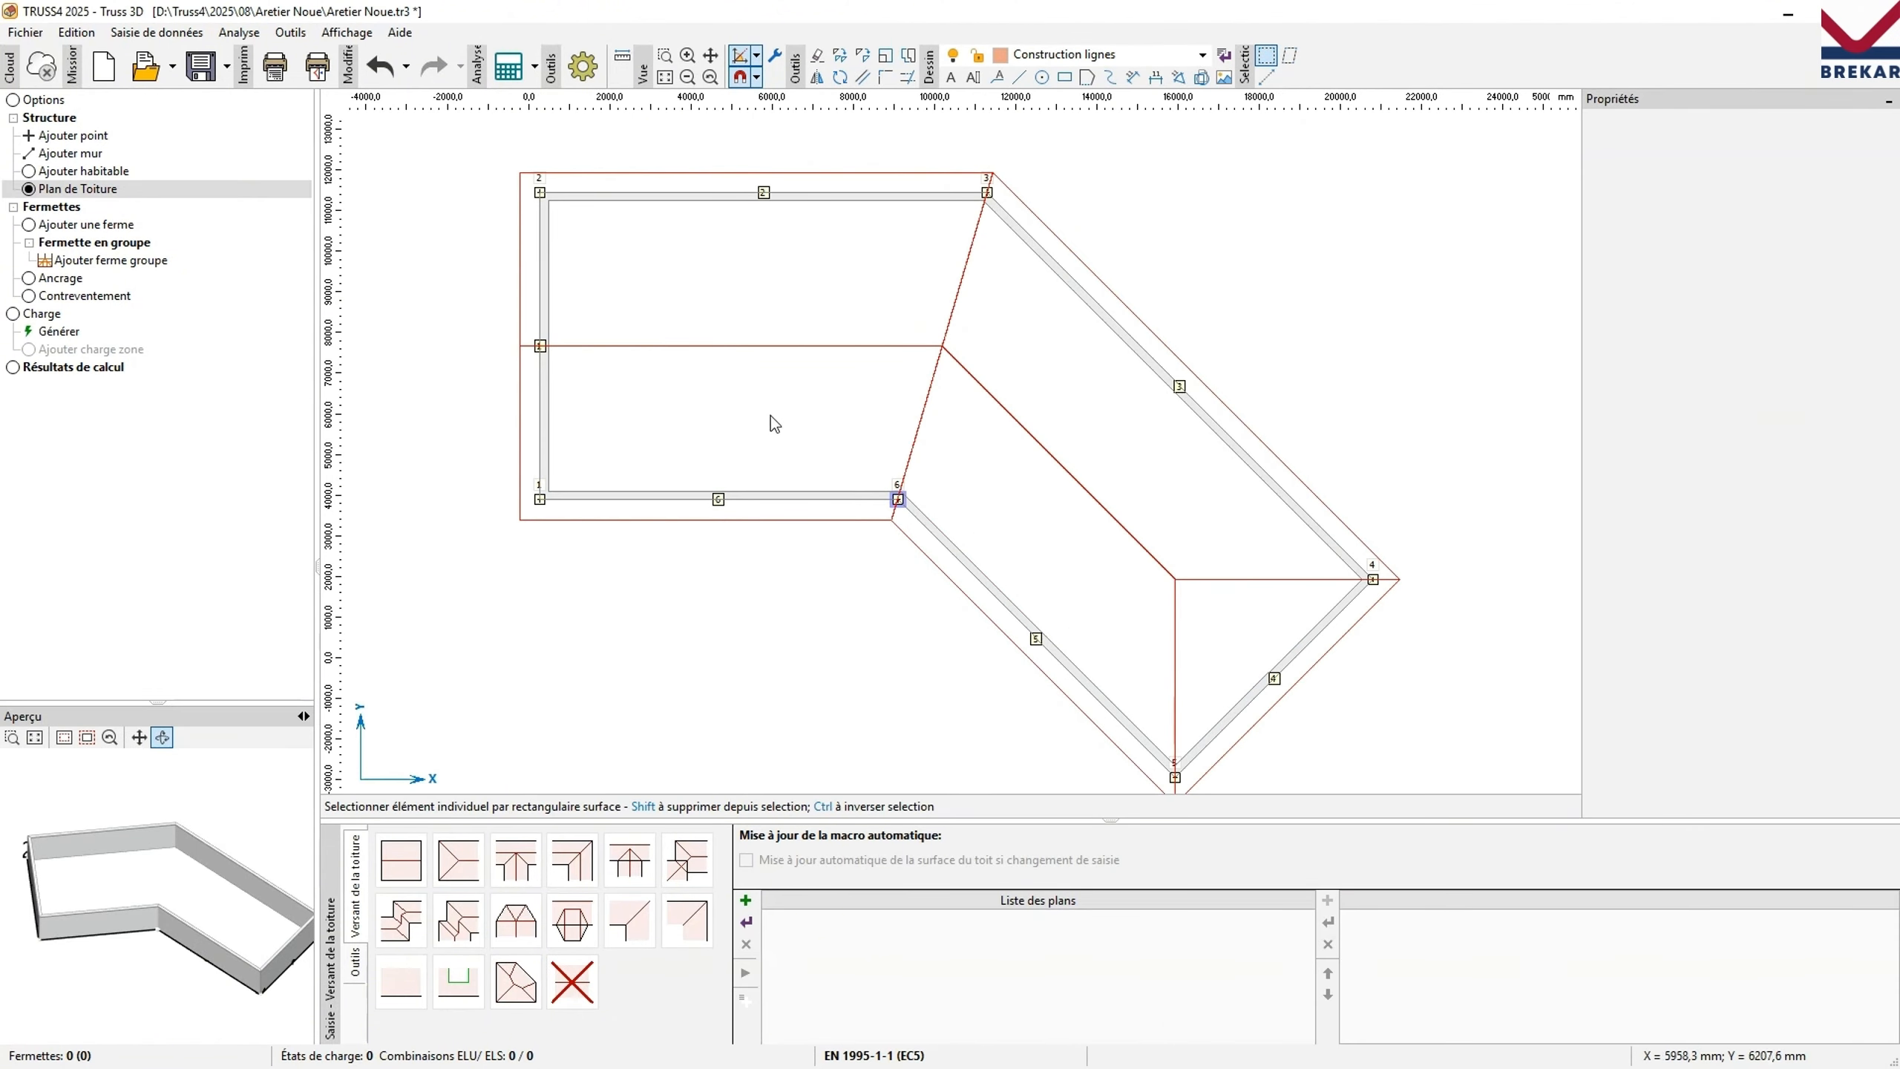
Start recording a roof macro and add hip roof planes with wall 1 as the end and walls 2 and 6 as sides.
{"action": "middle_click_drag", "start_coordinate": [948, 530], "coordinate": [956, 494]}
{"action": "left_click", "coordinate": [746, 900]}
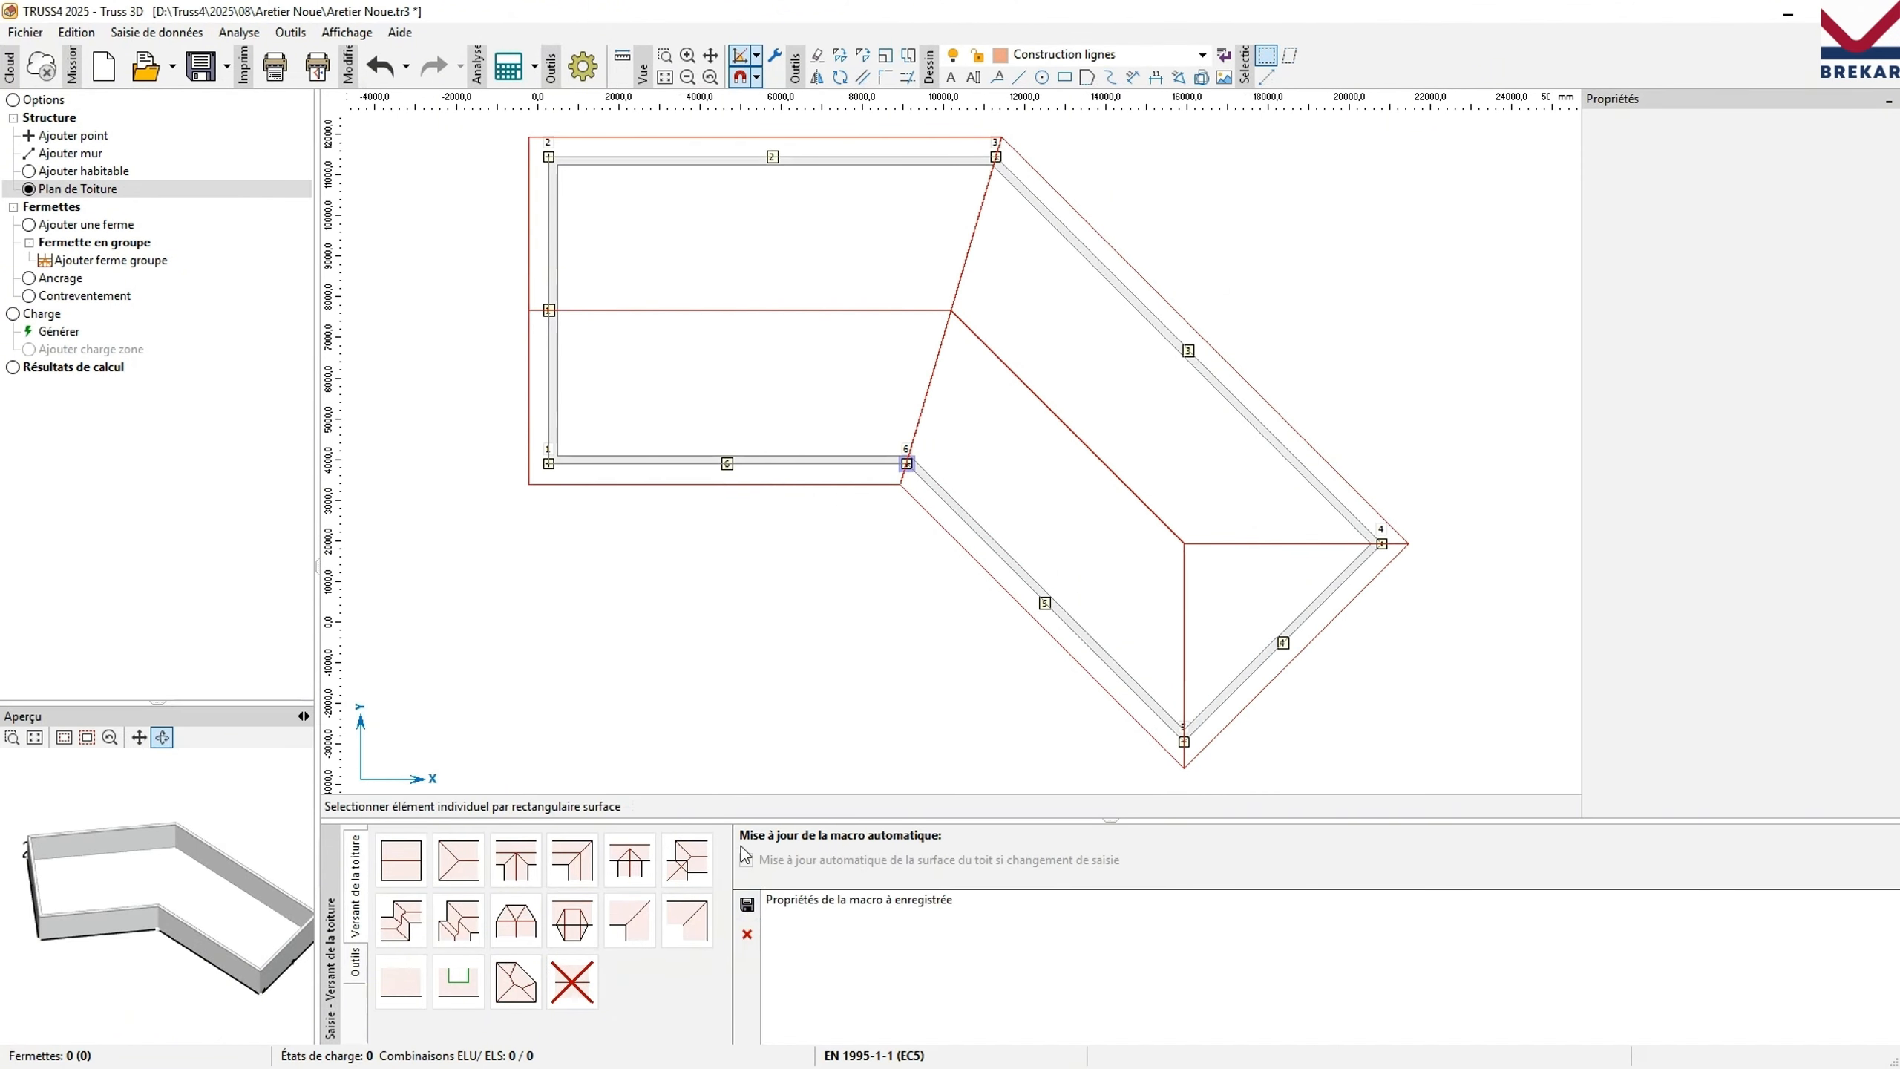
{"action": "left_click", "coordinate": [458, 861]}
{"action": "left_click", "coordinate": [502, 278]}
{"action": "left_click", "coordinate": [585, 156]}
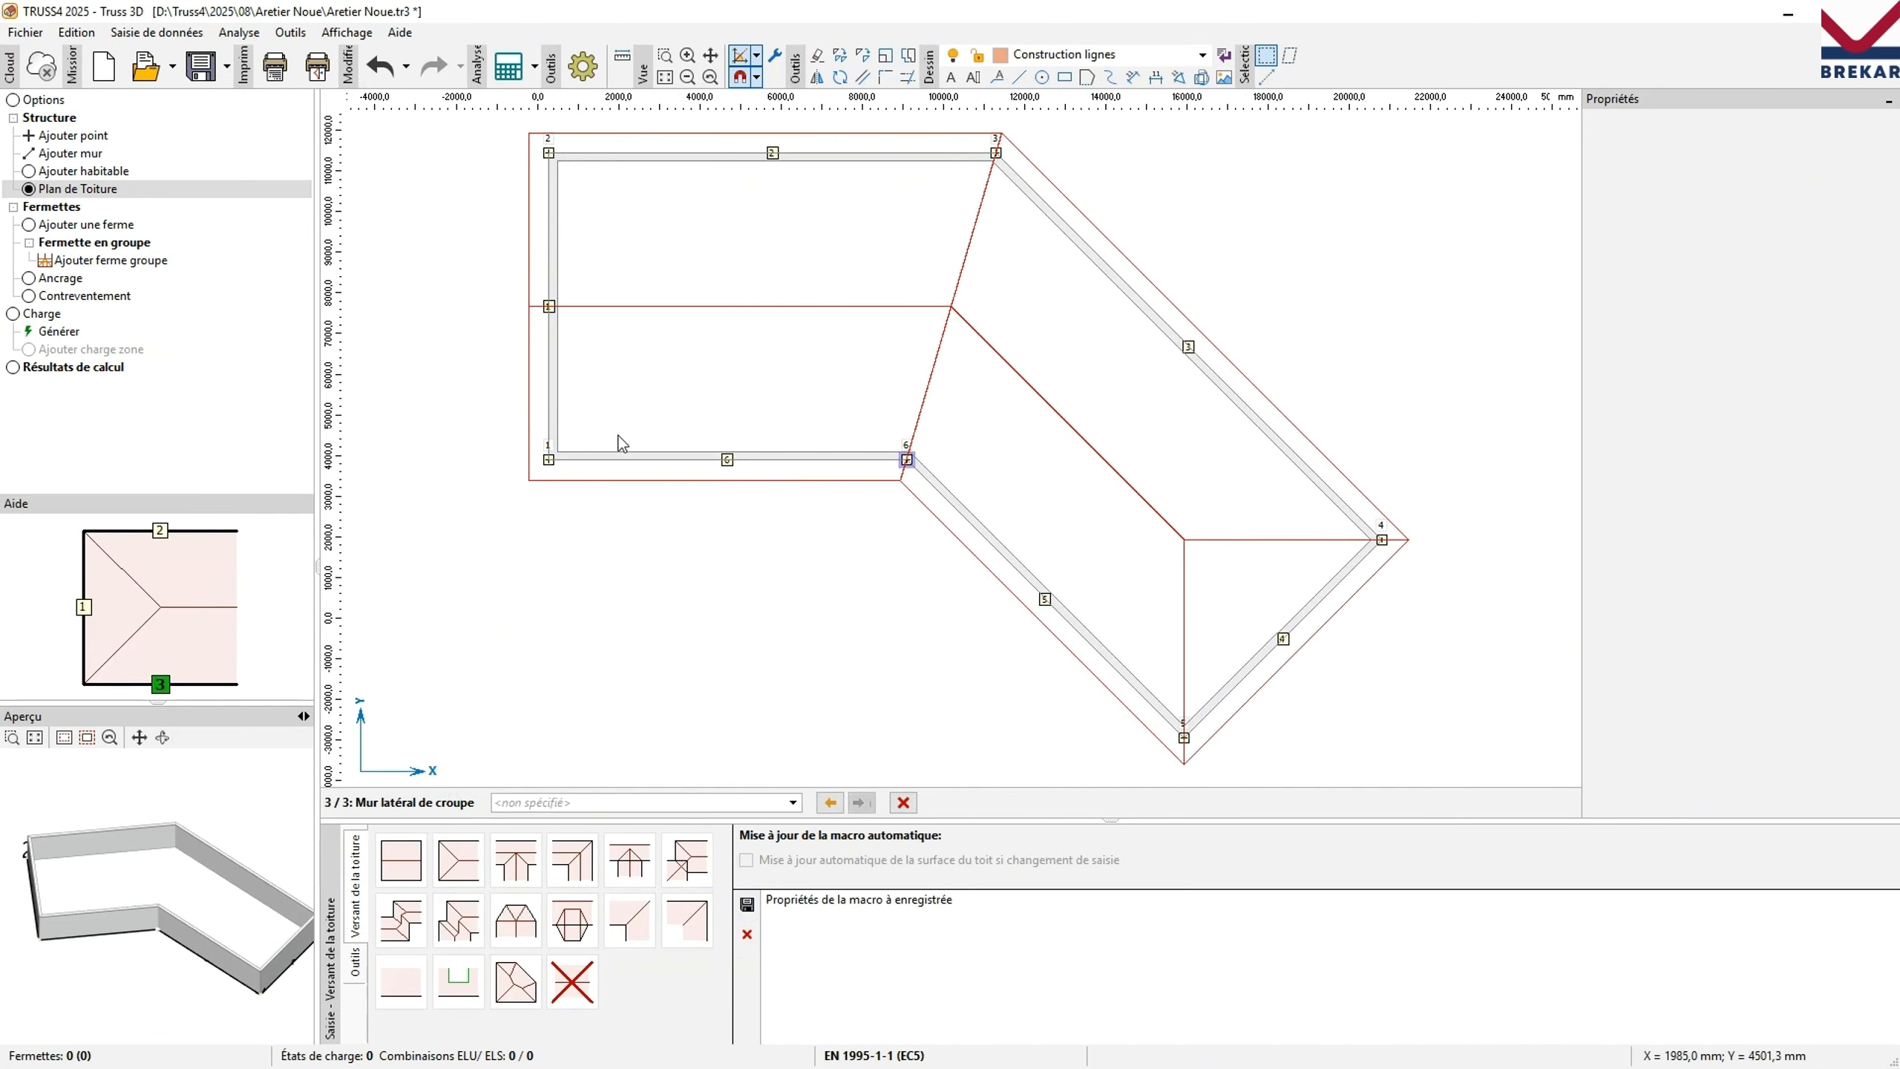
{"action": "left_click", "coordinate": [615, 457]}
Add a second set of hip roof planes with wall 4 as the end and walls 3 and 5 as sides.
{"action": "left_click", "coordinate": [958, 594]}
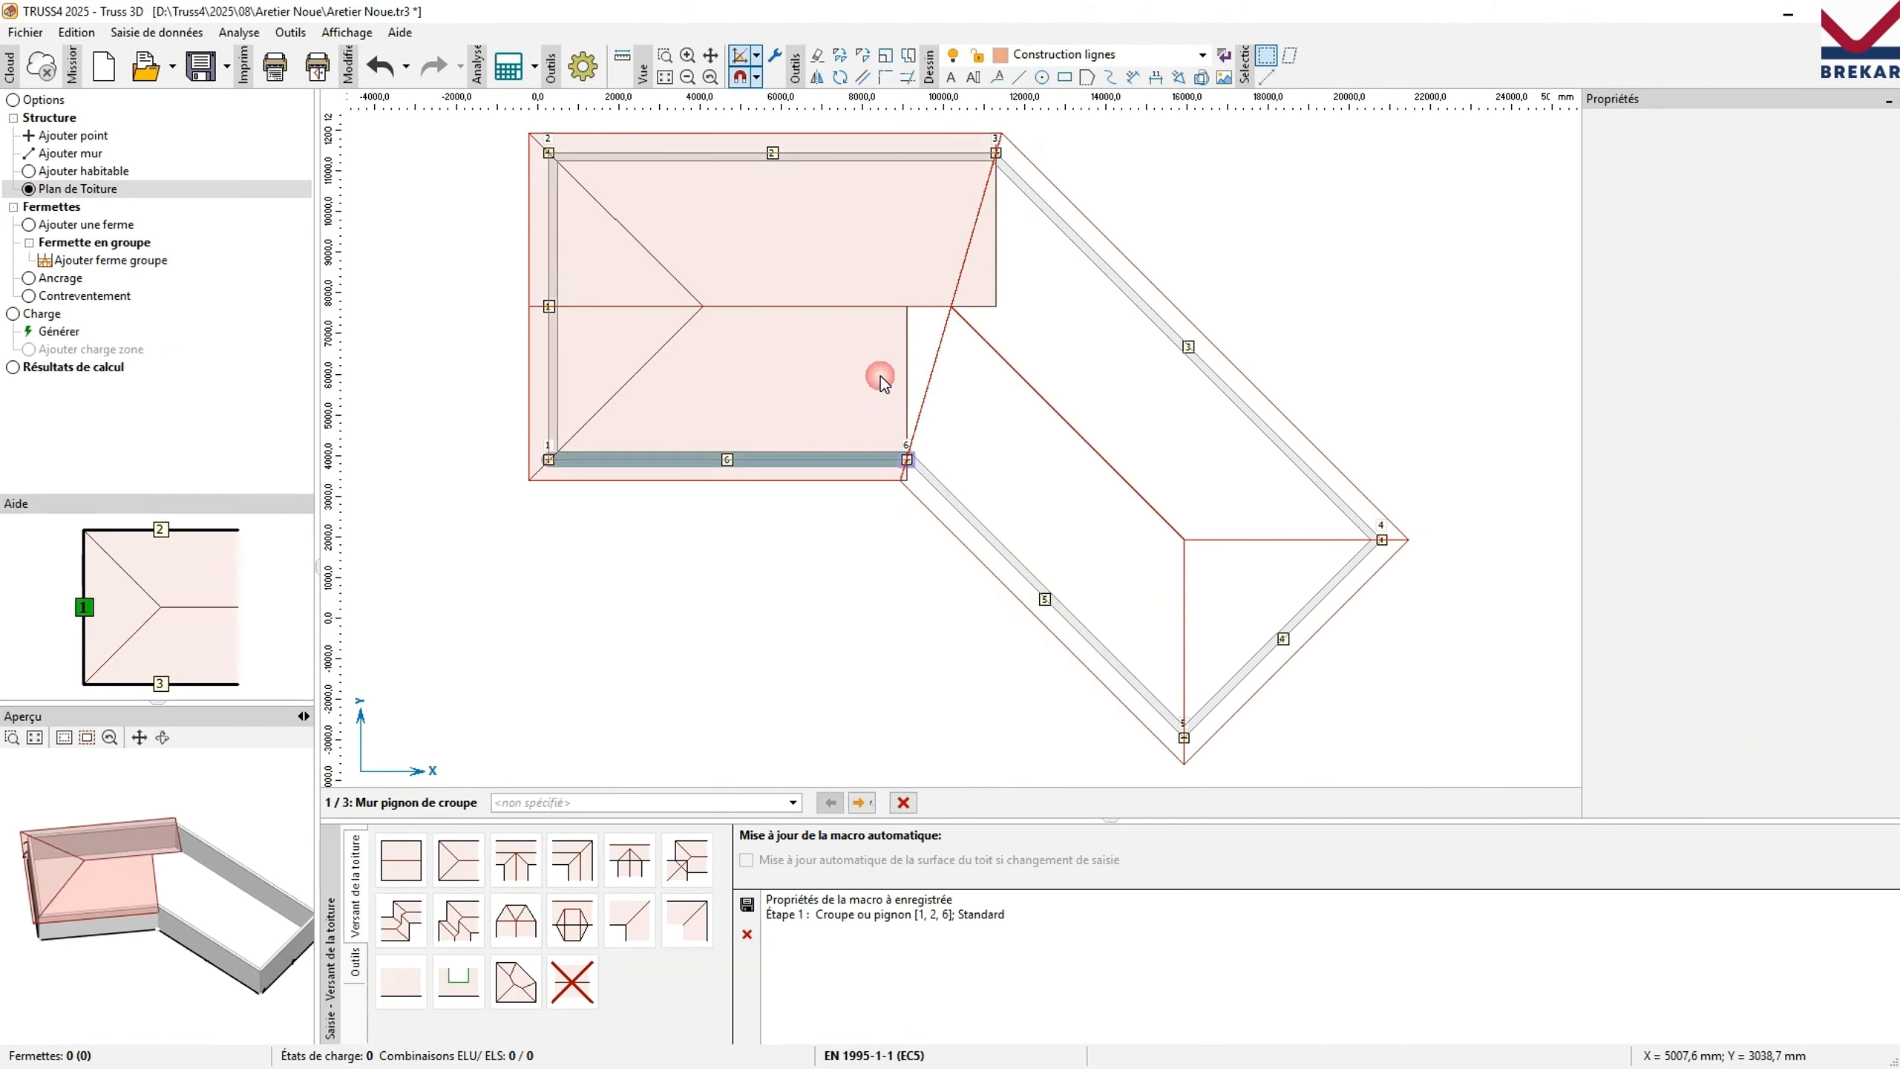
{"action": "left_click", "coordinate": [1304, 619]}
{"action": "left_click", "coordinate": [1298, 490]}
{"action": "left_click", "coordinate": [1043, 596]}
{"action": "left_click", "coordinate": [965, 709]}
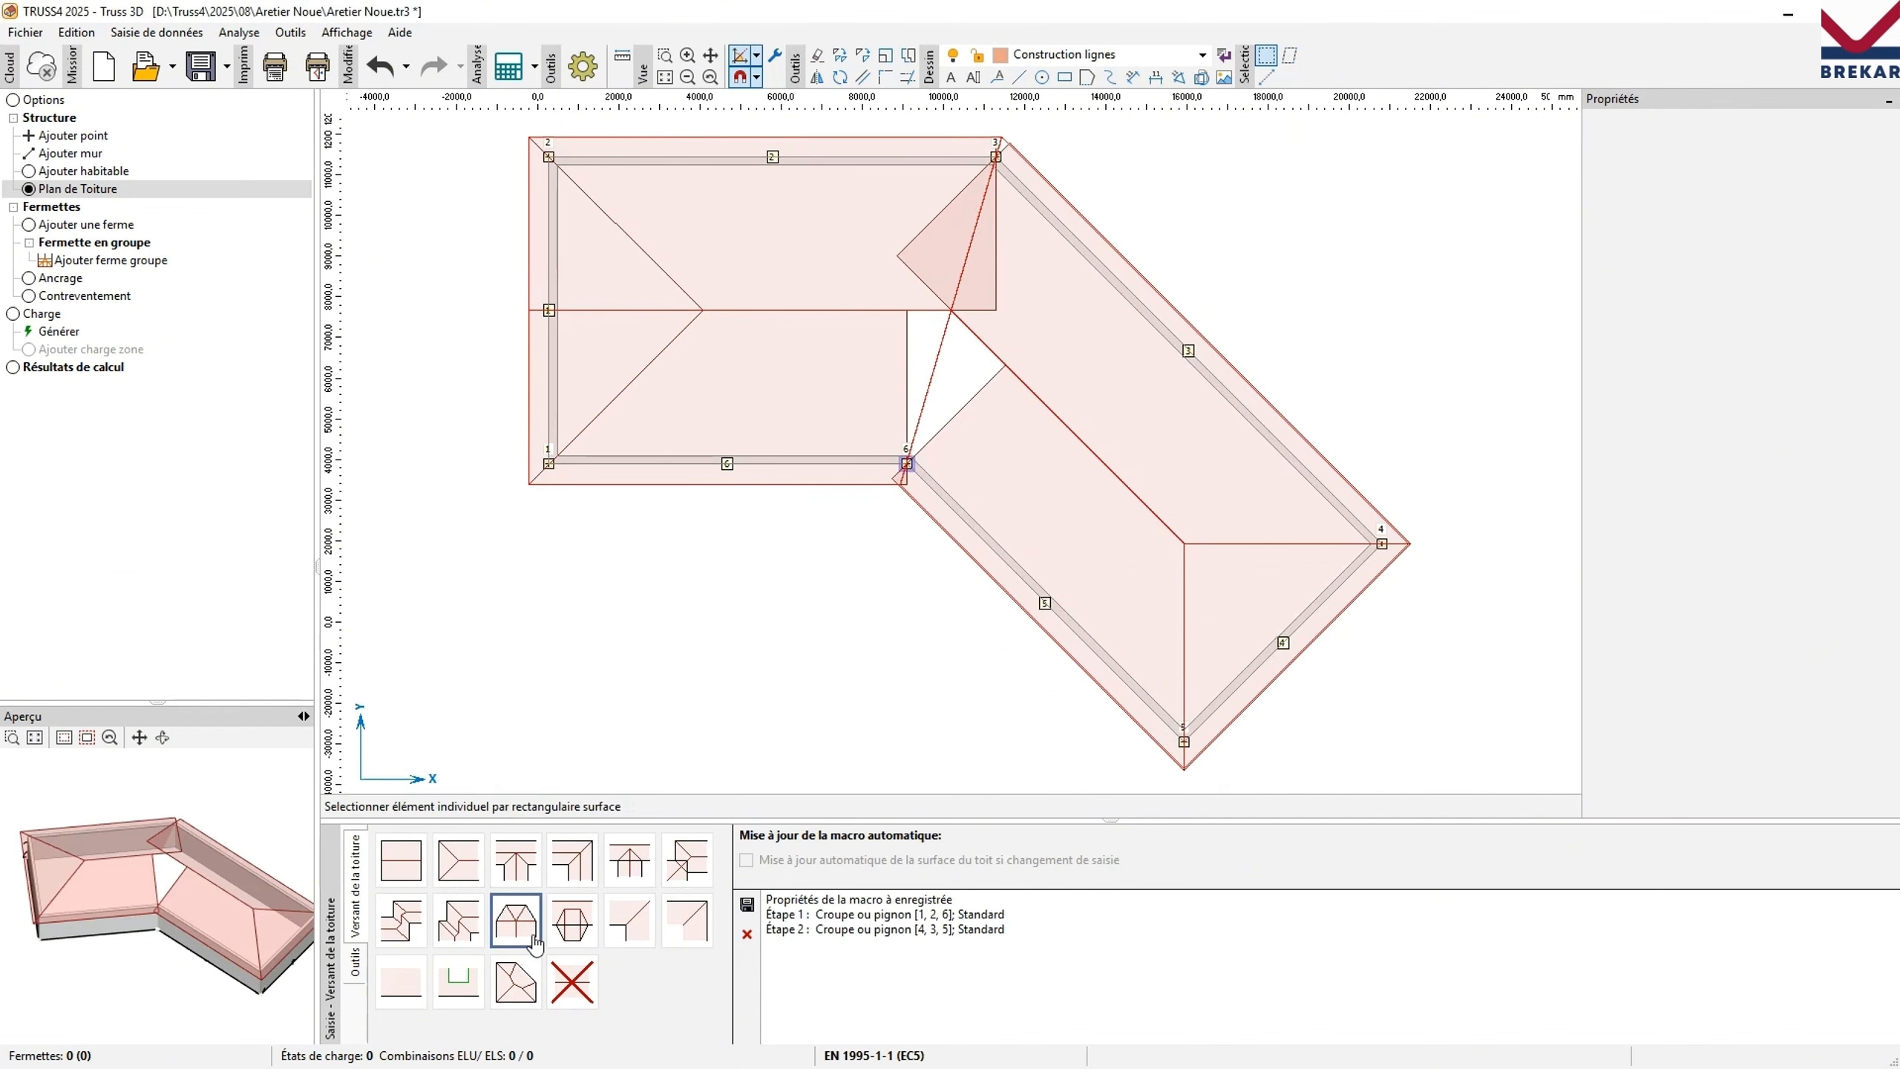
Join the two roof wings with a corner connection, using inner walls 6 and 5 and outer walls 3 and 2.
{"action": "left_click", "coordinate": [572, 861]}
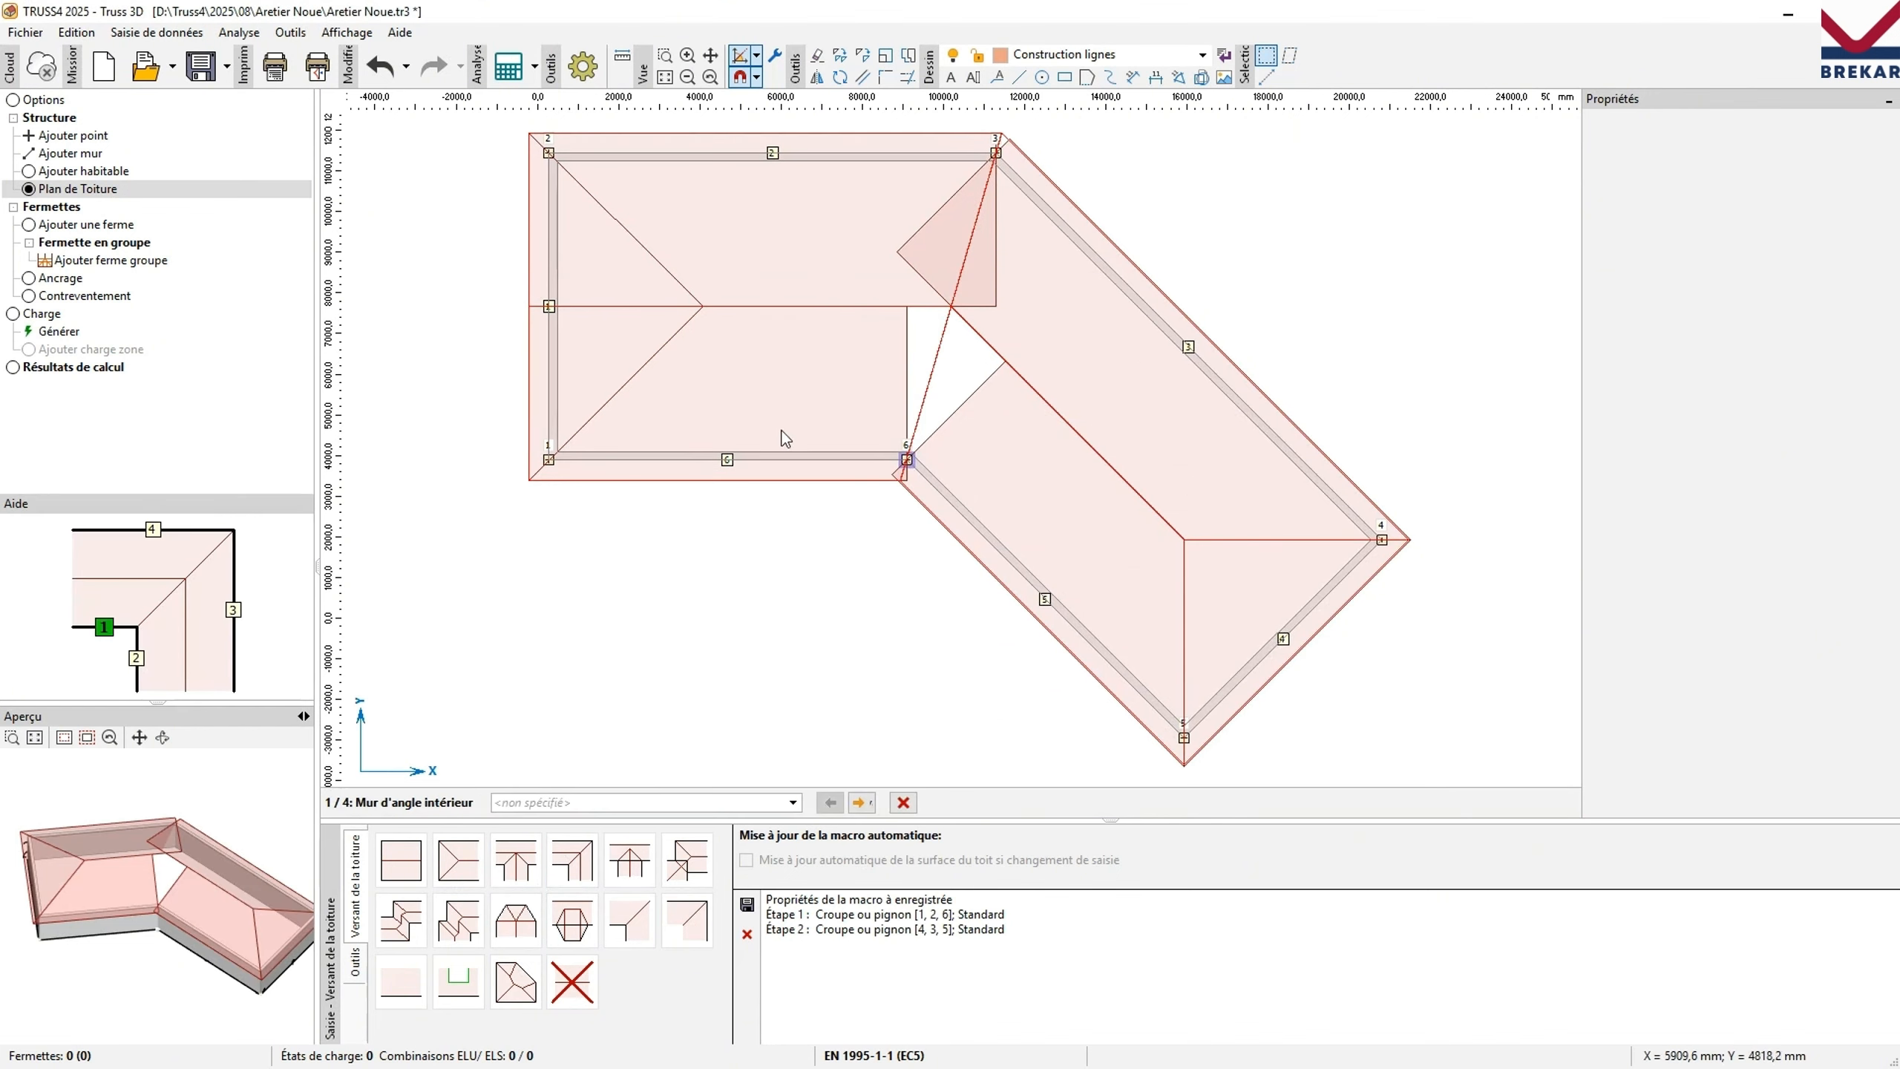
{"action": "left_click", "coordinate": [789, 456]}
{"action": "left_click", "coordinate": [972, 528]}
{"action": "left_click", "coordinate": [1235, 392]}
{"action": "left_click", "coordinate": [905, 156]}
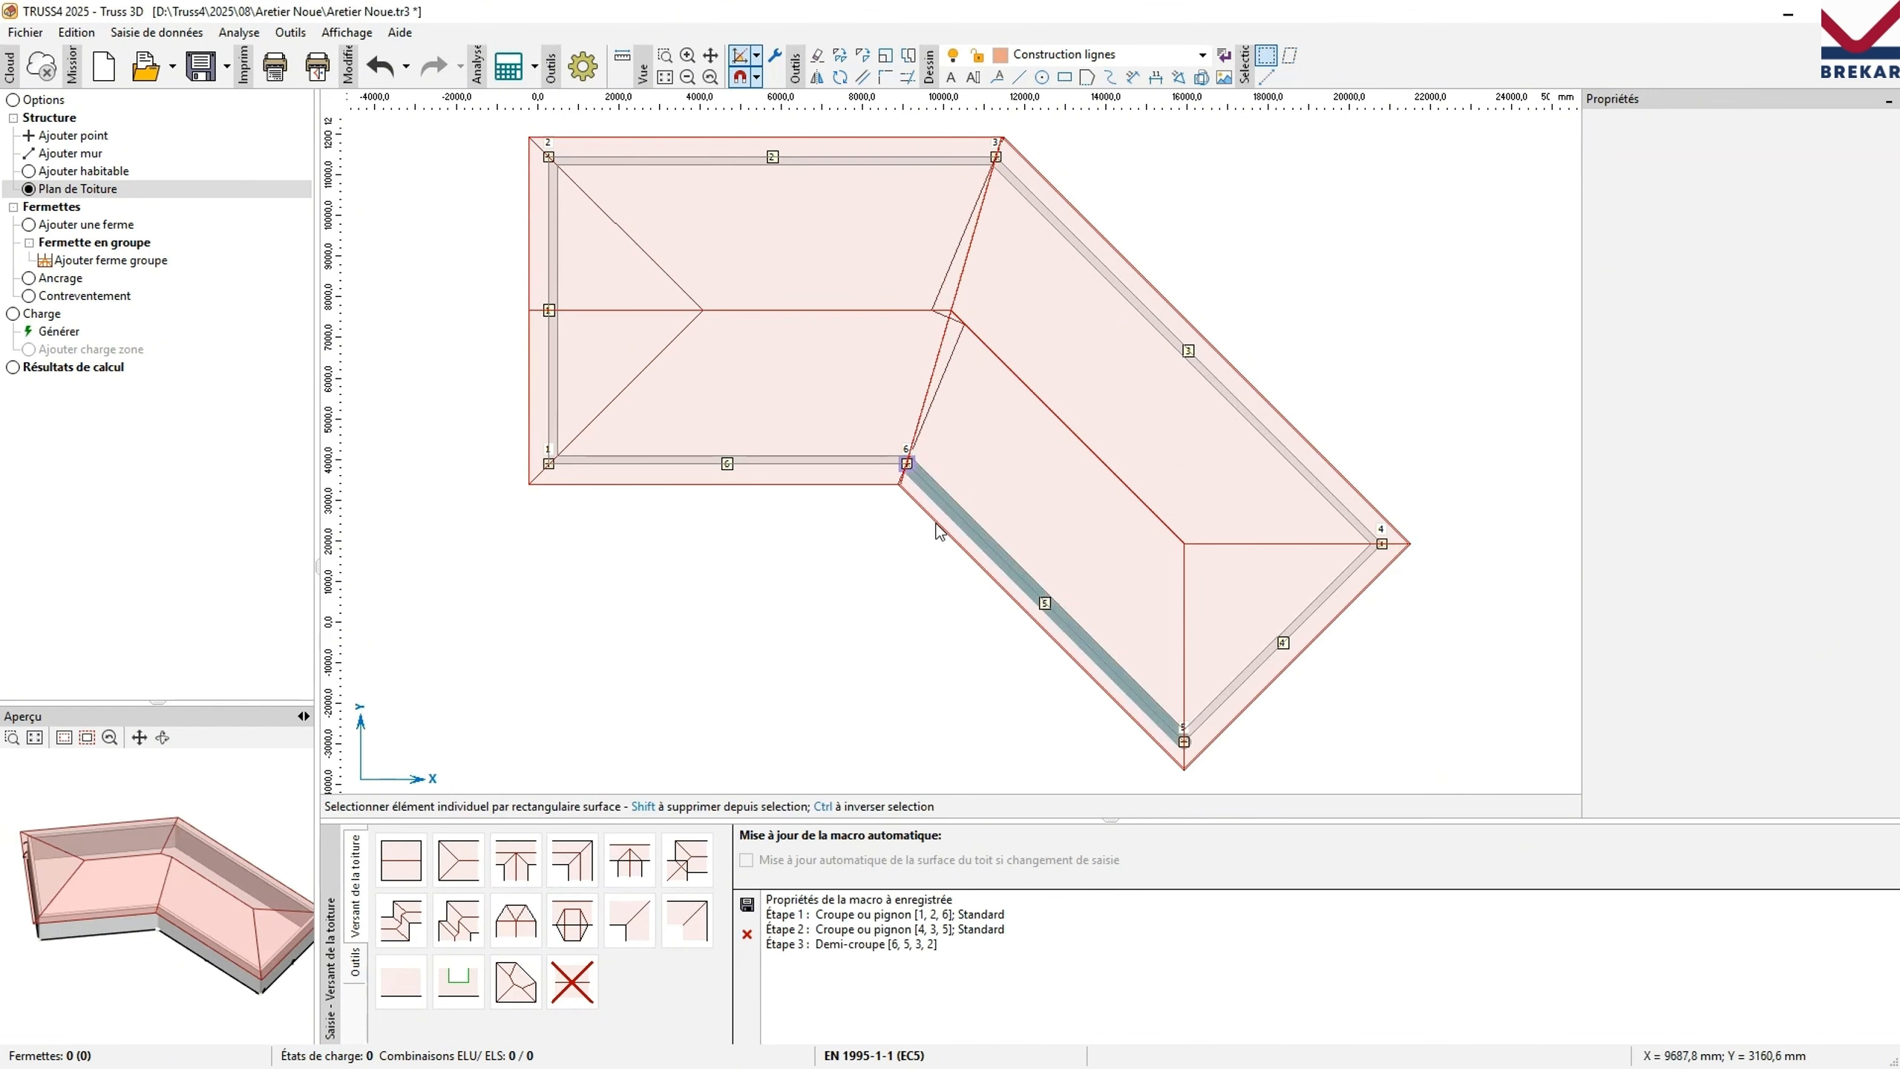
Save the recorded roof macro as 01 with automatic updating enabled, and hide the construction lines layer.
{"action": "left_click", "coordinate": [747, 906]}
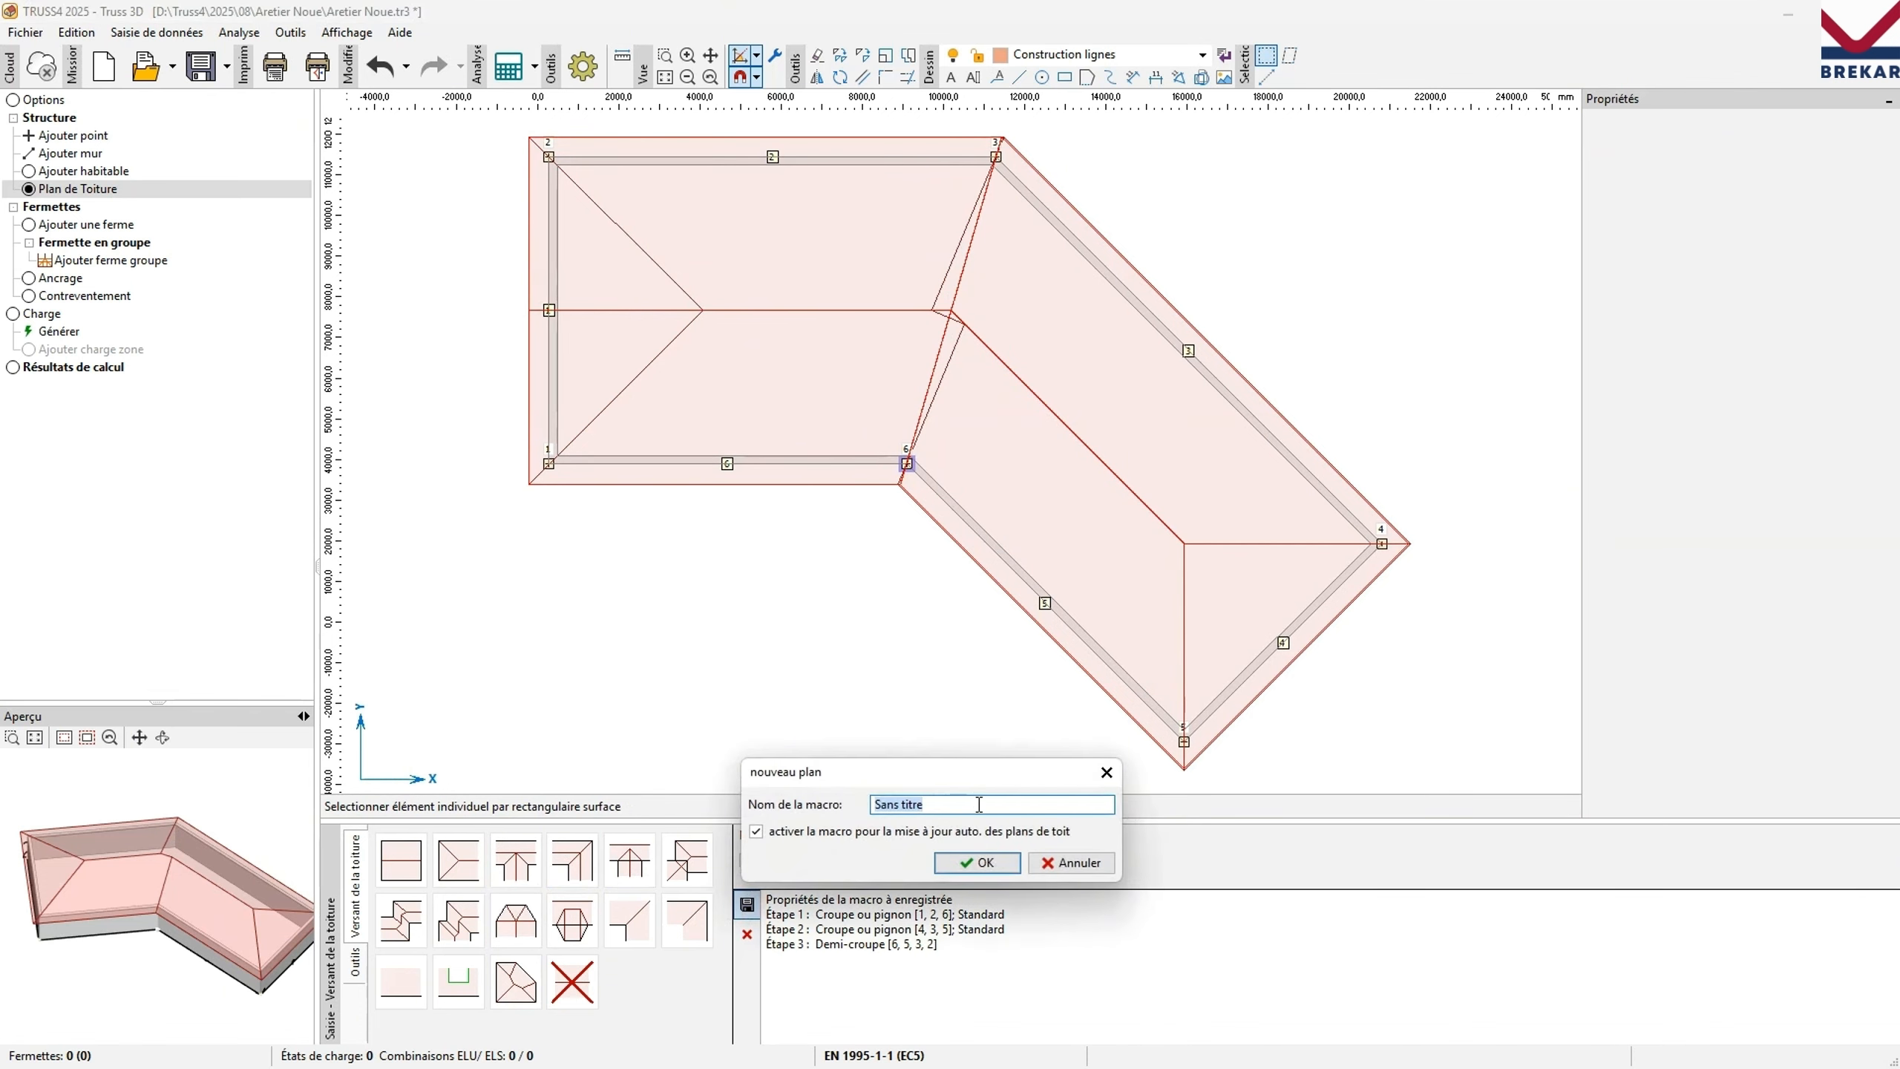
{"action": "type", "text": "01"}
{"action": "key", "text": "Return"}
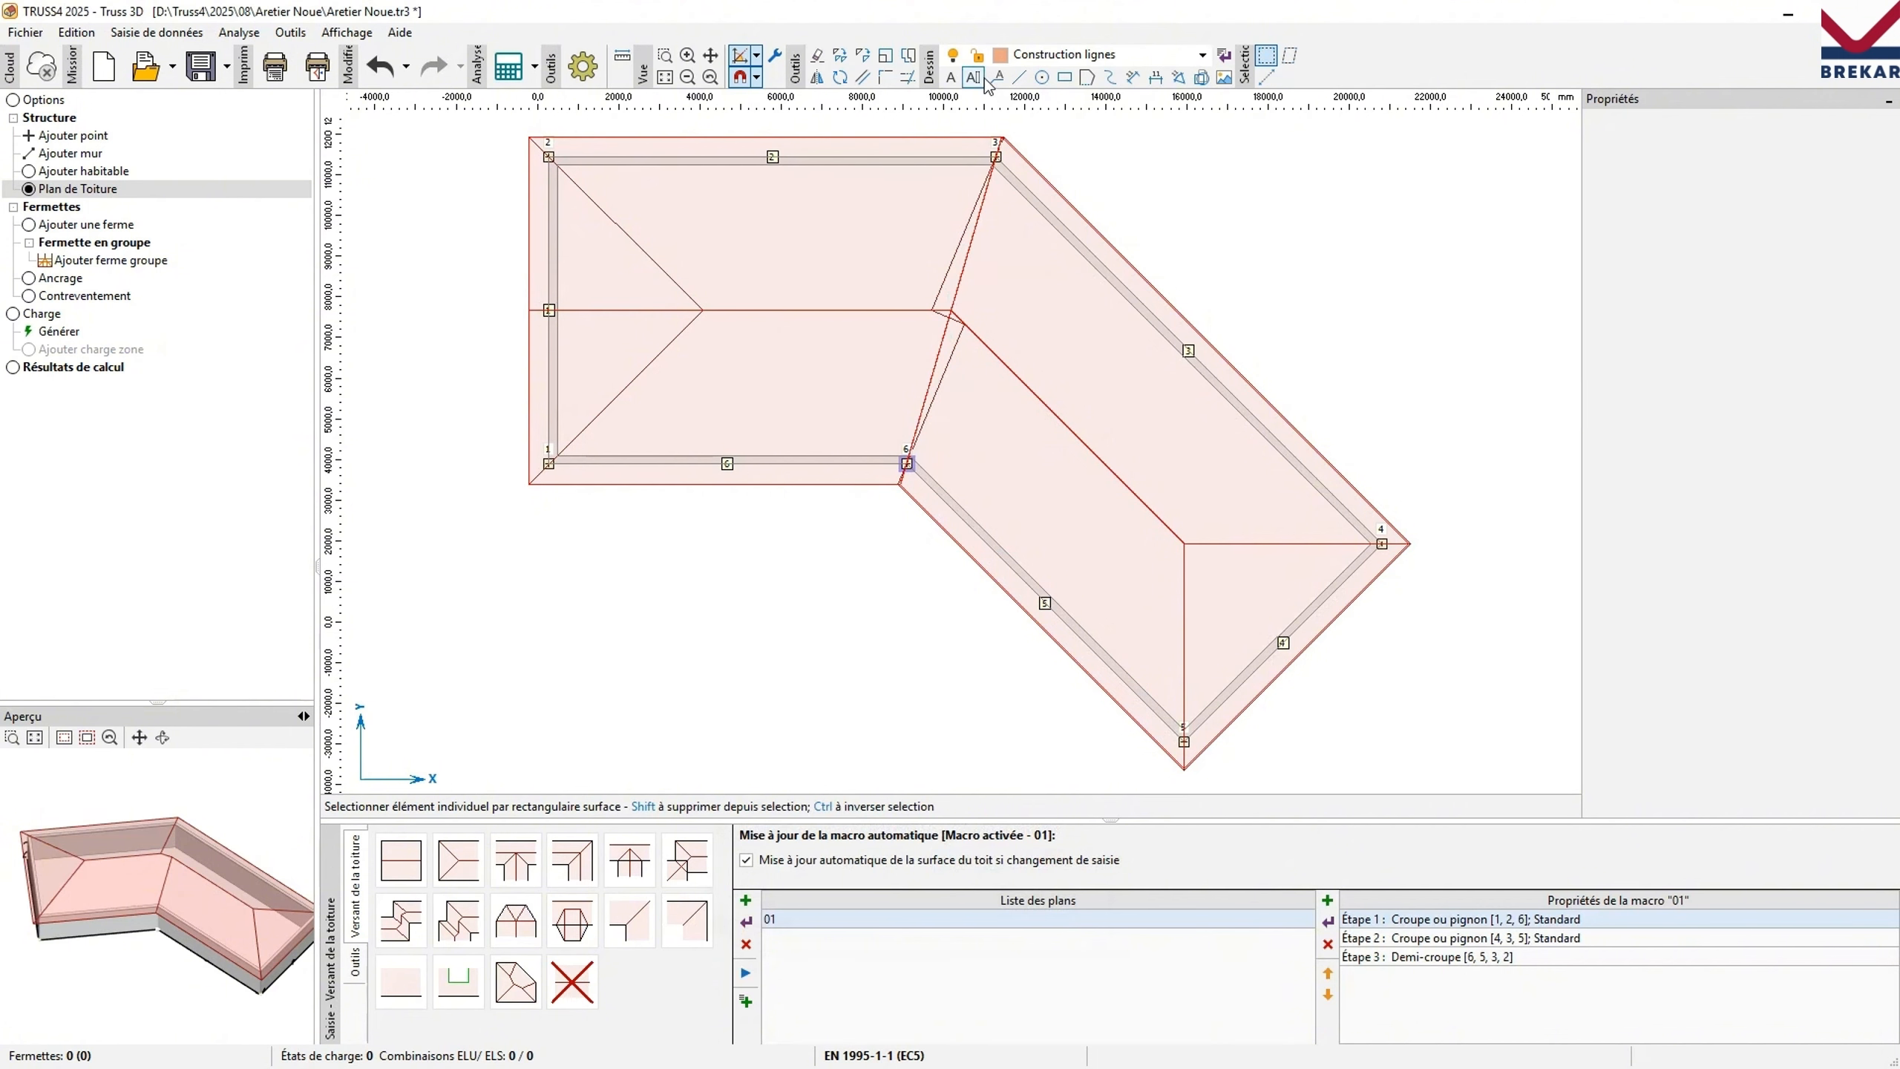
{"action": "left_click", "coordinate": [953, 56]}
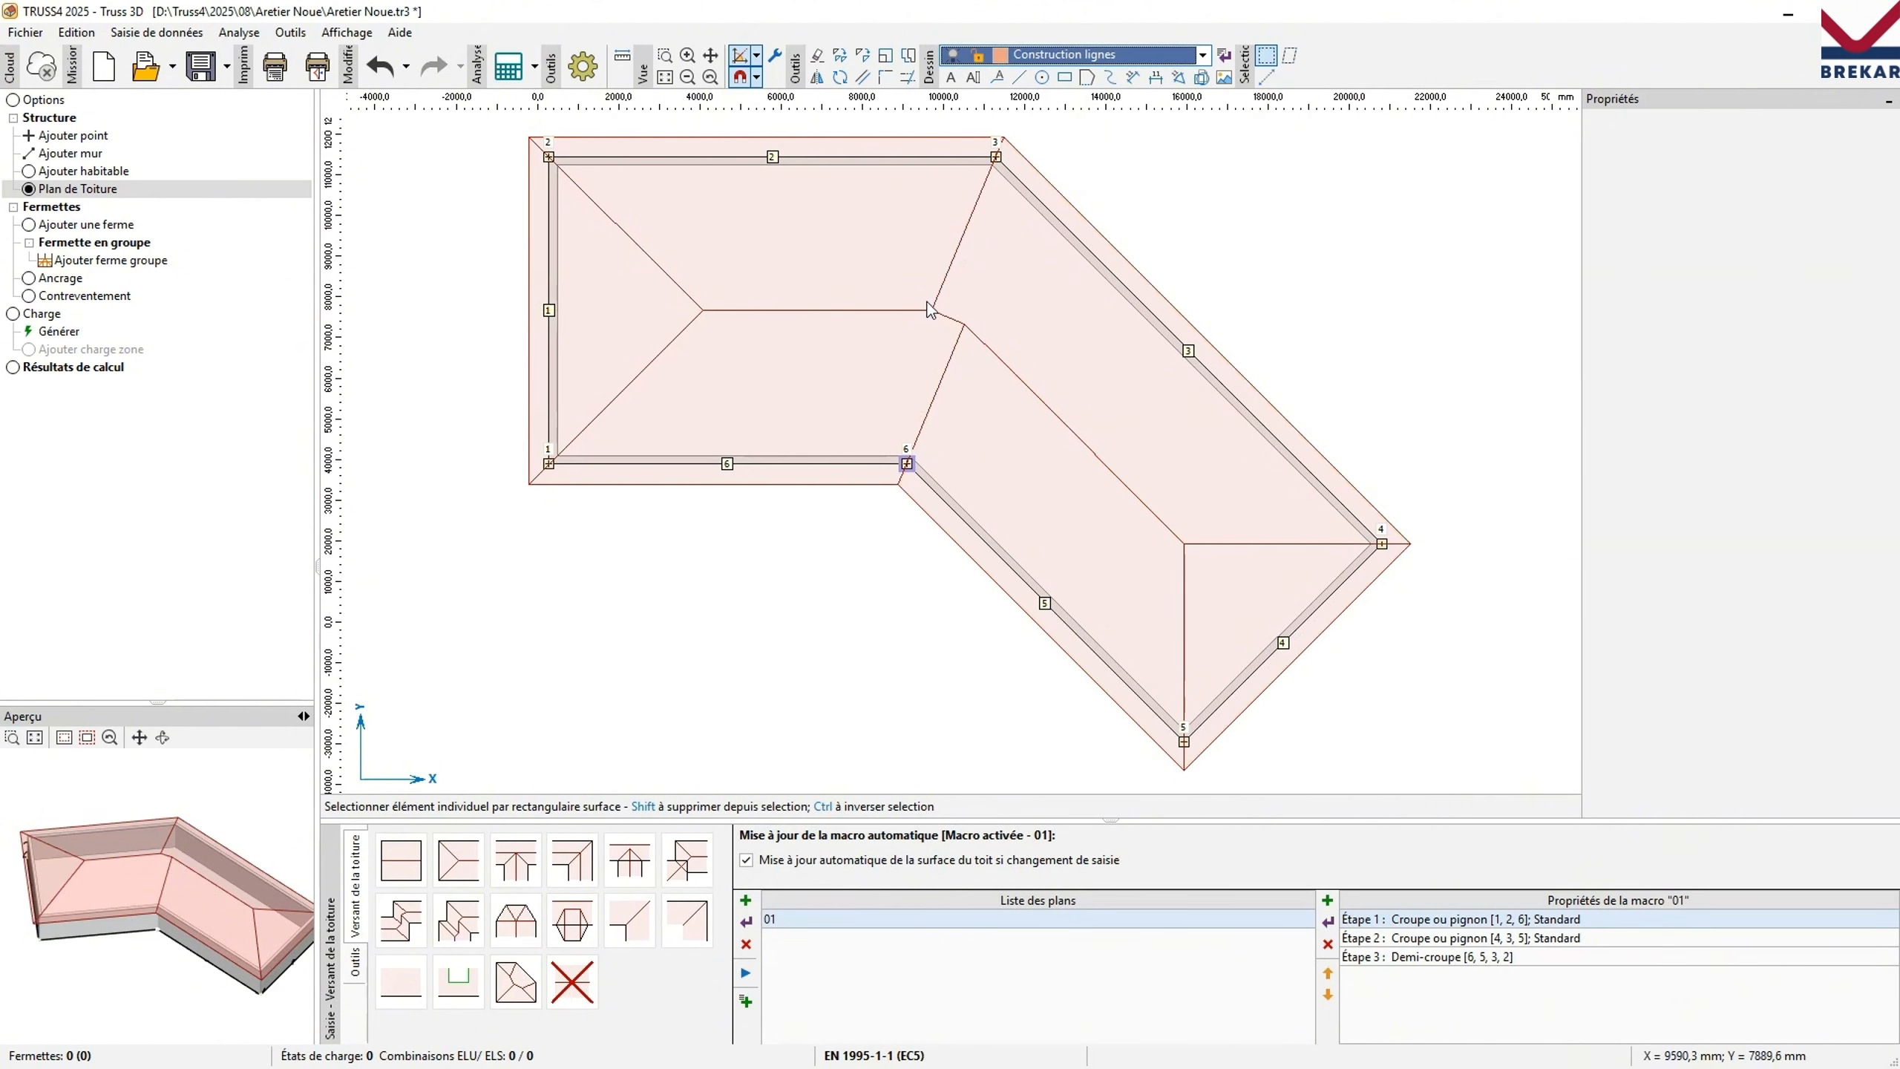
Change wall 1 to type Pignon with Pignon monté enabled and a right overhang (Déborde droit) of 500 mm.
{"action": "left_click", "coordinate": [553, 341]}
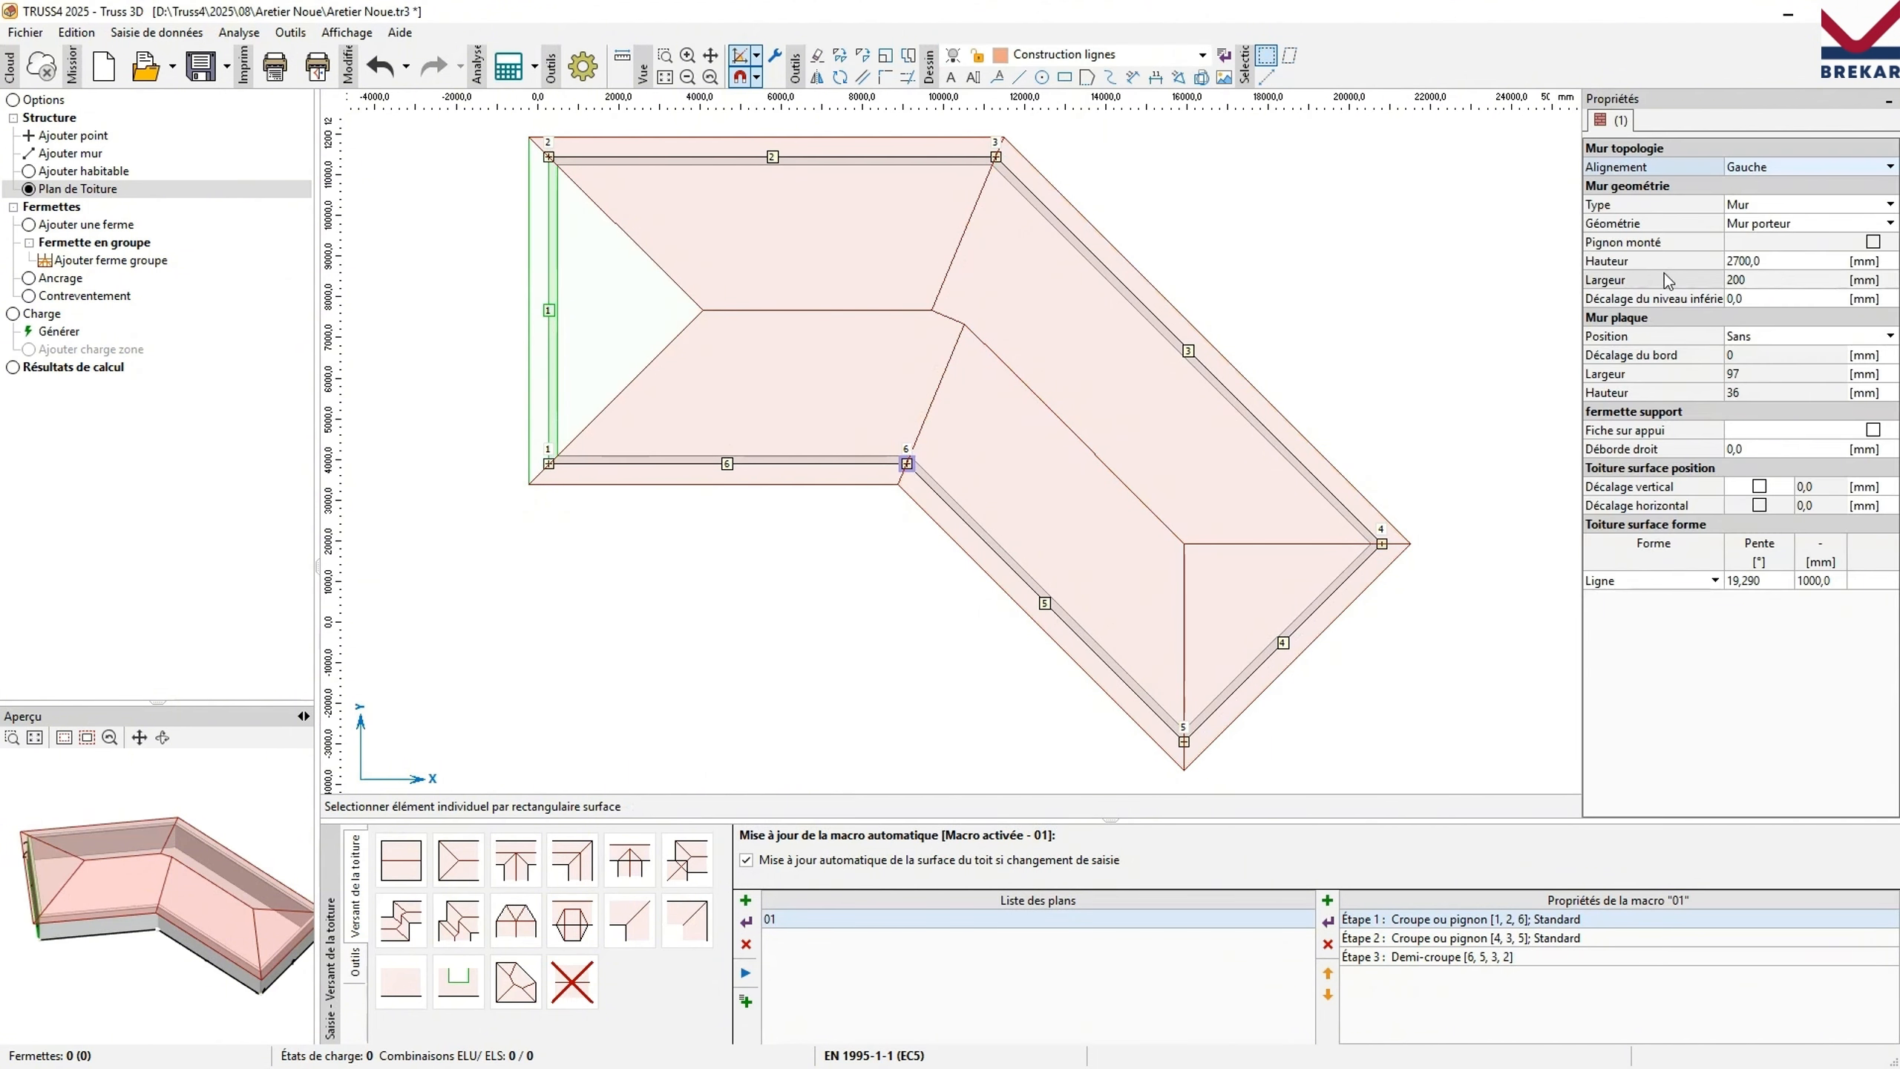
{"action": "left_click", "coordinate": [1770, 212]}
{"action": "left_click", "coordinate": [1854, 238]}
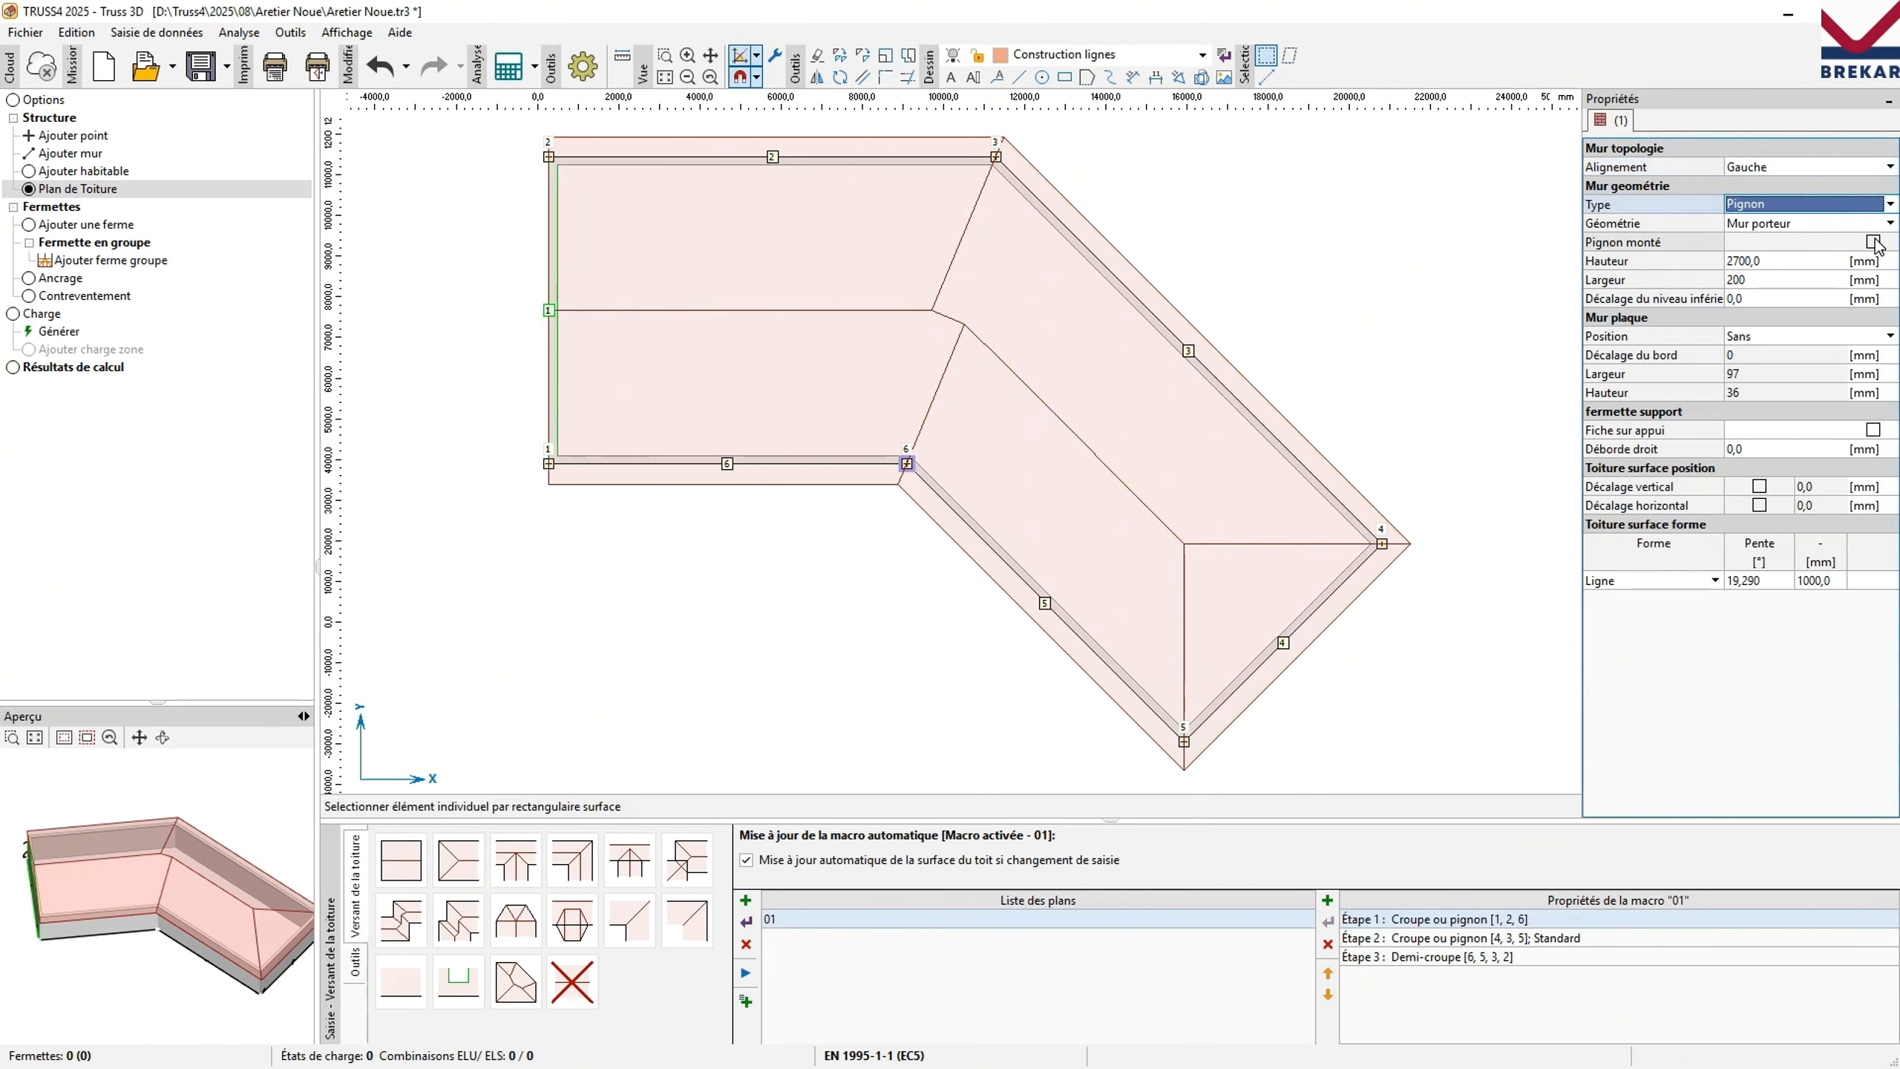
{"action": "left_click", "coordinate": [1873, 242]}
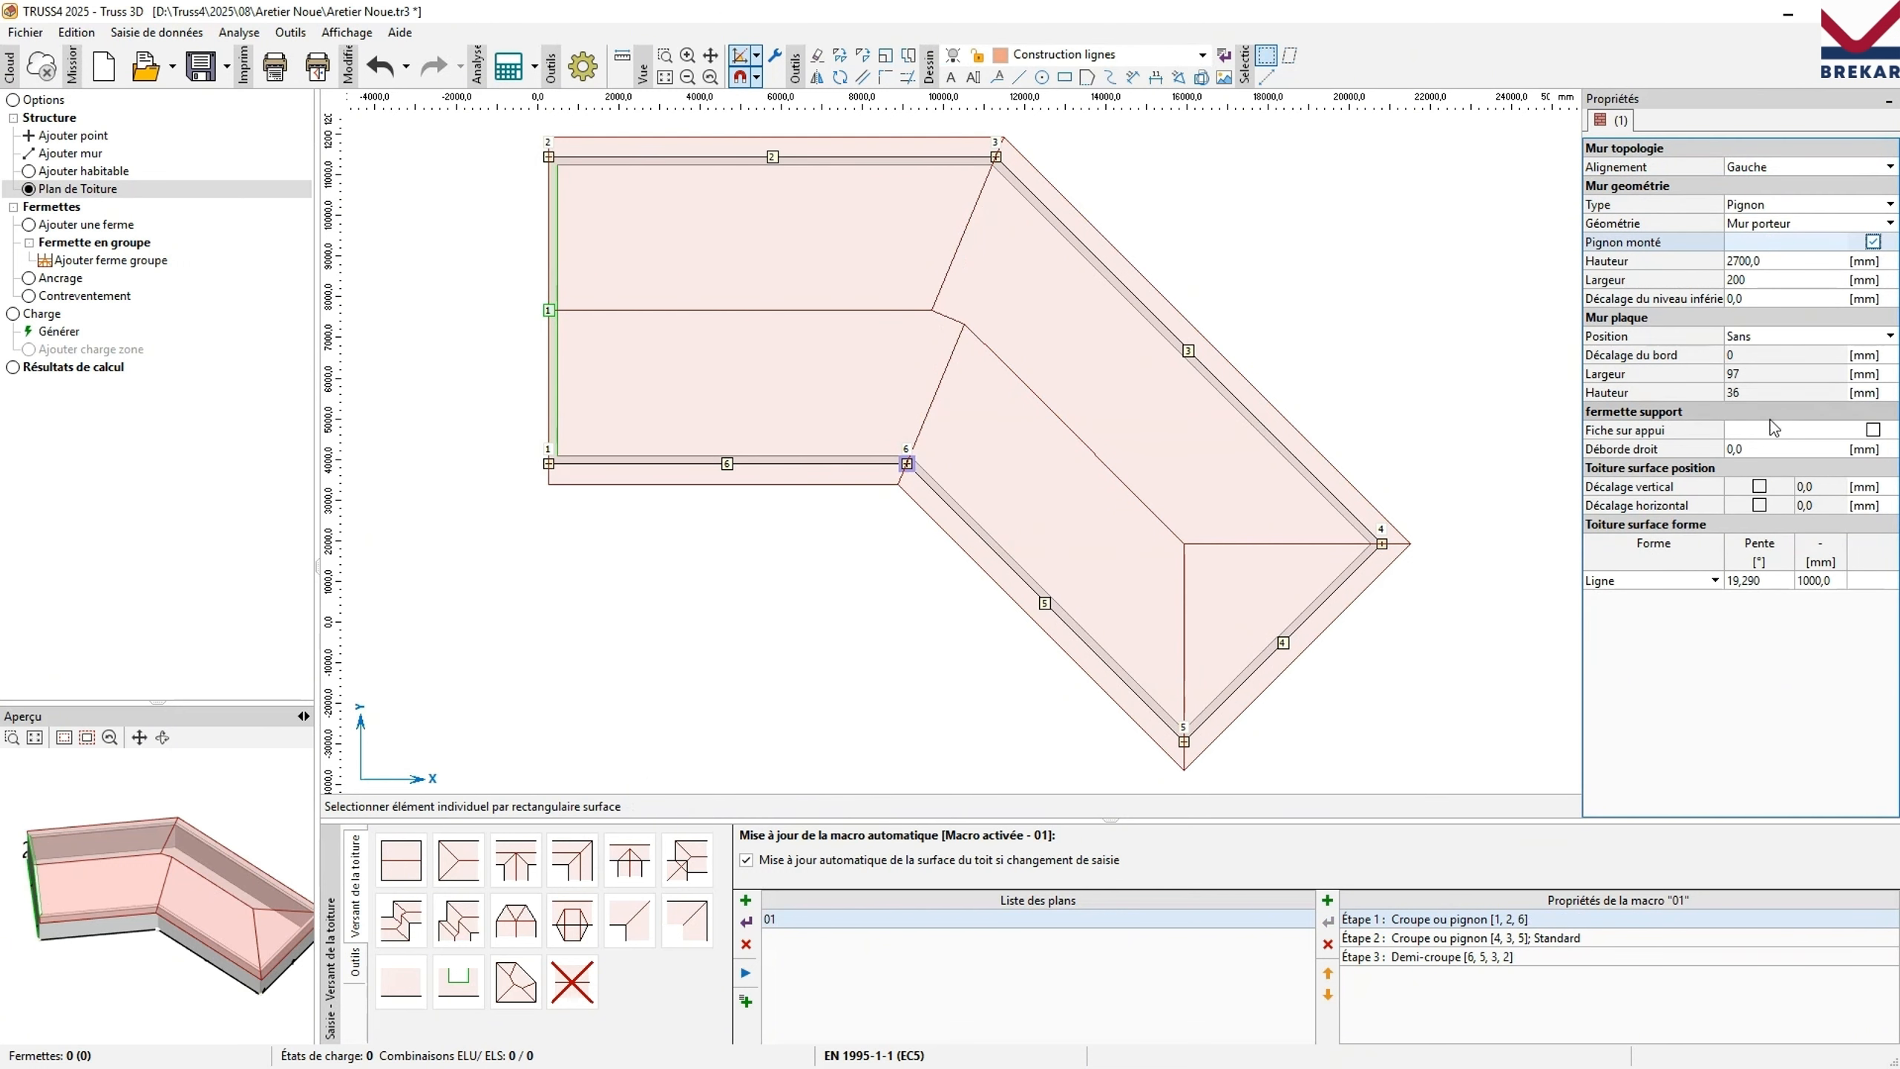
{"action": "left_click", "coordinate": [1774, 448]}
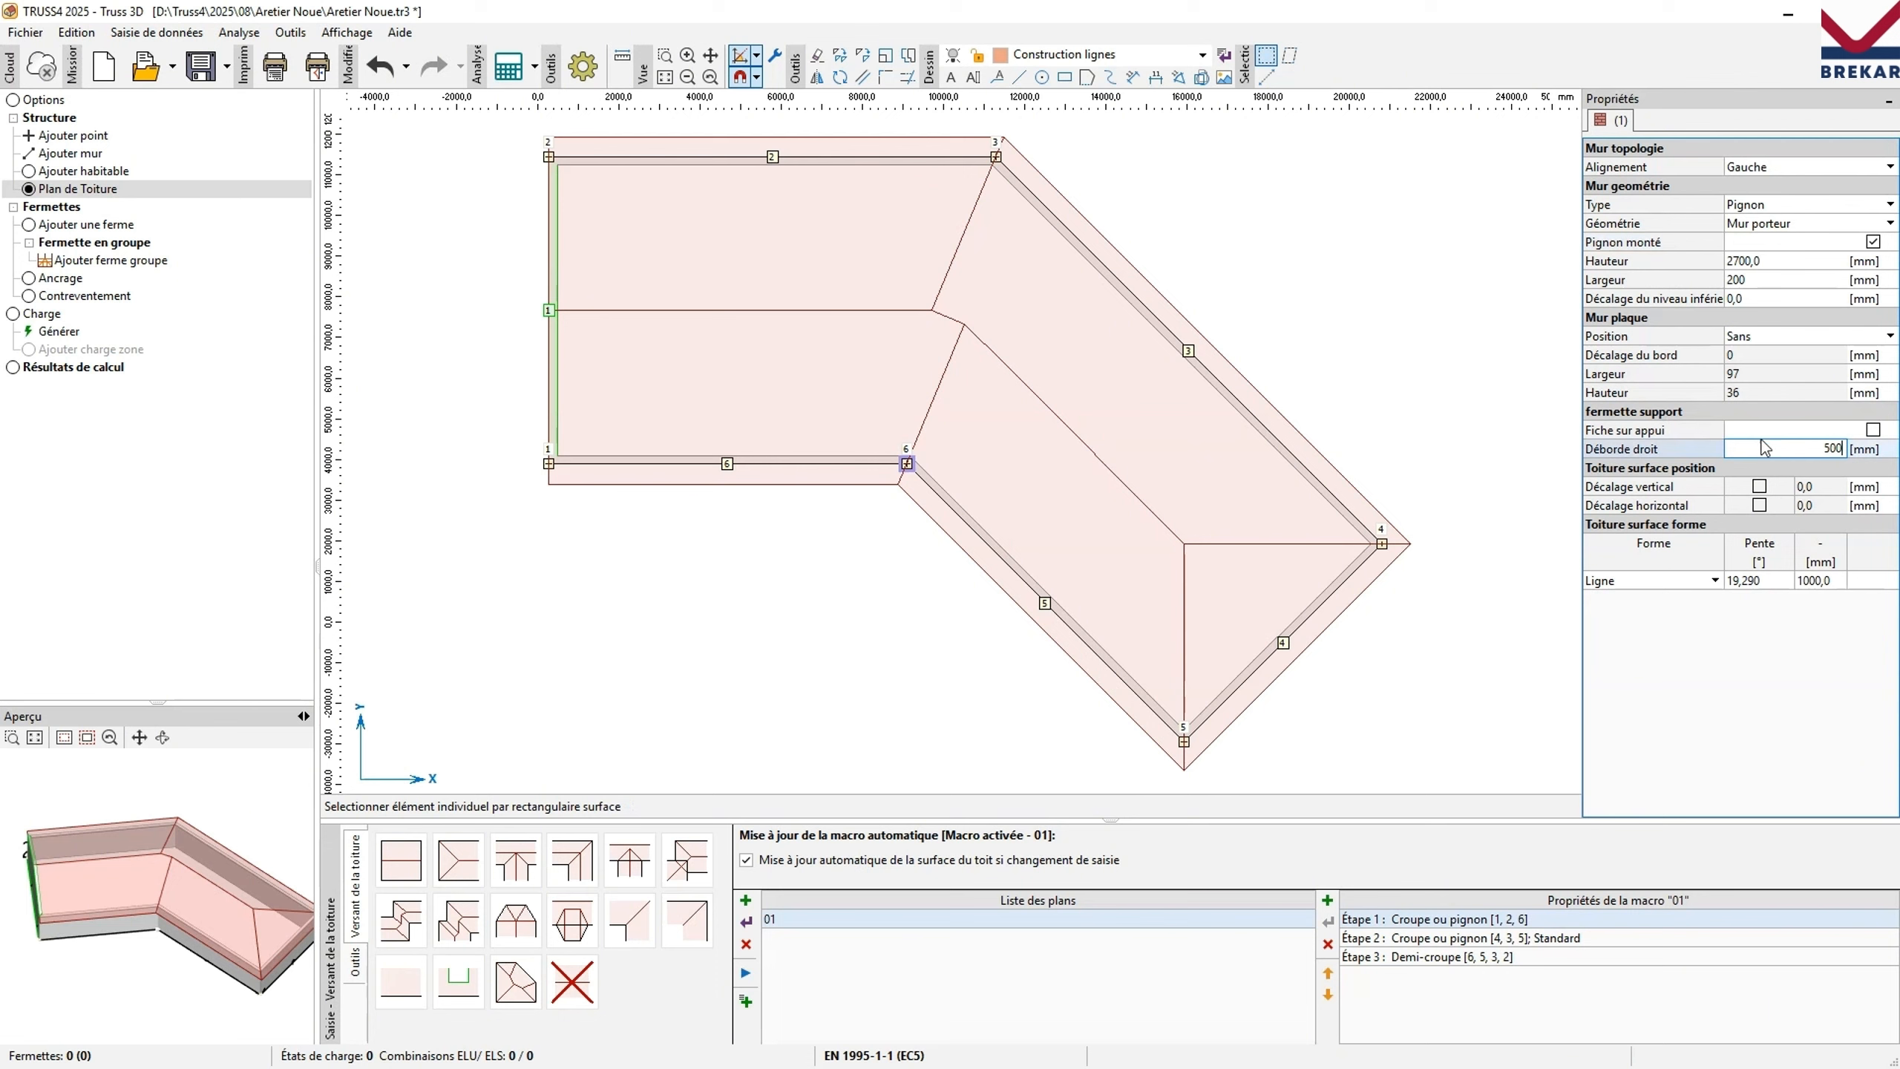
{"action": "type", "text": "500"}
{"action": "left_click", "coordinate": [624, 288]}
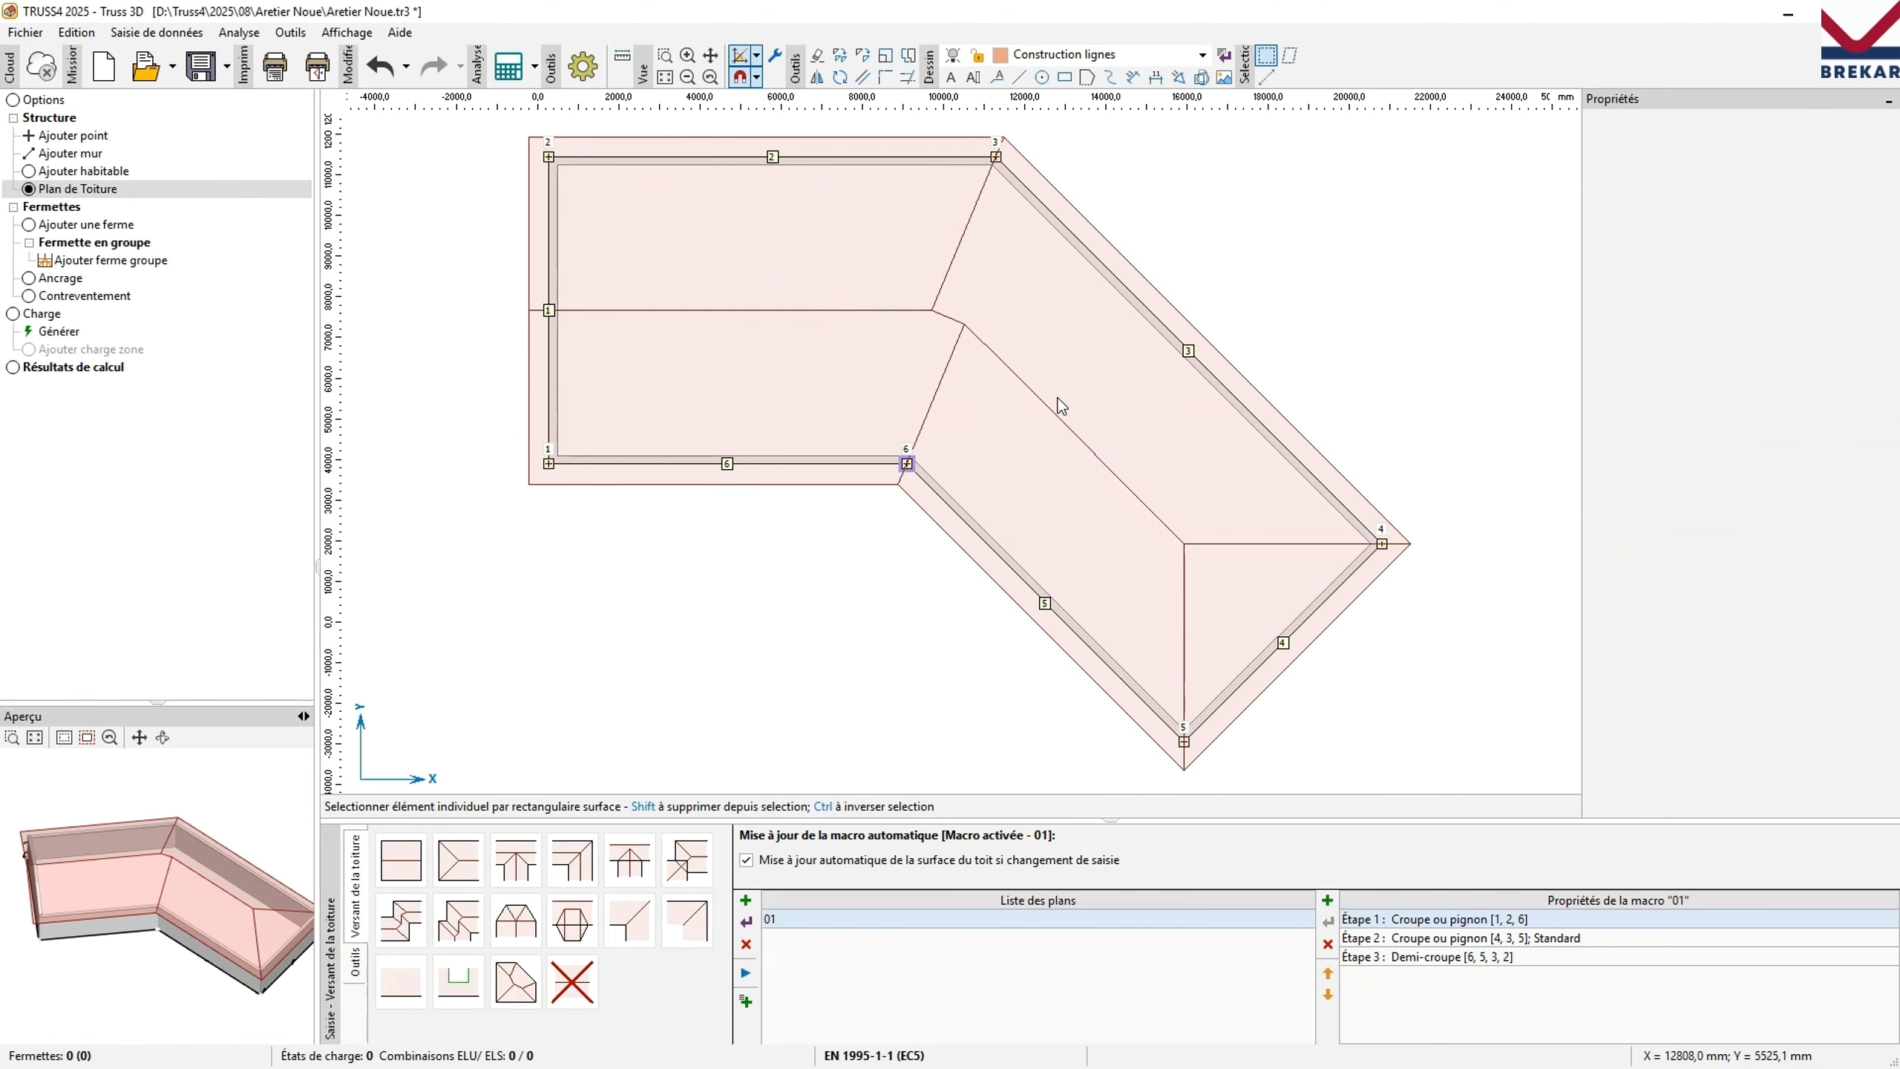
Equalize the apex heights, using the horizontal wing's ridge as the model for the diagonal wing's ridge.
{"action": "left_click", "coordinate": [356, 962]}
{"action": "left_click", "coordinate": [465, 875]}
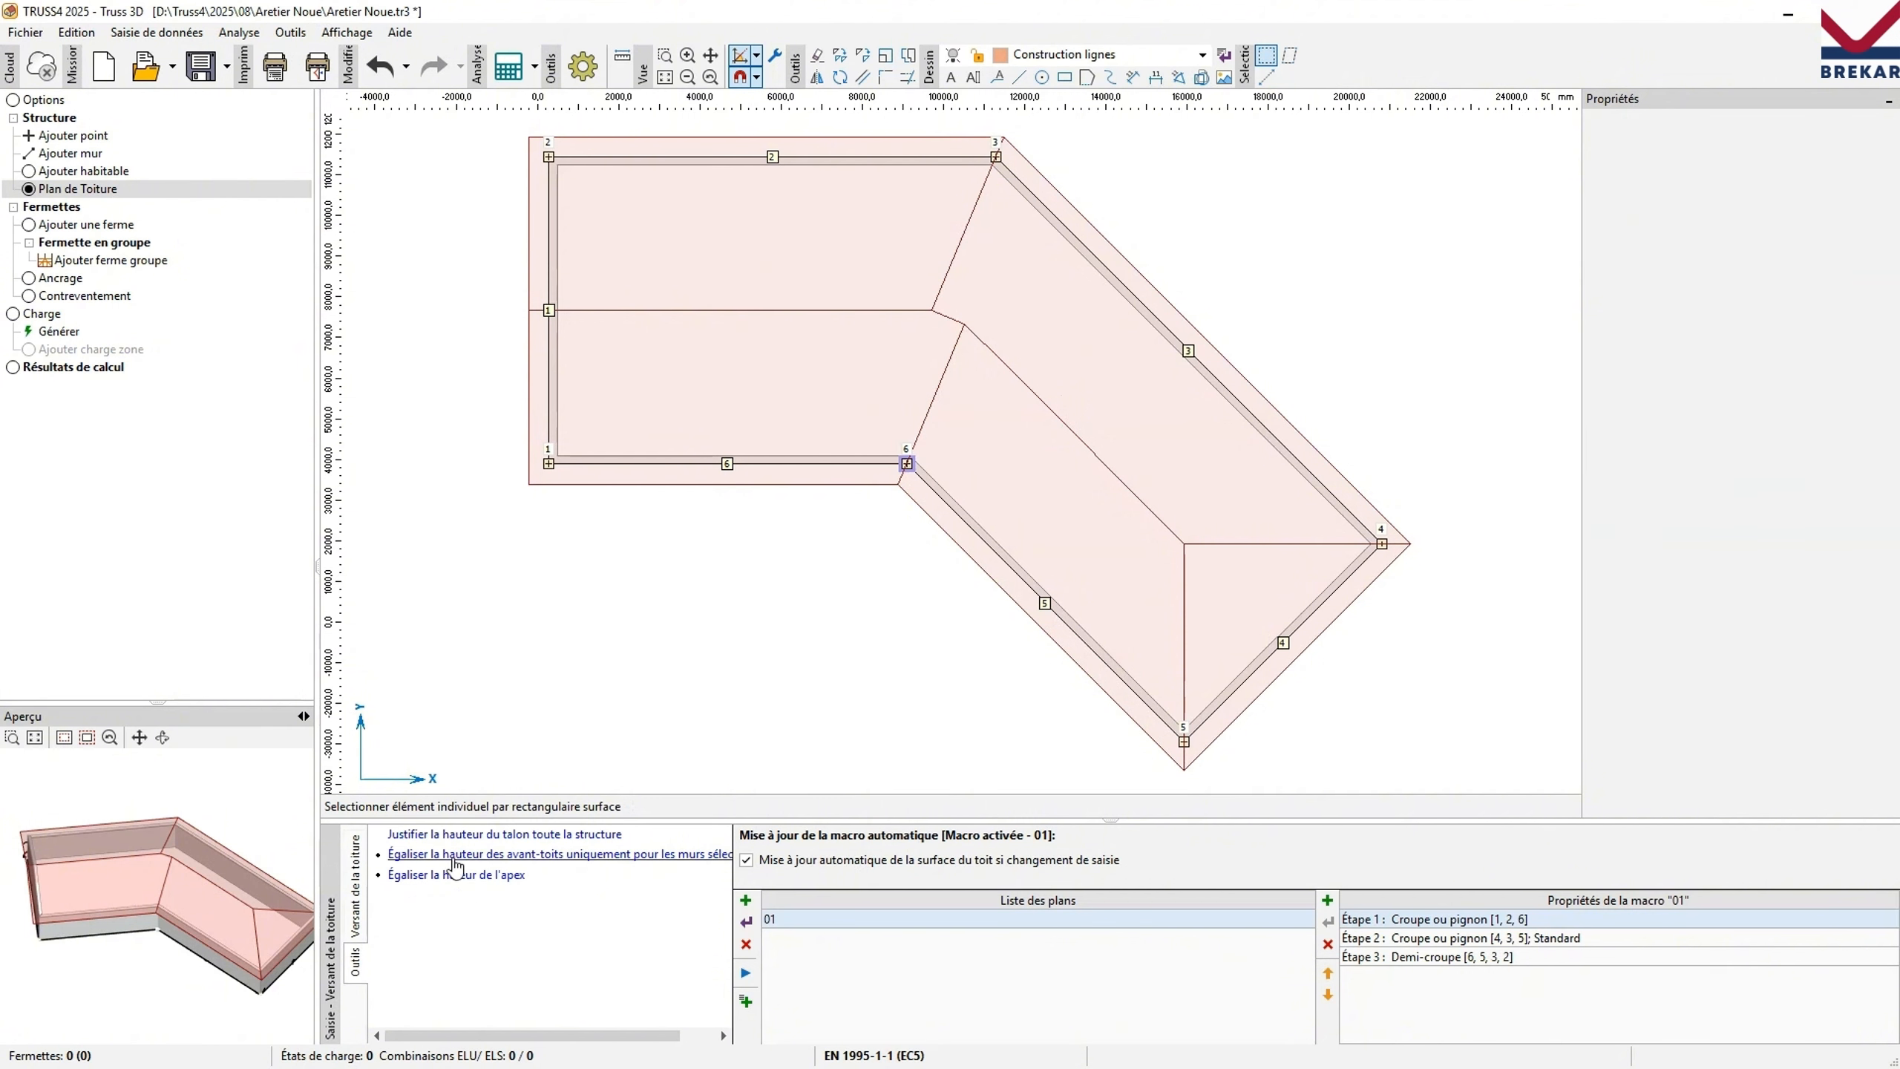
{"action": "left_click", "coordinate": [448, 886]}
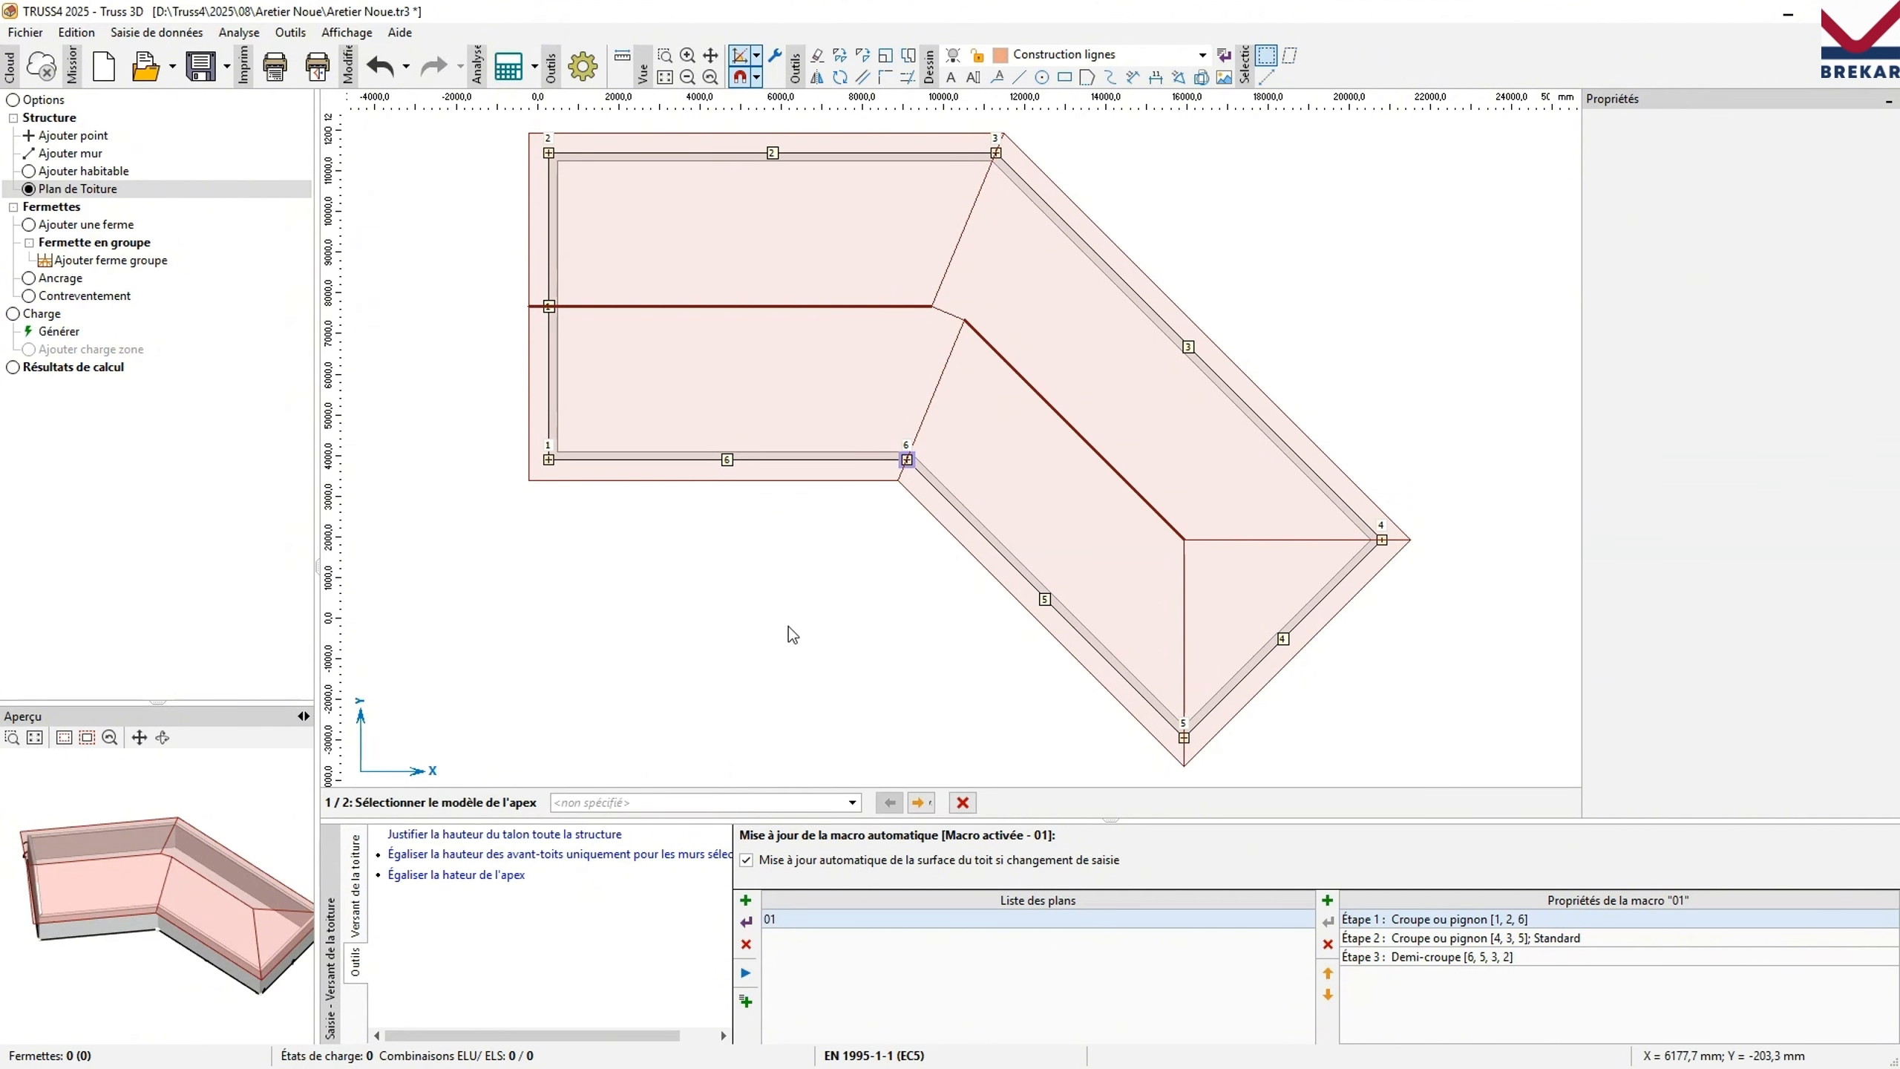
{"action": "left_click", "coordinate": [776, 306]}
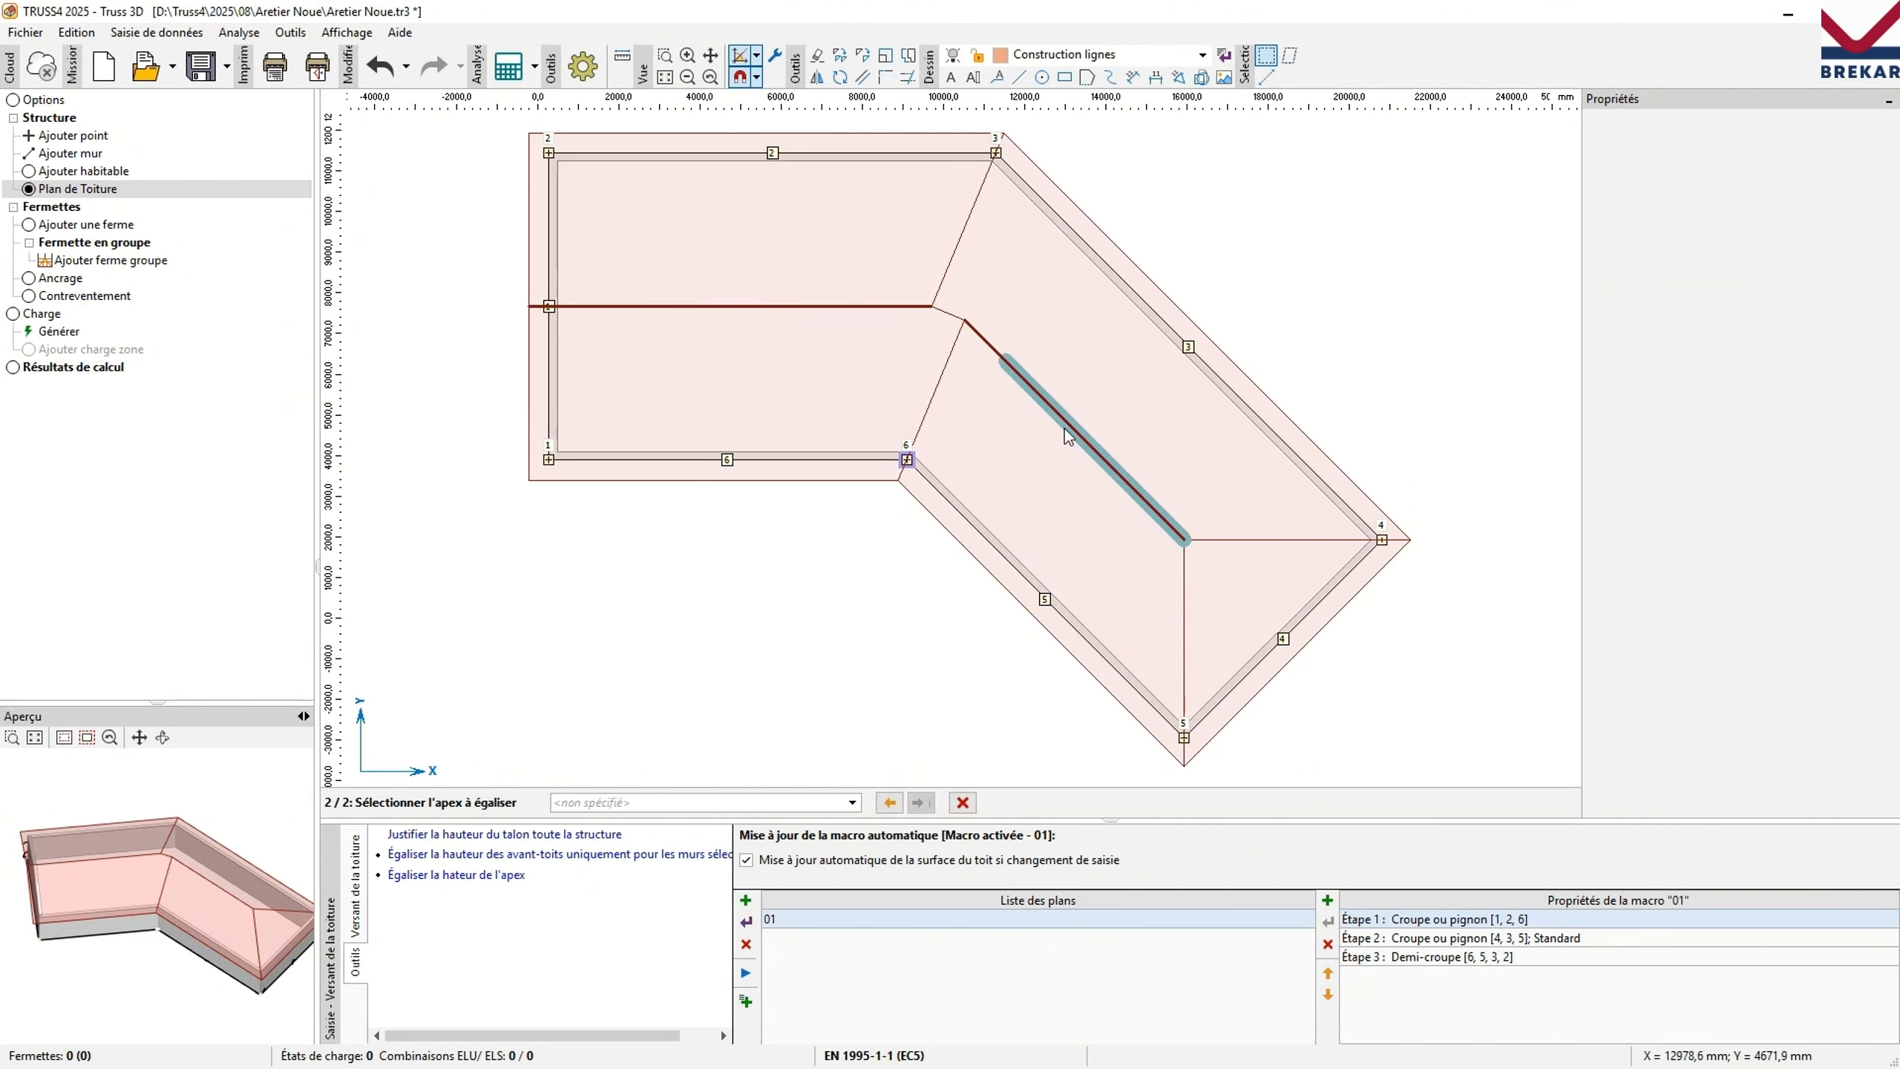
{"action": "left_click", "coordinate": [1064, 428]}
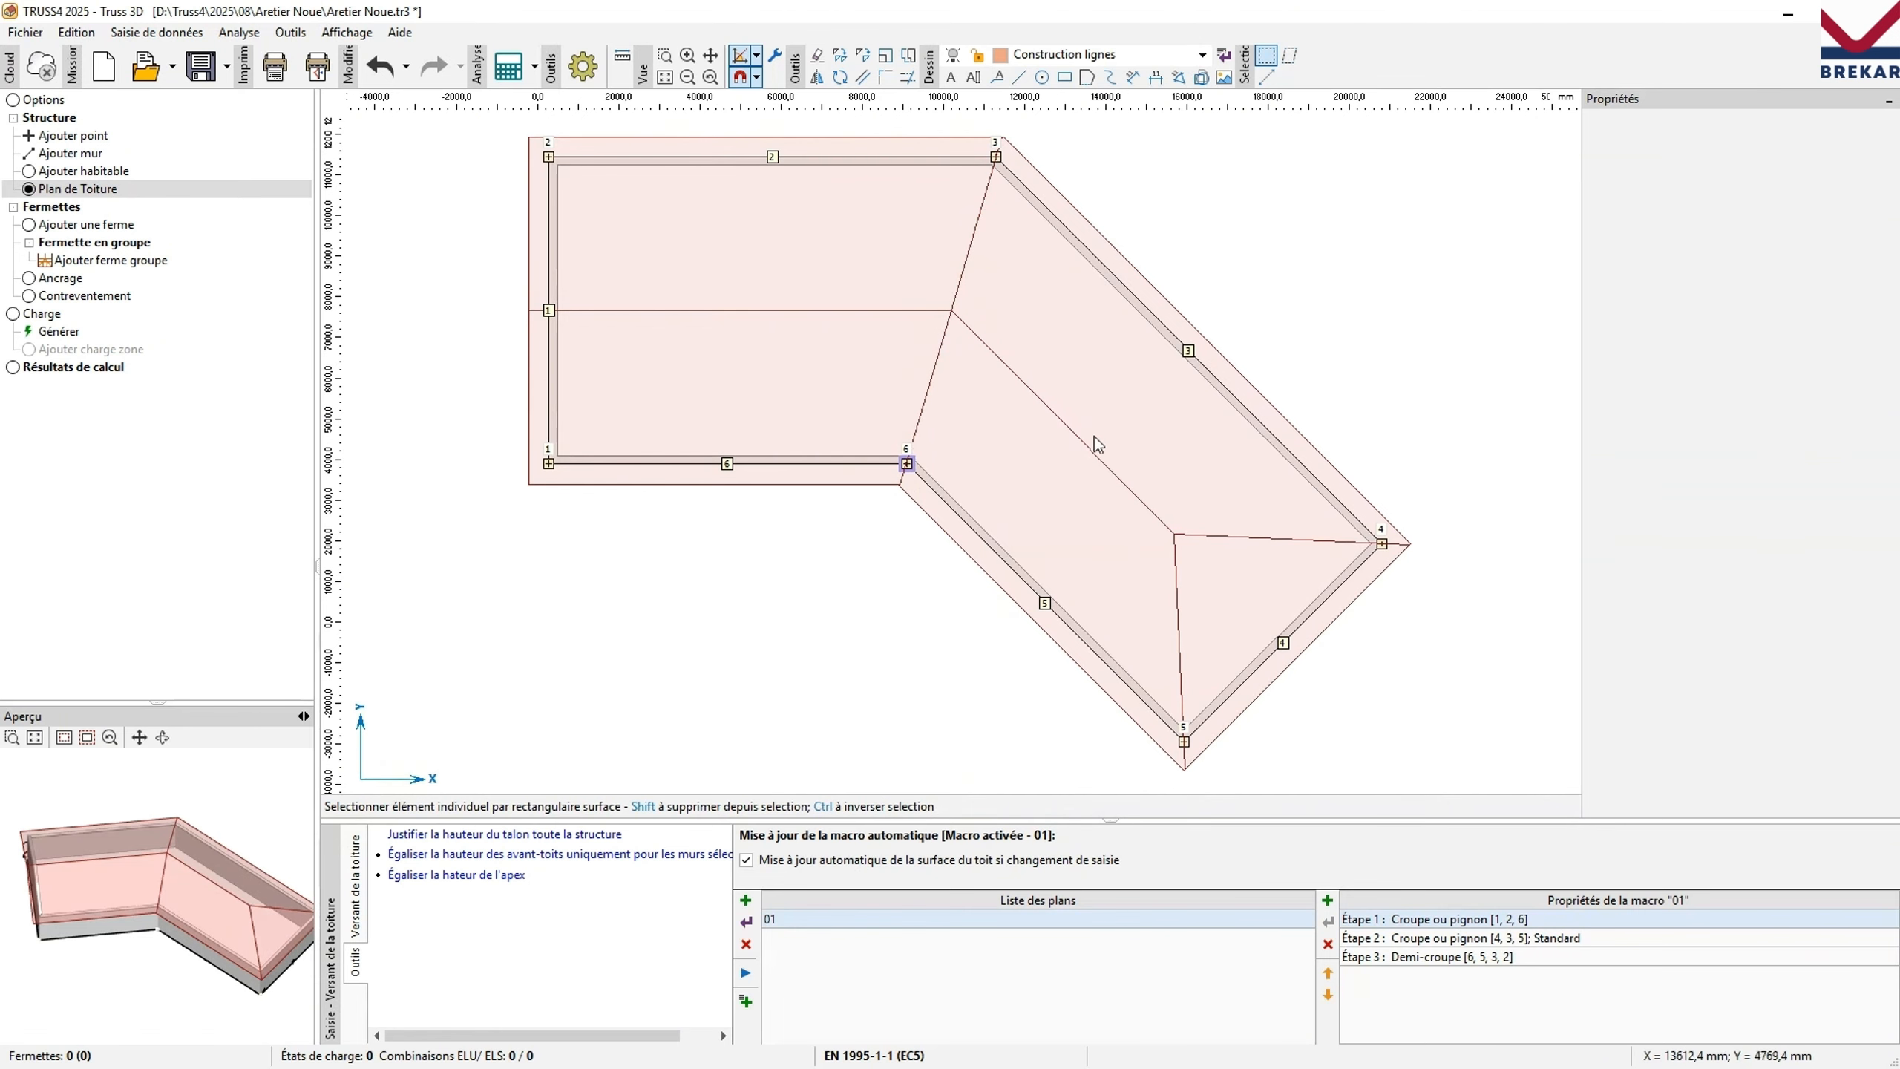
Check the roof surface slope in the properties of wall 5.
{"action": "double_click", "coordinate": [969, 530]}
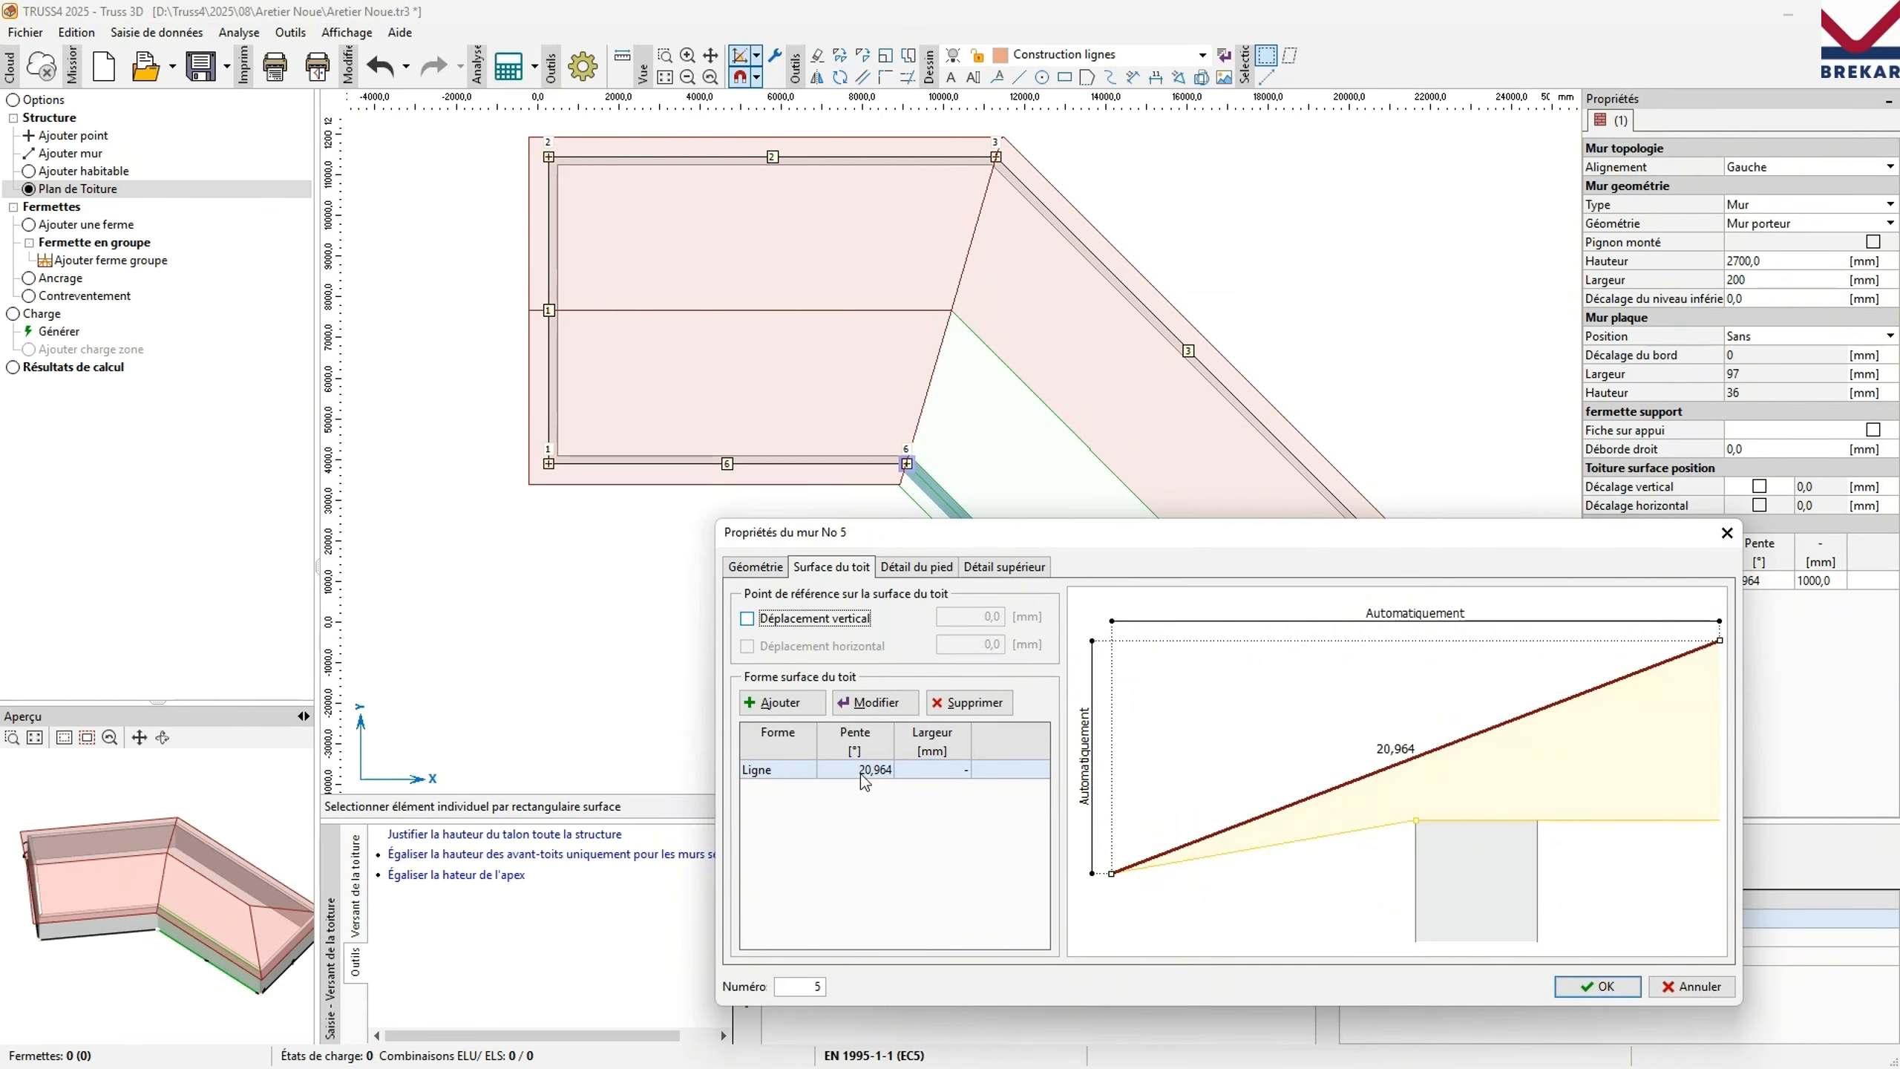
{"action": "key", "text": "Return"}
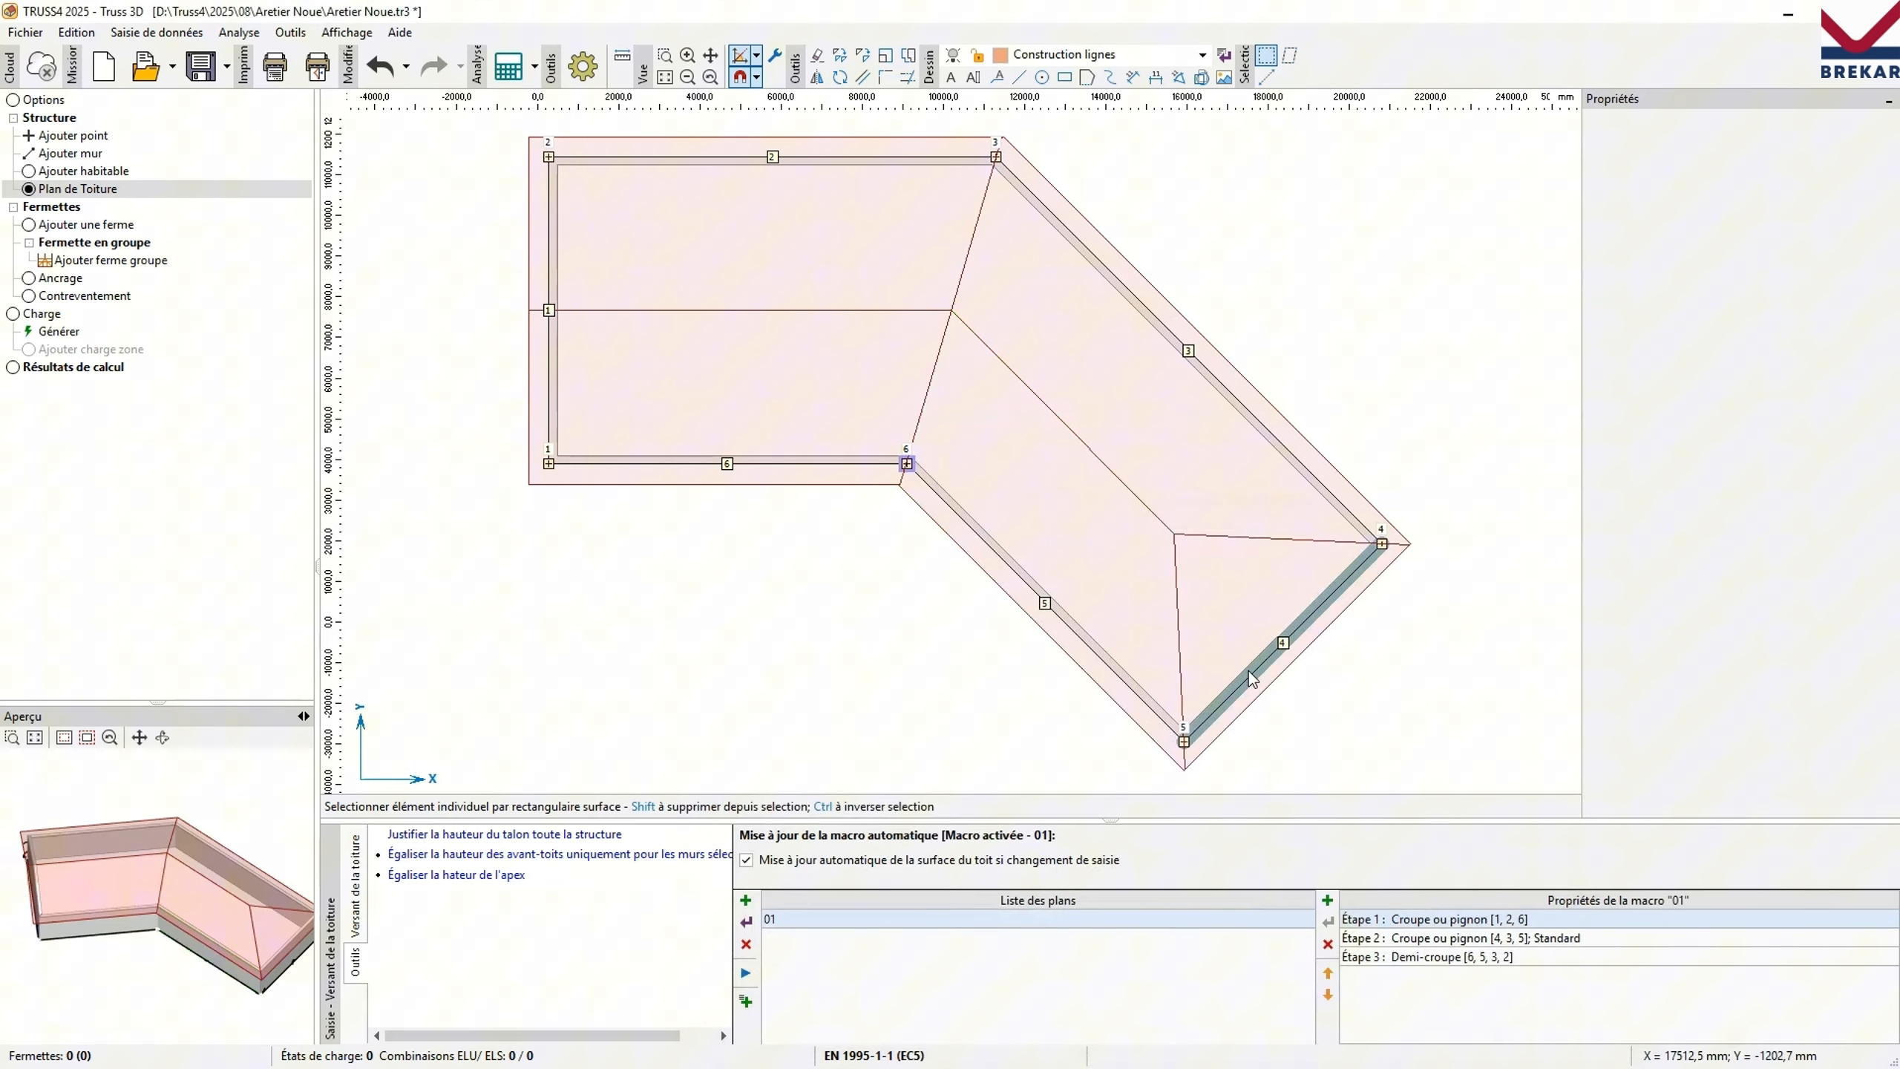
{"action": "left_click", "coordinate": [1251, 671]}
{"action": "key", "text": "ctrl+z"}
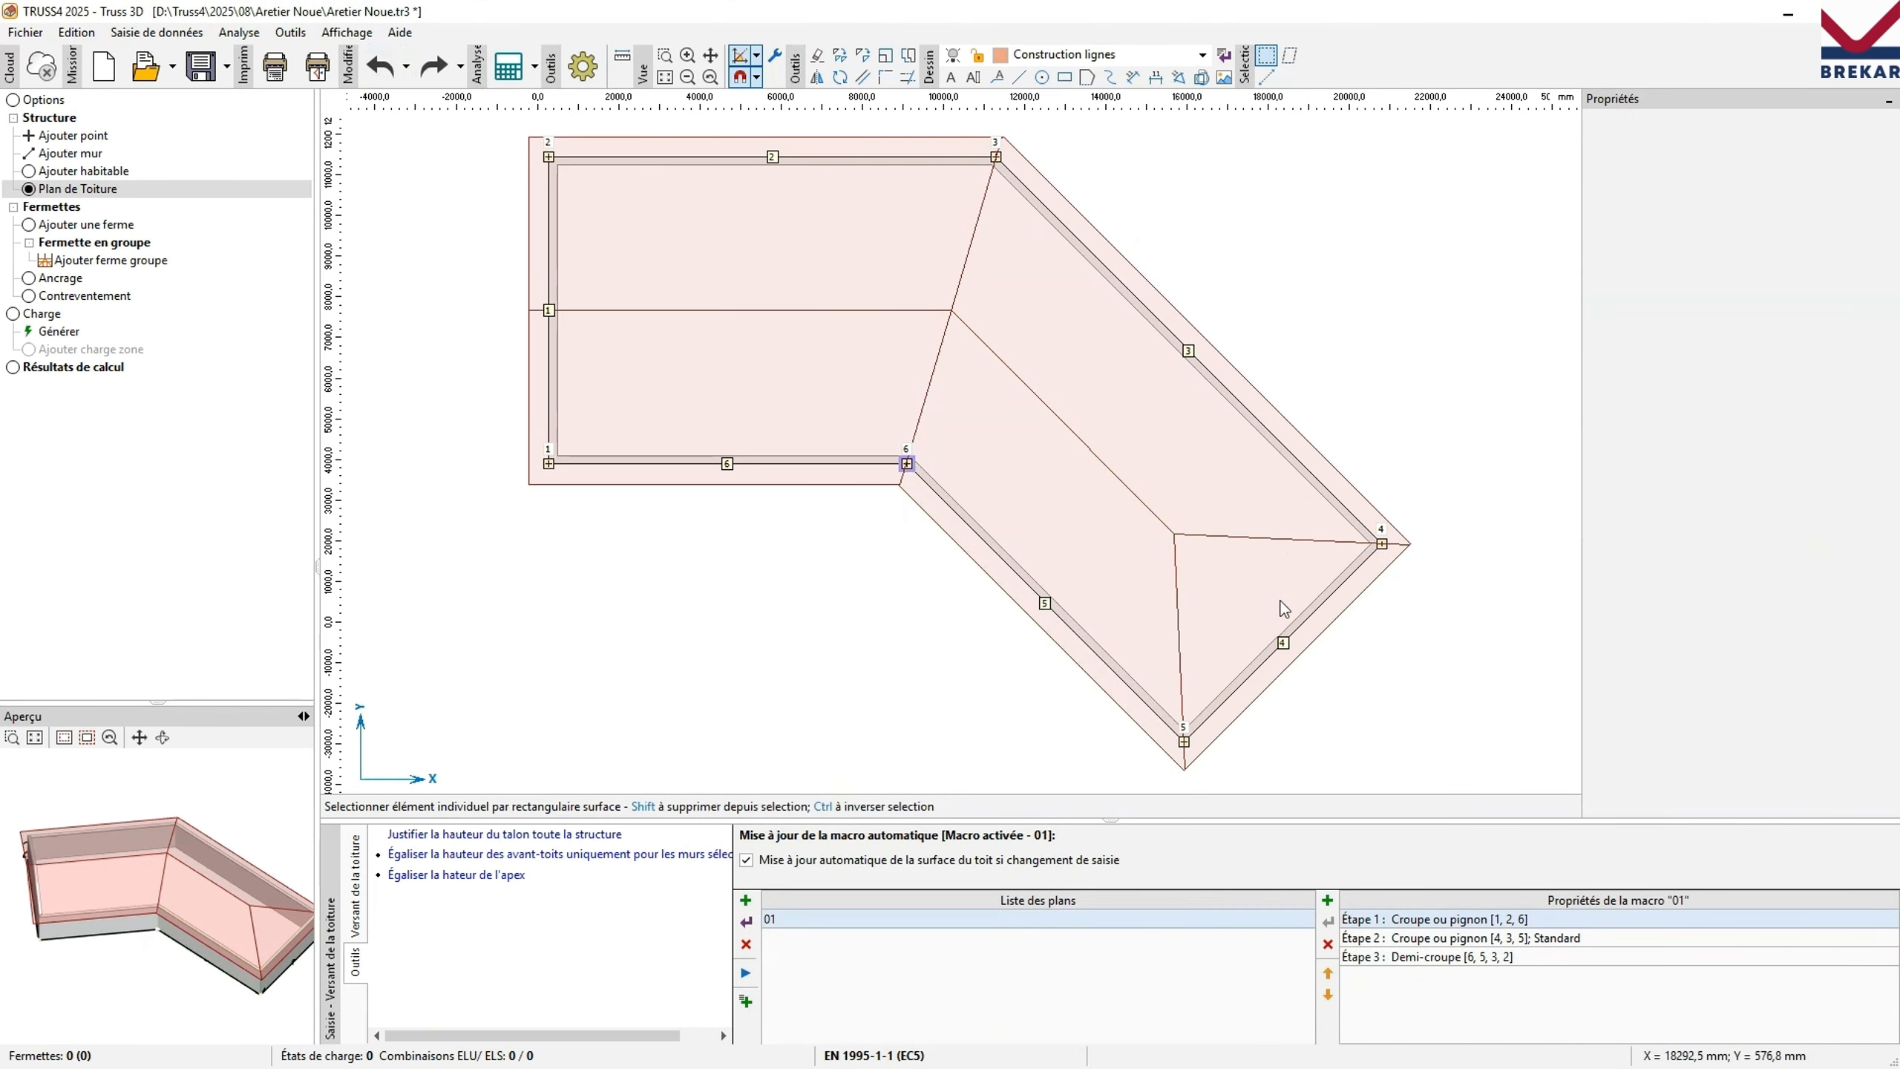
Copy all properties of wall 3 to the hip end wall 4.
{"action": "left_click", "coordinate": [1388, 457]}
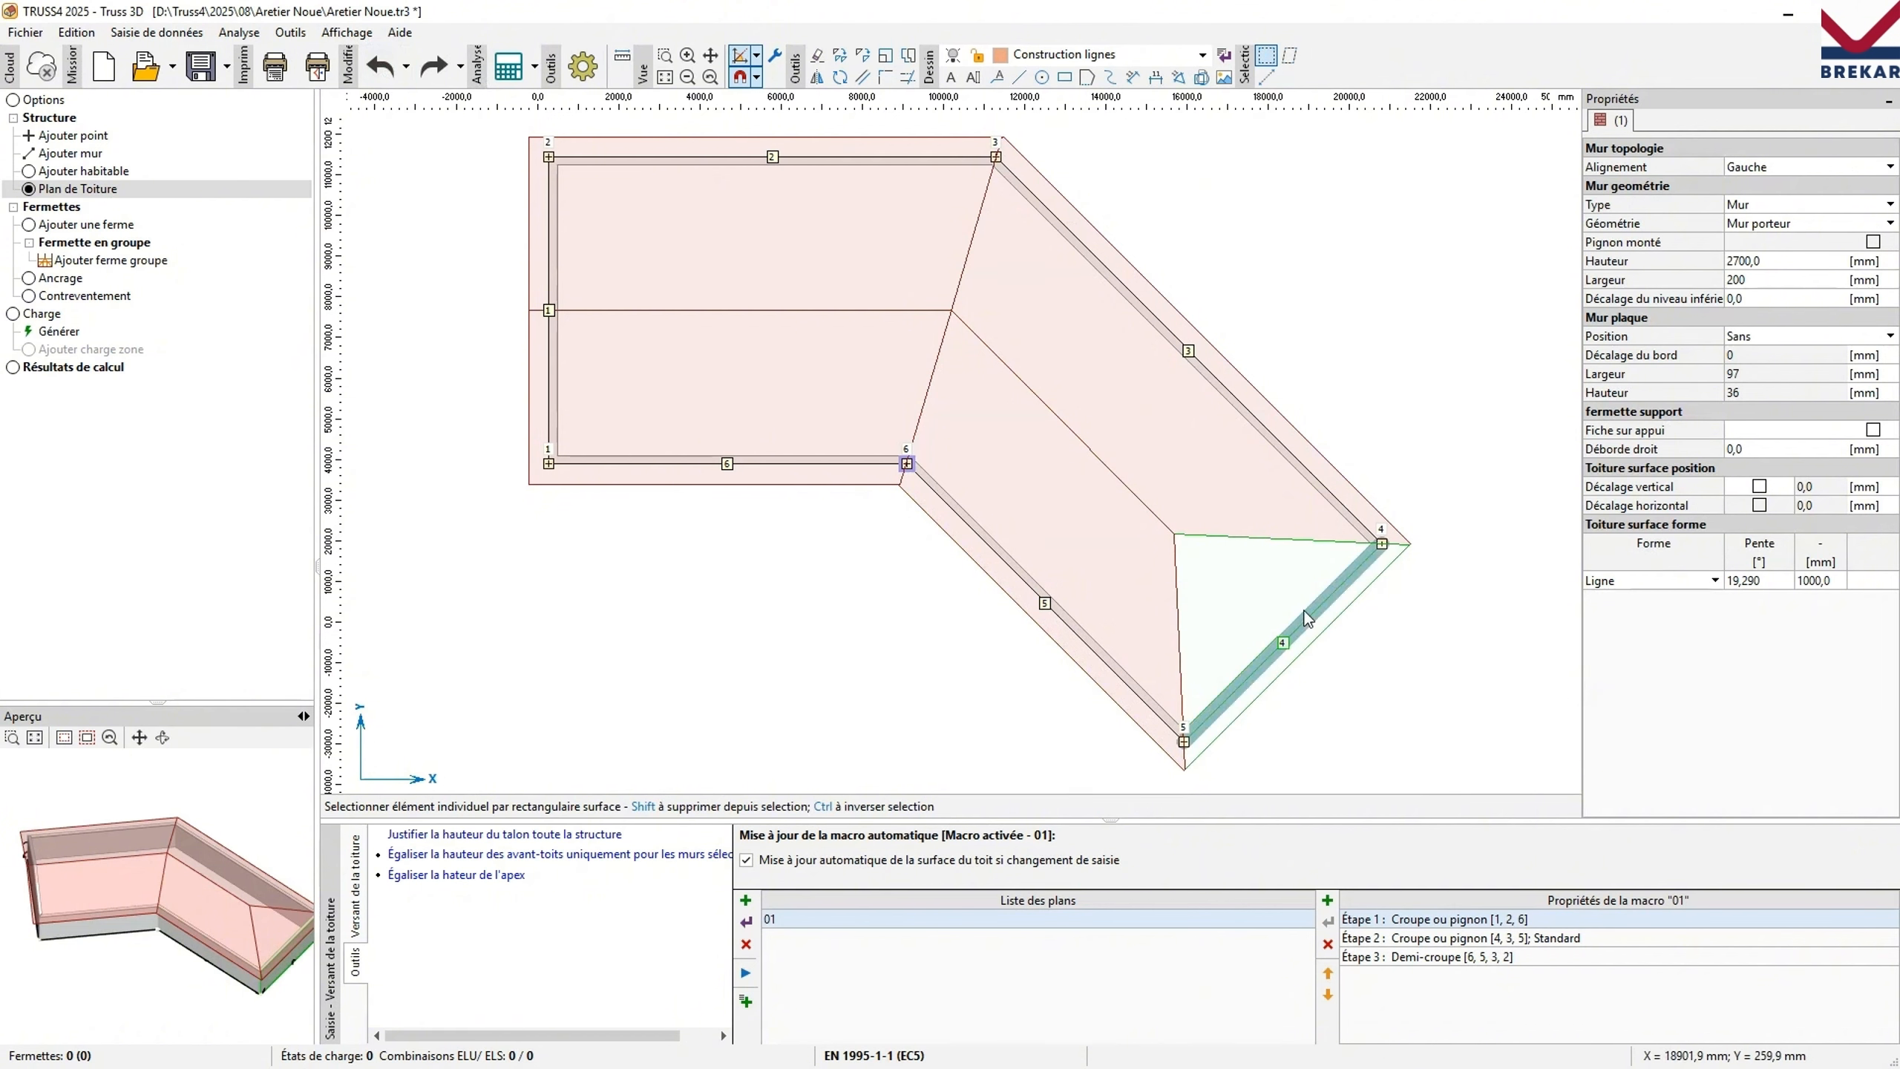
{"action": "right_click", "coordinate": [1260, 425]}
{"action": "left_click", "coordinate": [1340, 522]}
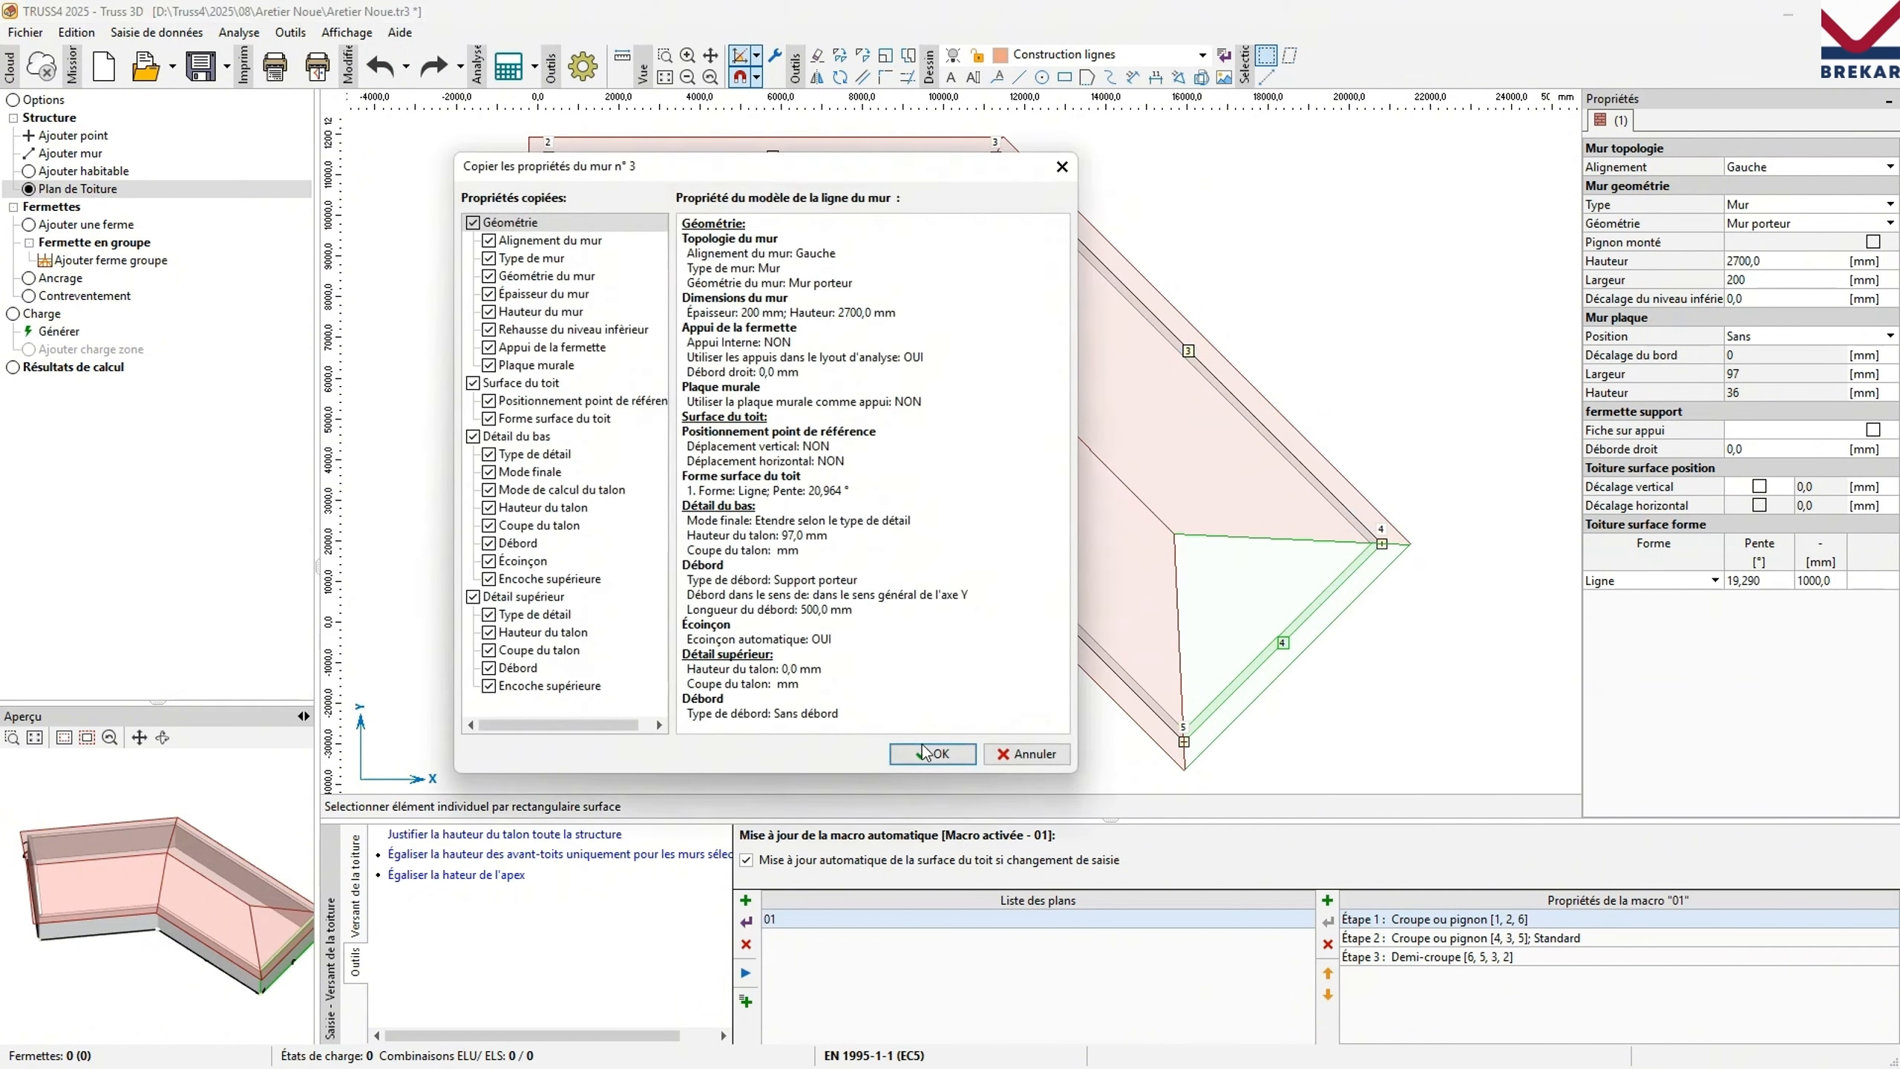
{"action": "left_click", "coordinate": [922, 744]}
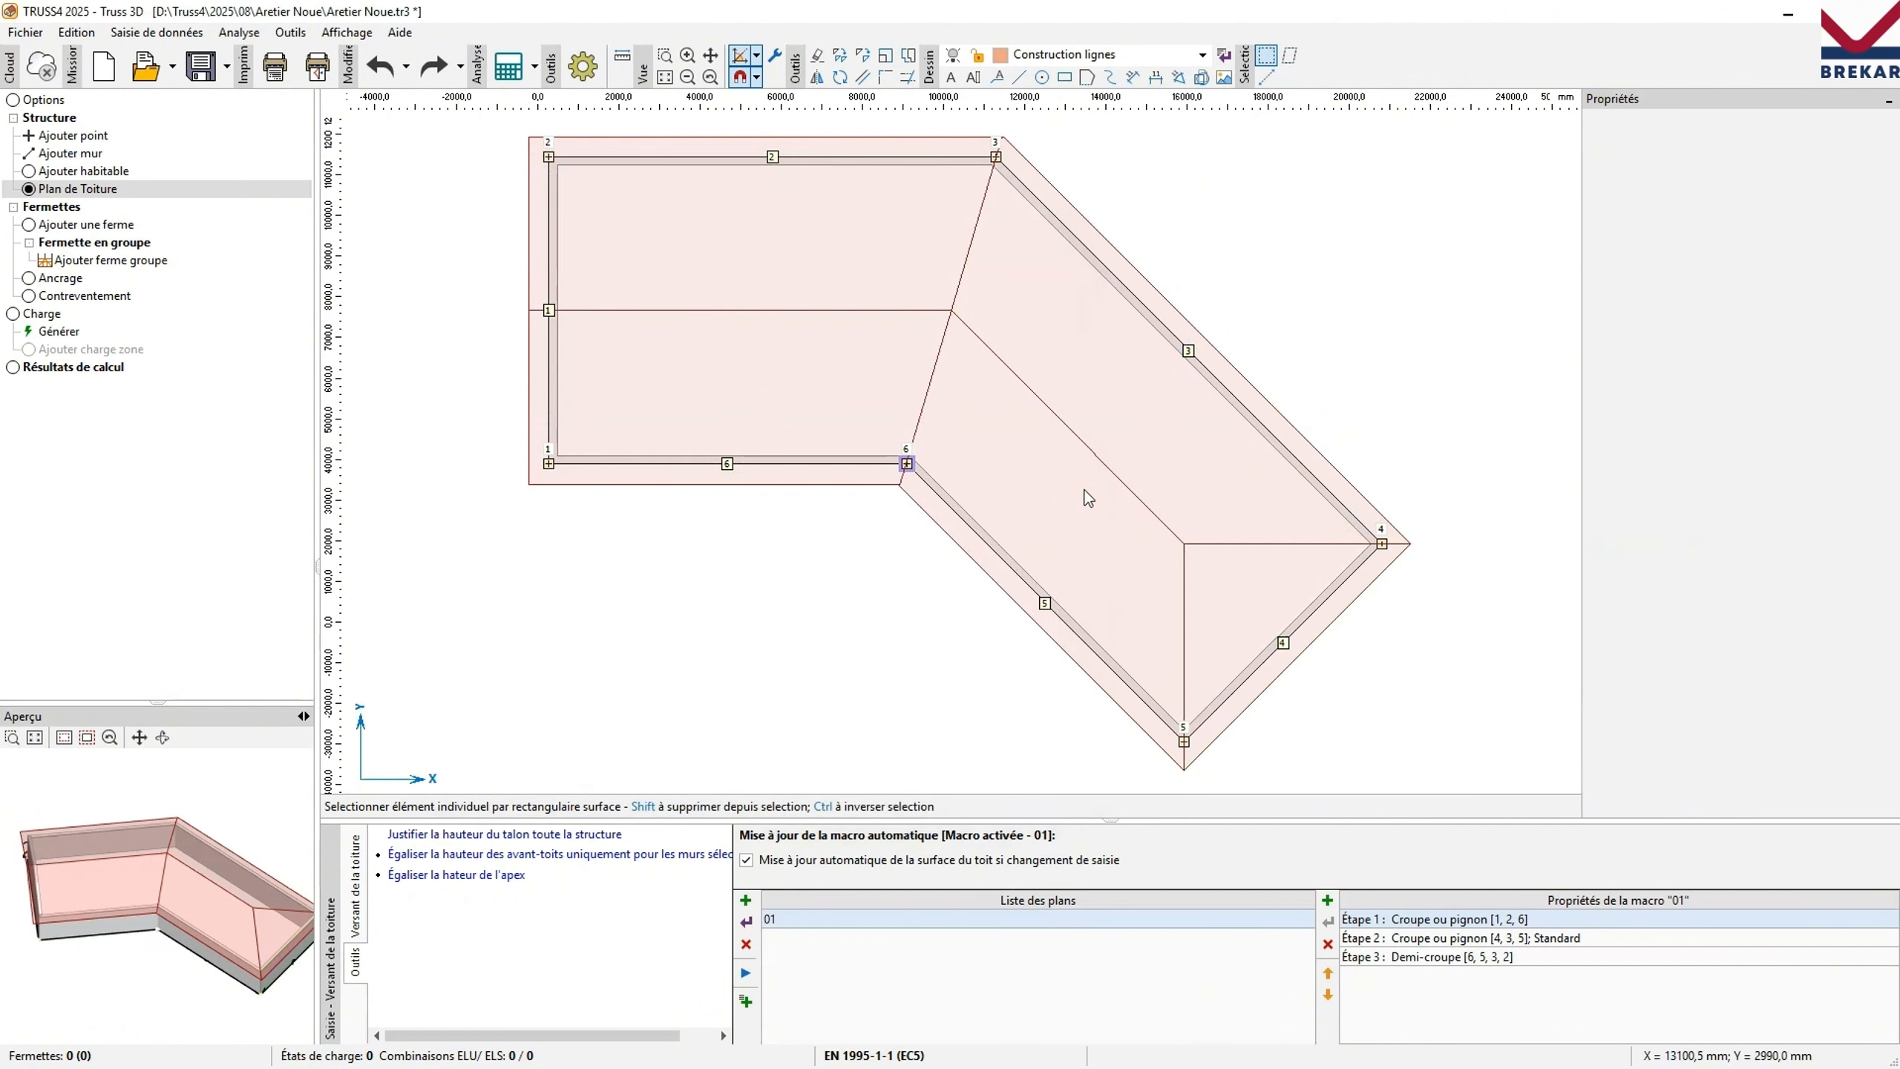
Dimension the perpendicular distance from the construction lines' inner eave corner to wall 5, close to point 6.
{"action": "scroll", "coordinate": [923, 482], "scroll_direction": "up", "scroll_amount": 8}
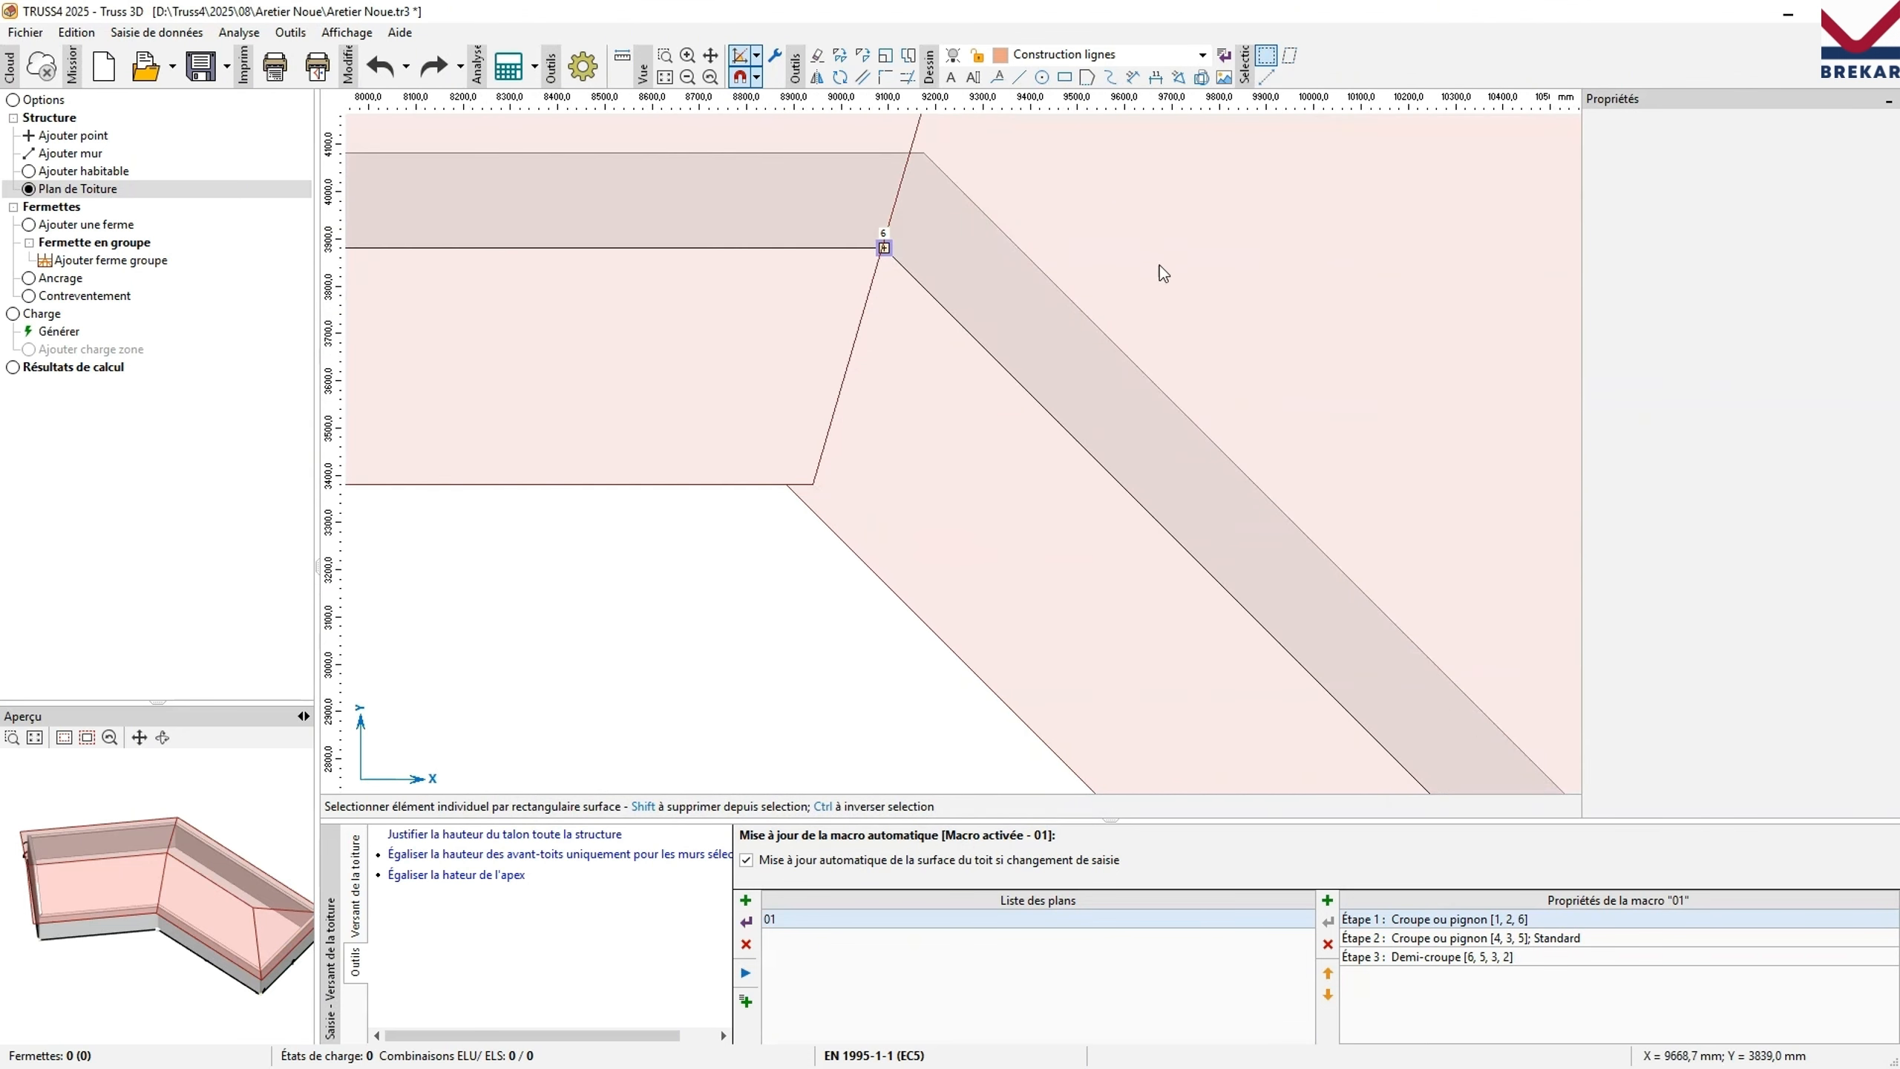
{"action": "scroll", "coordinate": [938, 374], "scroll_direction": "down", "scroll_amount": 4}
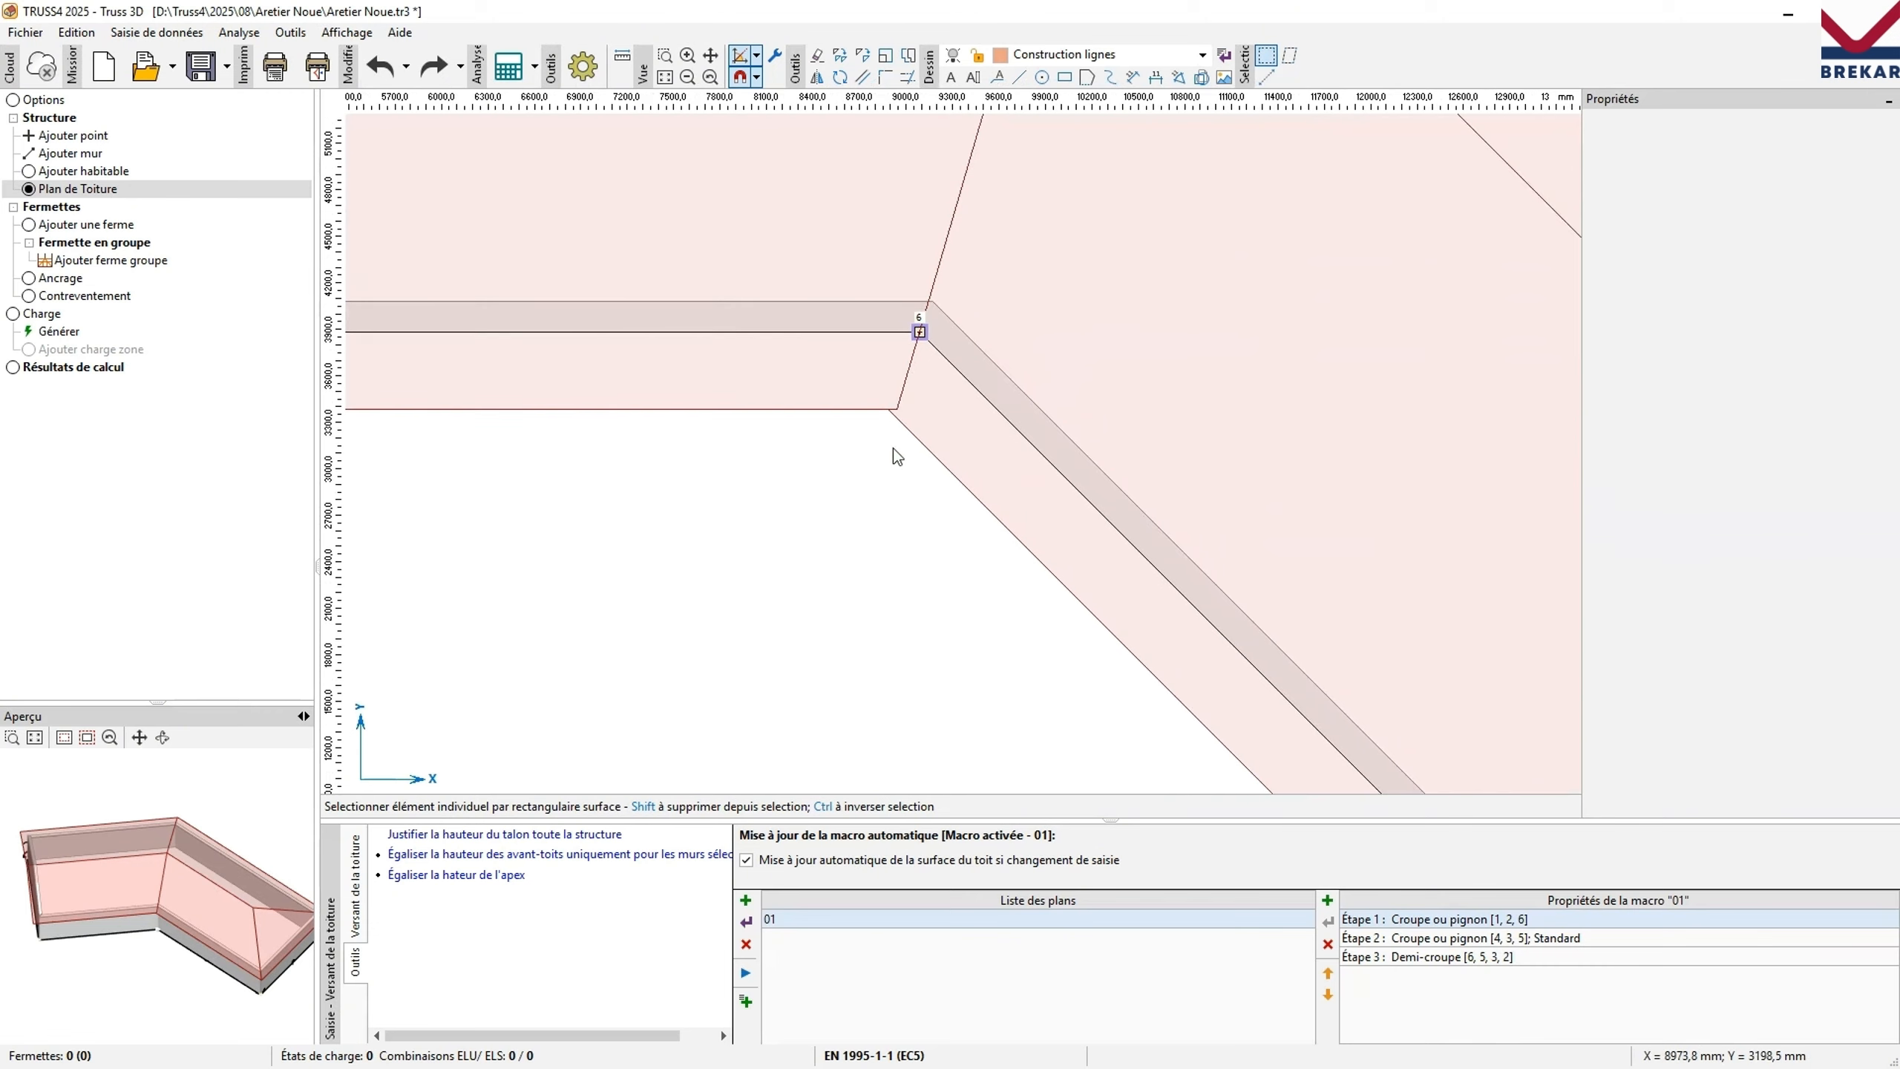
{"action": "scroll", "coordinate": [994, 344], "scroll_direction": "up", "scroll_amount": 3}
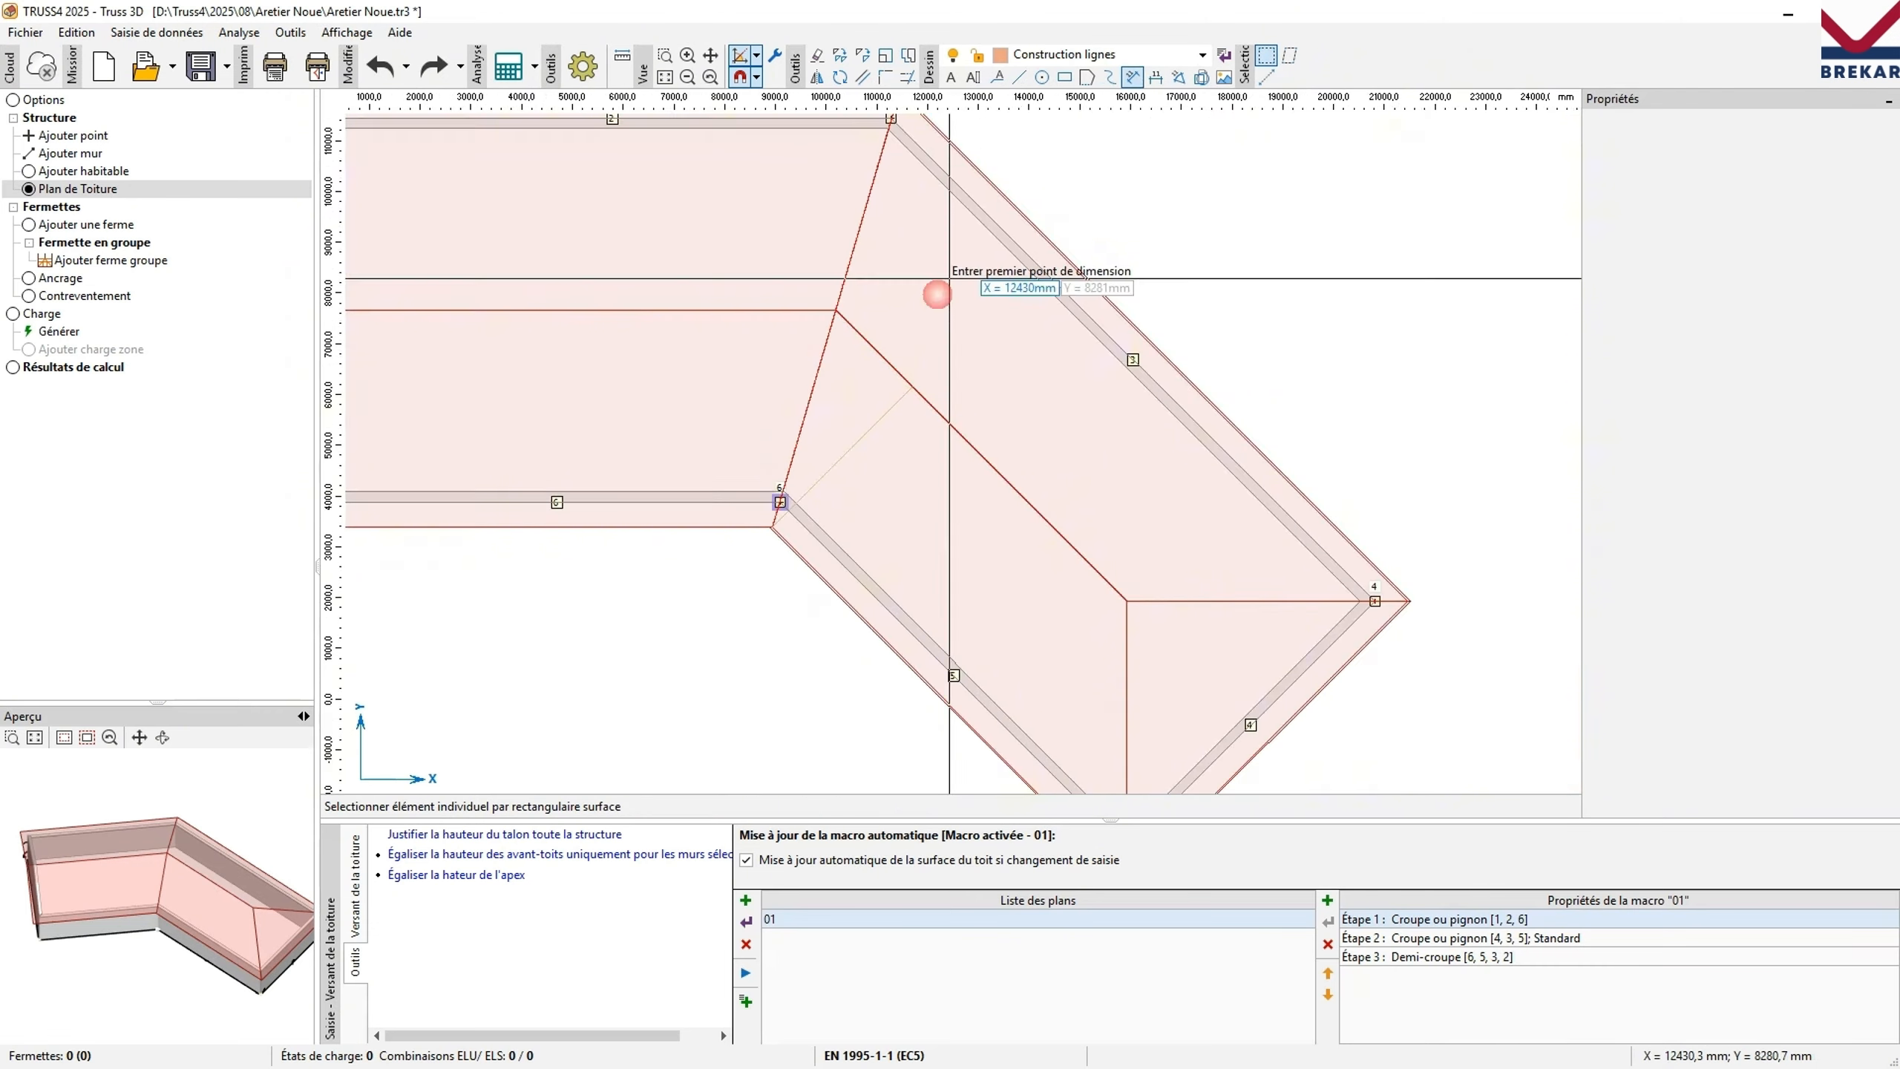
{"action": "scroll", "coordinate": [767, 517], "scroll_direction": "up", "scroll_amount": 8}
{"action": "left_click", "coordinate": [692, 468]}
{"action": "scroll", "coordinate": [887, 491], "scroll_direction": "down", "scroll_amount": 4}
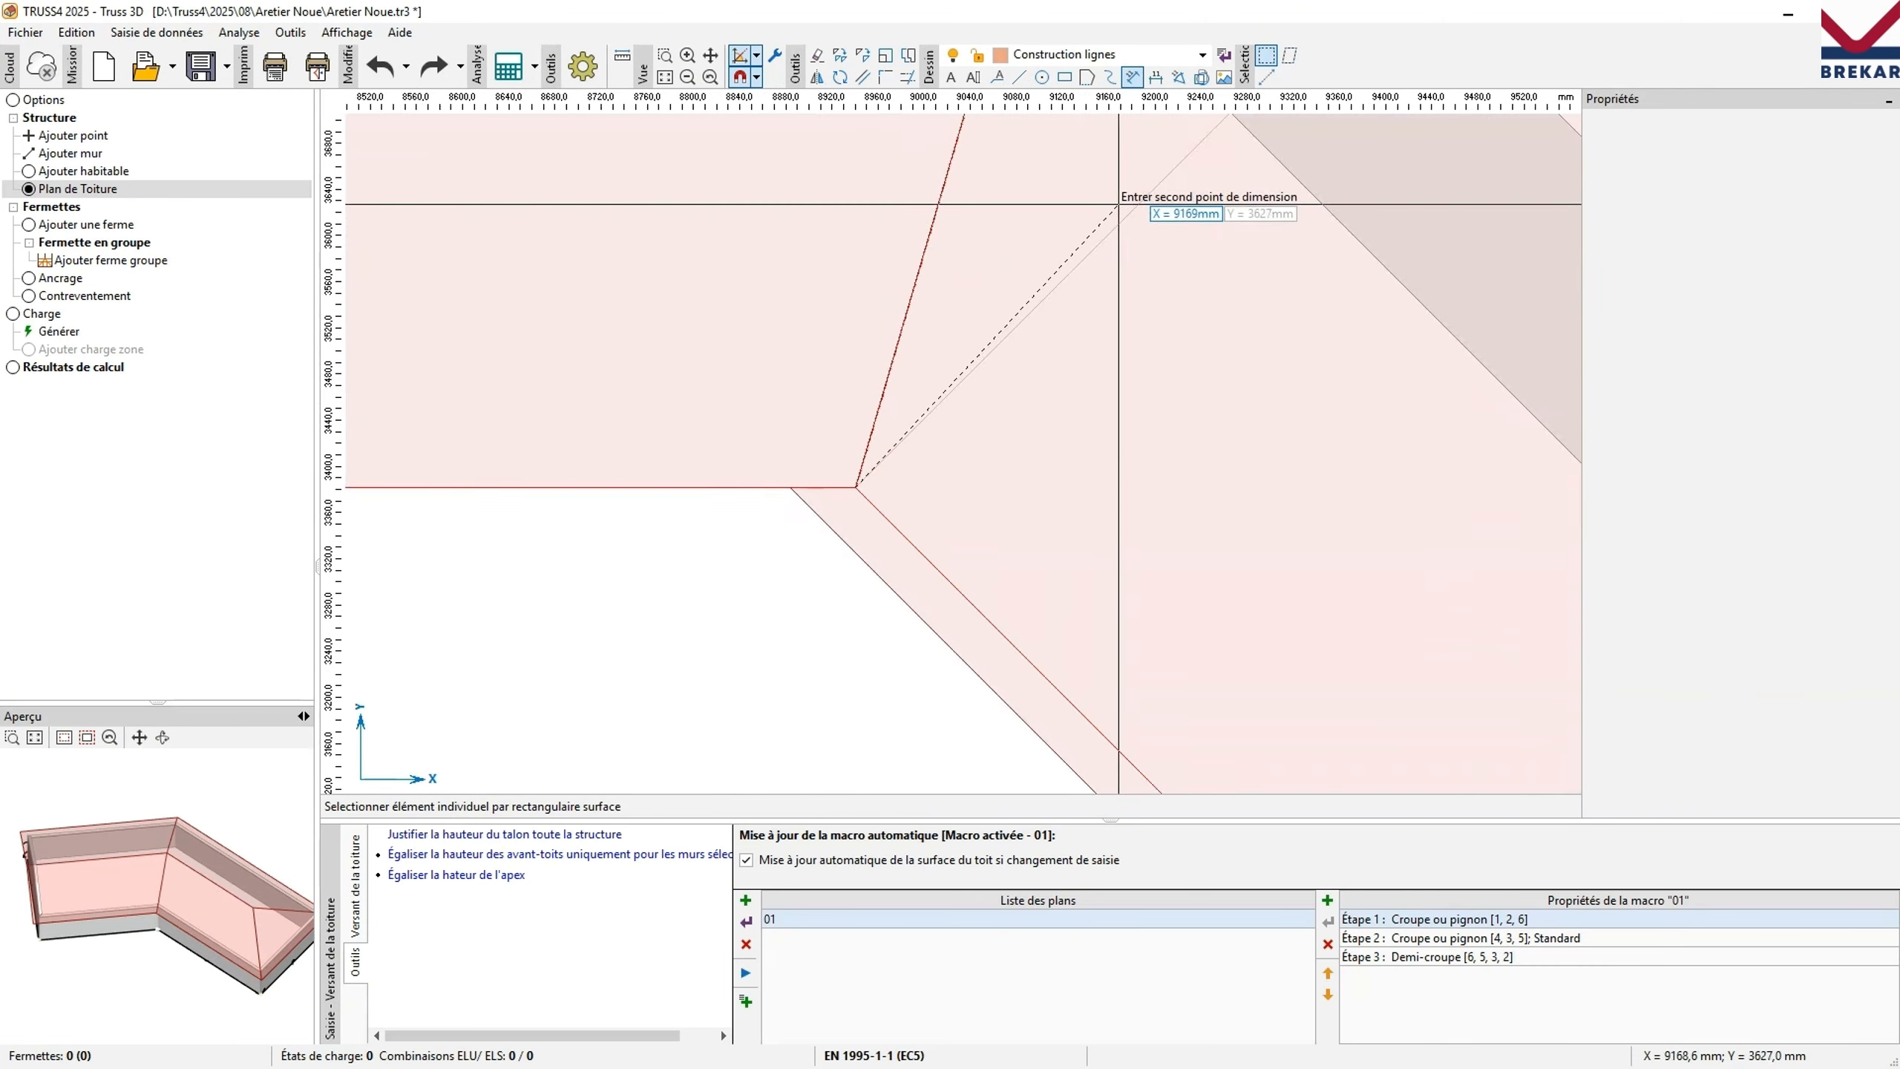
{"action": "middle_click_drag", "start_coordinate": [1119, 204], "coordinate": [1041, 333]}
{"action": "left_click", "coordinate": [1153, 240]}
{"action": "left_click", "coordinate": [1139, 394]}
{"action": "key", "text": "Escape"}
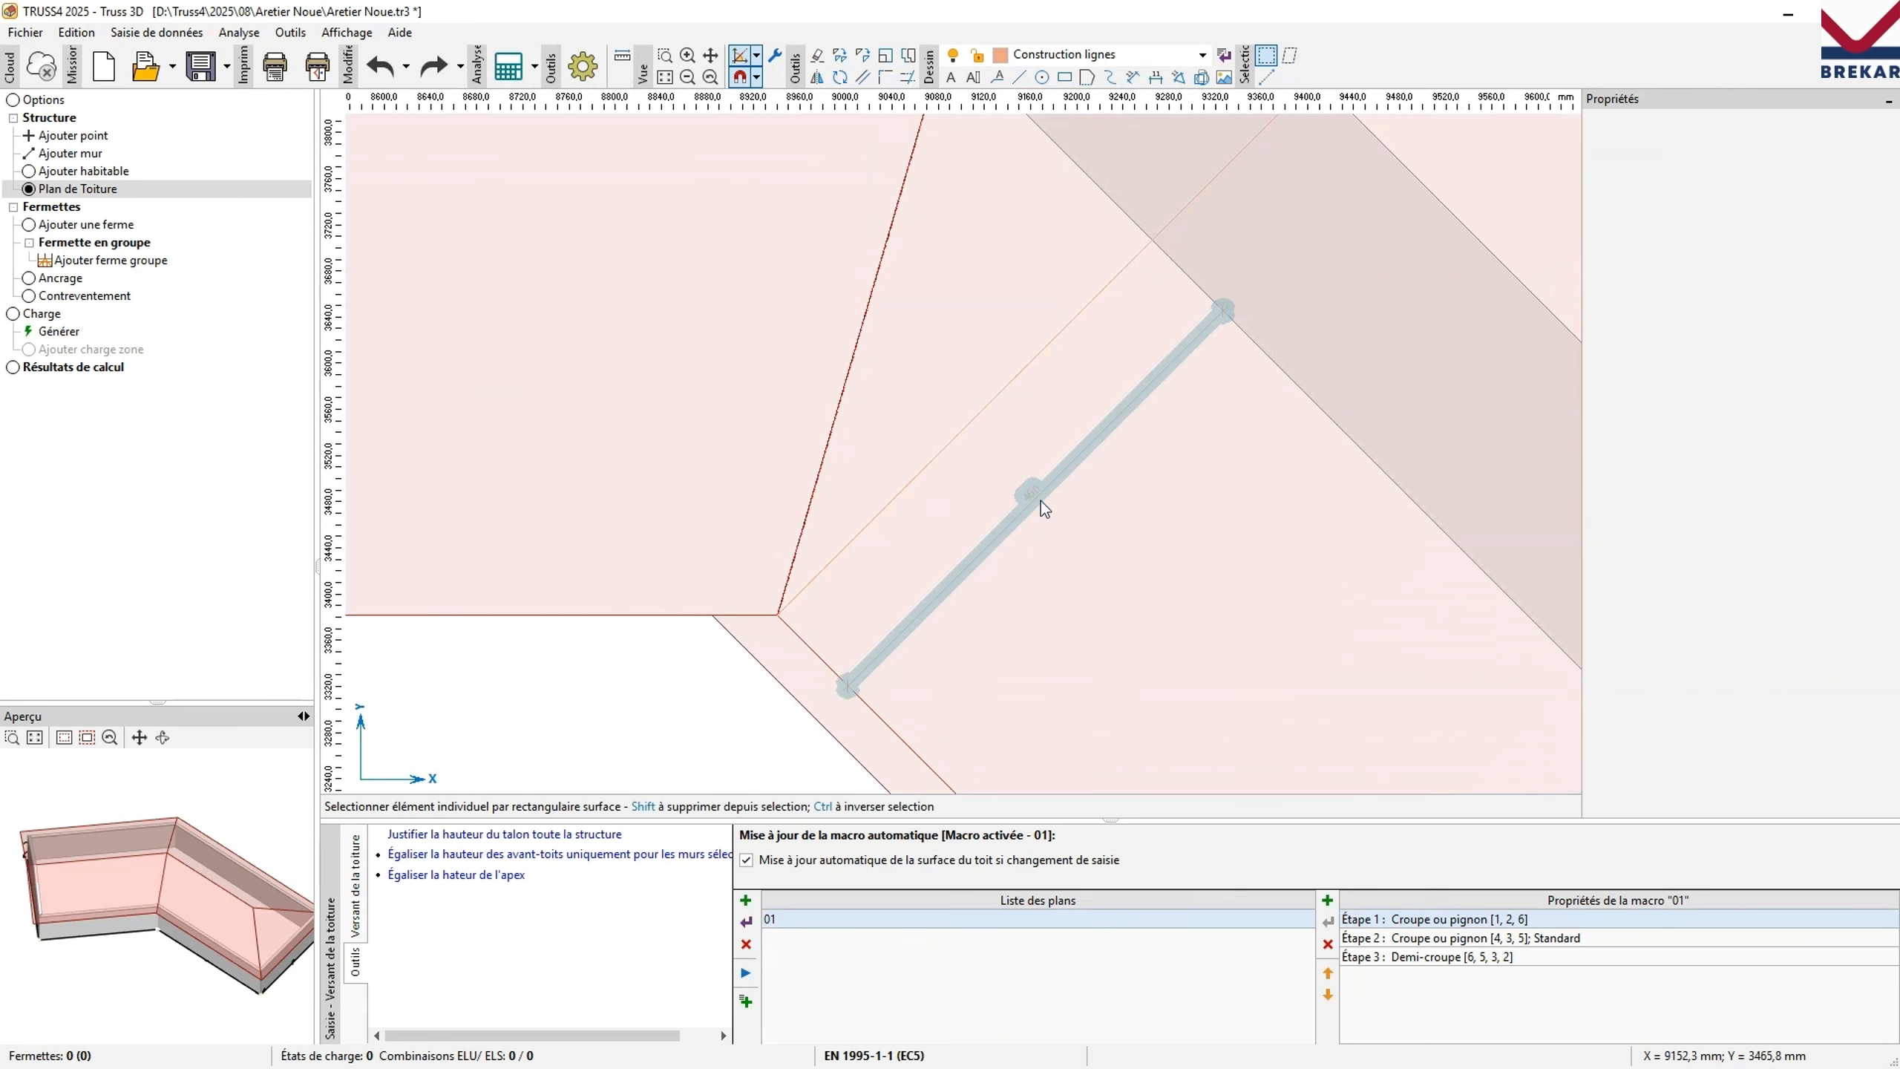
{"action": "scroll", "coordinate": [1063, 450], "scroll_direction": "down", "scroll_amount": 2}
{"action": "middle_click_drag", "start_coordinate": [1048, 456], "coordinate": [868, 416]}
Set the external overhang length (Longueur externe) in wall 5's foot detail to 460 mm.
{"action": "scroll", "coordinate": [867, 416], "scroll_direction": "down", "scroll_amount": 8}
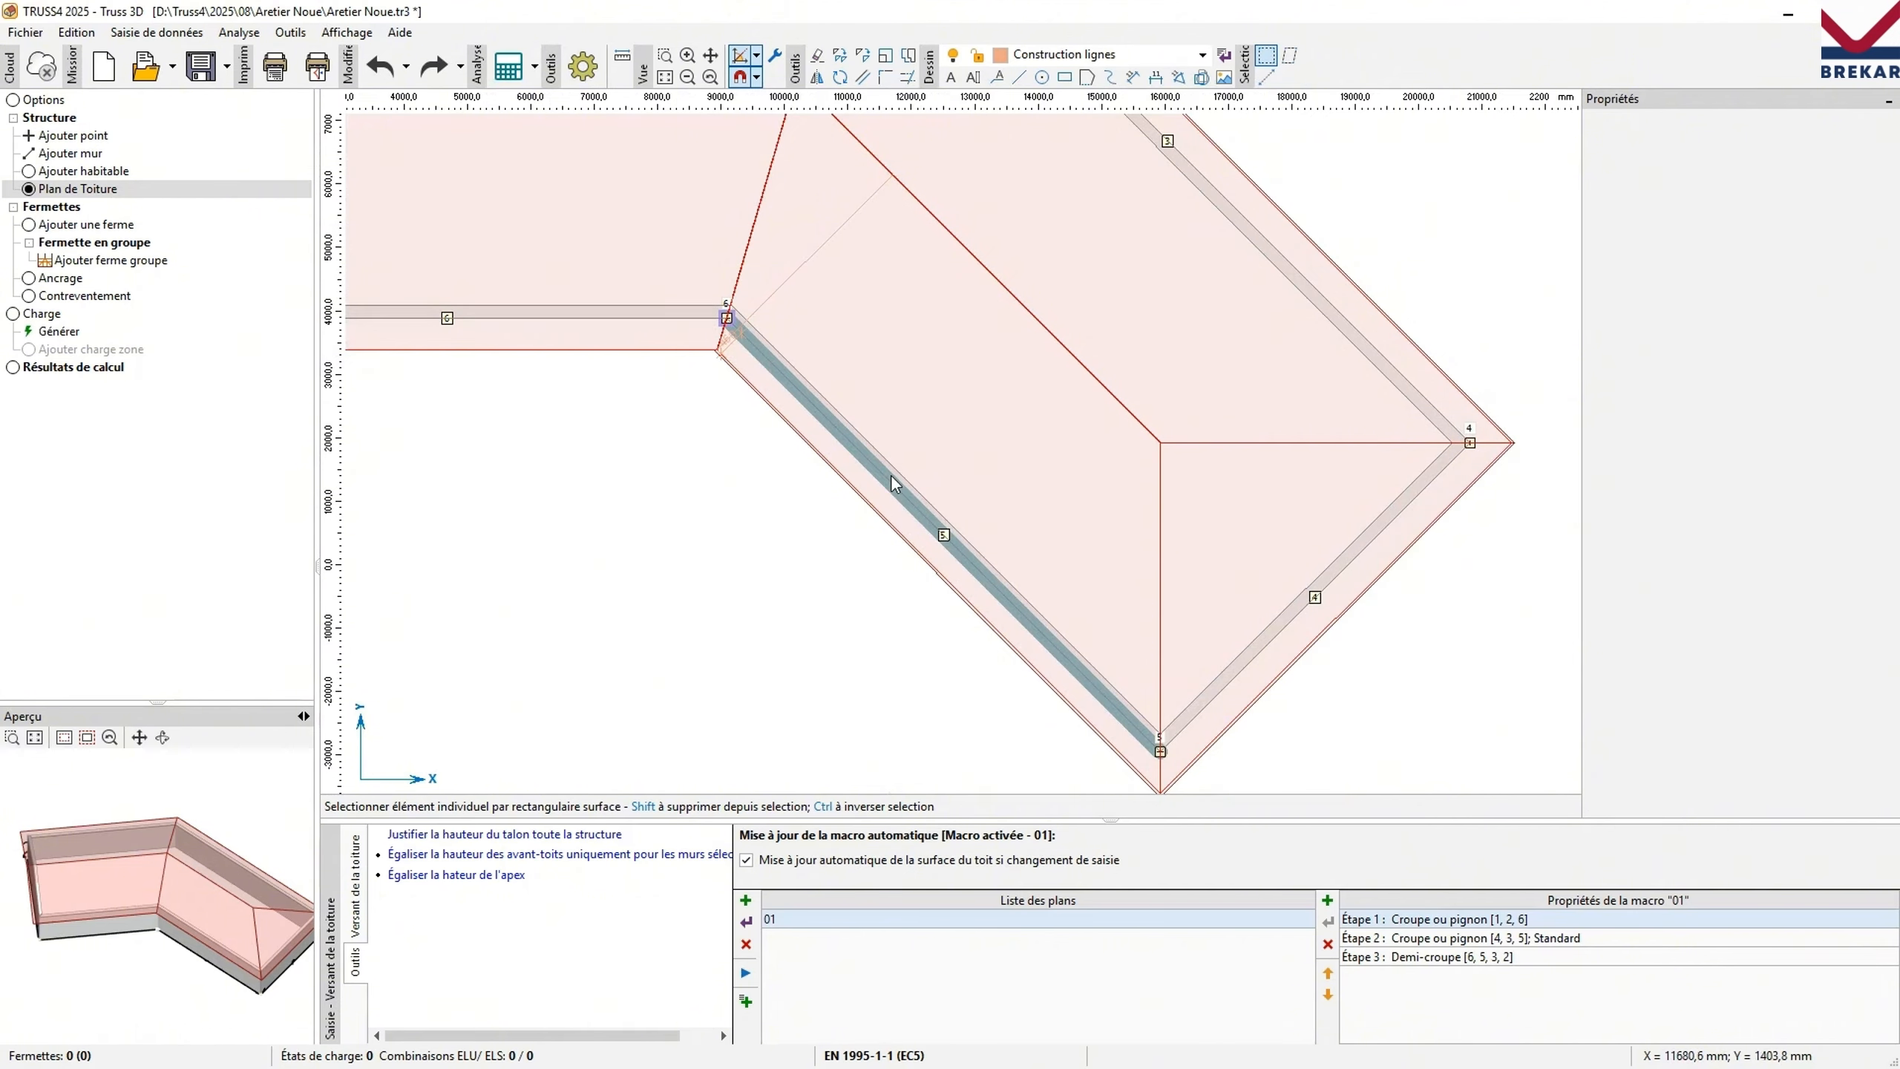
{"action": "double_click", "coordinate": [891, 476]}
{"action": "left_click", "coordinate": [935, 572]}
{"action": "double_click", "coordinate": [1156, 873]}
{"action": "type", "text": "4"}
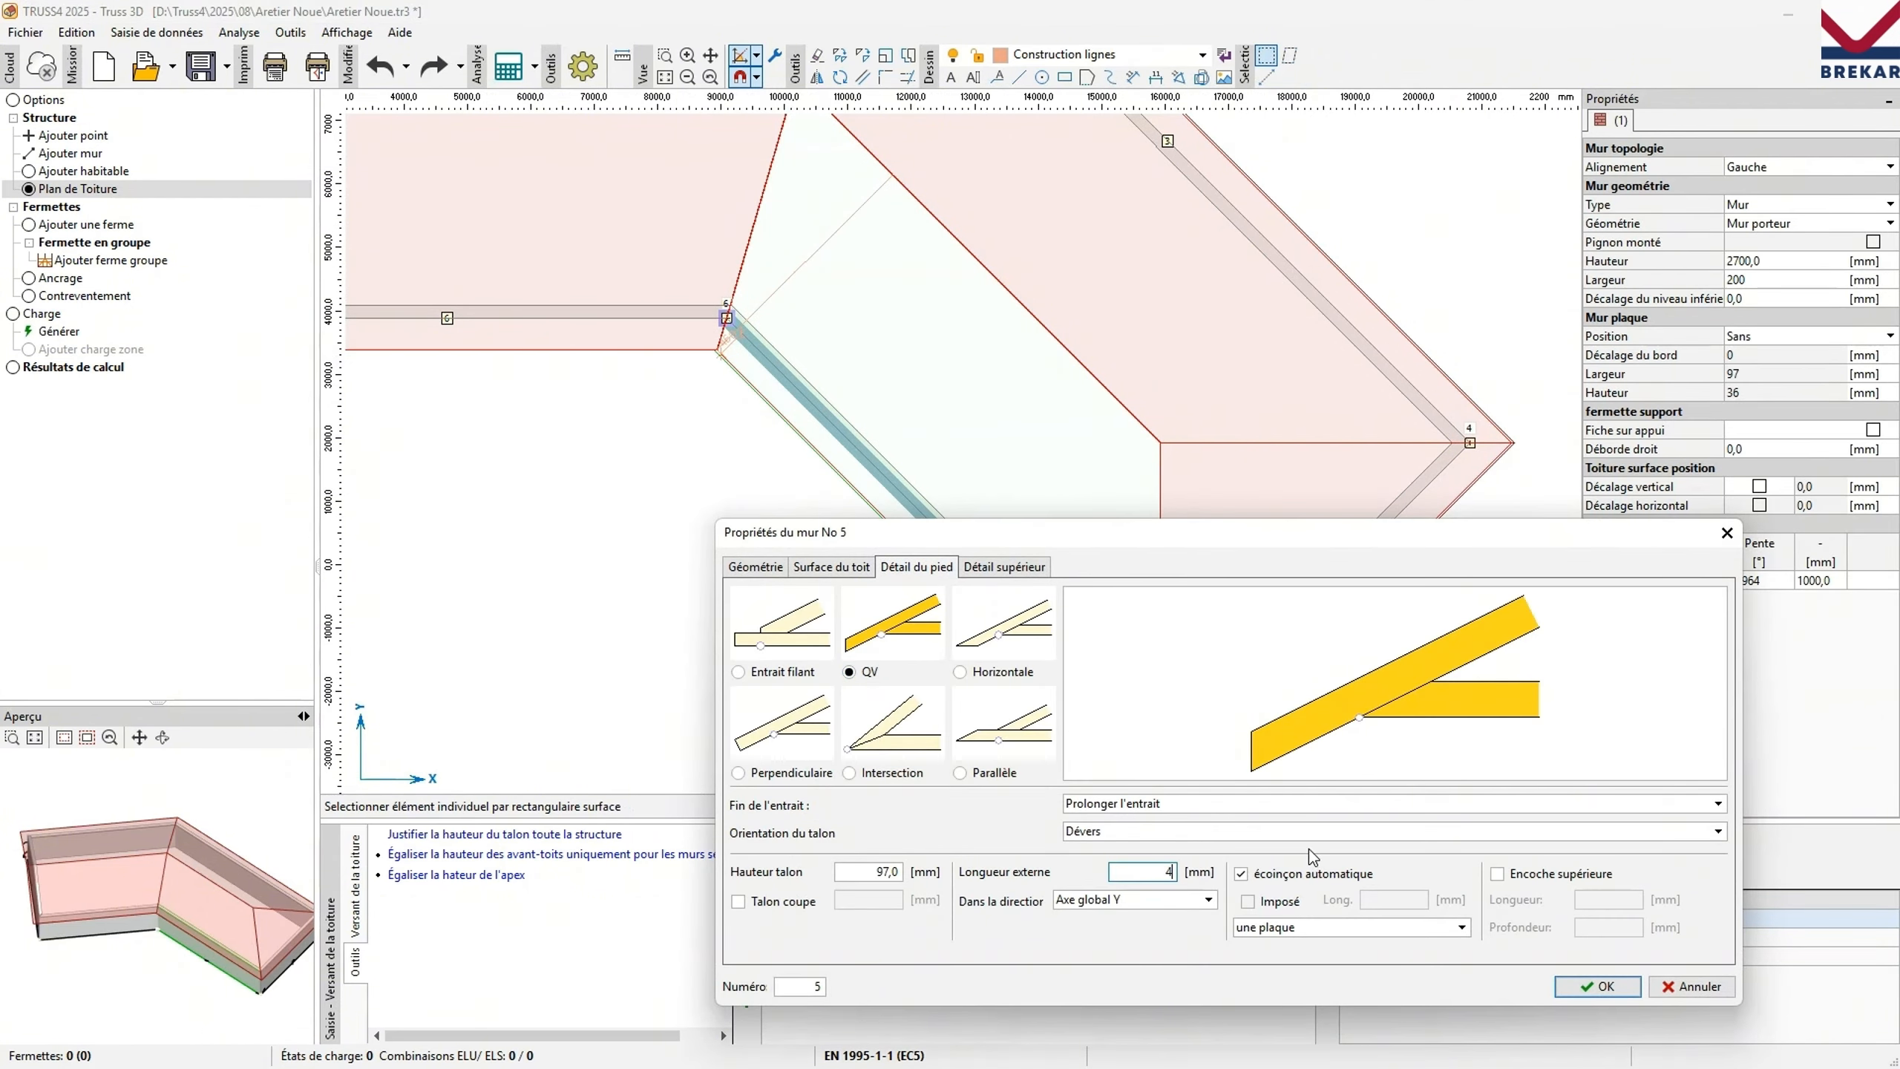
{"action": "type", "text": "60"}
{"action": "left_click", "coordinate": [1580, 989]}
Copy all properties of wall 5 to walls 3 and 4, and hide the construction lines layer.
{"action": "double_click", "coordinate": [1397, 374]}
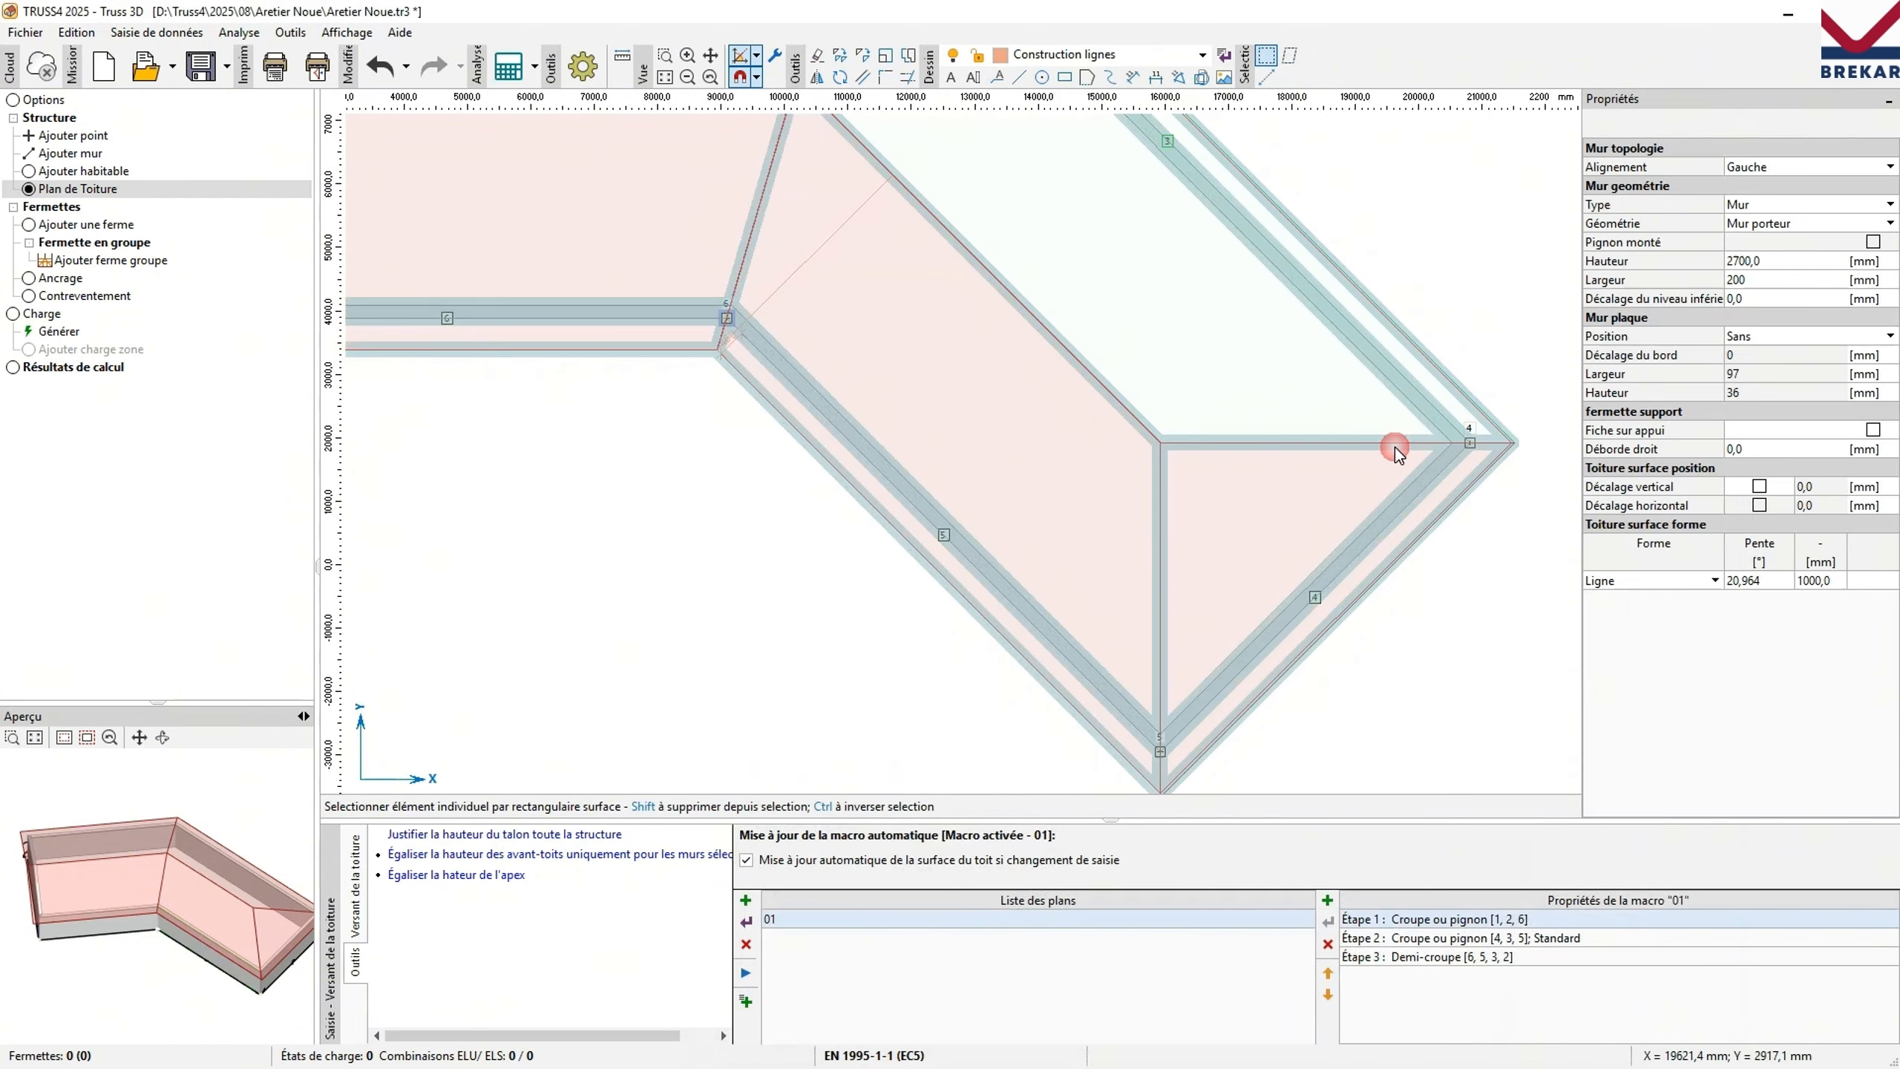
{"action": "left_click", "coordinate": [1235, 542]}
{"action": "left_click", "coordinate": [912, 500]}
{"action": "right_click", "coordinate": [912, 499]}
{"action": "left_click", "coordinate": [983, 593]}
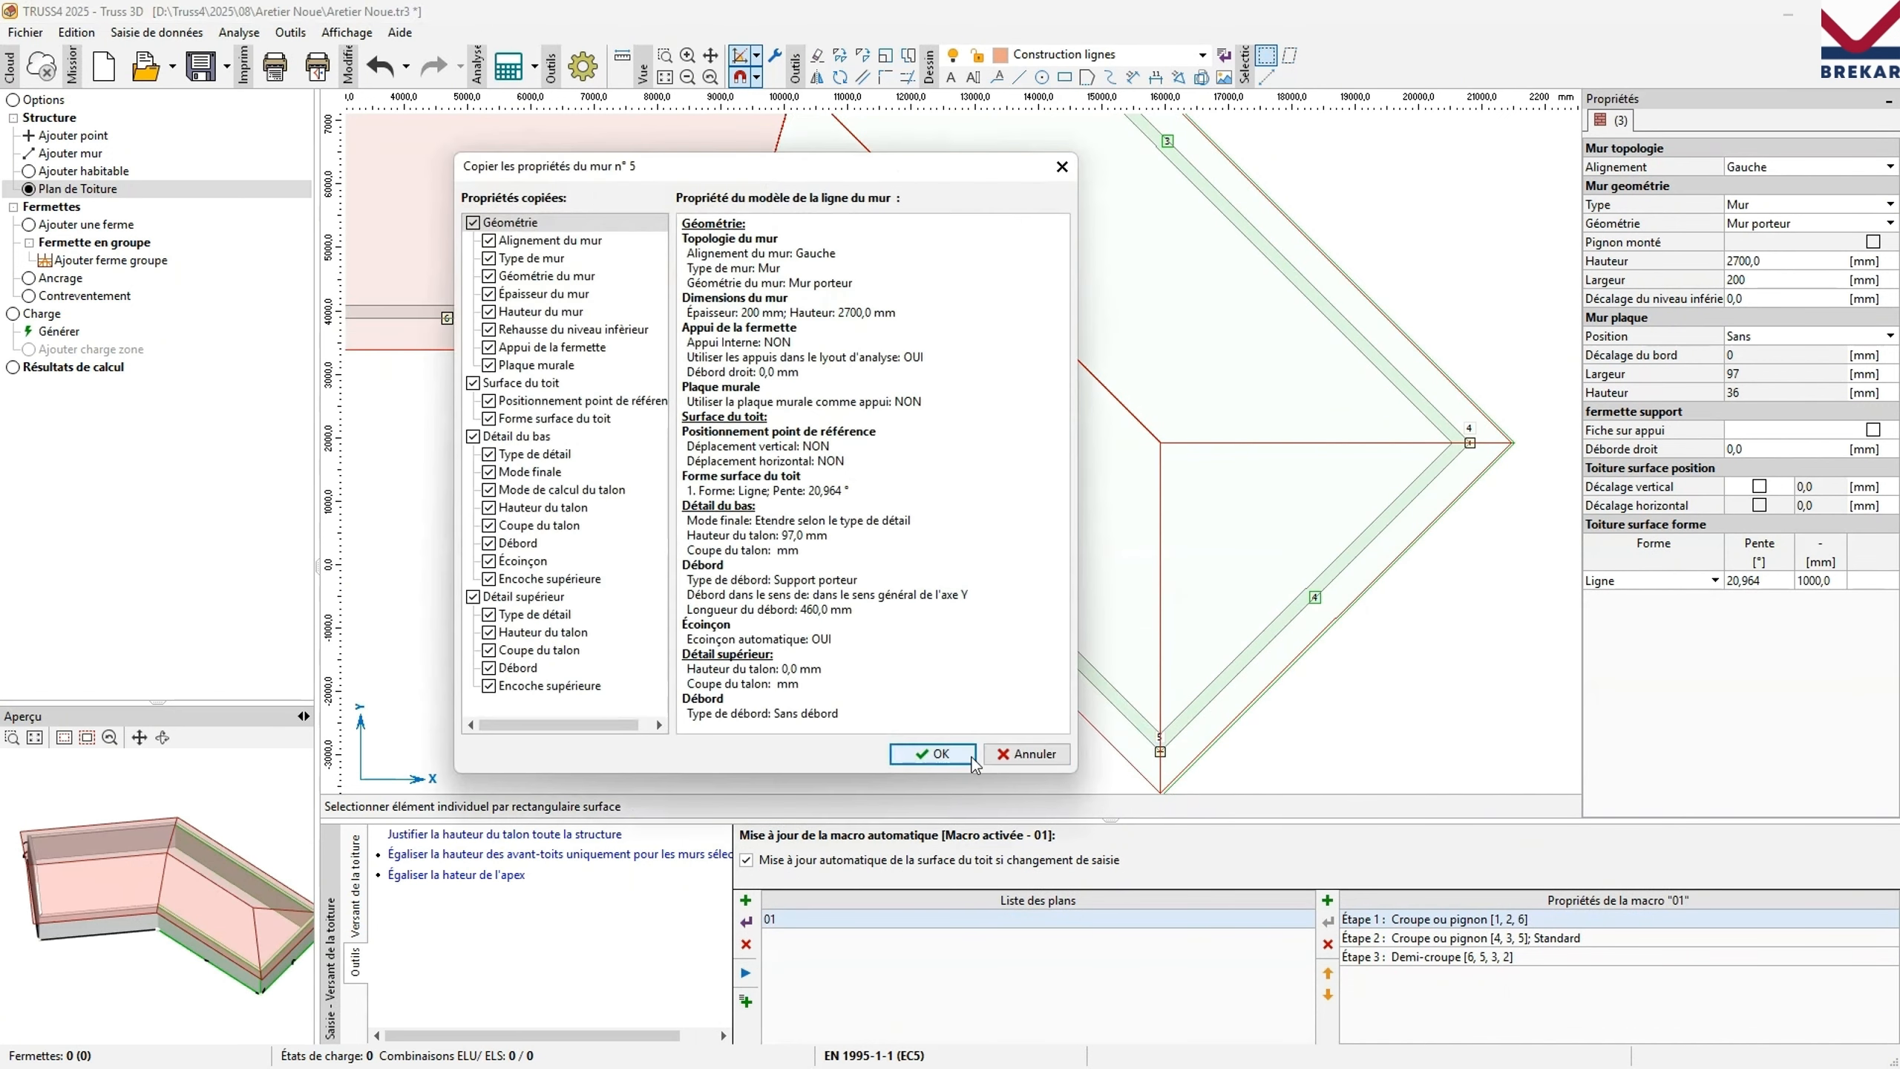
{"action": "left_click", "coordinate": [971, 755]}
{"action": "key", "text": "Escape"}
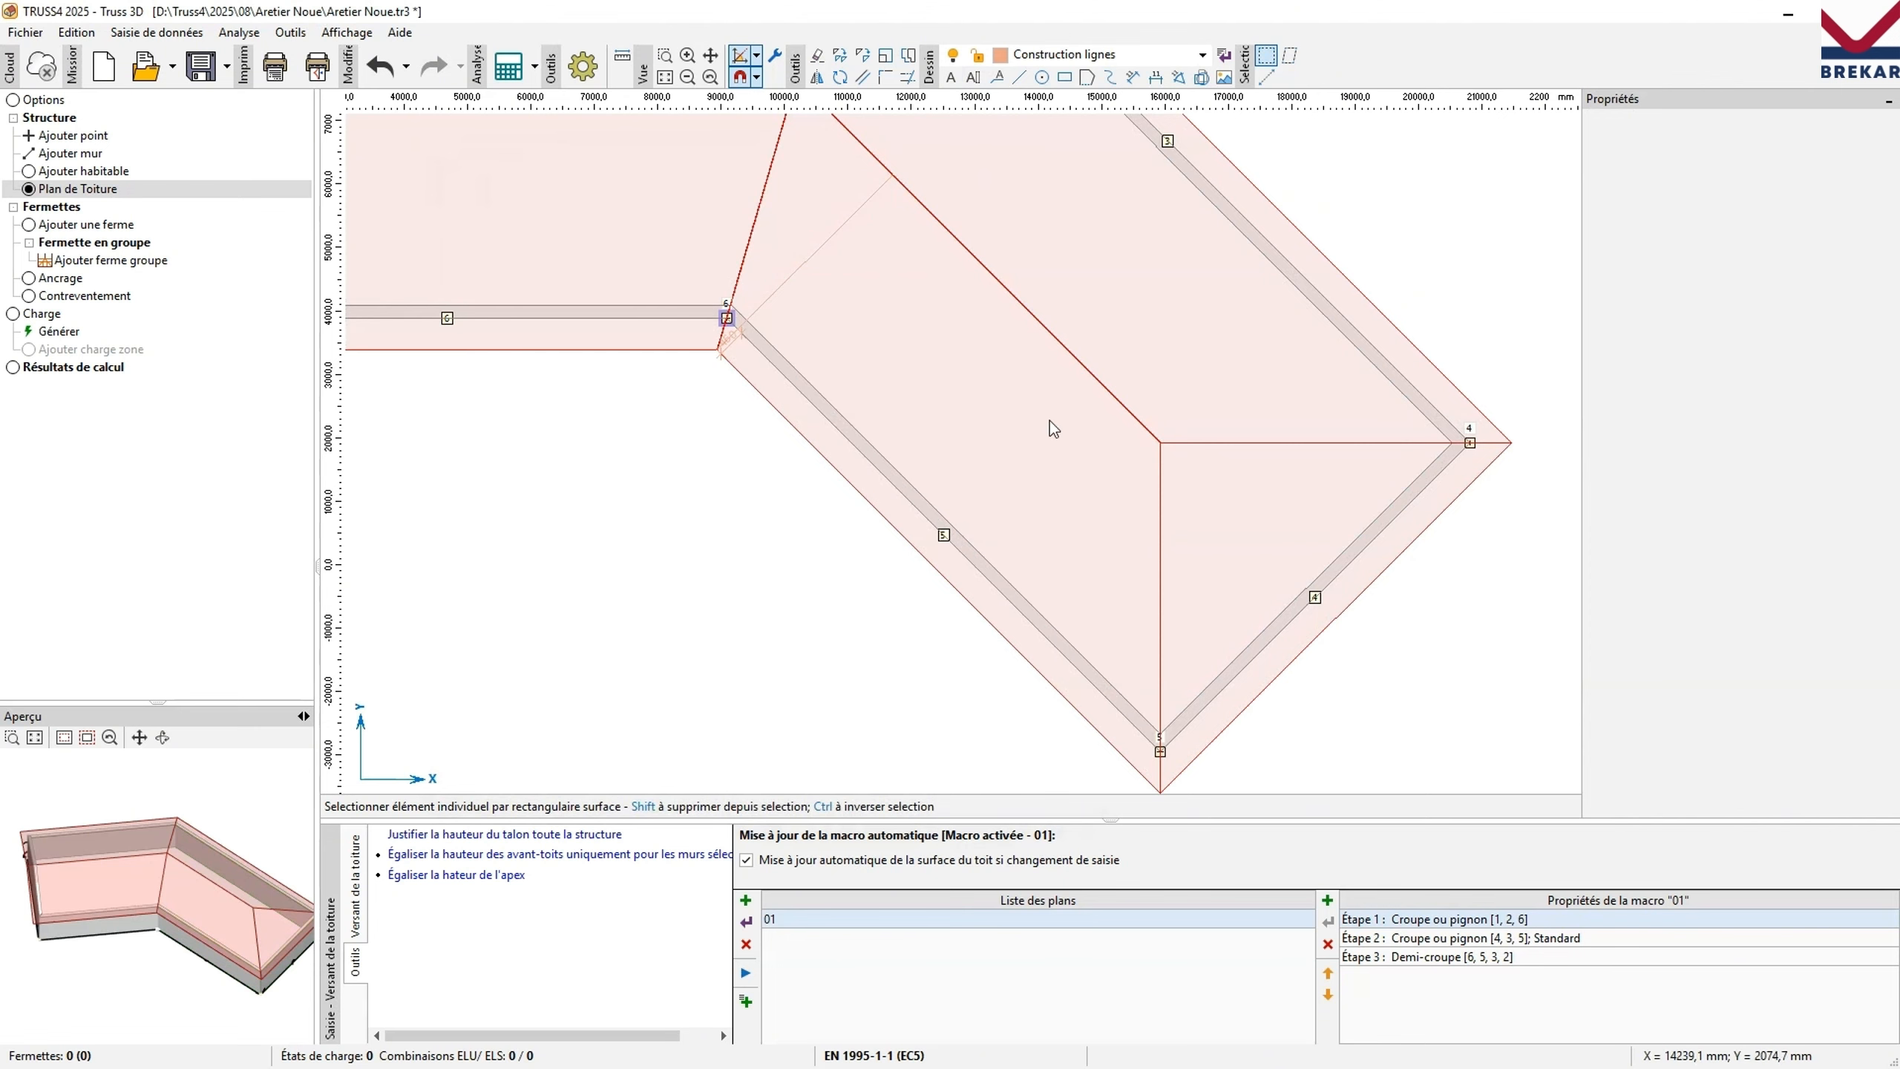
{"action": "left_click", "coordinate": [956, 57]}
{"action": "middle_click_drag", "start_coordinate": [868, 287], "coordinate": [911, 338]}
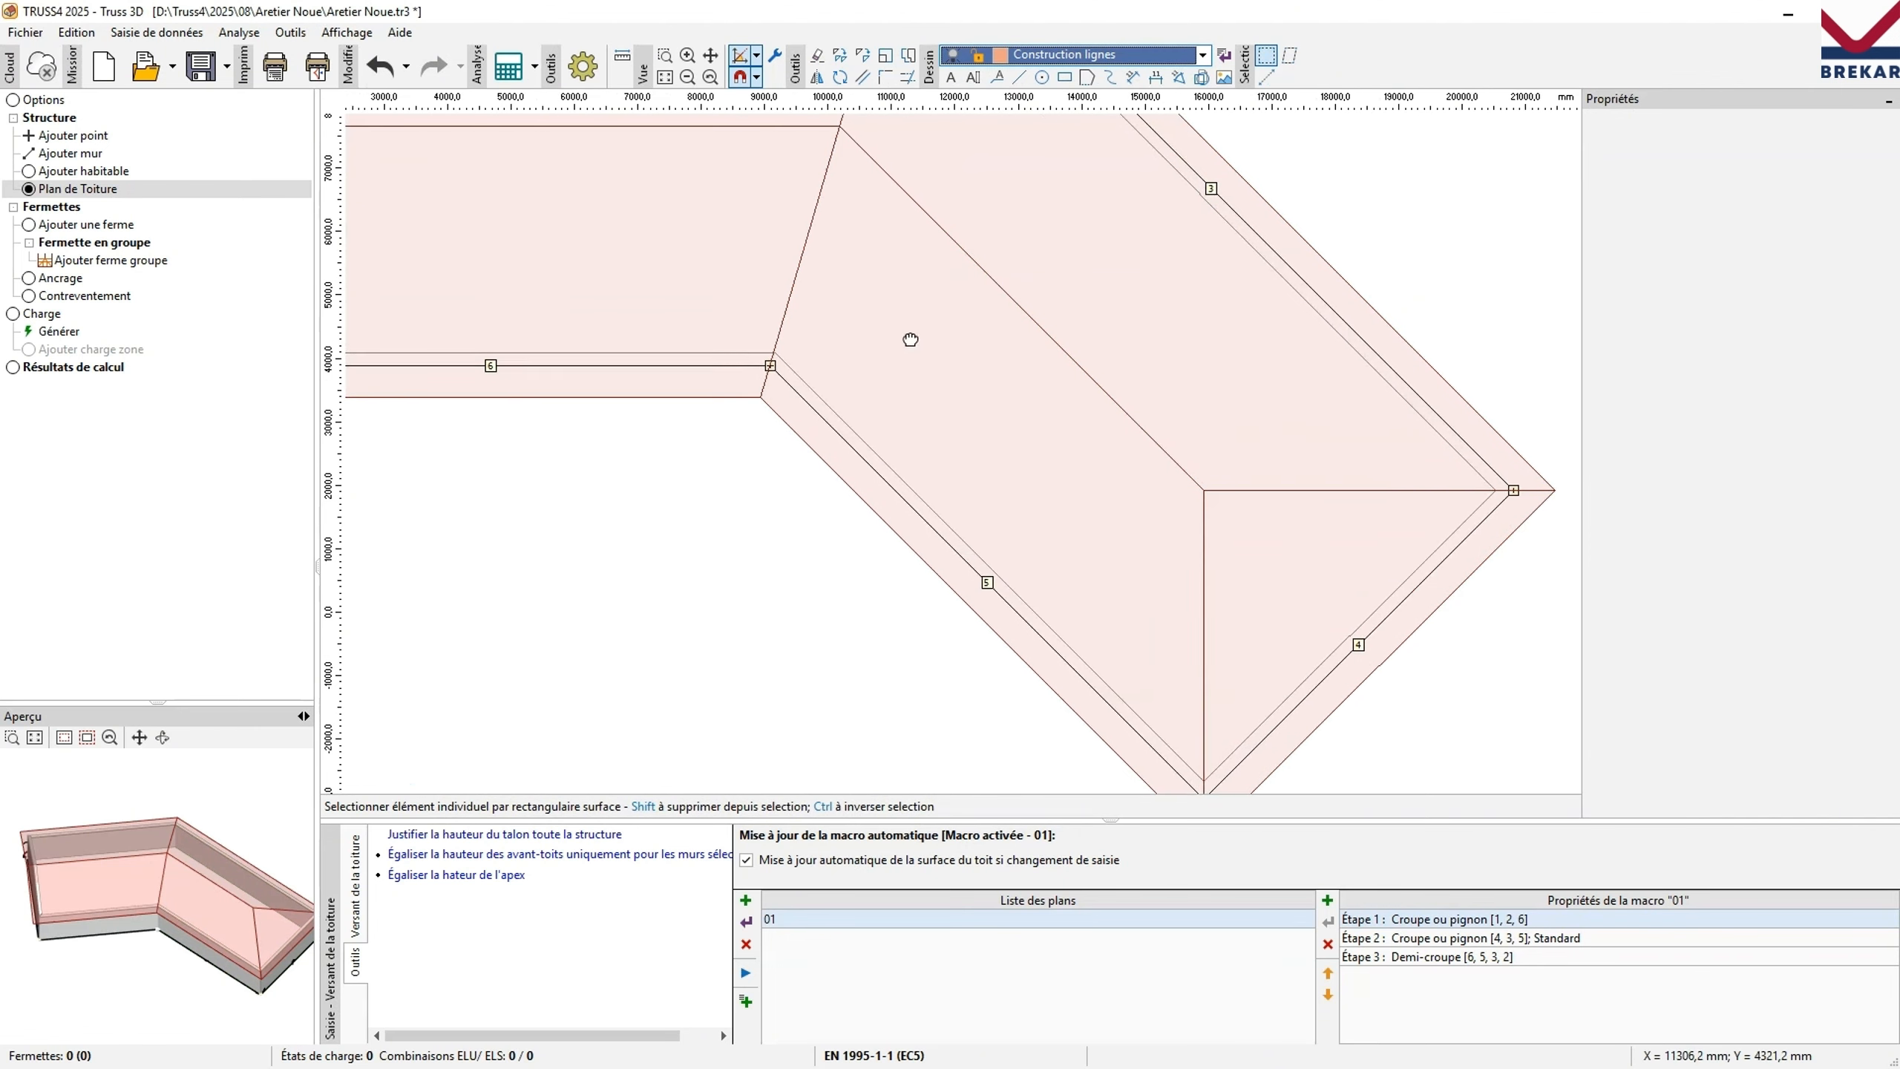
Start a truss group on gable wall 1 and its two side roof planes, with a lowered truss and the main truss at 600 mm.
{"action": "scroll", "coordinate": [814, 307], "scroll_direction": "up", "scroll_amount": 2}
{"action": "scroll", "coordinate": [817, 314], "scroll_direction": "down", "scroll_amount": 5}
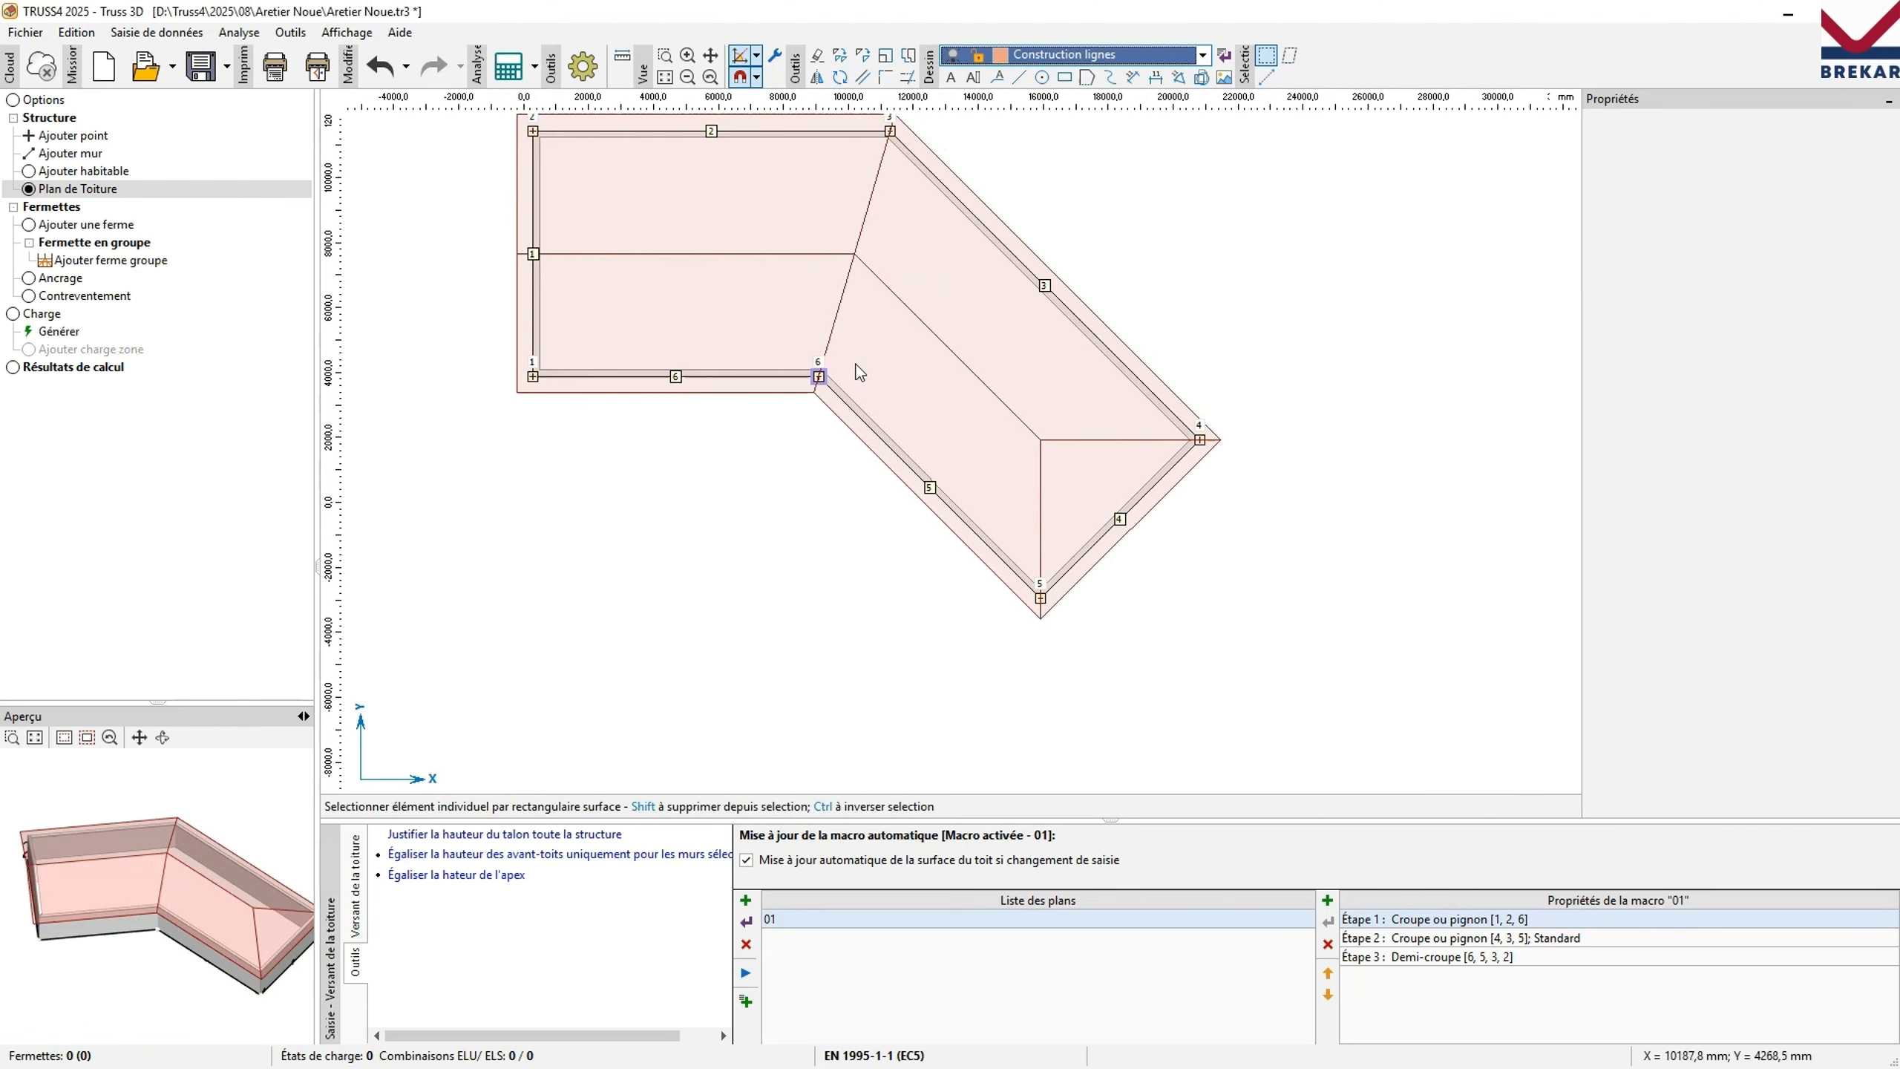
{"action": "middle_click_drag", "start_coordinate": [1133, 279], "coordinate": [1195, 344]}
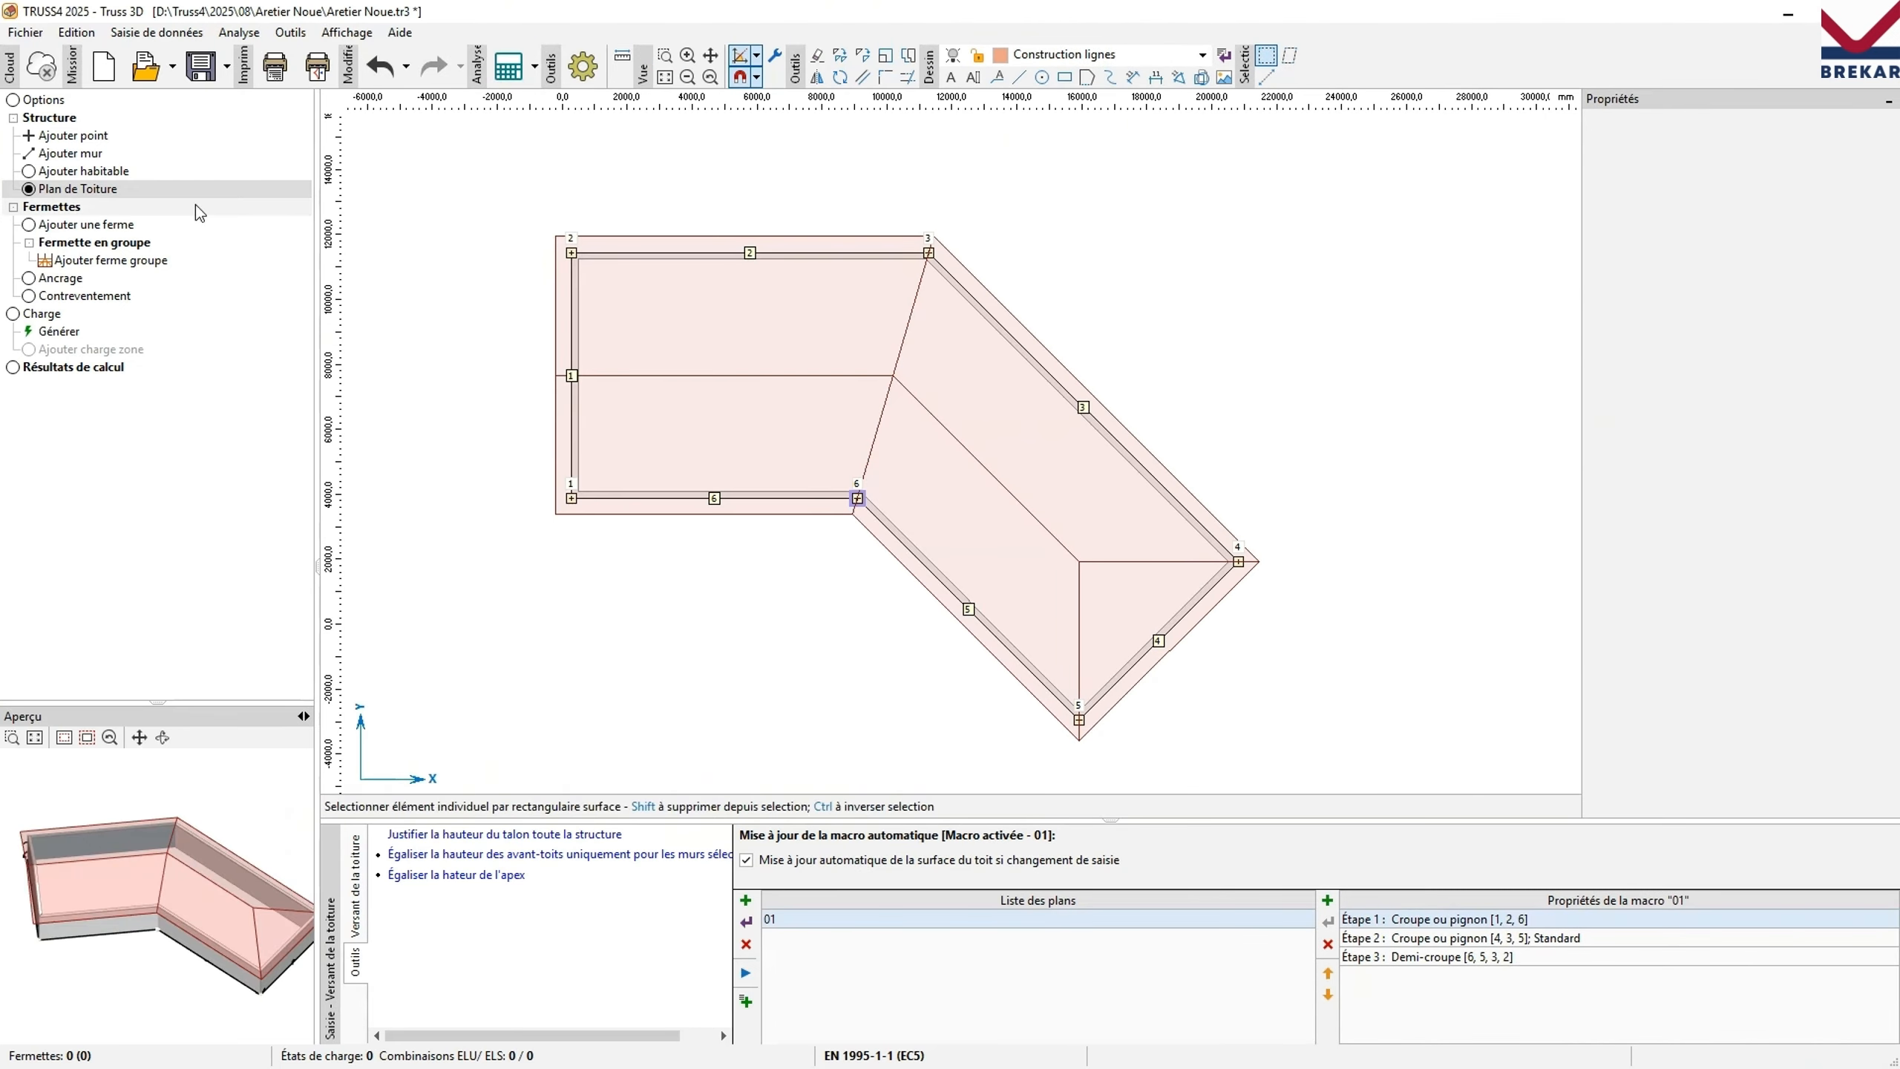
{"action": "left_click", "coordinate": [120, 242]}
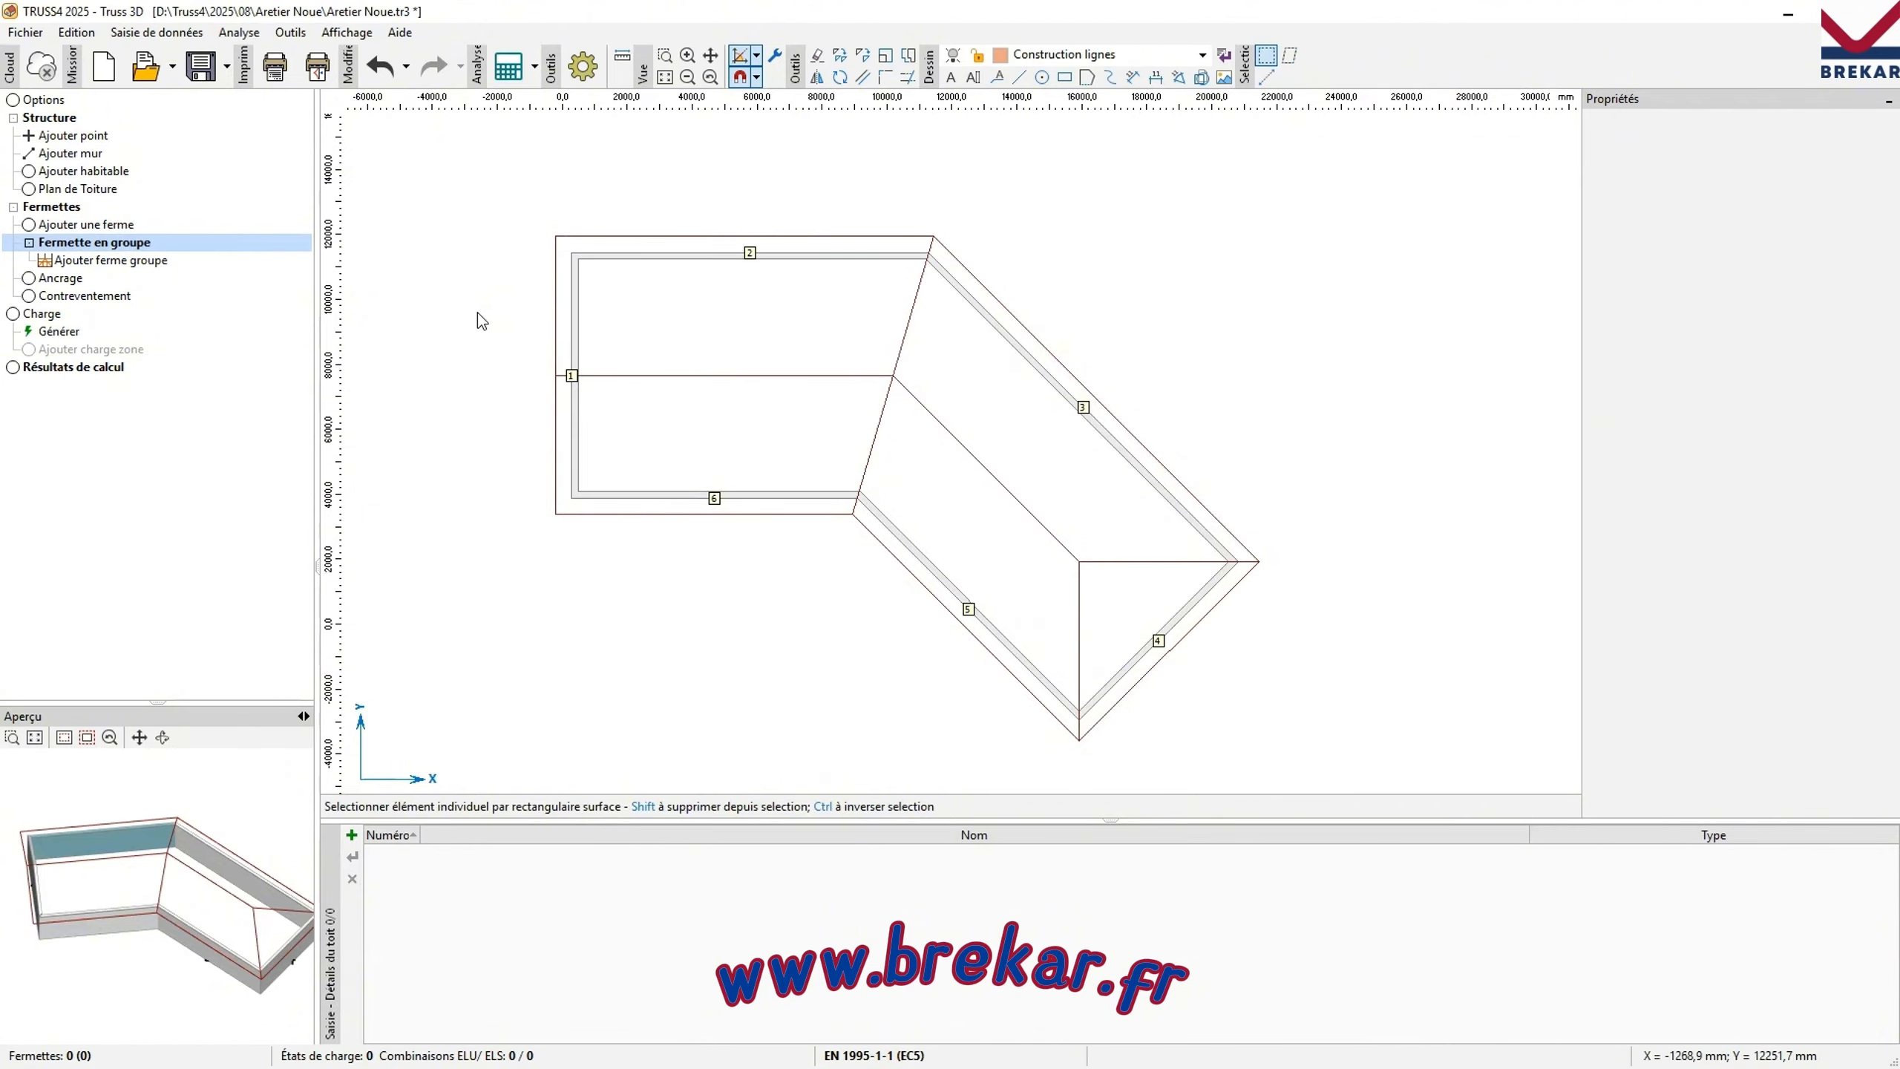
{"action": "left_click", "coordinate": [352, 835]}
{"action": "left_click", "coordinate": [510, 790]}
{"action": "left_click", "coordinate": [576, 319]}
{"action": "left_click", "coordinate": [594, 305]}
{"action": "left_click", "coordinate": [629, 430]}
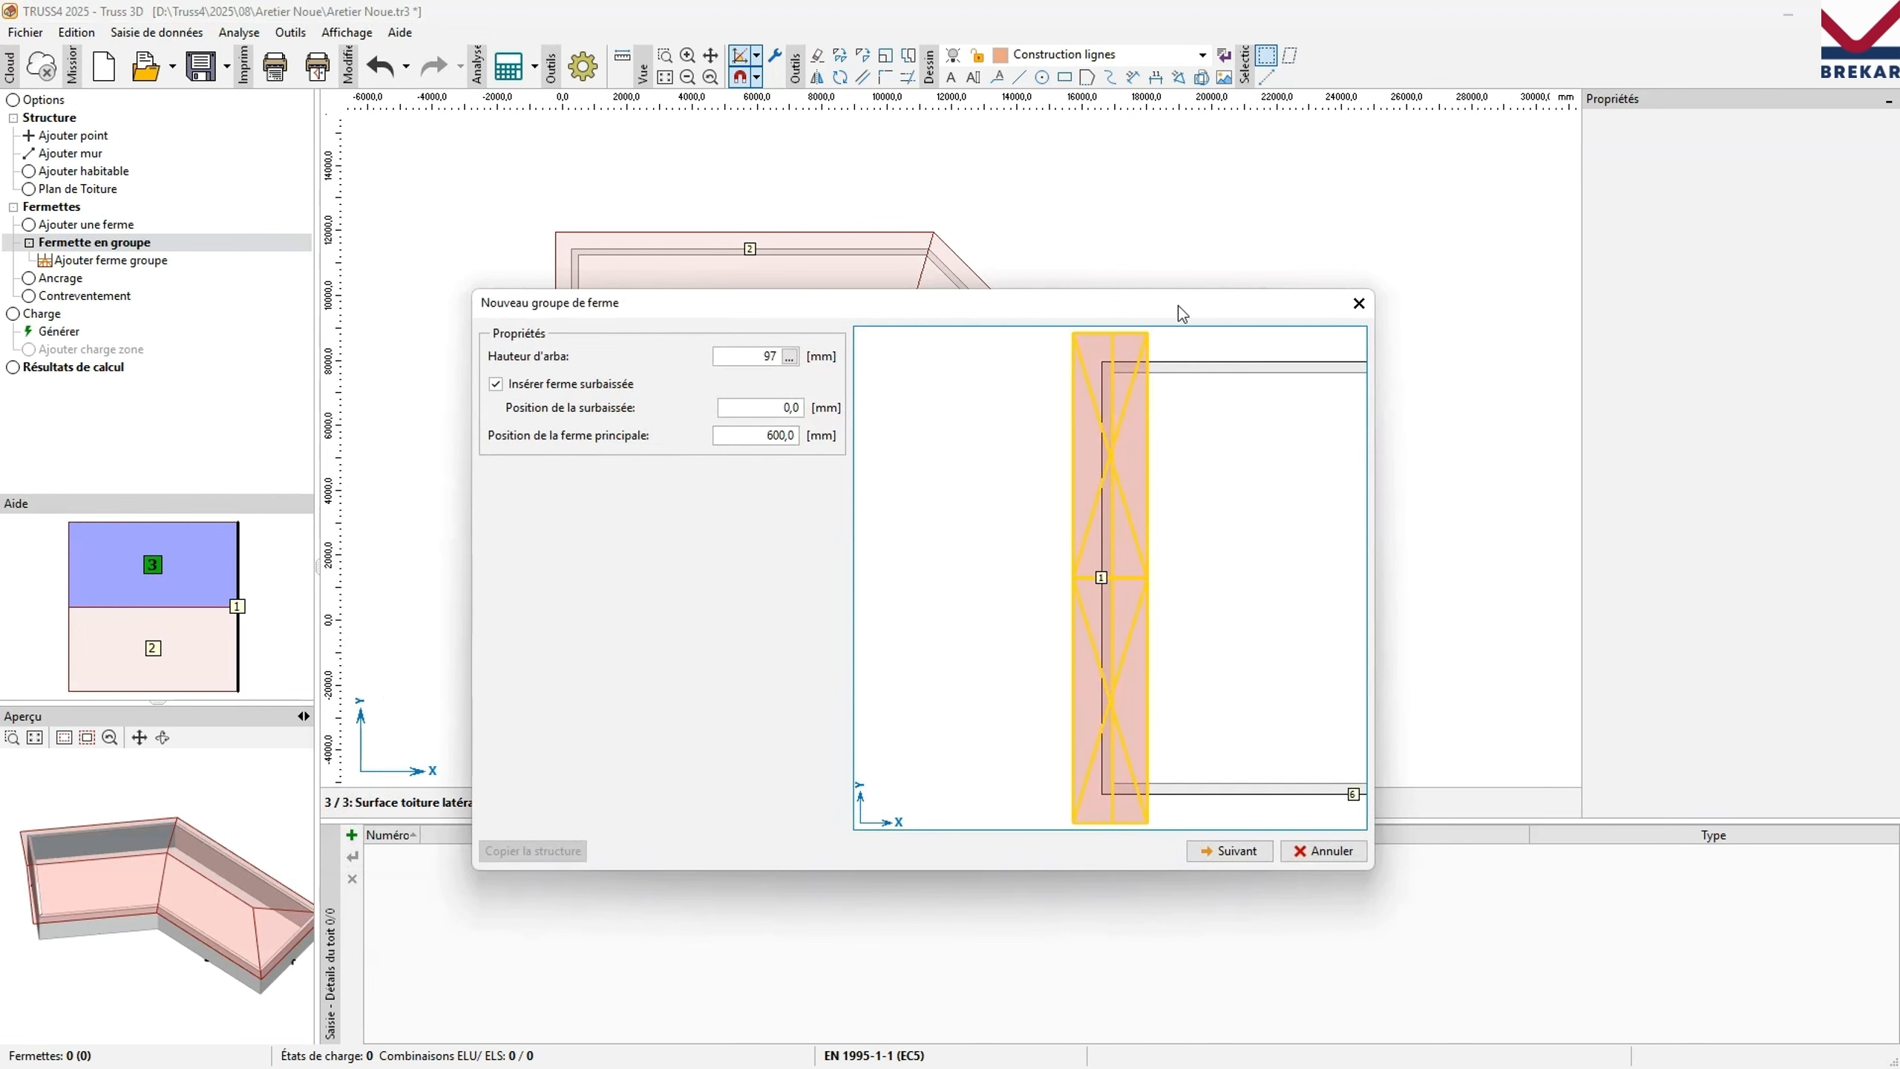
{"action": "left_click", "coordinate": [1230, 851]}
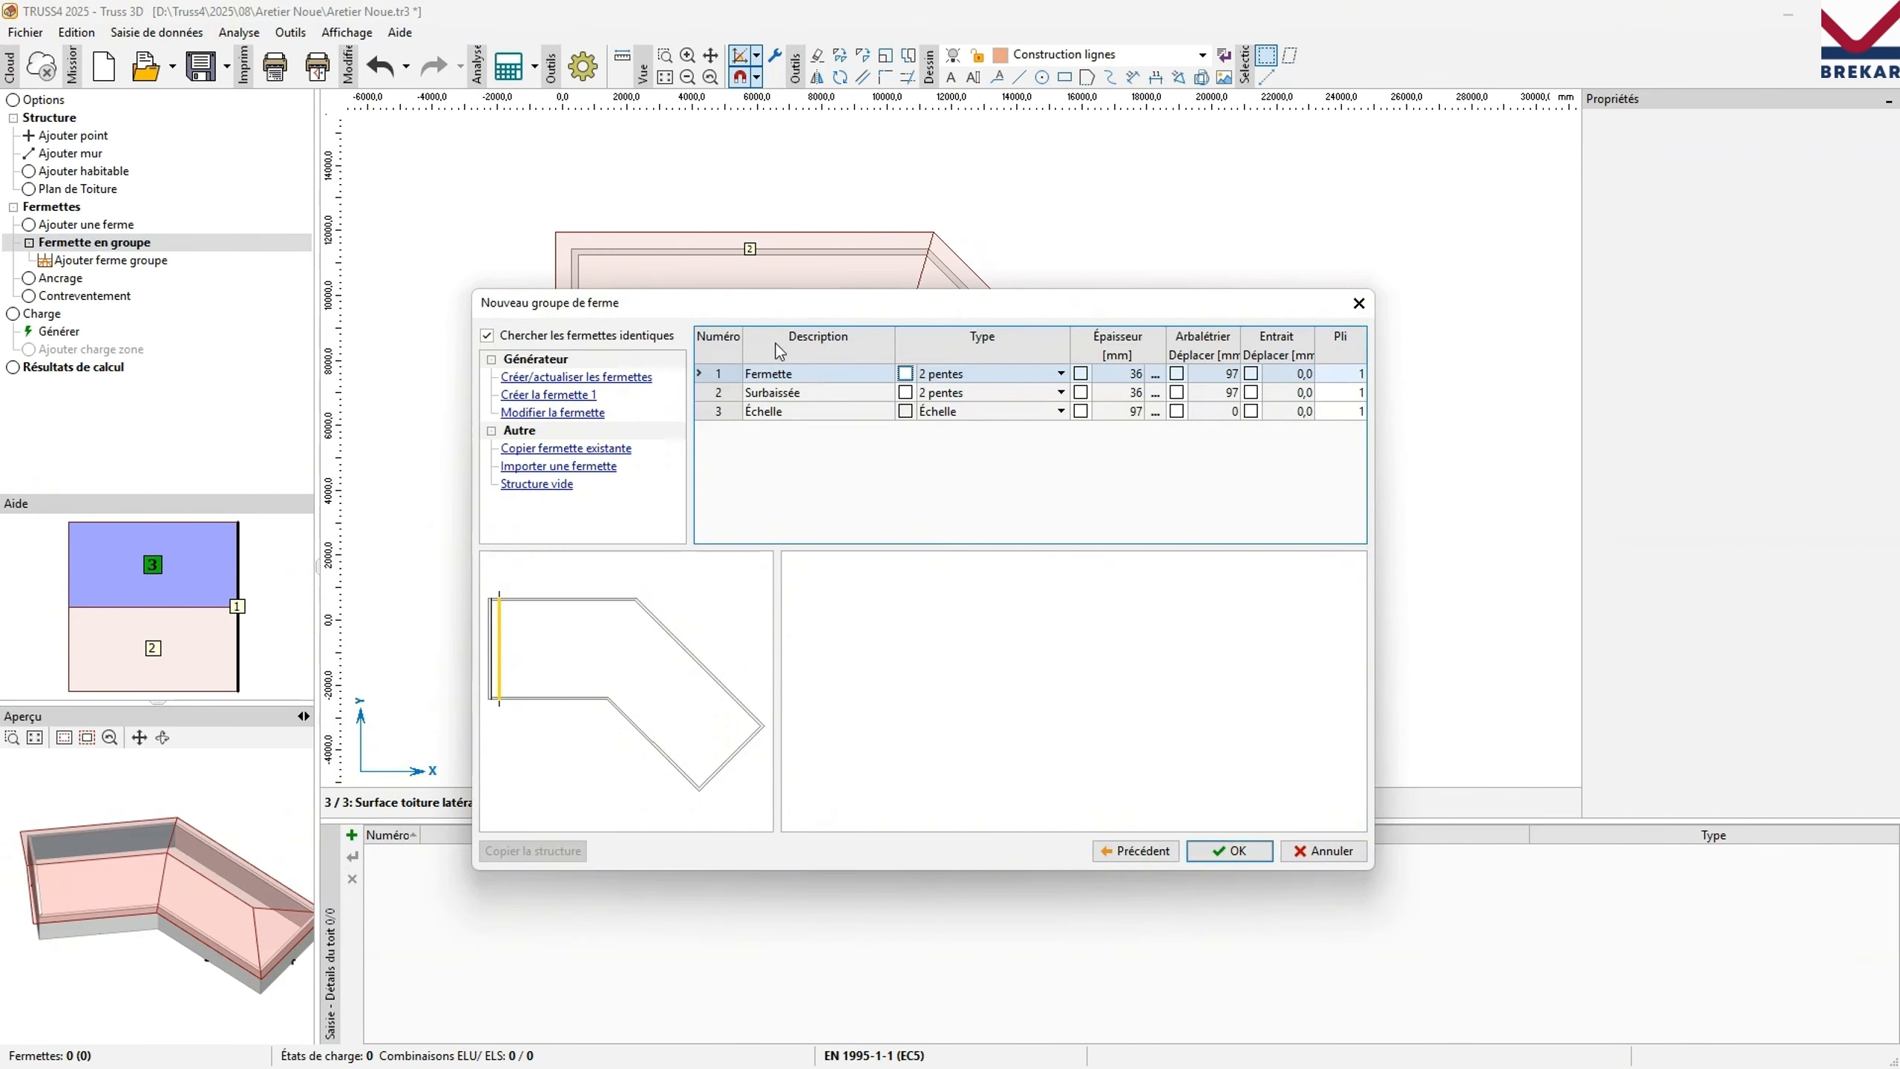
Generate the gable group's standard truss, lowered truss and ladder, check their shapes, and insert the group.
{"action": "left_click", "coordinate": [817, 372]}
{"action": "left_click", "coordinate": [826, 394]}
{"action": "left_click", "coordinate": [830, 413]}
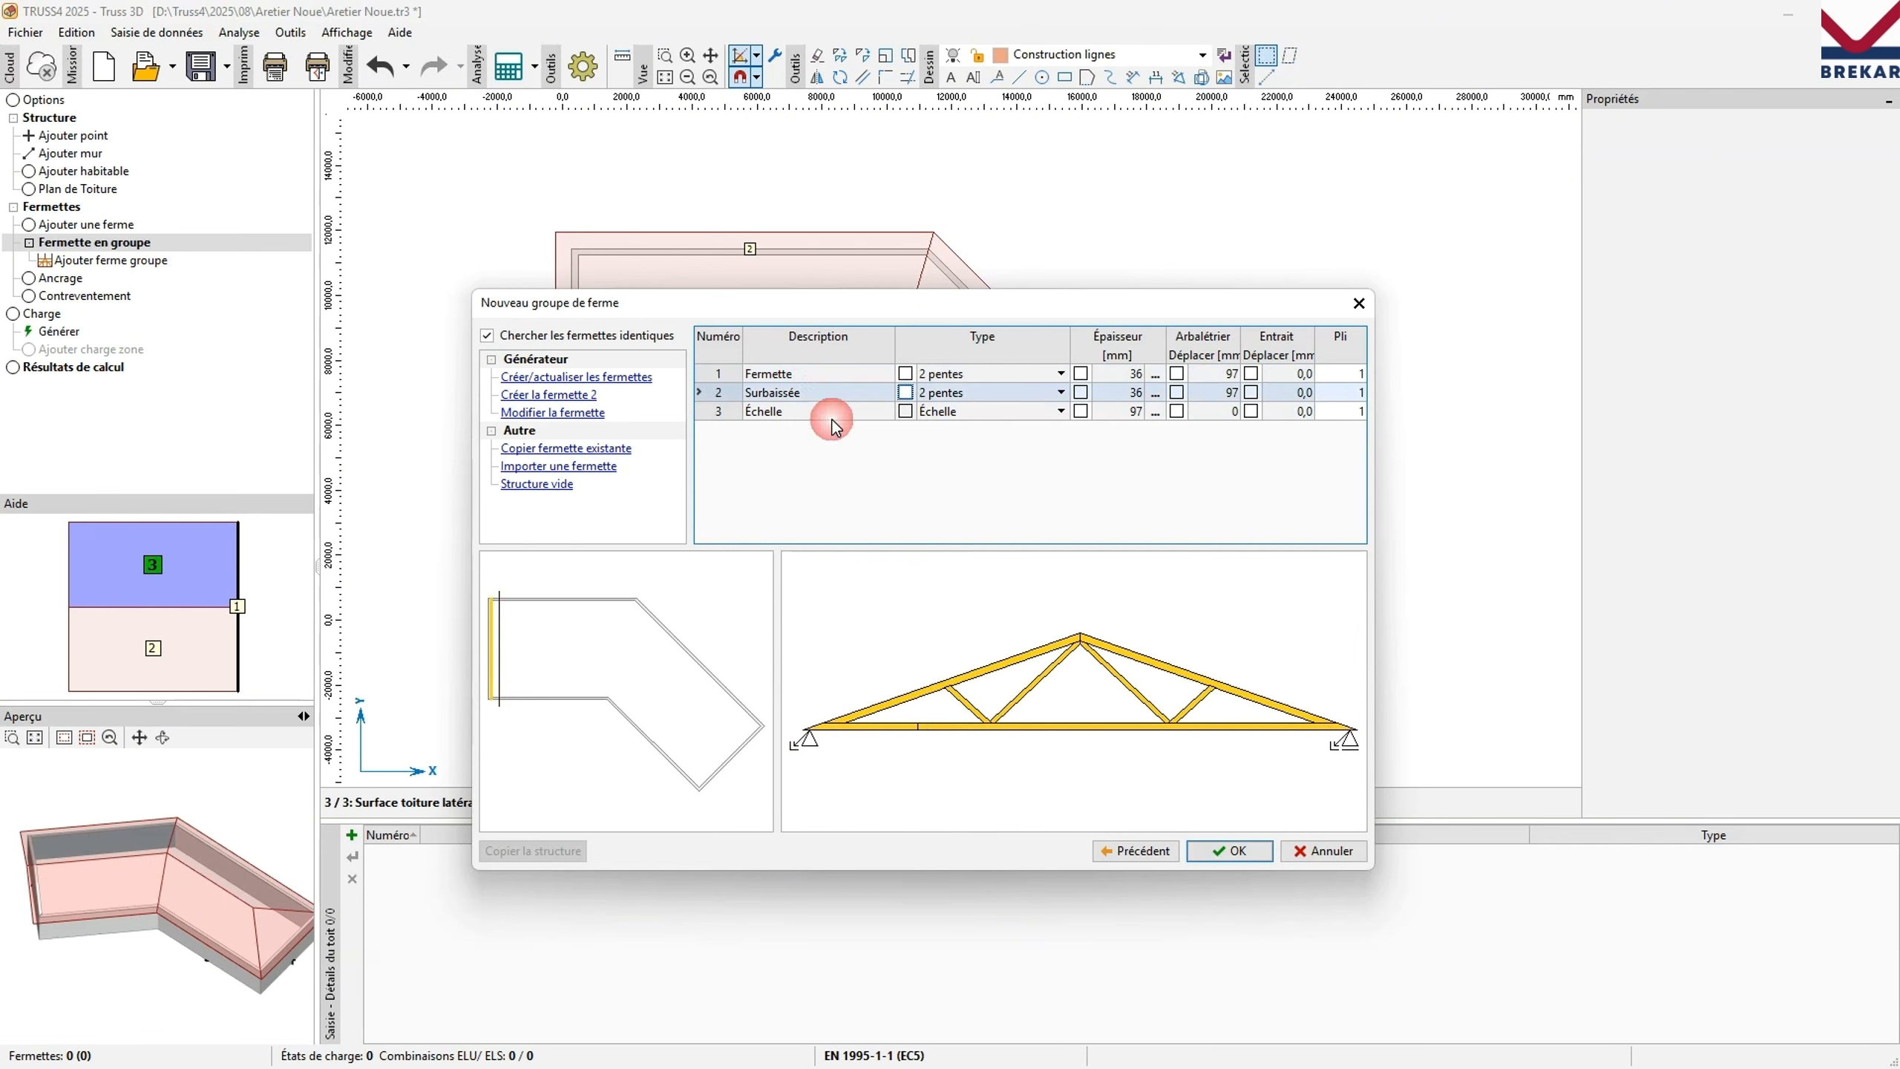
{"action": "left_click", "coordinate": [838, 376]}
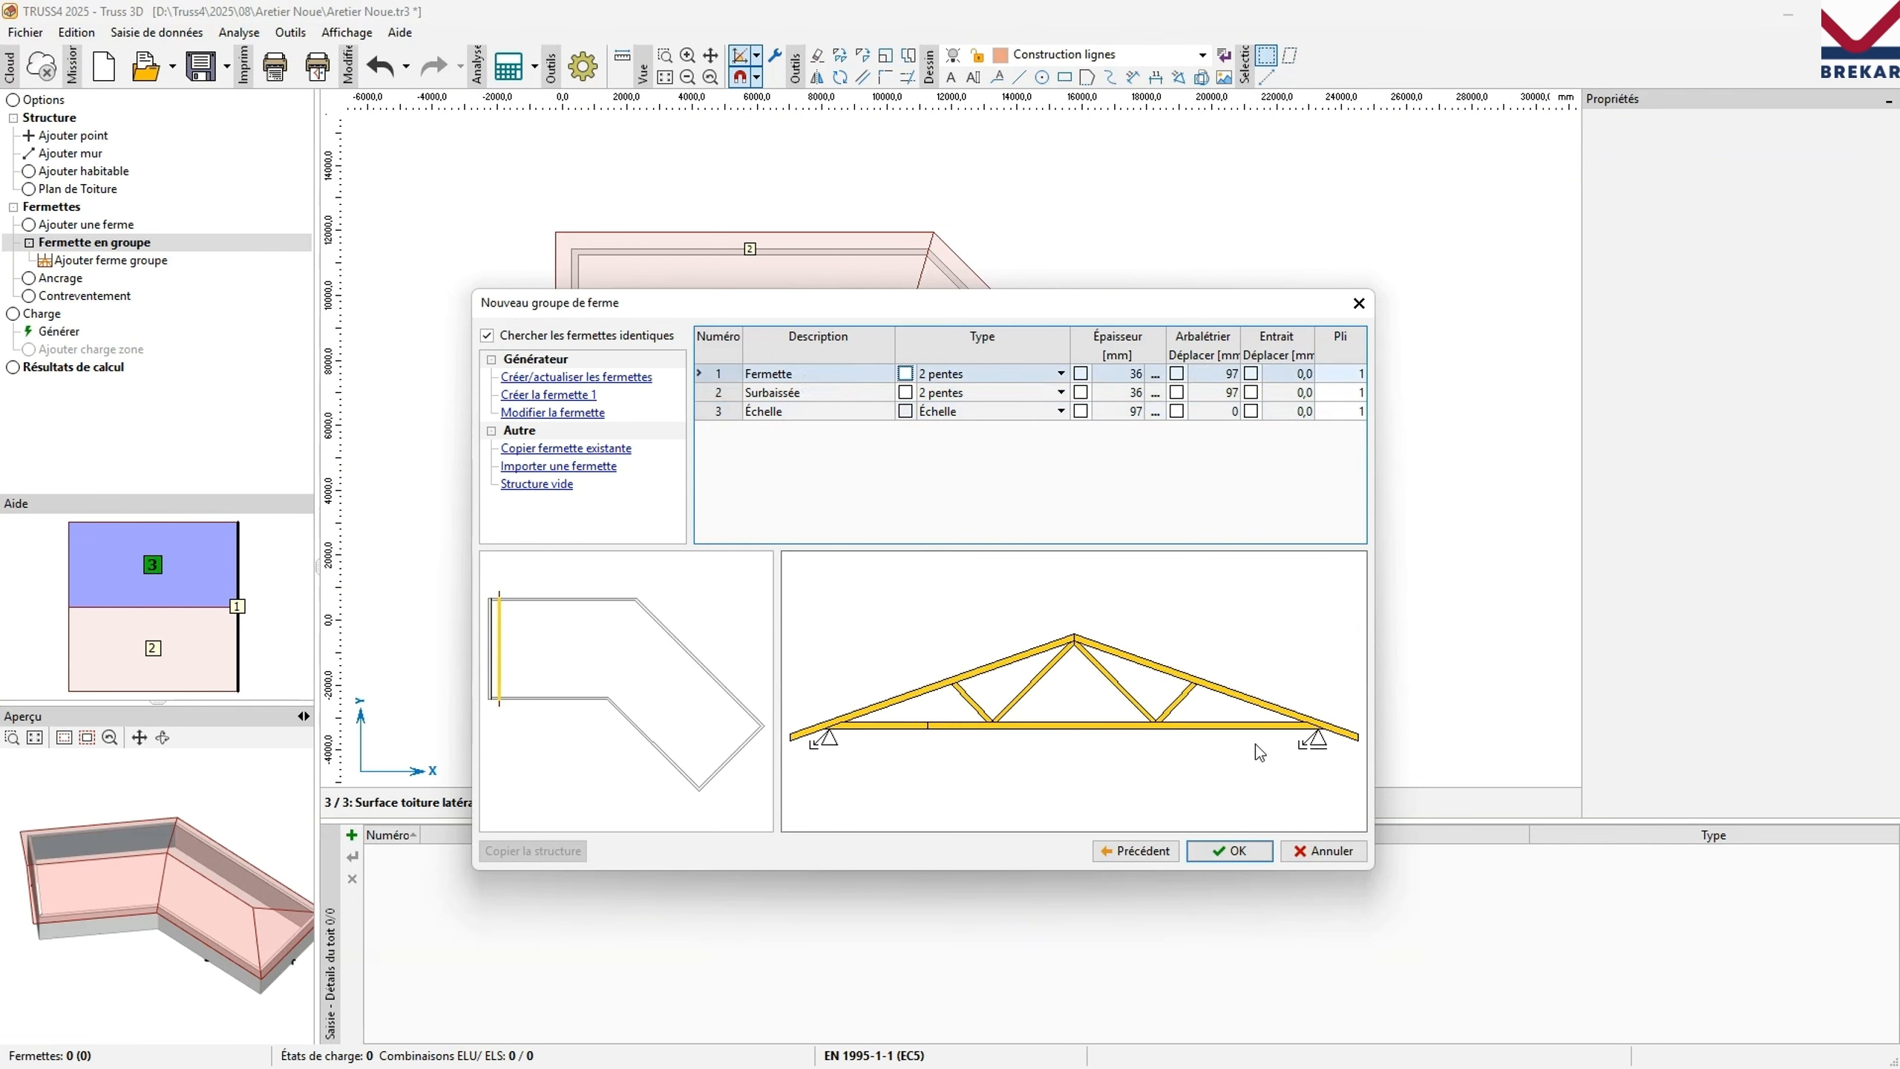
{"action": "left_click", "coordinate": [1241, 851]}
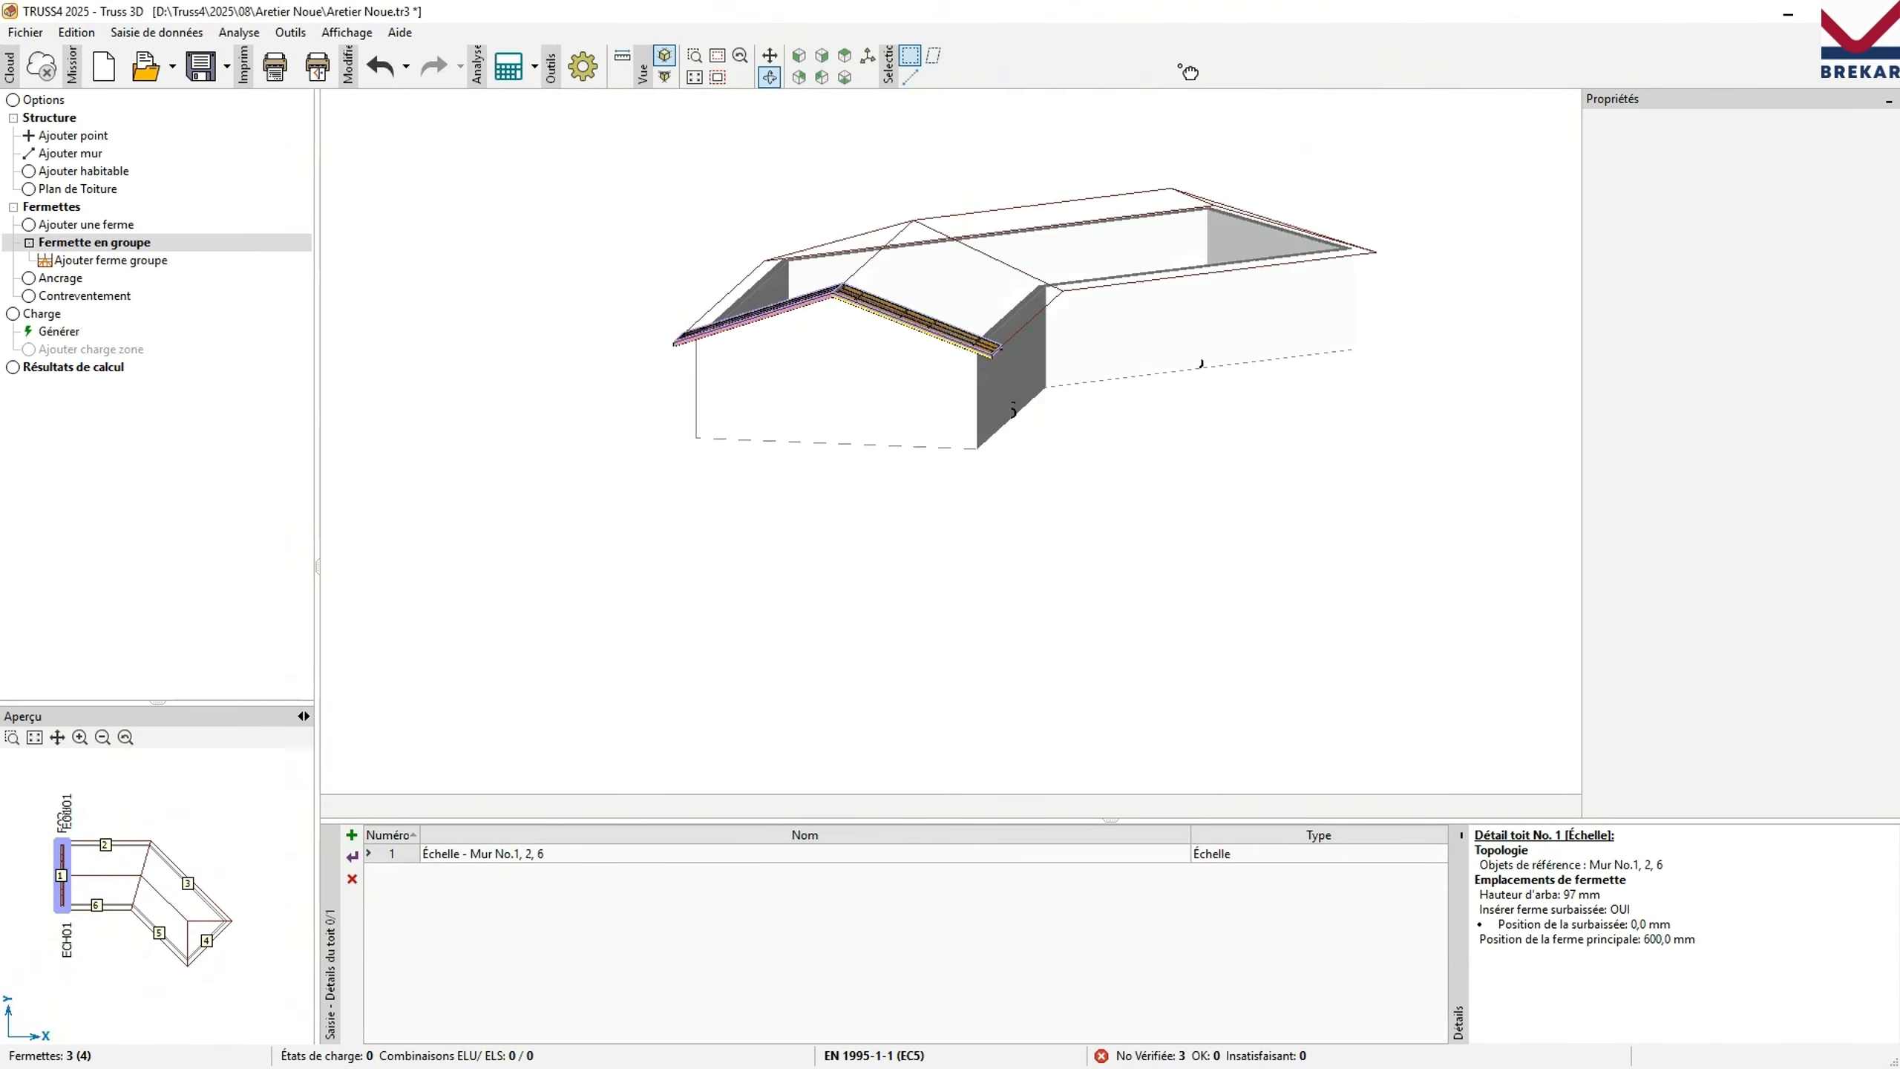
Change the name prefix of the lowered gable truss F02 to FS.
{"action": "left_click", "coordinate": [26, 209]}
{"action": "scroll", "coordinate": [481, 374], "scroll_direction": "up", "scroll_amount": 4}
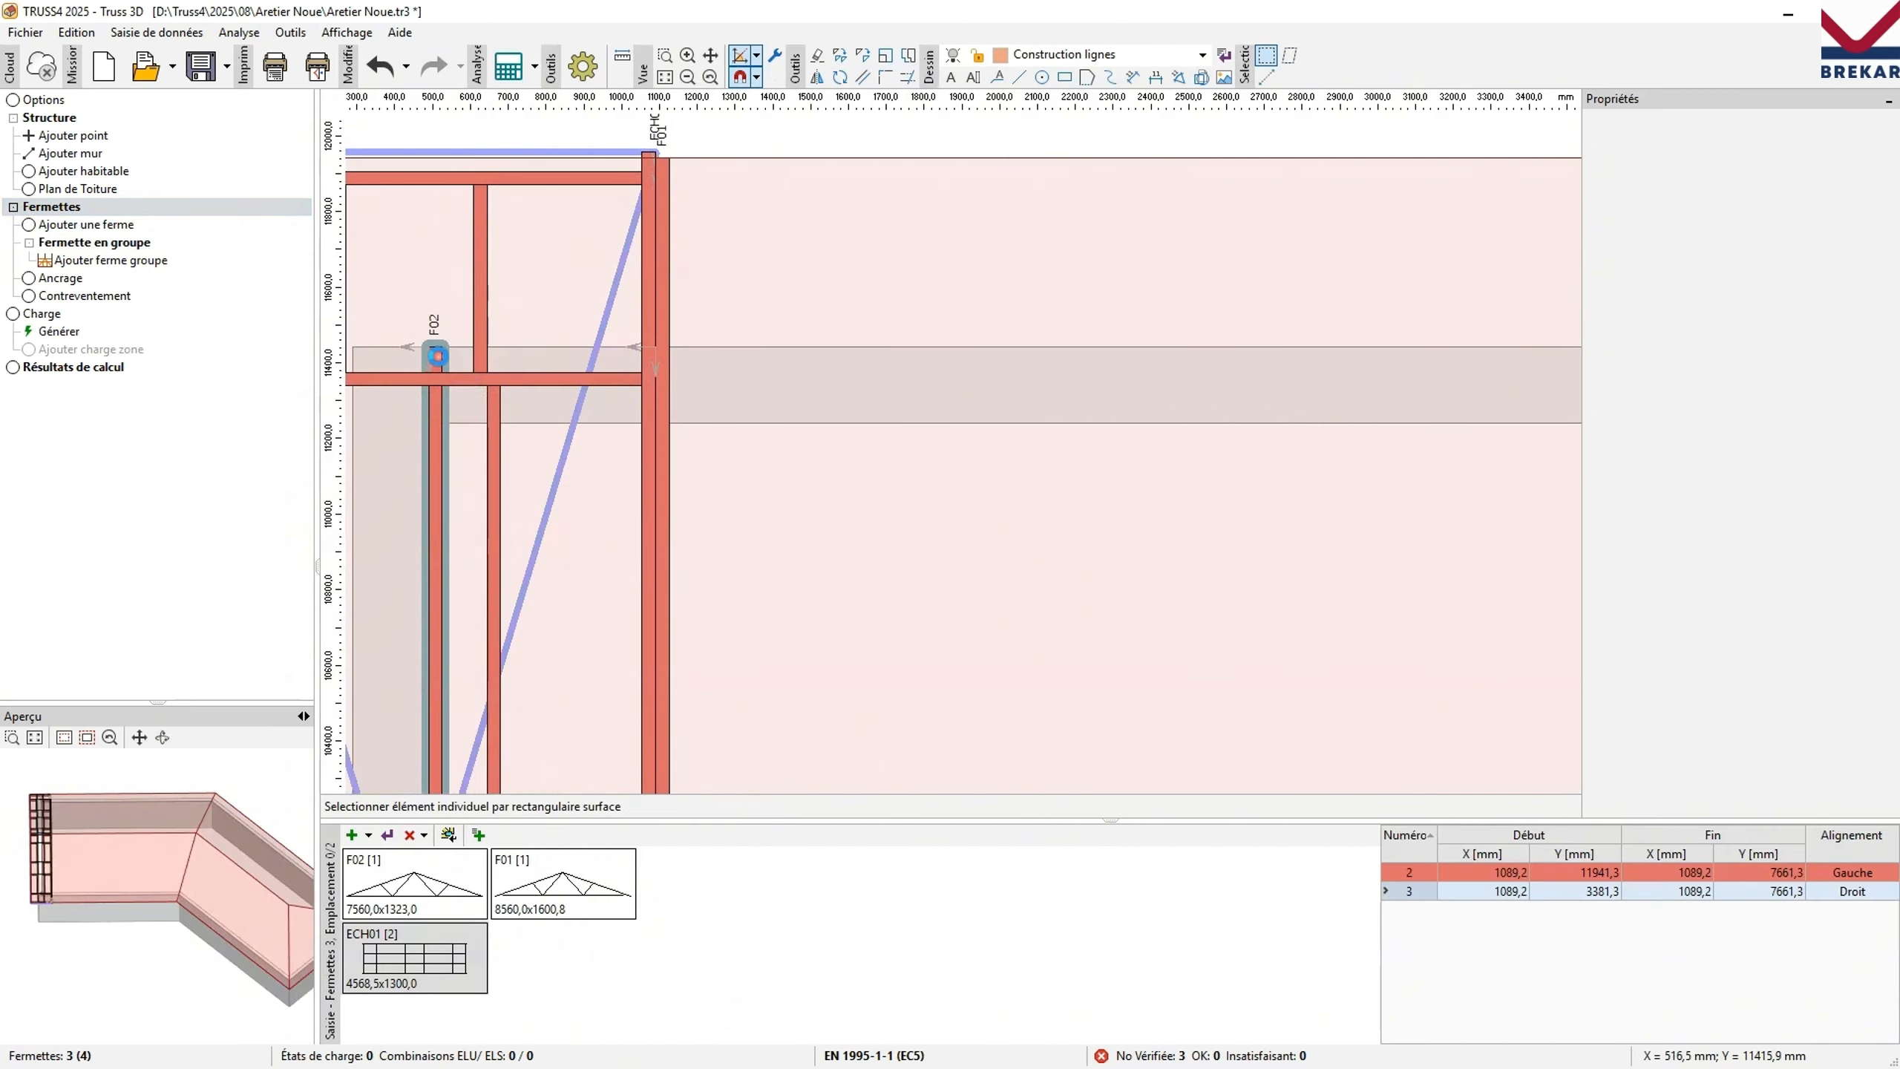
{"action": "double_click", "coordinate": [436, 442]}
{"action": "left_click", "coordinate": [419, 1018]}
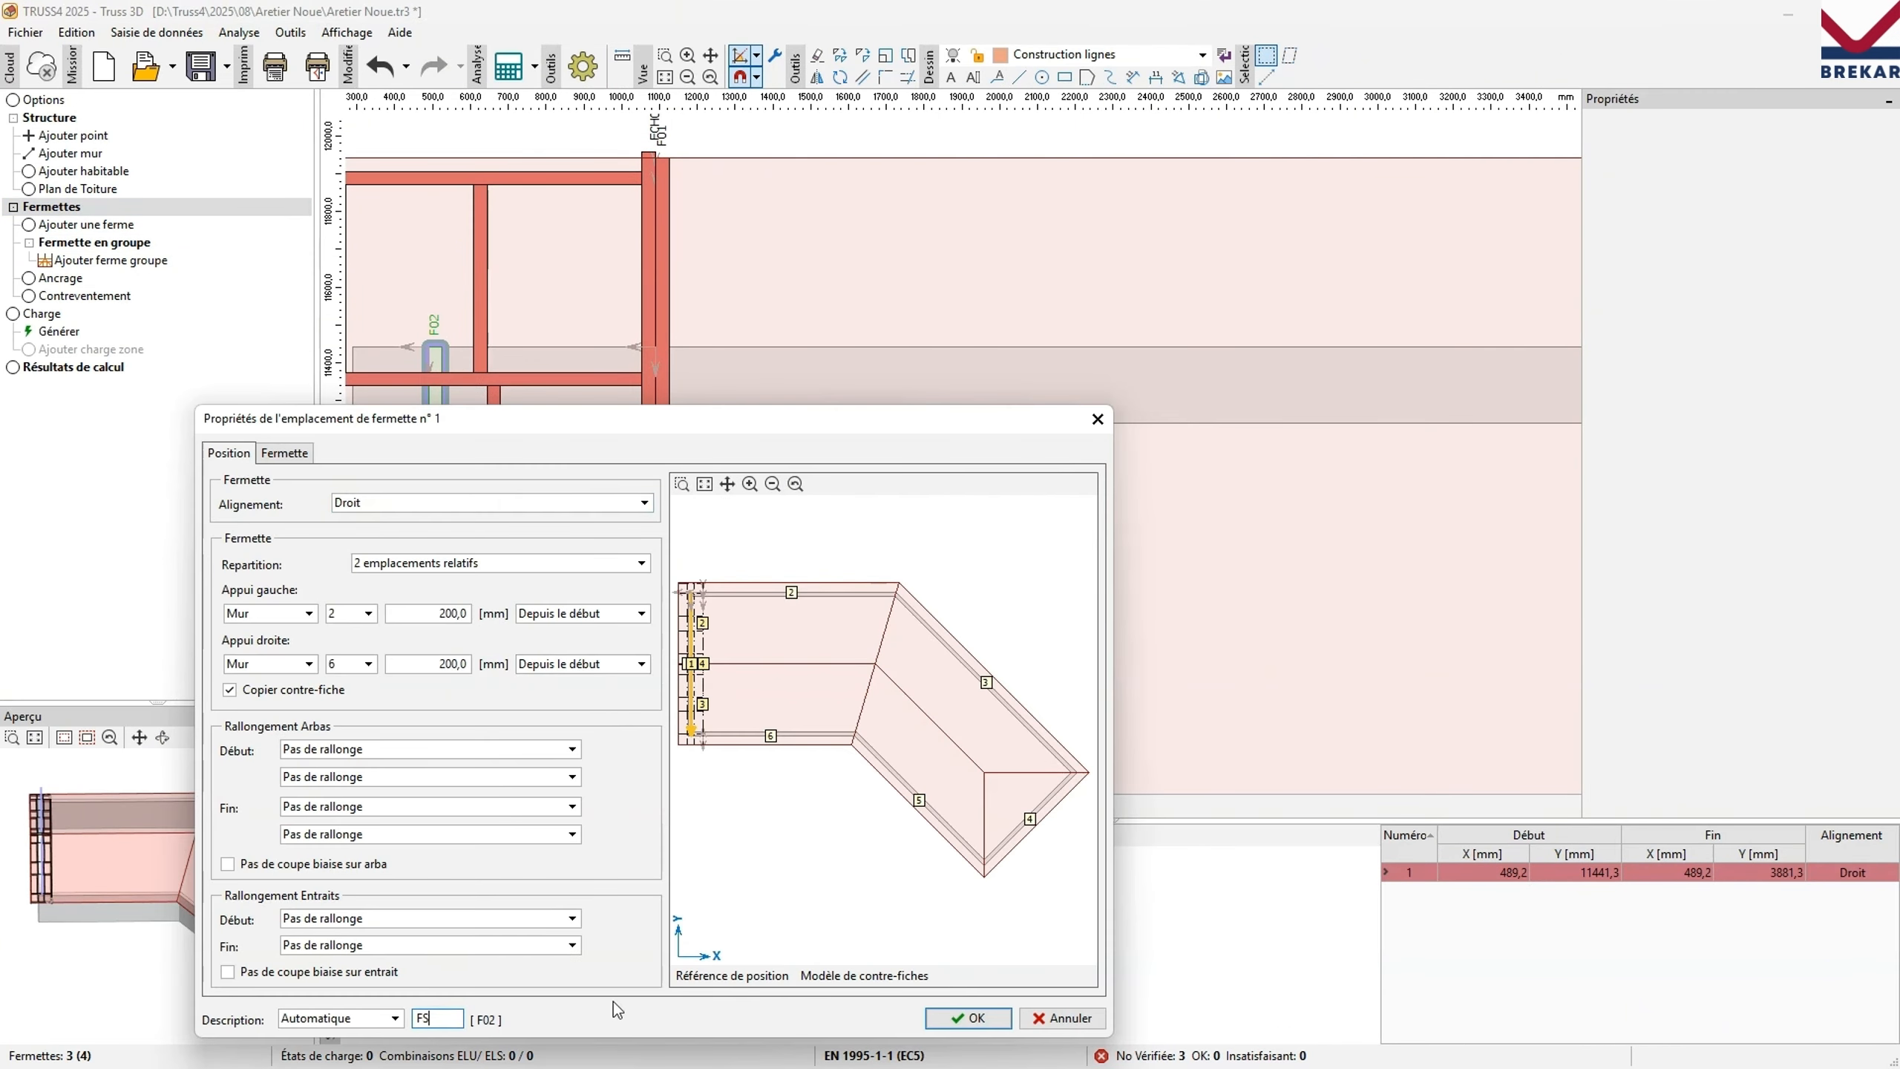
{"action": "left_click", "coordinate": [968, 1019]}
{"action": "scroll", "coordinate": [678, 156], "scroll_direction": "up", "scroll_amount": 2}
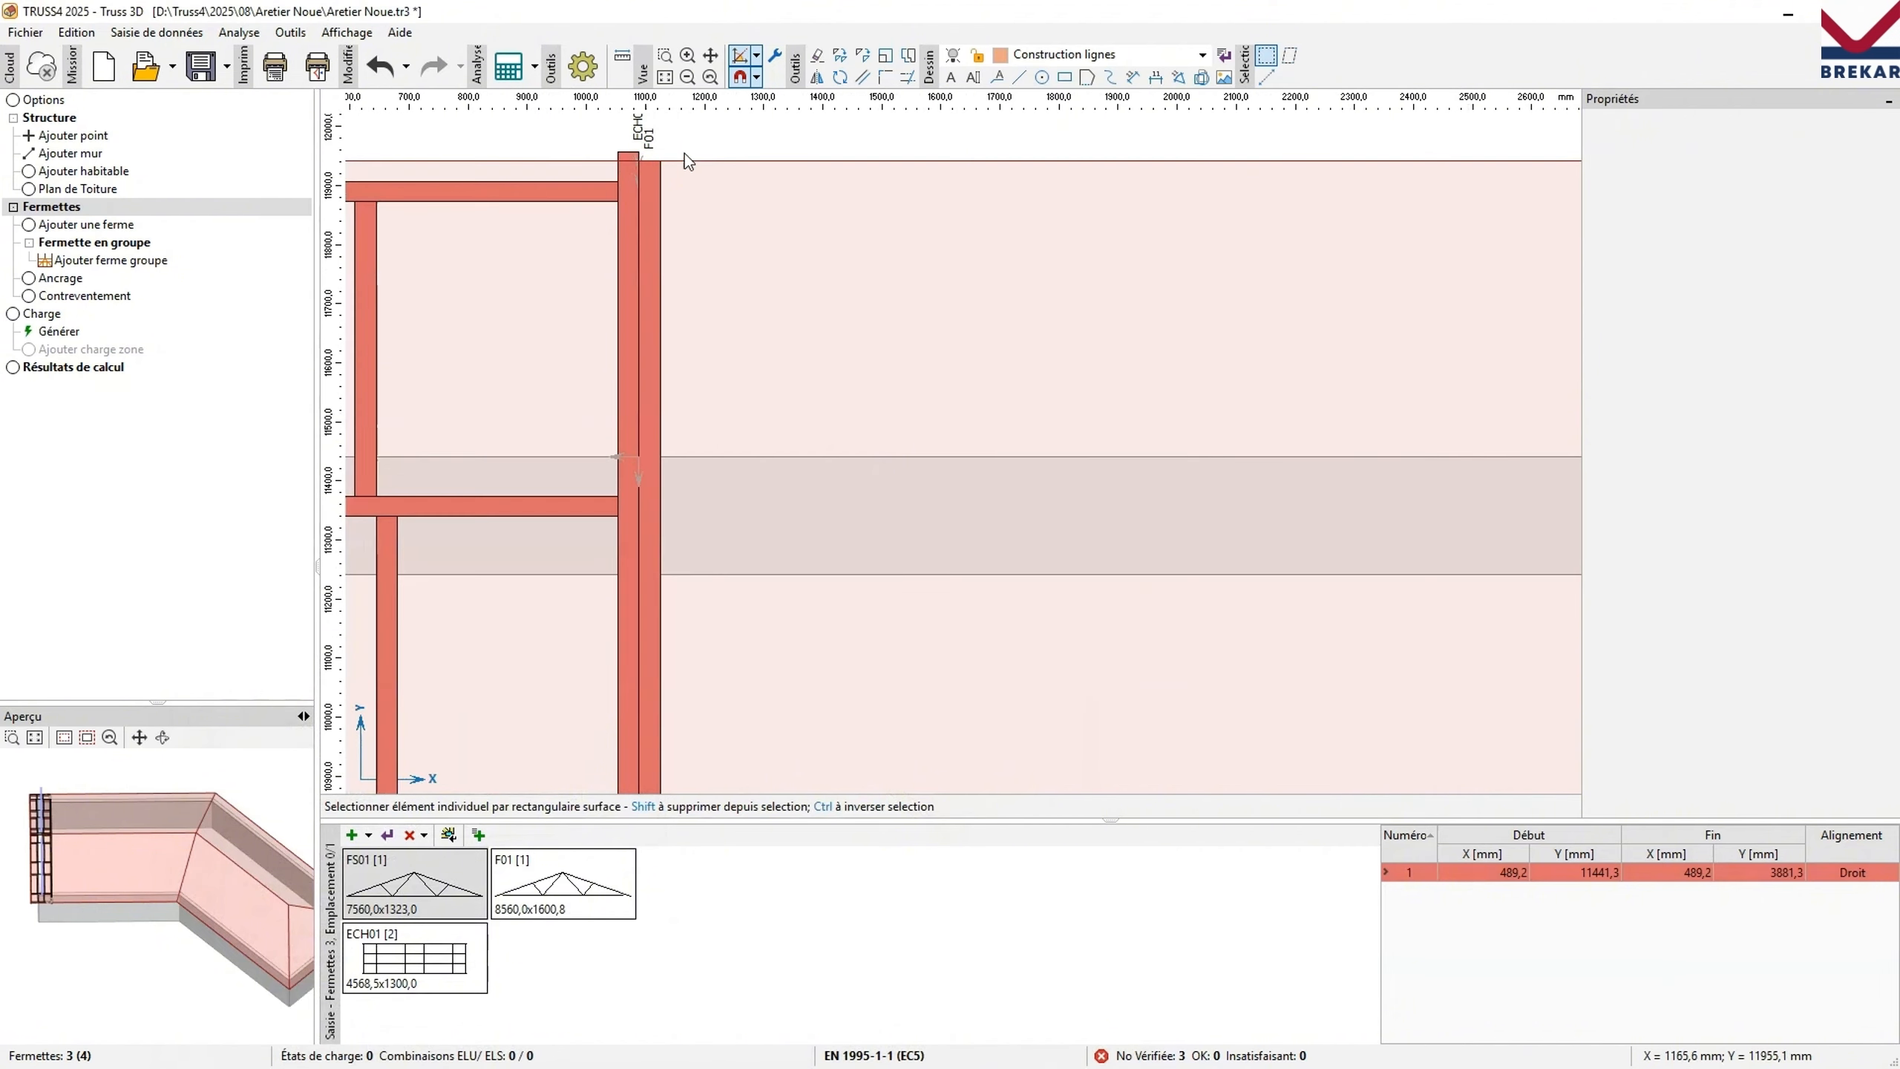
{"action": "left_click", "coordinate": [659, 182]}
{"action": "scroll", "coordinate": [658, 181], "scroll_direction": "down", "scroll_amount": 5}
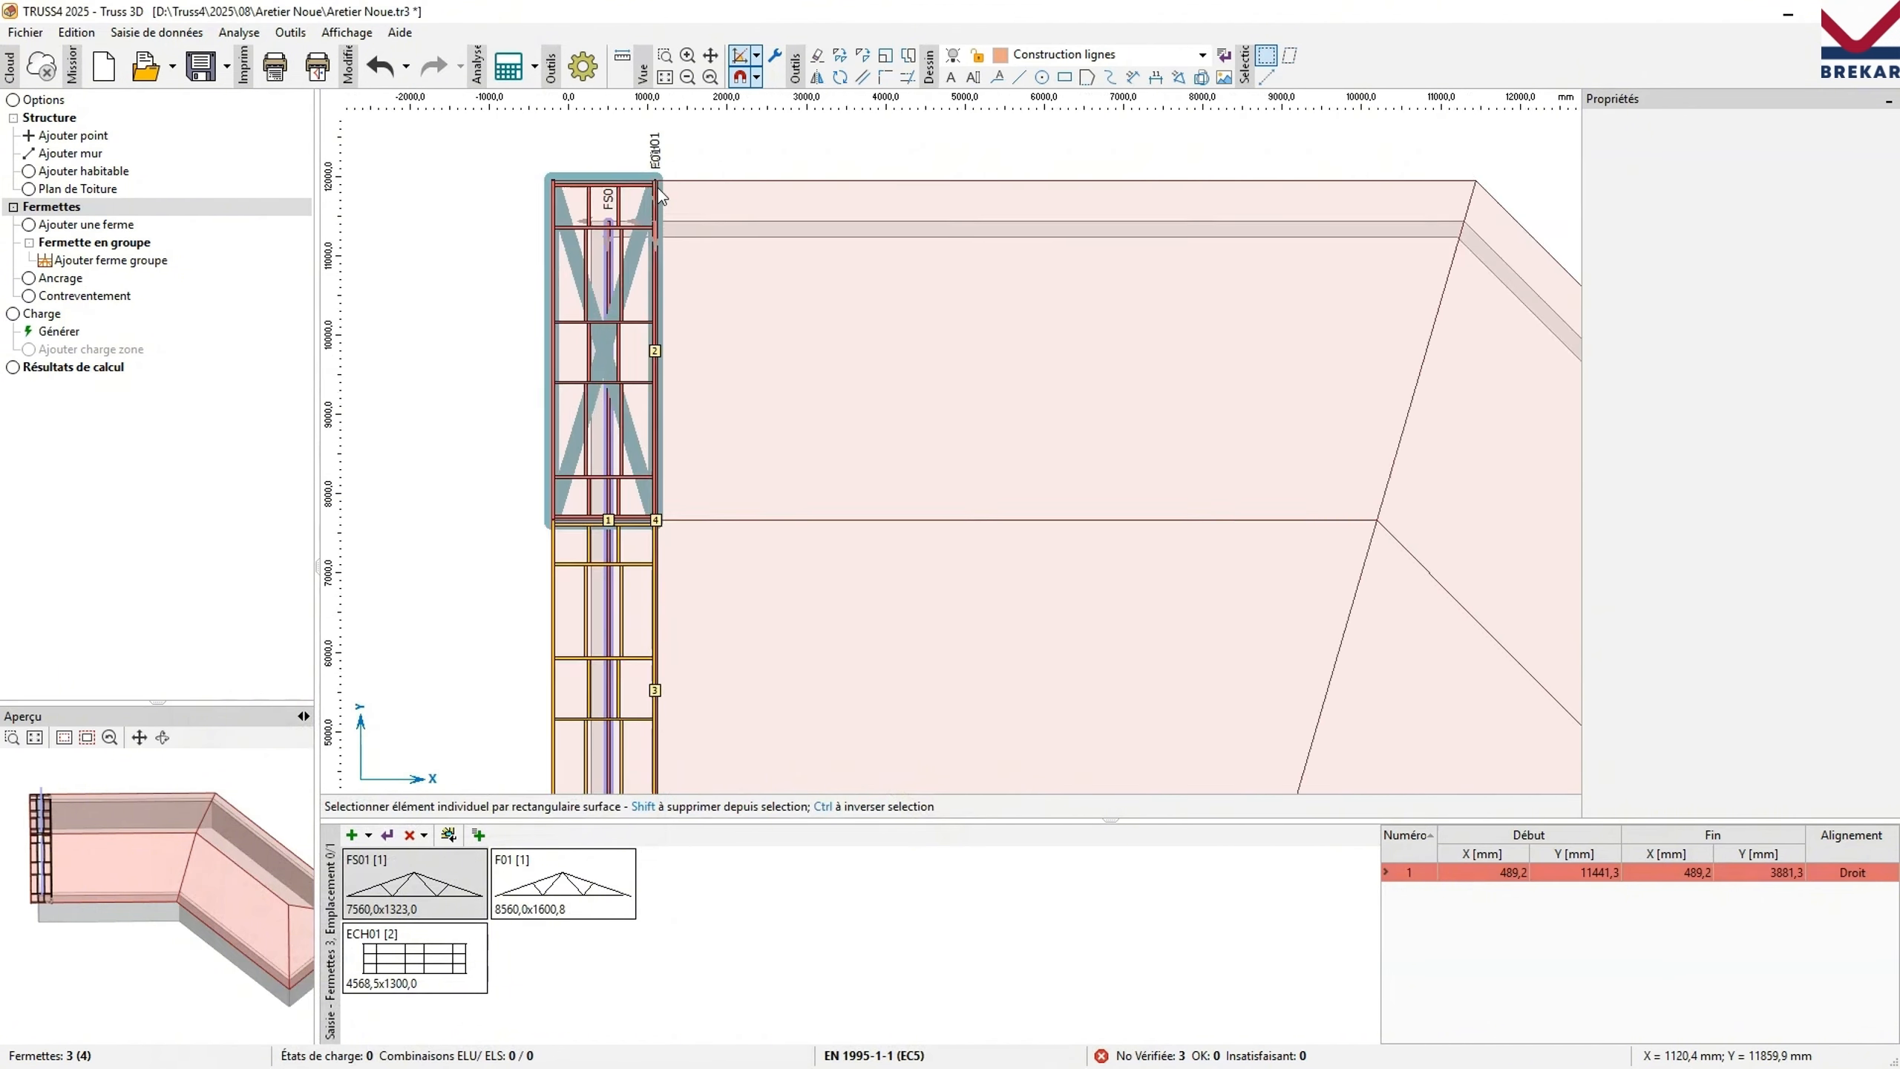
Start a French hip truss group (Croupe française) on hip end 4 with side planes 3 and 5, using 1 truncated truss.
{"action": "scroll", "coordinate": [669, 603], "scroll_direction": "down", "scroll_amount": 2}
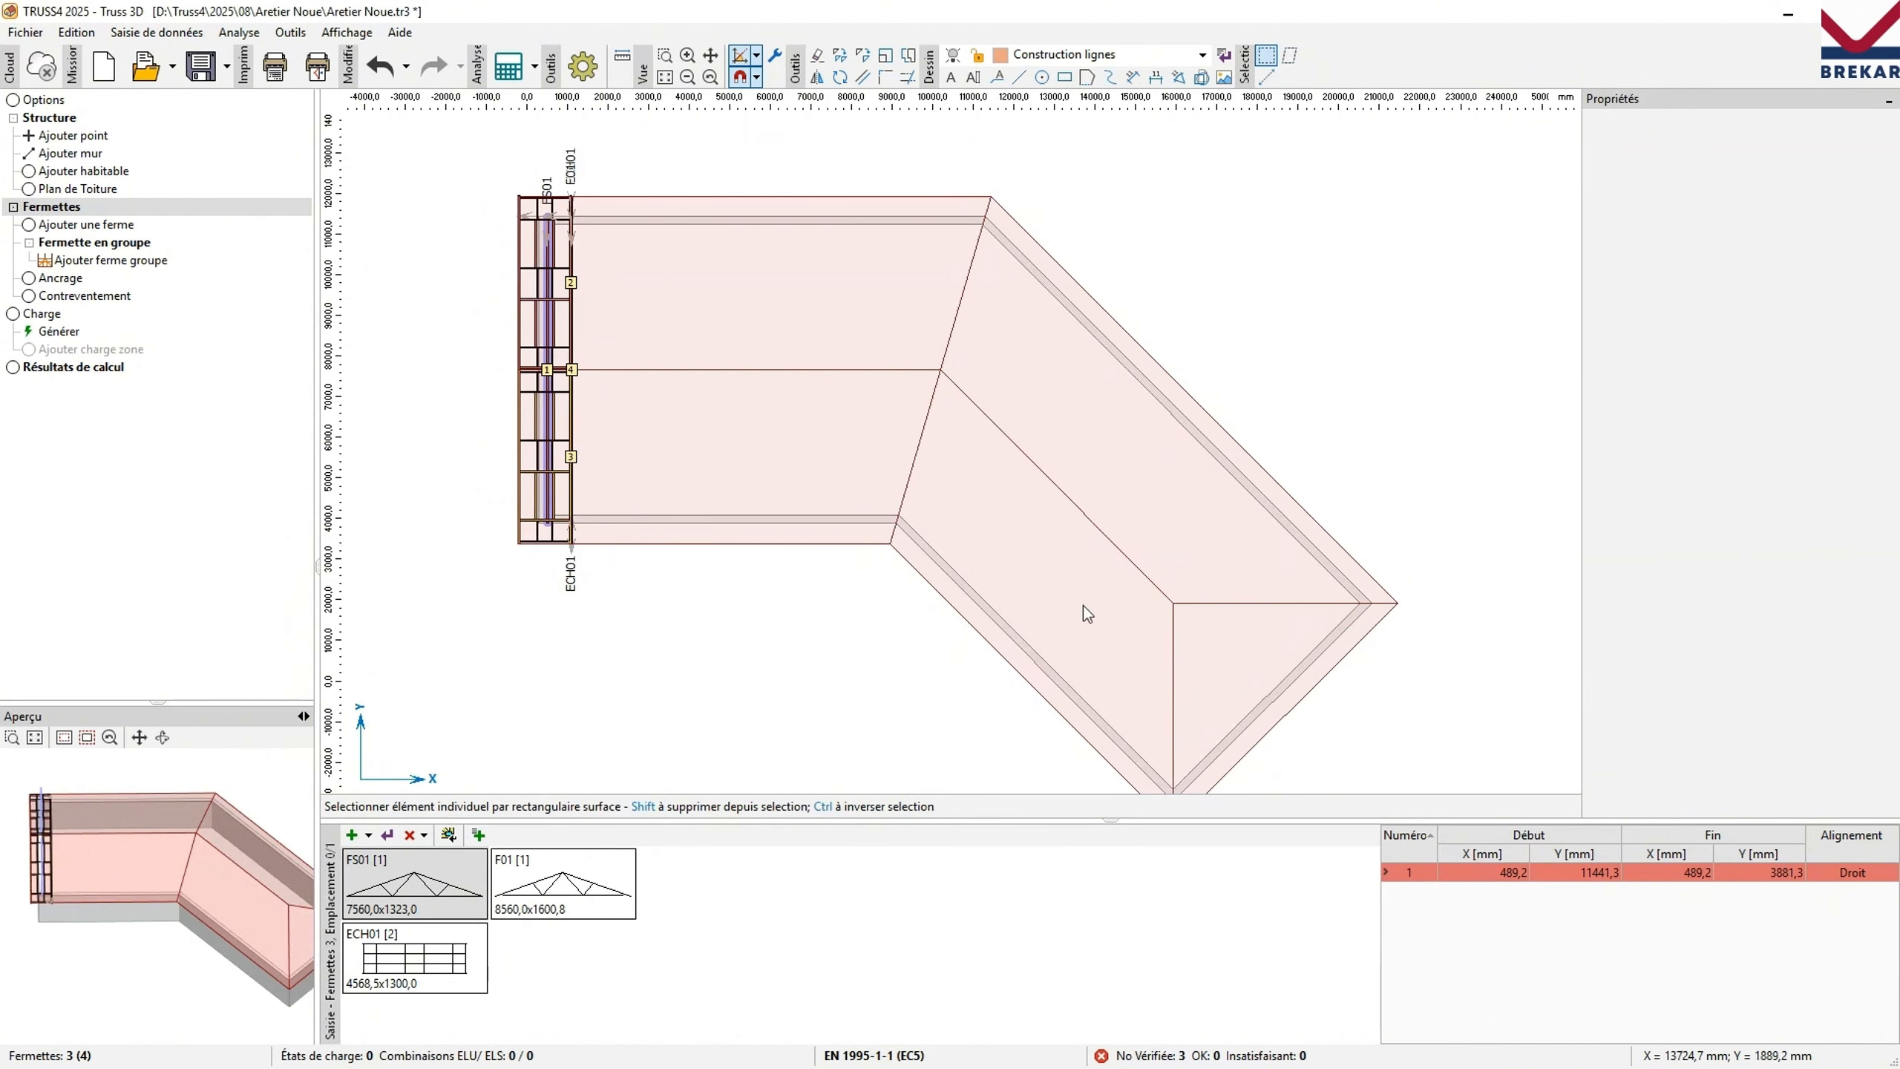
{"action": "middle_click_drag", "start_coordinate": [1019, 621], "coordinate": [988, 552]}
{"action": "left_click", "coordinate": [94, 242]}
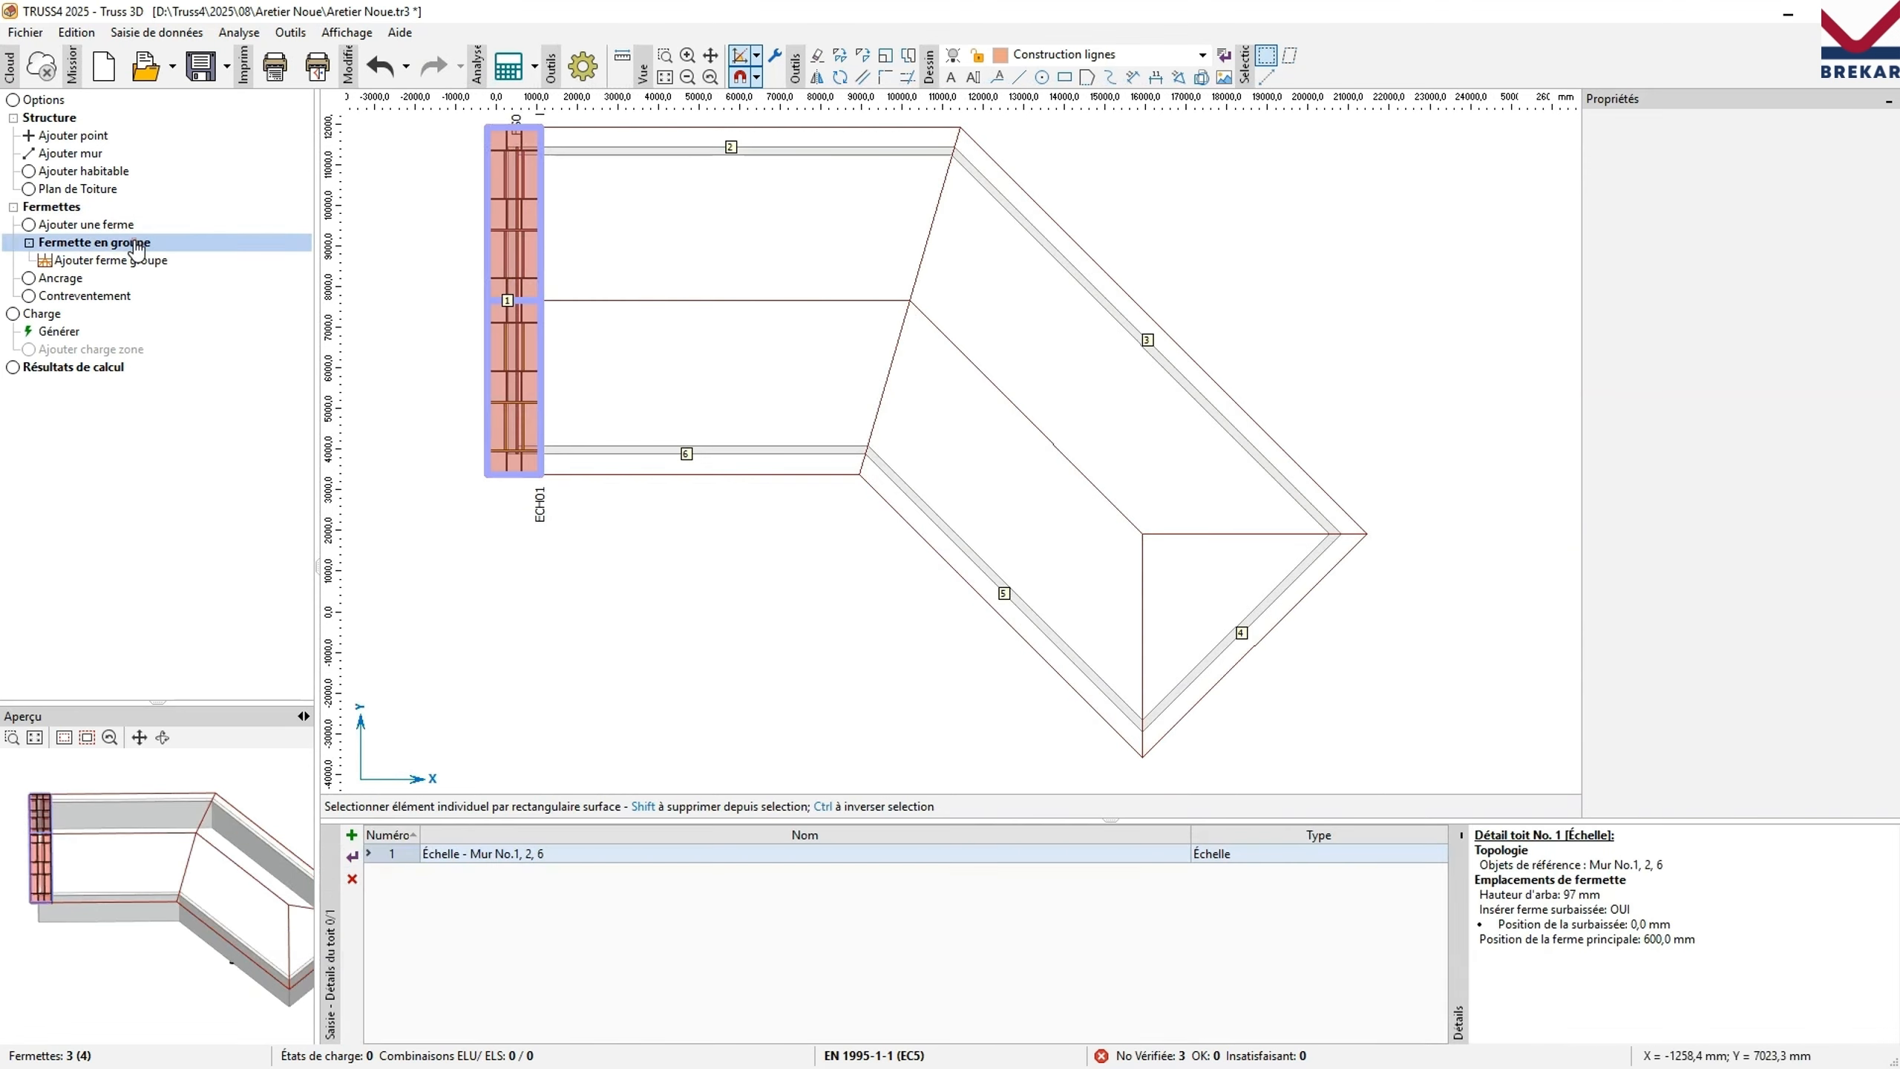
{"action": "left_click", "coordinate": [1186, 558]}
{"action": "left_click", "coordinate": [1180, 495]}
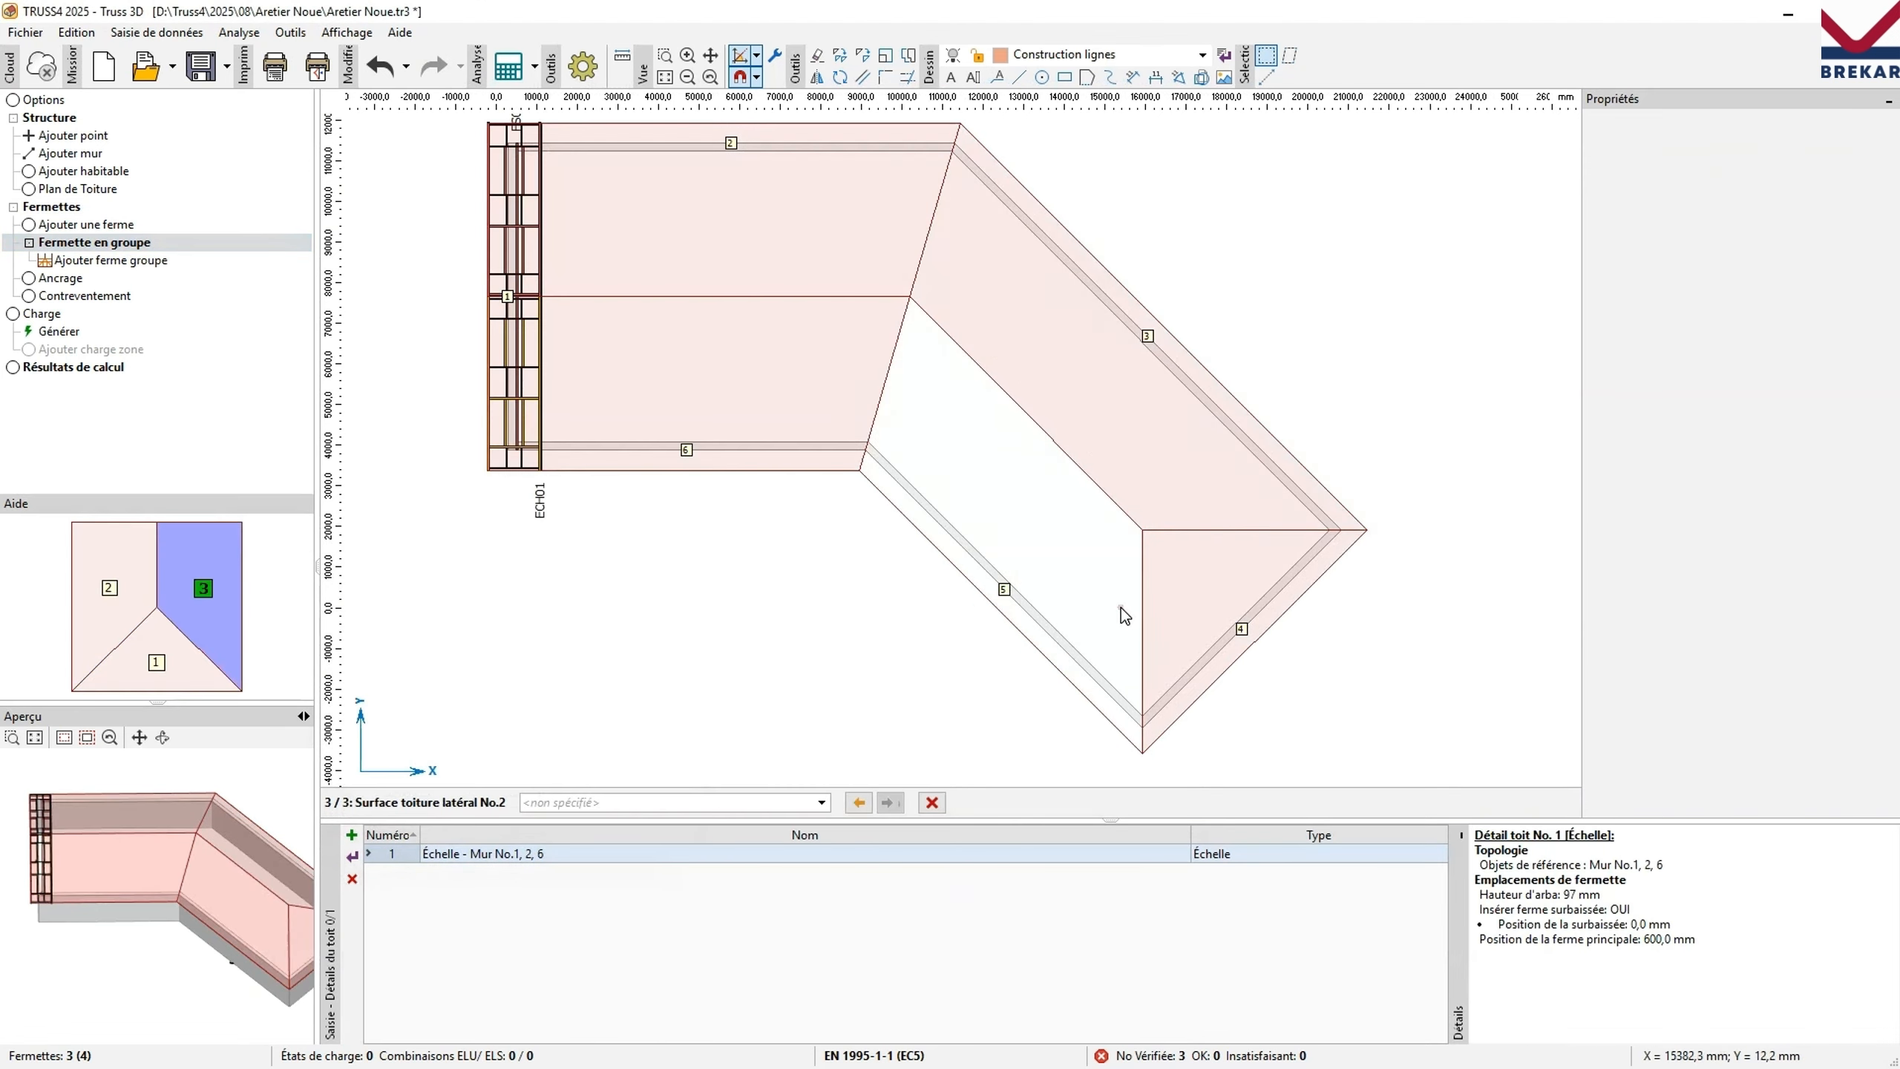
{"action": "left_click", "coordinate": [1121, 605]}
{"action": "left_click", "coordinate": [500, 357]}
{"action": "type", "text": "1"}
{"action": "left_click", "coordinate": [644, 357]}
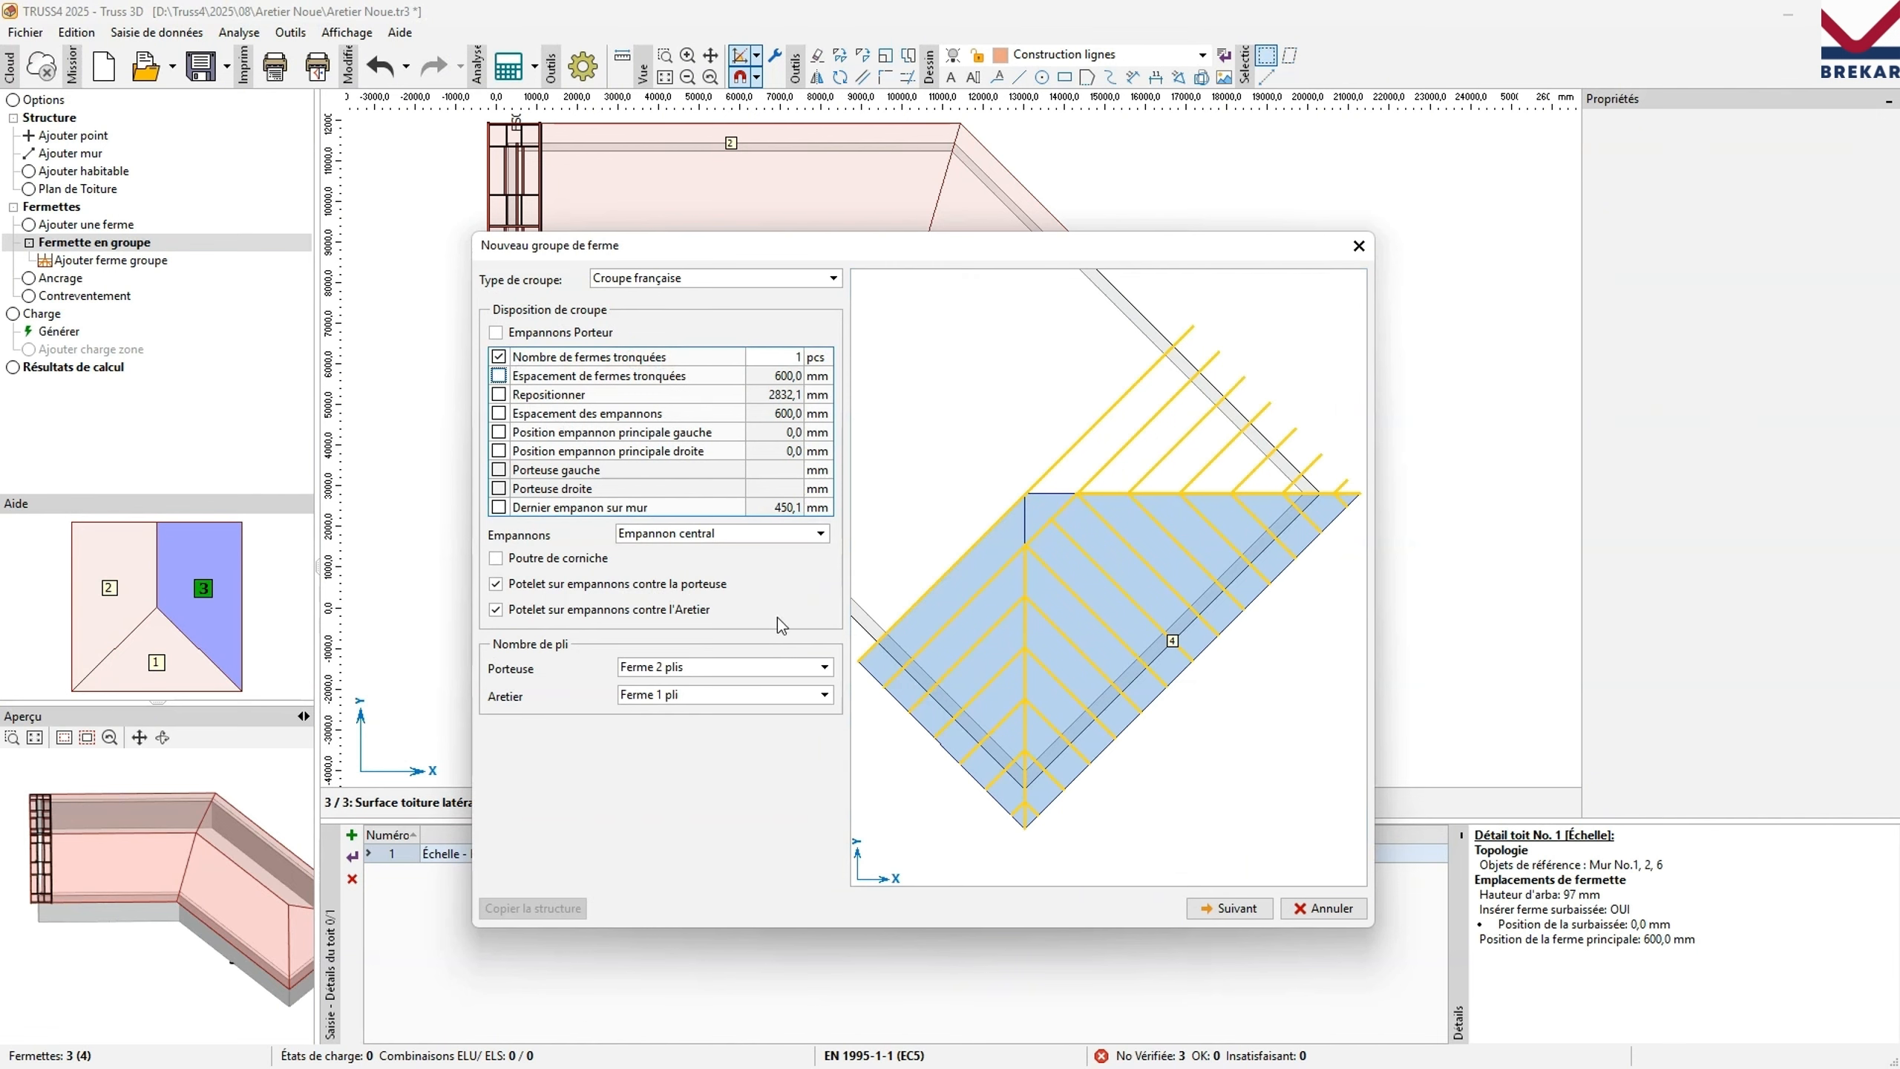
{"action": "left_click", "coordinate": [1220, 908]}
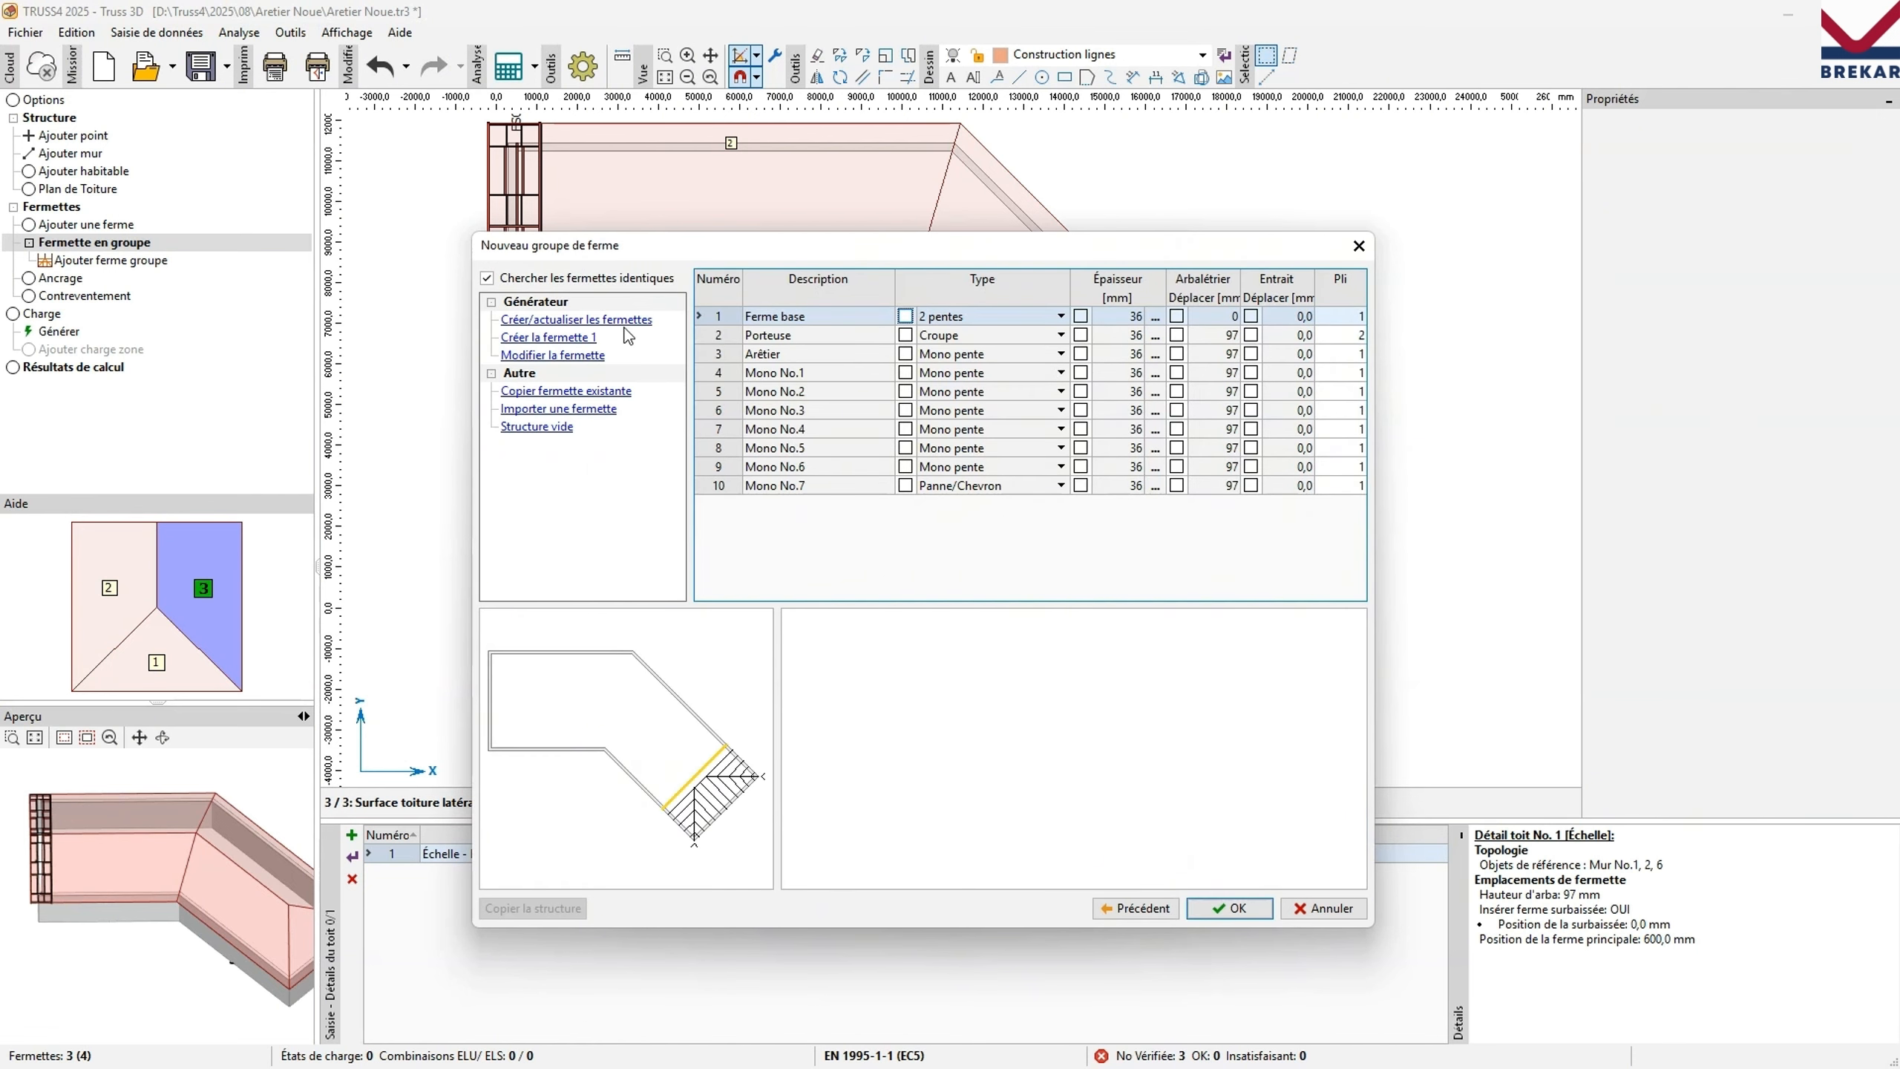
Generate all trusses of the hip group, check the hip rafter truss (Arêtier), and insert the group.
{"action": "left_click", "coordinate": [626, 320]}
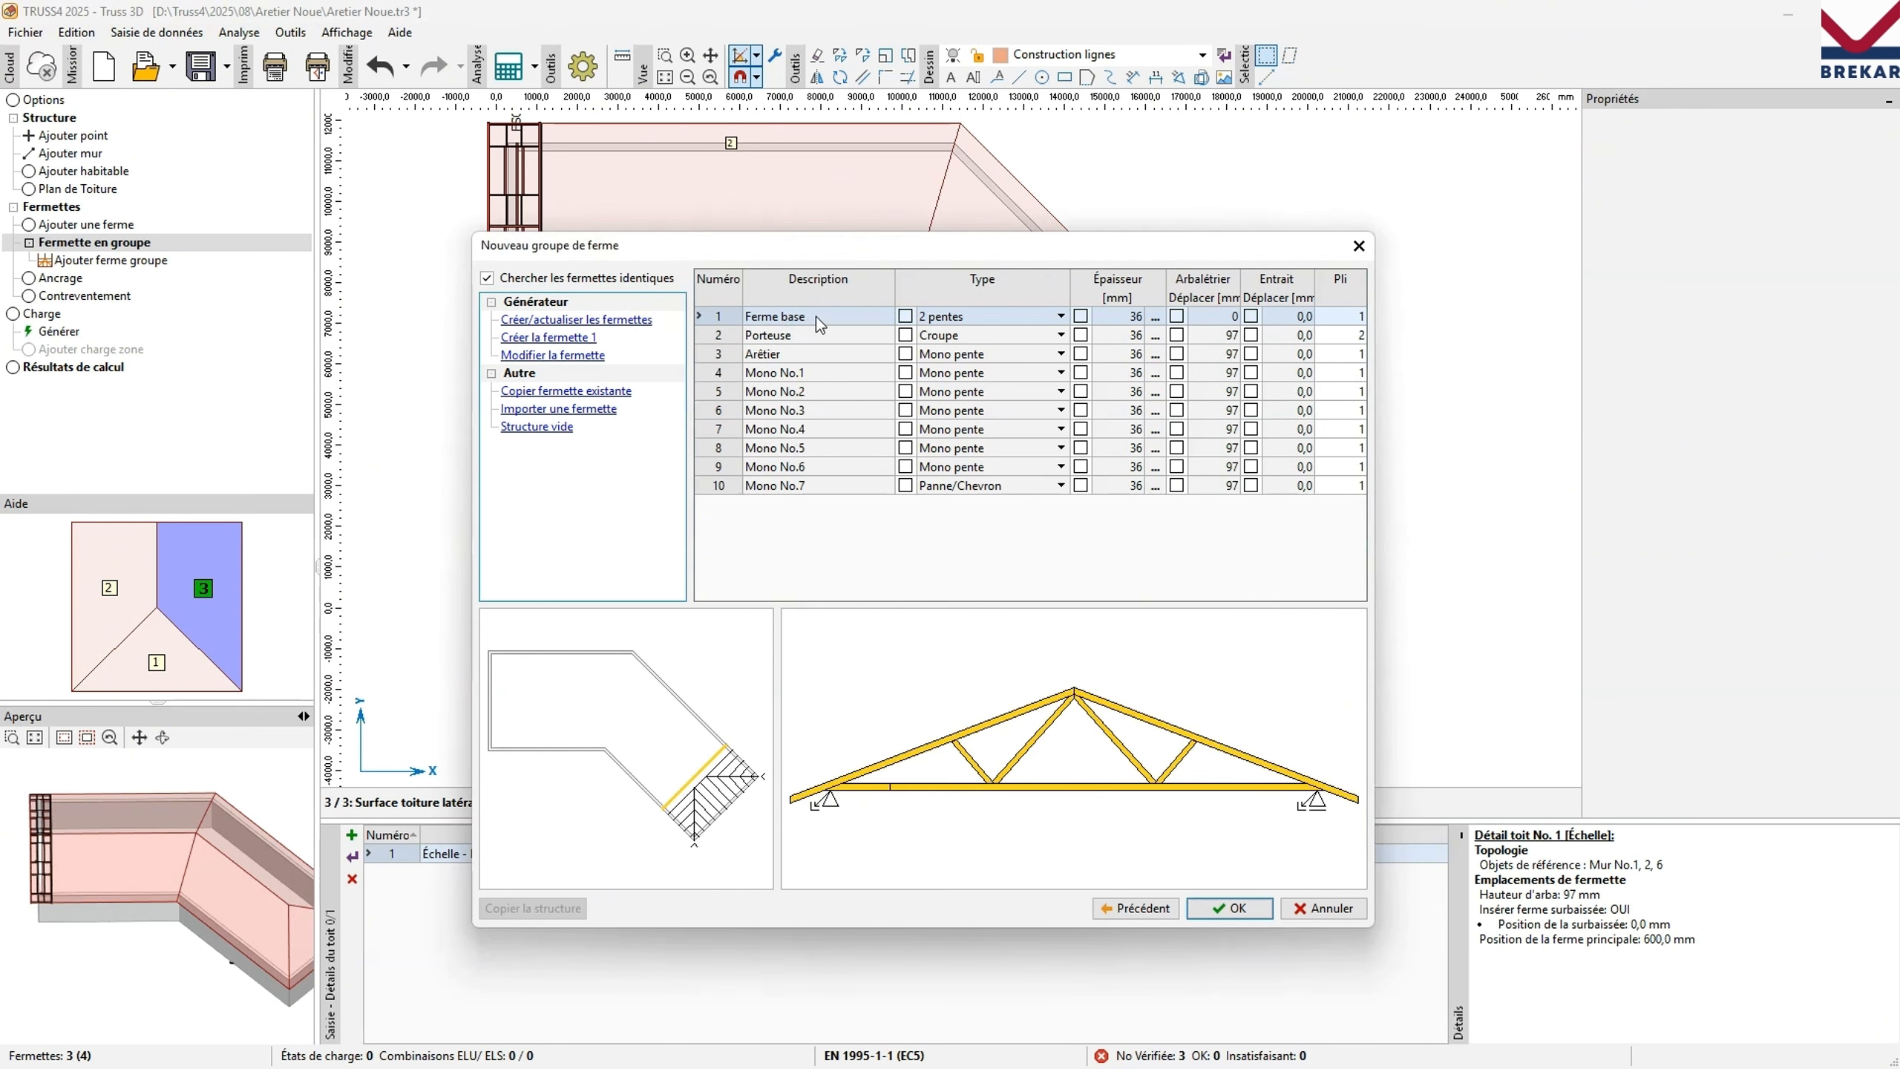
{"action": "left_click", "coordinate": [830, 354]}
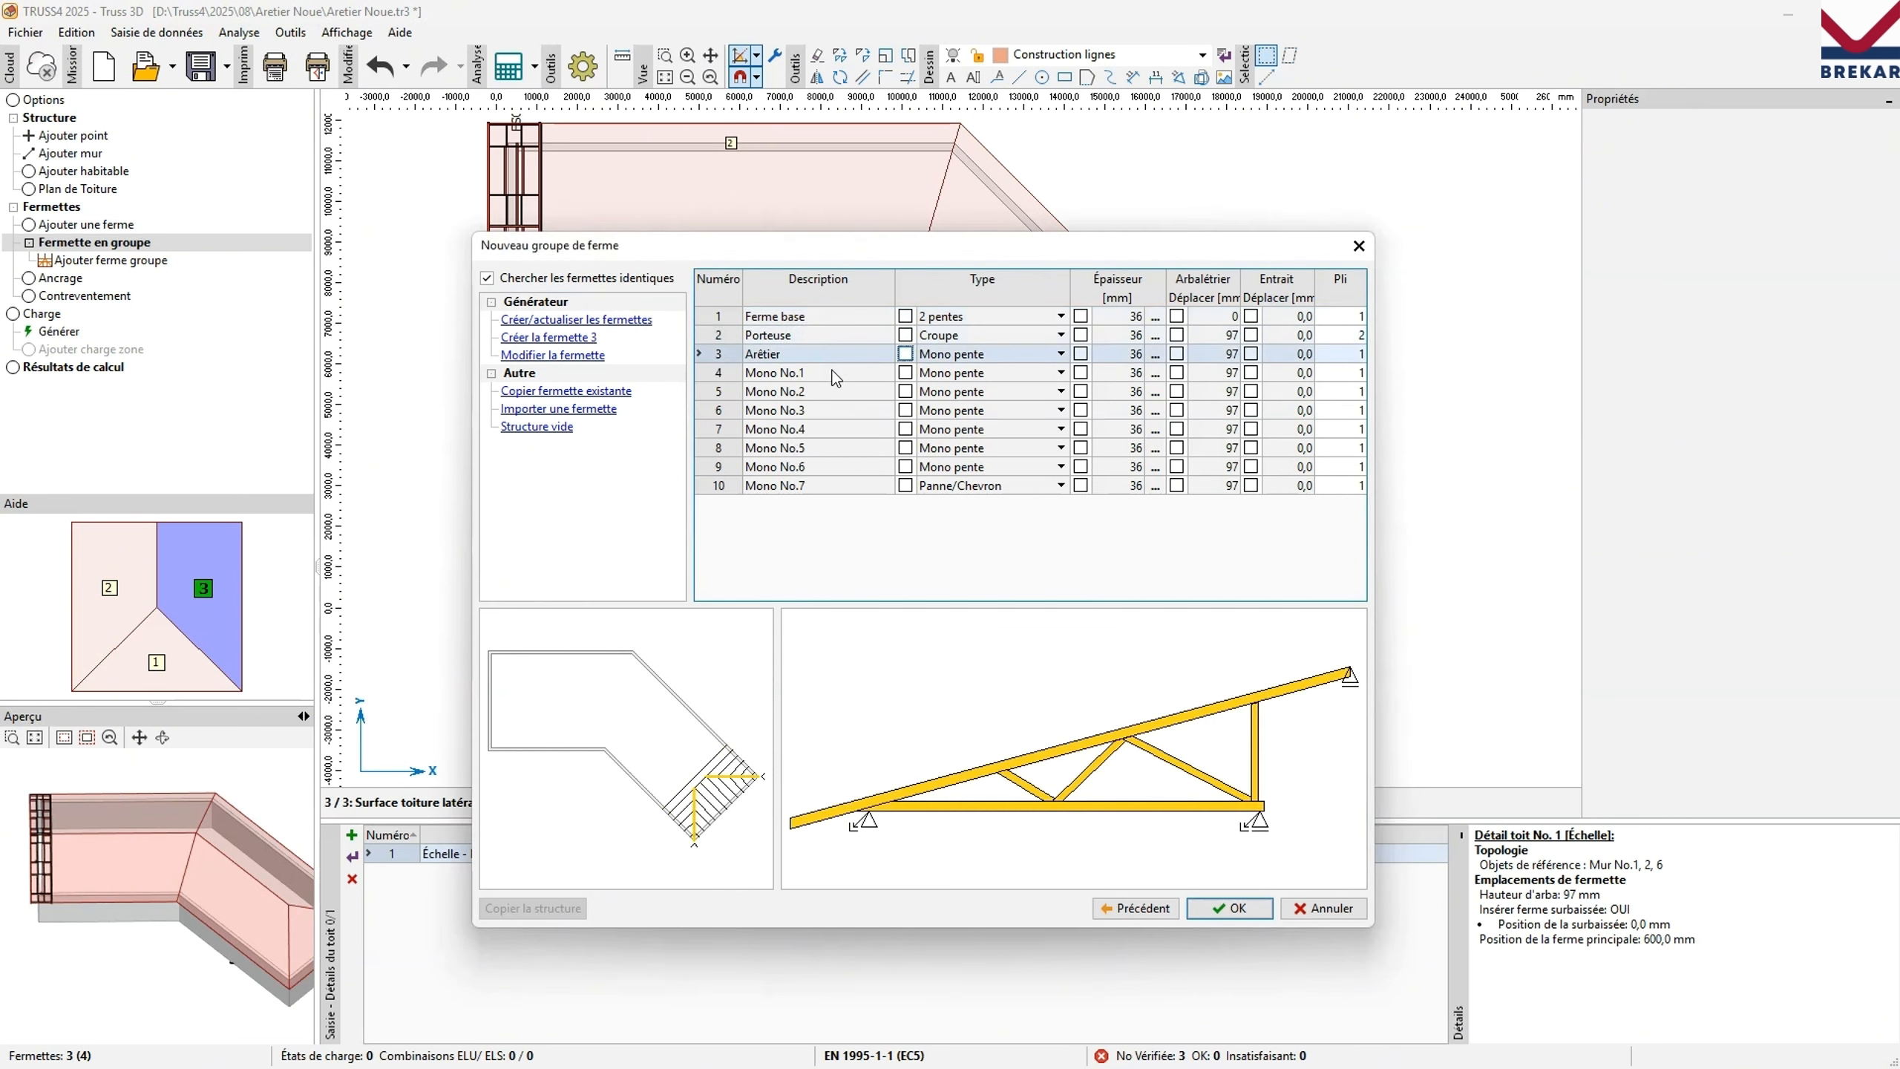
{"action": "left_click", "coordinate": [1227, 908]}
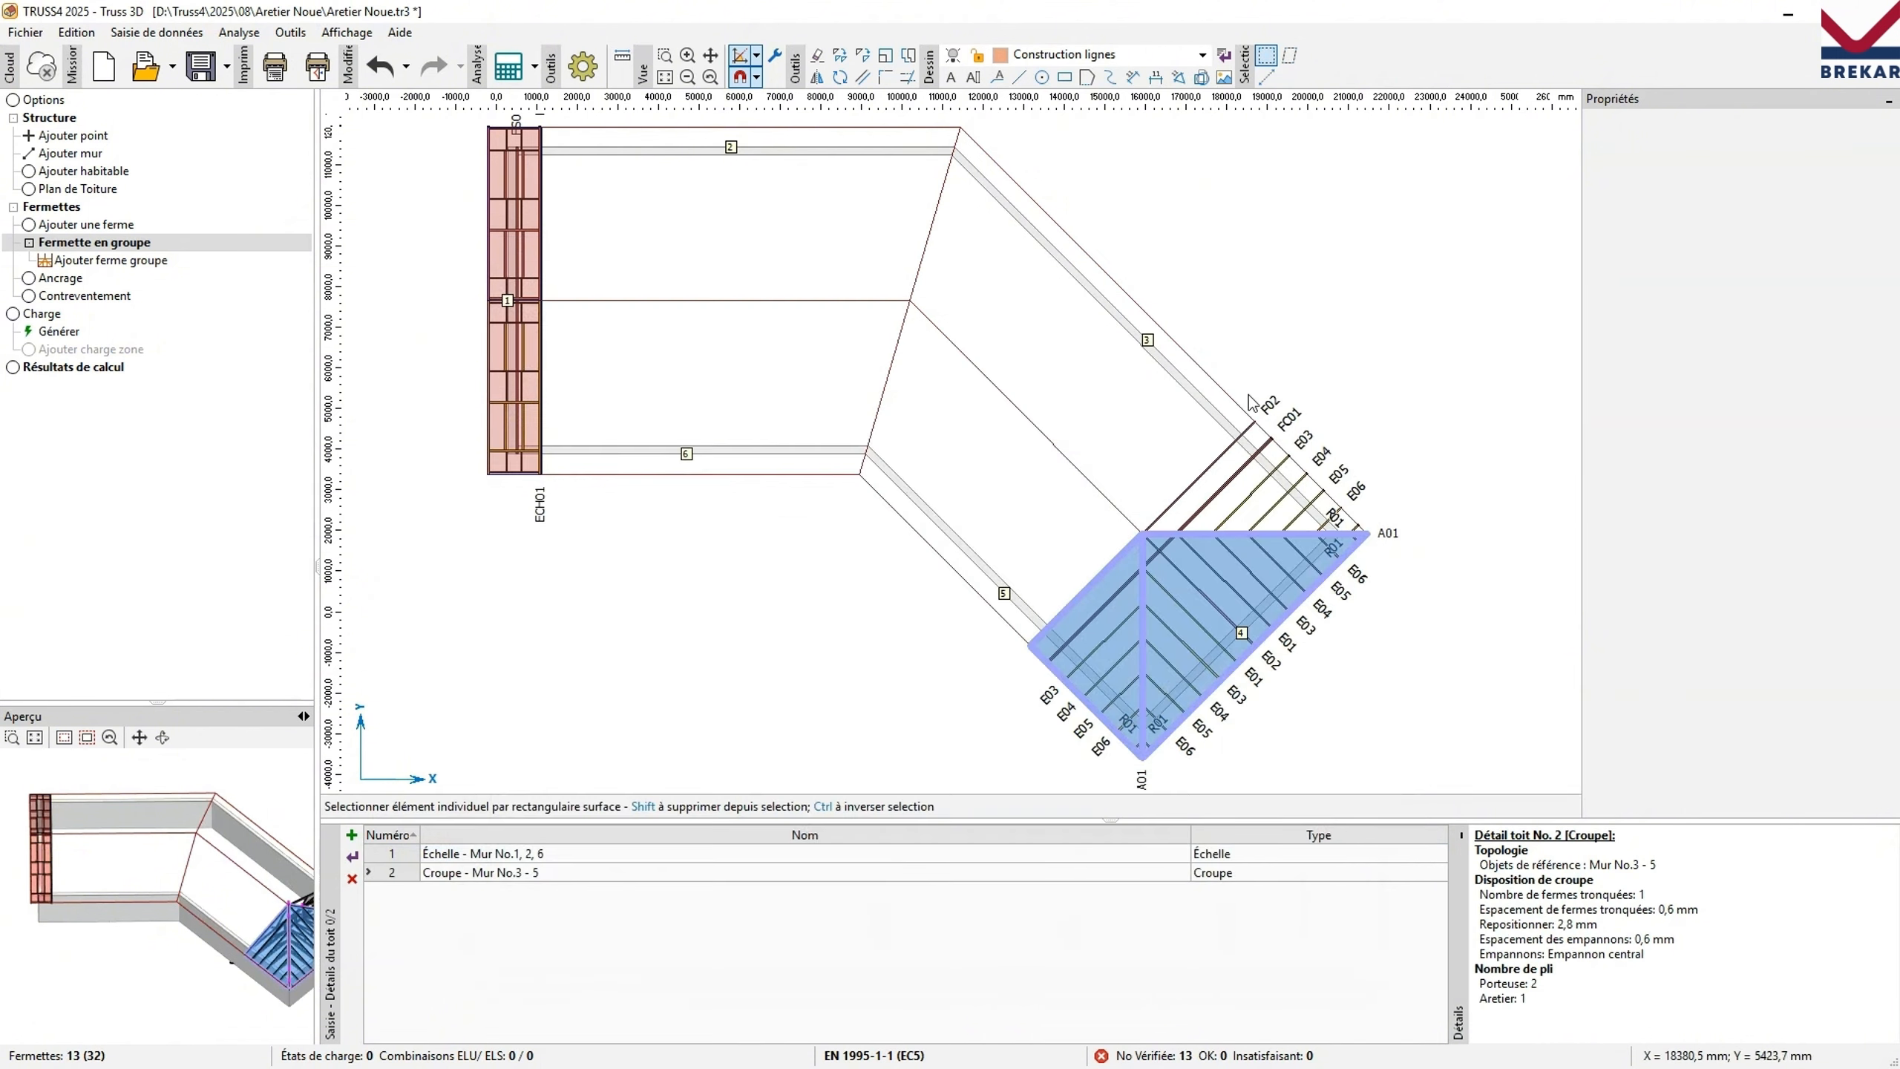
Change the name prefix of the hip girder truss FC01 to FCP.
{"action": "scroll", "coordinate": [1324, 421], "scroll_direction": "up", "scroll_amount": 5}
{"action": "double_click", "coordinate": [1155, 486]}
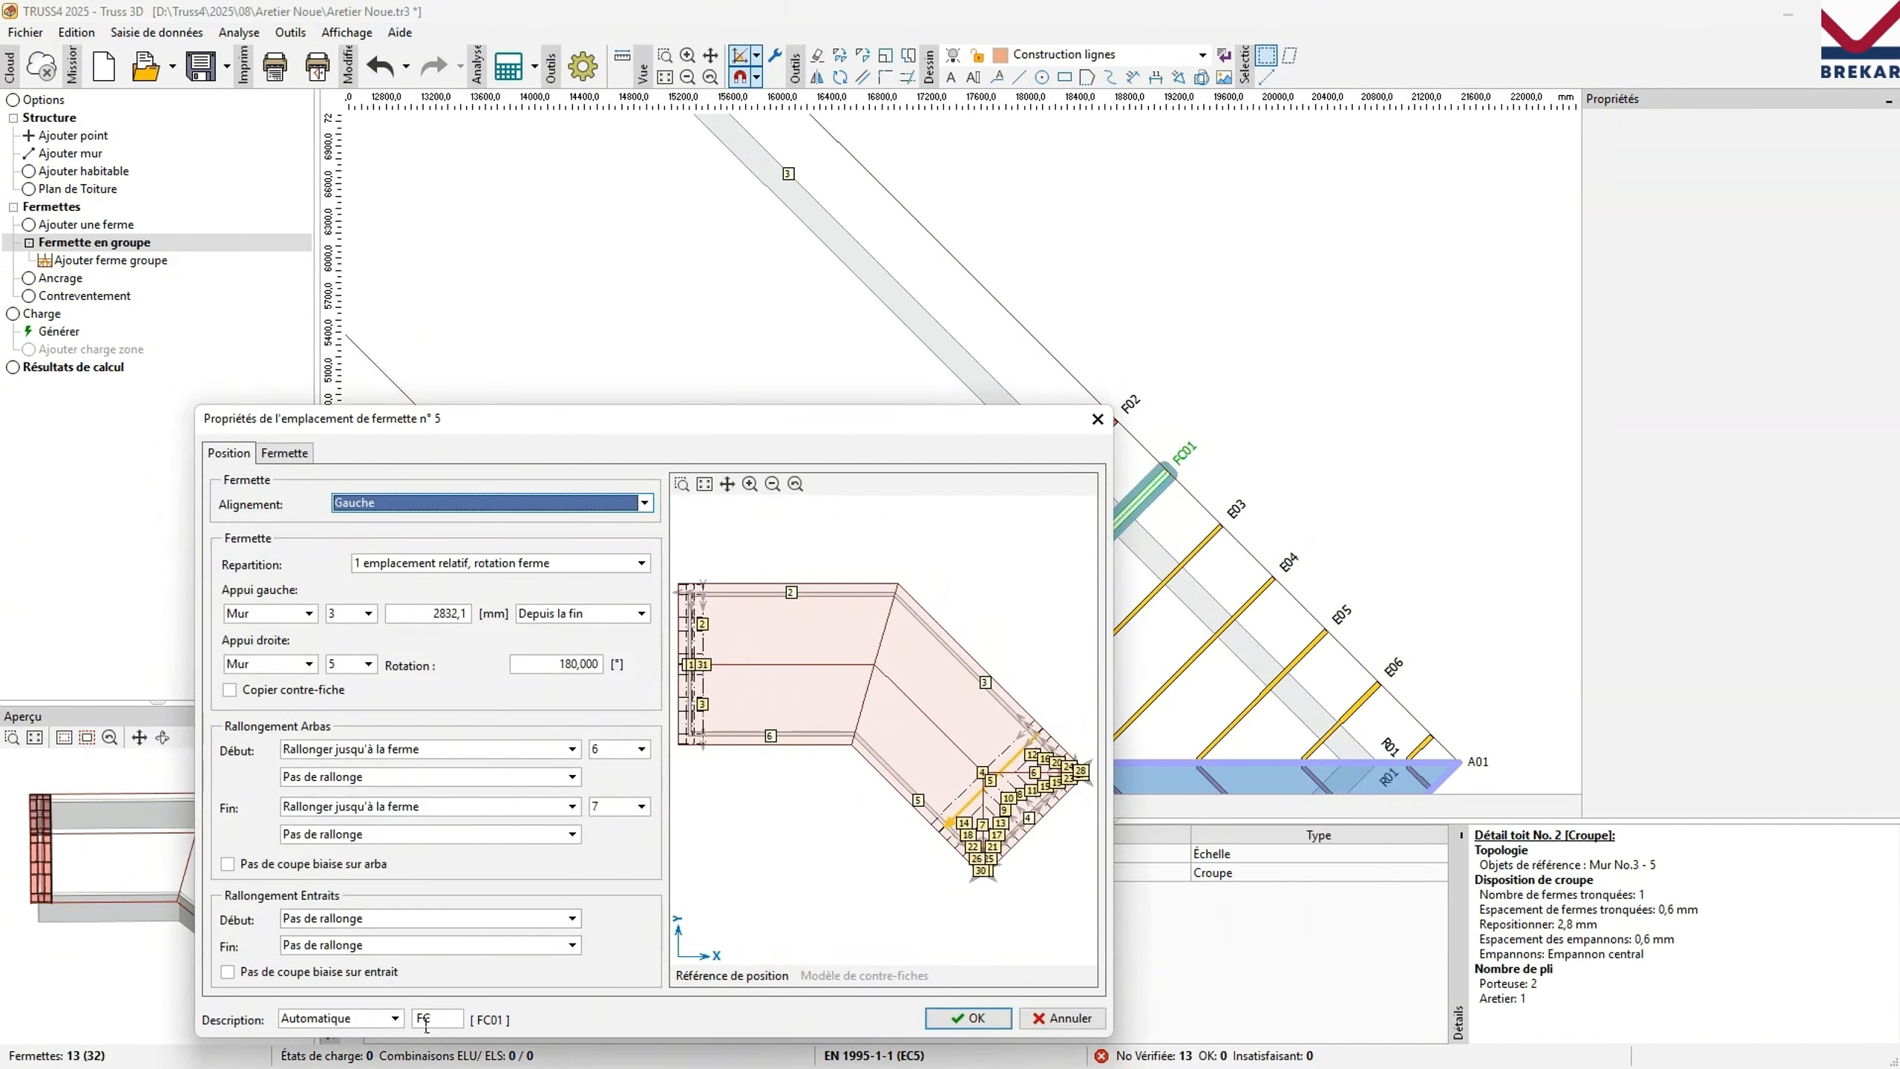
{"action": "left_click", "coordinate": [439, 1020]}
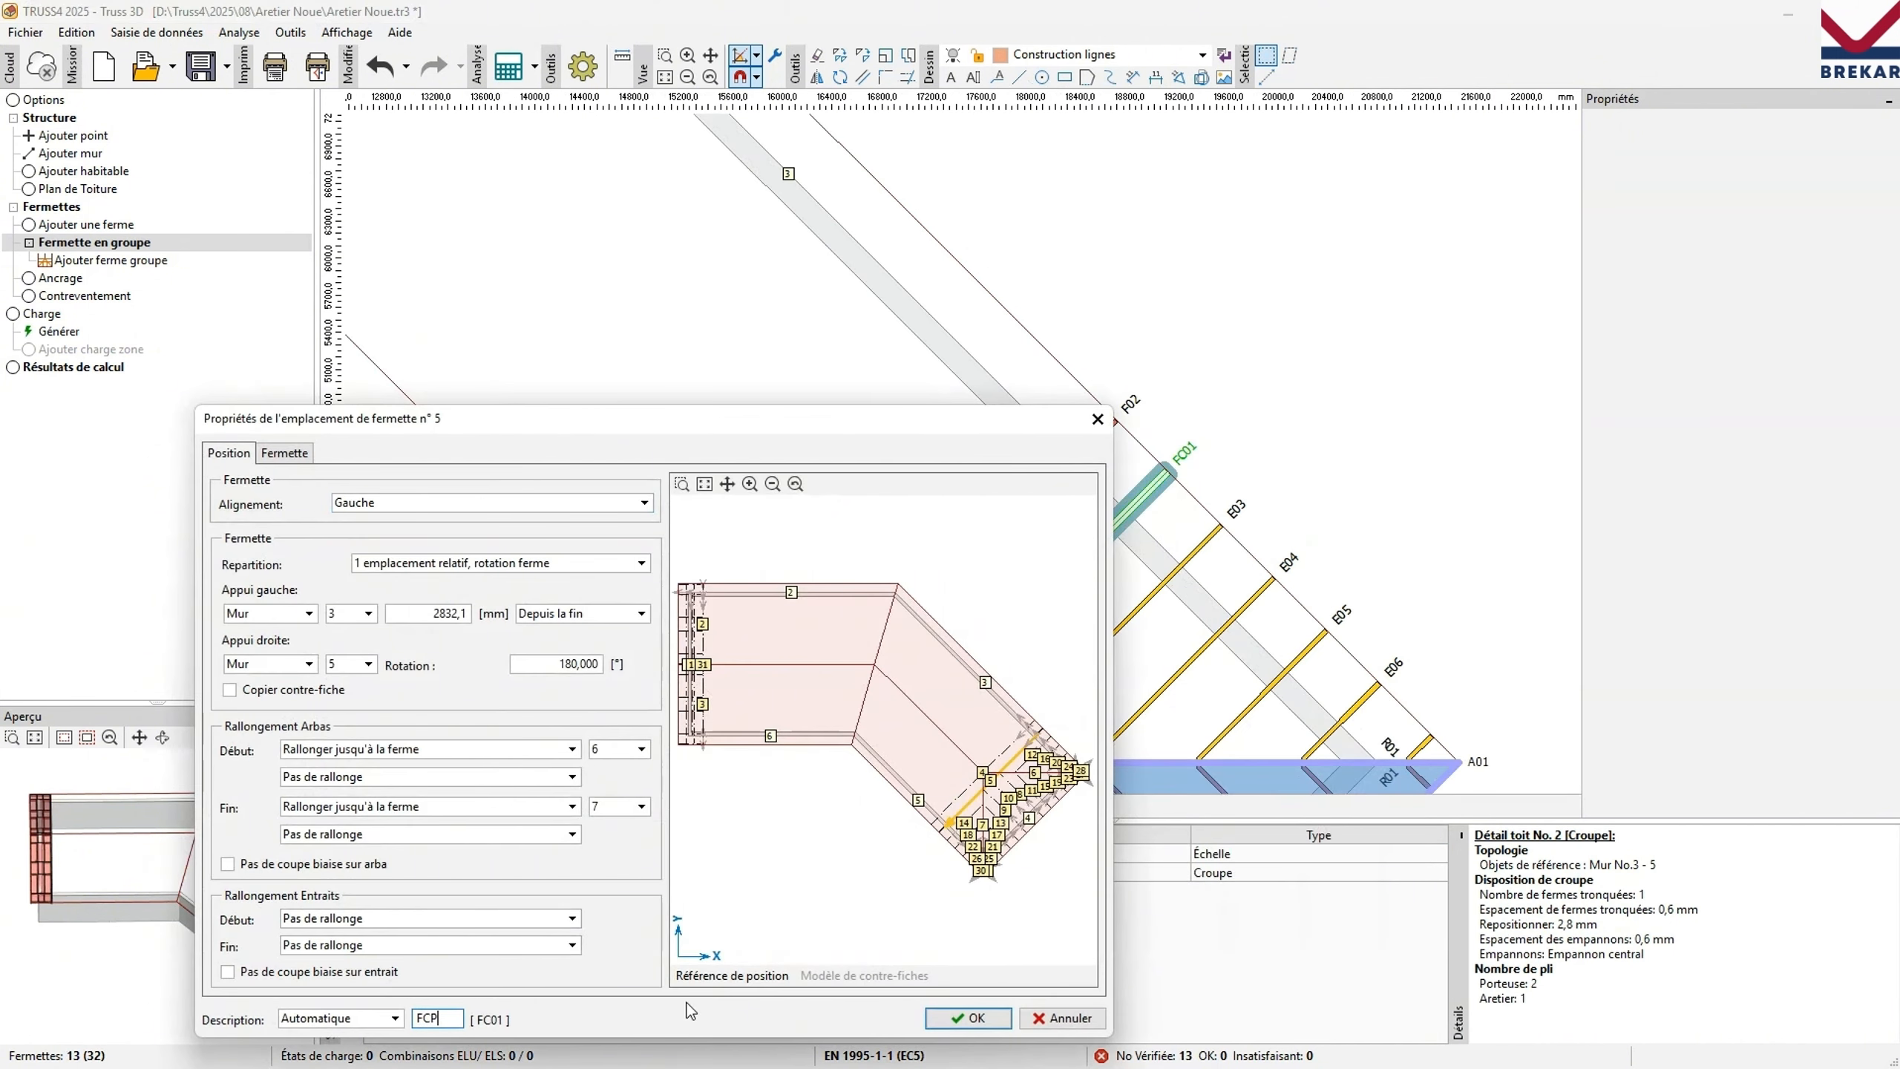
{"action": "left_click", "coordinate": [991, 1007]}
Place a single centre-aligned truss along the hip/valley line from the outer wall corner to the inner corner, with name prefix AN.
{"action": "scroll", "coordinate": [1302, 465], "scroll_direction": "down", "scroll_amount": 4}
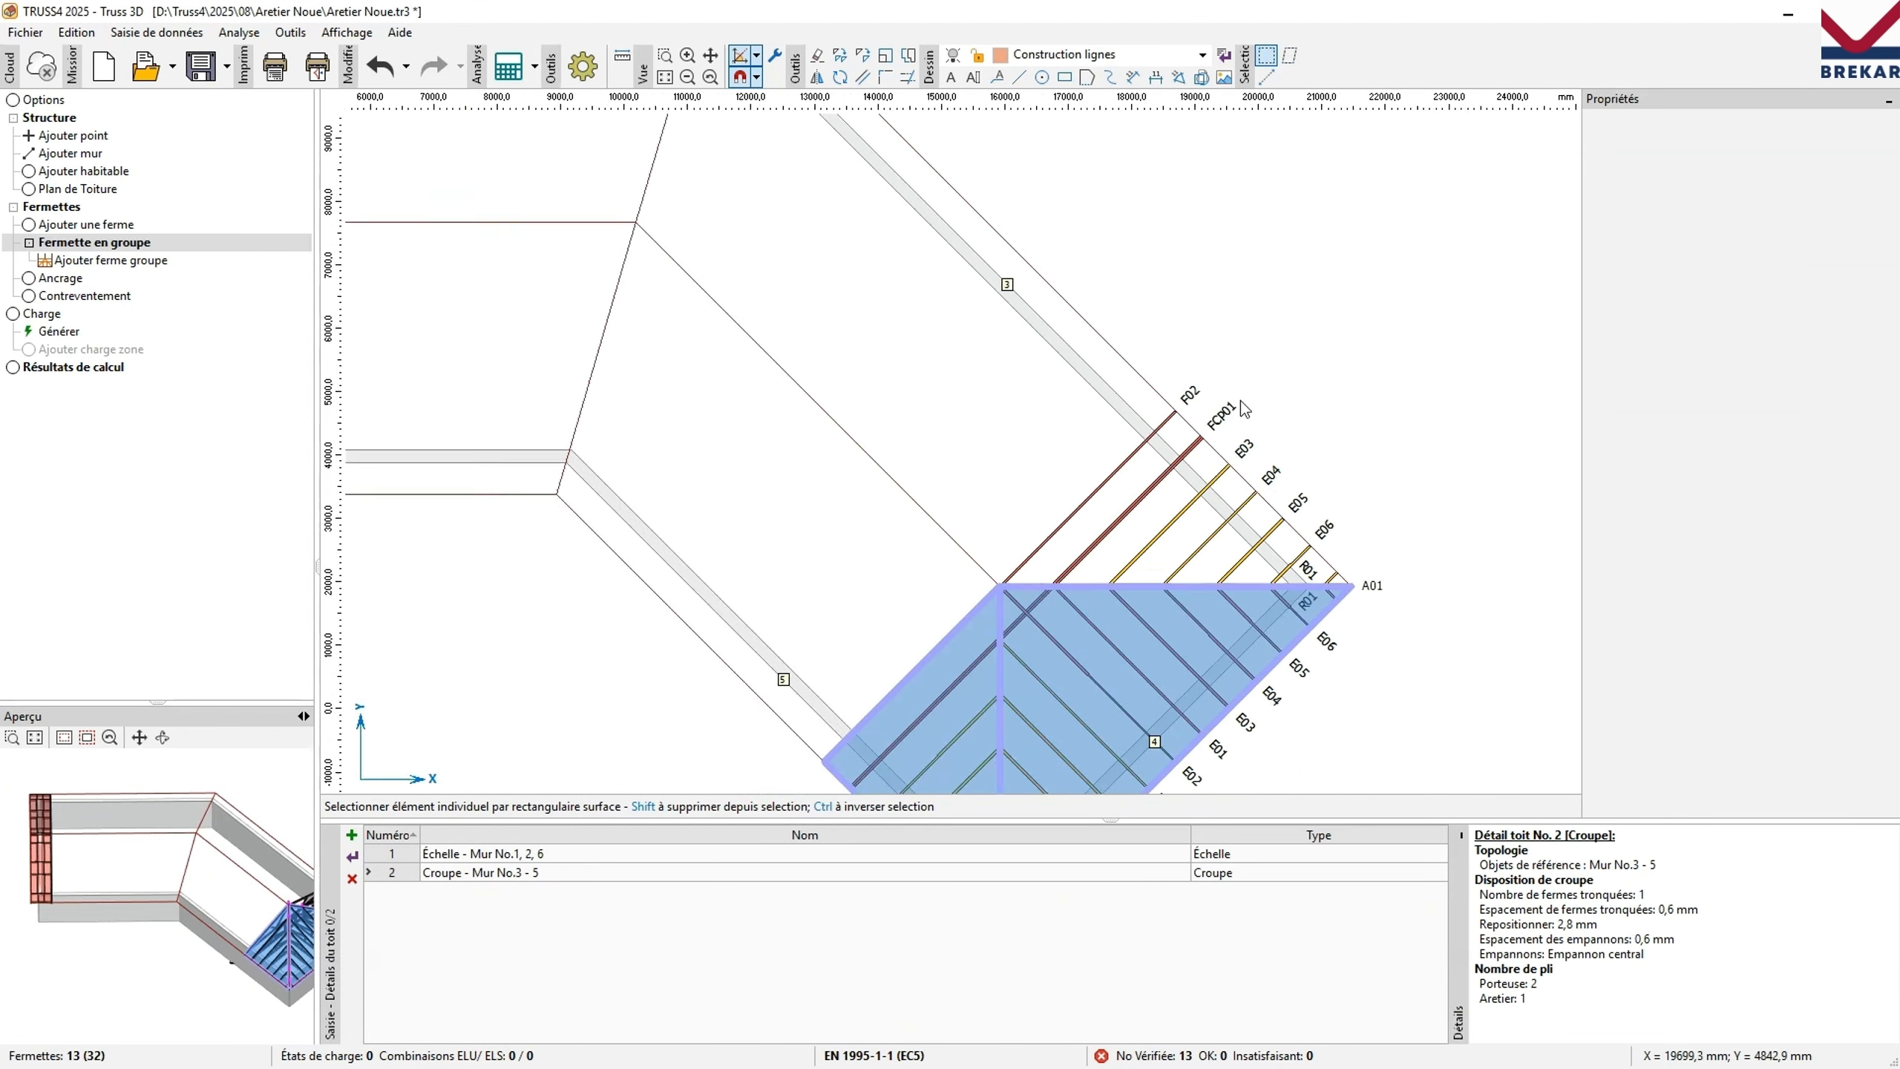
{"action": "middle_click_drag", "start_coordinate": [1024, 172], "coordinate": [1012, 189]}
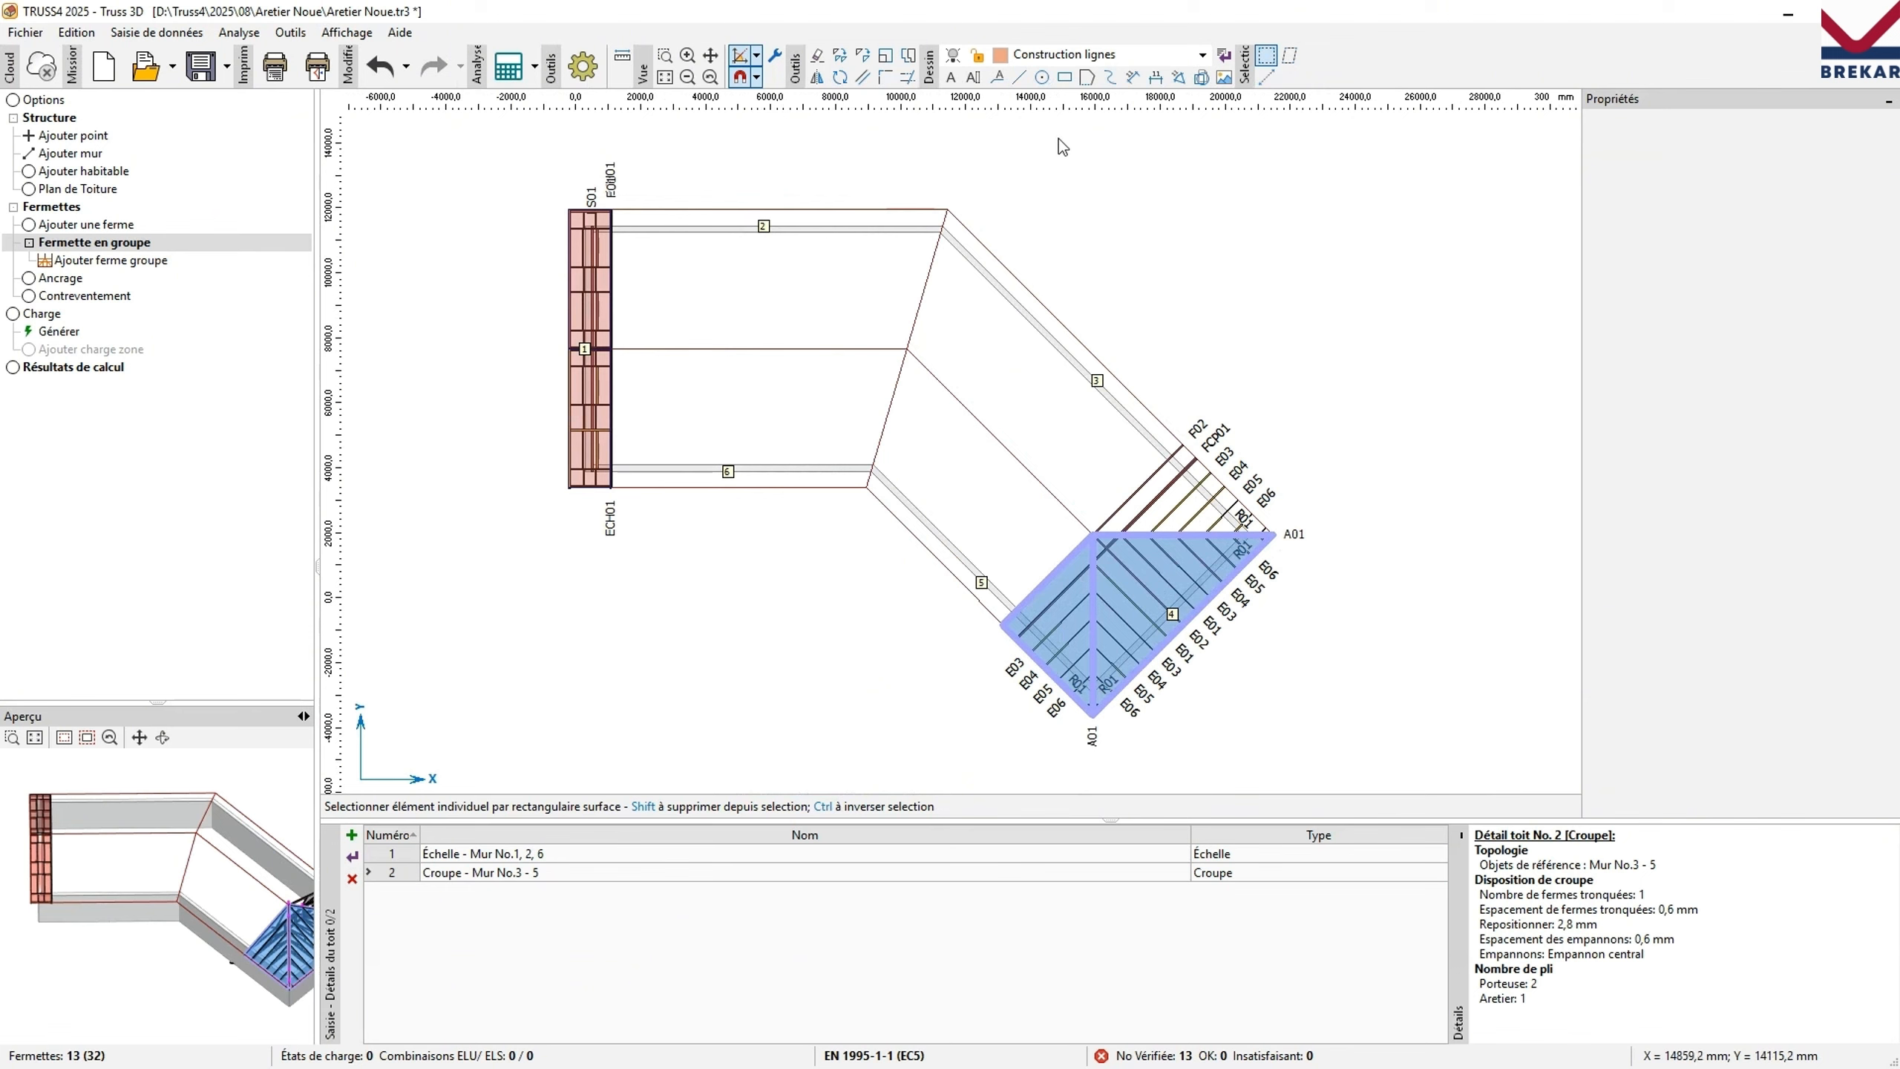
{"action": "left_click", "coordinate": [83, 225]}
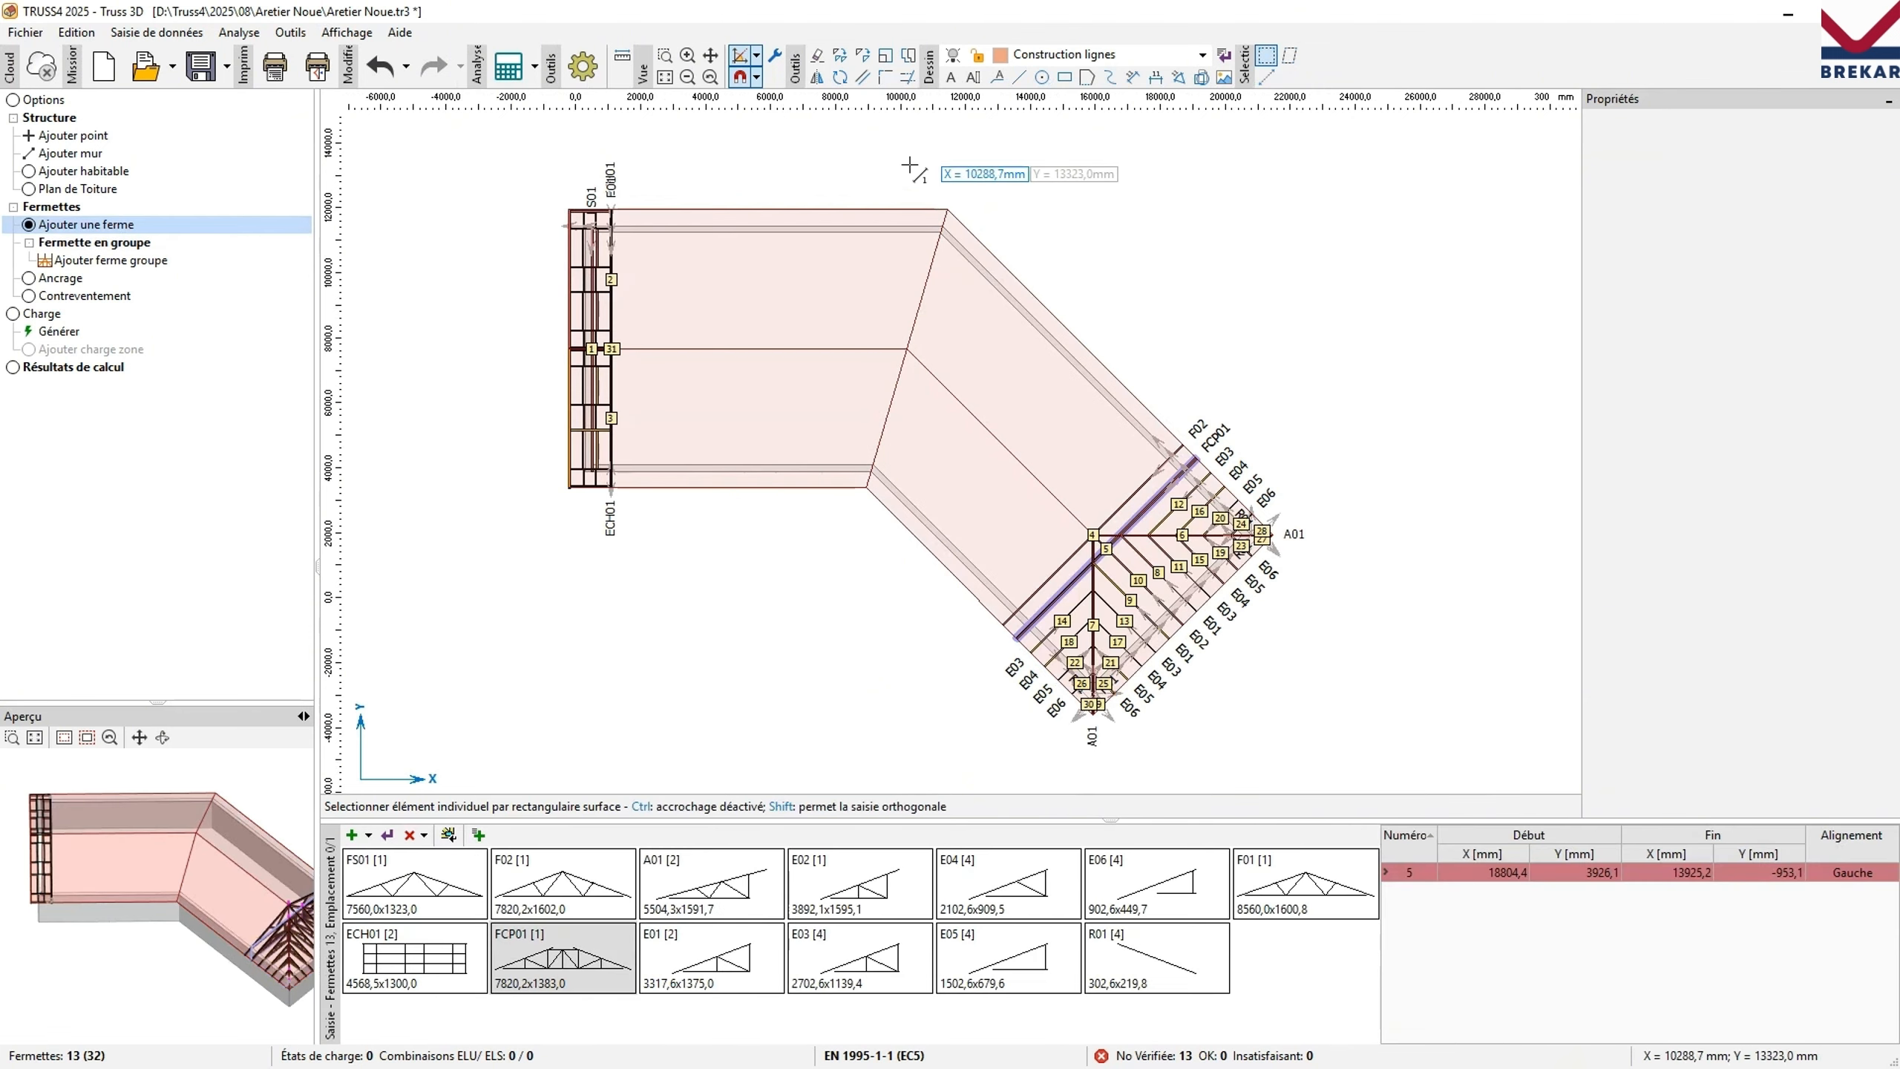
{"action": "scroll", "coordinate": [954, 220], "scroll_direction": "up", "scroll_amount": 12}
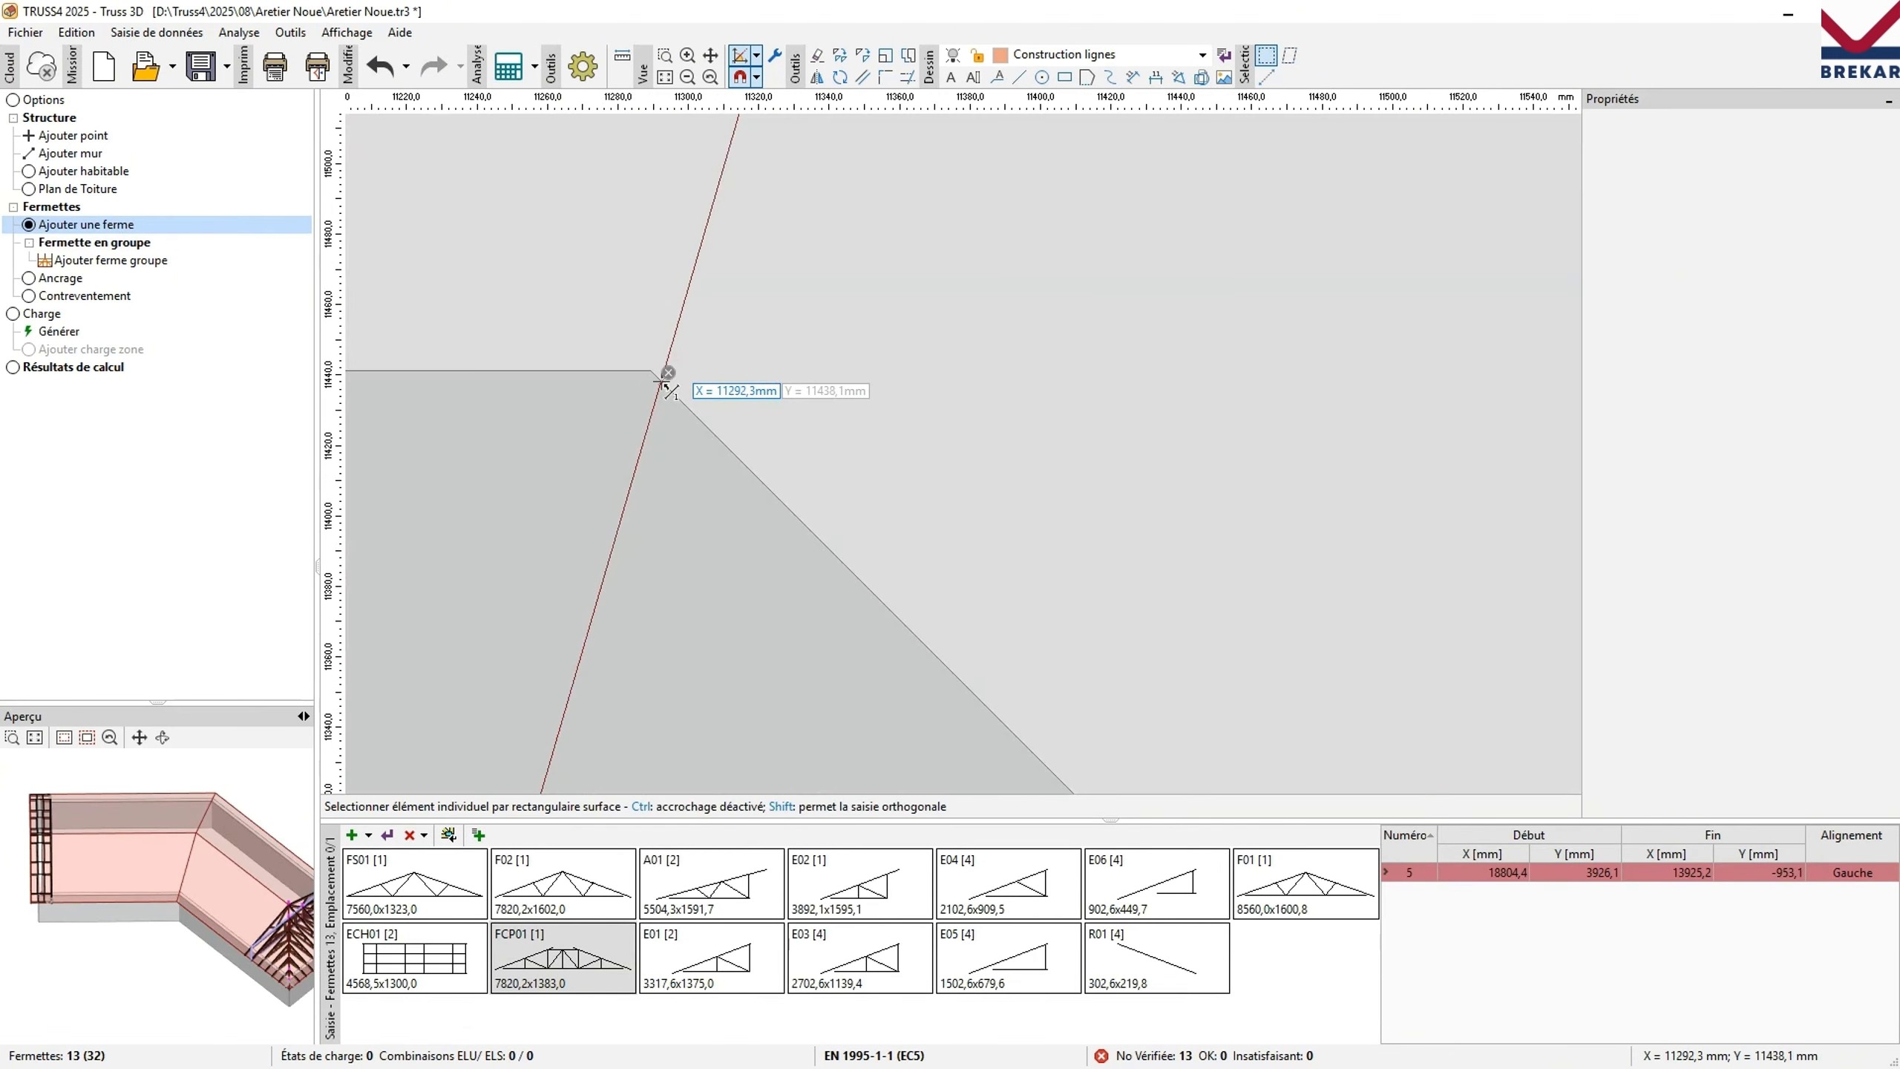
{"action": "left_click", "coordinate": [663, 377]}
{"action": "scroll", "coordinate": [890, 199], "scroll_direction": "down", "scroll_amount": 10}
{"action": "scroll", "coordinate": [747, 389], "scroll_direction": "up", "scroll_amount": 12}
{"action": "left_click", "coordinate": [749, 231]}
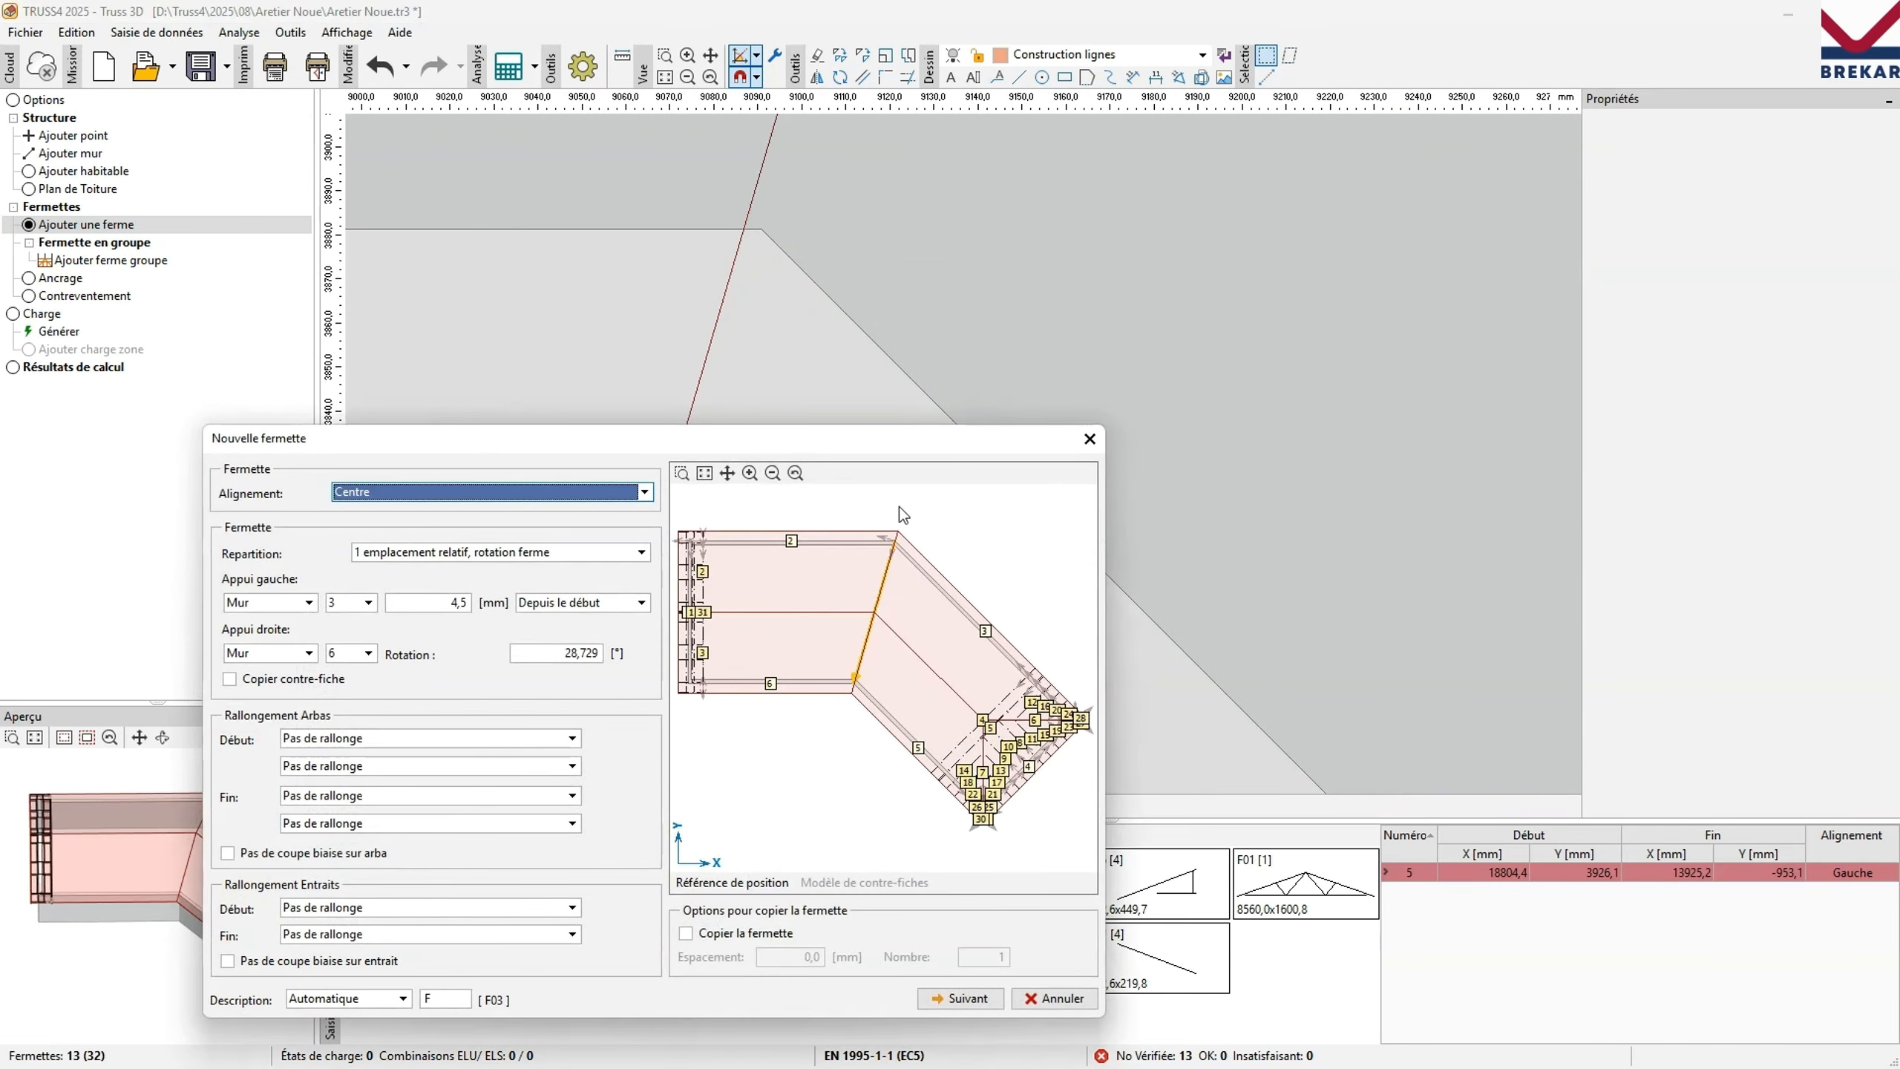
{"action": "scroll", "coordinate": [878, 627], "scroll_direction": "up", "scroll_amount": 3}
{"action": "left_click", "coordinate": [441, 997]}
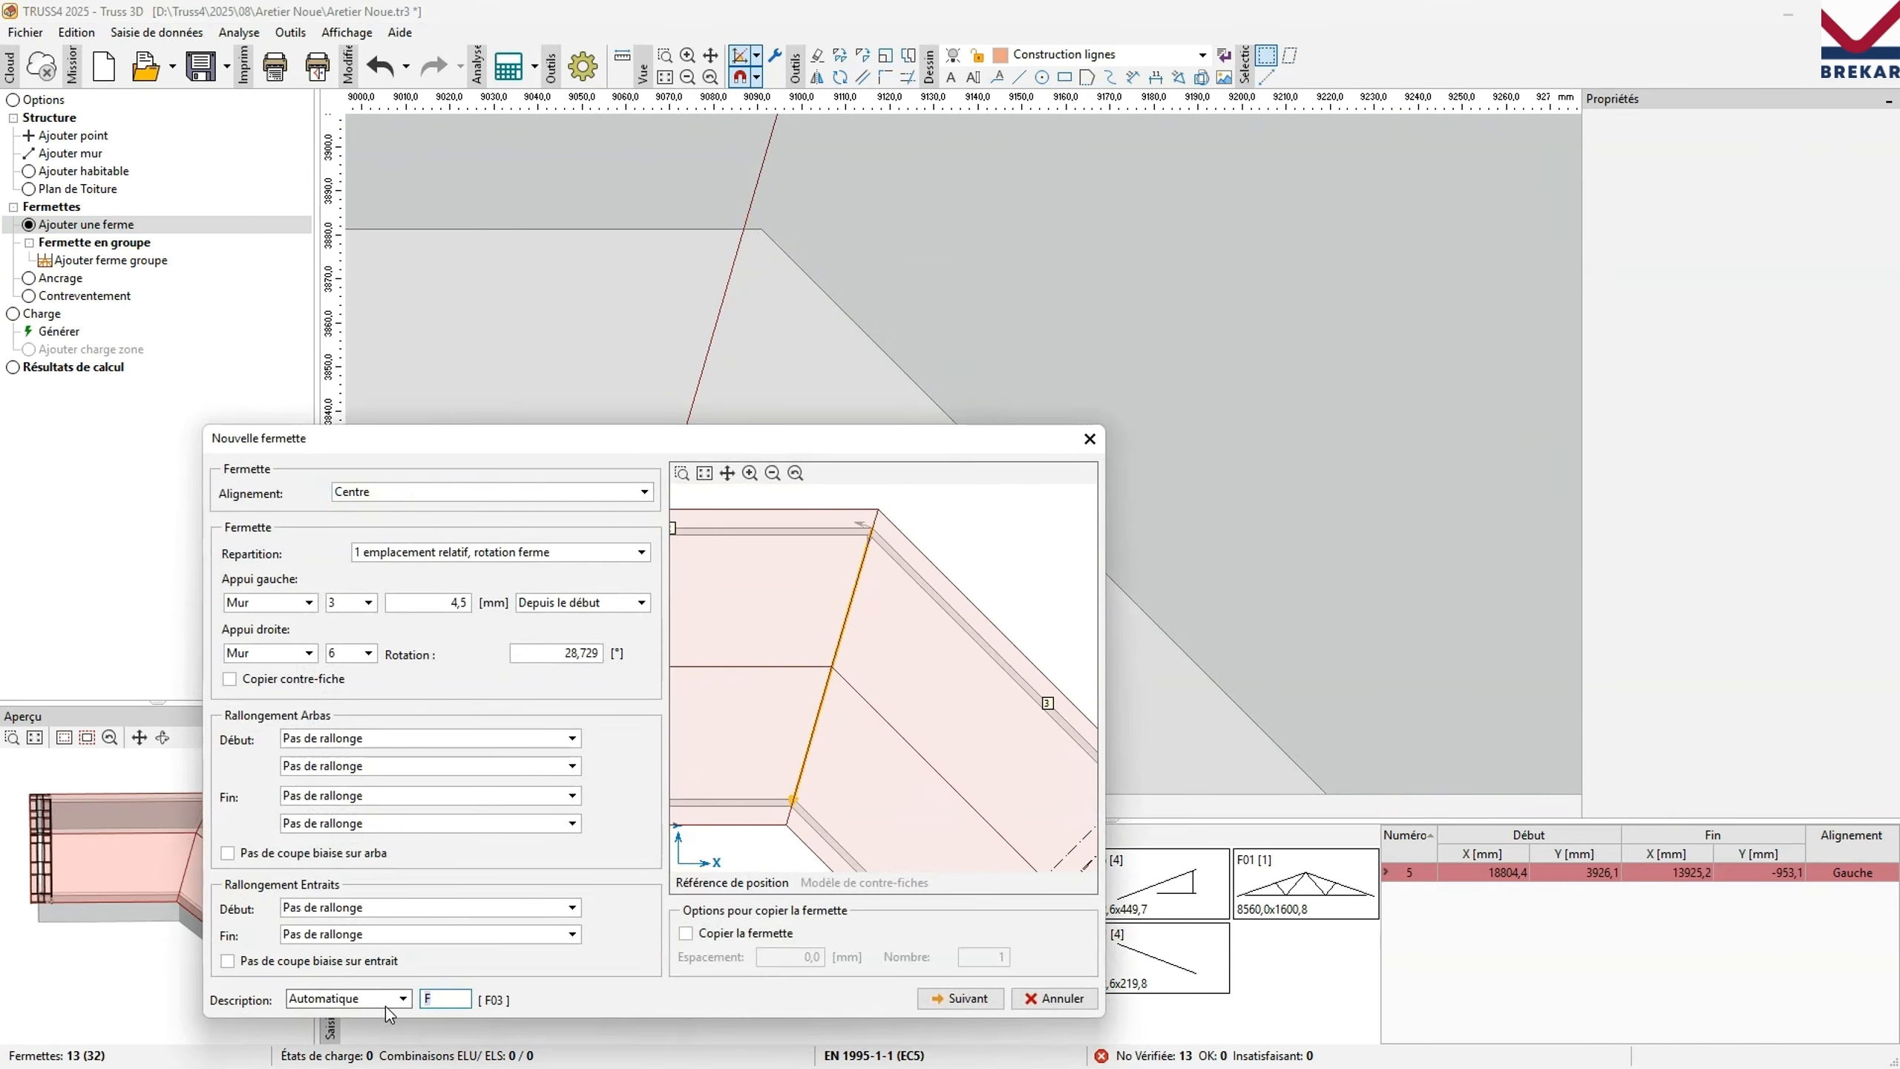
{"action": "type", "text": "AN"}
{"action": "key", "text": "Return"}
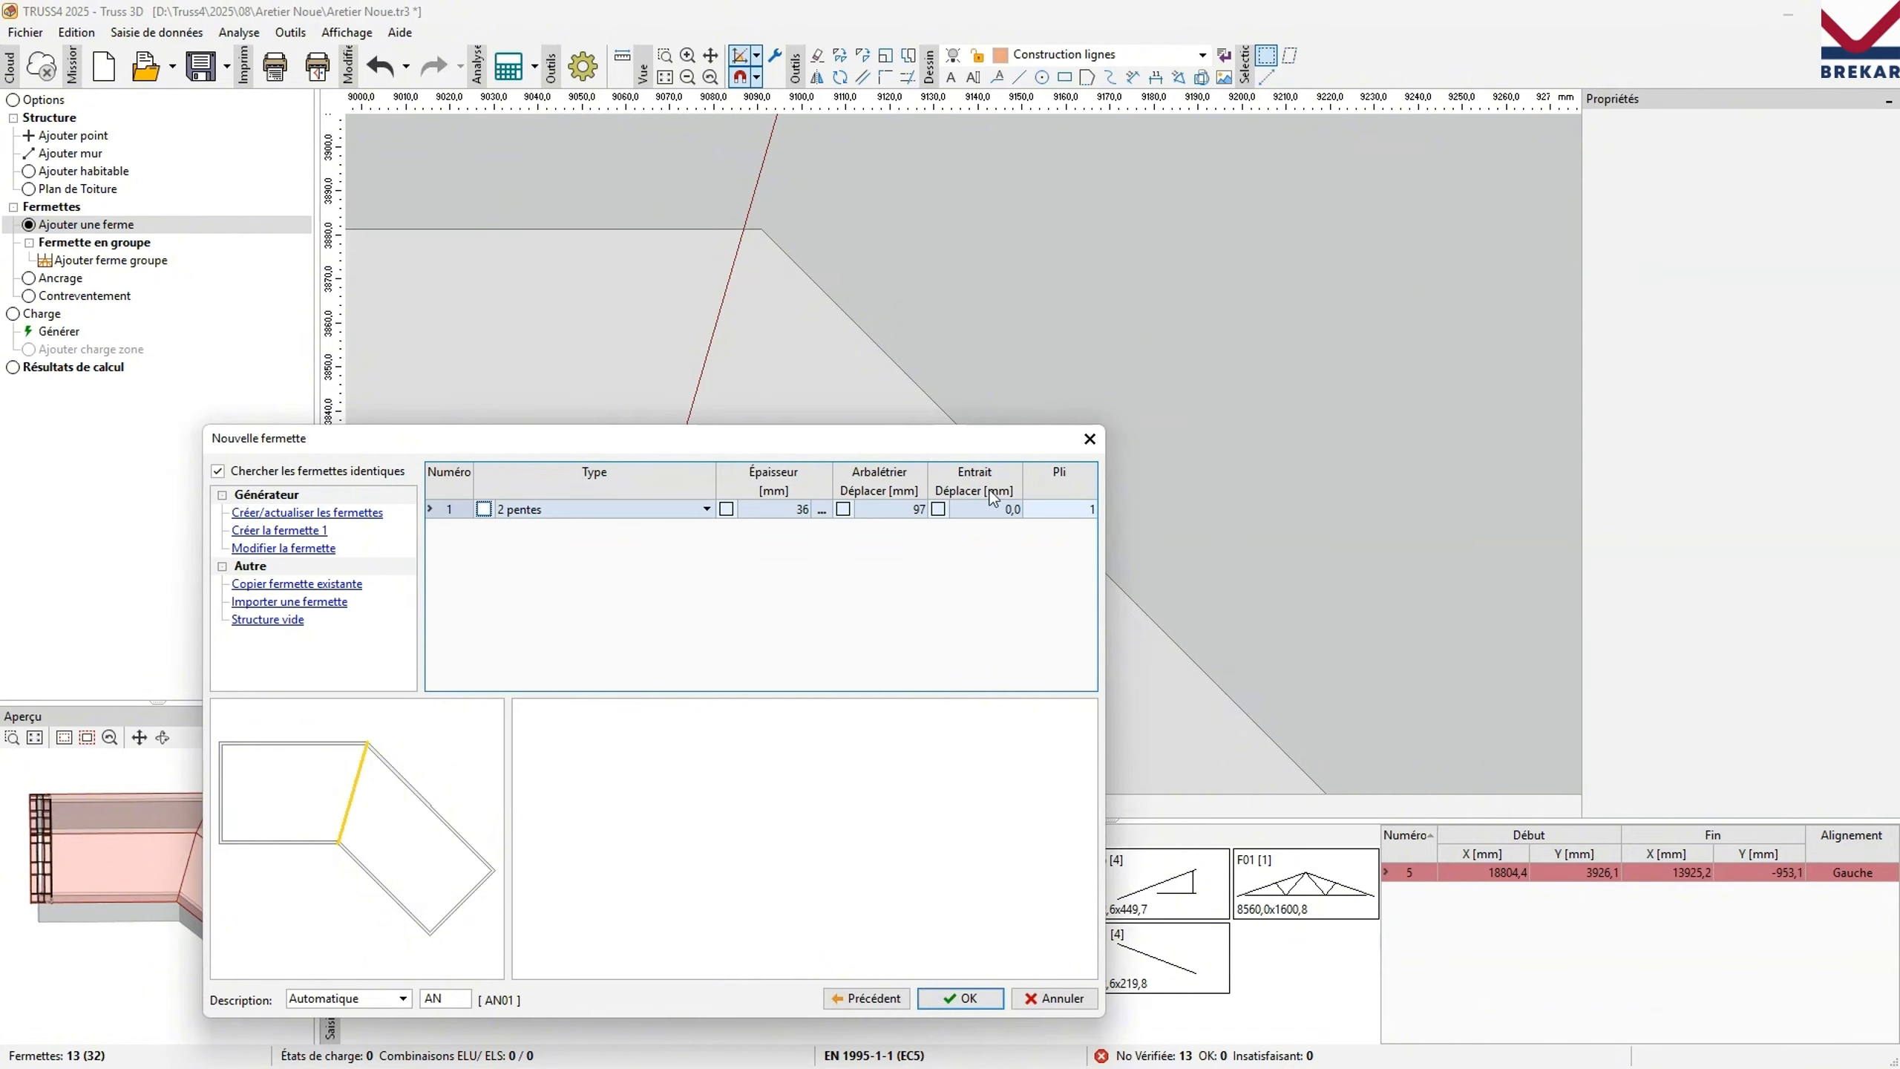
Set the hip/valley truss to 2 plies and generate its structure.
{"action": "left_click", "coordinate": [1084, 506]}
{"action": "type", "text": "2"}
{"action": "left_click", "coordinate": [361, 495]}
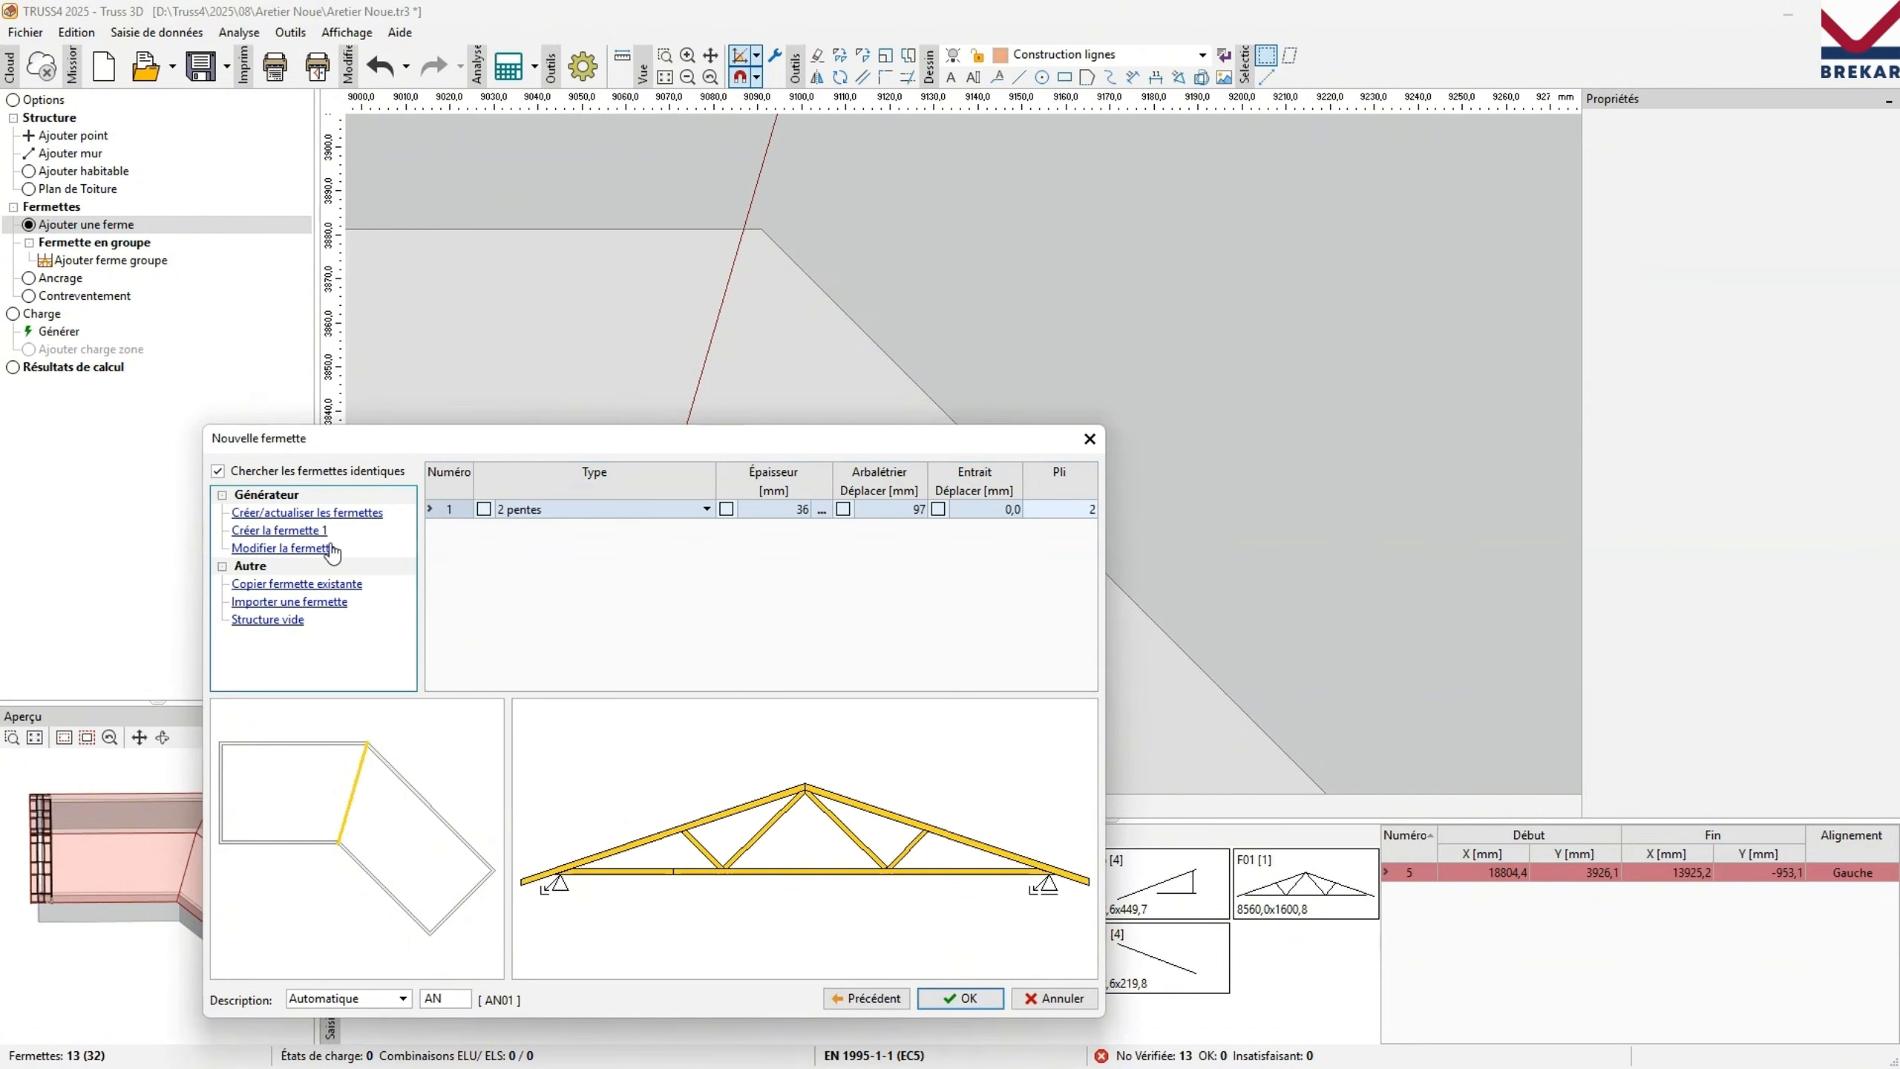
Change the hip/valley truss to the basic layout with eight diagonal webs and no central post, and insert it.
{"action": "left_click", "coordinate": [329, 549]}
{"action": "left_click", "coordinate": [650, 572]}
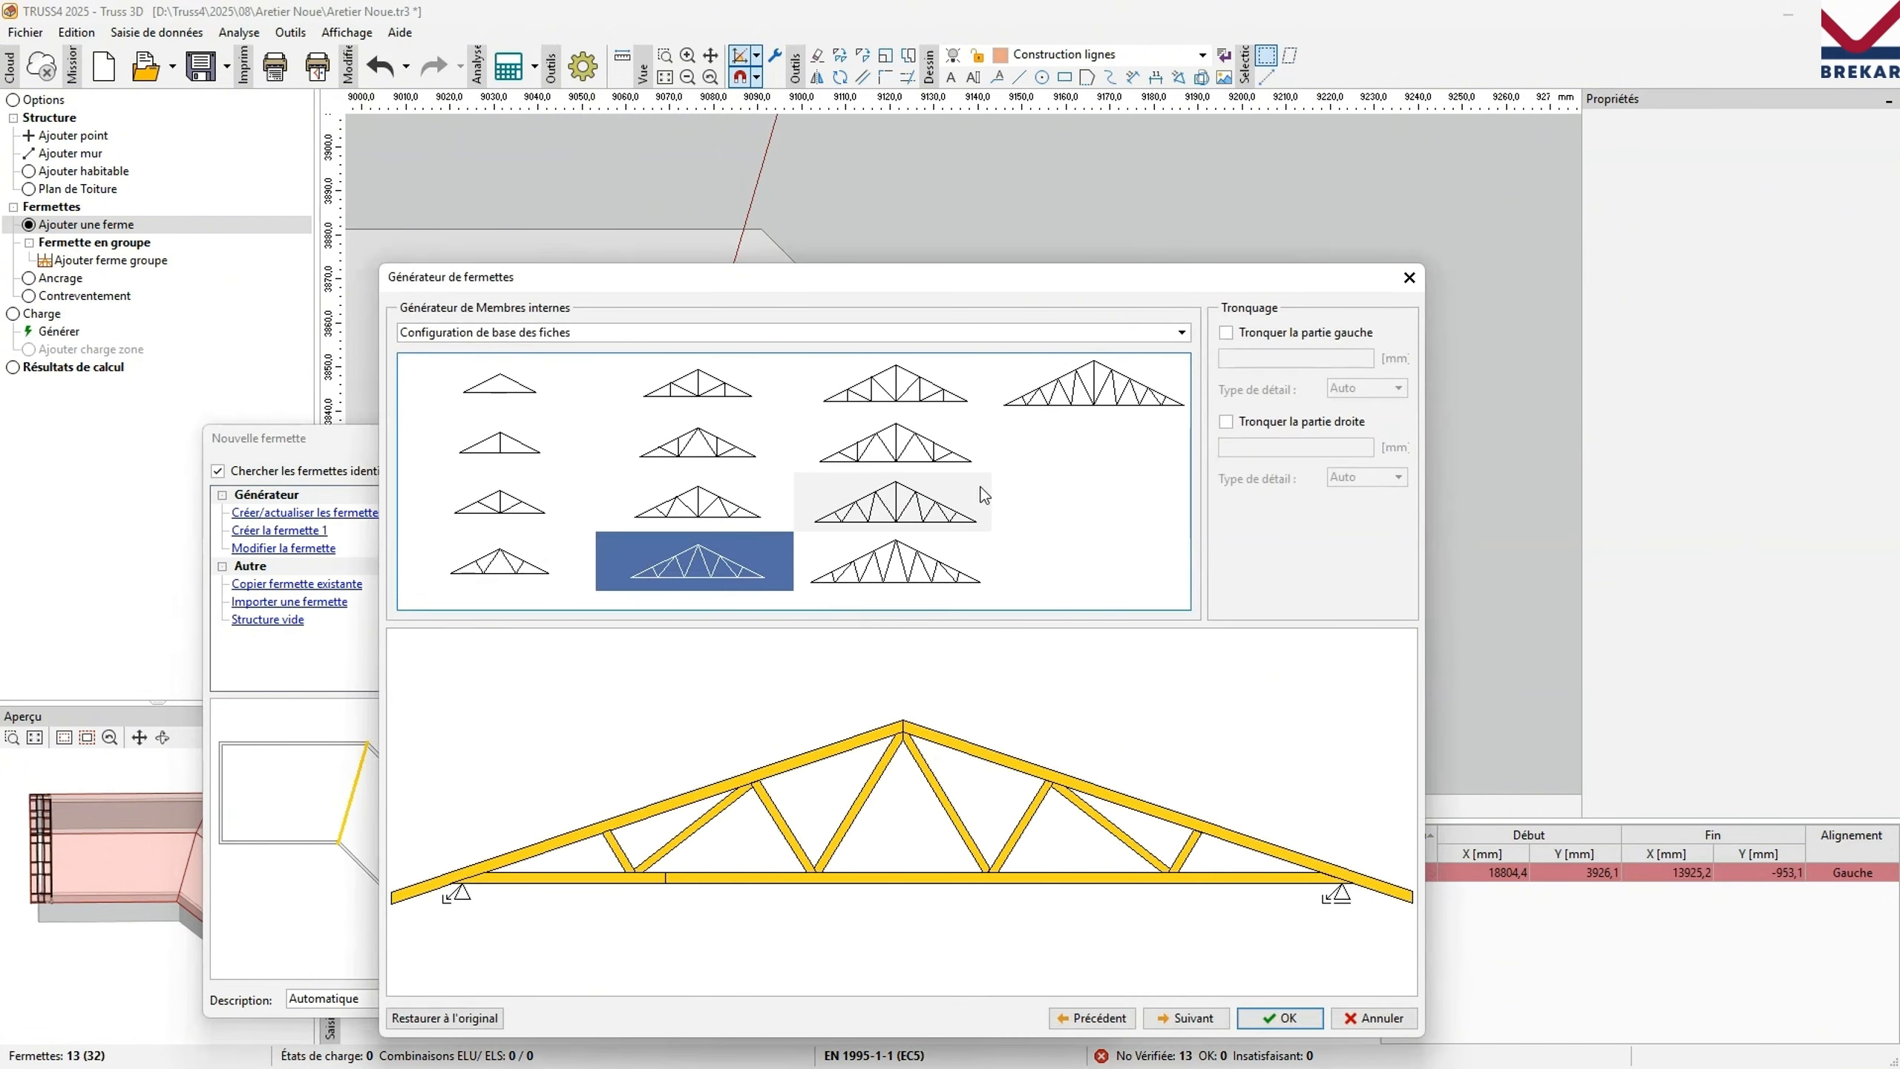
{"action": "left_click", "coordinate": [894, 394]}
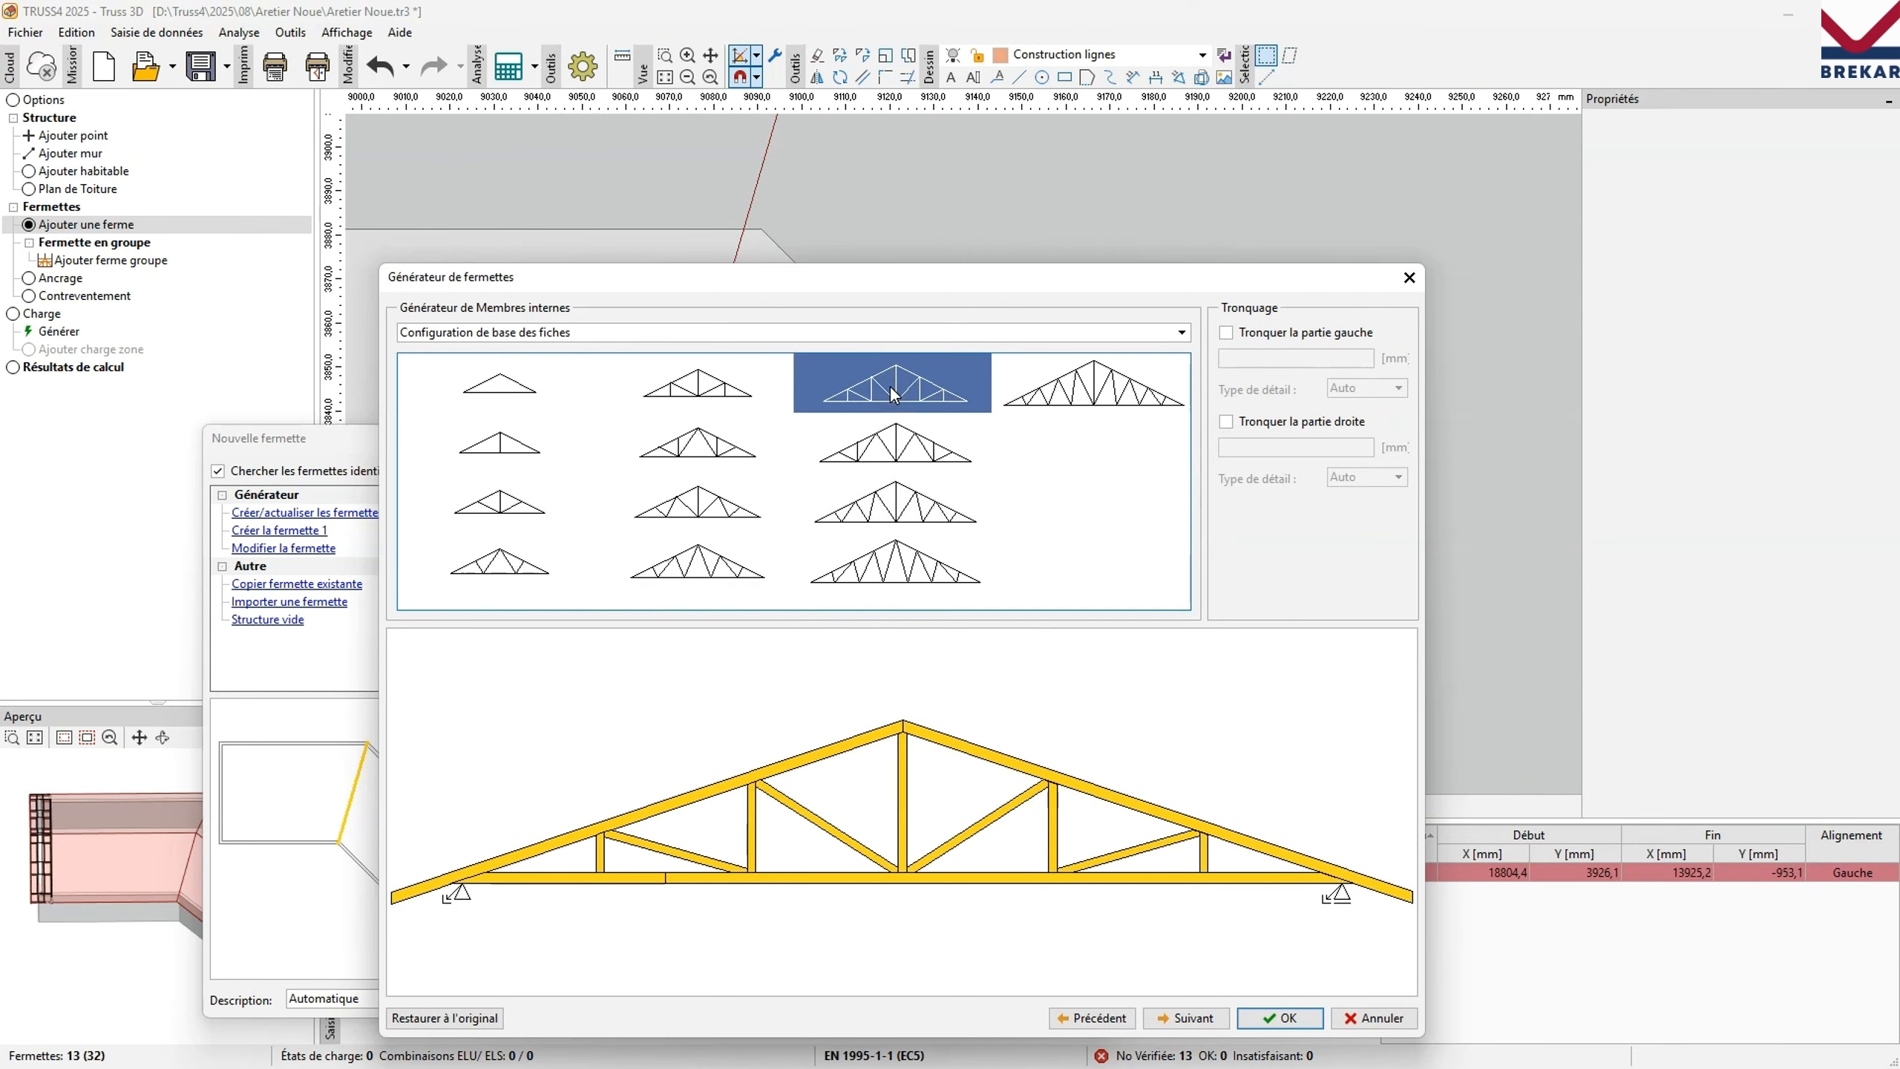
{"action": "left_click", "coordinate": [729, 566]}
{"action": "middle_click", "coordinate": [1243, 660]}
{"action": "middle_click", "coordinate": [1243, 660]}
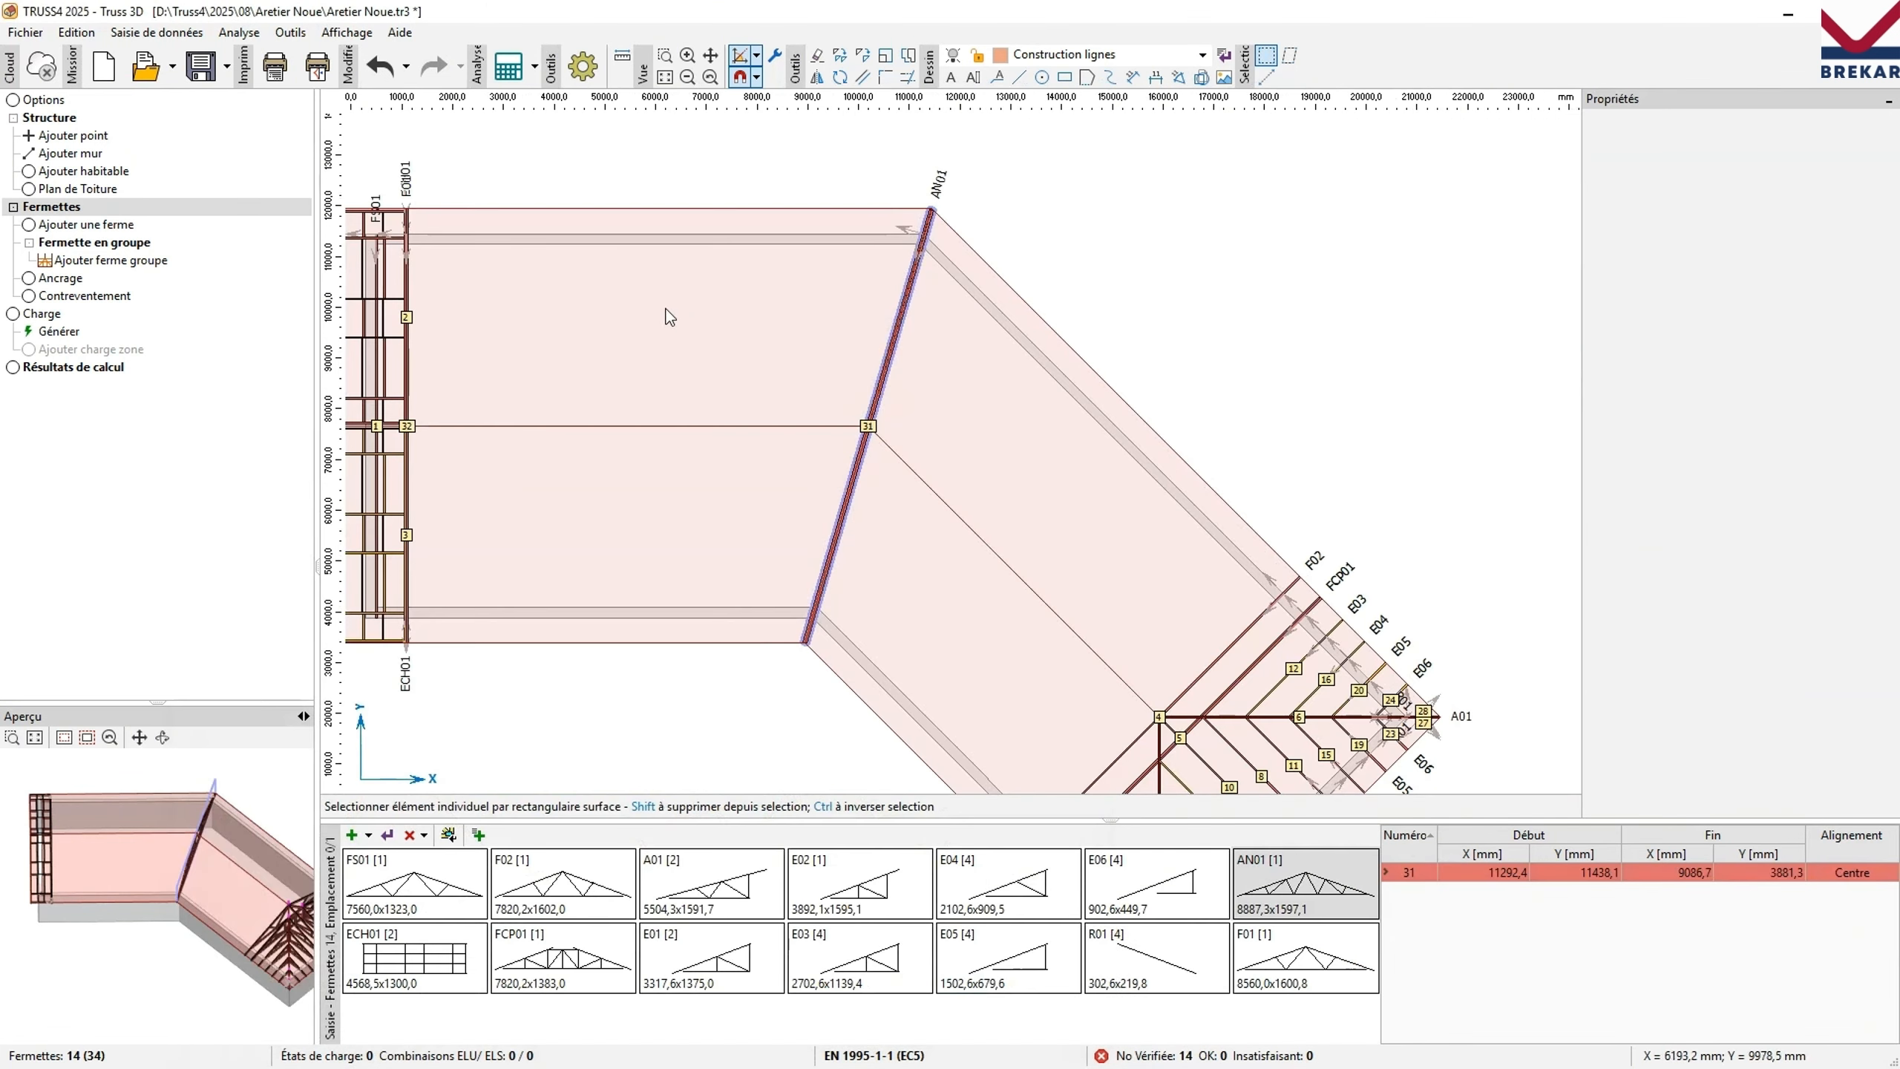
Copy the F01 truss beside the gable ladder group in parallel ten times at 600 mm spacing towards the hip/valley truss.
{"action": "middle_click_drag", "start_coordinate": [680, 313], "coordinate": [744, 313]}
{"action": "middle_click_drag", "start_coordinate": [813, 258], "coordinate": [799, 219]}
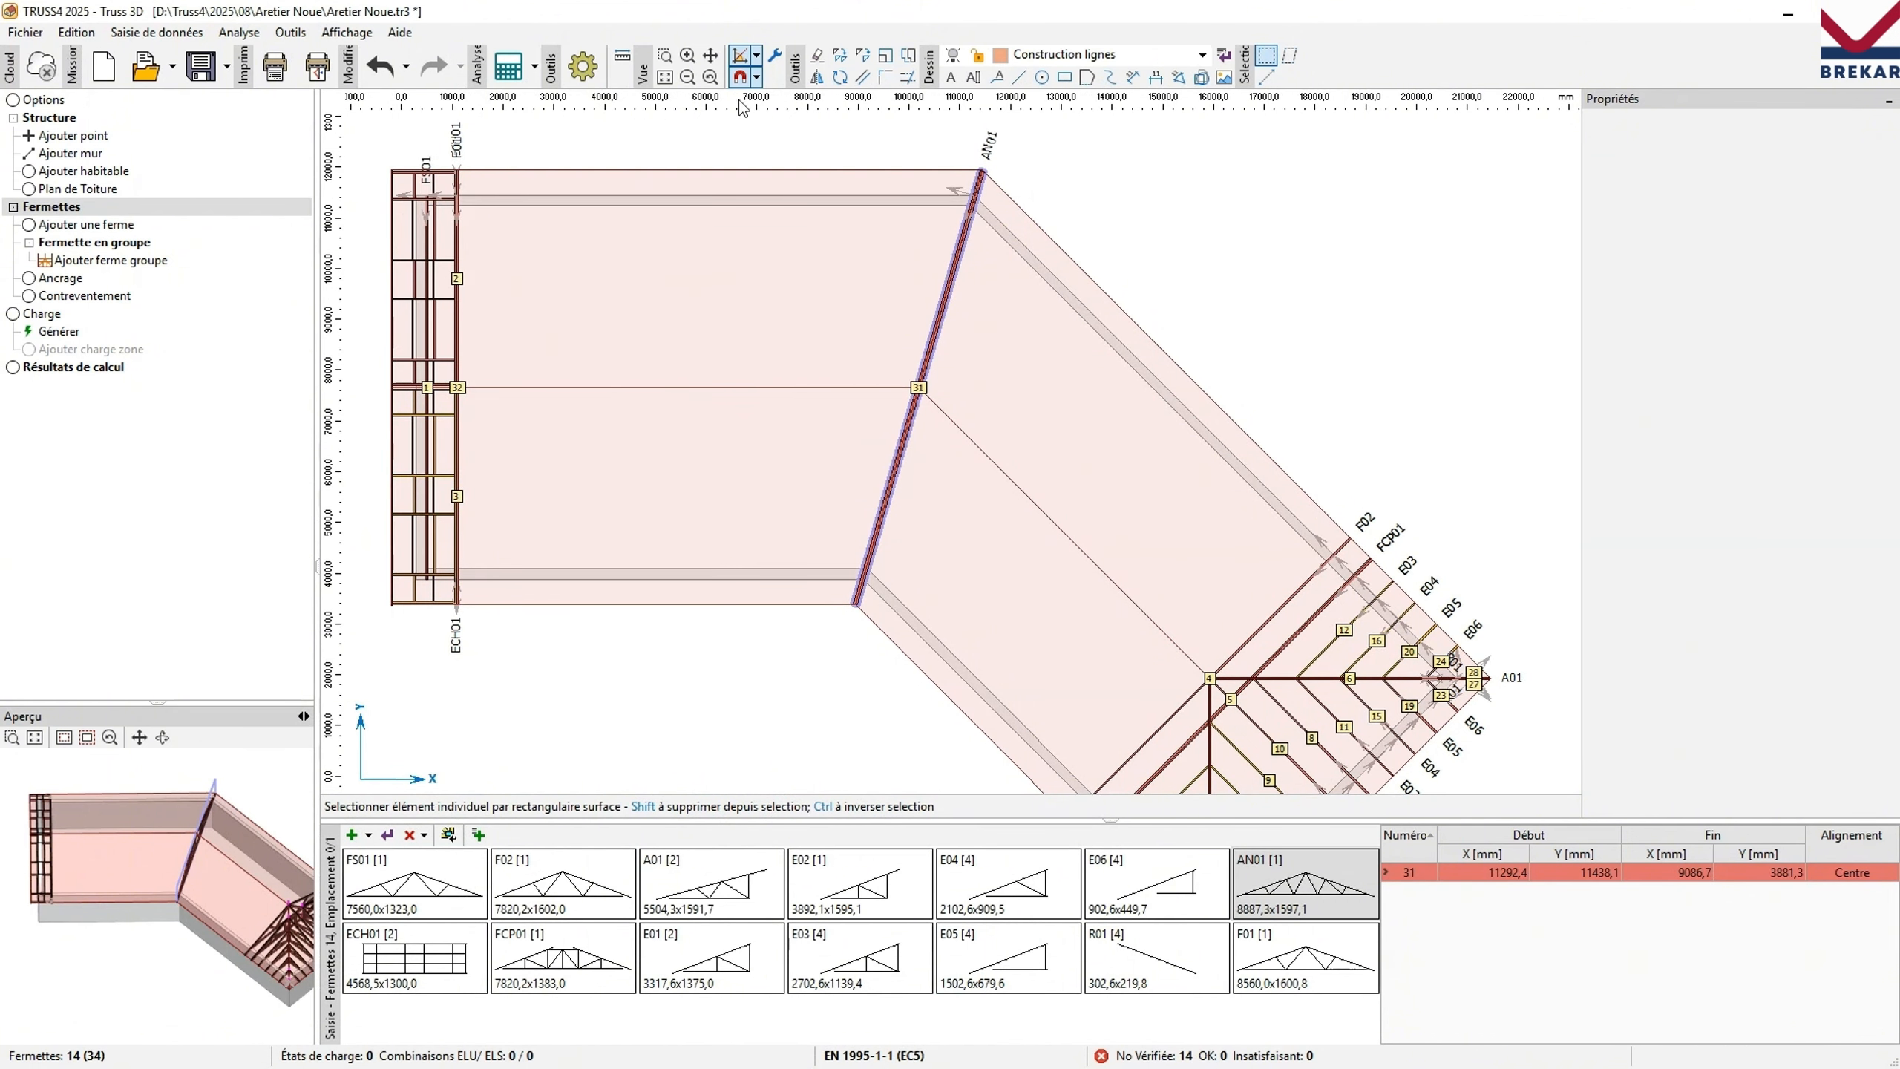
{"action": "left_click", "coordinate": [862, 76]}
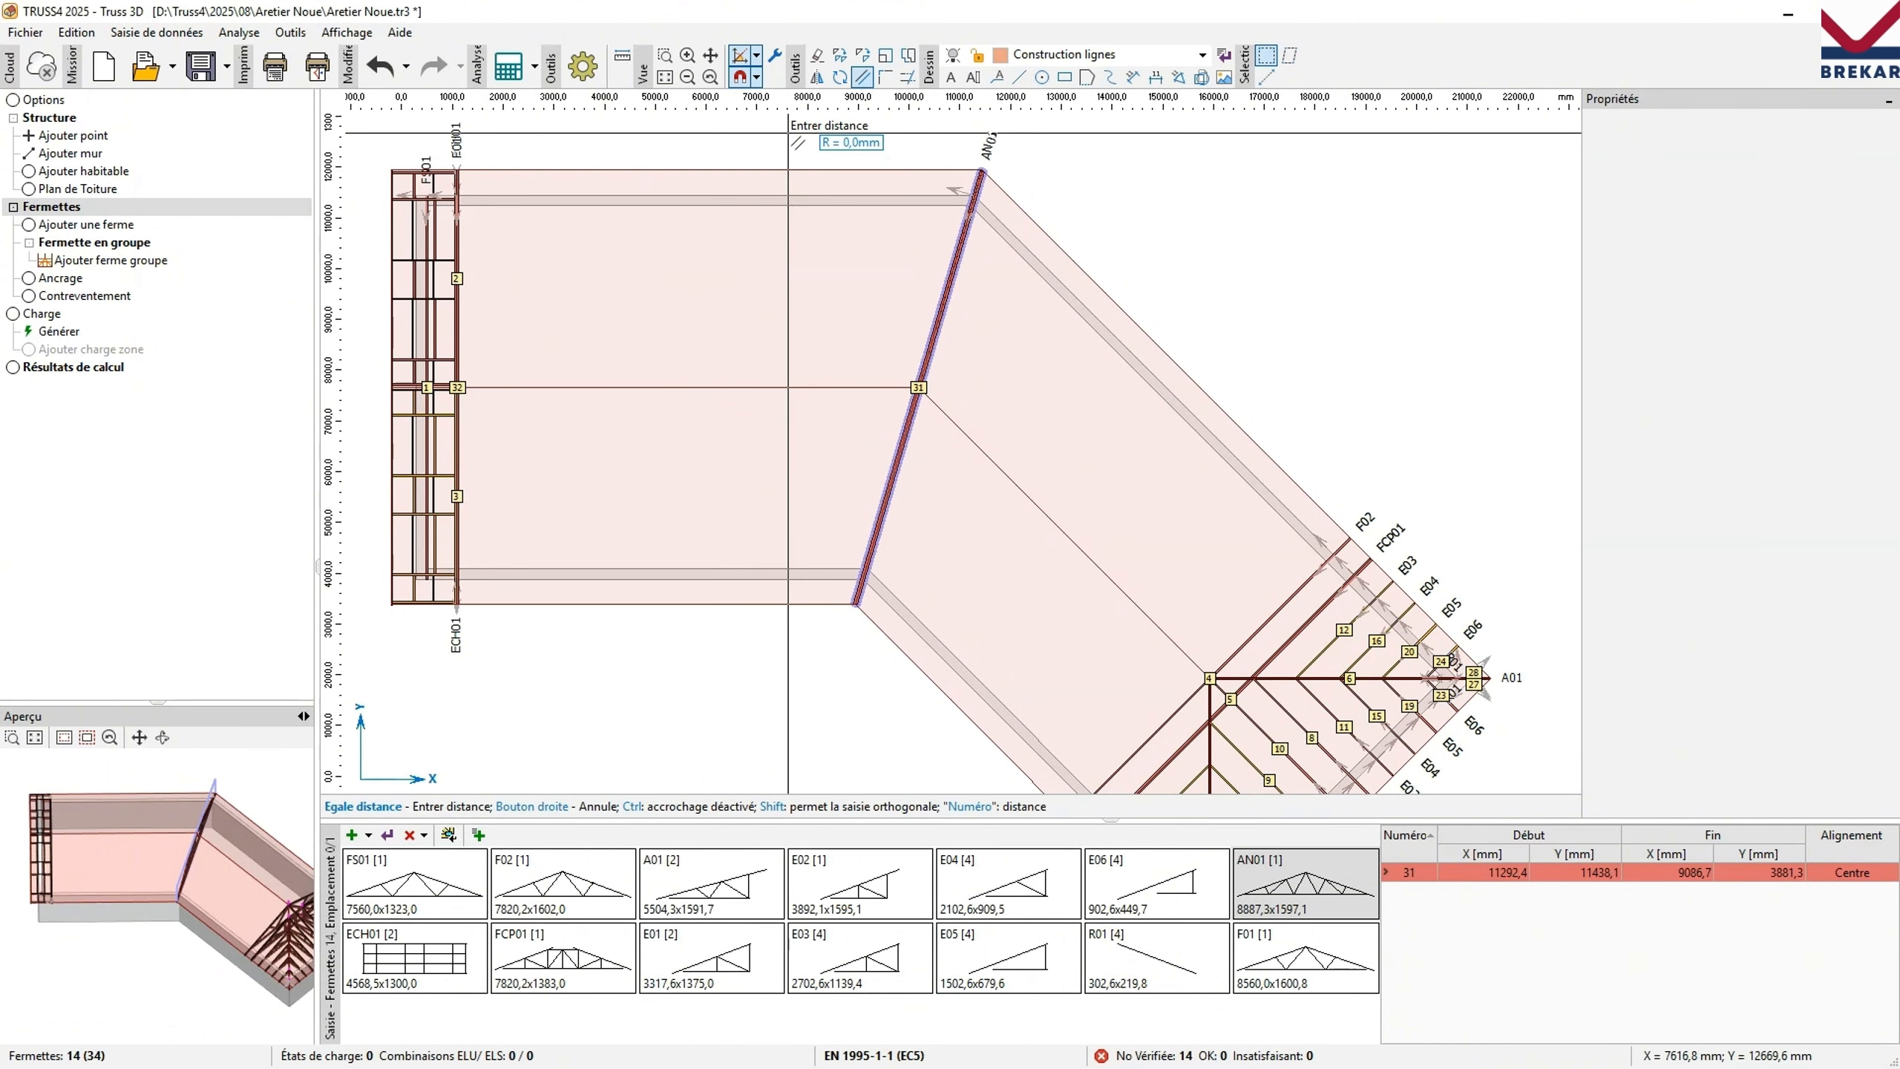
{"action": "key", "text": "Return"}
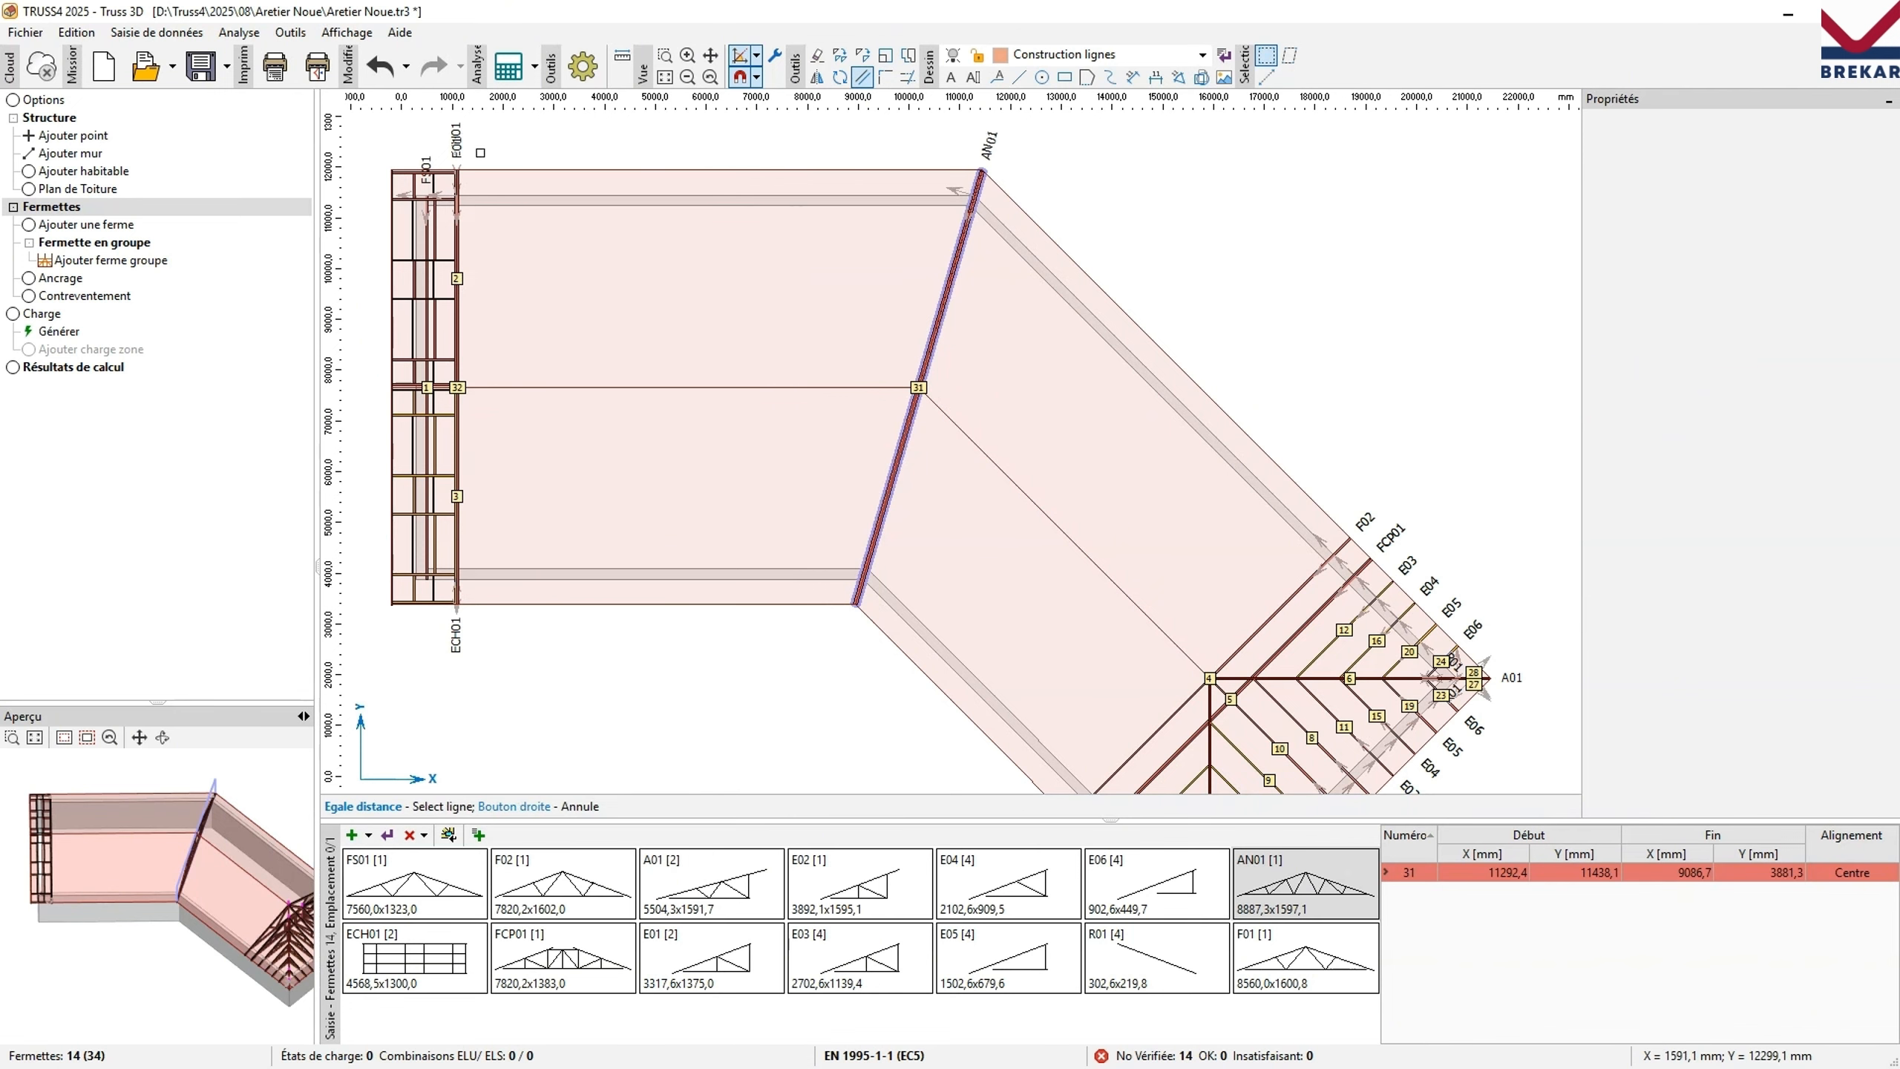
{"action": "scroll", "coordinate": [479, 173], "scroll_direction": "up", "scroll_amount": 5}
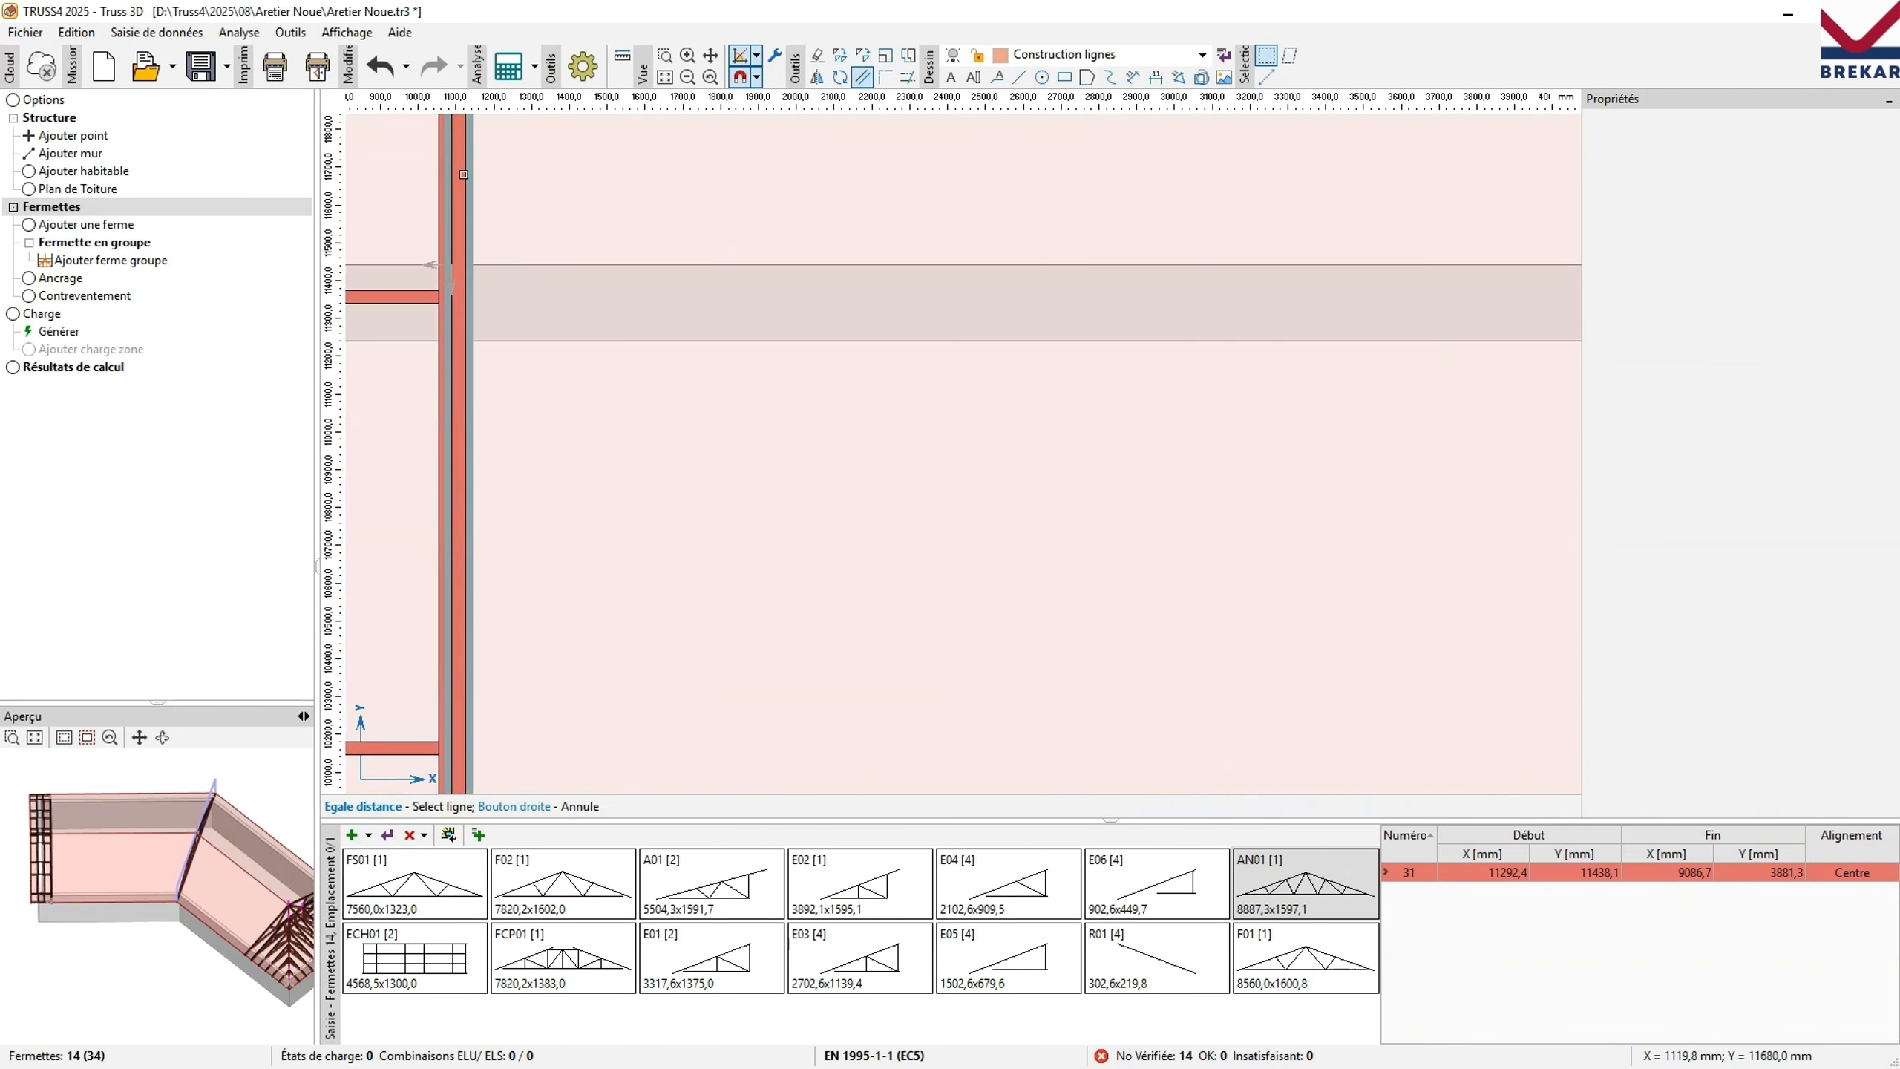
{"action": "left_click", "coordinate": [463, 174]}
{"action": "scroll", "coordinate": [552, 247], "scroll_direction": "down", "scroll_amount": 5}
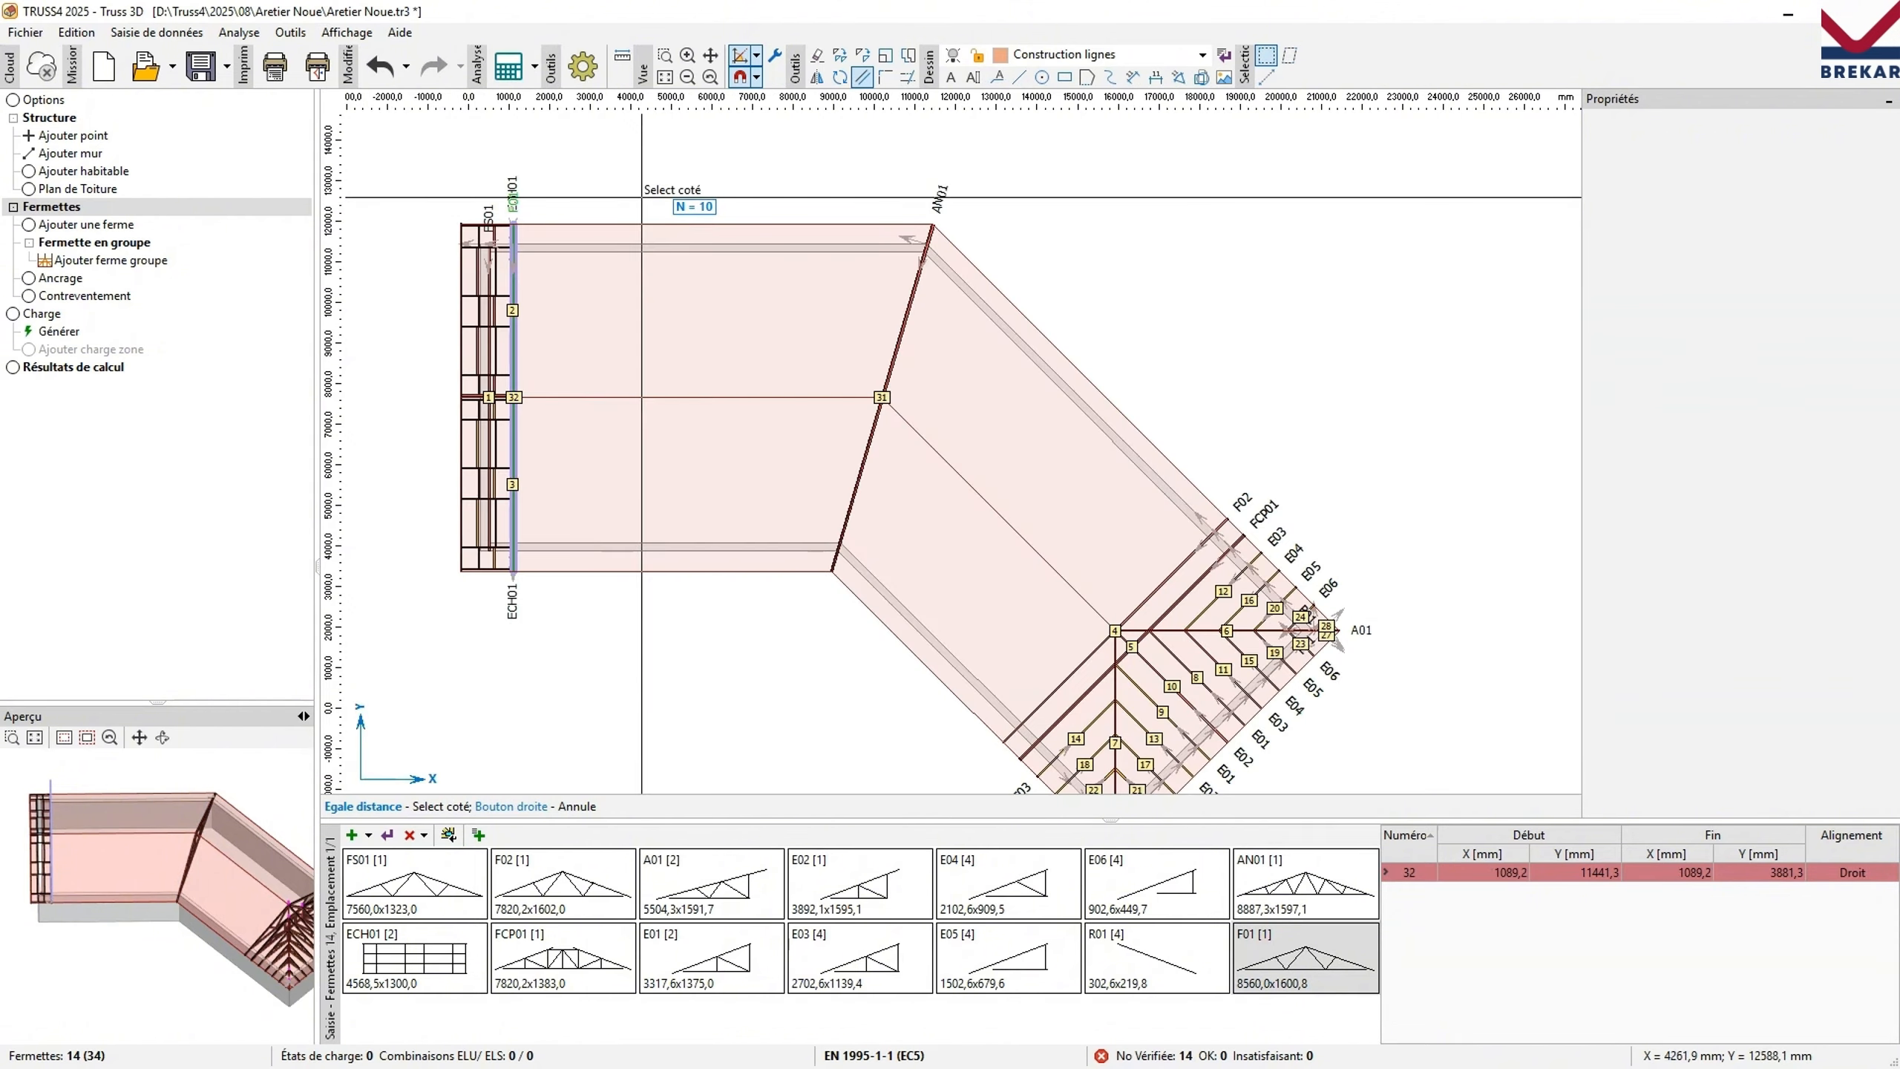
{"action": "left_click", "coordinate": [642, 197]}
{"action": "scroll", "coordinate": [755, 263], "scroll_direction": "up", "scroll_amount": 3}
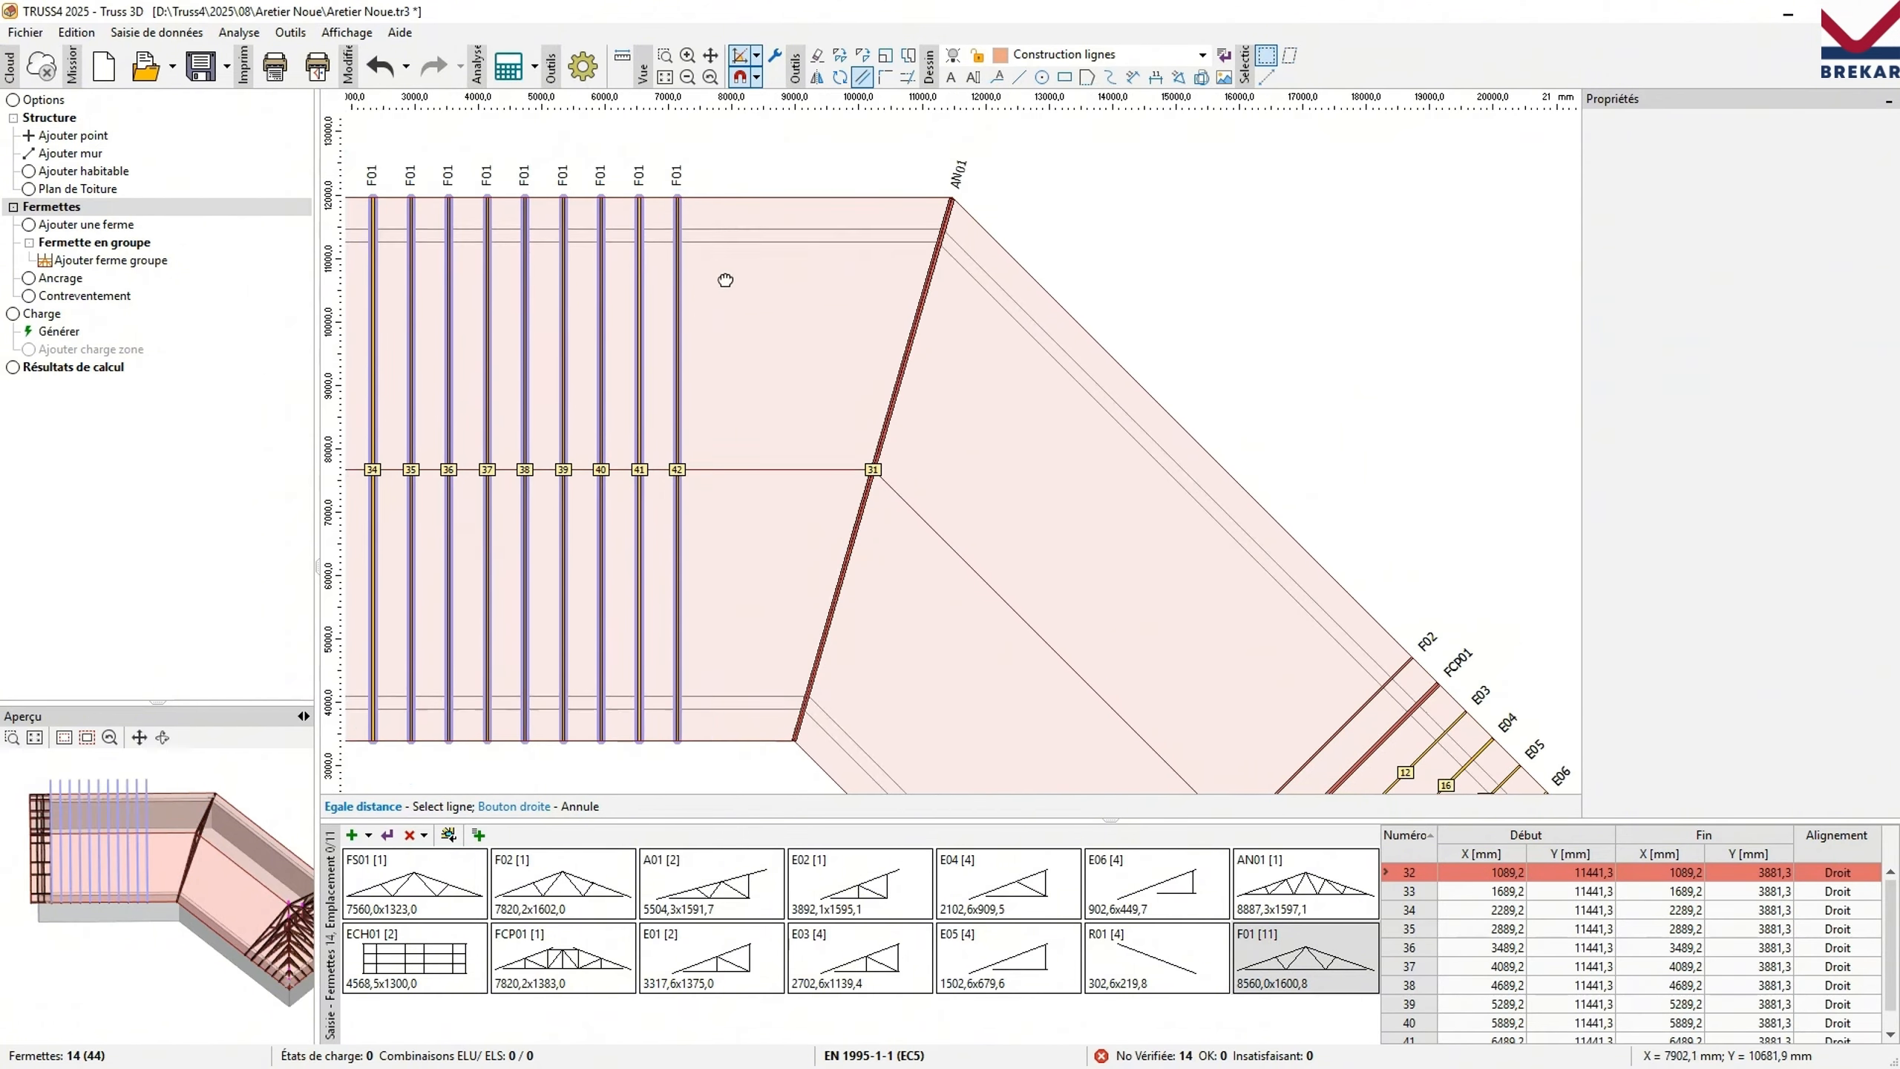
Add three more parallel F01 copies at 600 mm spacing, up to the inner corner at the hip/valley truss.
{"action": "left_click", "coordinate": [675, 285]}
{"action": "left_click", "coordinate": [736, 285]}
{"action": "left_click", "coordinate": [715, 290]}
{"action": "left_click", "coordinate": [763, 295]}
{"action": "left_click", "coordinate": [752, 298]}
{"action": "left_click", "coordinate": [795, 303]}
{"action": "right_click", "coordinate": [809, 337]}
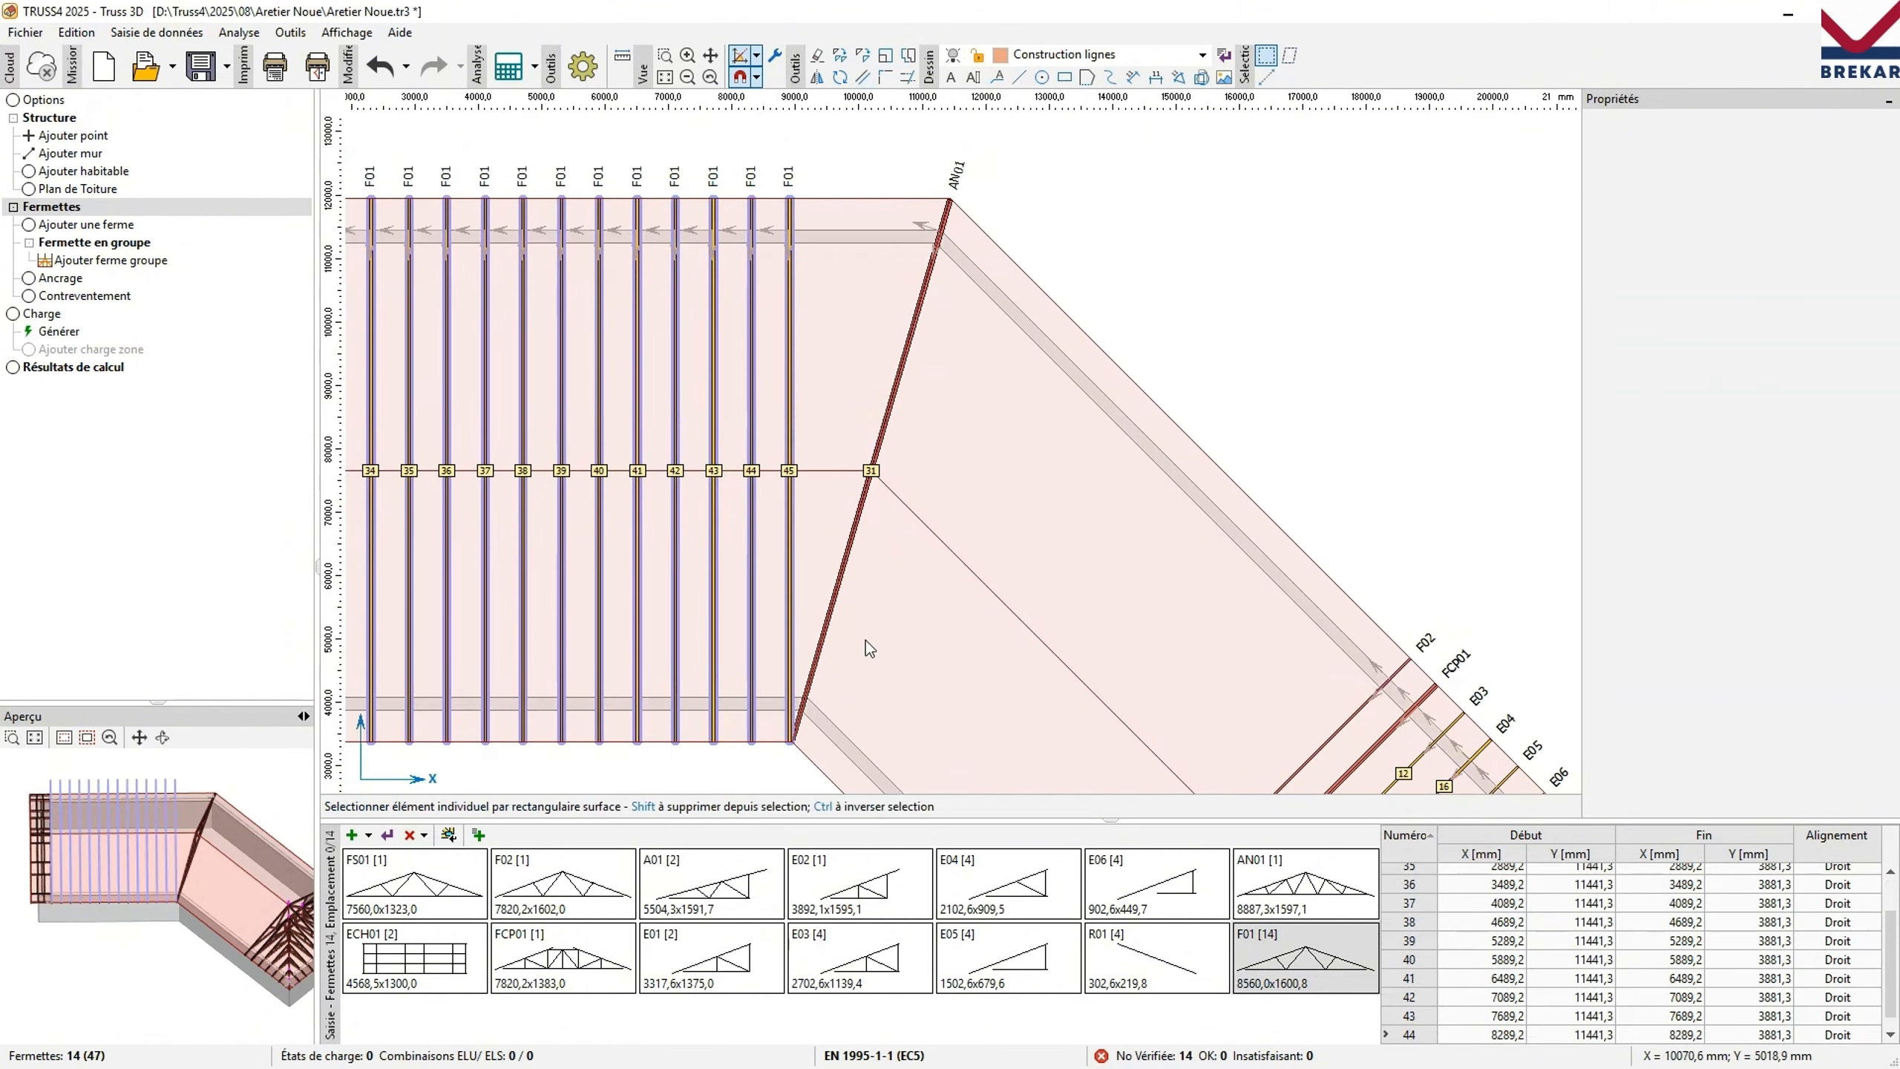
Move the last F01 truss about 31 mm back from the hip/valley truss at the inner corner.
{"action": "middle_click_drag", "start_coordinate": [867, 645], "coordinate": [868, 325]}
{"action": "scroll", "coordinate": [764, 442], "scroll_direction": "up", "scroll_amount": 5}
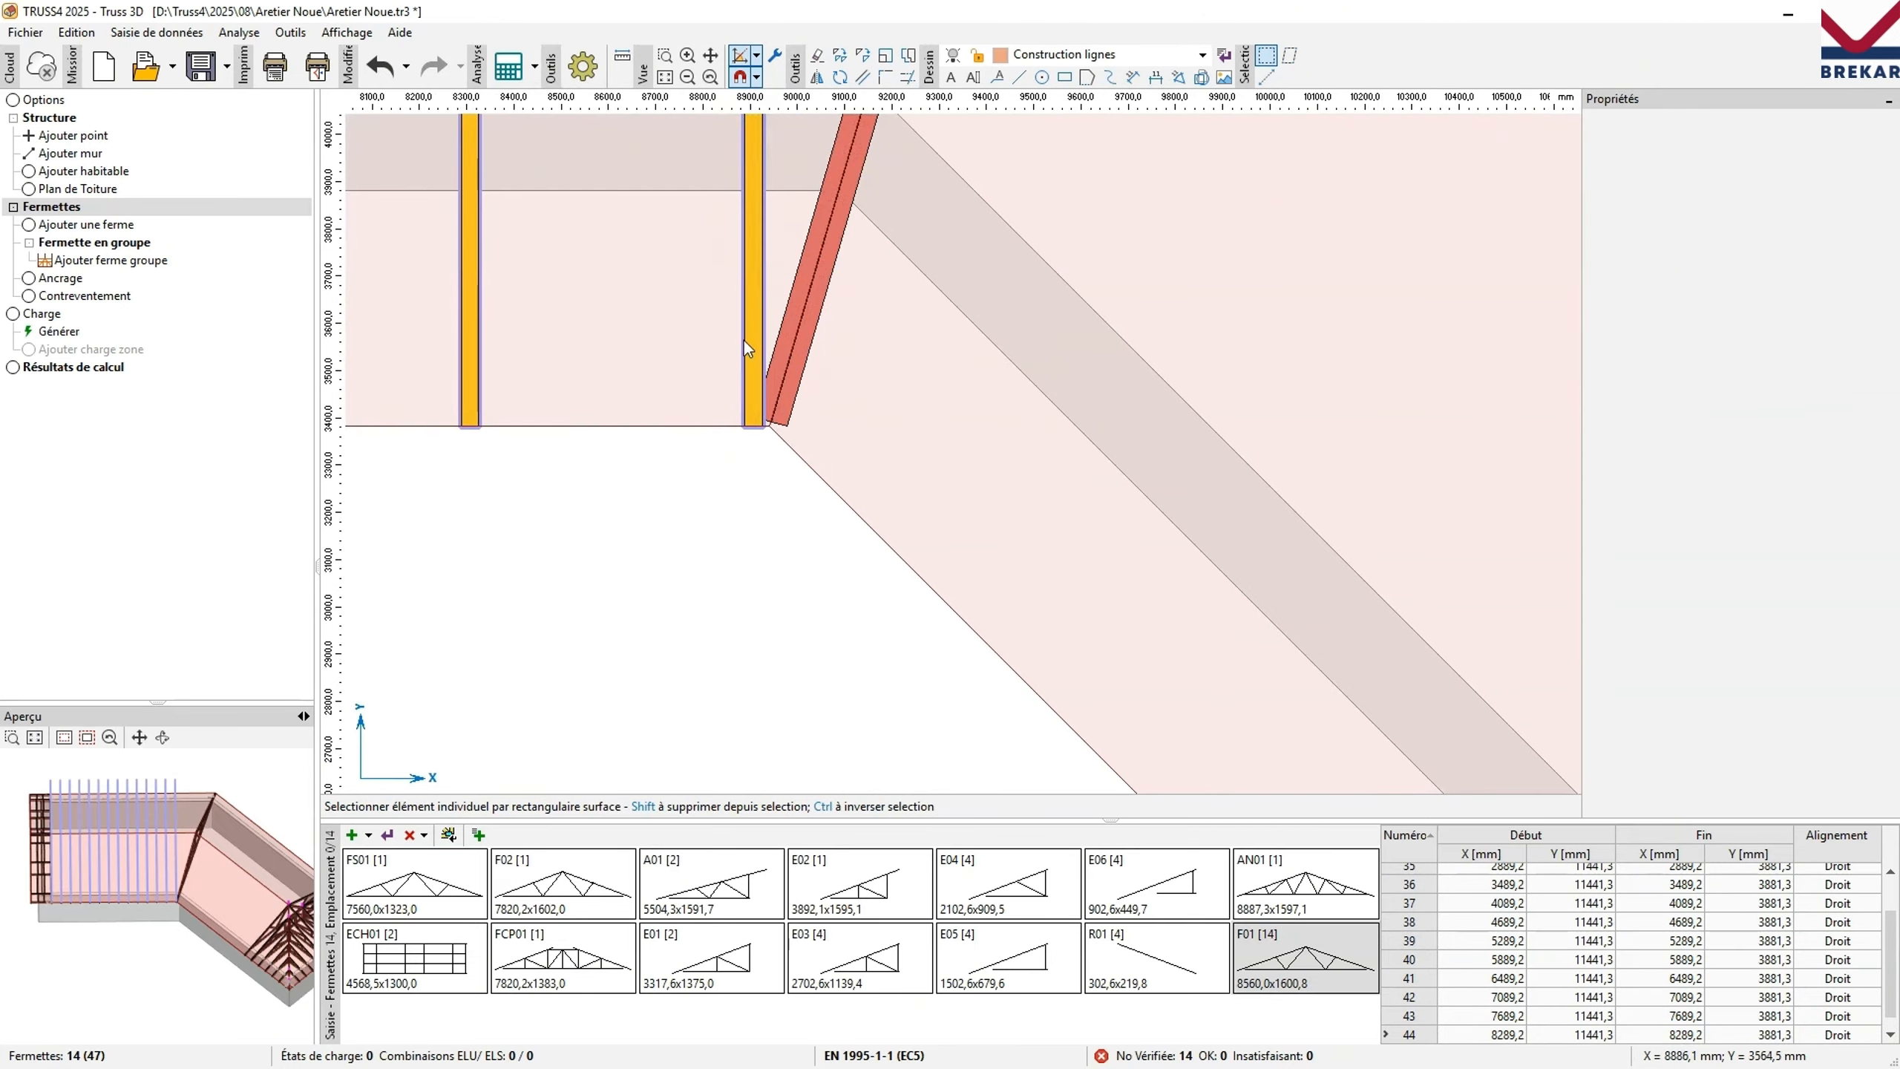
{"action": "scroll", "coordinate": [746, 342], "scroll_direction": "up", "scroll_amount": 2}
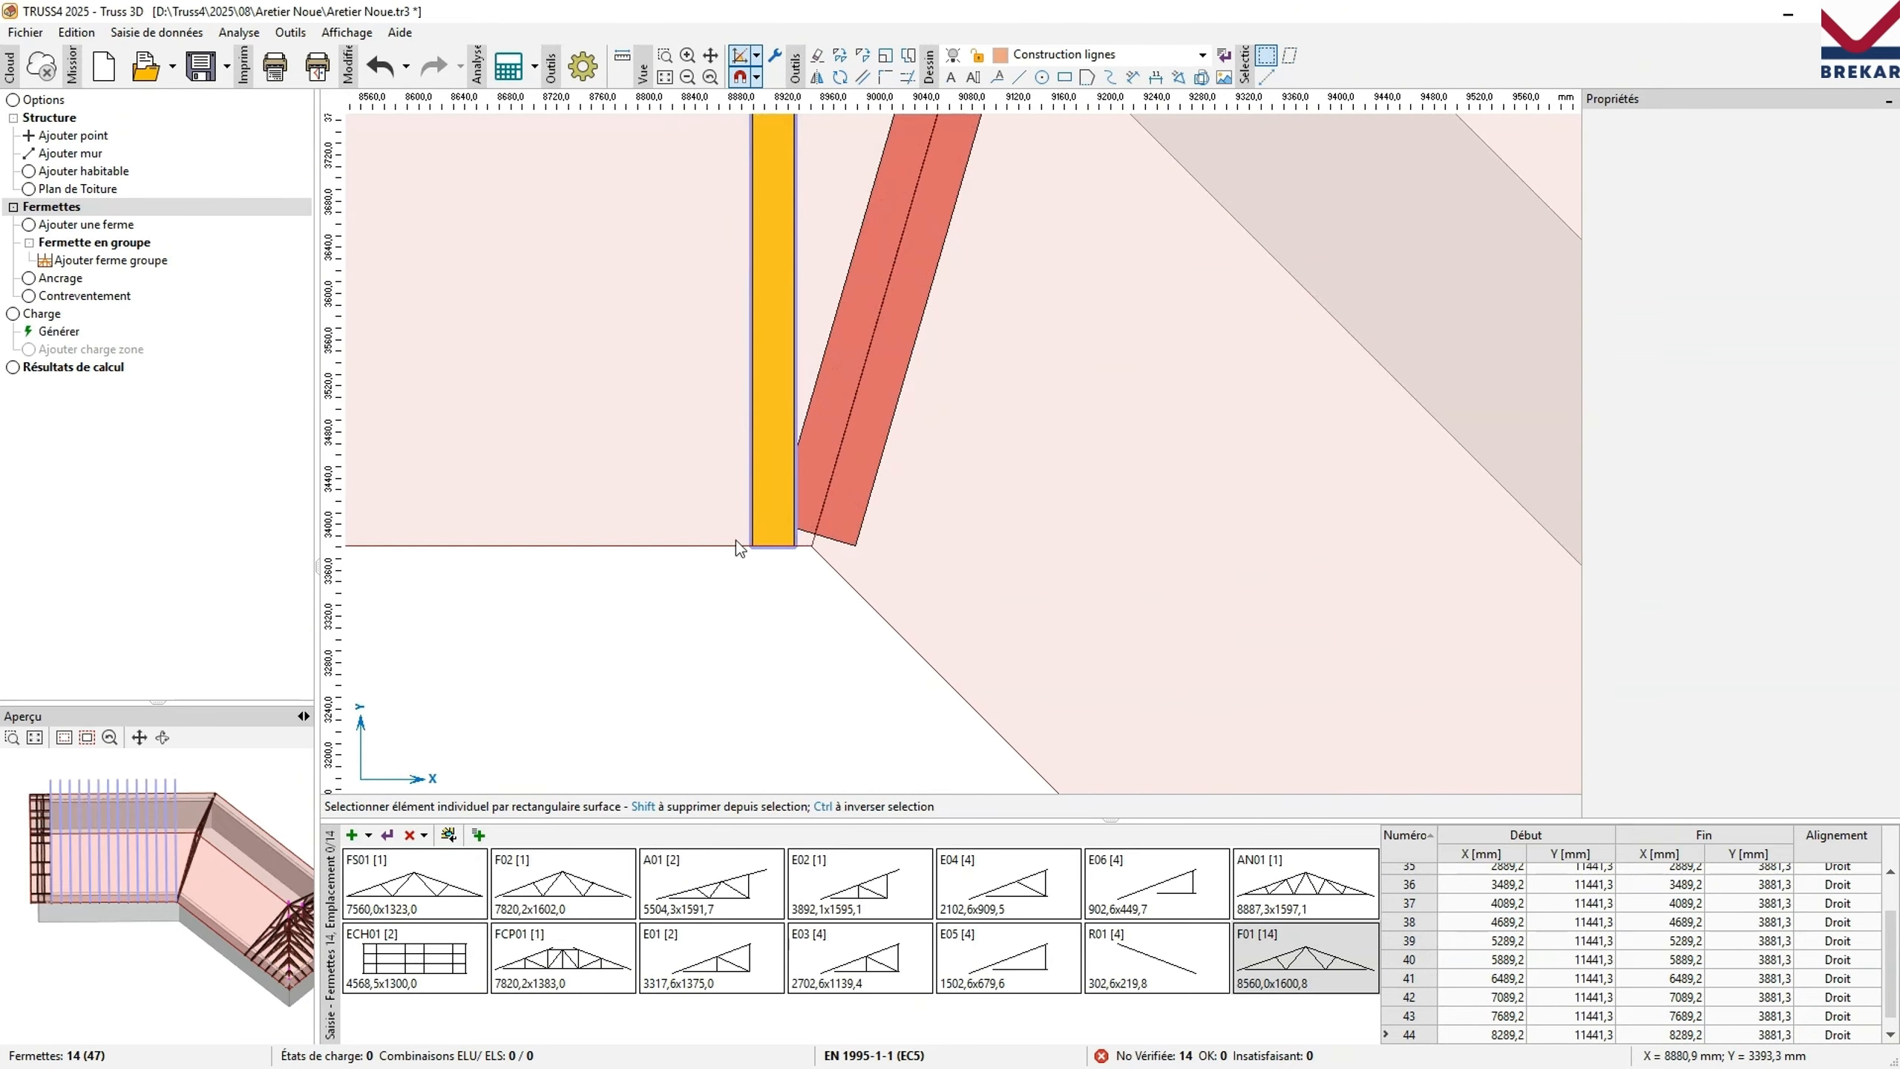
{"action": "left_click", "coordinate": [772, 297]}
{"action": "left_click", "coordinate": [863, 55]}
{"action": "left_click", "coordinate": [725, 678]}
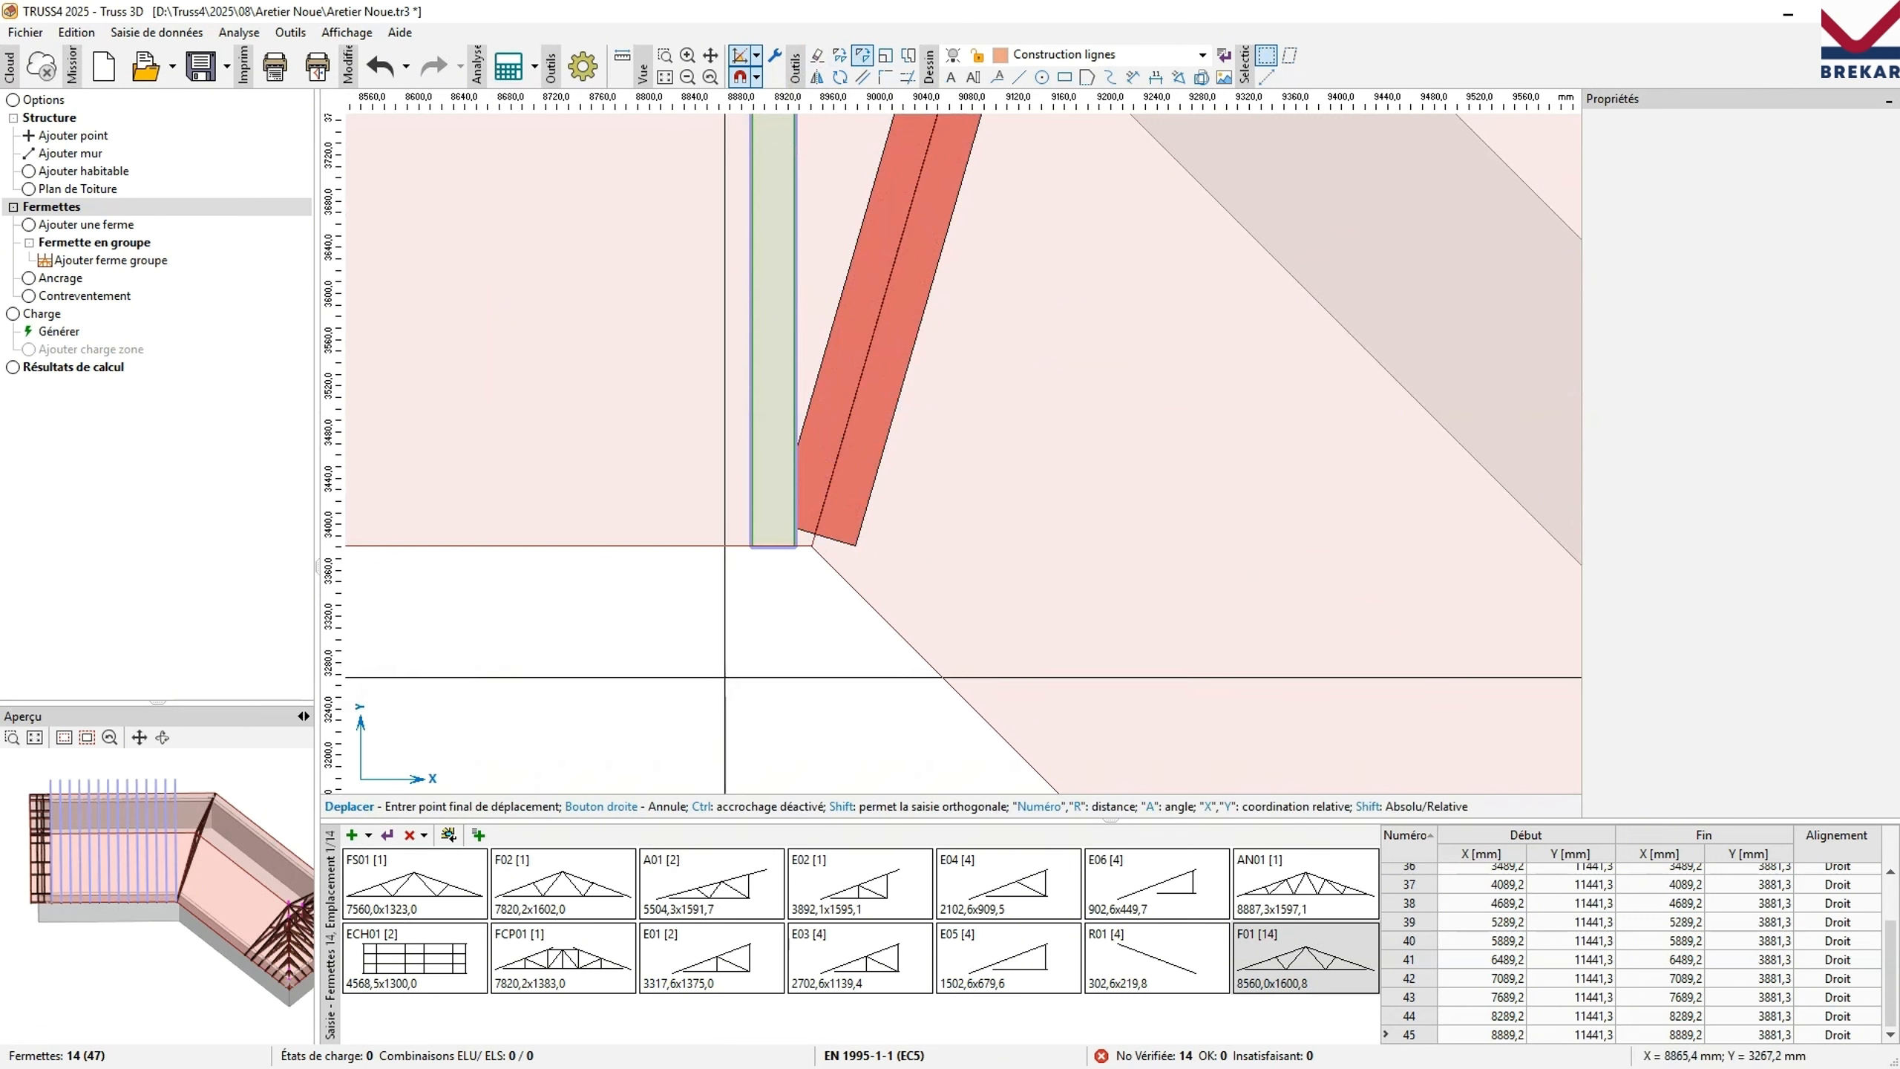
{"action": "left_click", "coordinate": [689, 678]}
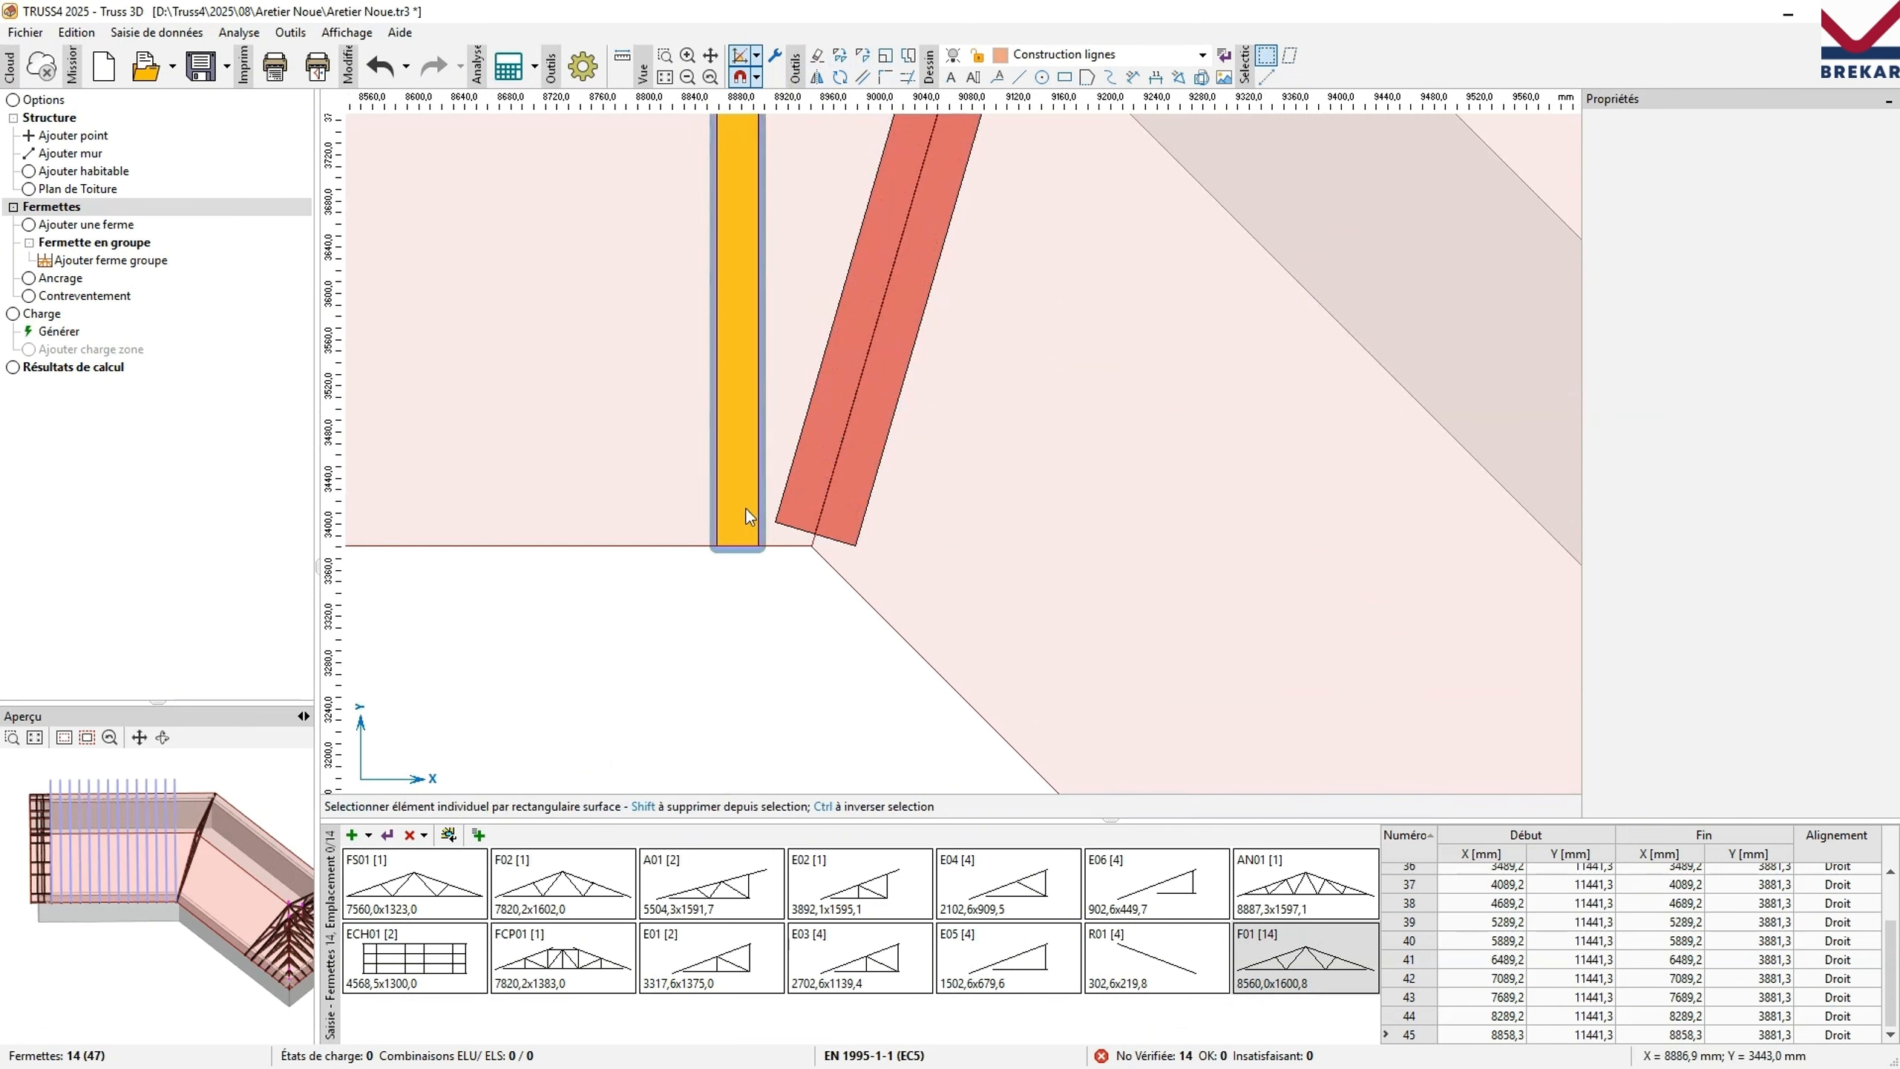
Copy the moved F01 truss in parallel three times at 600 mm spacing across the hip/valley truss.
{"action": "scroll", "coordinate": [722, 467], "scroll_direction": "down", "scroll_amount": 6}
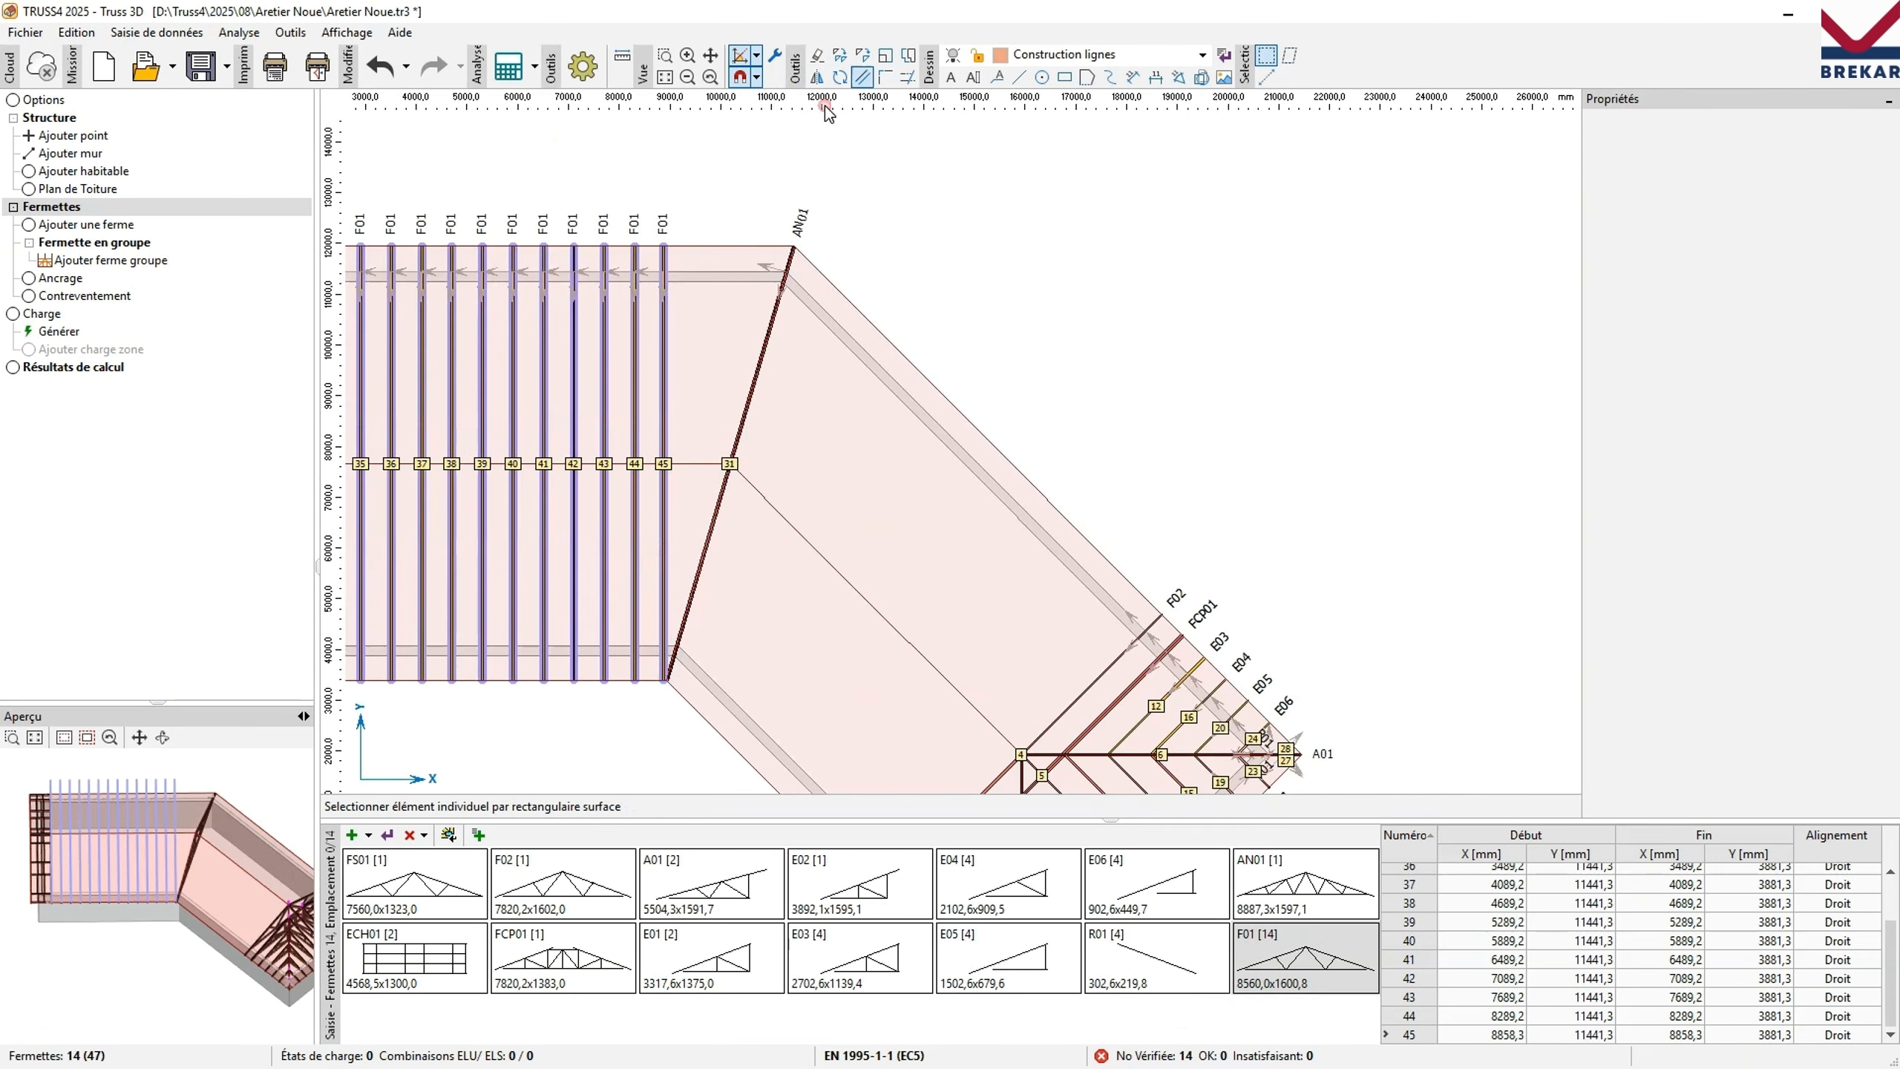
{"action": "left_click", "coordinate": [863, 77]}
{"action": "type", "text": "600"}
{"action": "key", "text": "Return"}
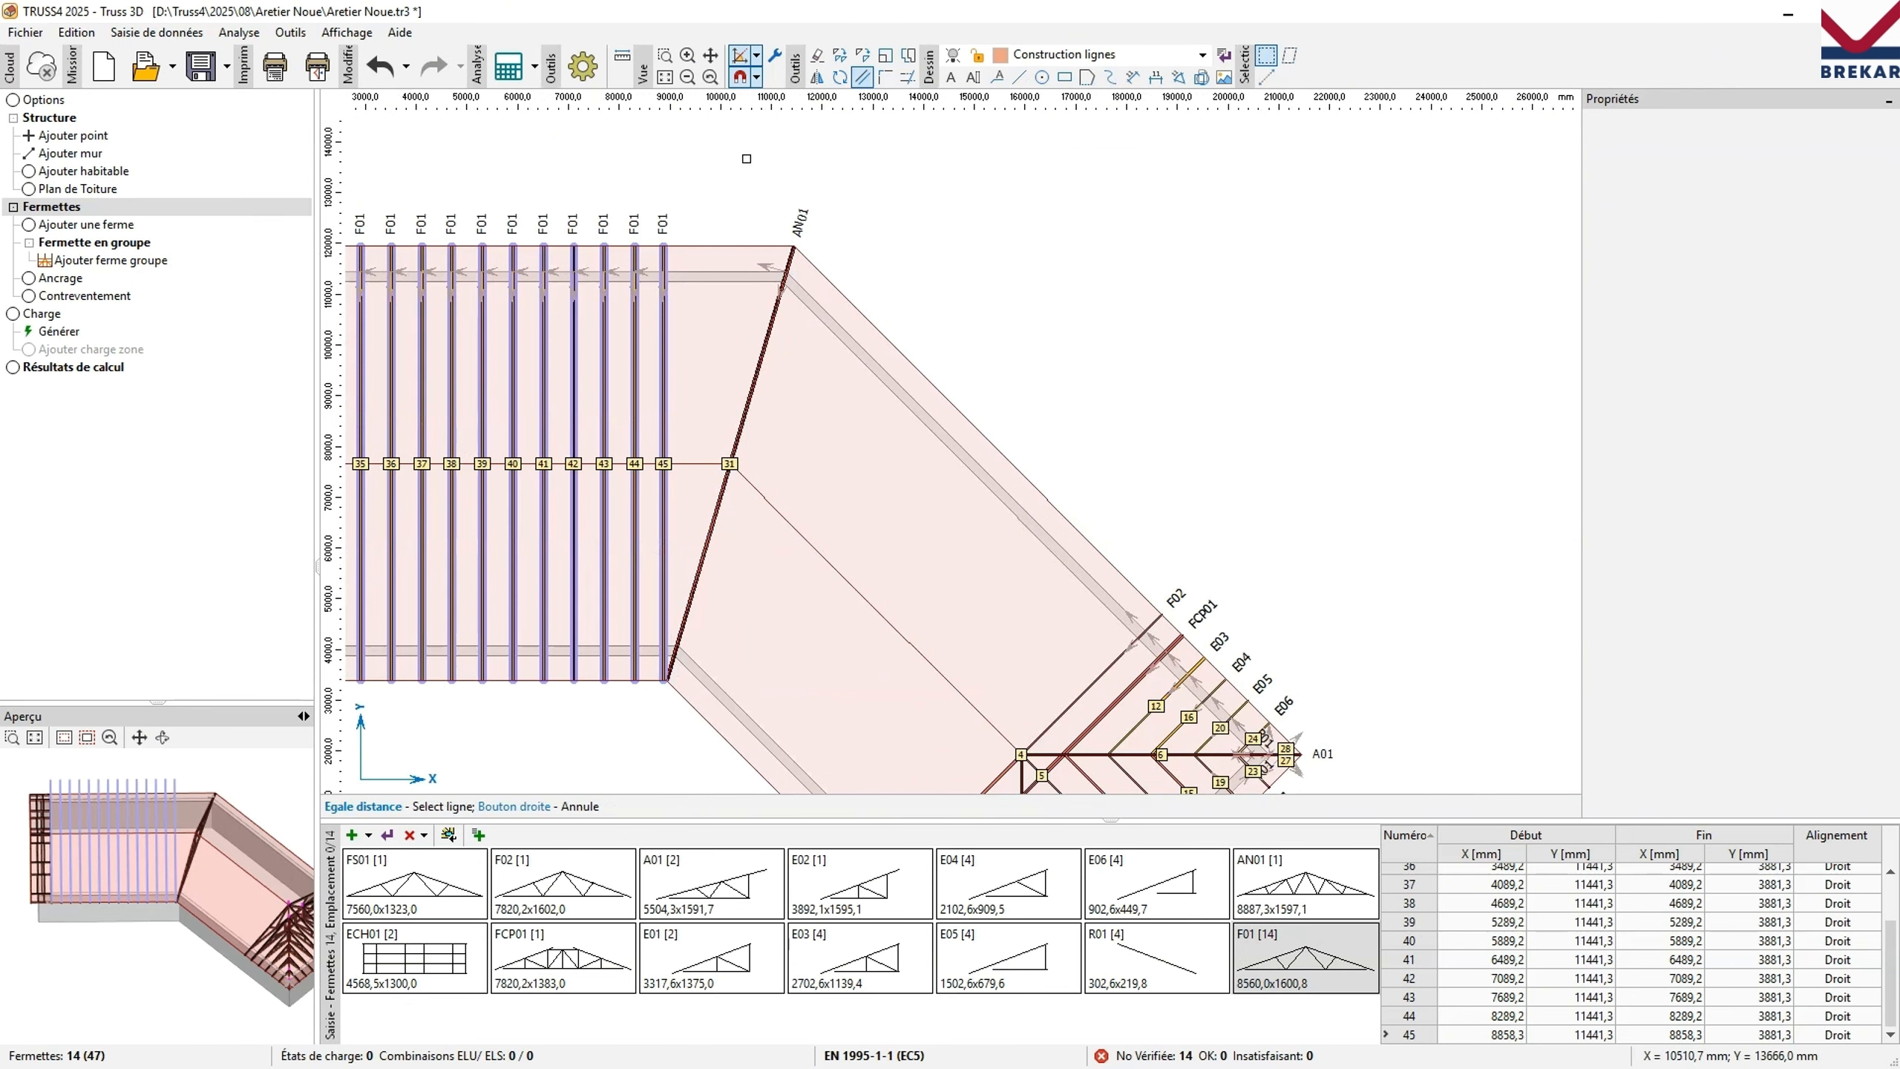
{"action": "left_click", "coordinate": [667, 318]}
{"action": "left_click", "coordinate": [988, 204]}
{"action": "left_click", "coordinate": [688, 326]}
{"action": "left_click", "coordinate": [868, 292]}
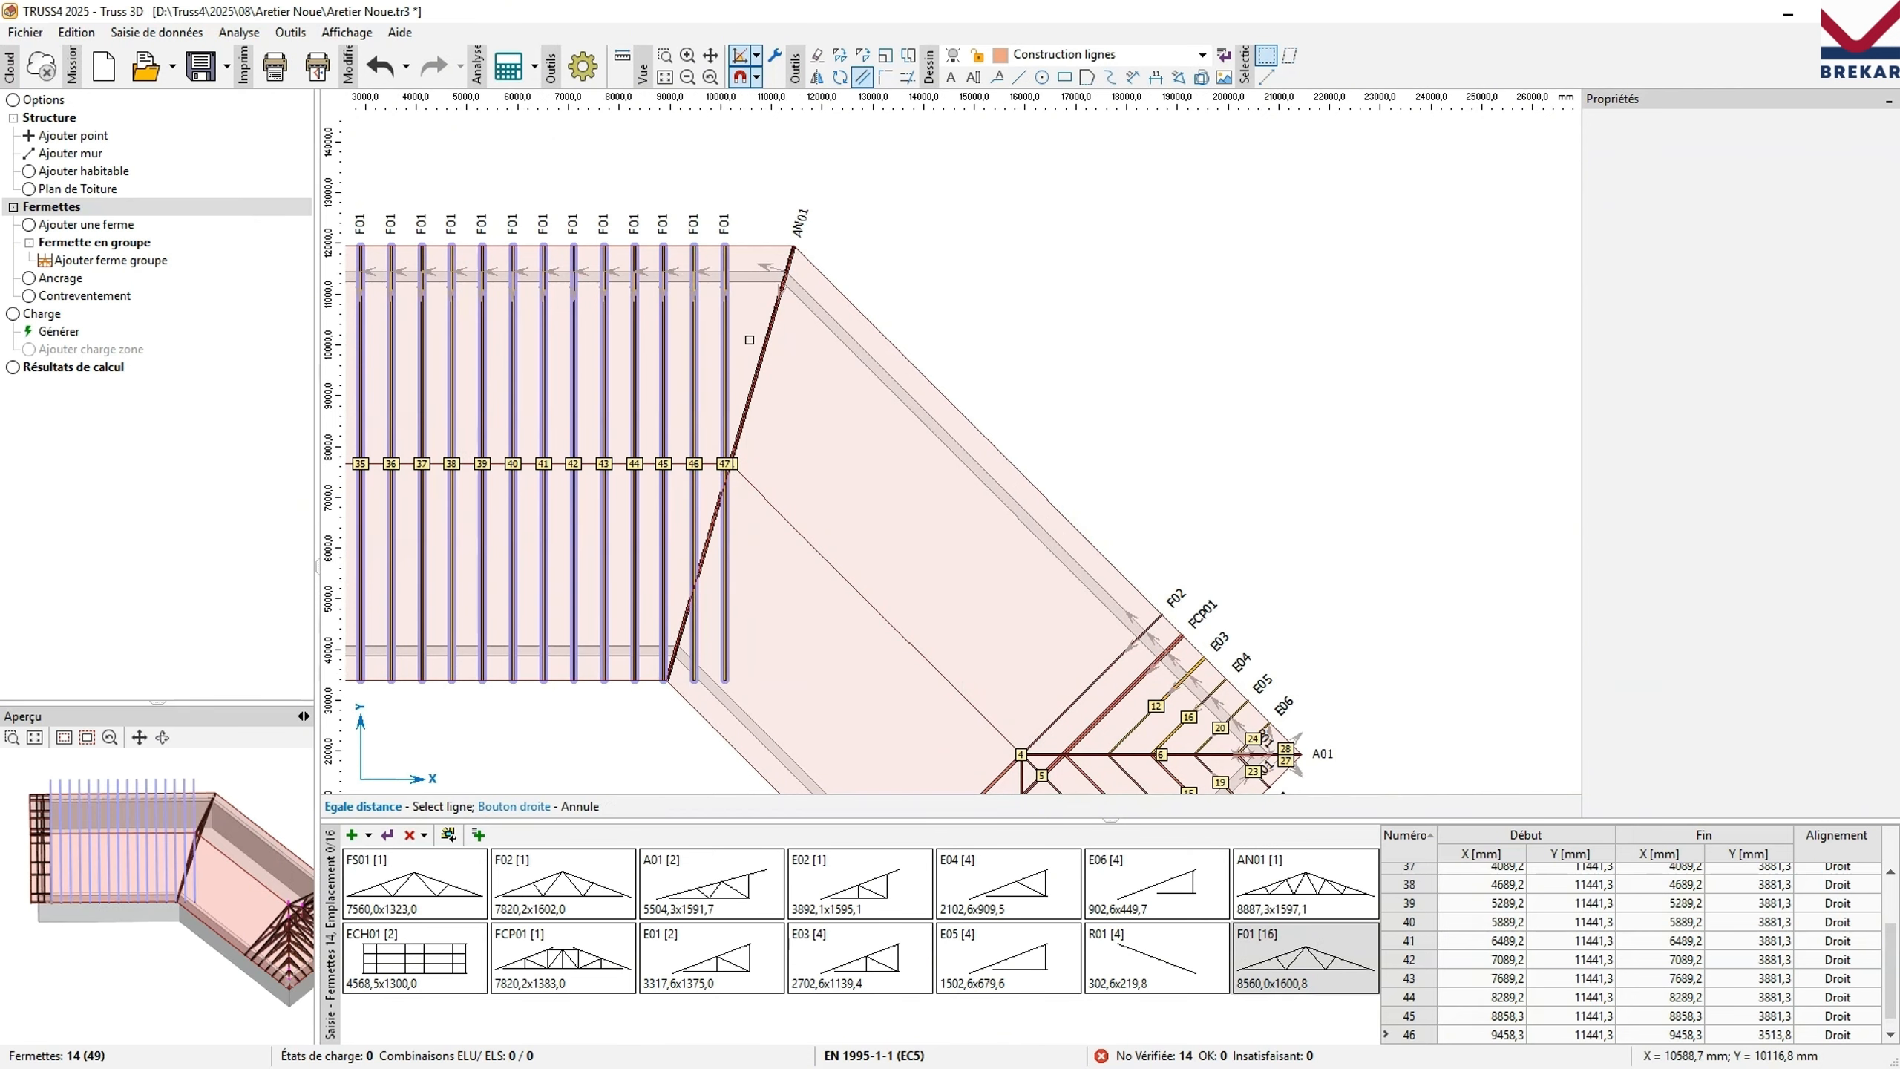
{"action": "scroll", "coordinate": [741, 397], "scroll_direction": "up", "scroll_amount": 4}
{"action": "left_click", "coordinate": [702, 378]}
{"action": "left_click", "coordinate": [1187, 263]}
{"action": "scroll", "coordinate": [849, 191], "scroll_direction": "down", "scroll_amount": 3}
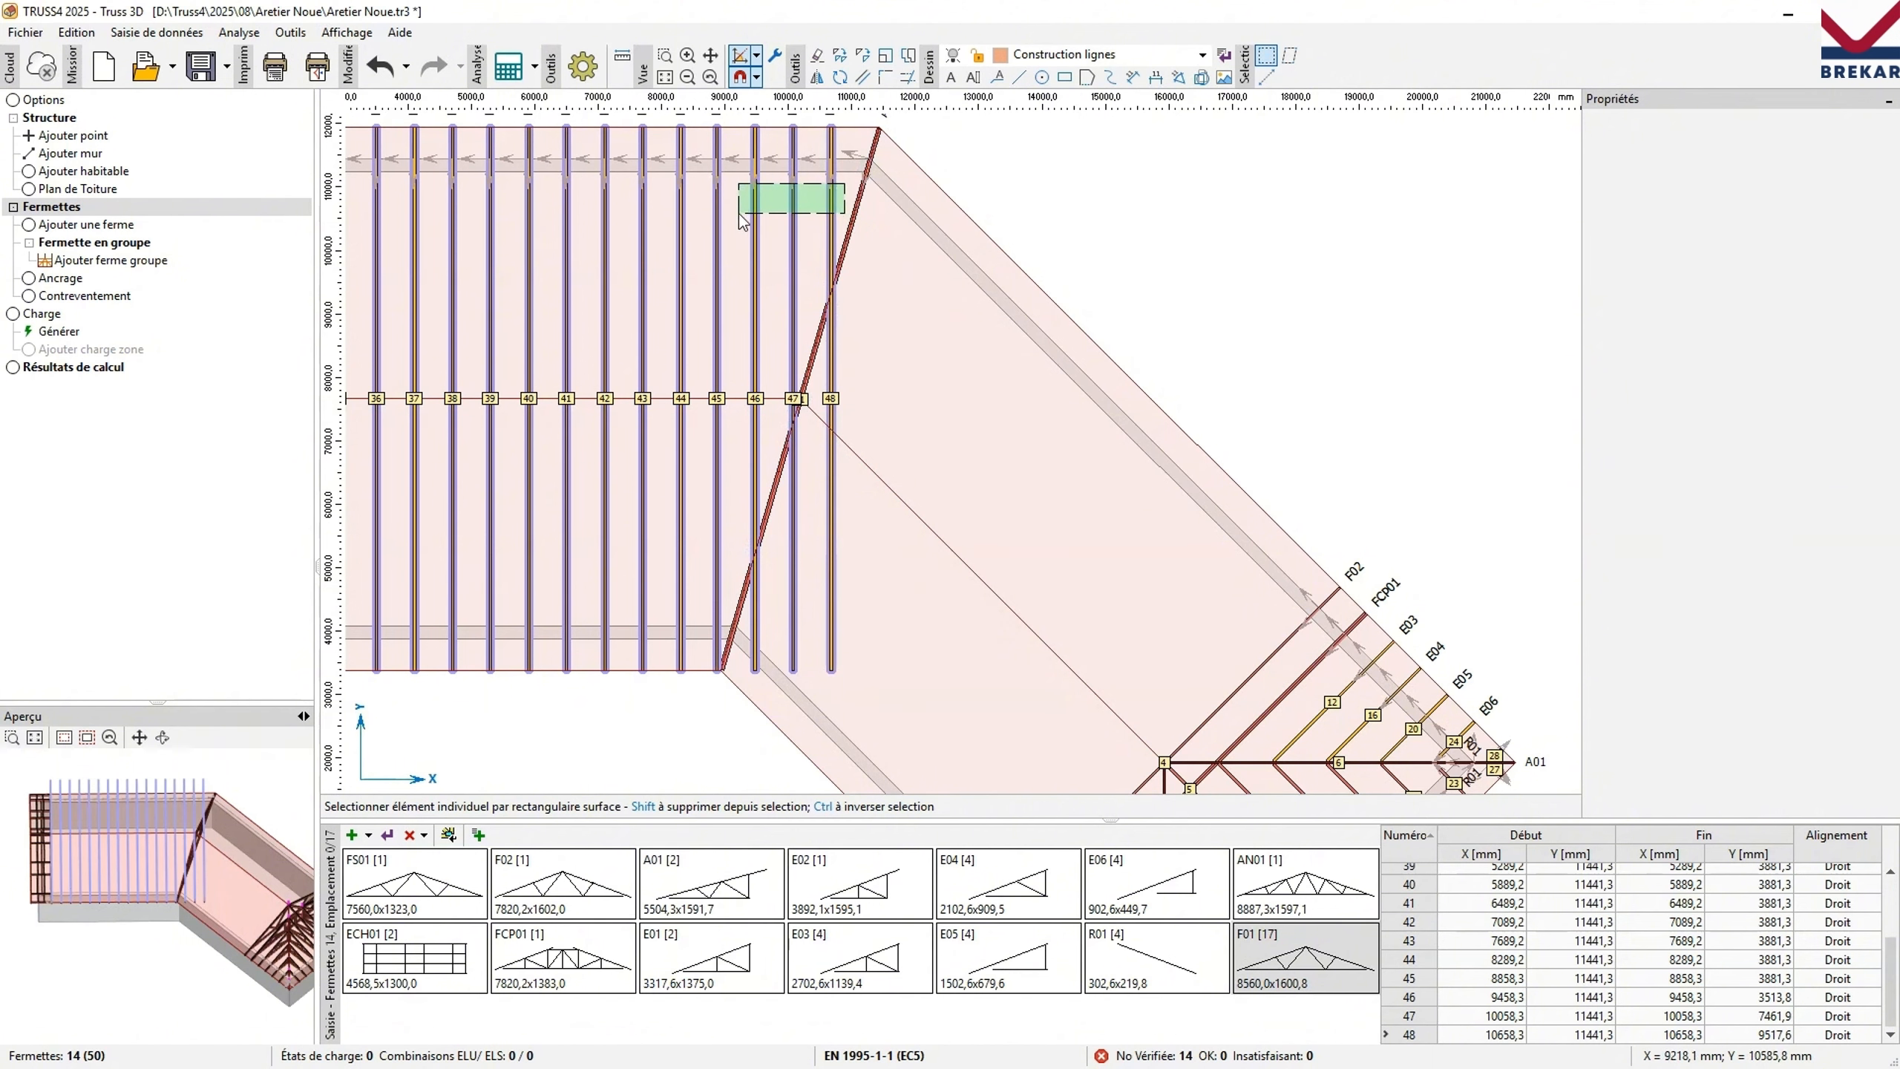
Trim the three F01 trusses that cross hip/valley truss AN01 back to it, keeping their outer-wall portions.
{"action": "left_click_drag", "start_coordinate": [738, 213], "coordinate": [733, 213]}
{"action": "key", "text": "Escape"}
{"action": "left_click", "coordinate": [908, 78]}
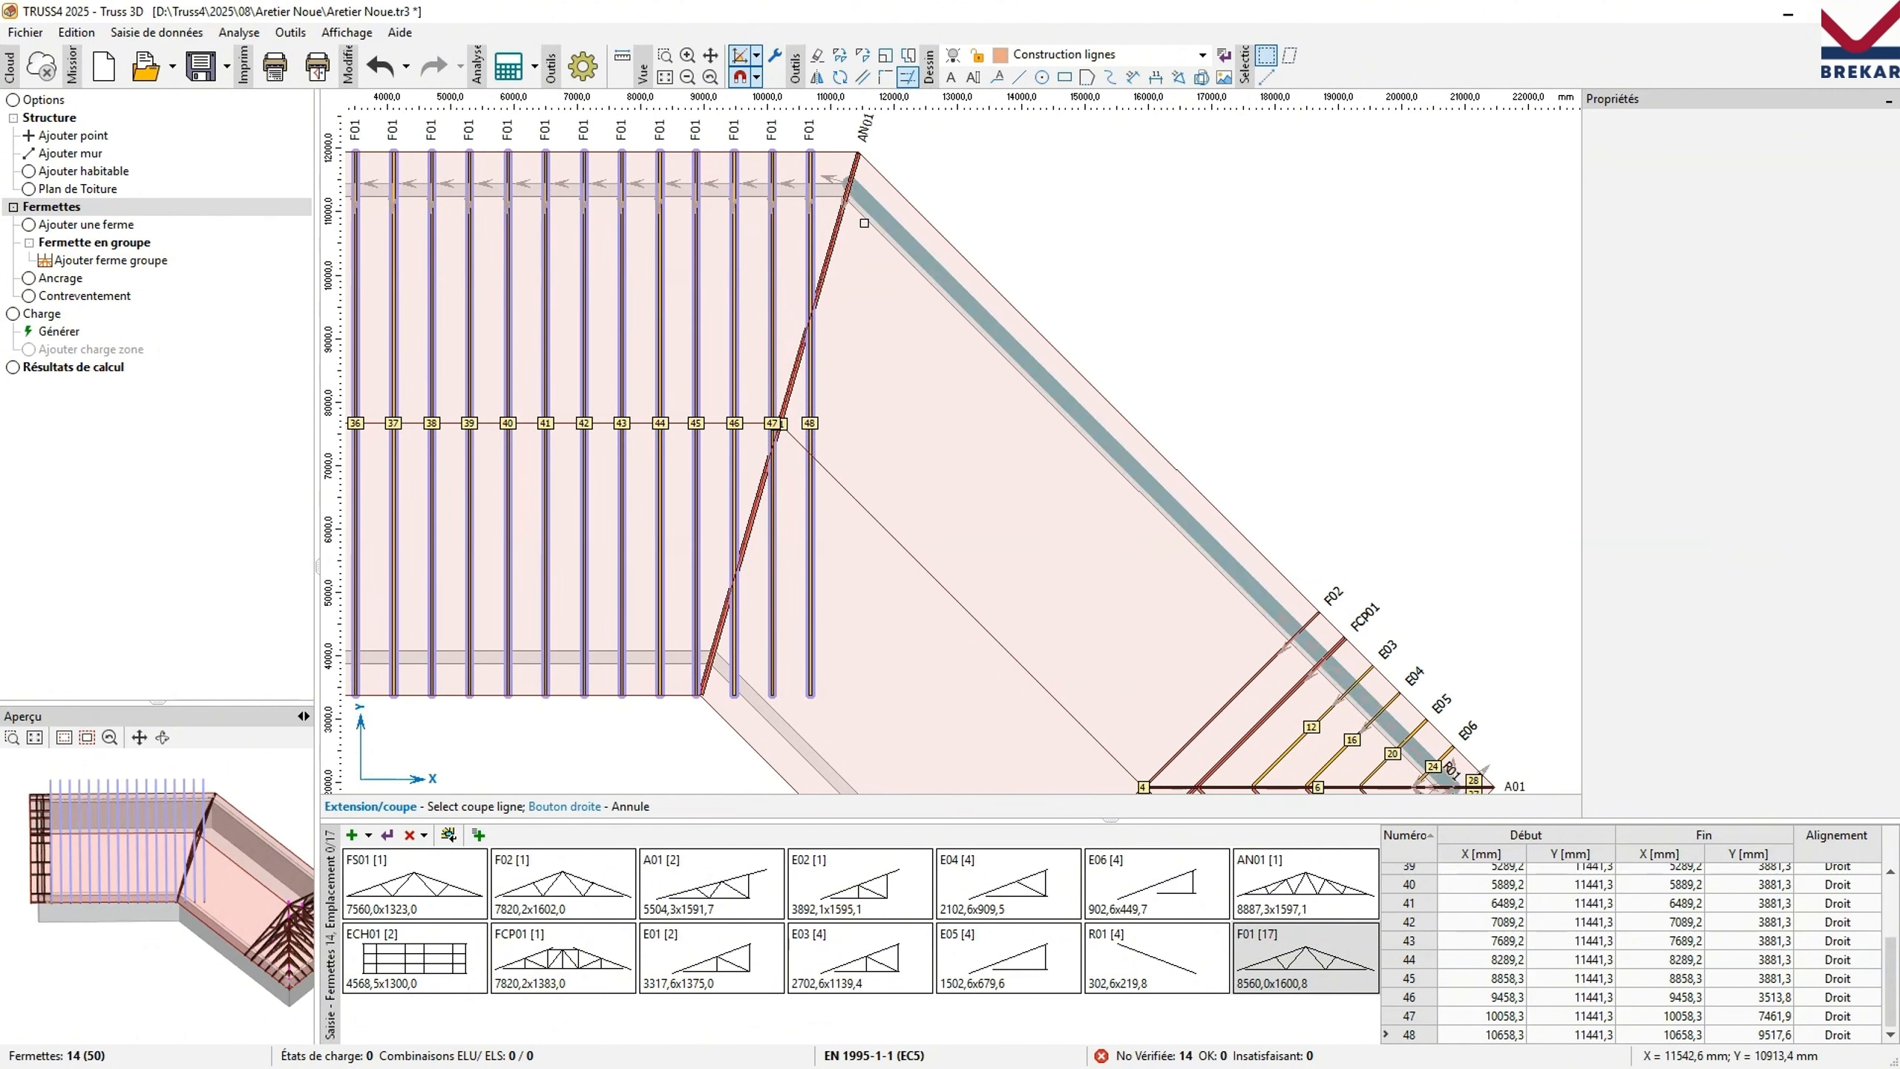
{"action": "left_click", "coordinate": [812, 315]}
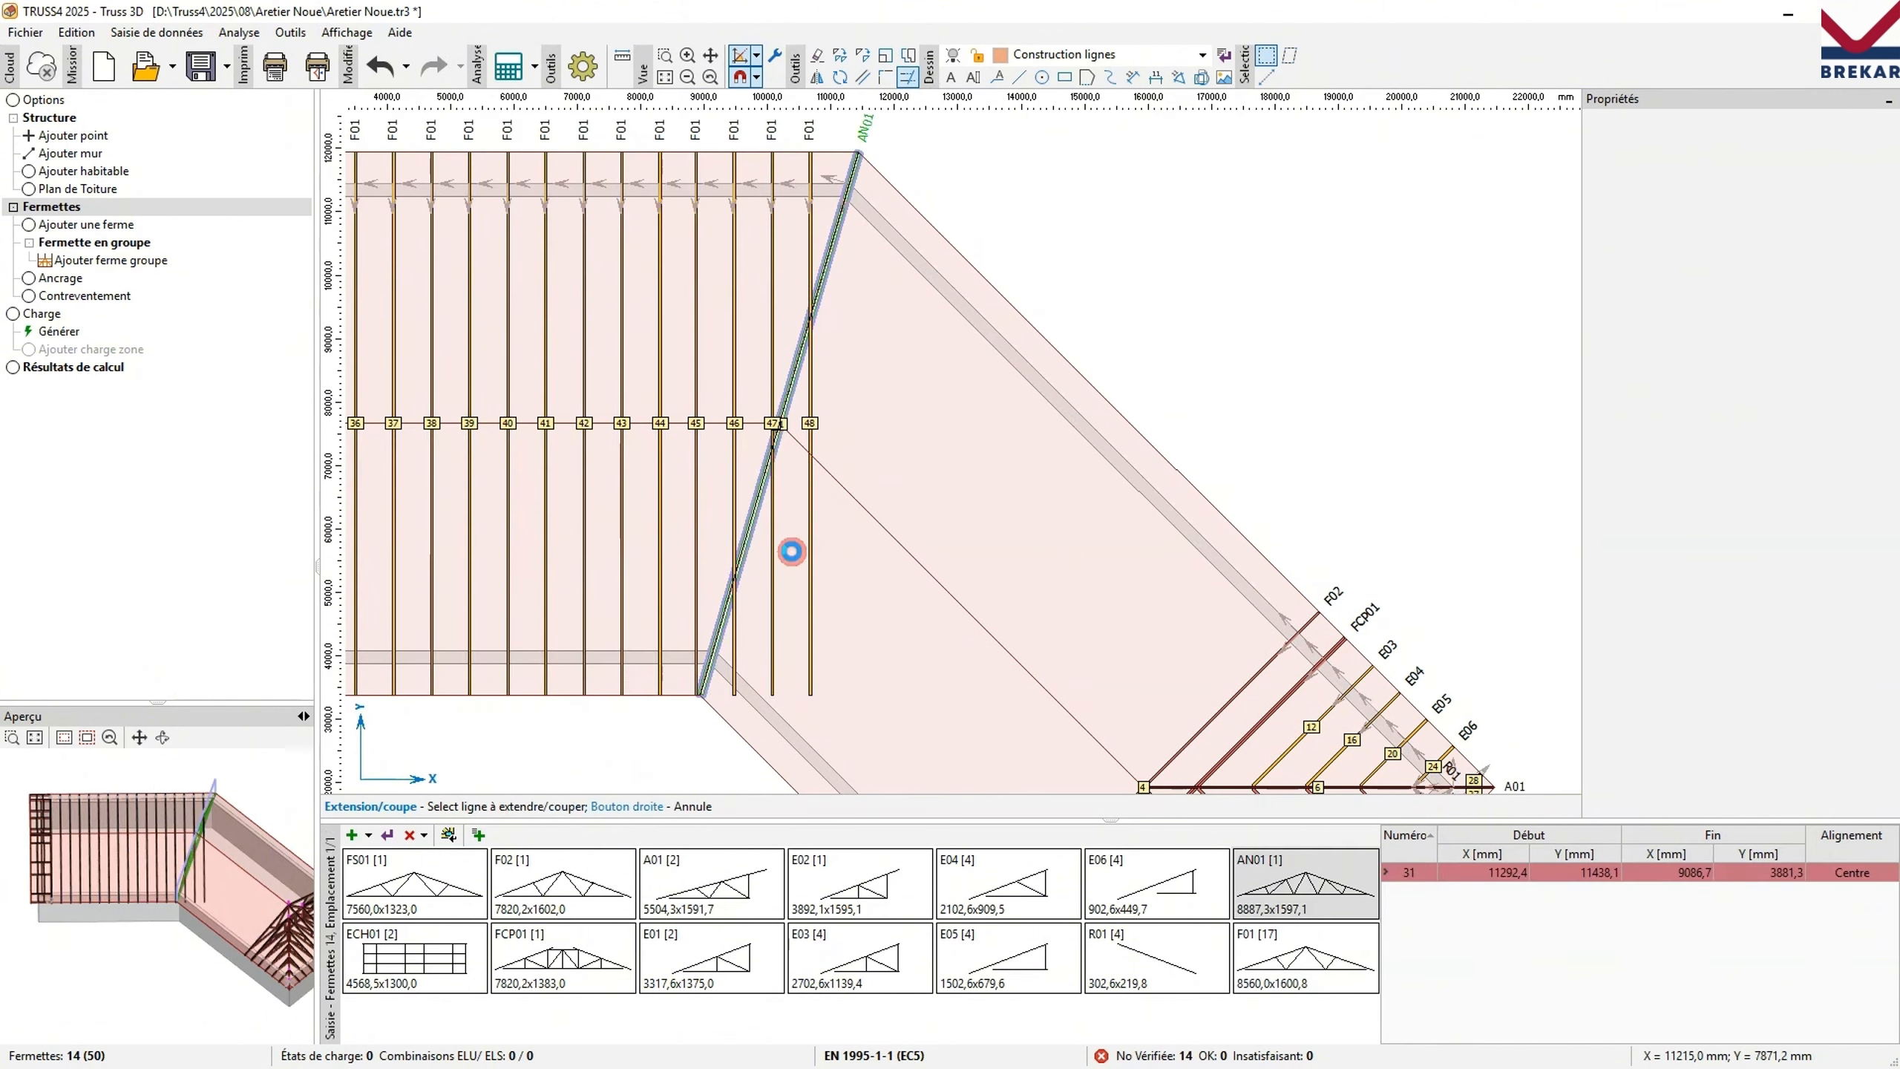
{"action": "left_click", "coordinate": [726, 649]}
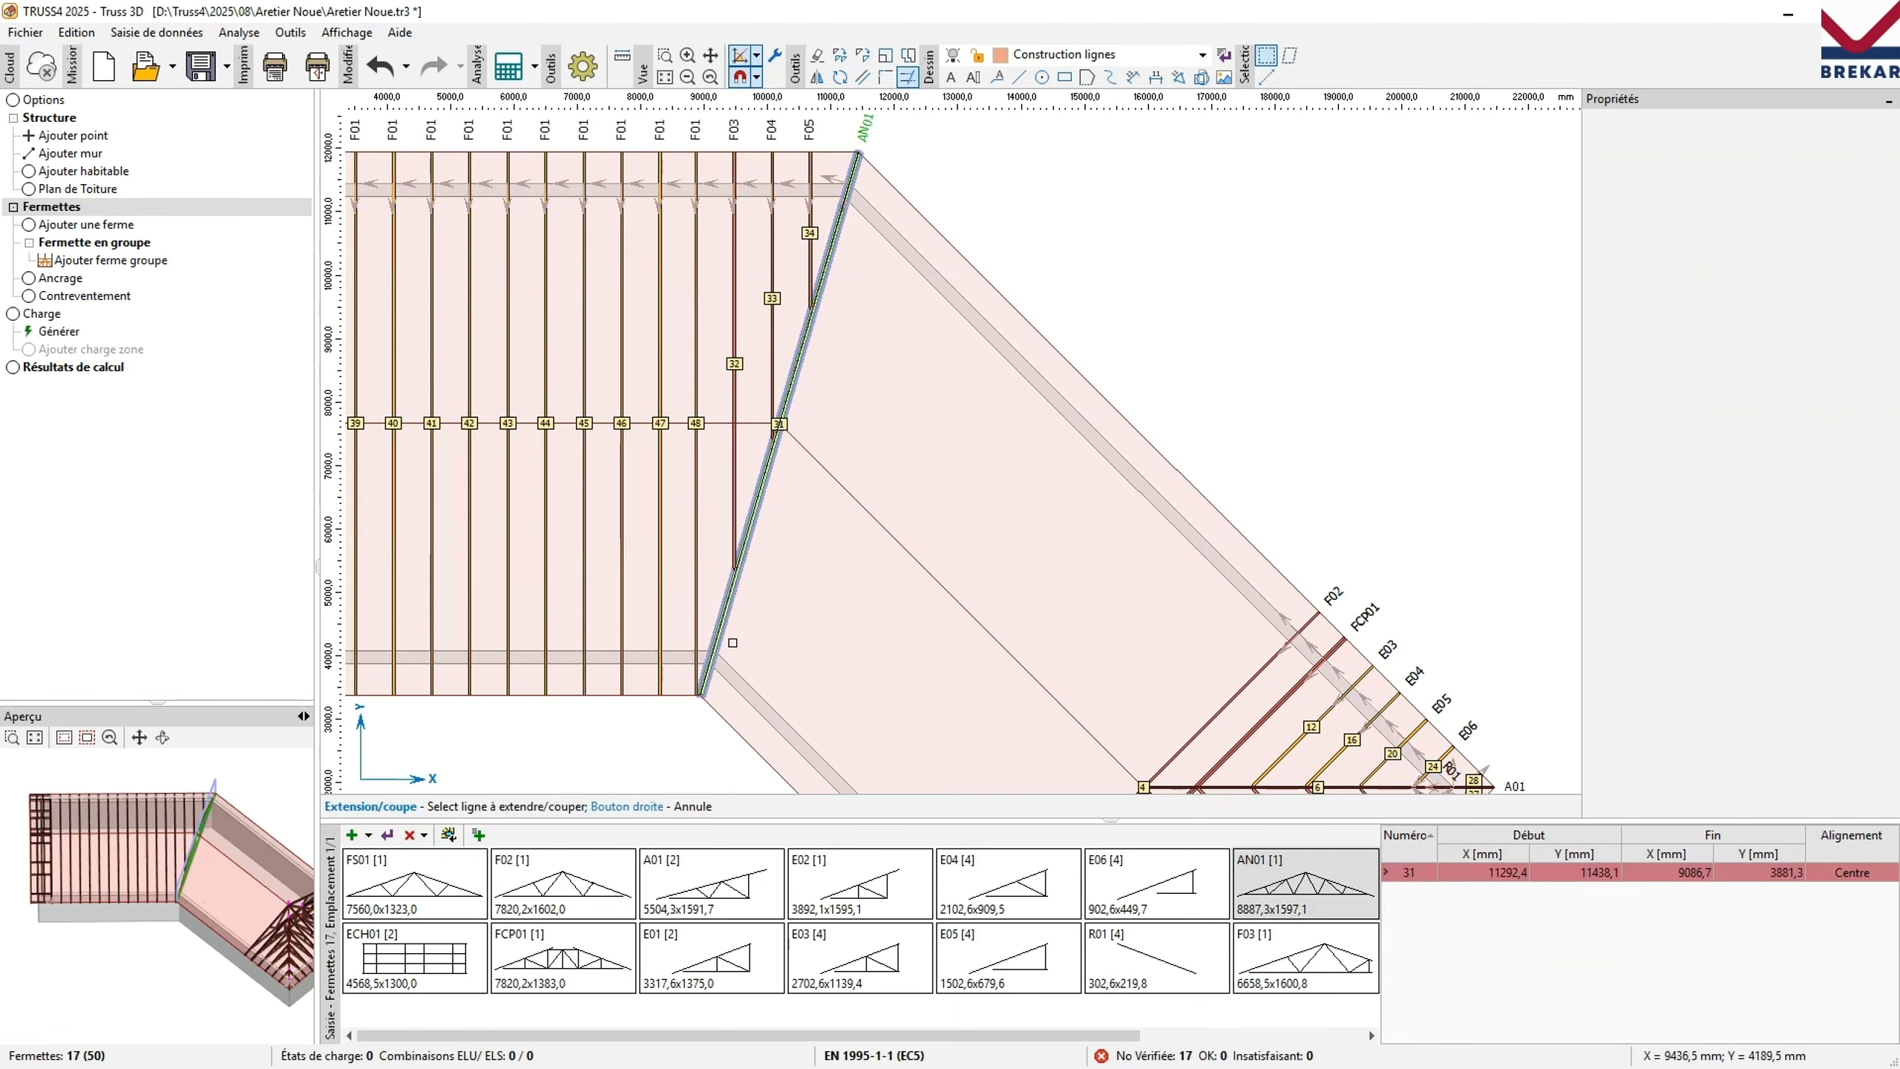
{"action": "scroll", "coordinate": [778, 405], "scroll_direction": "up", "scroll_amount": 5}
{"action": "scroll", "coordinate": [645, 584], "scroll_direction": "down", "scroll_amount": 4}
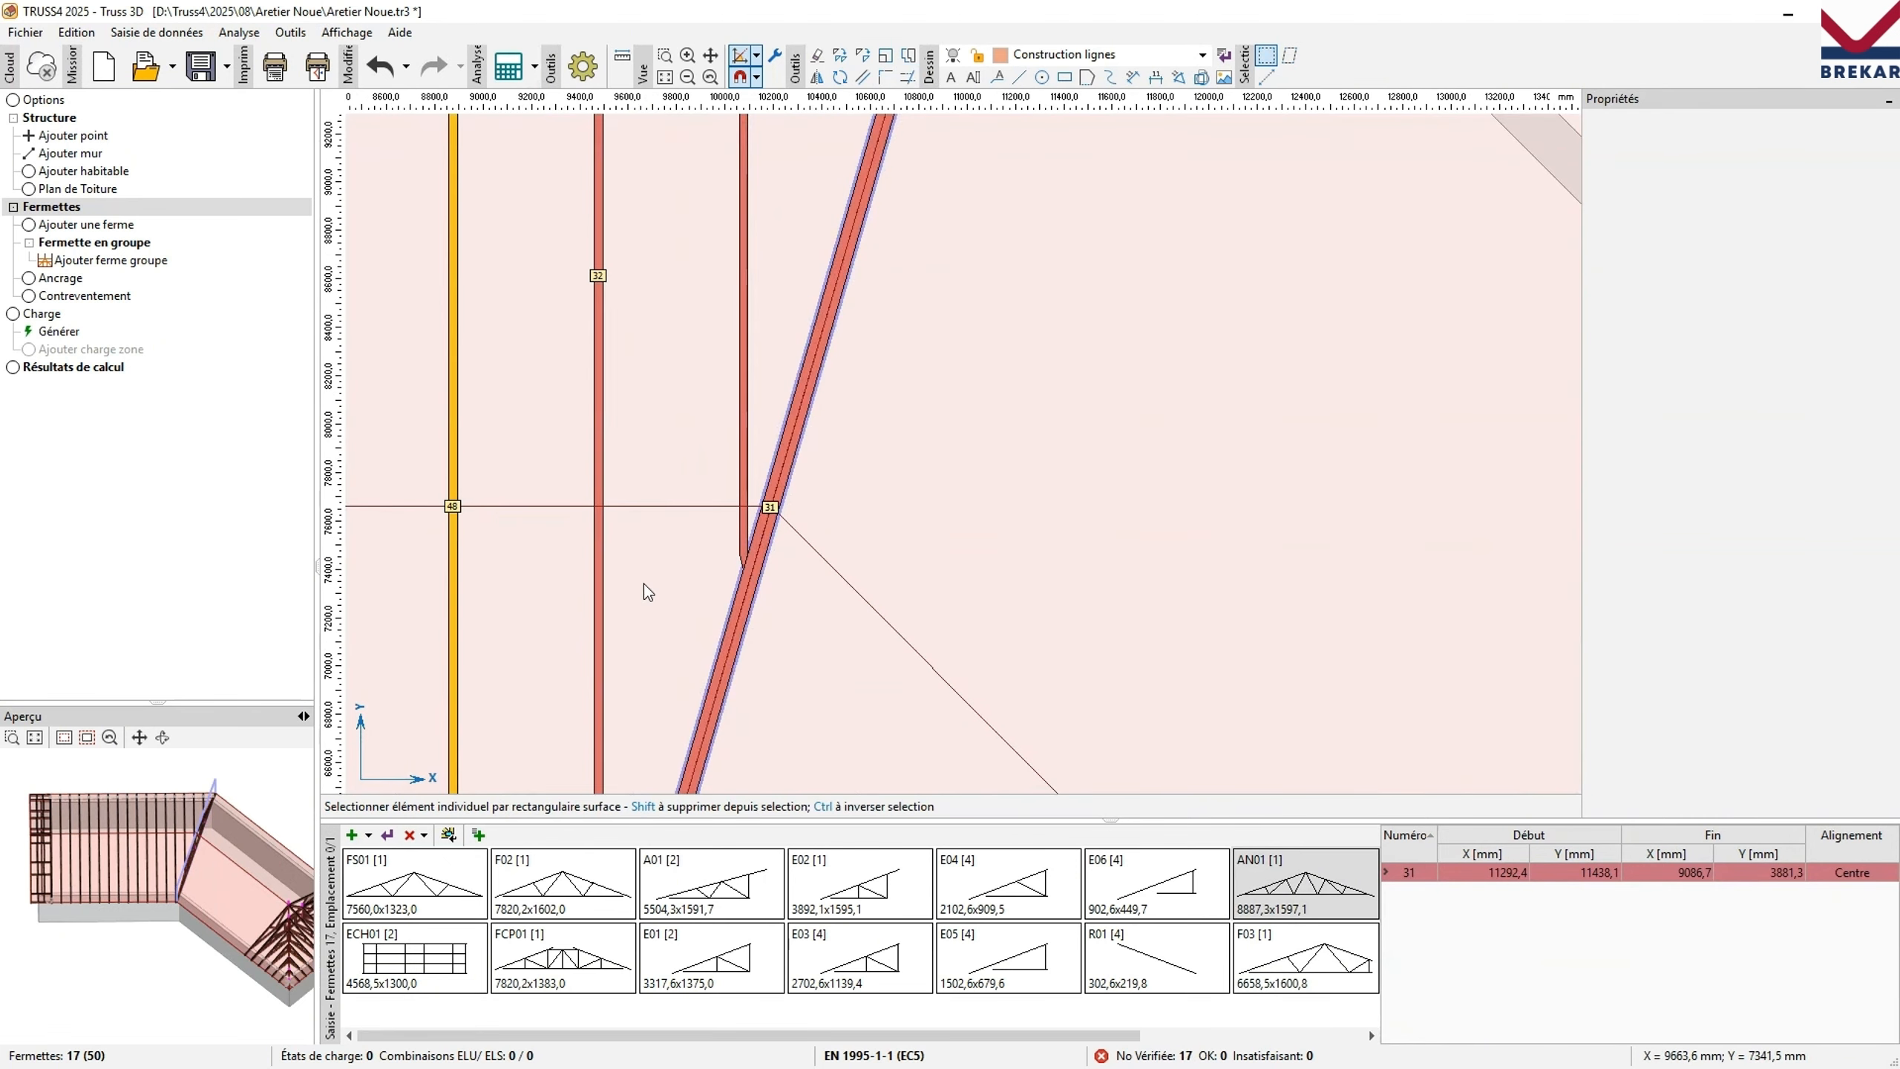
Change the name prefix of the three trimmed trusses F03, F04 and F05 to FT.
{"action": "left_click", "coordinate": [631, 411]}
{"action": "double_click", "coordinate": [631, 410]}
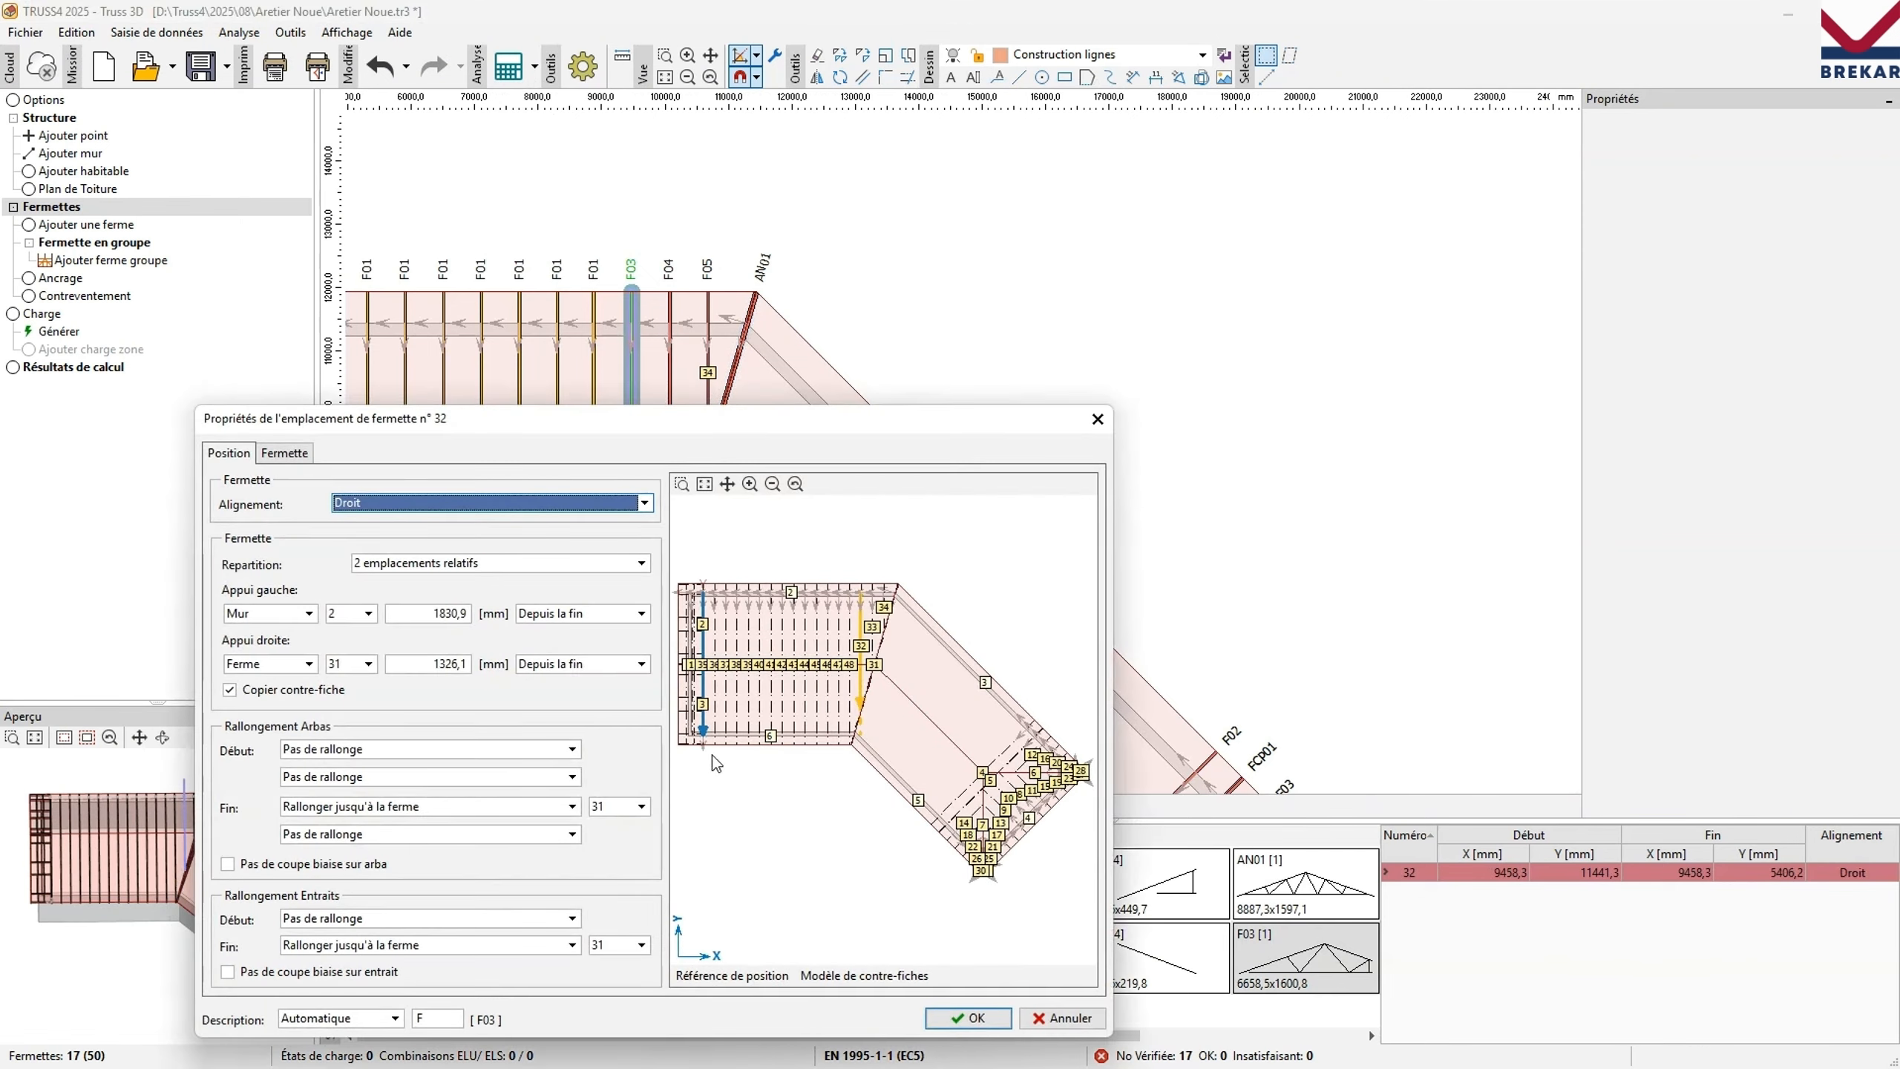
{"action": "left_click", "coordinate": [399, 1014]}
{"action": "left_click", "coordinate": [937, 1016]}
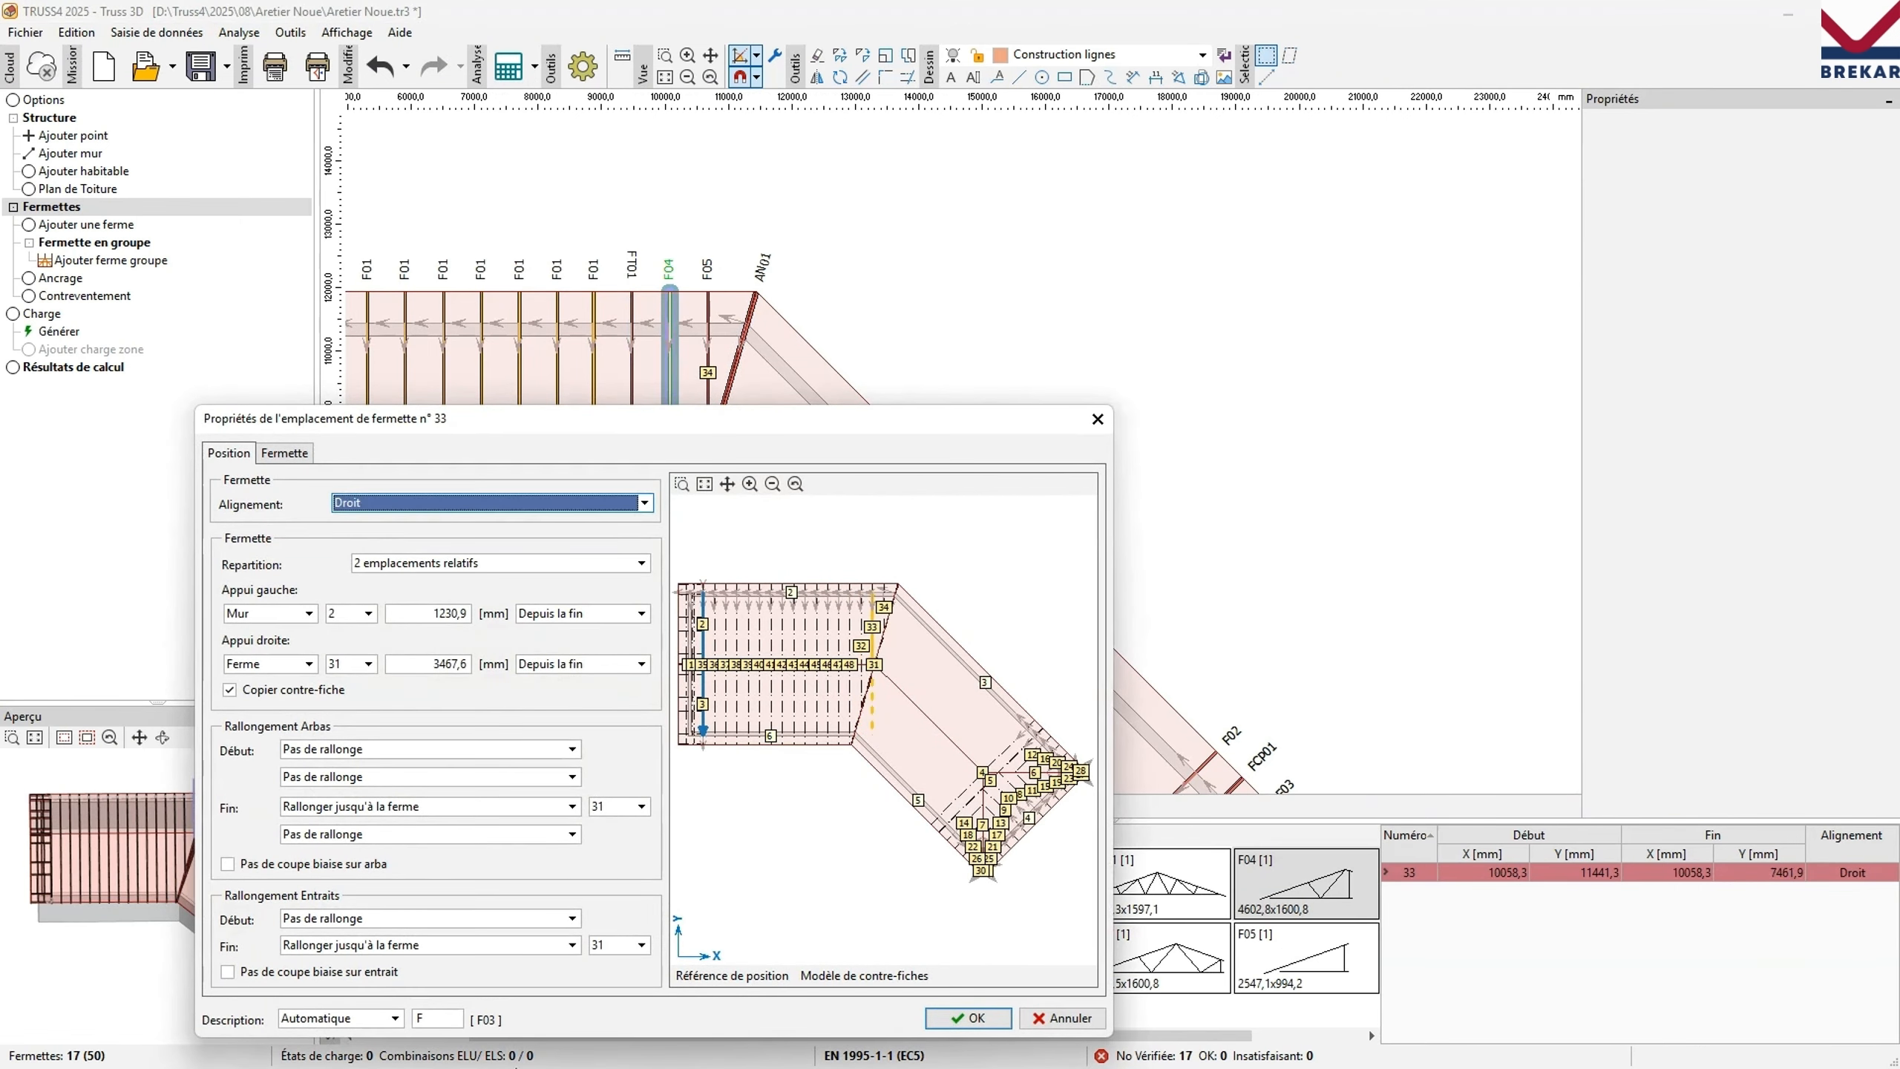
{"action": "left_click", "coordinate": [374, 1020]}
{"action": "left_click", "coordinate": [968, 1018]}
{"action": "left_click", "coordinate": [341, 1016]}
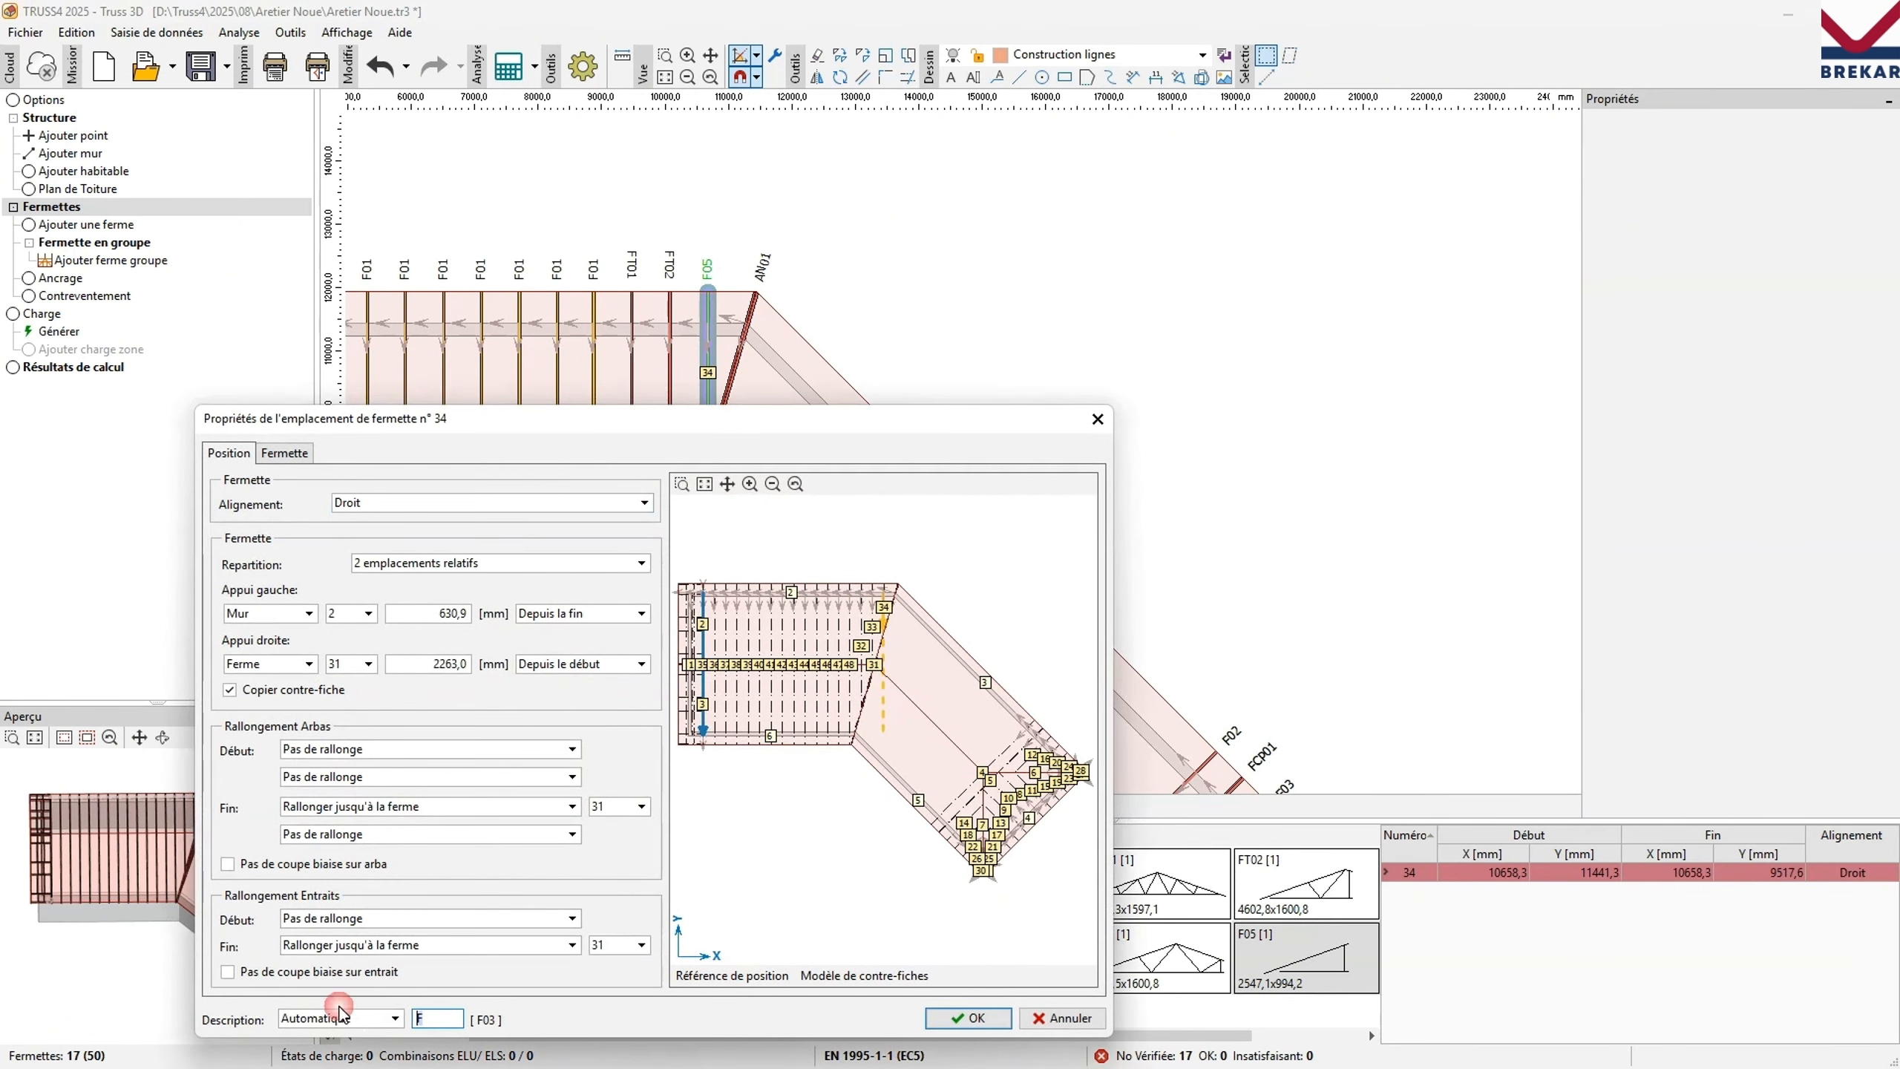
{"action": "left_click", "coordinate": [967, 1017]}
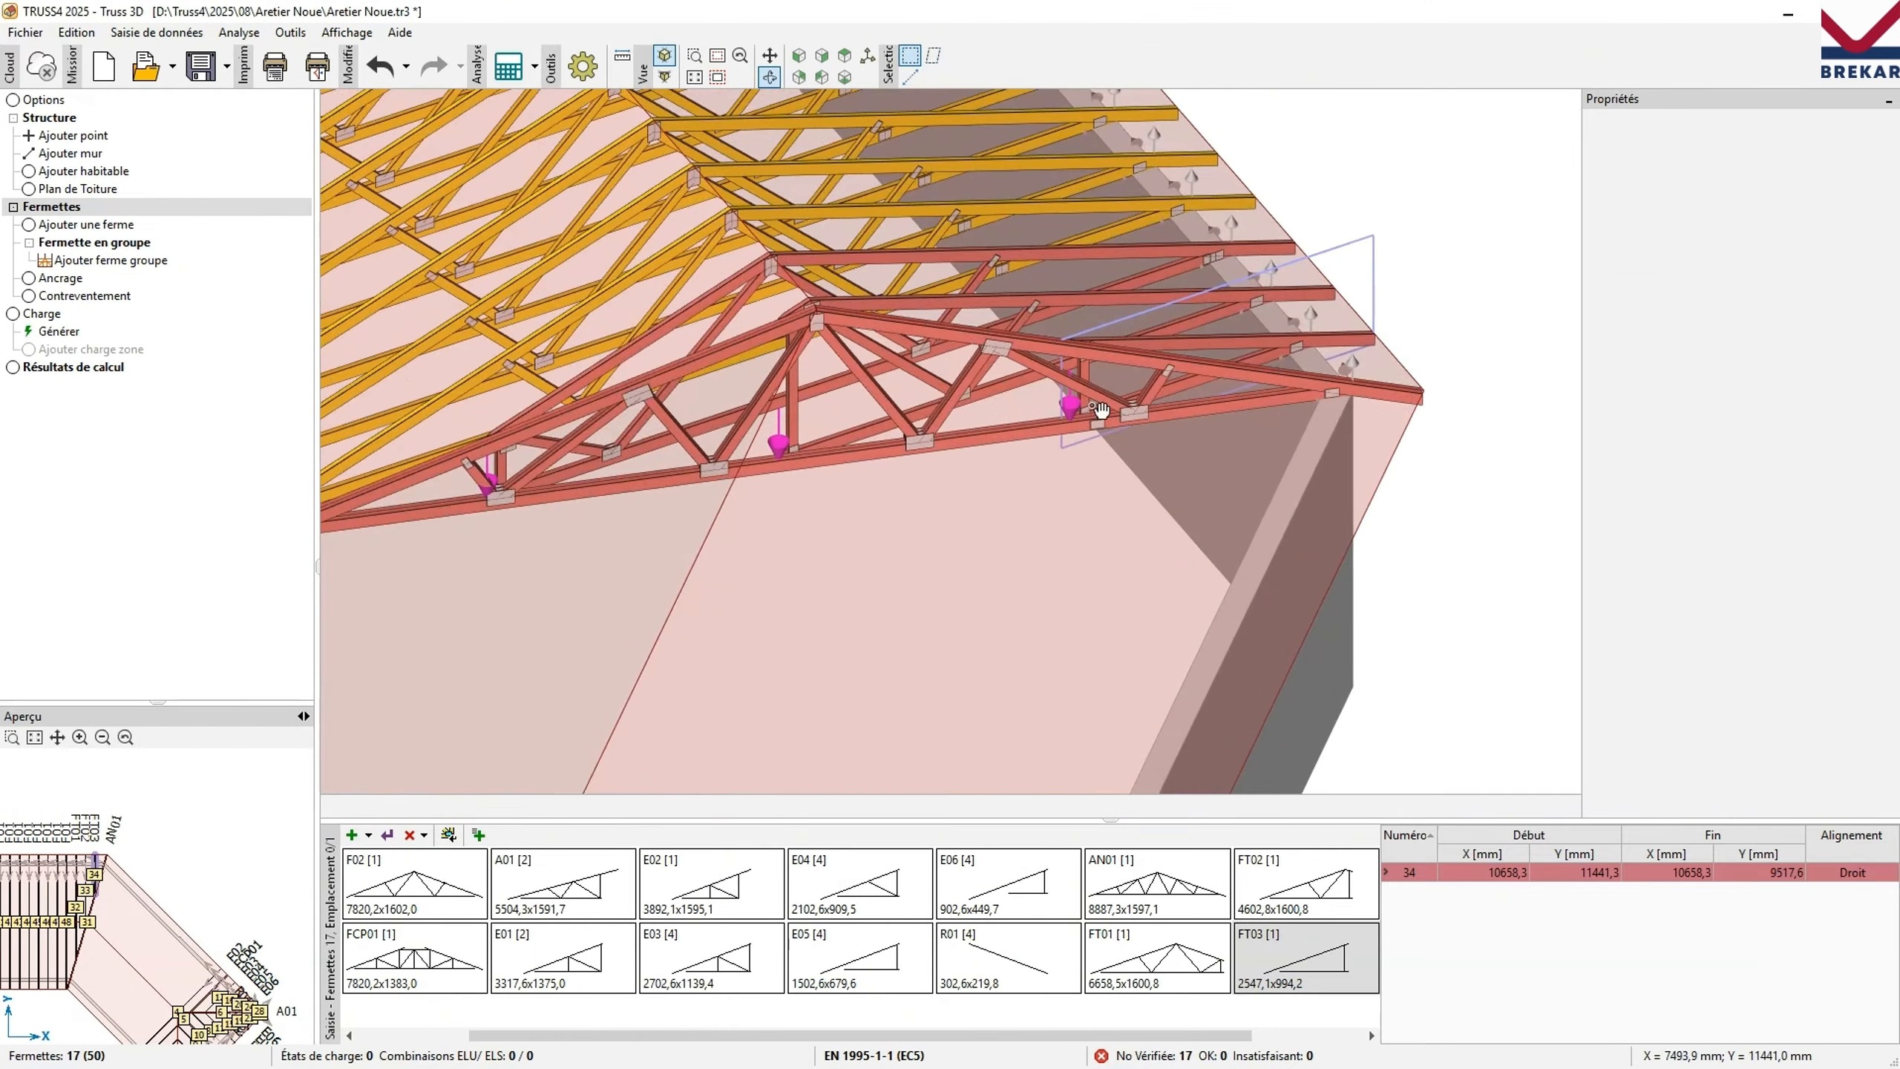
Examine in 3D how the trimmed trusses meet the hip/valley truss and the still empty bay towards the hip.
{"action": "left_click_drag", "start_coordinate": [1073, 409], "coordinate": [679, 457]}
{"action": "scroll", "coordinate": [1169, 328], "scroll_direction": "down", "scroll_amount": 5}
{"action": "scroll", "coordinate": [866, 592], "scroll_direction": "up", "scroll_amount": 4}
{"action": "scroll", "coordinate": [831, 554], "scroll_direction": "down", "scroll_amount": 4}
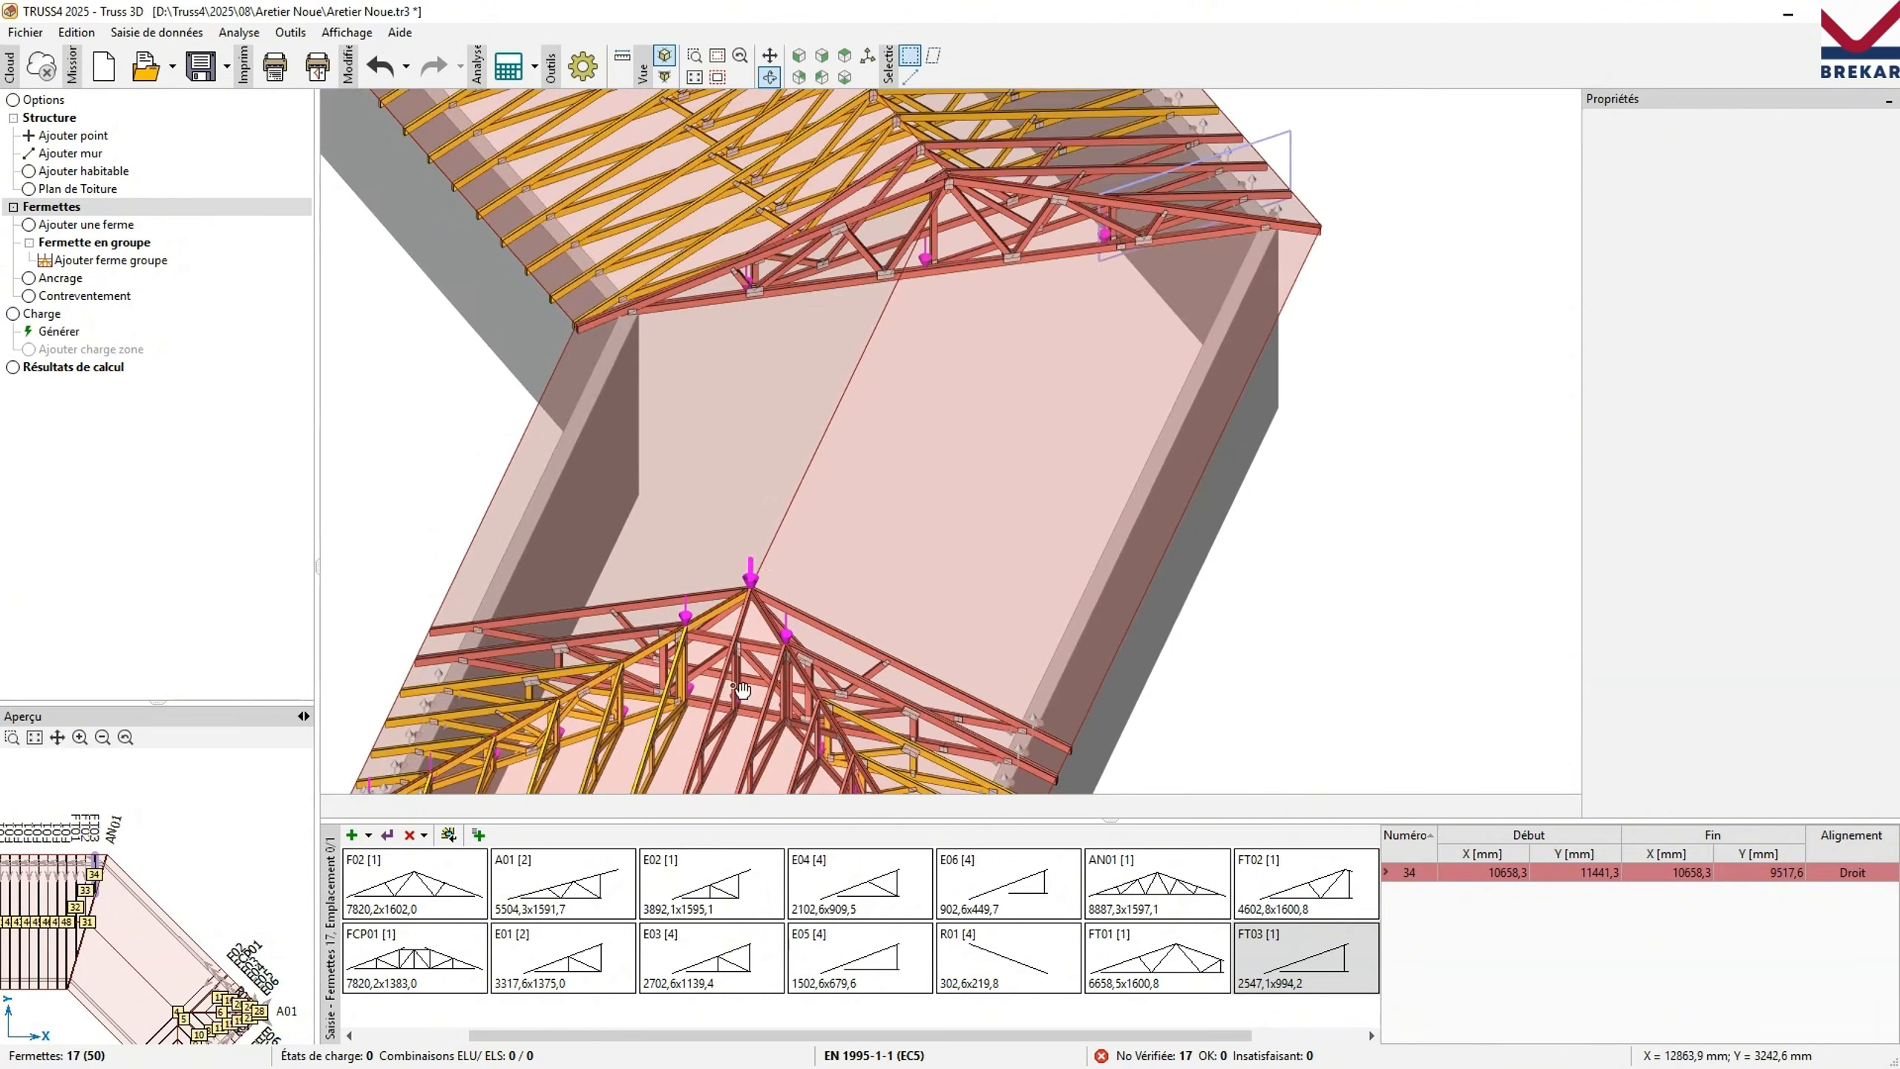
{"action": "key", "text": "Tab"}
{"action": "scroll", "coordinate": [1006, 216], "scroll_direction": "down", "scroll_amount": 3}
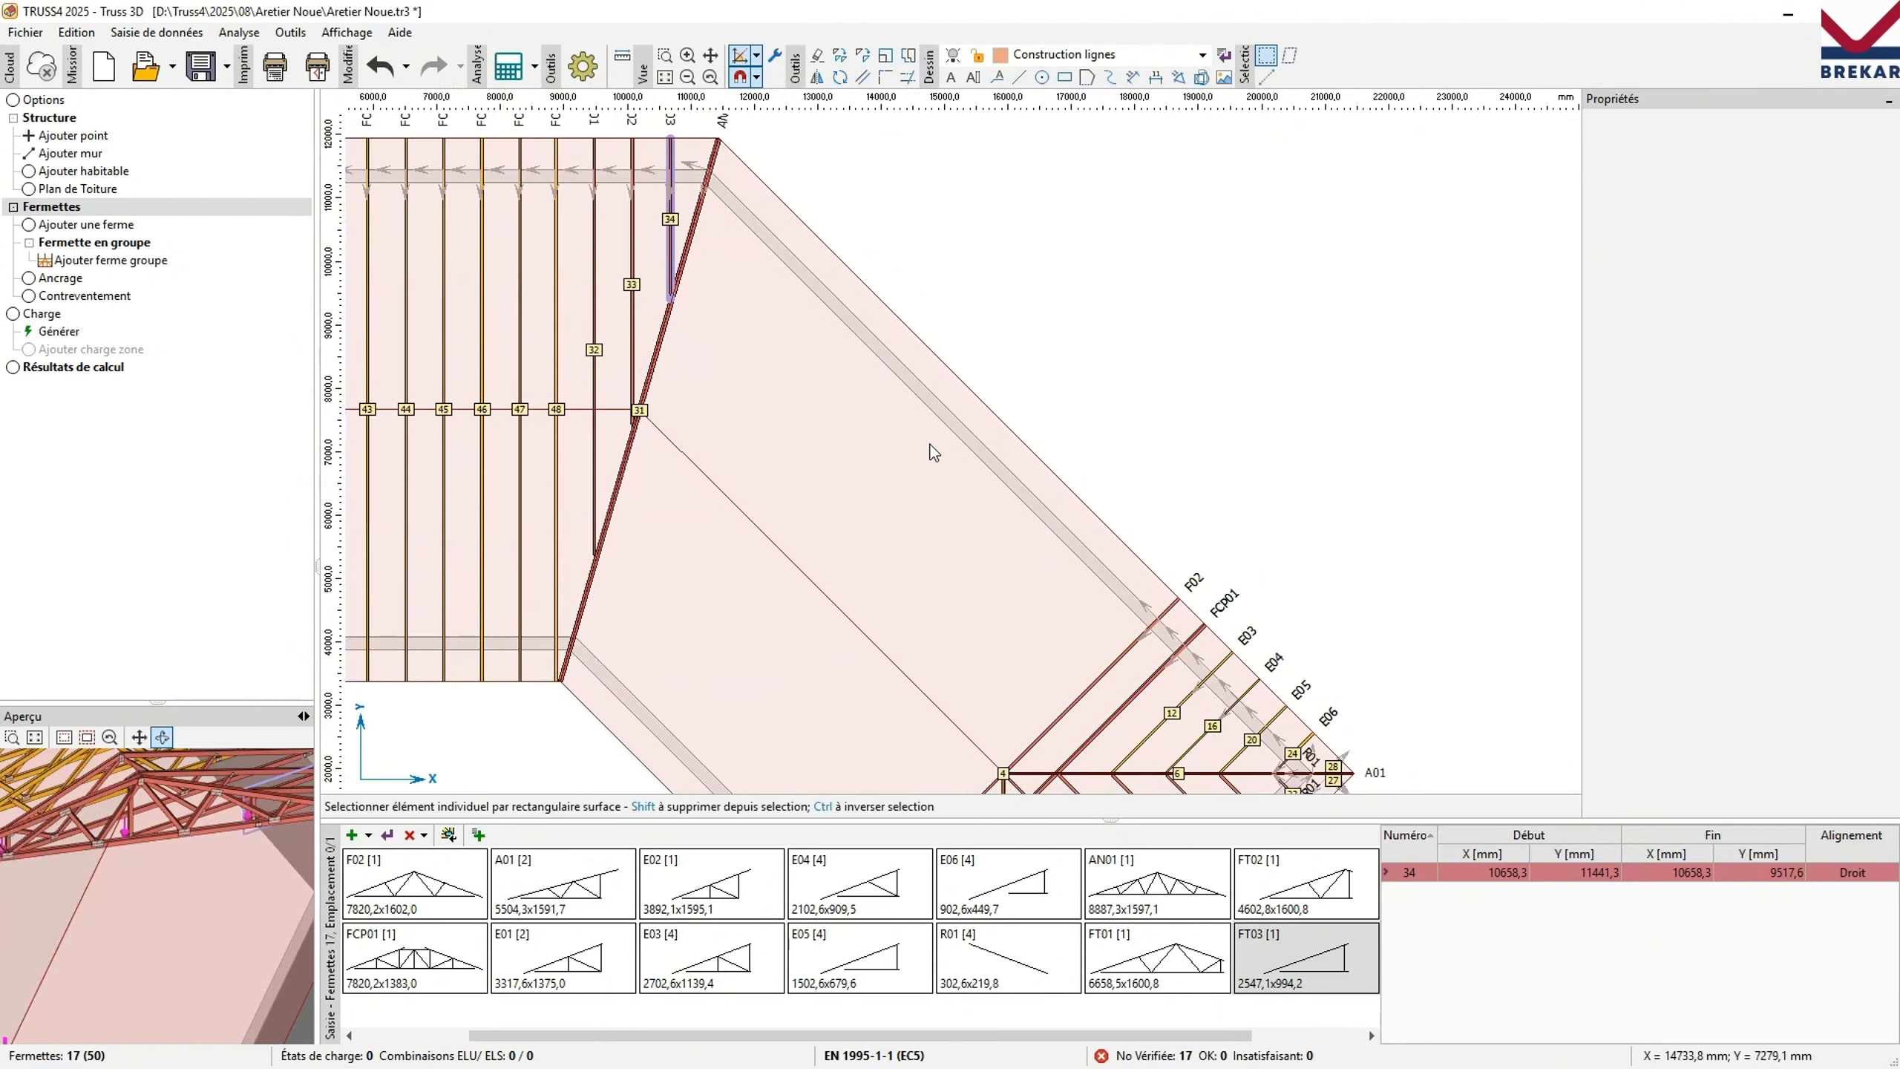
{"action": "scroll", "coordinate": [610, 240], "scroll_direction": "down", "scroll_amount": 2}
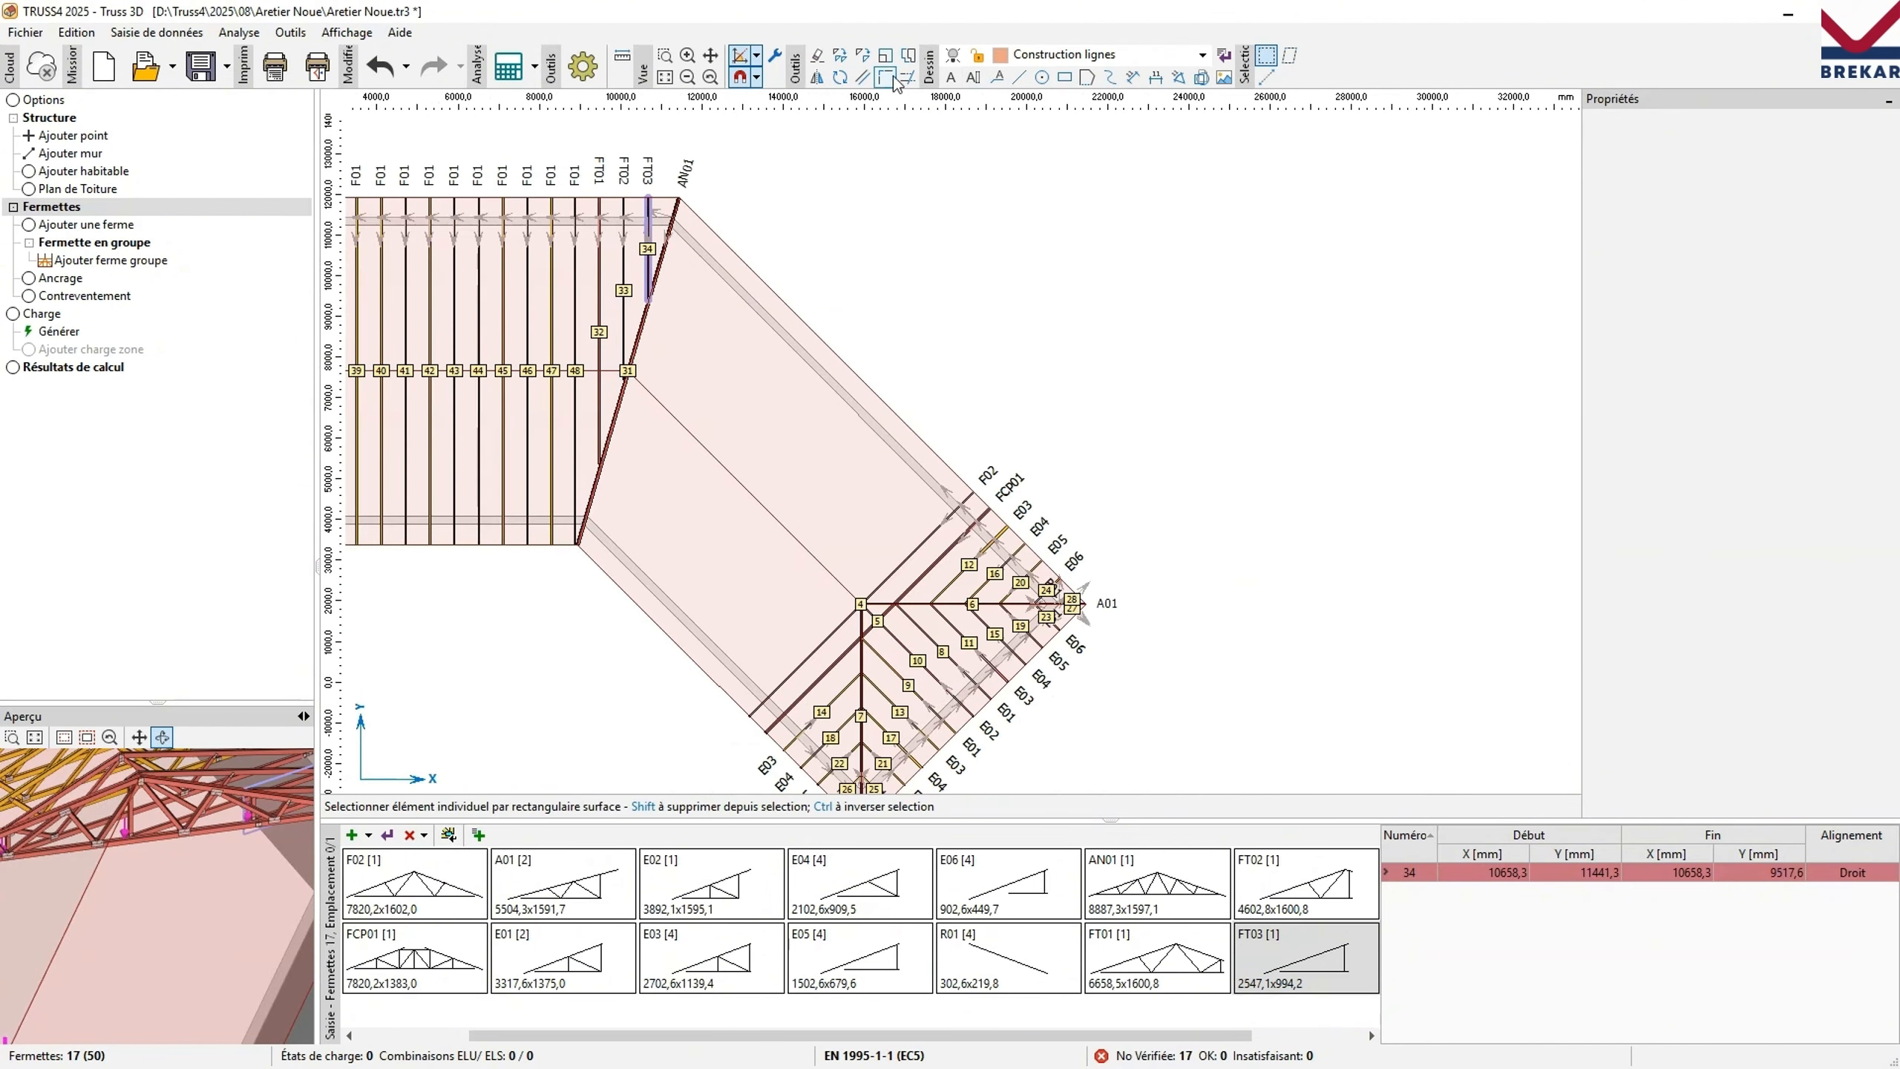
Copy the F02 truss beside the hip group in parallel ten times at 600 mm spacing towards the hip/valley truss.
{"action": "left_click", "coordinate": [868, 78]}
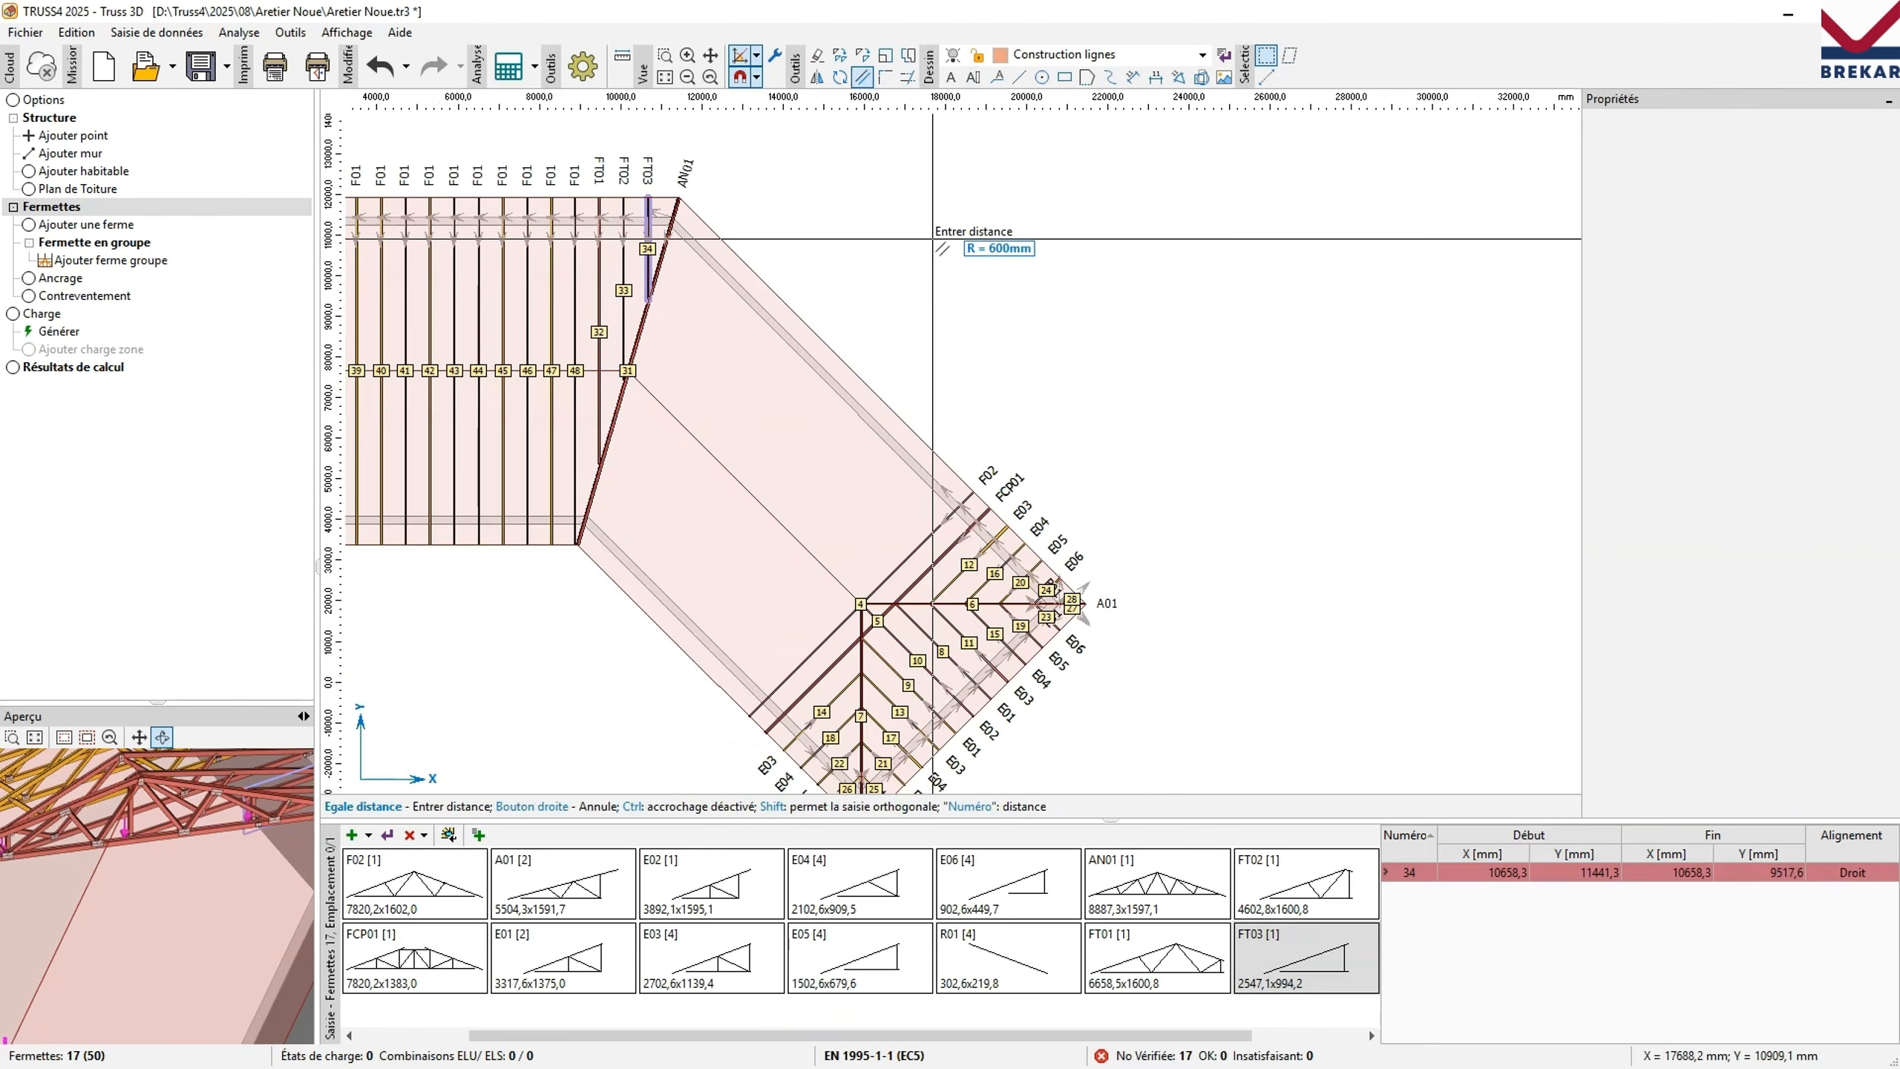
{"action": "key", "text": "Return"}
{"action": "left_click", "coordinate": [930, 539]}
{"action": "left_click", "coordinate": [856, 480]}
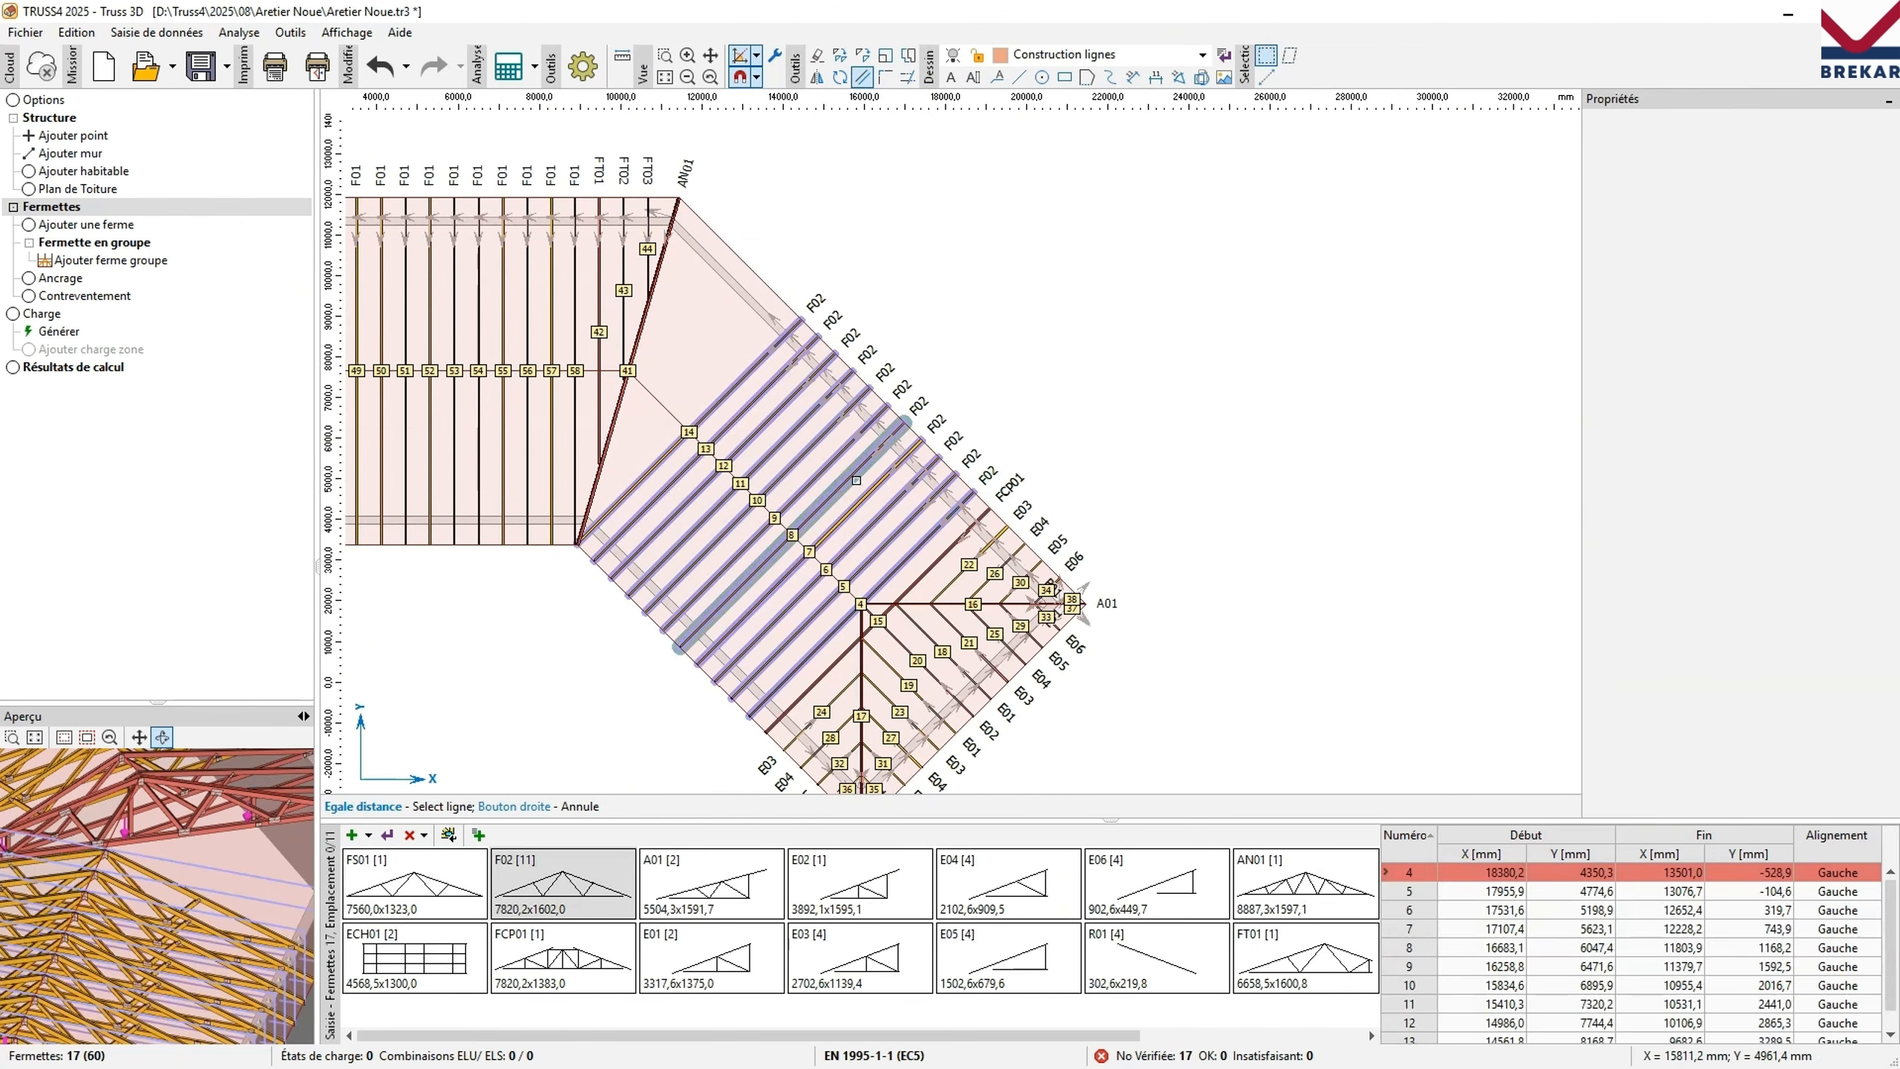
{"action": "right_click", "coordinate": [623, 517]}
Move the last F02 truss at the inner corner about 101 mm towards the hip, clear of the hip/valley truss.
{"action": "scroll", "coordinate": [619, 521], "scroll_direction": "up", "scroll_amount": 3}
{"action": "middle_click_drag", "start_coordinate": [619, 521], "coordinate": [660, 296]}
{"action": "scroll", "coordinate": [628, 313], "scroll_direction": "up", "scroll_amount": 9}
{"action": "left_click", "coordinate": [628, 313]}
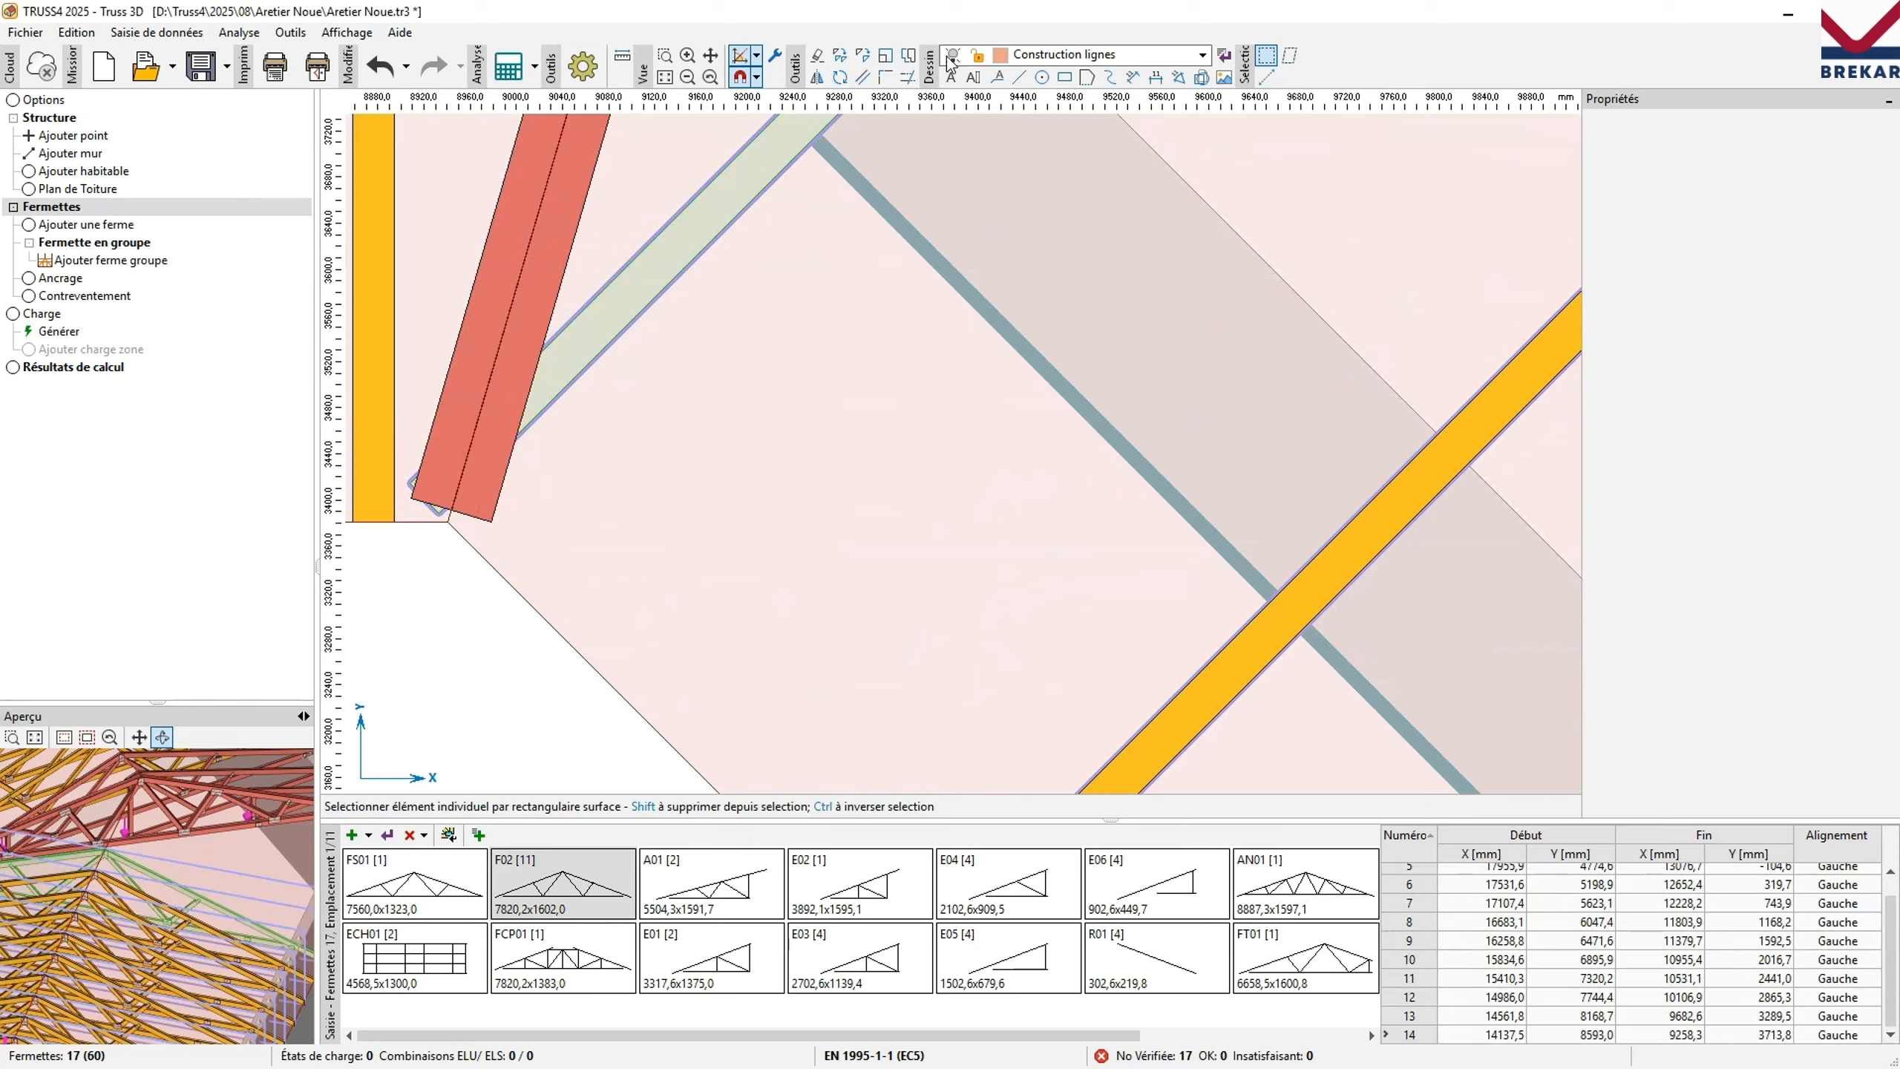
{"action": "left_click", "coordinate": [859, 58]}
{"action": "left_click", "coordinate": [688, 423]}
{"action": "left_click", "coordinate": [770, 505]}
{"action": "scroll", "coordinate": [687, 451], "scroll_direction": "down", "scroll_amount": 13}
{"action": "middle_click_drag", "start_coordinate": [687, 451], "coordinate": [599, 692]}
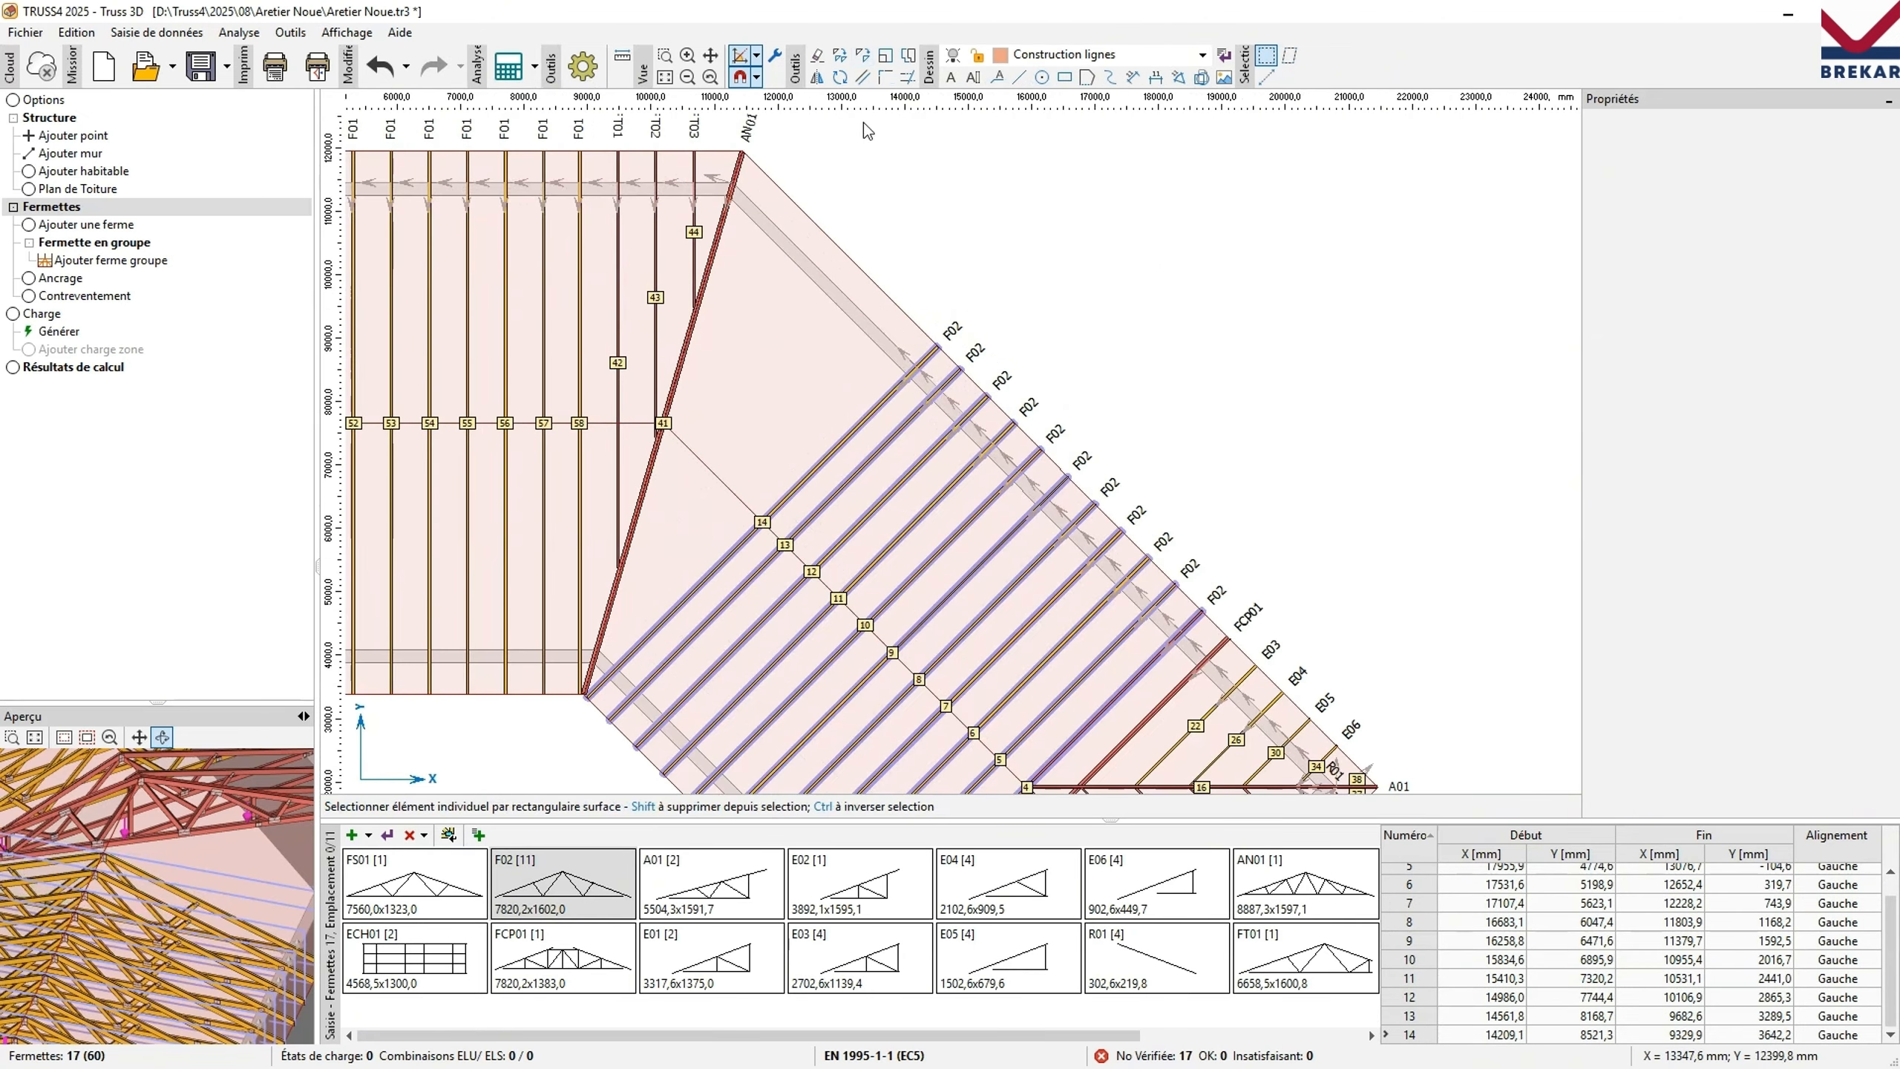
Copy the moved F02 truss in parallel six times at 600 mm spacing up to the outer corner.
{"action": "left_click", "coordinate": [866, 79]}
{"action": "key", "text": "Return"}
{"action": "left_click", "coordinate": [870, 414]}
{"action": "left_click", "coordinate": [824, 396]}
{"action": "left_click", "coordinate": [802, 363]}
{"action": "left_click", "coordinate": [781, 325]}
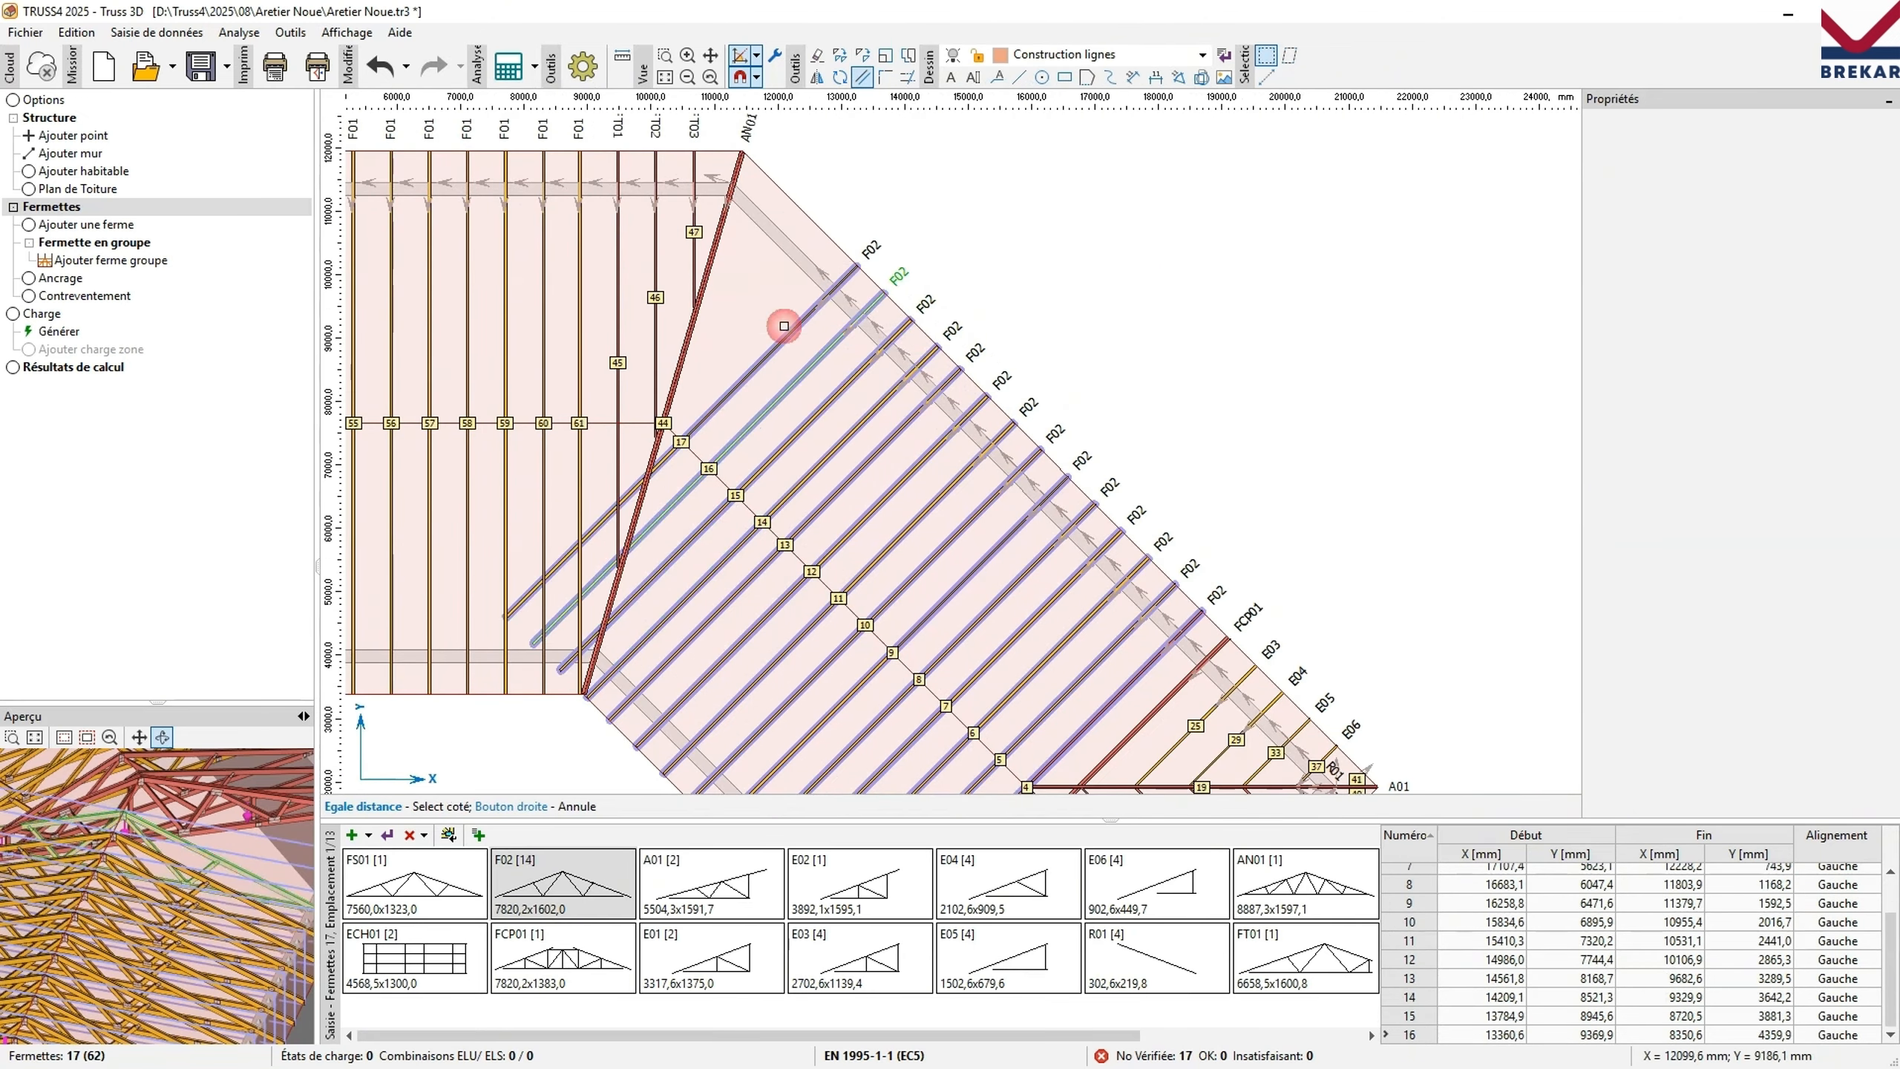
{"action": "left_click", "coordinate": [762, 286]}
{"action": "left_click", "coordinate": [746, 240]}
{"action": "right_click", "coordinate": [1000, 169]}
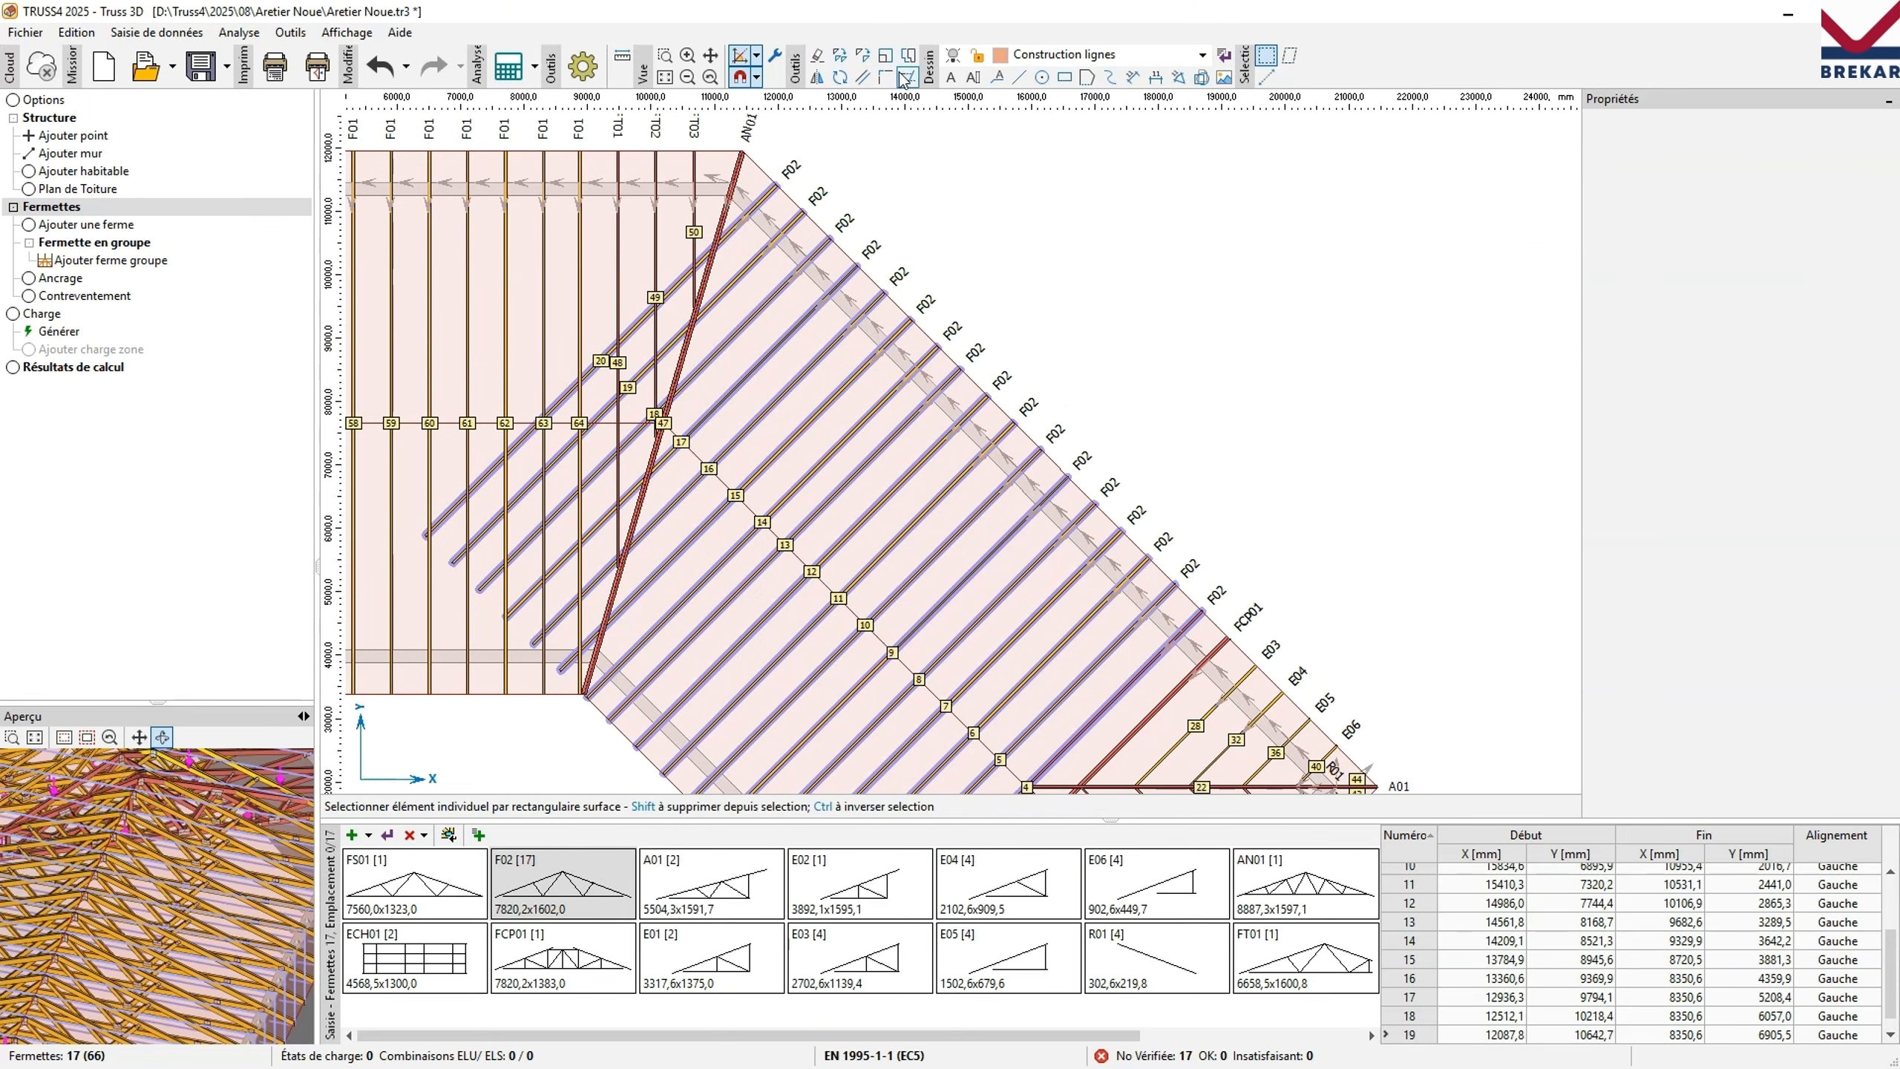
Trim the six F02 trusses that cross hip/valley truss AN01 back to it, keeping their outer-wall portions.
{"action": "left_click", "coordinate": [599, 644]}
{"action": "scroll", "coordinate": [600, 645], "scroll_direction": "up", "scroll_amount": 4}
{"action": "left_click", "coordinate": [555, 652]}
{"action": "left_click", "coordinate": [516, 558]}
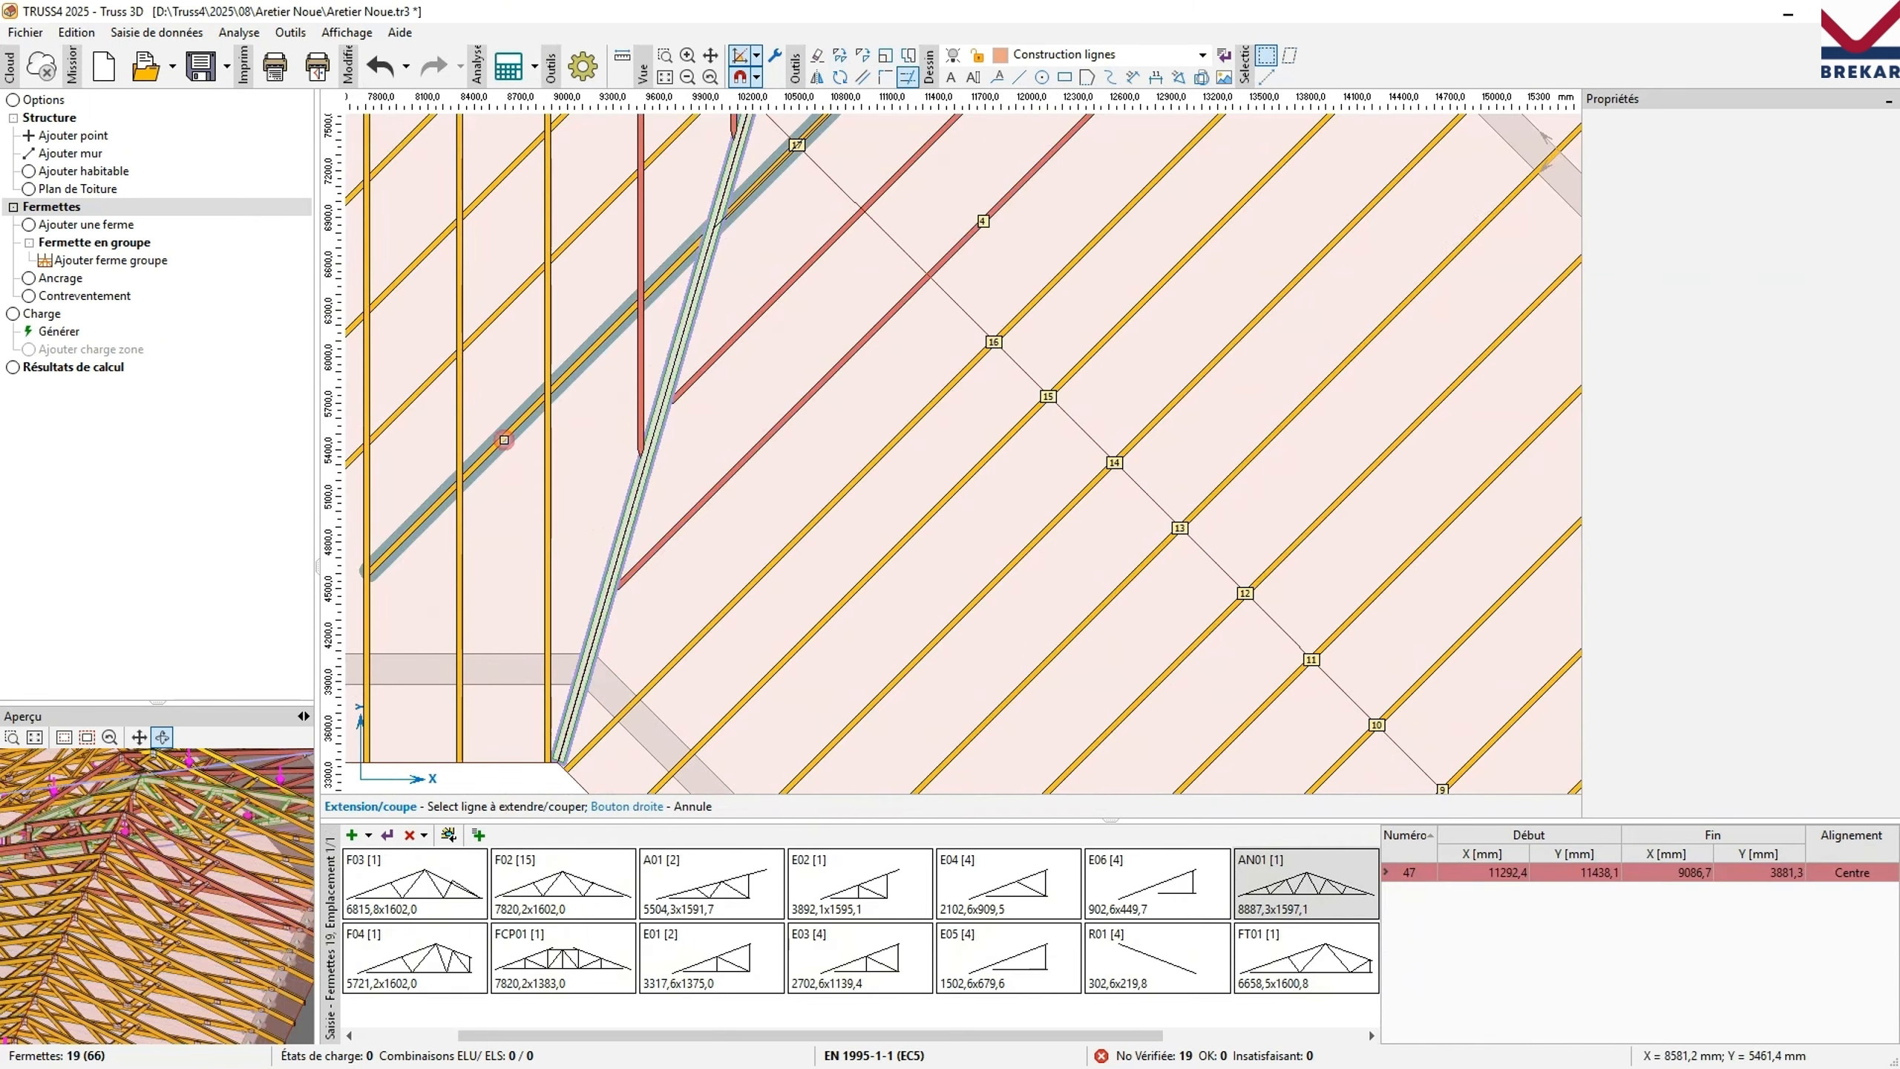
{"action": "left_click", "coordinate": [504, 442]}
{"action": "scroll", "coordinate": [500, 393], "scroll_direction": "down", "scroll_amount": 2}
{"action": "left_click", "coordinate": [502, 252]}
{"action": "left_click", "coordinate": [502, 167]}
{"action": "scroll", "coordinate": [849, 551], "scroll_direction": "down", "scroll_amount": 3}
{"action": "scroll", "coordinate": [975, 140], "scroll_direction": "up", "scroll_amount": 2}
{"action": "right_click", "coordinate": [975, 141]}
{"action": "scroll", "coordinate": [890, 210], "scroll_direction": "up", "scroll_amount": 1}
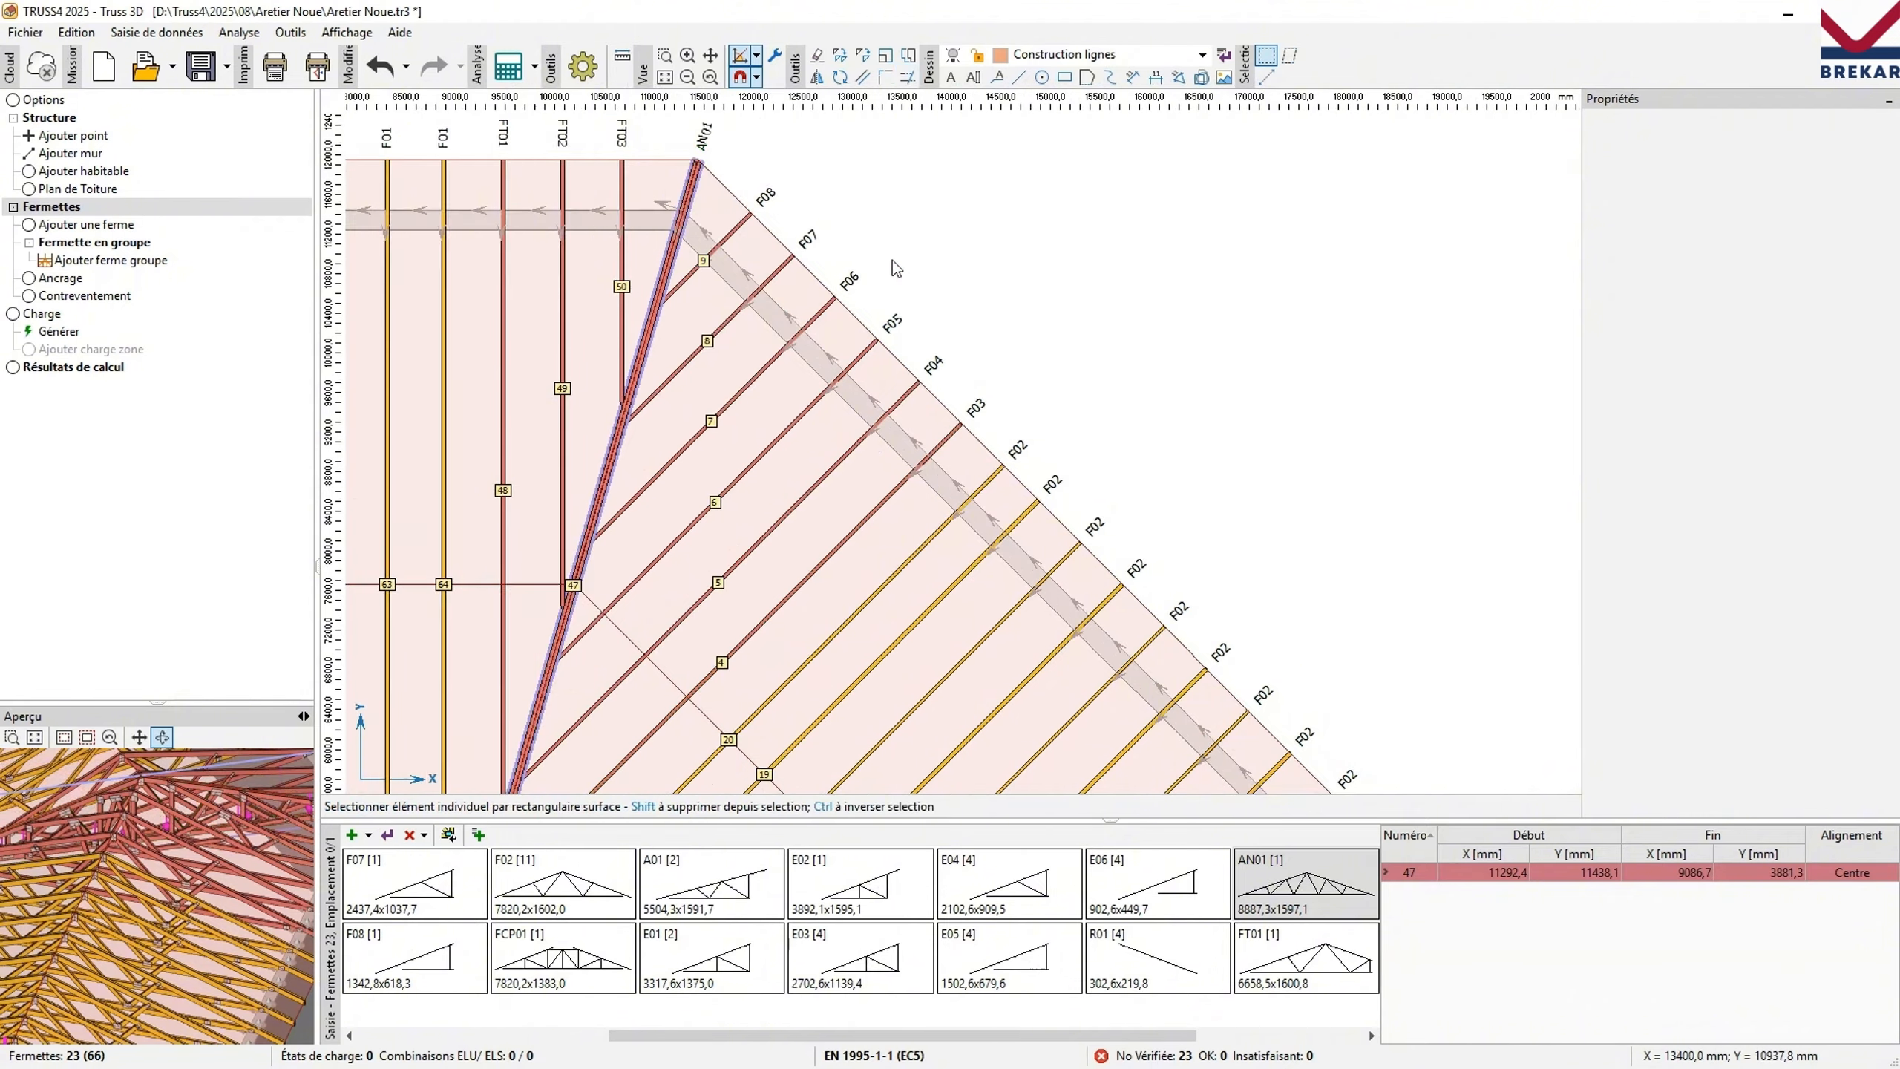
Change the name prefix of F03, the longest trimmed truss on the angled wing, to FT.
{"action": "scroll", "coordinate": [559, 424], "scroll_direction": "down", "scroll_amount": 2}
{"action": "scroll", "coordinate": [570, 723], "scroll_direction": "up", "scroll_amount": 1}
{"action": "middle_click_drag", "start_coordinate": [571, 724], "coordinate": [582, 626]}
{"action": "double_click", "coordinate": [574, 561]}
{"action": "left_click", "coordinate": [438, 1019]}
{"action": "type", "text": "T"}
{"action": "left_click", "coordinate": [966, 1016]}
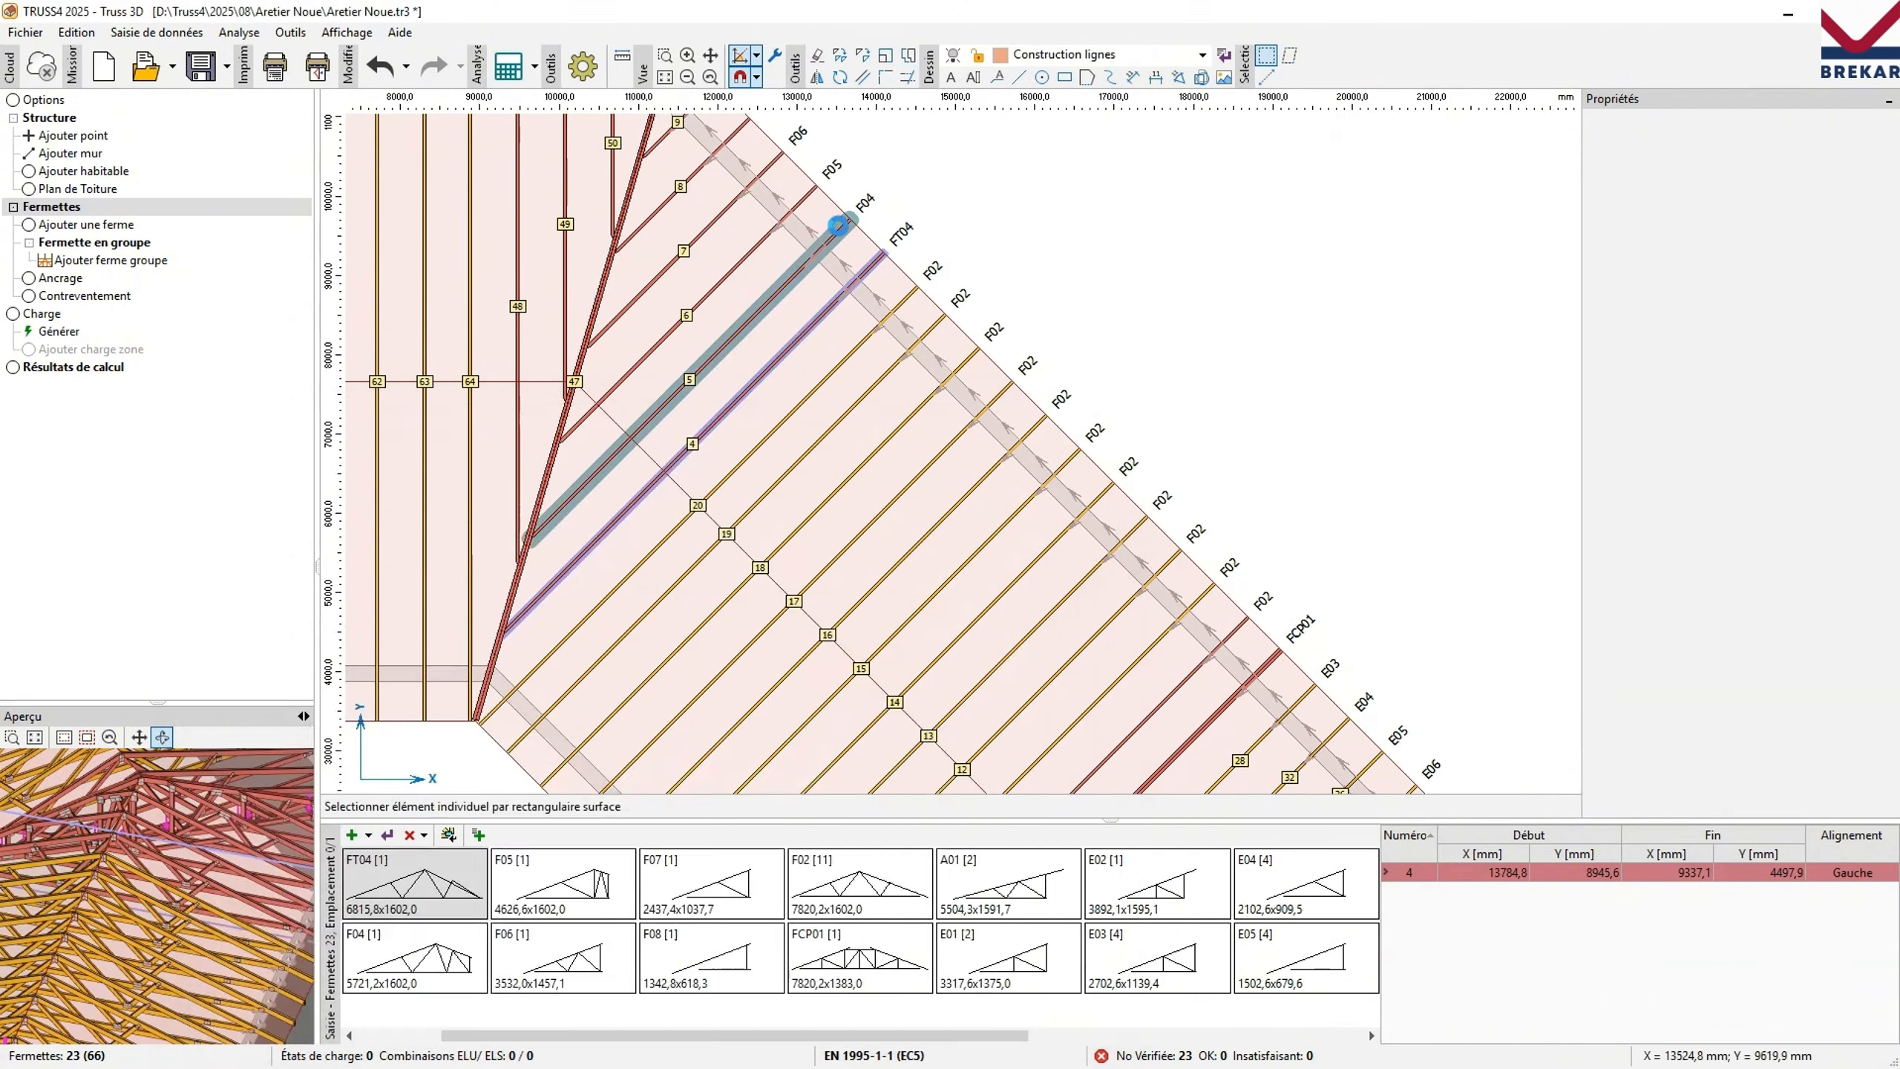
Change the name prefix of the five remaining shorter trimmed trusses on the angled wing to FT.
{"action": "double_click", "coordinate": [841, 227]}
{"action": "left_click", "coordinate": [438, 1018]}
{"action": "type", "text": "T"}
{"action": "double_click", "coordinate": [809, 196]}
{"action": "left_click", "coordinate": [438, 1018]}
{"action": "type", "text": "T"}
{"action": "left_click", "coordinate": [966, 1016]}
{"action": "double_click", "coordinate": [773, 164]}
{"action": "left_click", "coordinate": [438, 1018]}
{"action": "type", "text": "T"}
{"action": "left_click", "coordinate": [967, 1017]}
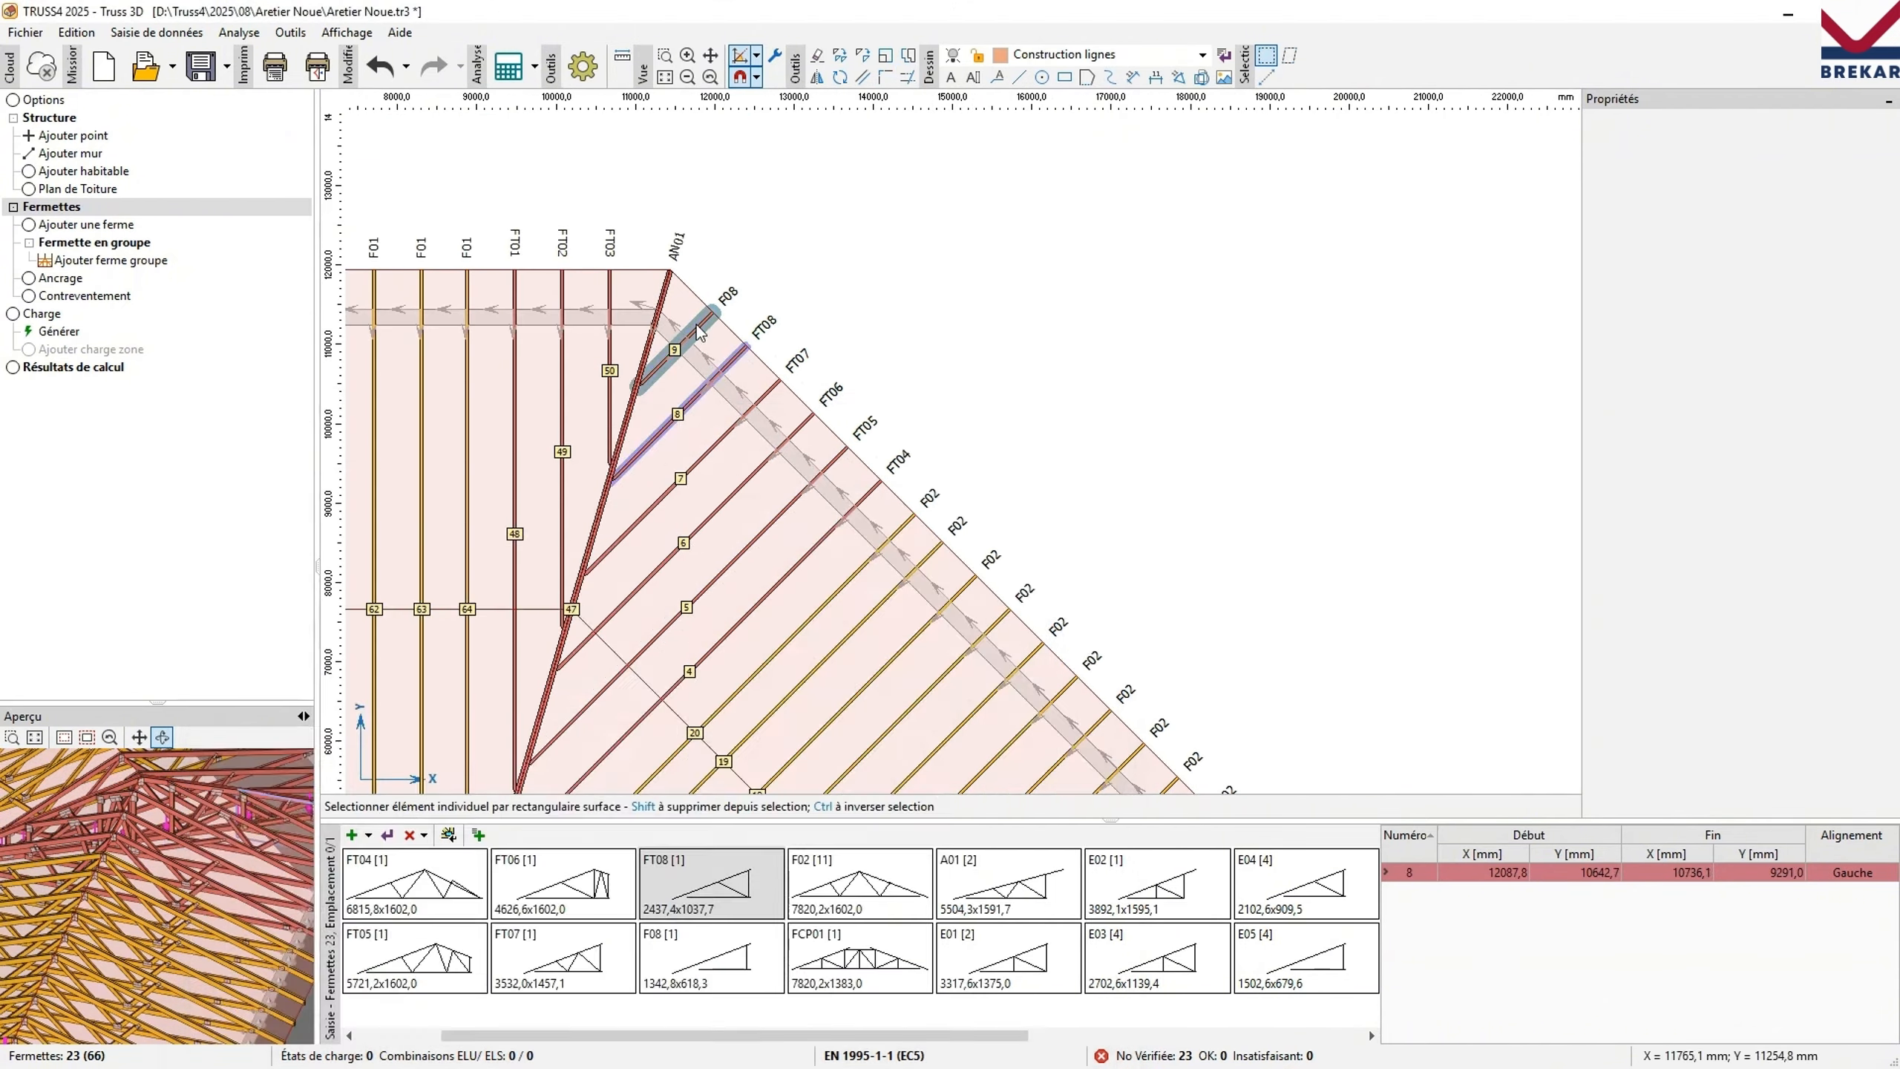
Examine in the 3D view how the trimmed trusses of both wings meet the hip/valley truss.
{"action": "scroll", "coordinate": [819, 282], "scroll_direction": "down", "scroll_amount": 4}
{"action": "left_click", "coordinate": [303, 717]}
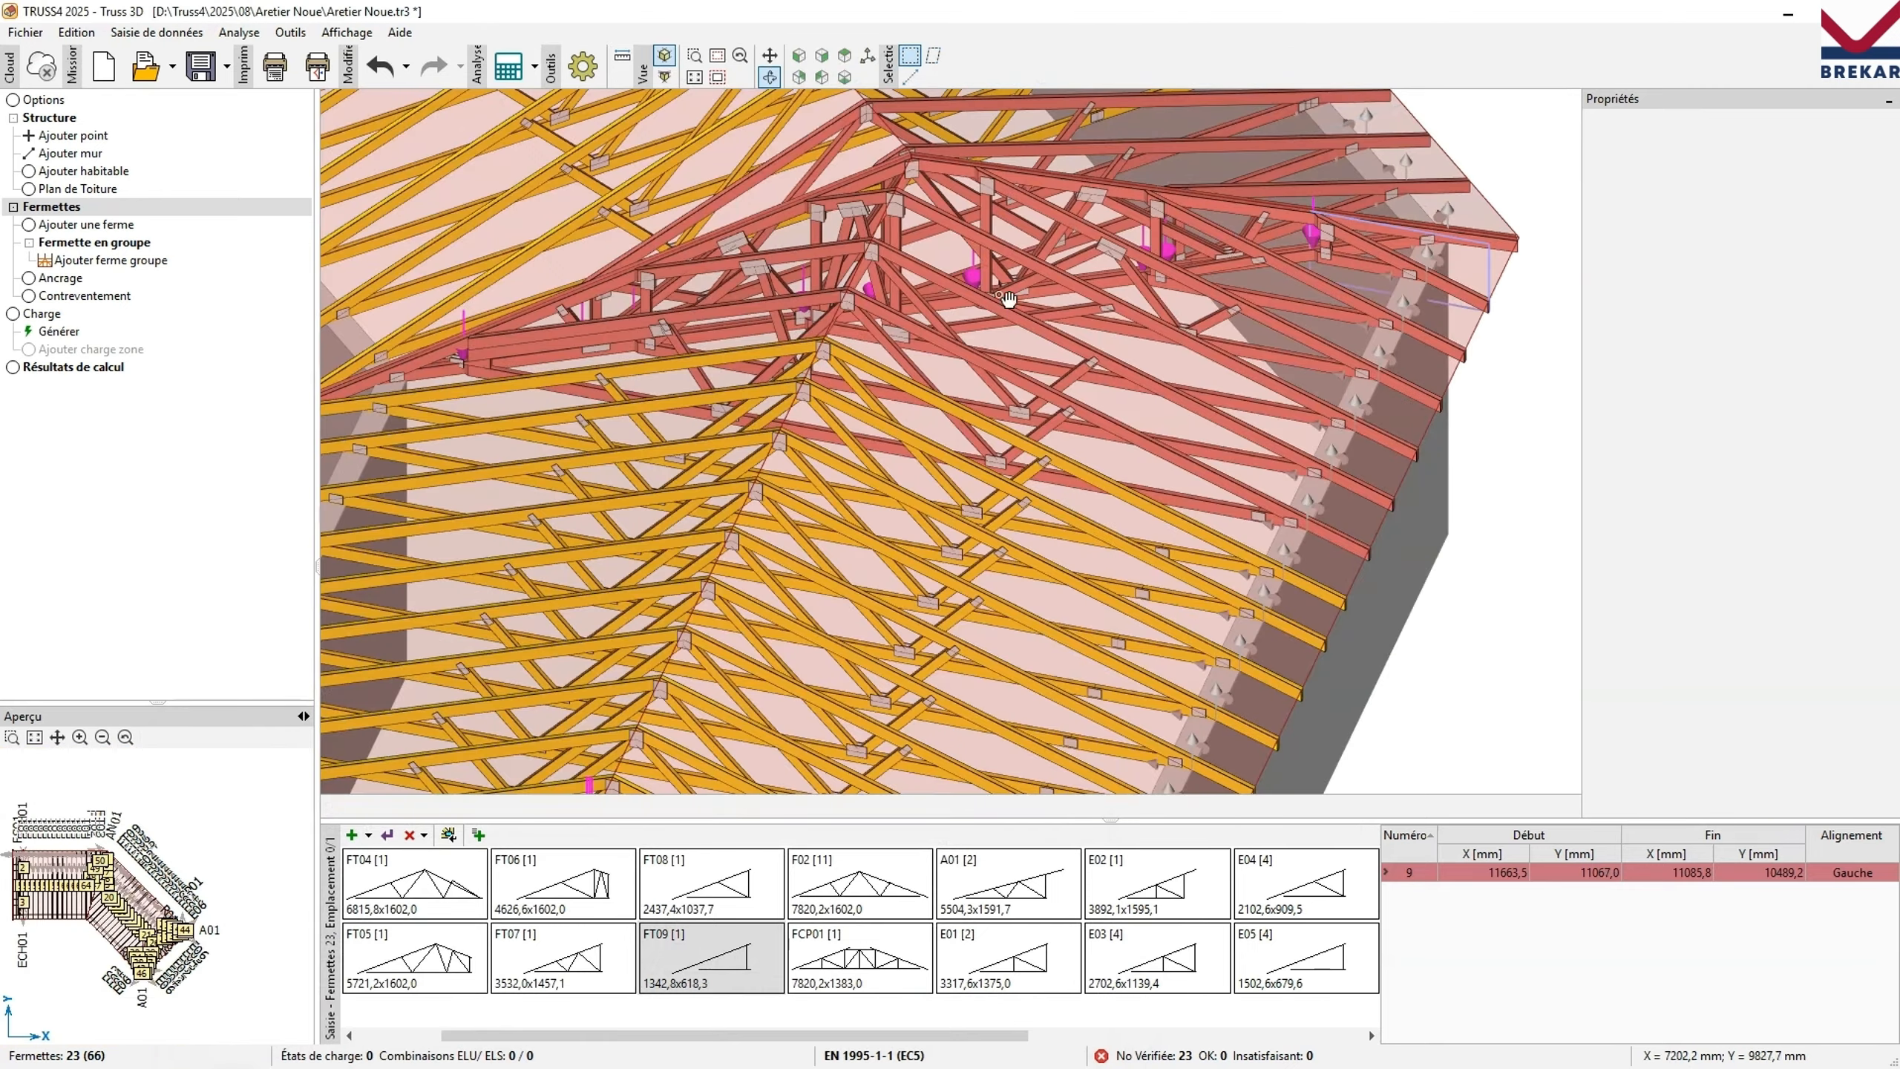
{"action": "scroll", "coordinate": [1207, 251], "scroll_direction": "up", "scroll_amount": 2}
{"action": "scroll", "coordinate": [995, 217], "scroll_direction": "down", "scroll_amount": 3}
{"action": "left_click_drag", "start_coordinate": [1007, 248], "coordinate": [1198, 377]}
{"action": "scroll", "coordinate": [1160, 367], "scroll_direction": "up", "scroll_amount": 2}
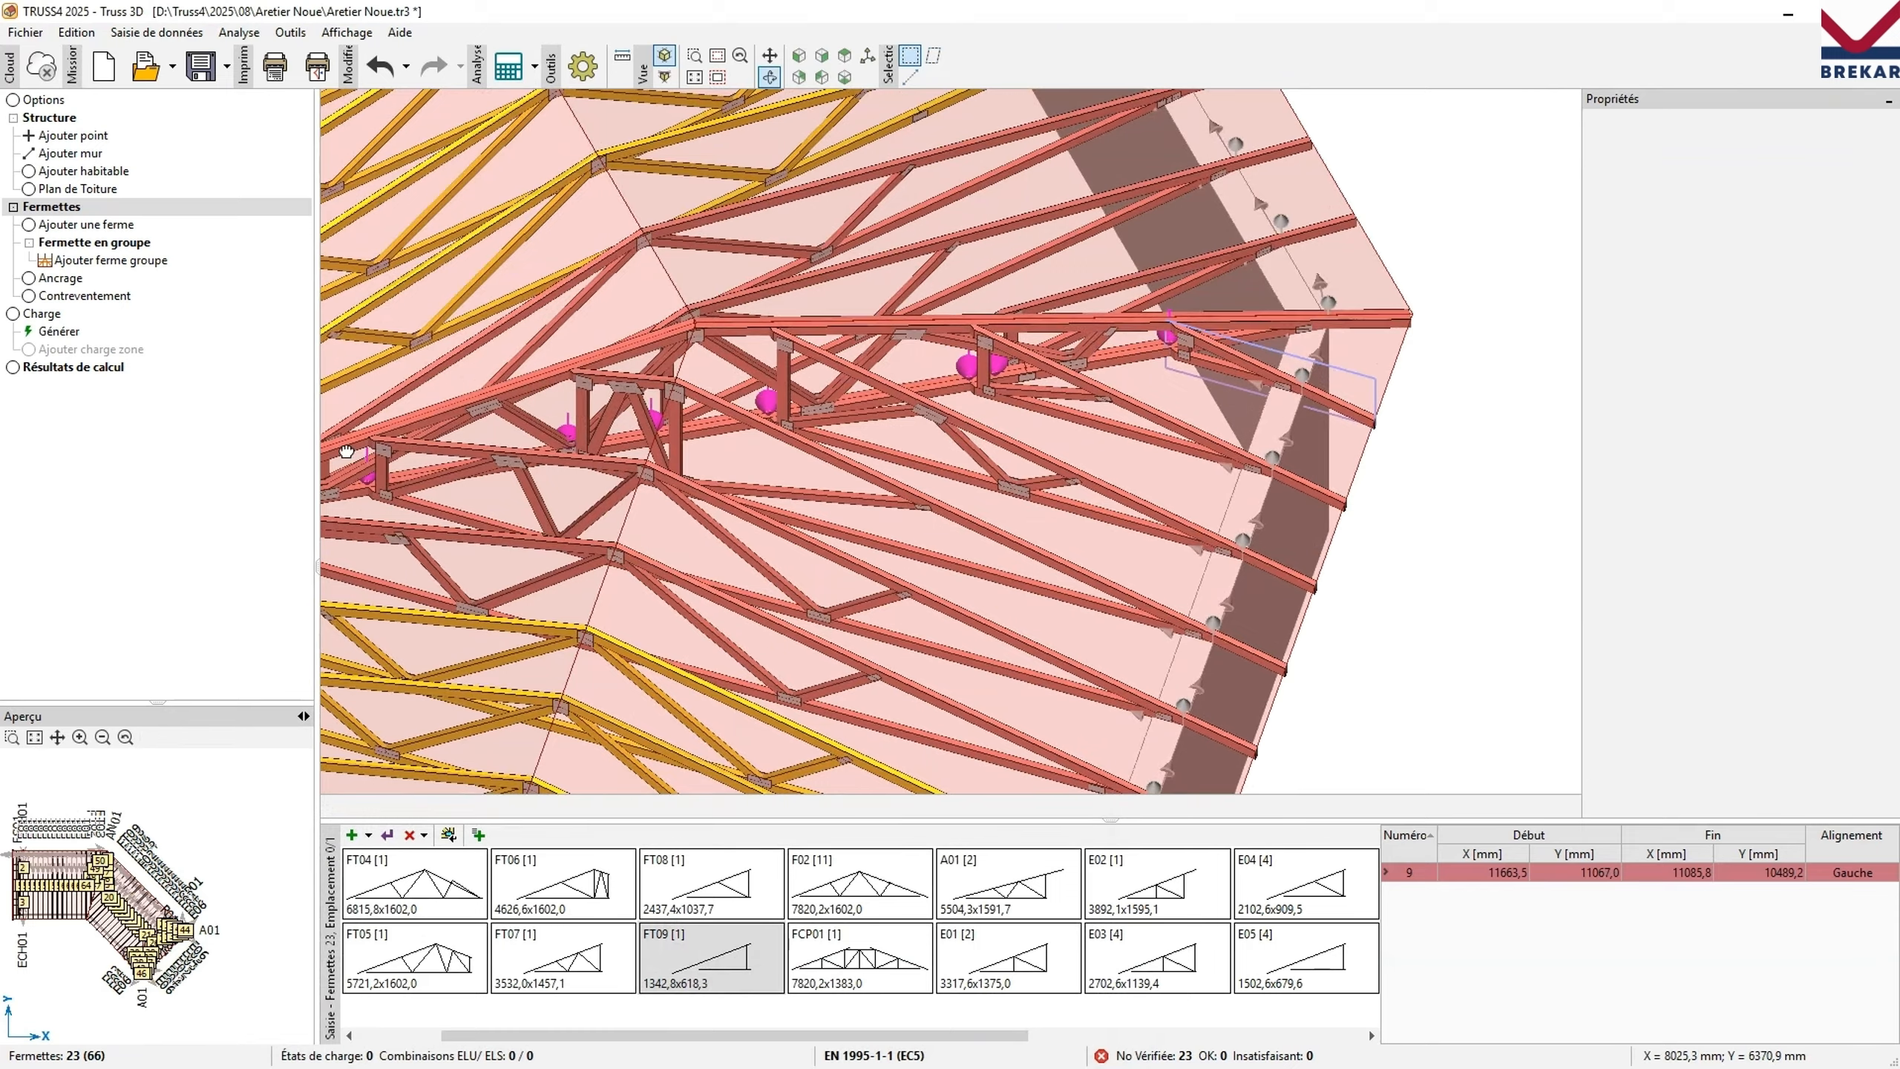
{"action": "middle_click_drag", "start_coordinate": [1122, 290], "coordinate": [1298, 302]}
{"action": "scroll", "coordinate": [816, 308], "scroll_direction": "down", "scroll_amount": 3}
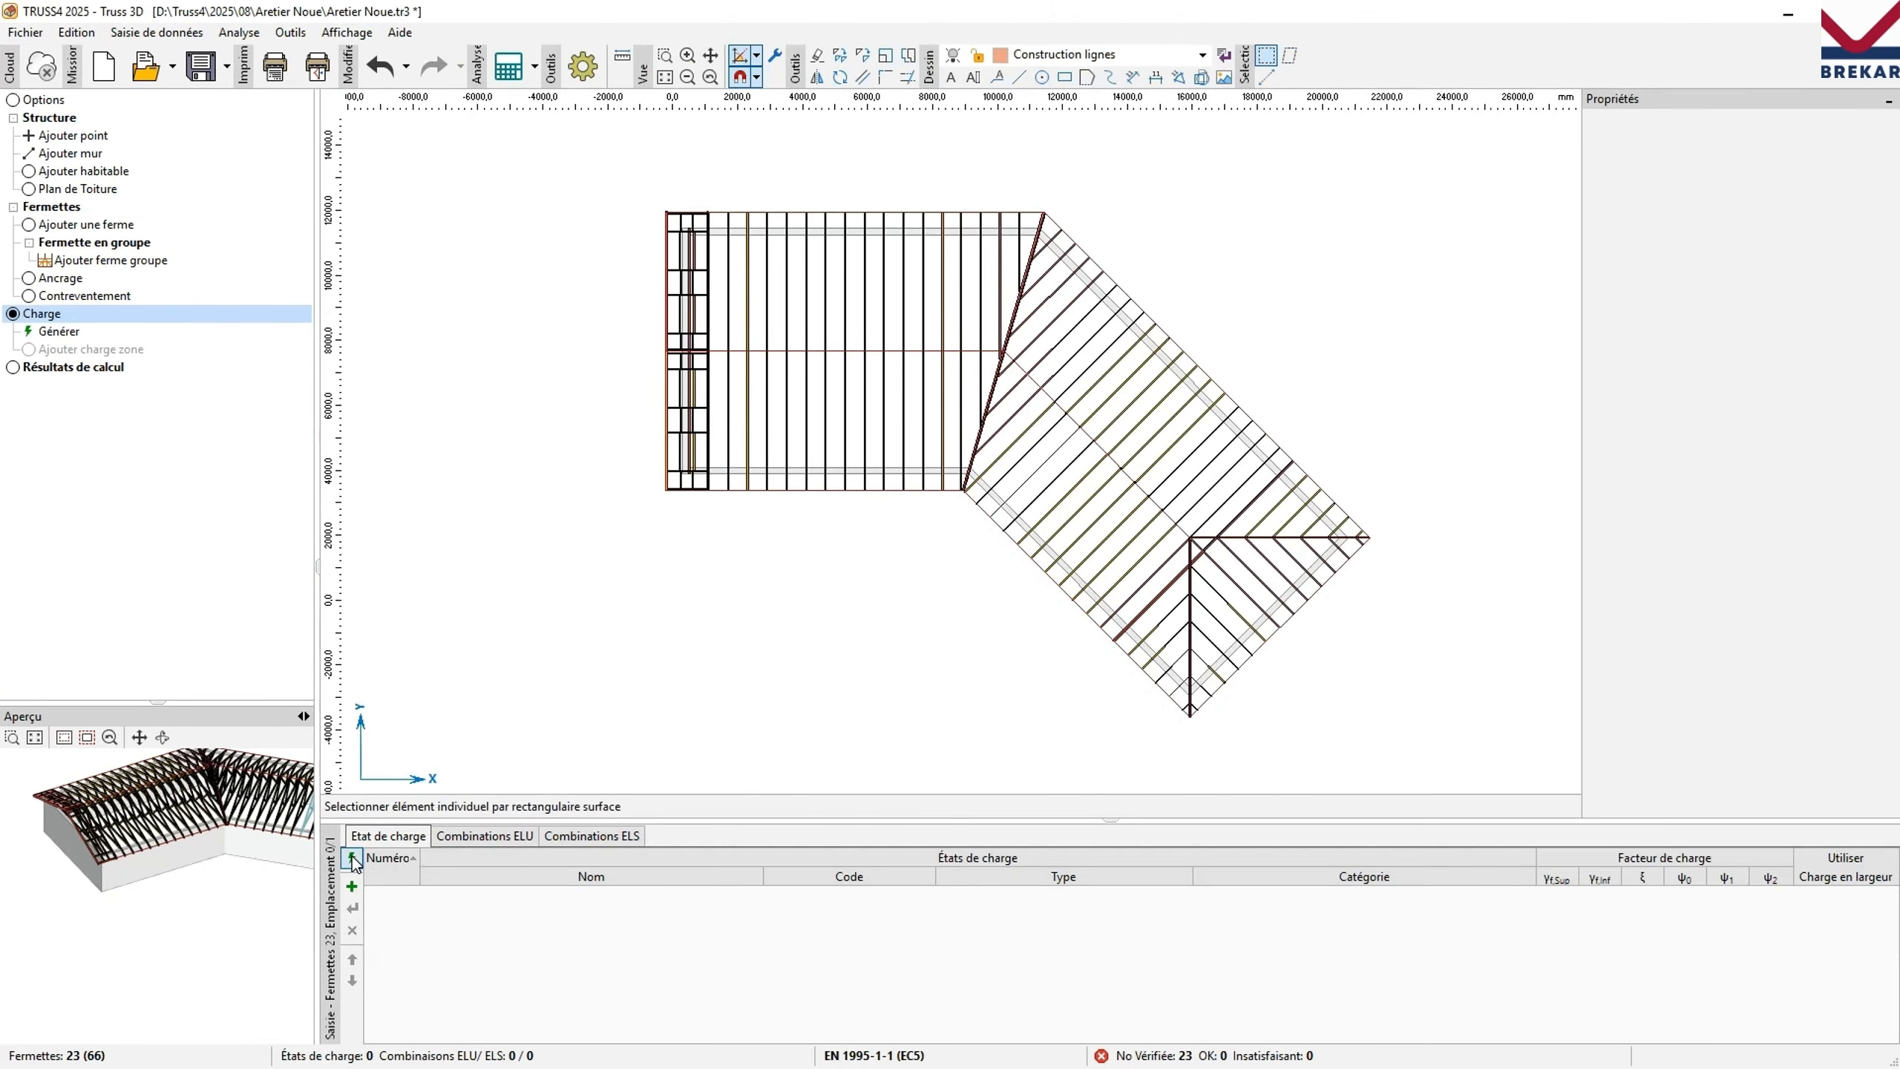
Open the load generator and set the permanent loads to 0,50 kN/m² for the roof and 0,25 kN/m² for the ceiling.
{"action": "left_click", "coordinate": [352, 858]}
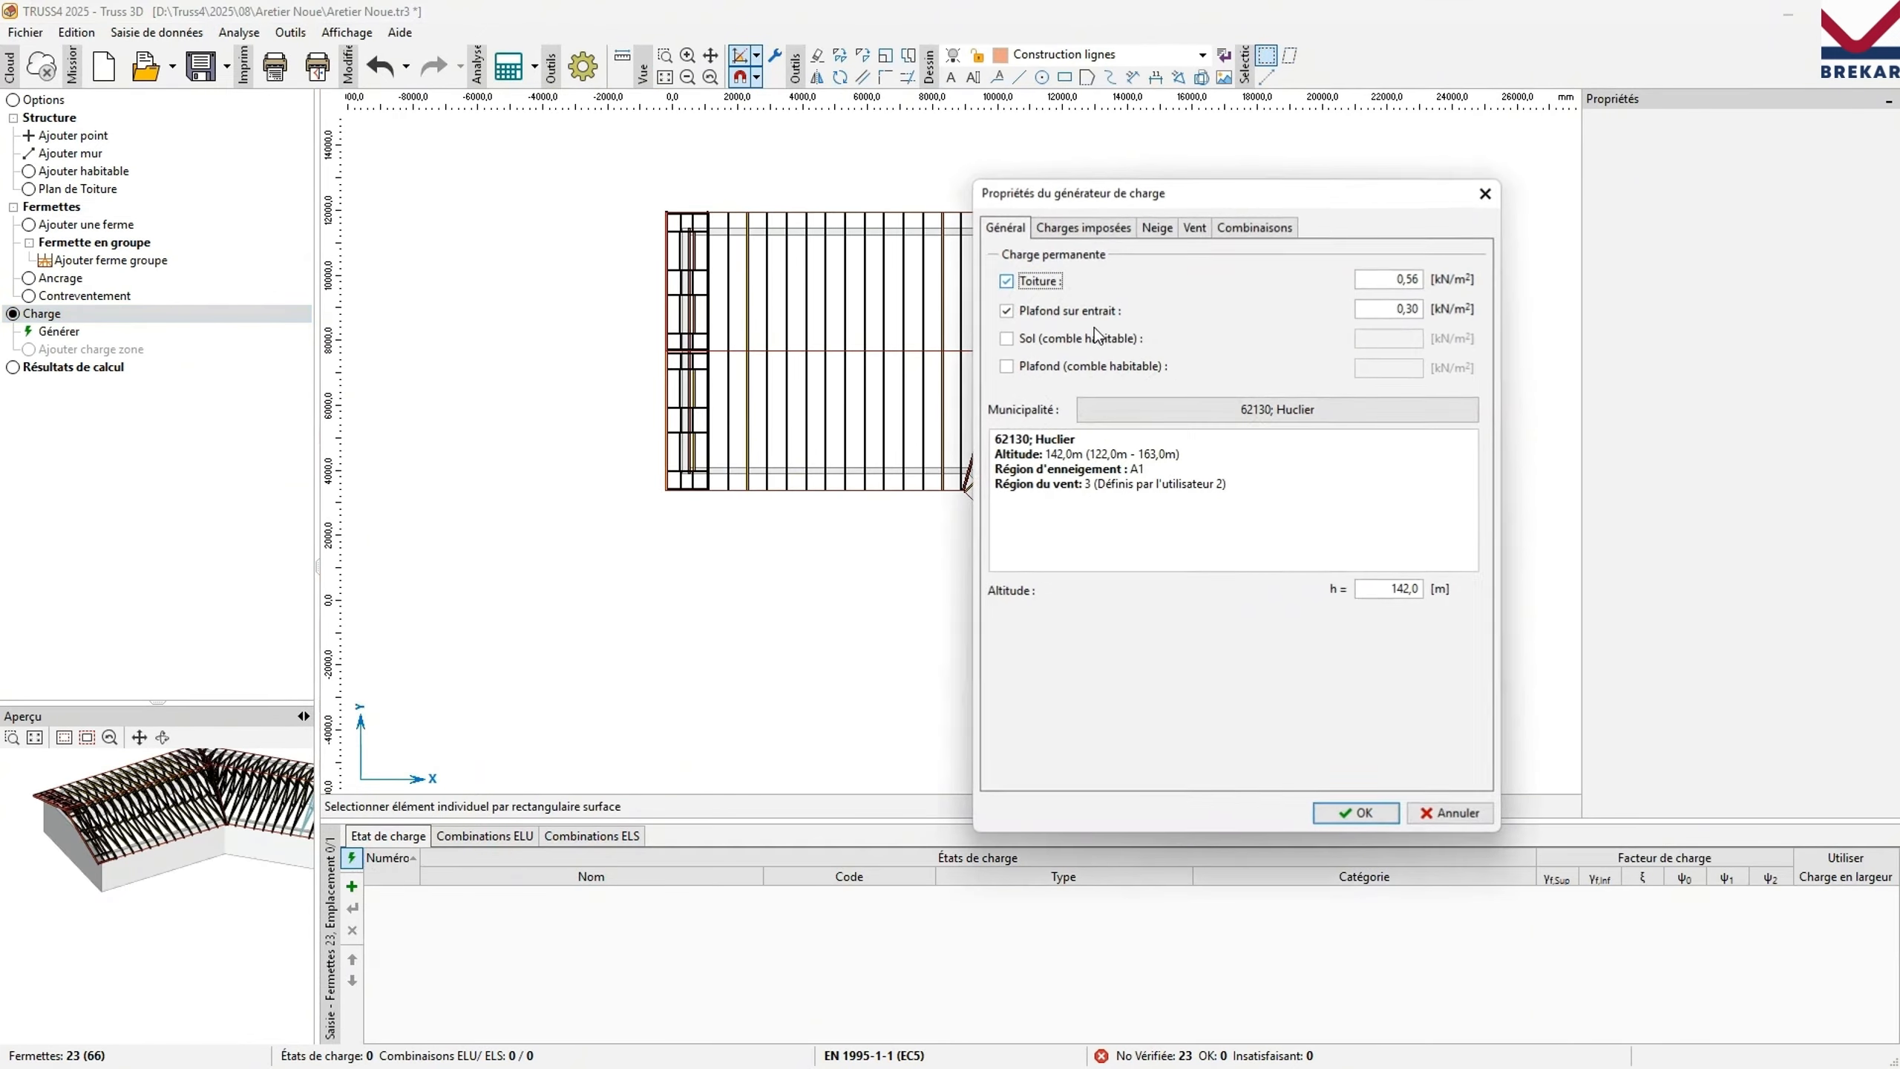
{"action": "type", "text": "0,50"}
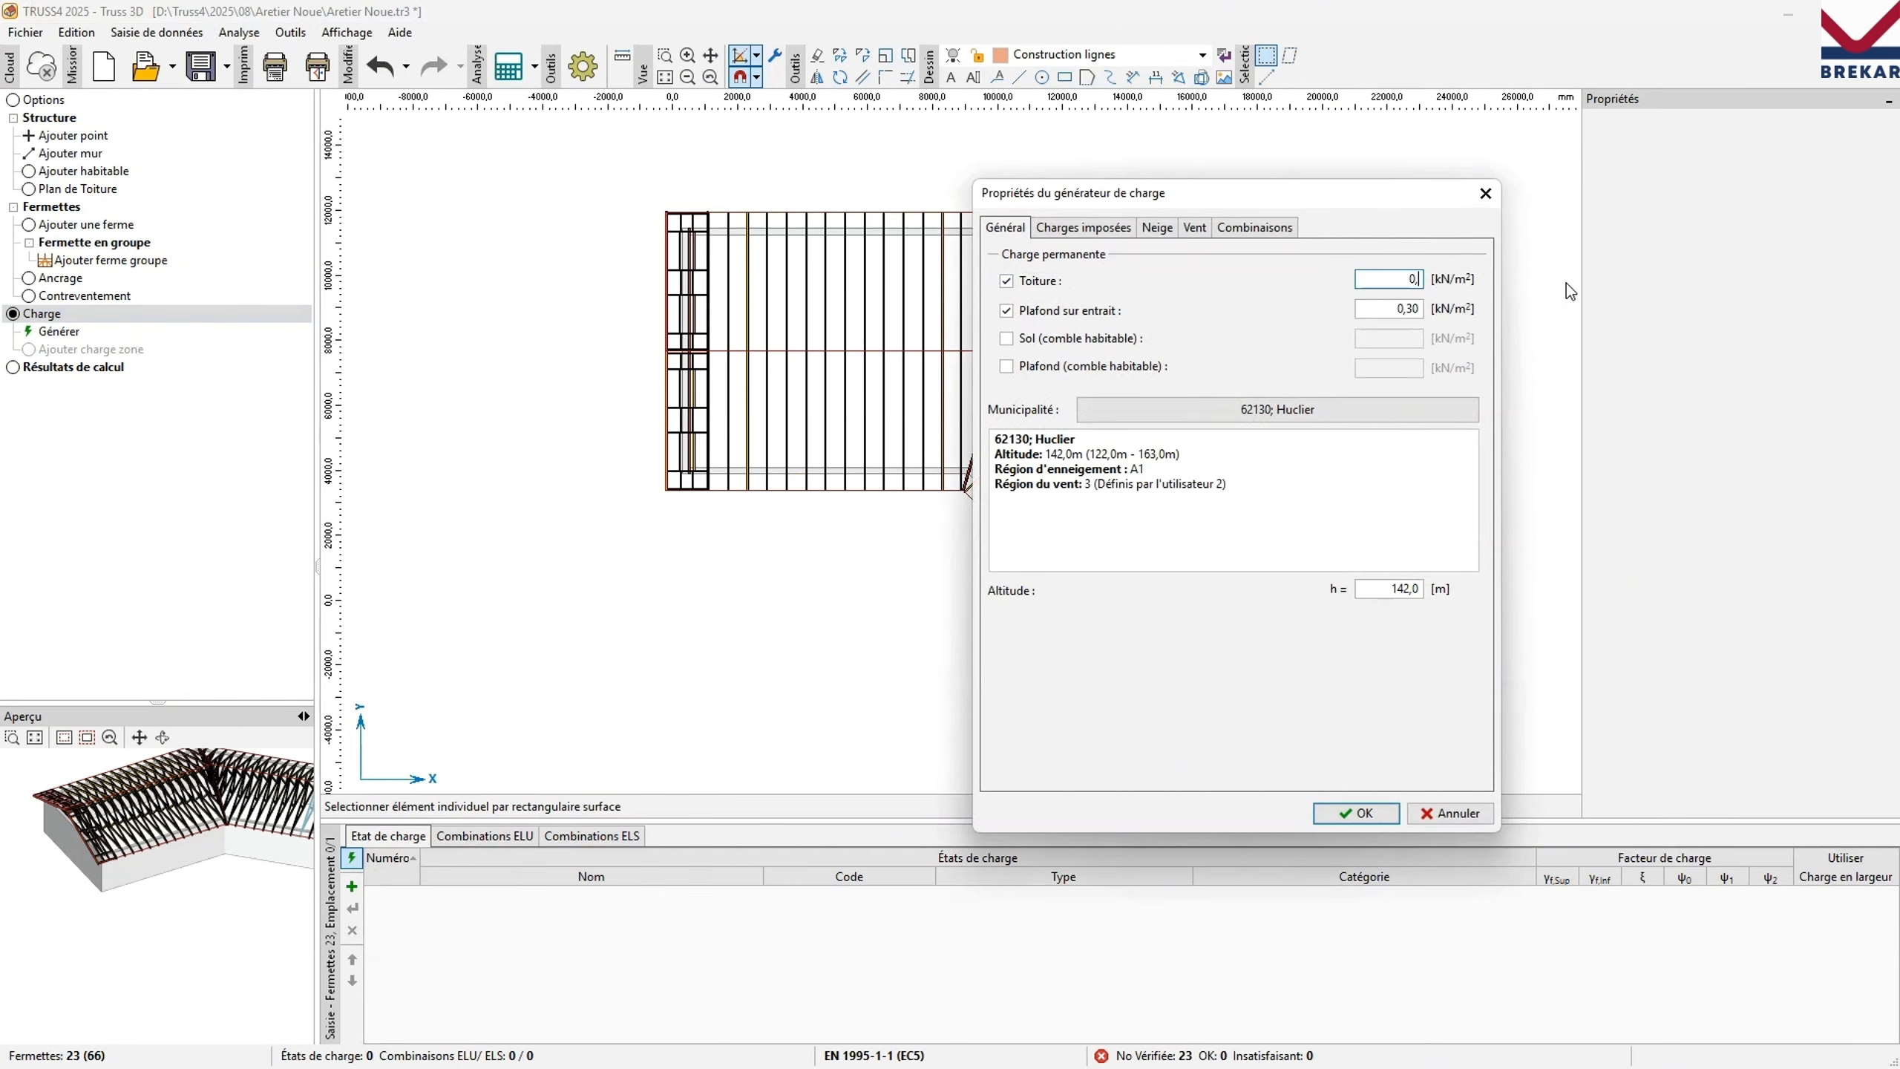
{"action": "key", "text": "Tab"}
{"action": "type", "text": "0,25"}
{"action": "key", "text": "Tab"}
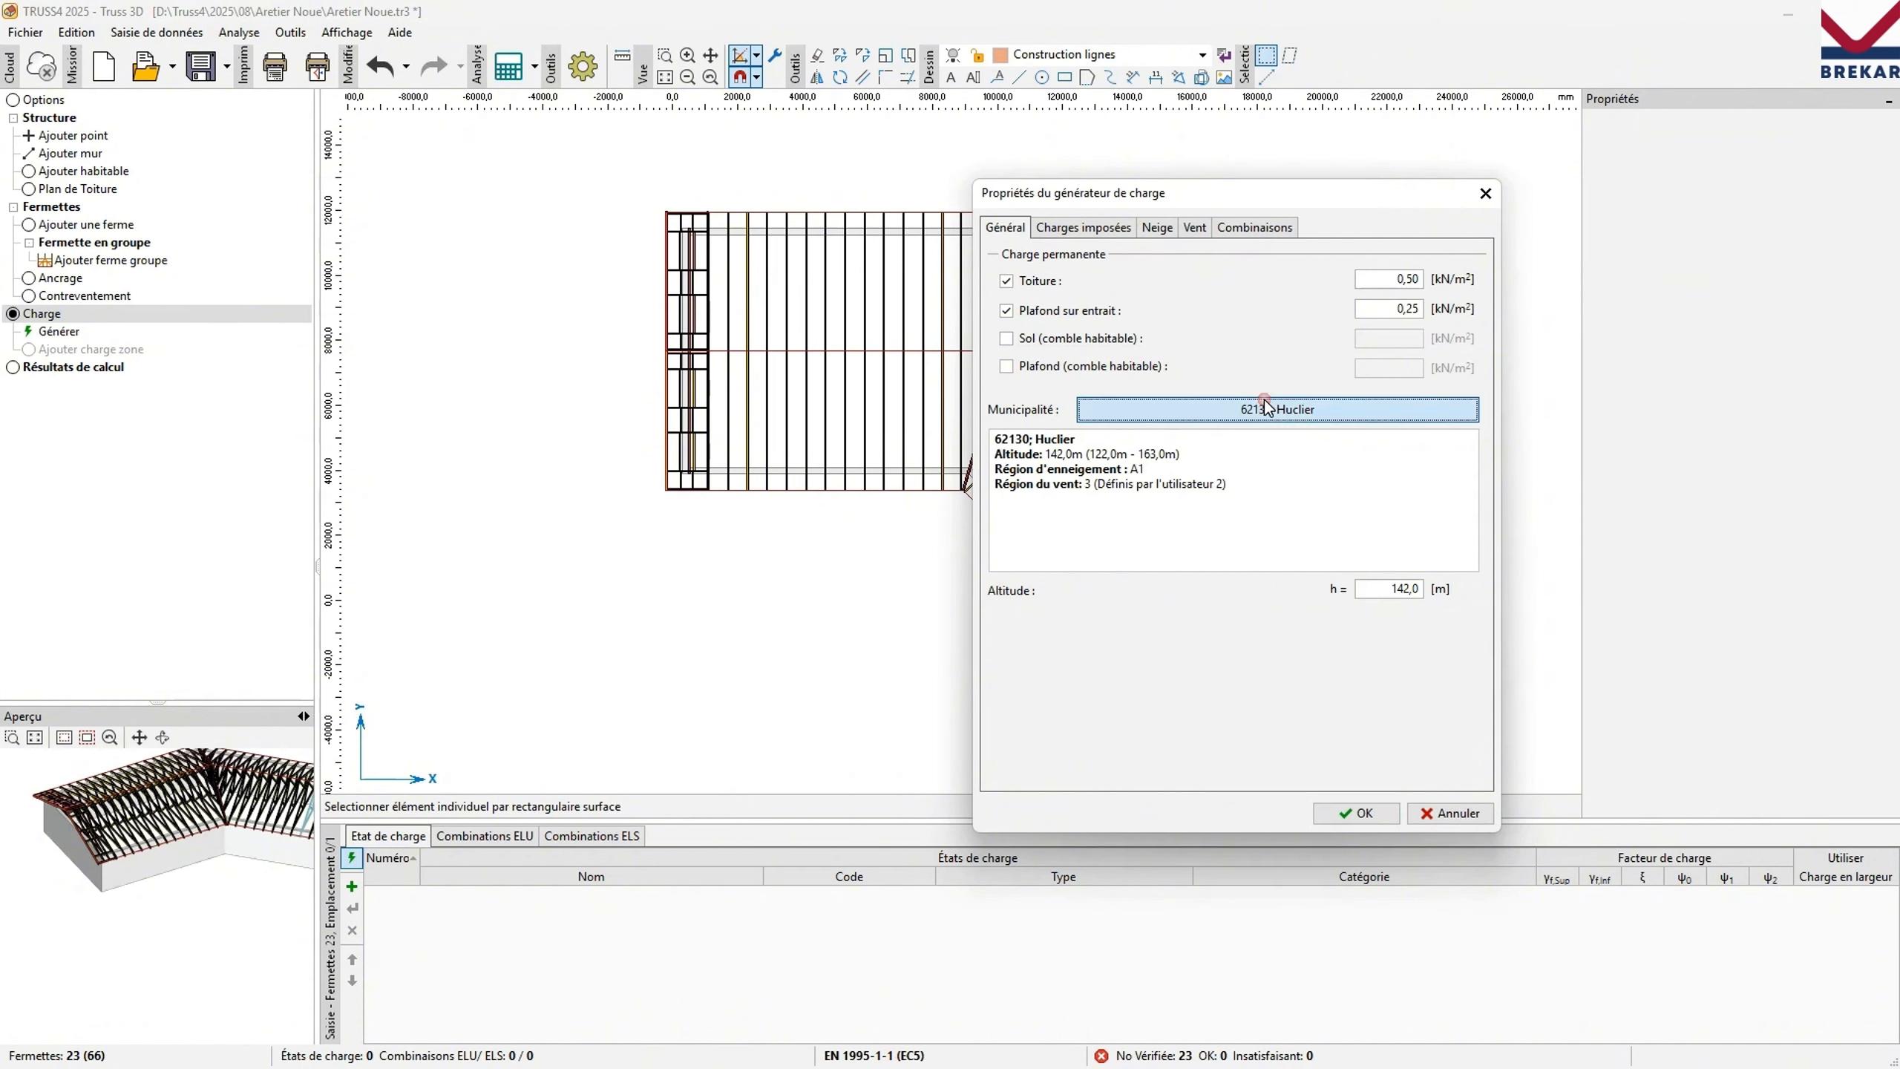
Set the municipality to 33000 Bordeaux, check the imposed and snow load settings, and generate the load cases.
{"action": "left_click", "coordinate": [1275, 409]}
{"action": "type", "text": "33000"}
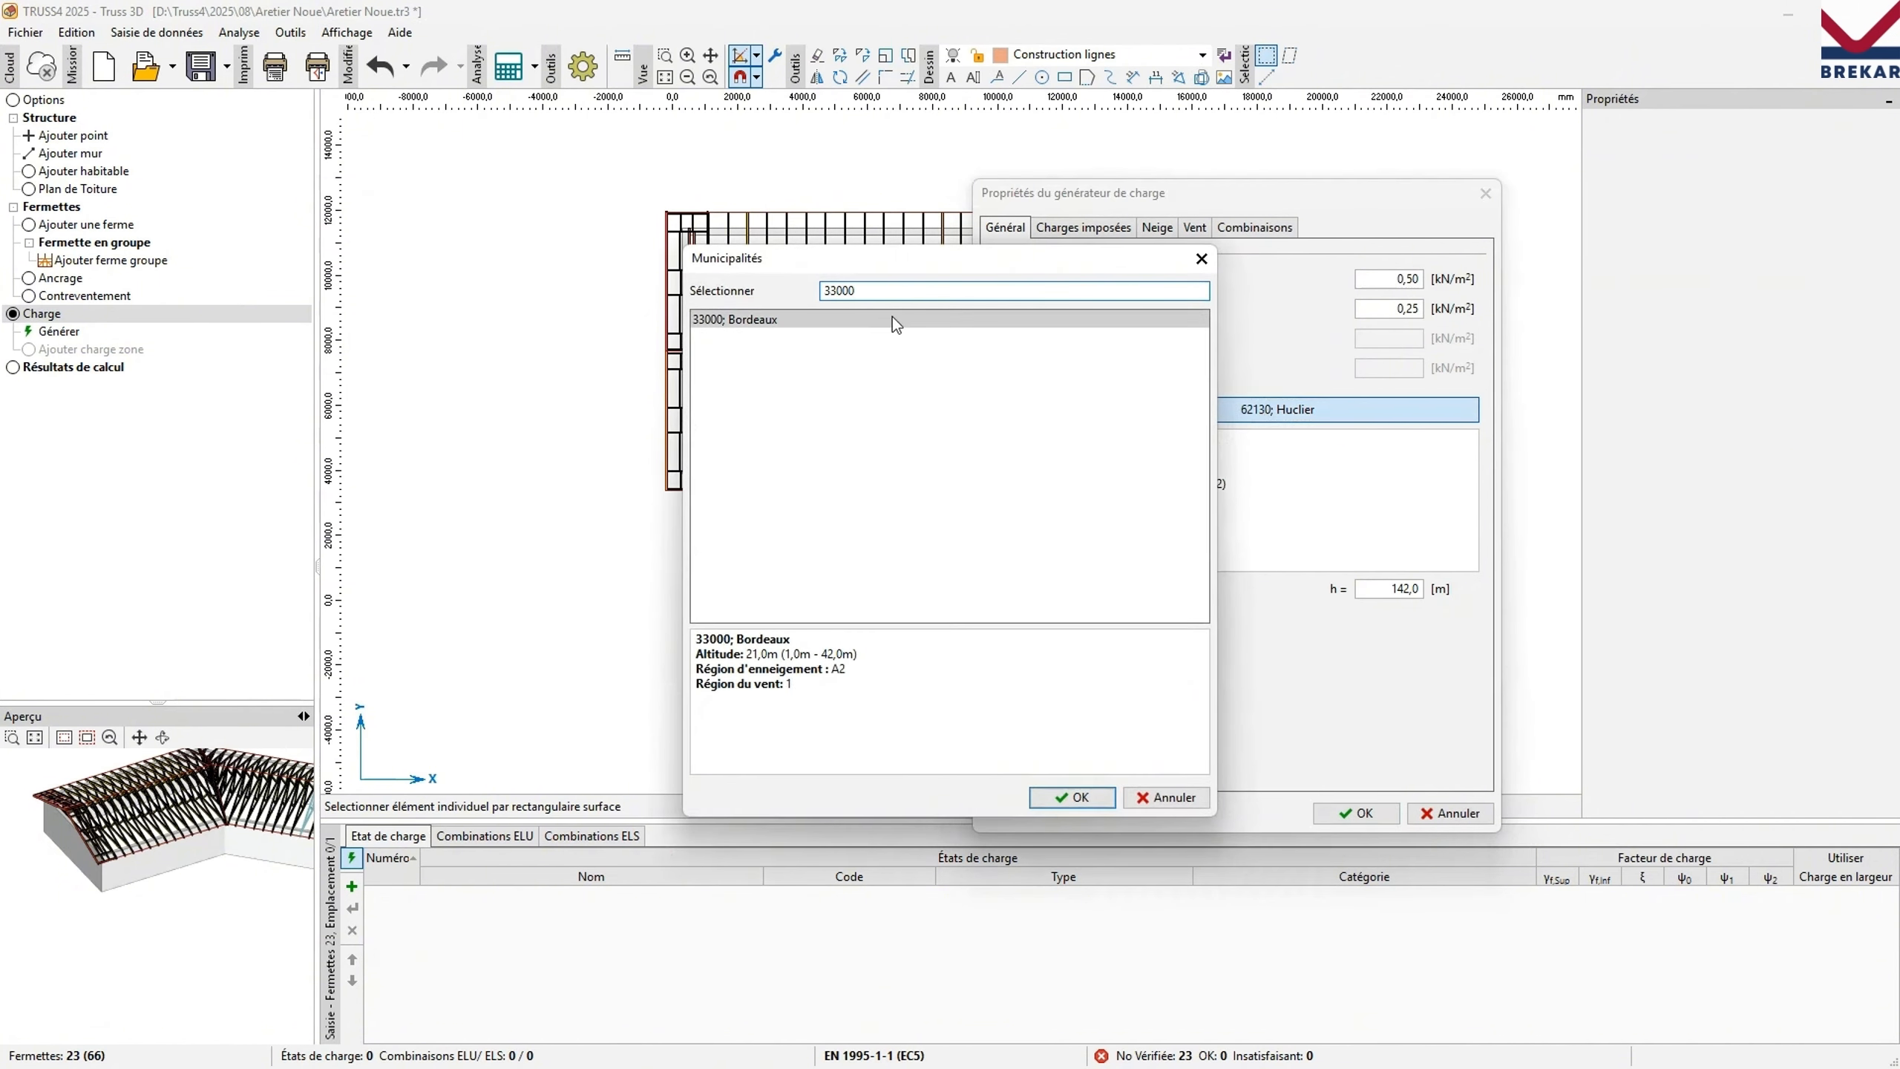
{"action": "double_click", "coordinate": [883, 327]}
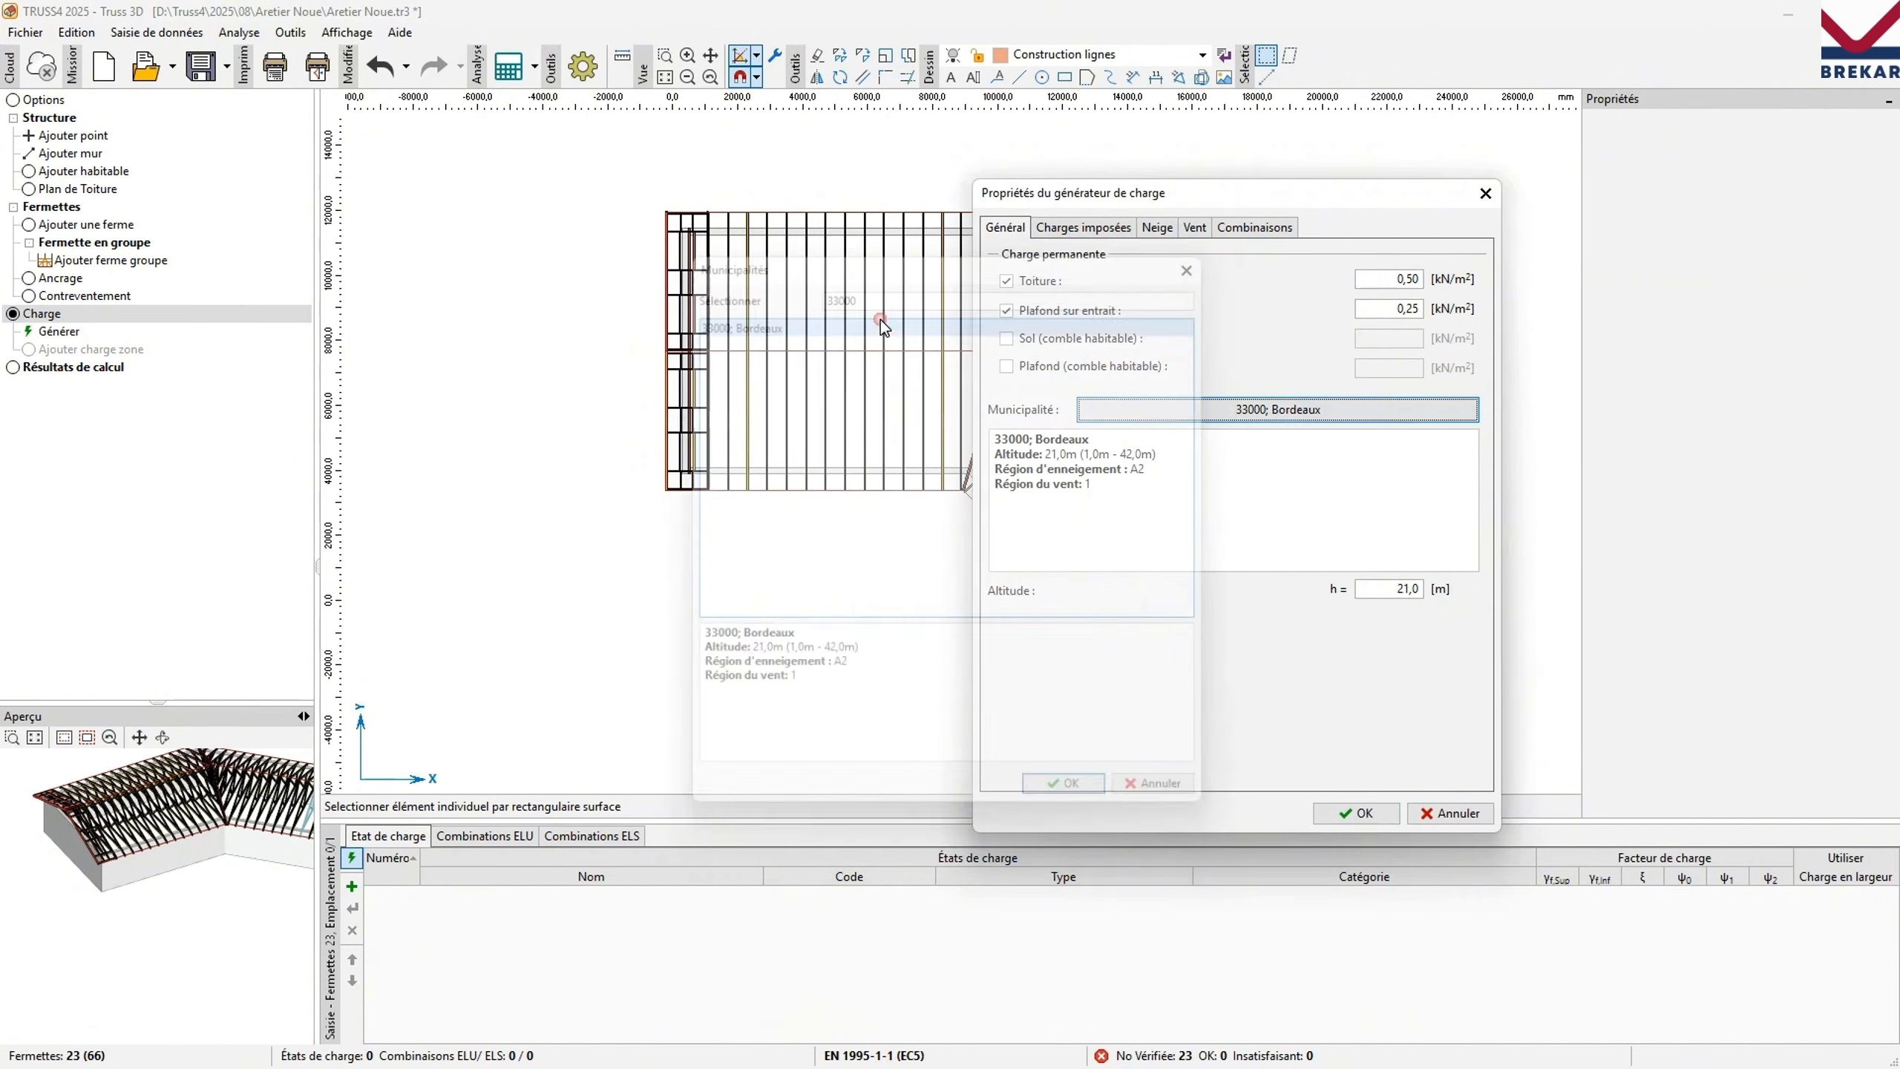
{"action": "left_click", "coordinate": [1083, 228]}
{"action": "left_click", "coordinate": [1157, 228]}
{"action": "left_click", "coordinate": [1005, 228]}
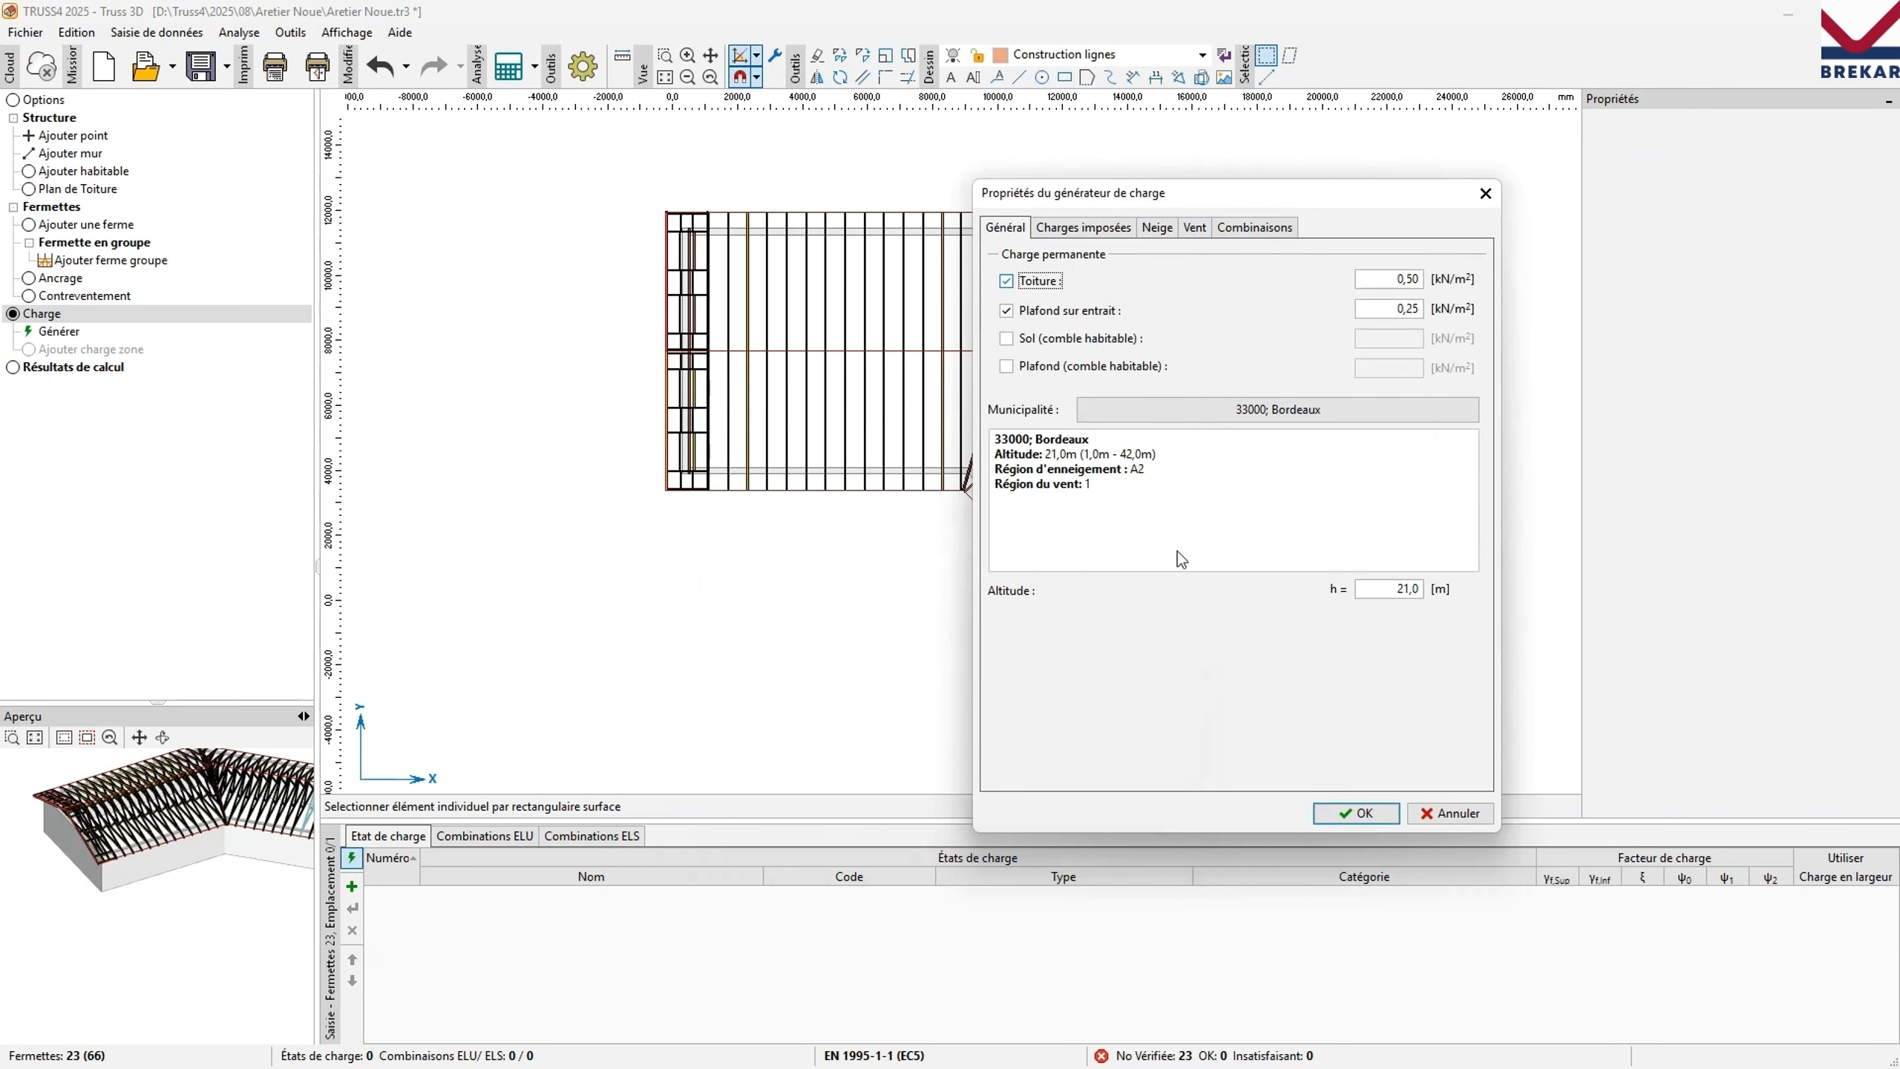
{"action": "left_click", "coordinate": [1346, 813]}
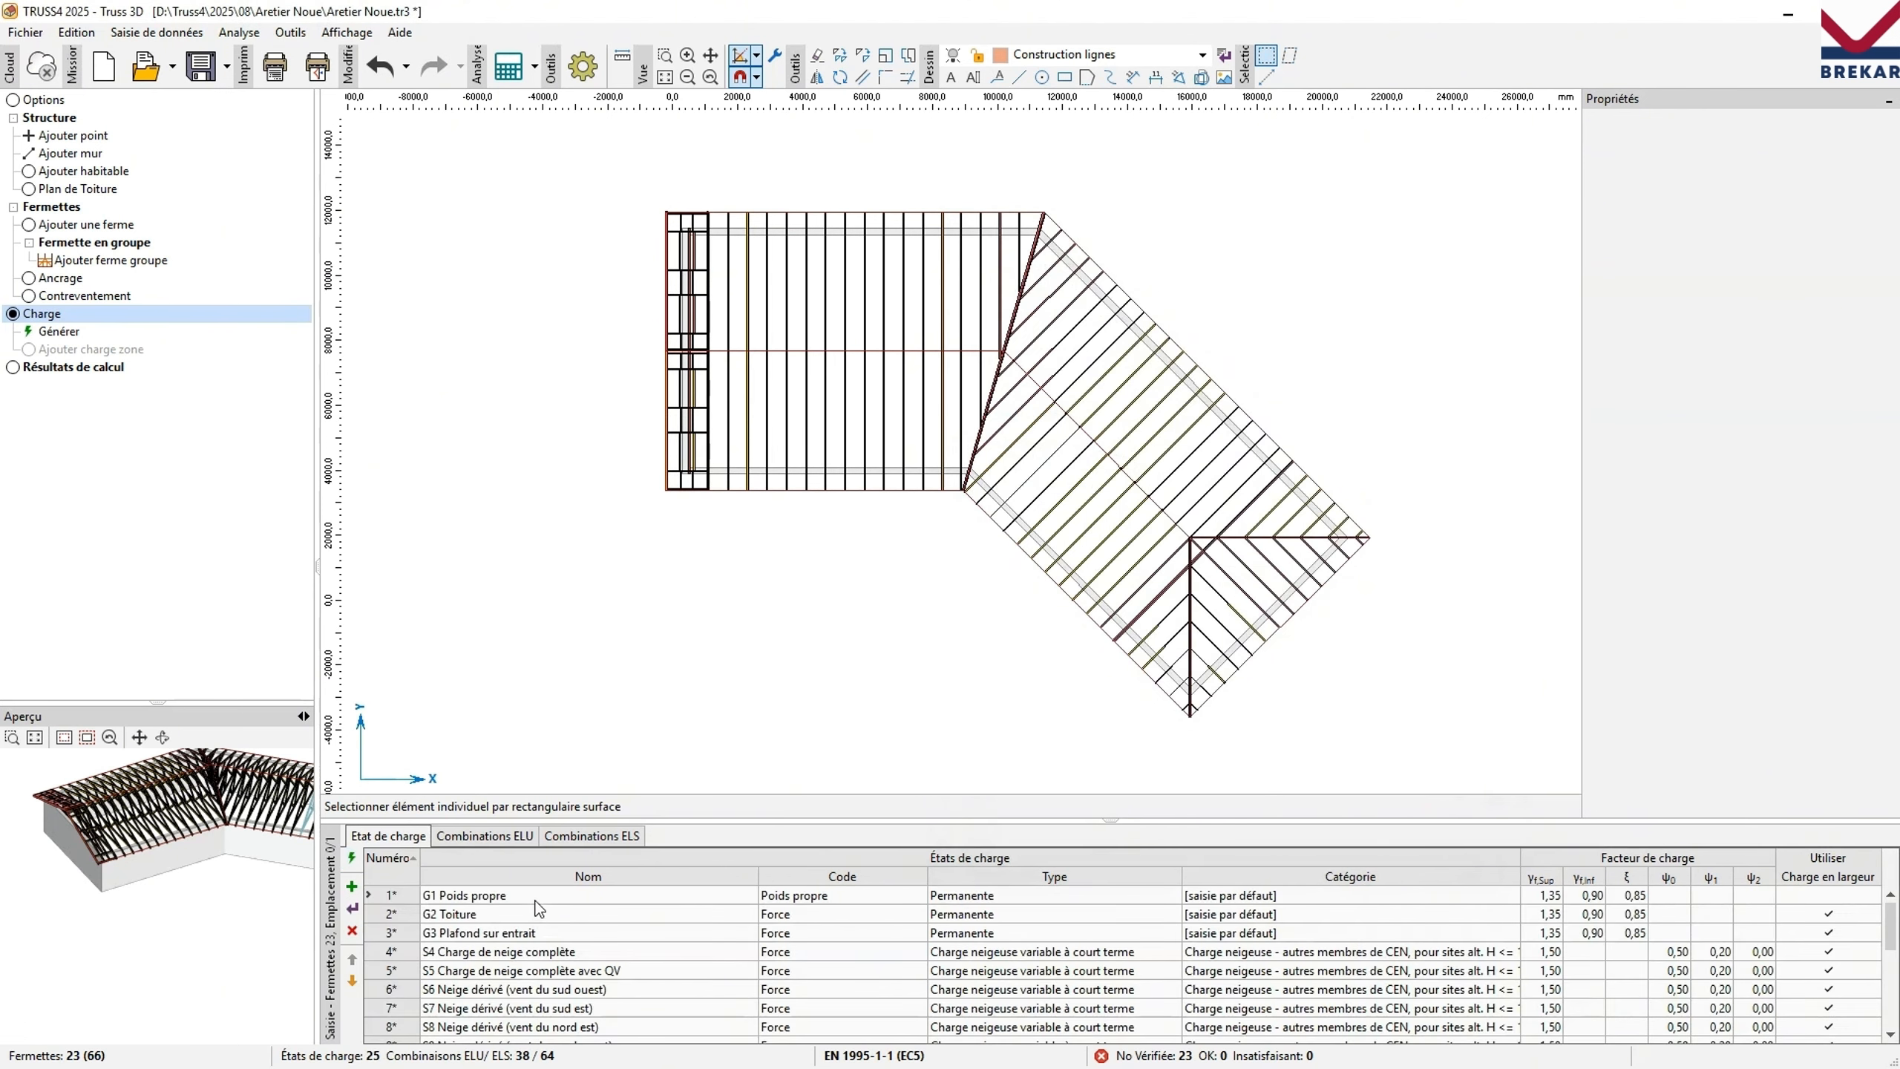
Display the roof (G2), ceiling (G3) and full snow (S4) load cases on the plan.
{"action": "left_click", "coordinate": [539, 911]}
{"action": "left_click", "coordinate": [562, 932]}
{"action": "left_click", "coordinate": [595, 951]}
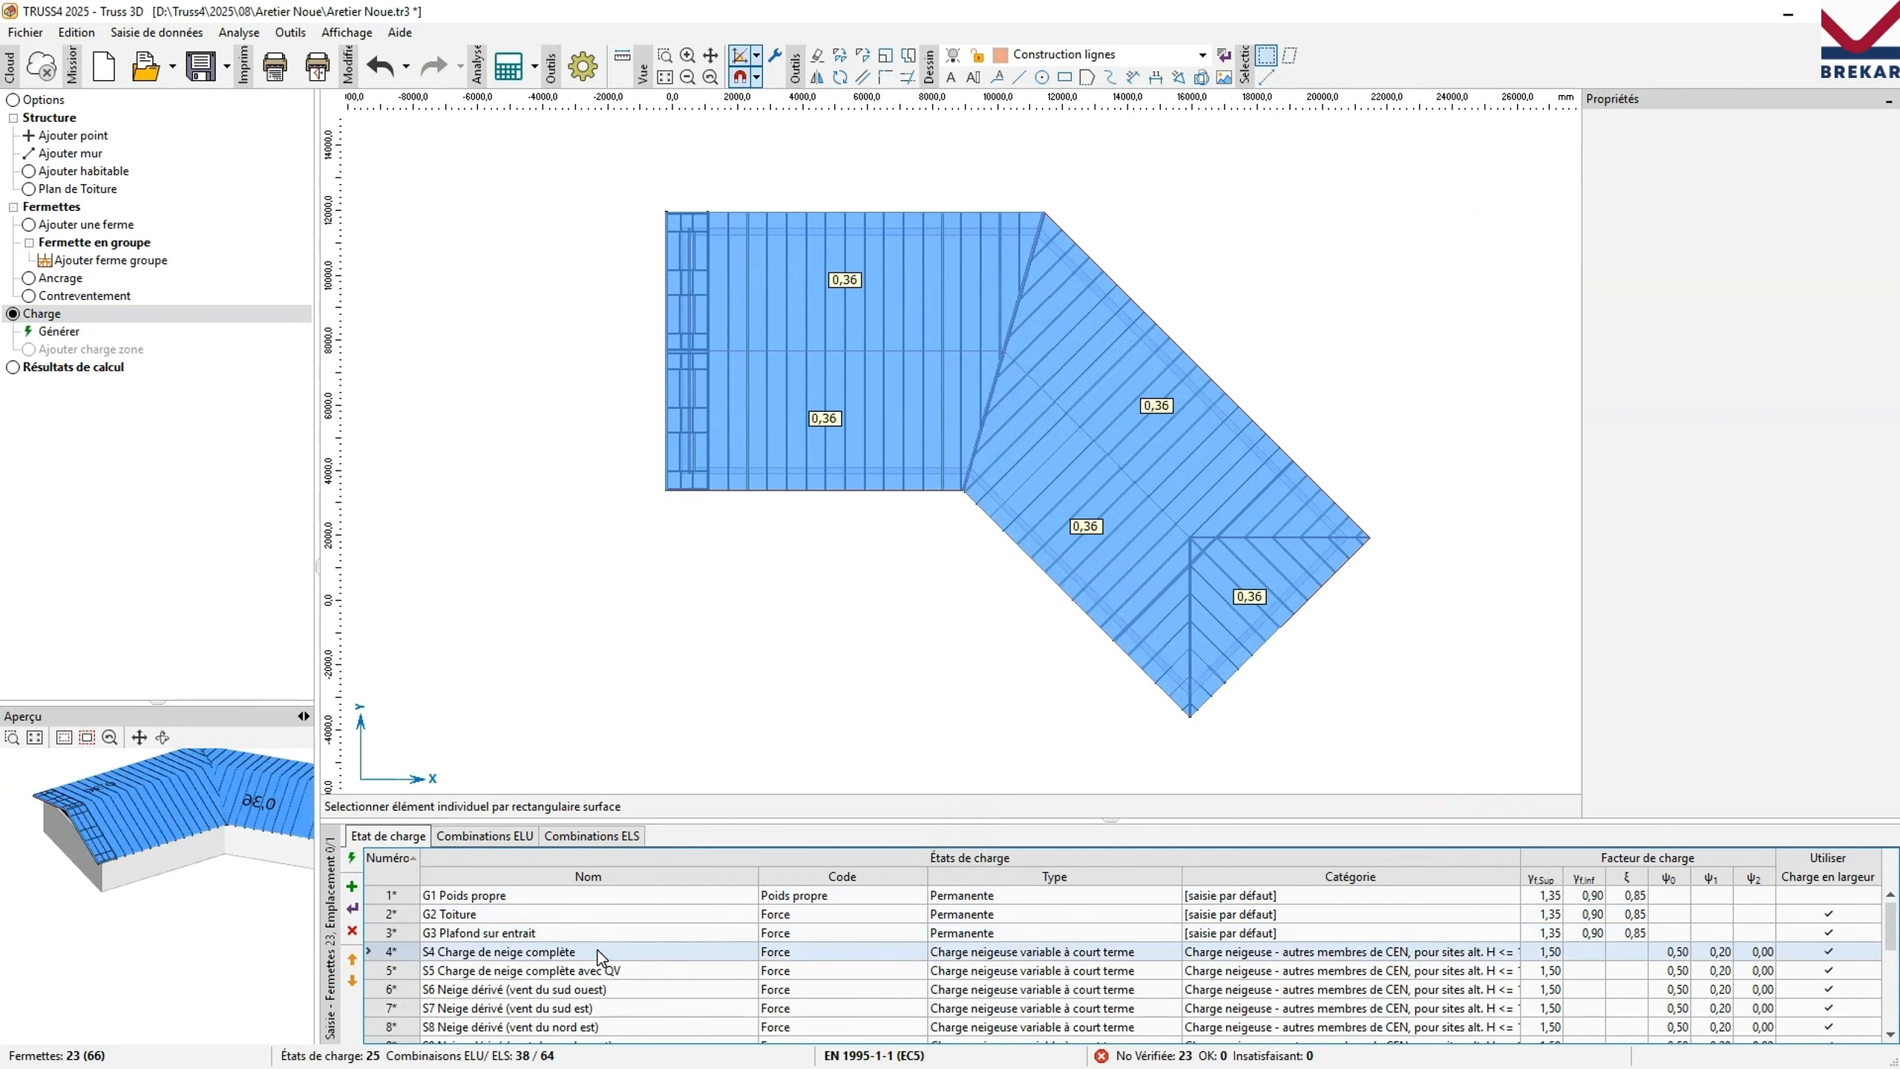
{"action": "scroll", "coordinate": [673, 954], "scroll_direction": "down", "scroll_amount": 1}
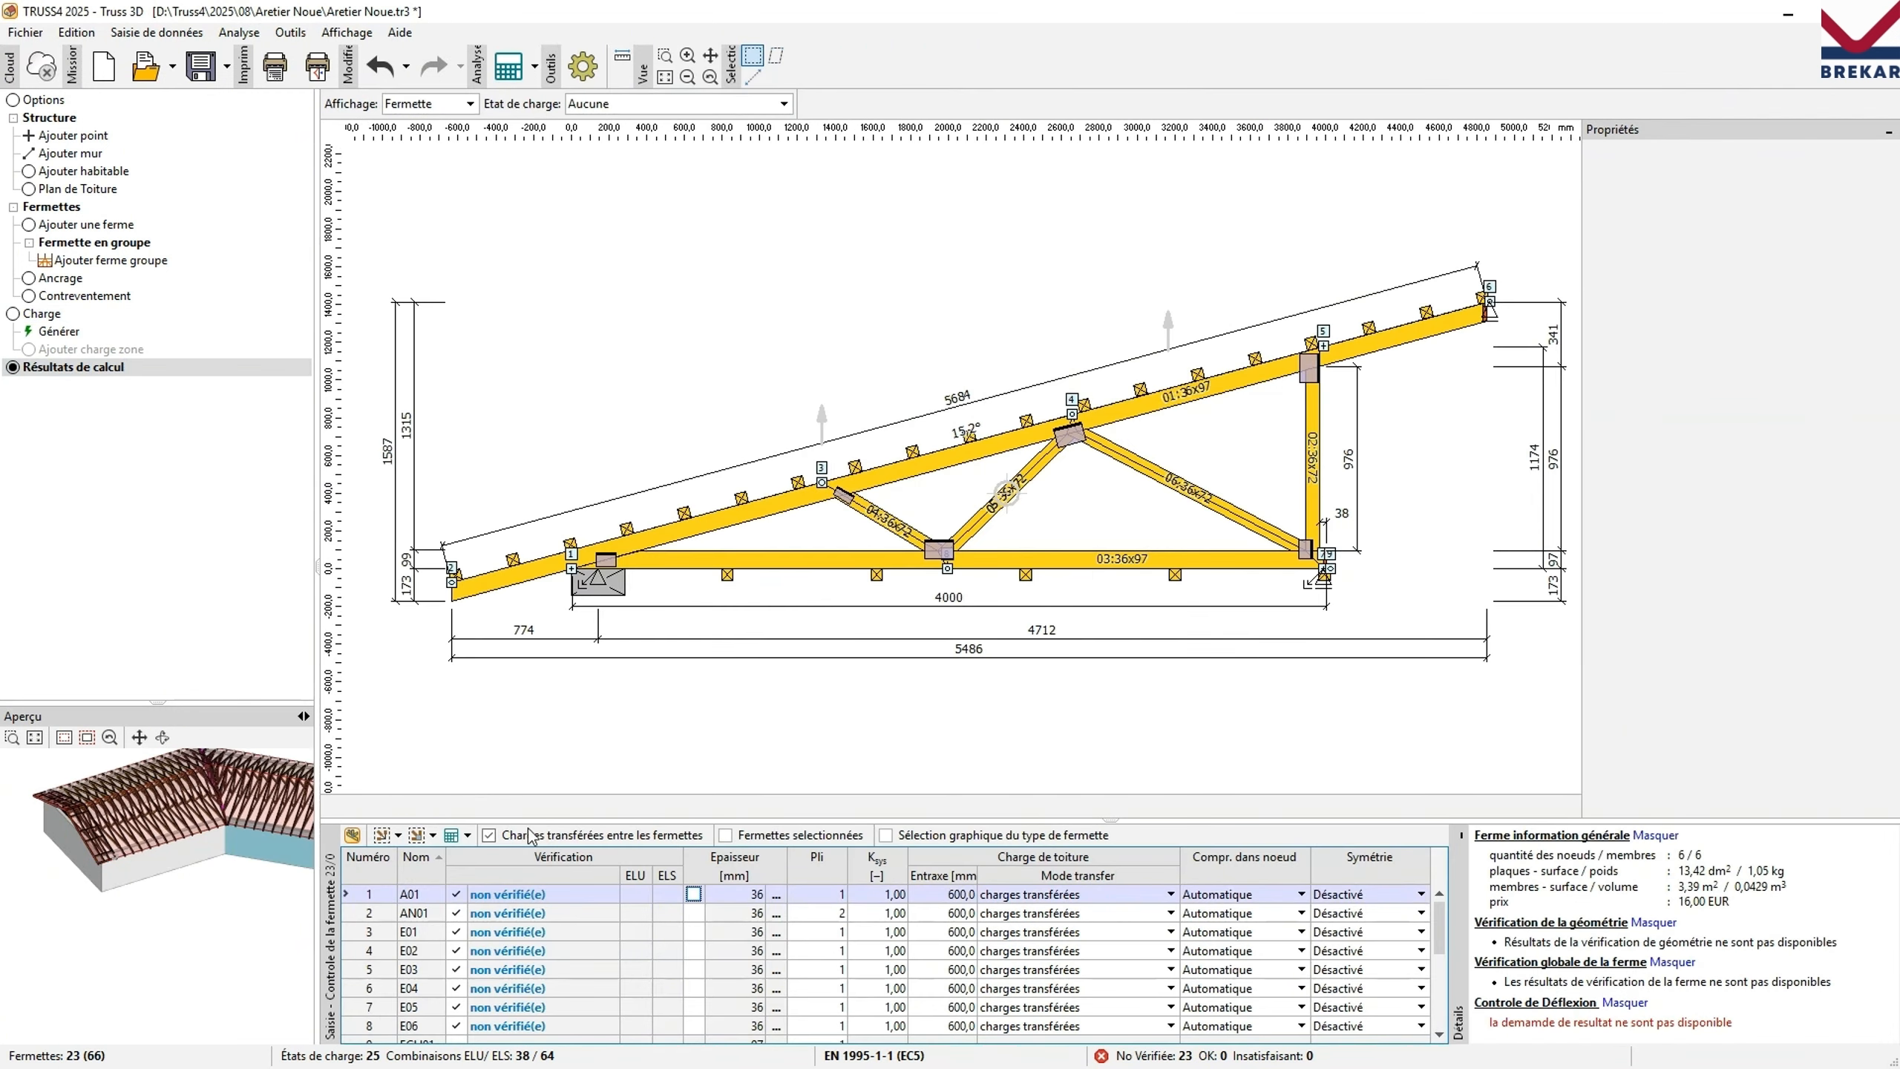
Run the automatic design on all trusses and enlarge the results table to review their verification status.
{"action": "left_click", "coordinate": [416, 837]}
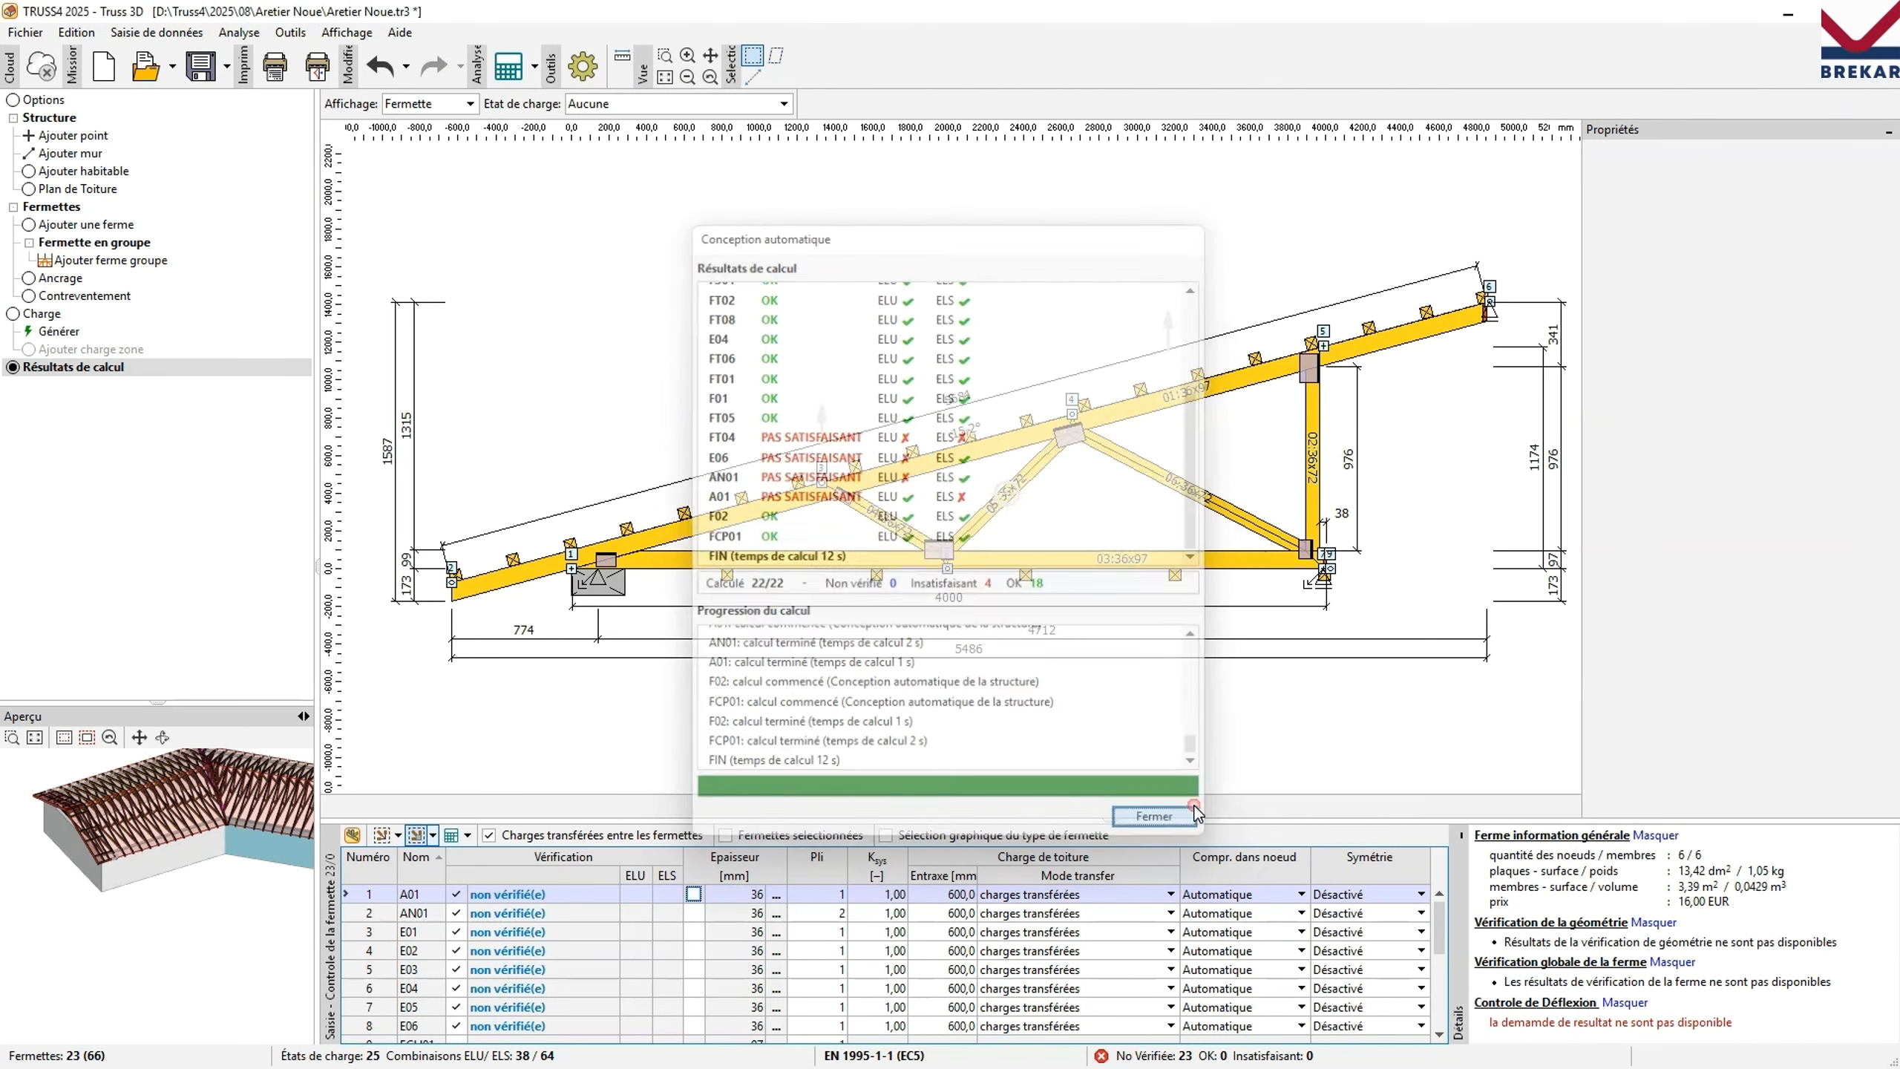
{"action": "left_click_drag", "start_coordinate": [1109, 820], "coordinate": [1106, 739]}
{"action": "scroll", "coordinate": [593, 861], "scroll_direction": "down", "scroll_amount": 4}
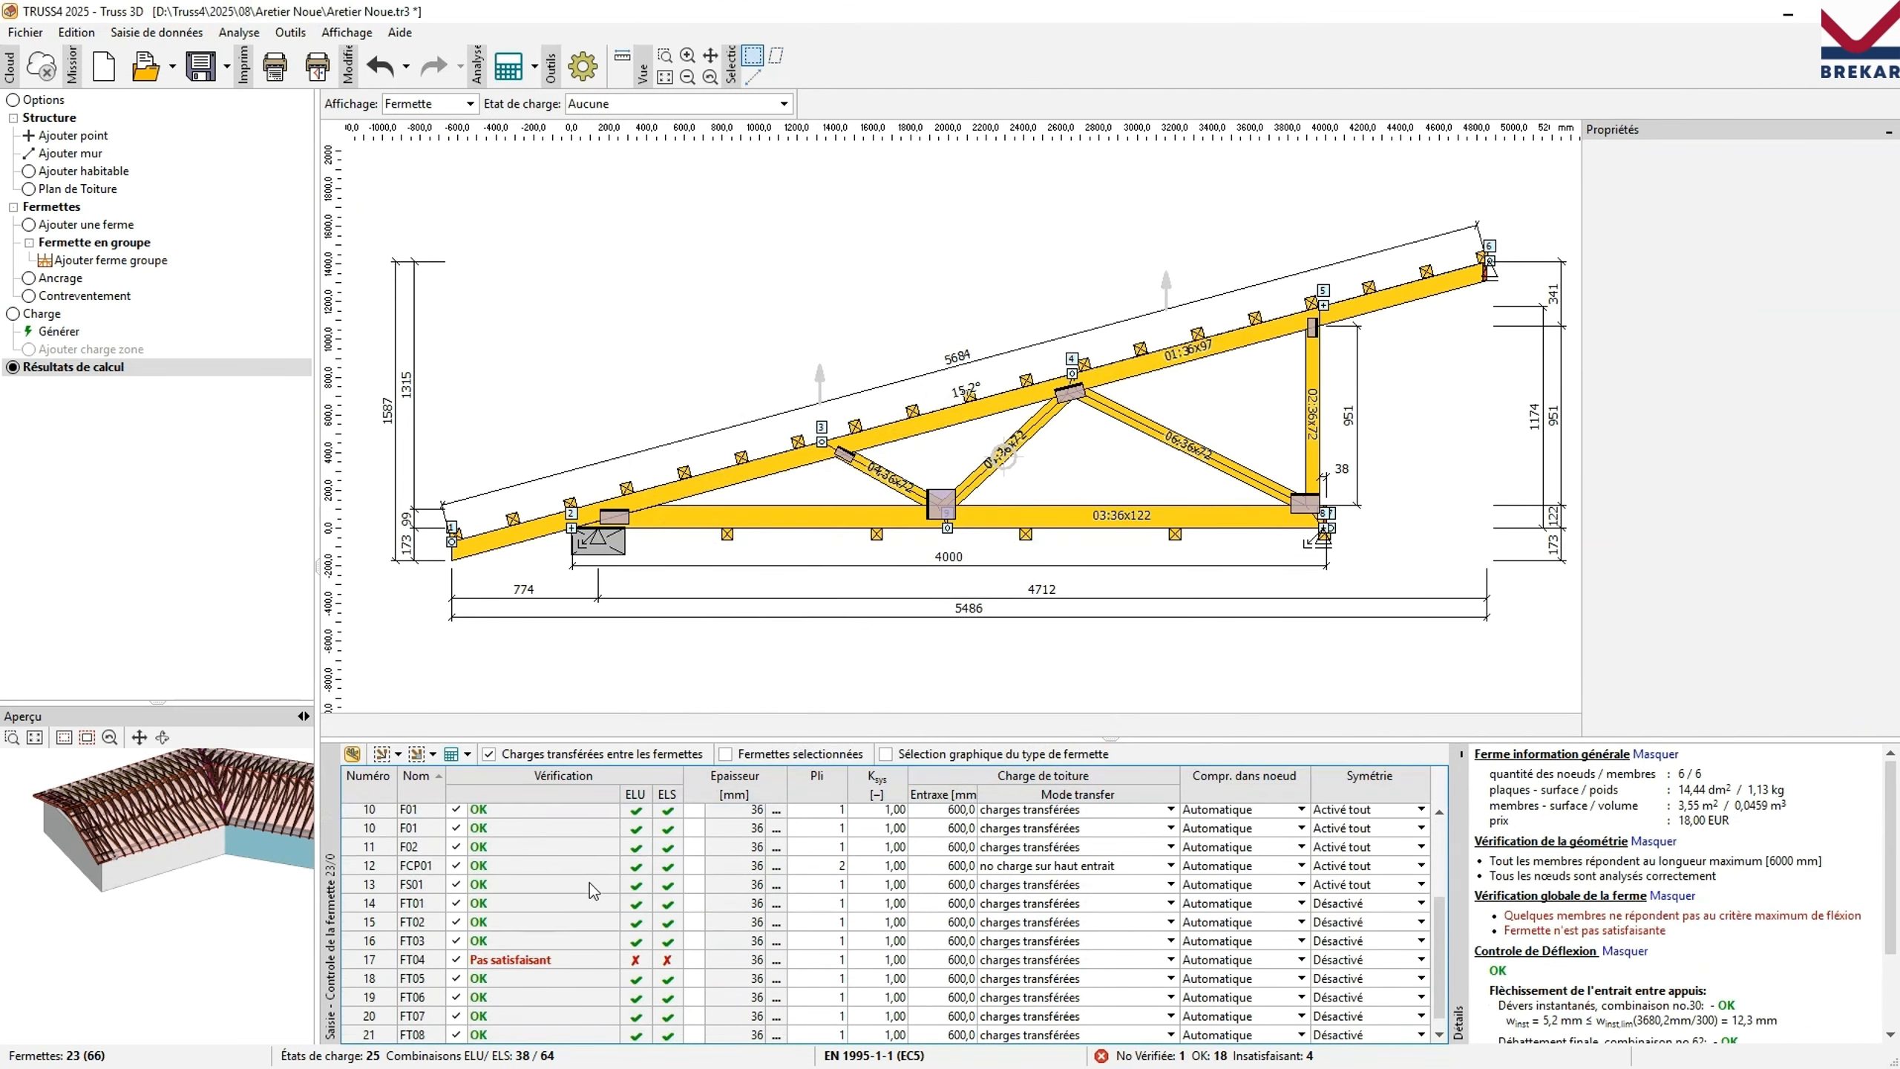
{"action": "scroll", "coordinate": [590, 882], "scroll_direction": "up", "scroll_amount": 4}
Delete the intermediate vertical web from truss E01 and rerun its automatic design.
{"action": "left_click", "coordinate": [606, 852]}
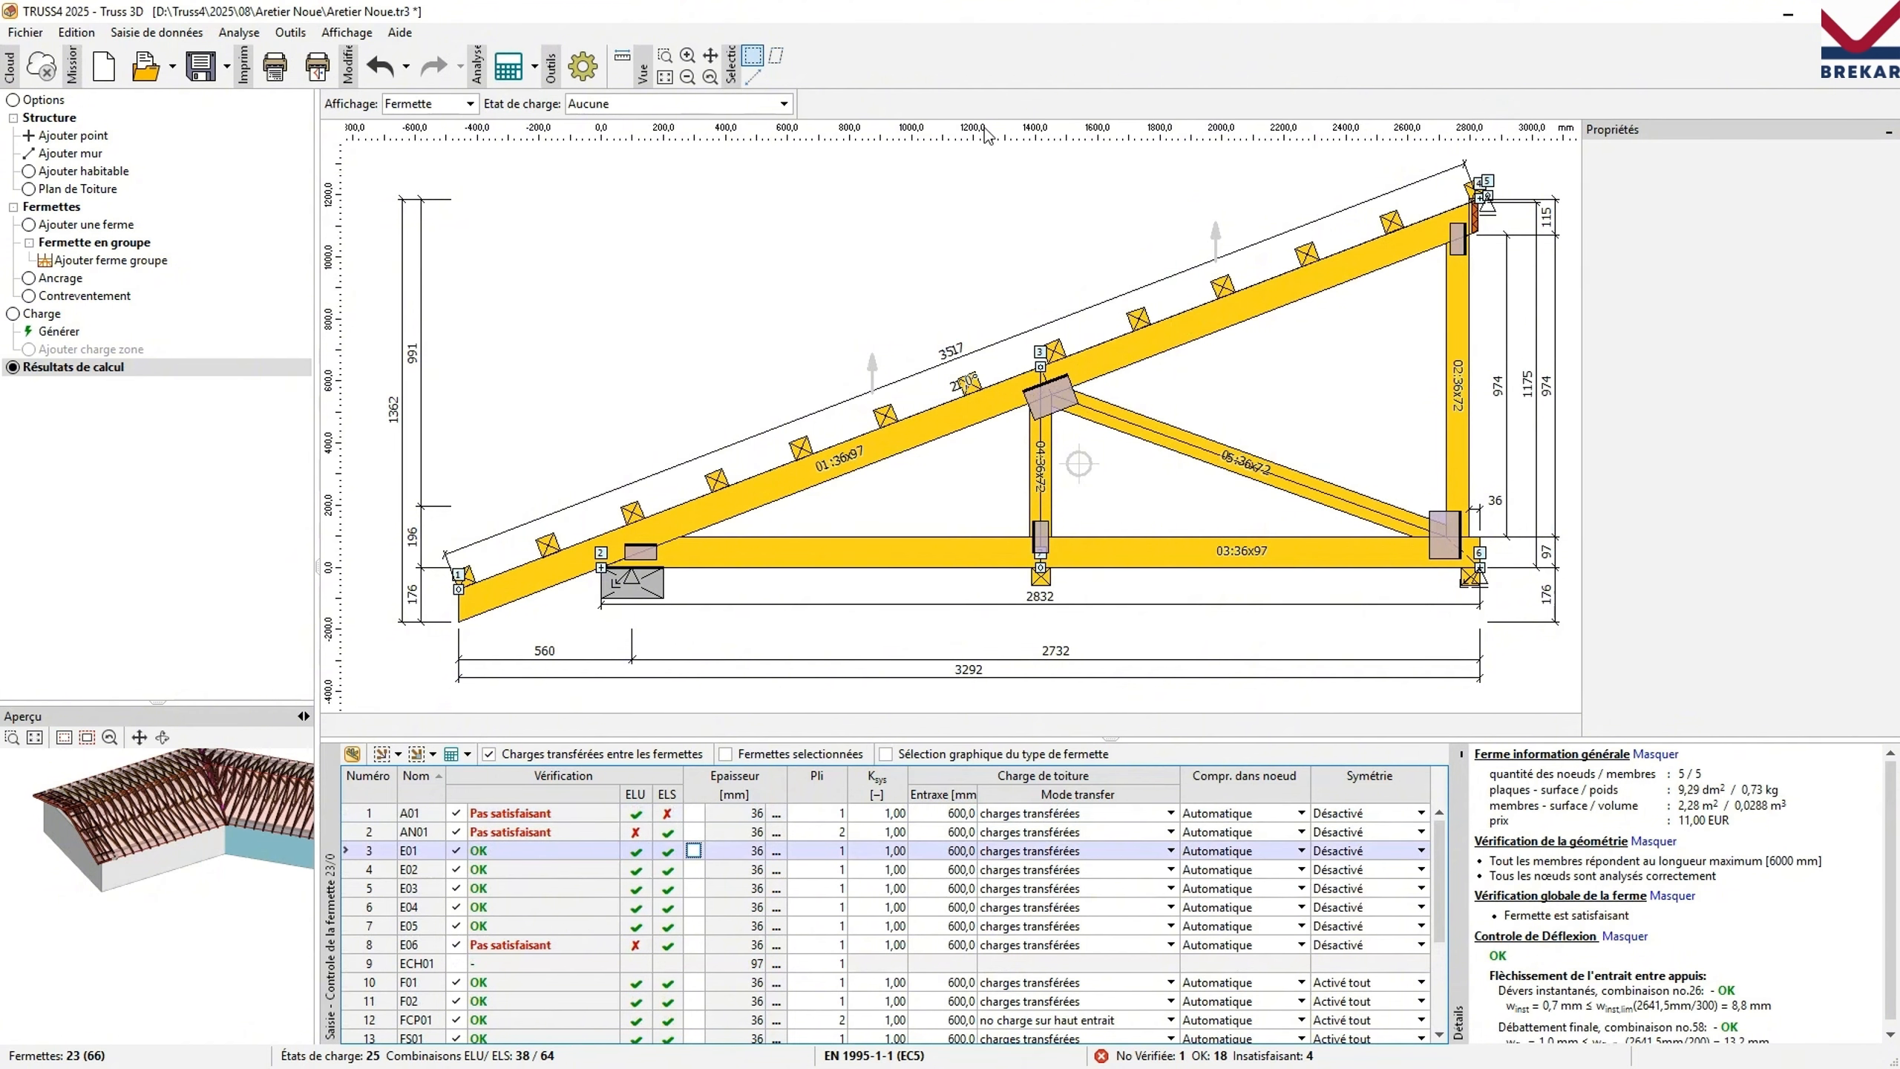
{"action": "right_click", "coordinate": [1048, 450]}
{"action": "left_click", "coordinate": [970, 253]}
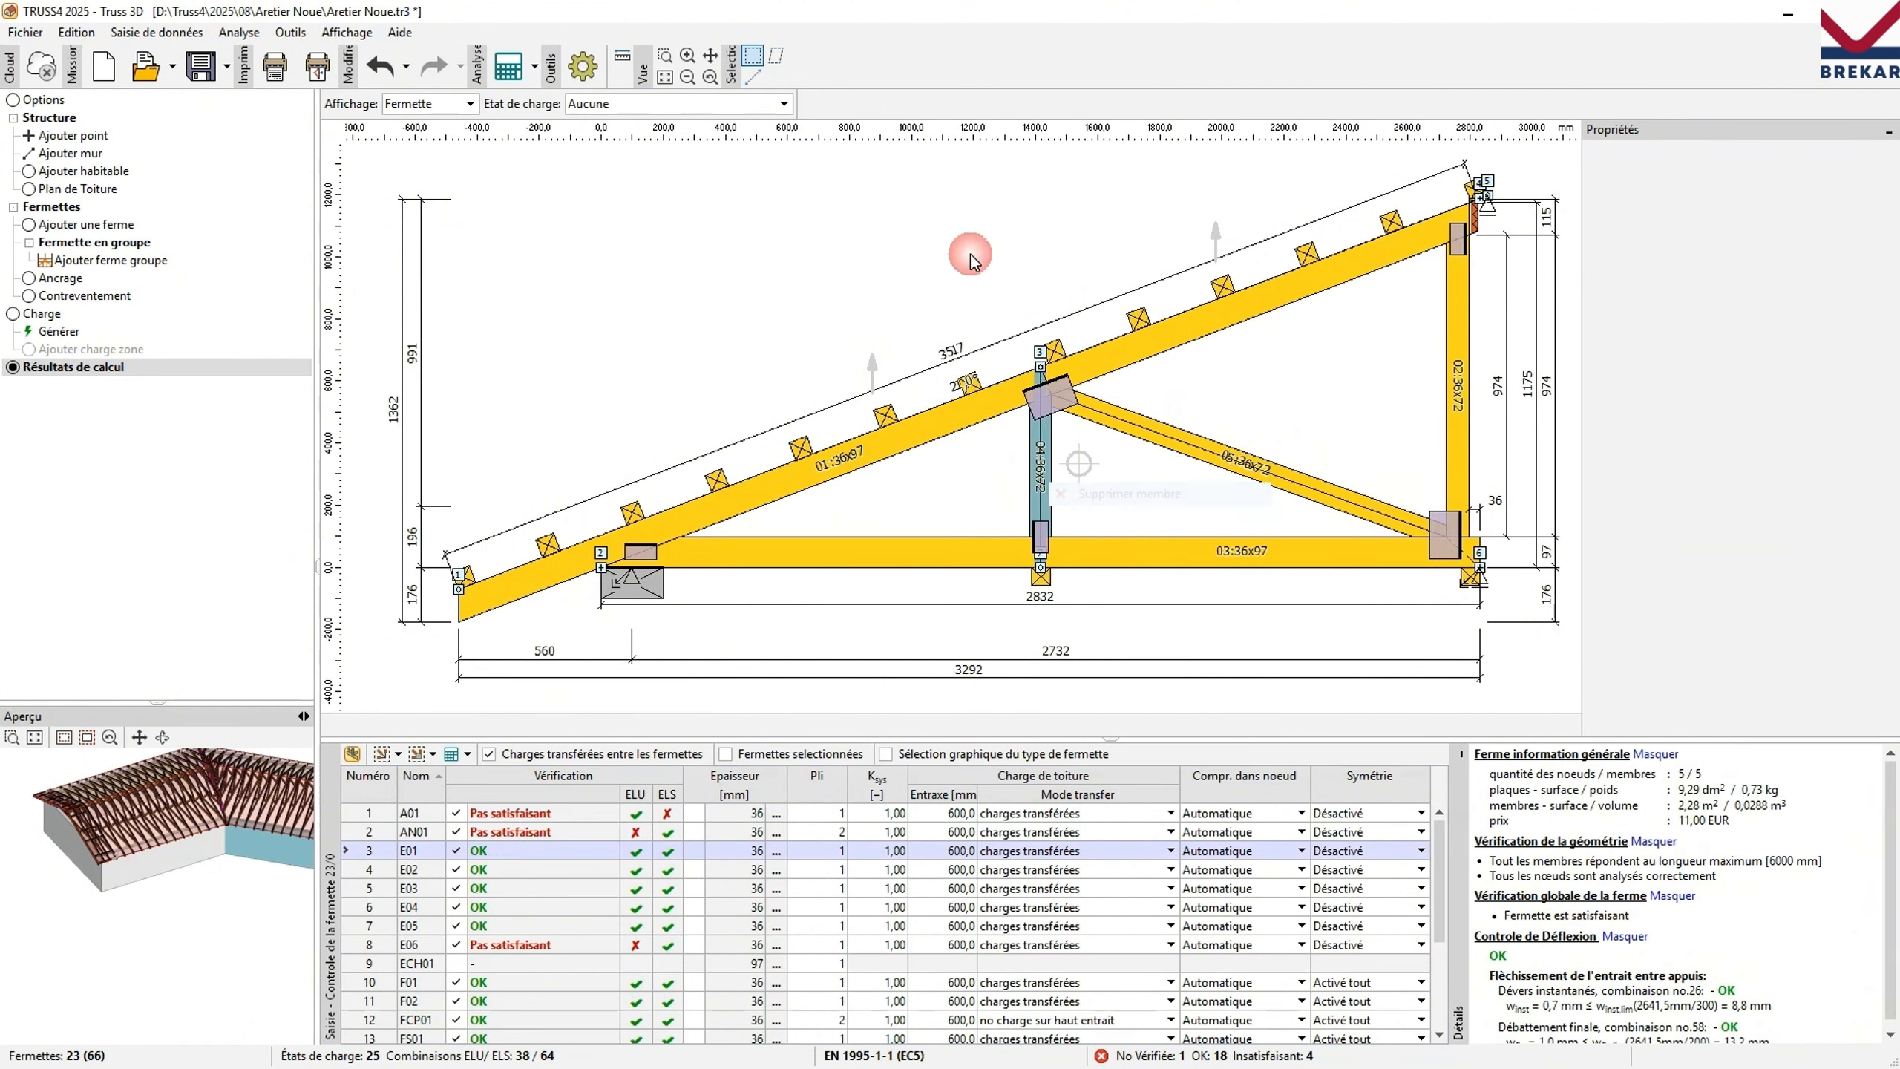
{"action": "key", "text": "Delete"}
{"action": "key", "text": "F9"}
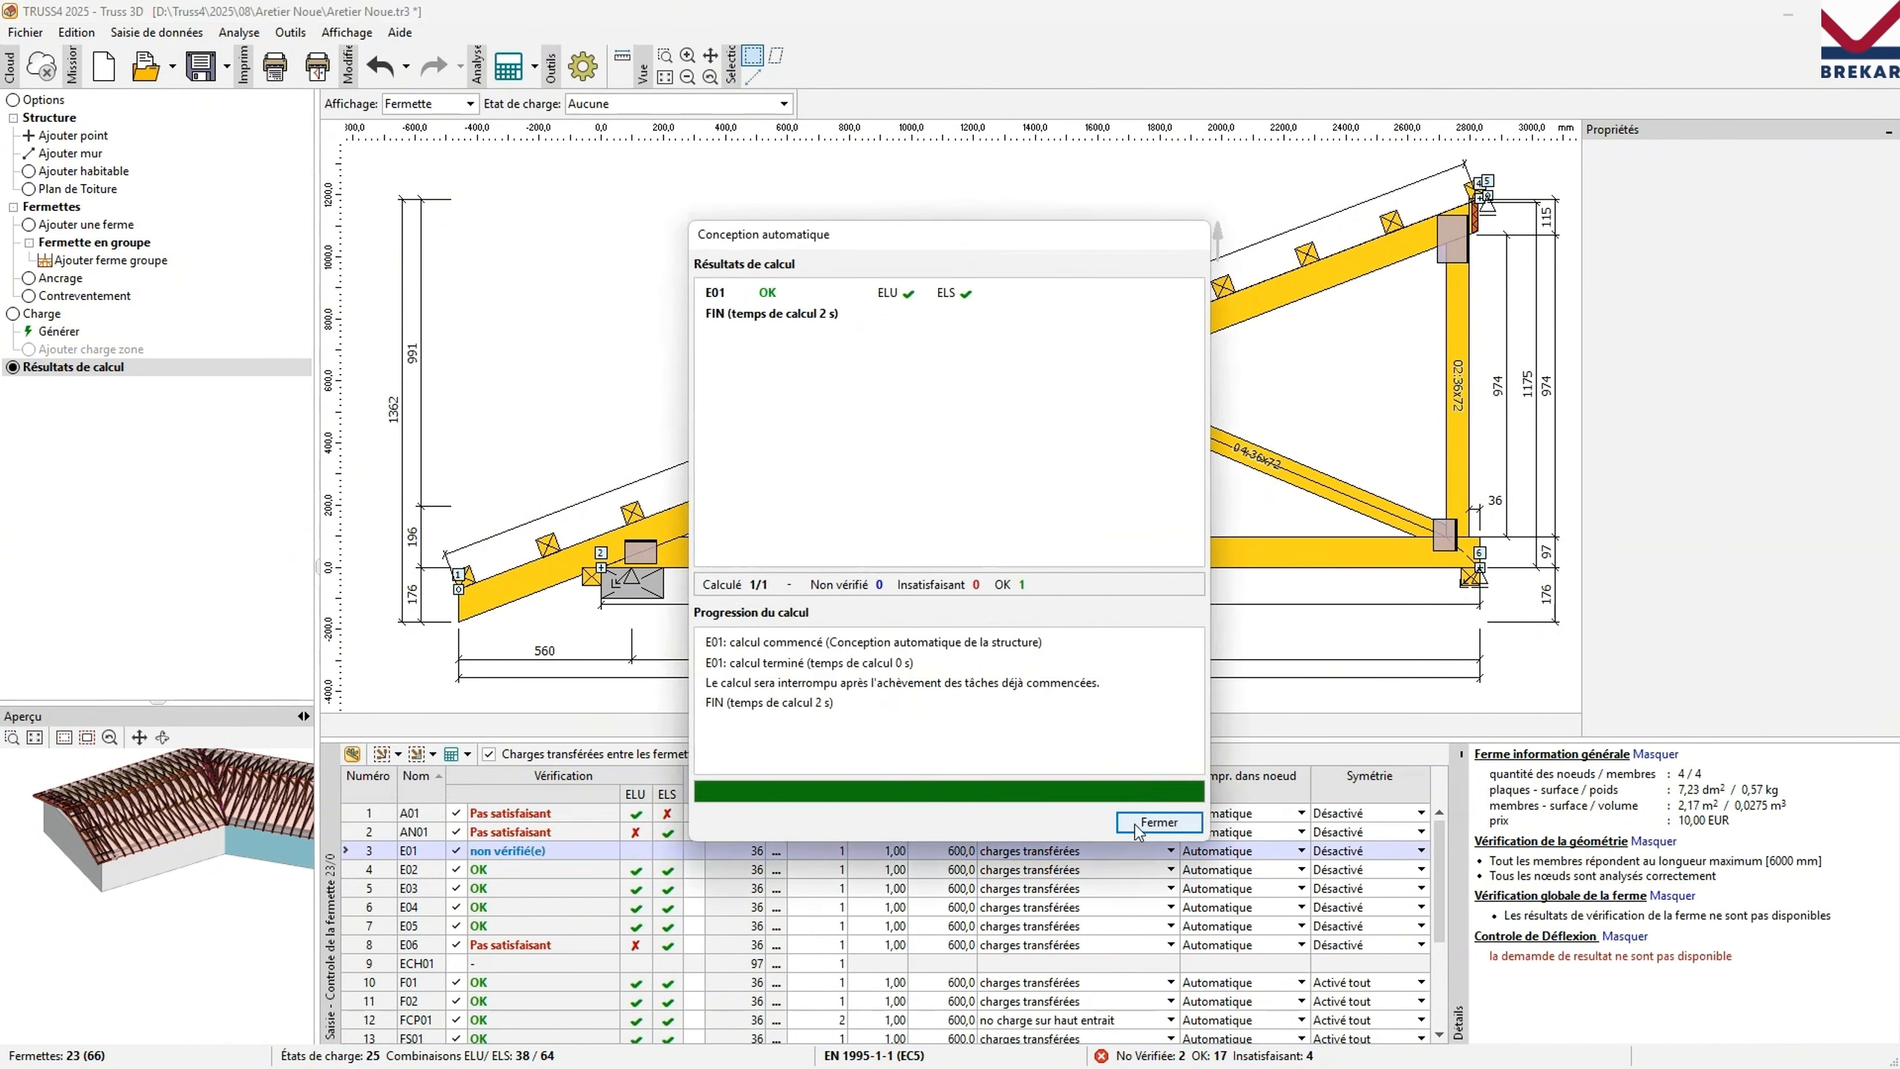
{"action": "left_click", "coordinate": [1155, 816]}
Delete one intermediate web member from truss E02 and rerun its automatic design.
{"action": "right_click", "coordinate": [961, 469]}
{"action": "left_click", "coordinate": [1024, 501]}
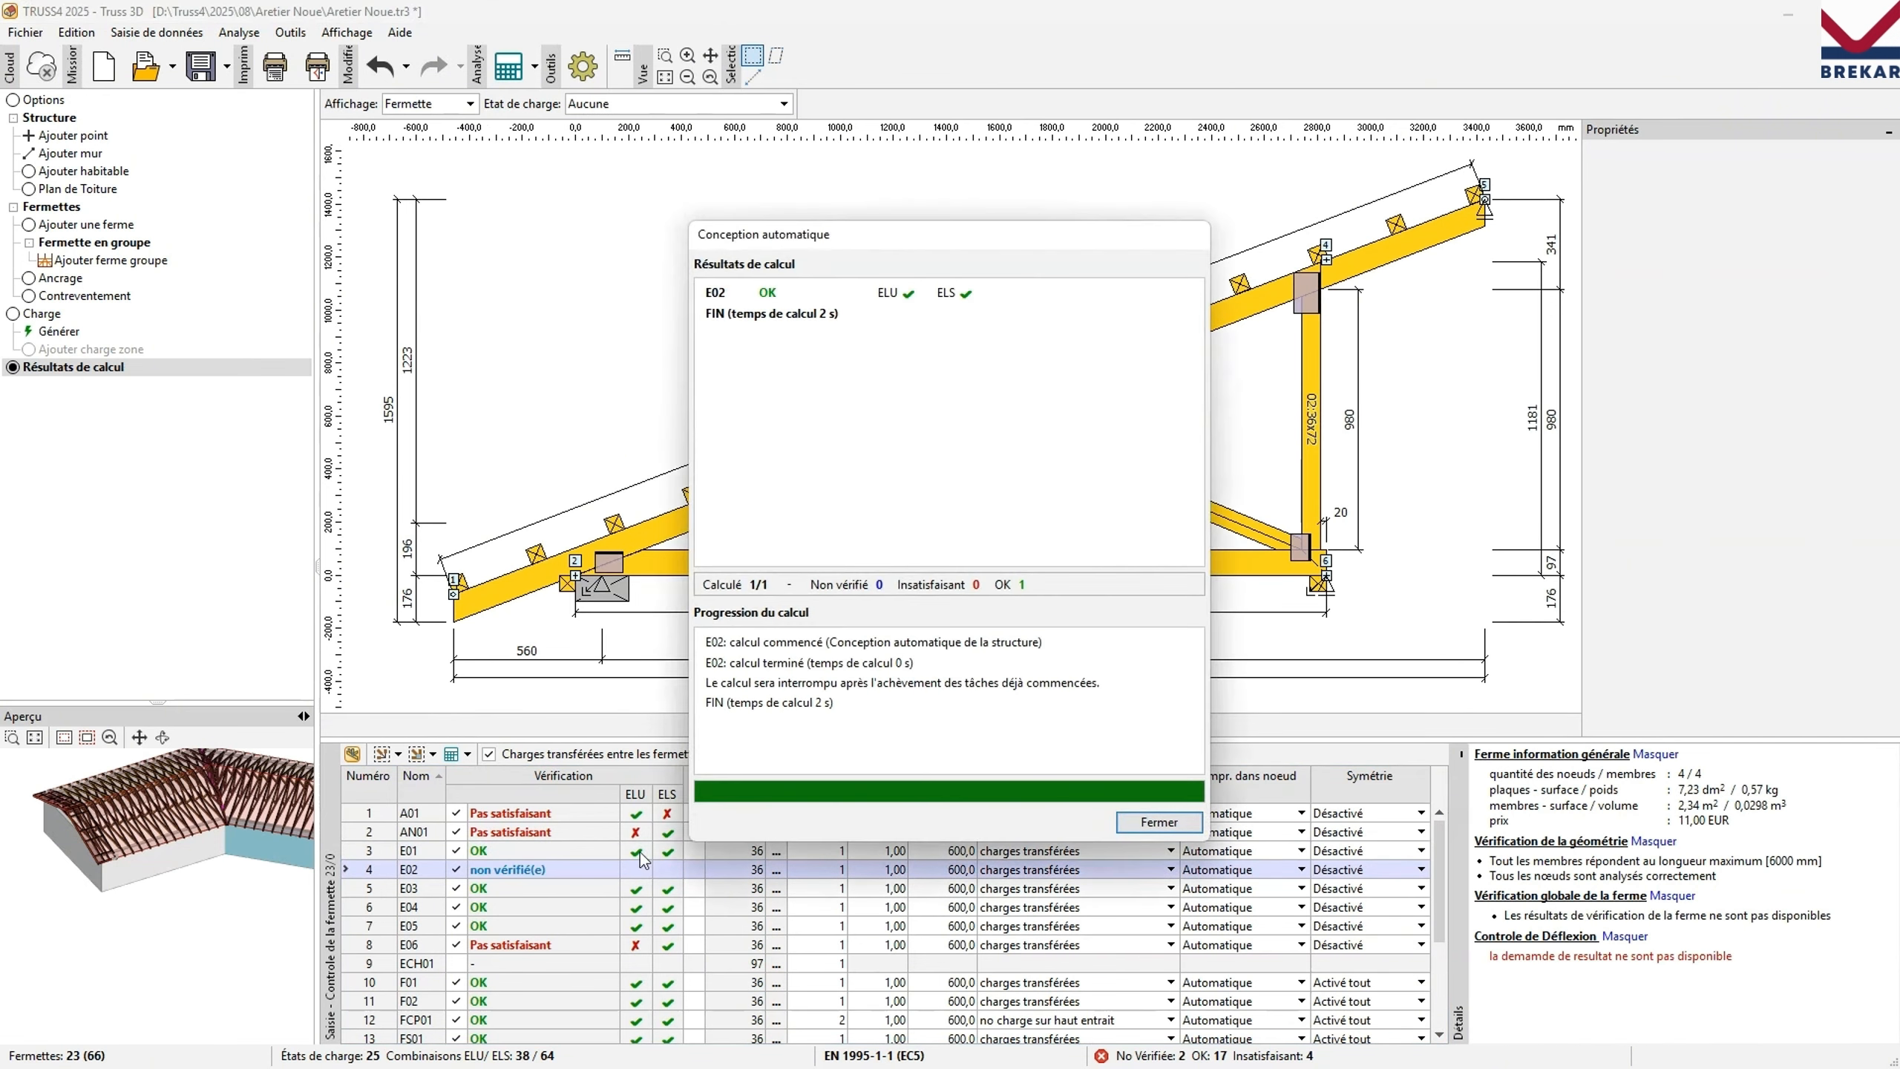
{"action": "key", "text": "F9"}
{"action": "left_click", "coordinate": [1149, 823]}
Delete the diagonal web from truss E04 and rerun its automatic design.
{"action": "left_click", "coordinate": [694, 907]}
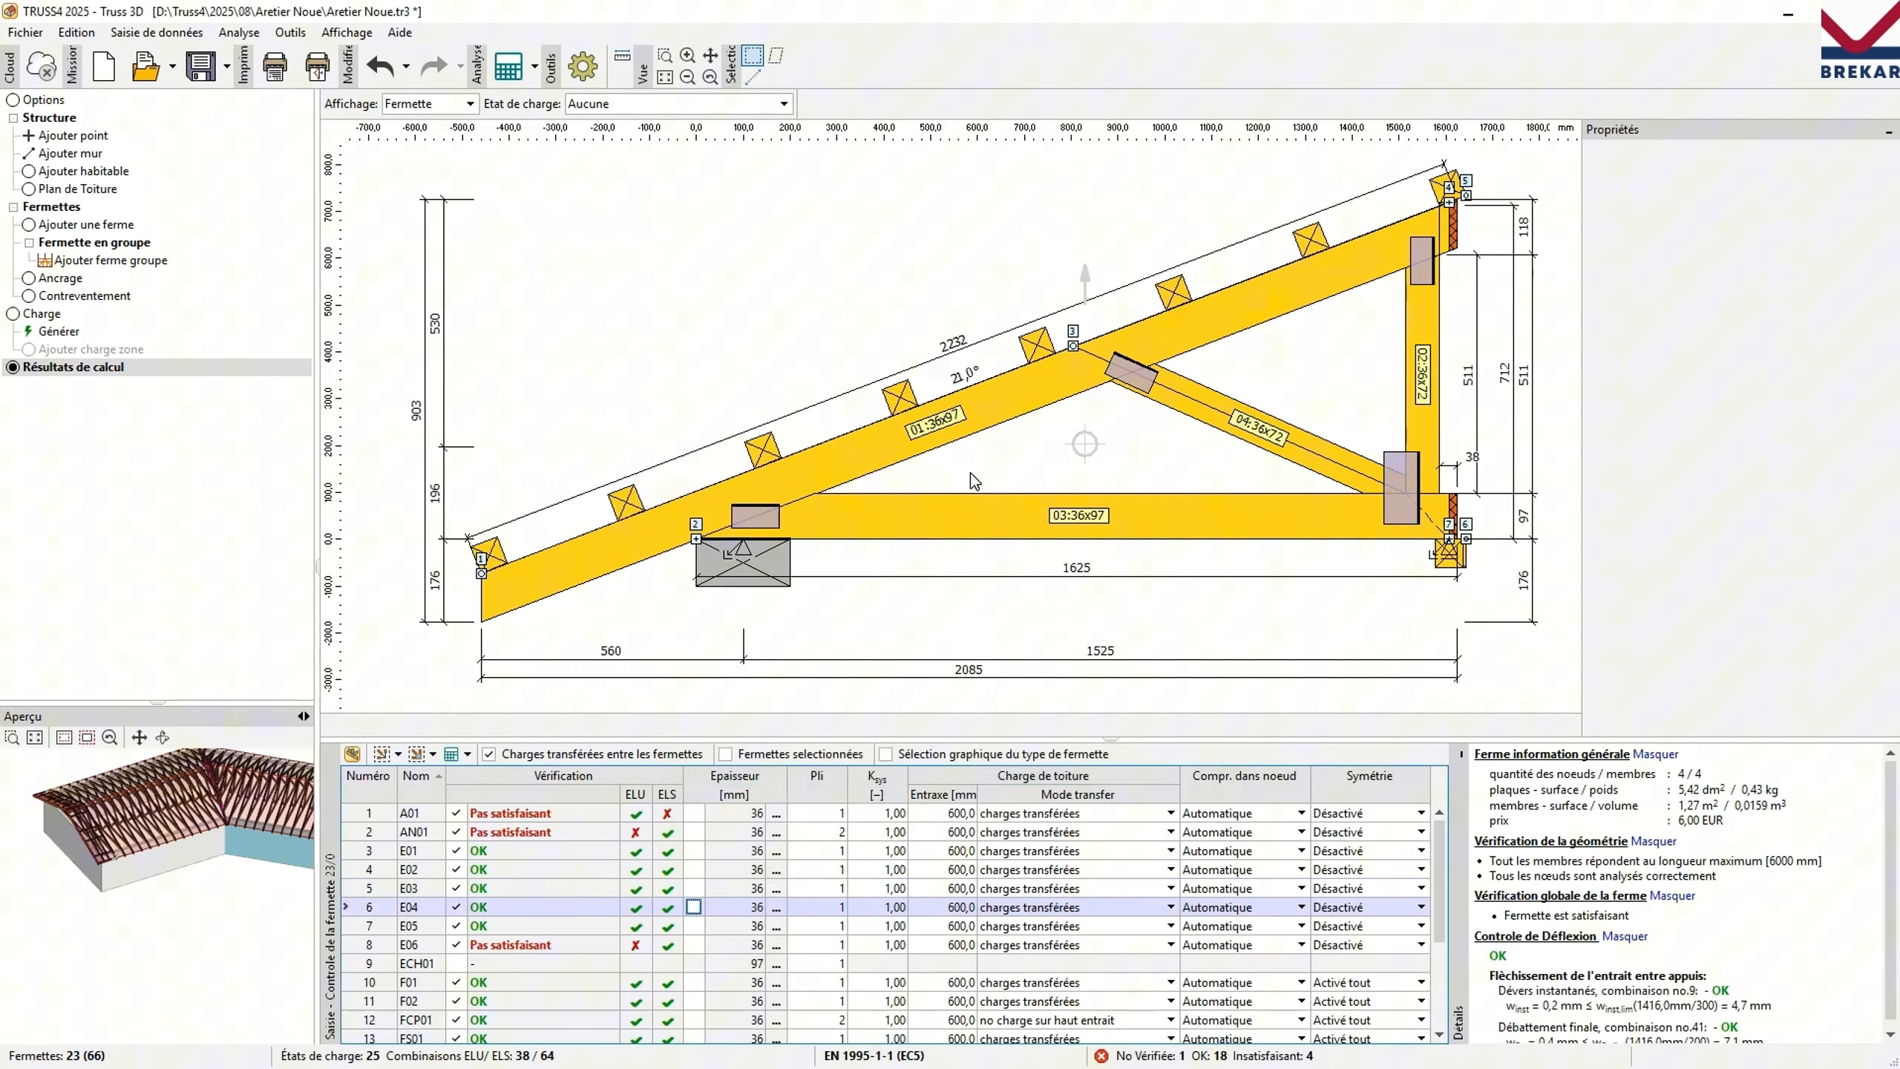
{"action": "left_click", "coordinate": [1197, 406]}
{"action": "key", "text": "Delete"}
{"action": "left_click", "coordinate": [947, 282]}
{"action": "key", "text": "F9"}
{"action": "left_click", "coordinate": [1161, 828]}
Delete the end vertical from truss E06 and rerun its automatic design.
{"action": "left_click", "coordinate": [543, 947]}
{"action": "right_click", "coordinate": [1337, 256]}
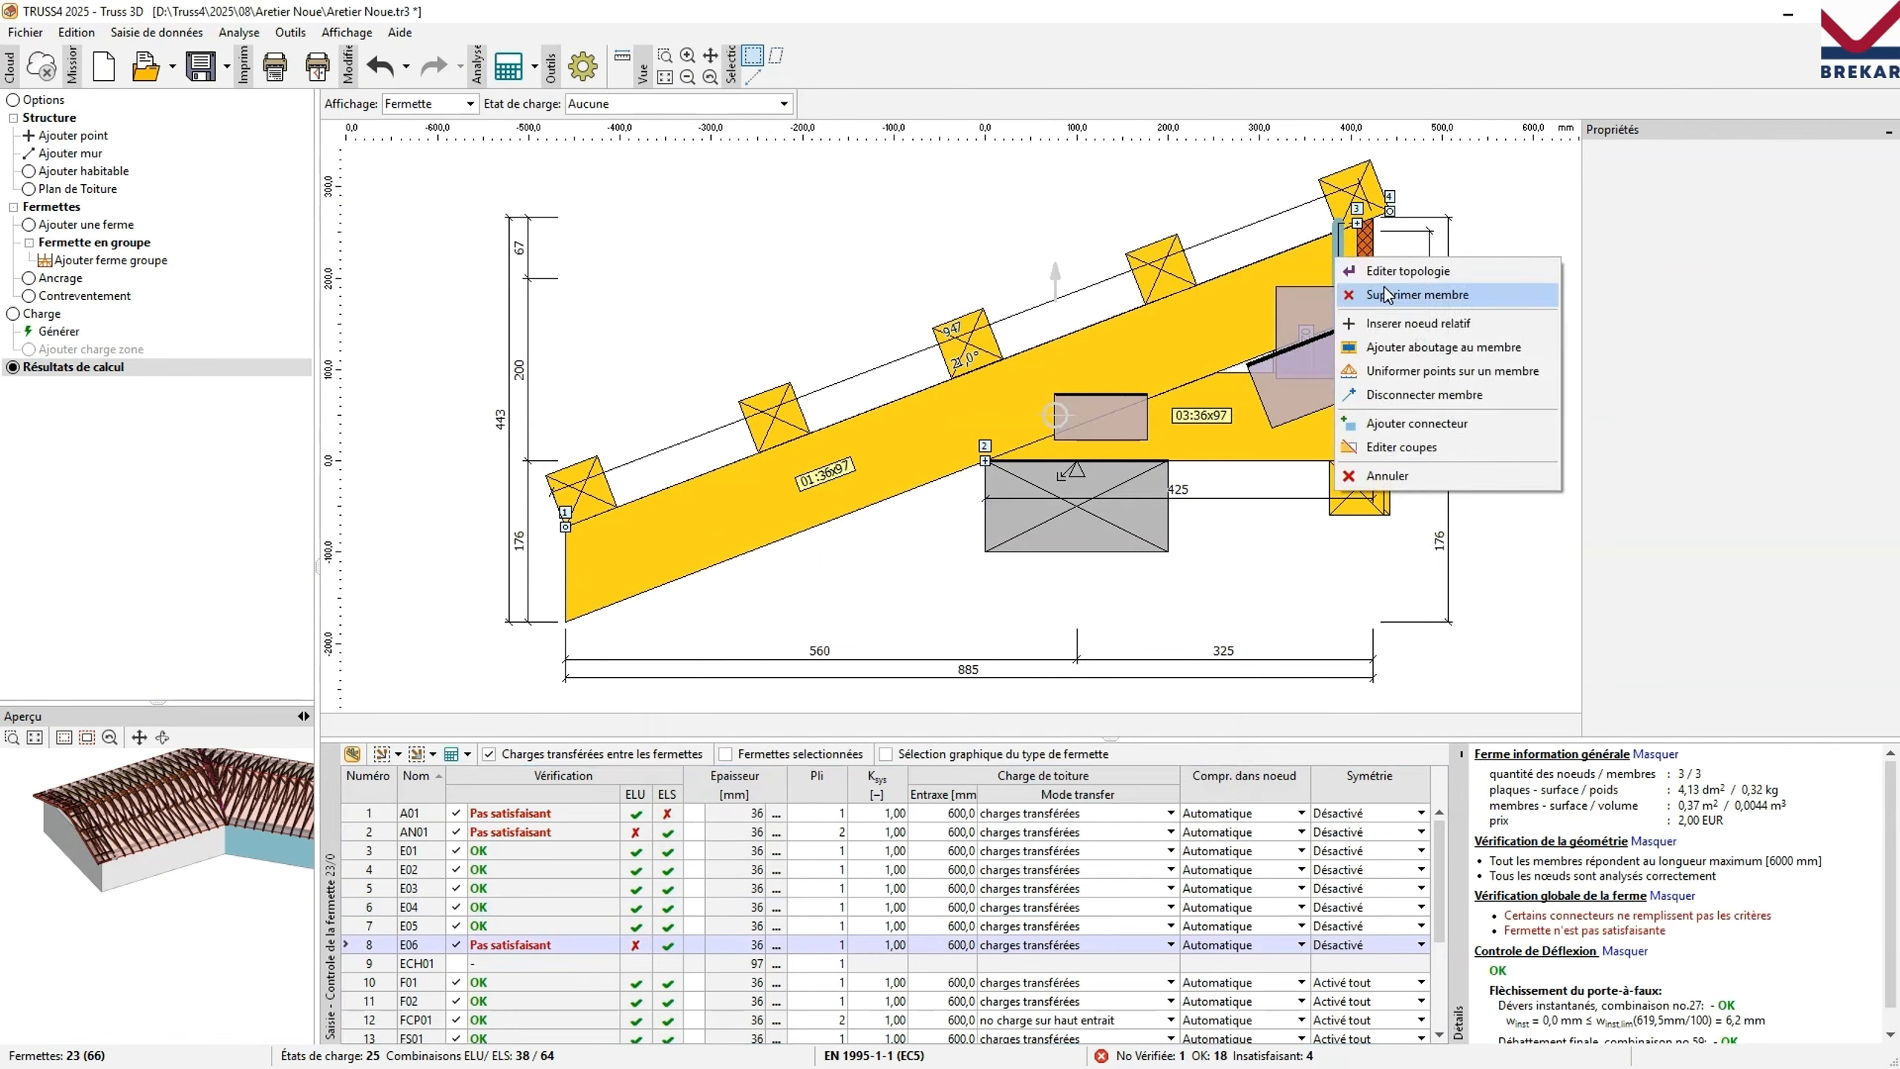
{"action": "left_click", "coordinate": [1383, 292]}
{"action": "key", "text": "F9"}
{"action": "left_click", "coordinate": [1160, 823]}
Examine the member utilisation envelope of truss A01, and return to the truss drawing.
{"action": "left_click", "coordinate": [694, 812]}
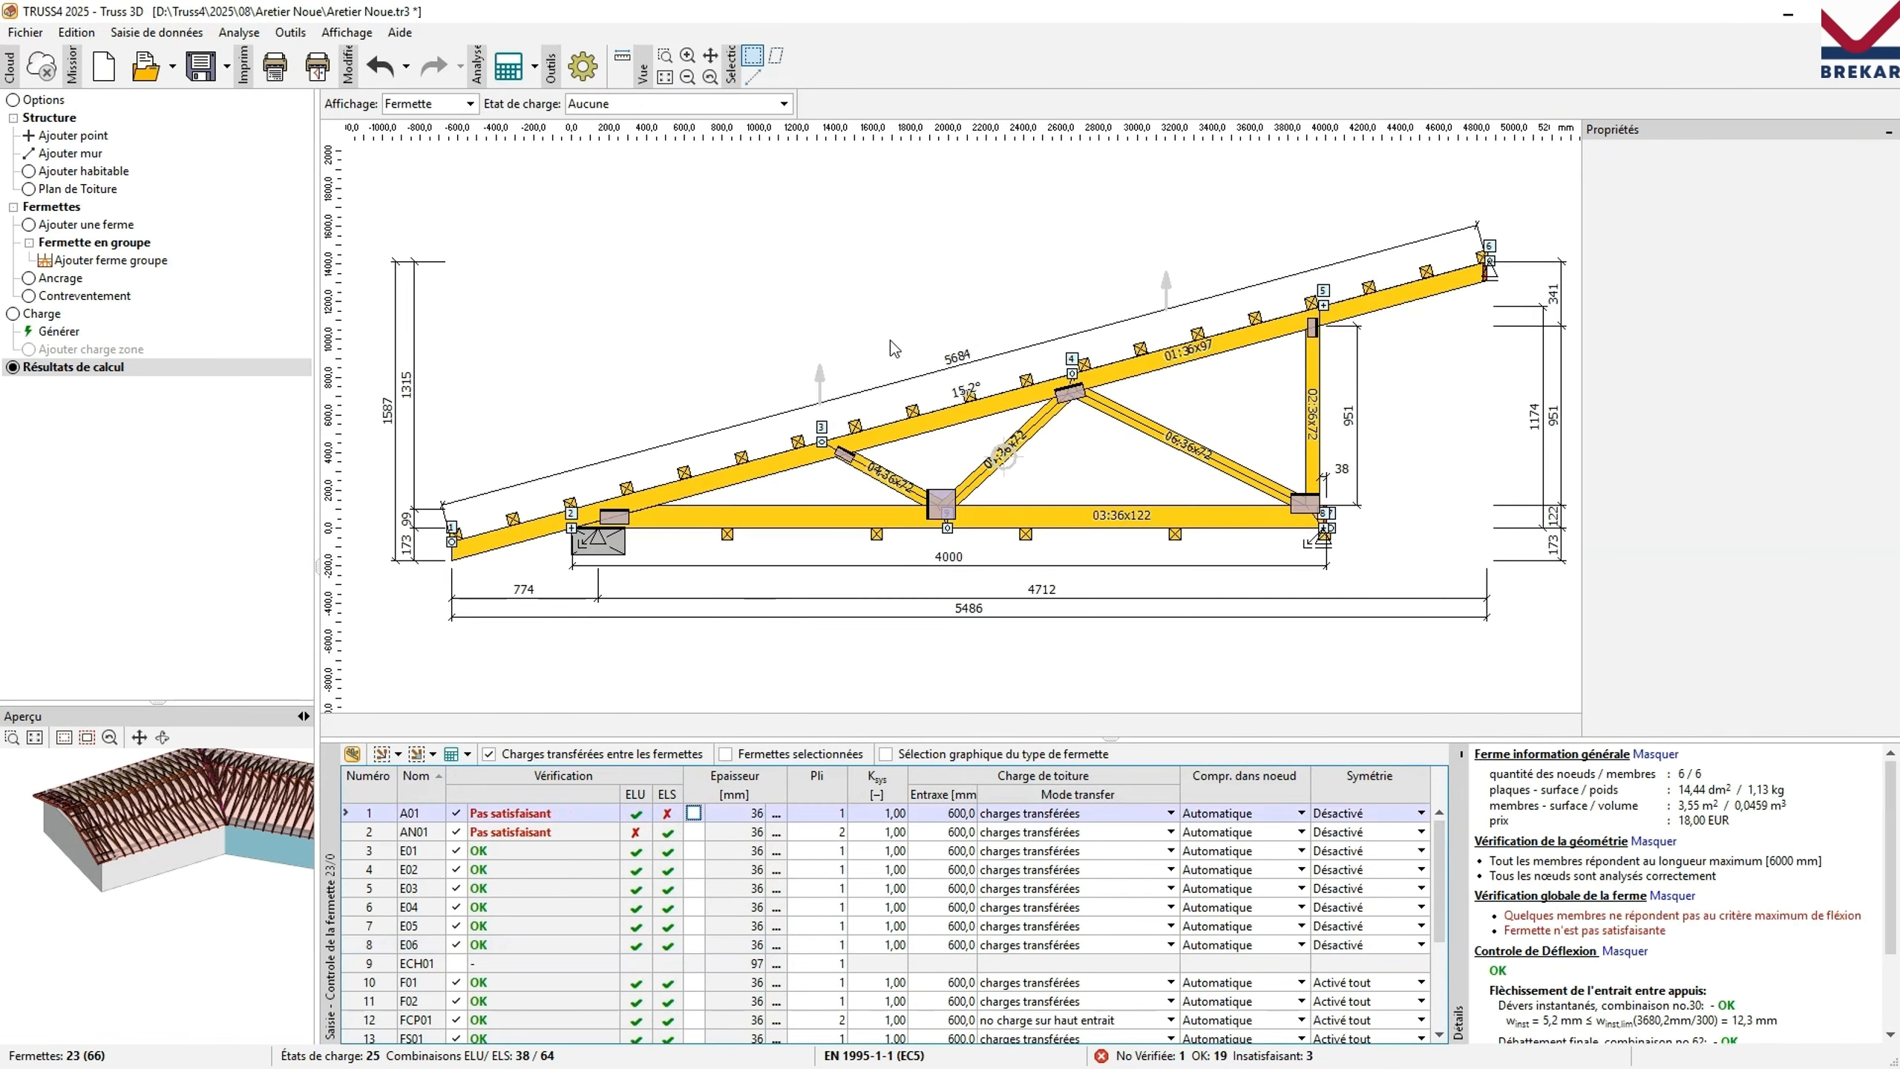
{"action": "left_click", "coordinate": [470, 103]}
{"action": "left_click", "coordinate": [419, 131]}
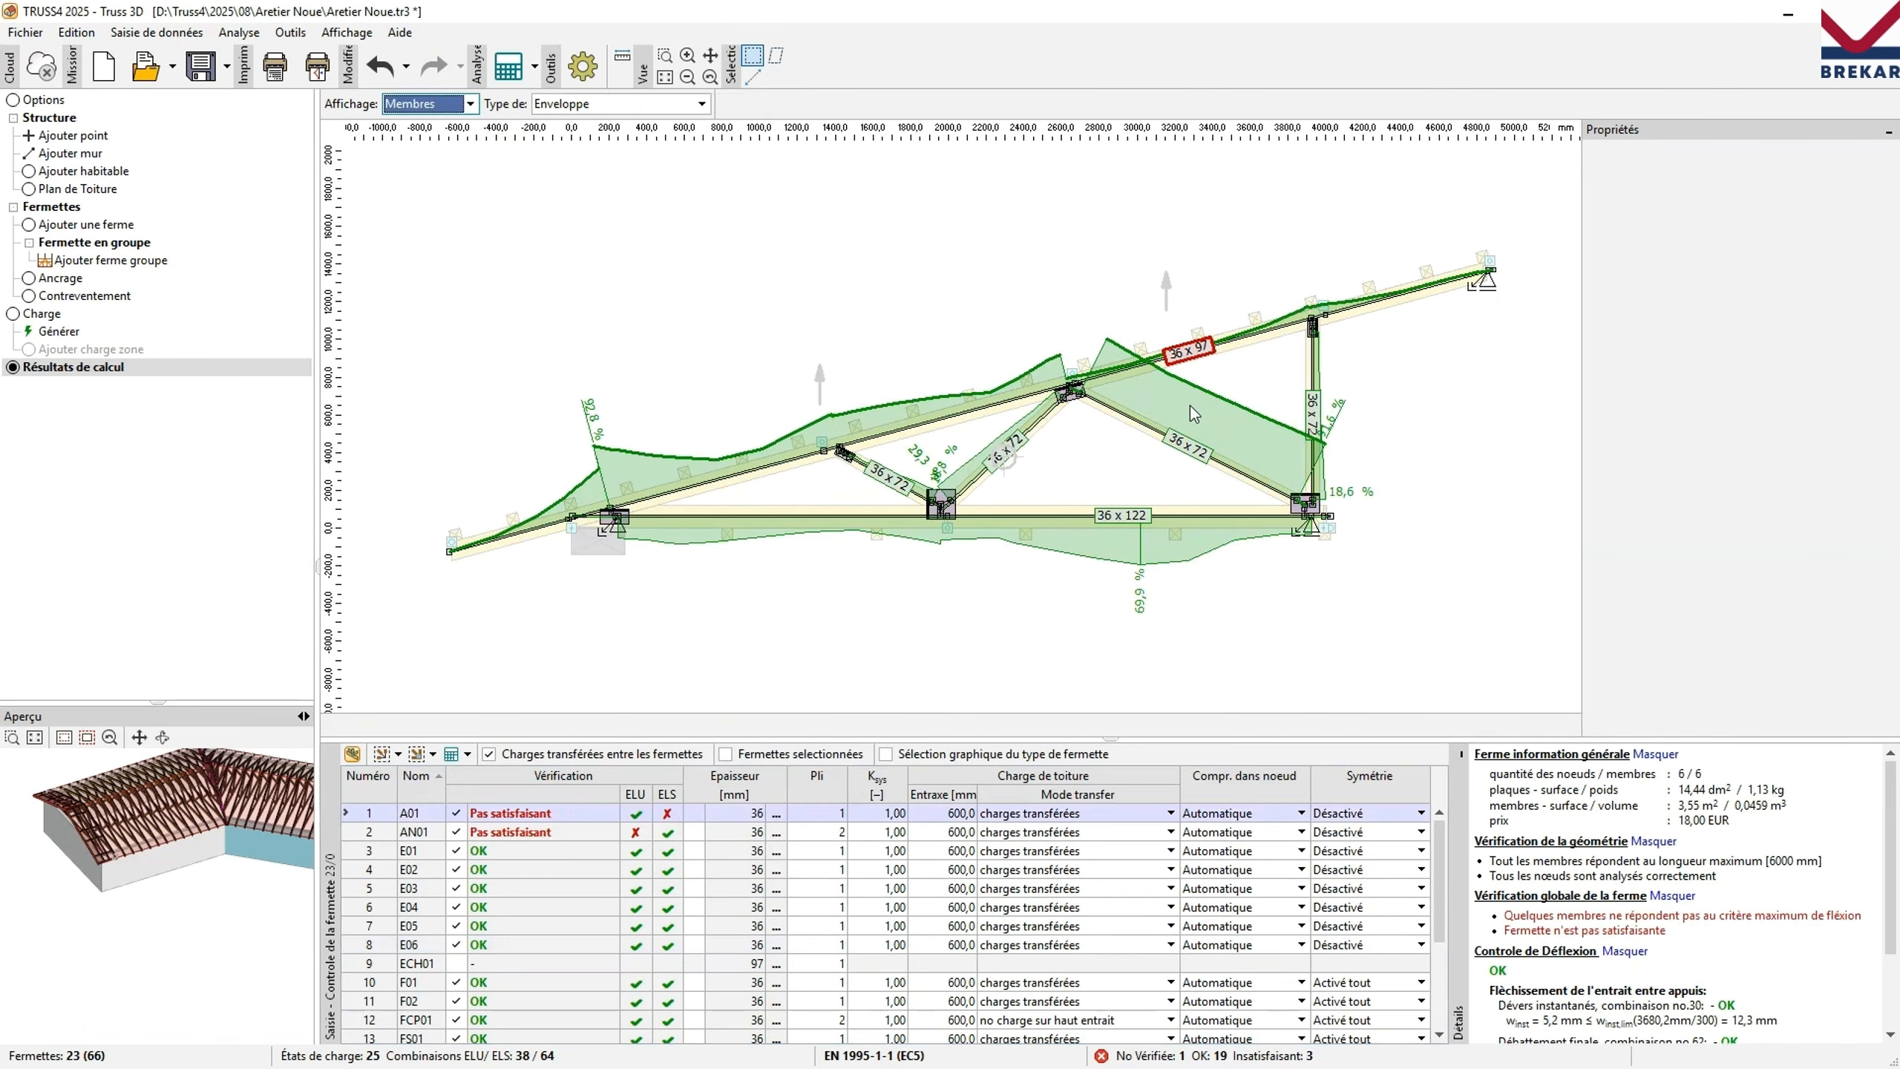
{"action": "left_click", "coordinate": [441, 105]}
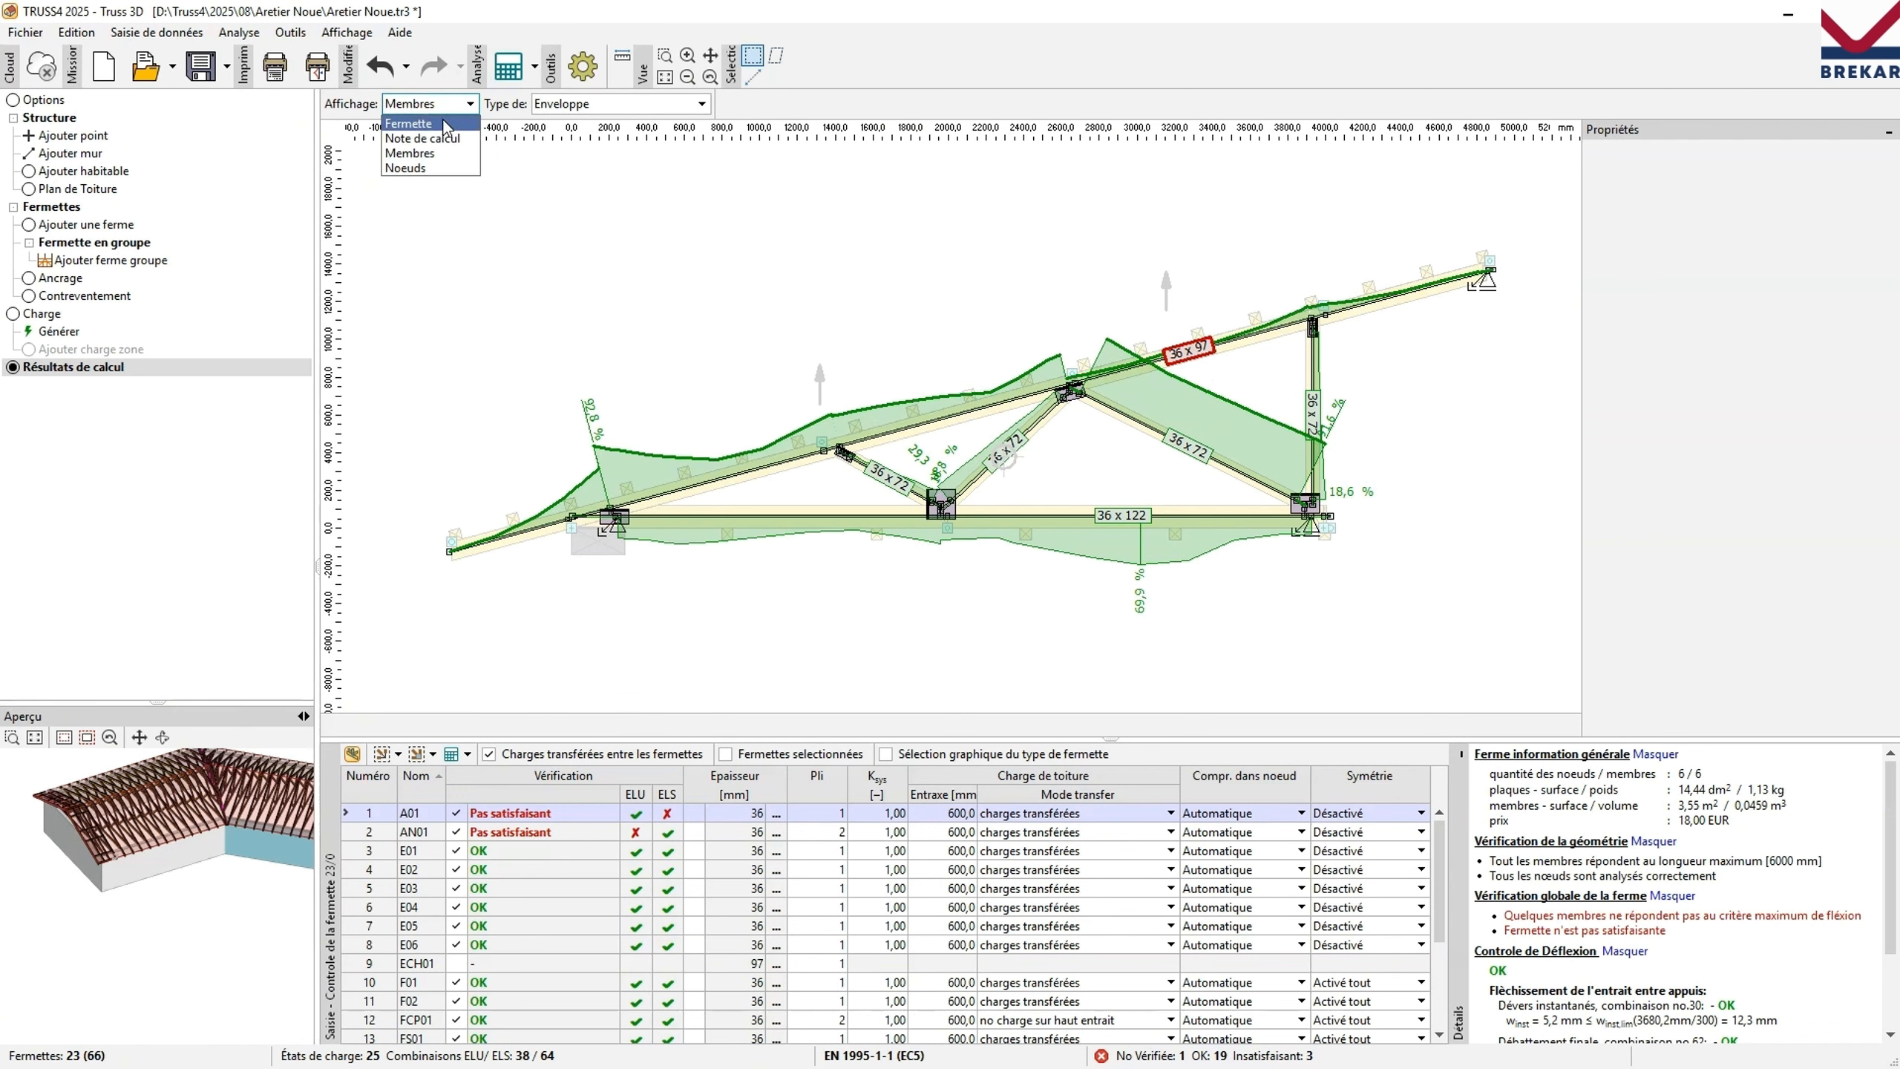
{"action": "left_click", "coordinate": [445, 119]}
Regenerate A01's webs with verticals at 1329,1 and 2658,1 mm and two diagonals descending towards the tall end, and recalculate the truss.
{"action": "right_click", "coordinate": [940, 211]}
{"action": "left_click", "coordinate": [1040, 294]}
{"action": "left_click", "coordinate": [101, 1048]}
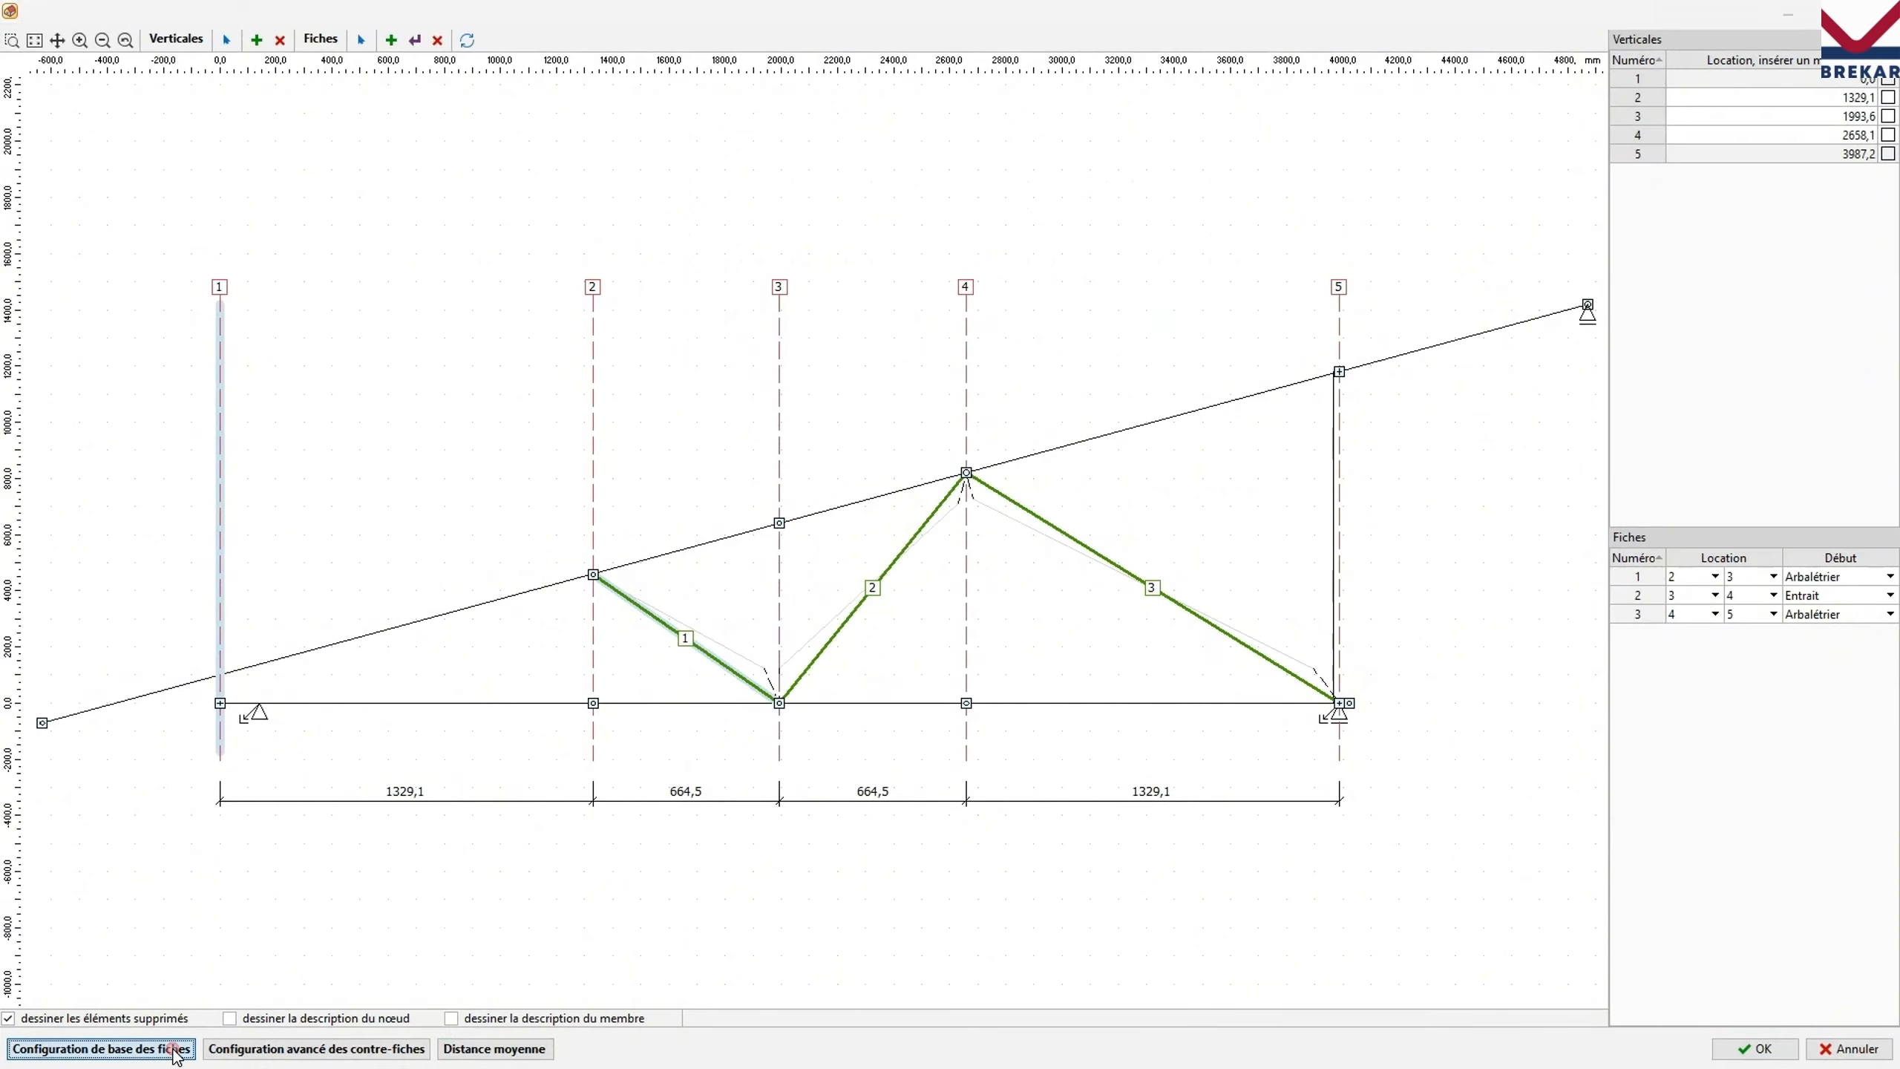
{"action": "left_click", "coordinate": [967, 532]}
{"action": "left_click", "coordinate": [1158, 723]}
{"action": "left_click", "coordinate": [1766, 1049]}
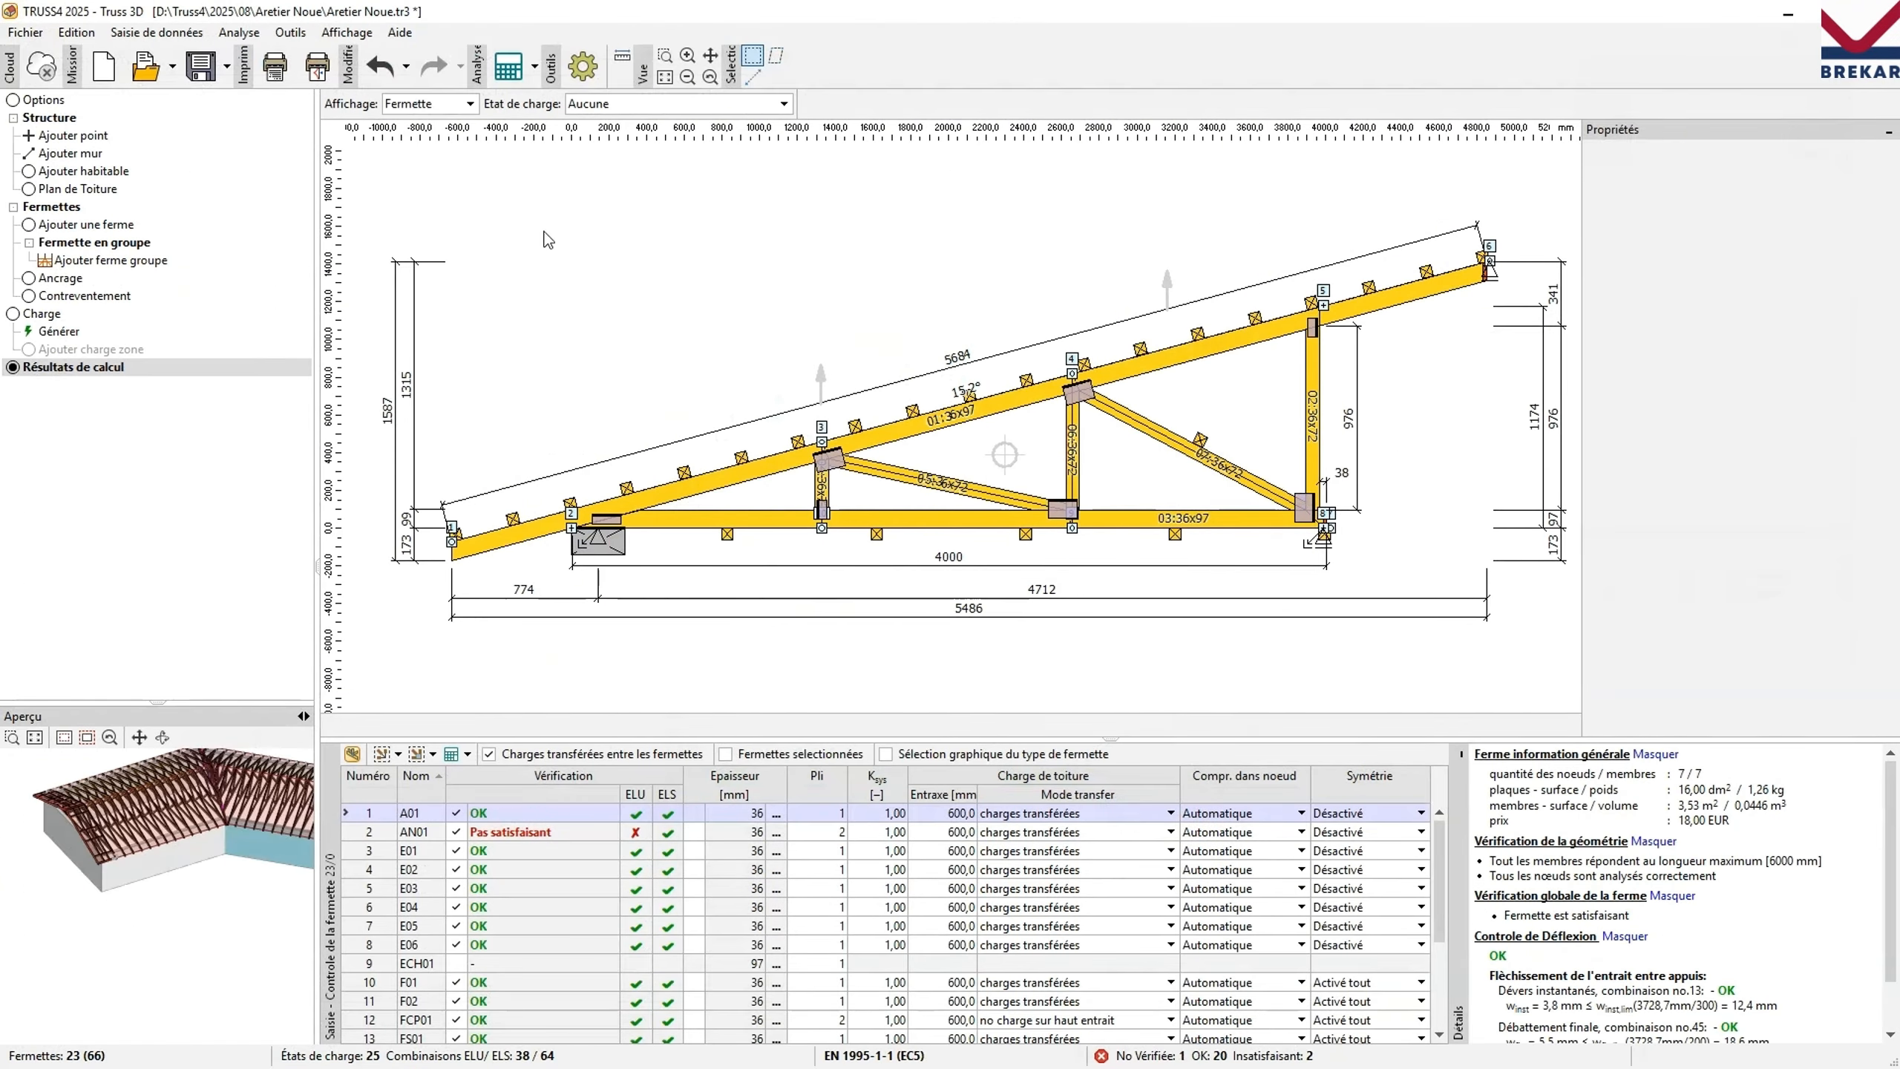
Flip A01's second diagonal so it rises to the top of the end vertical, and rerun the automatic design.
{"action": "left_click", "coordinate": [433, 124]}
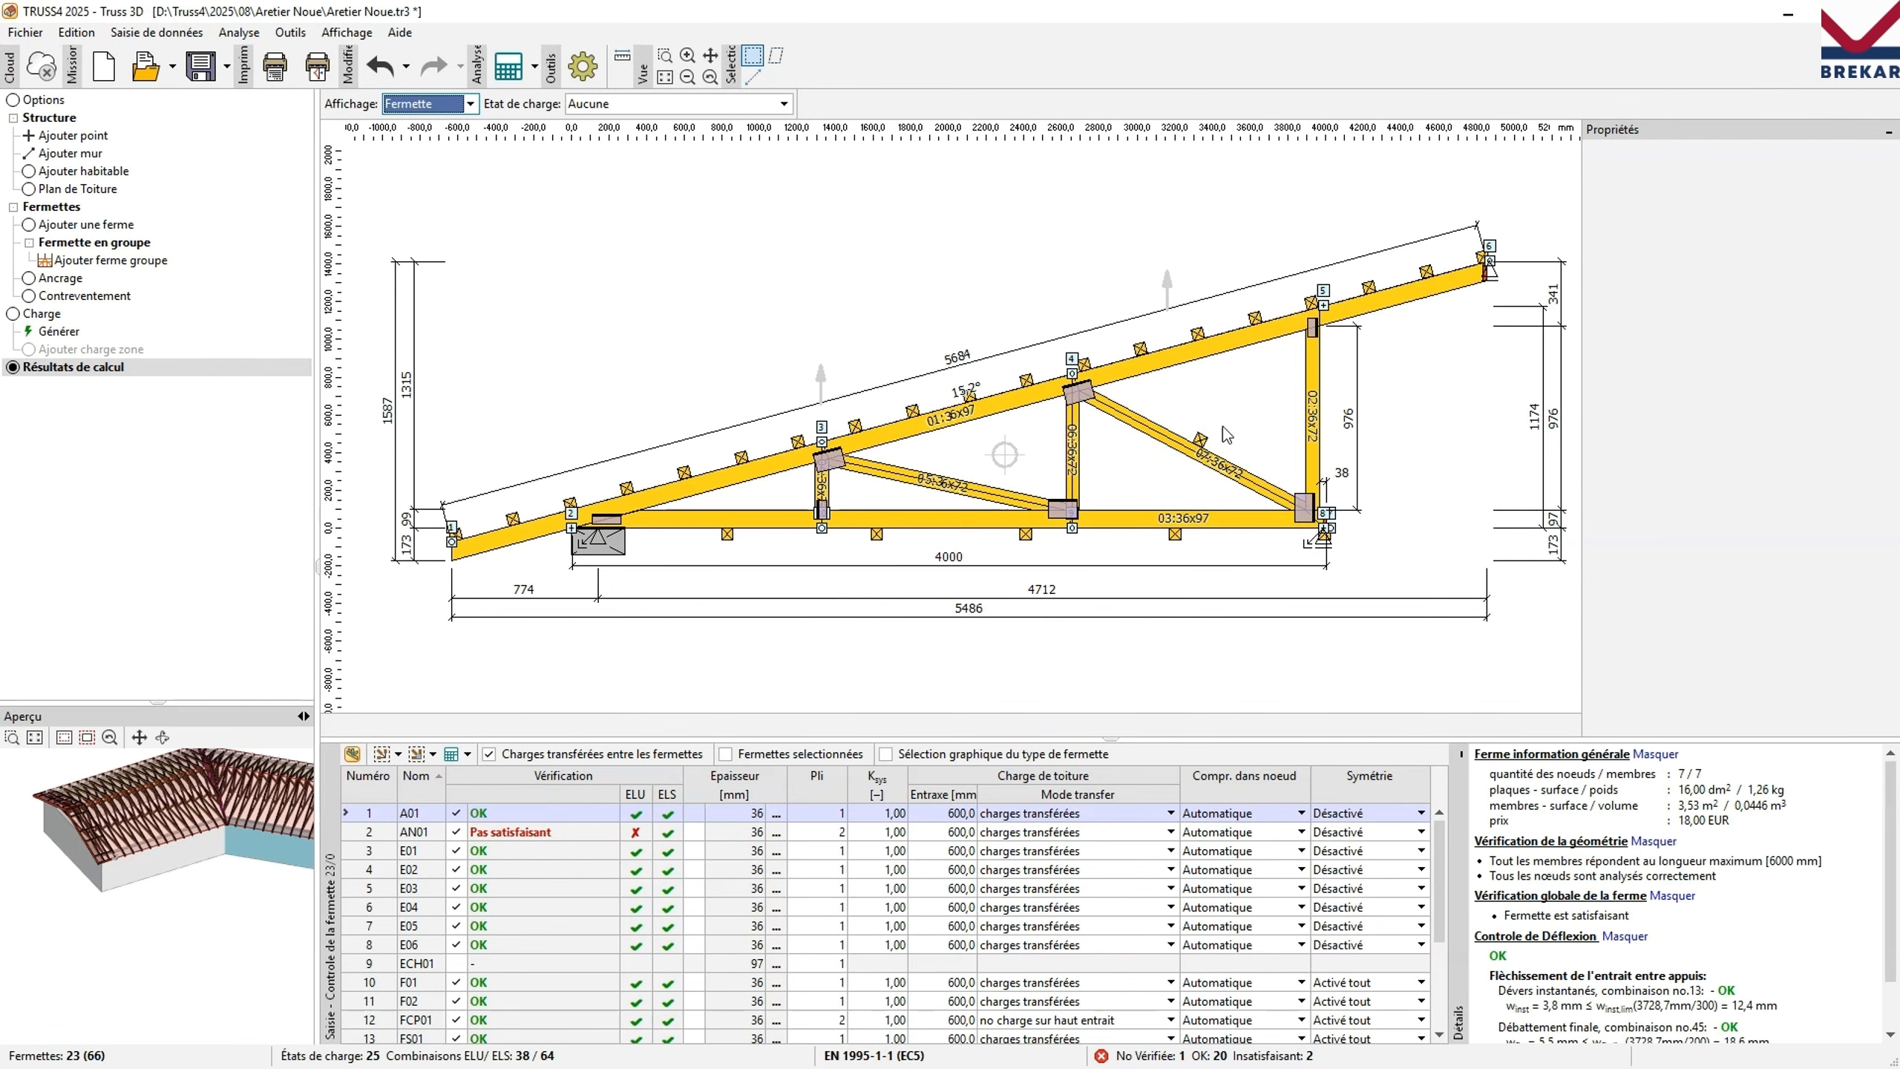
{"action": "right_click", "coordinate": [931, 227]}
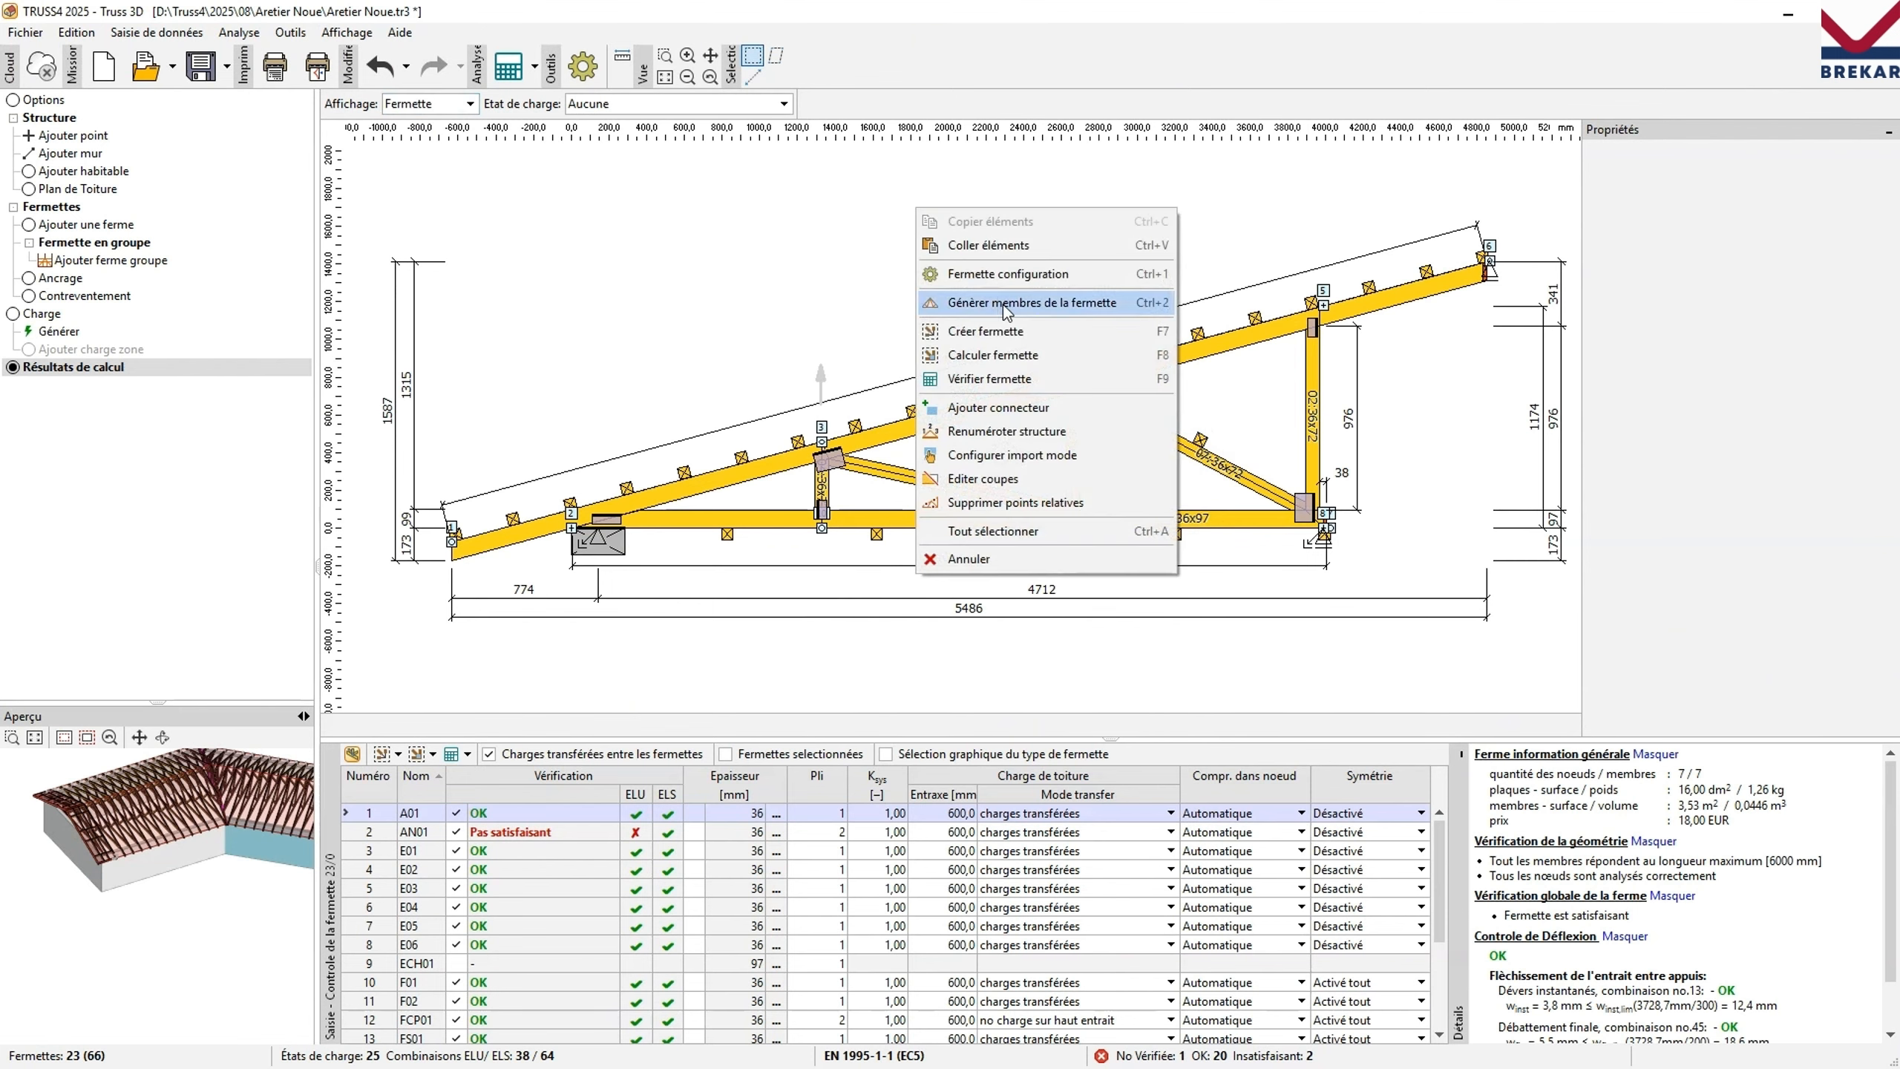
{"action": "left_click", "coordinate": [1004, 304]}
{"action": "left_click", "coordinate": [1104, 554]}
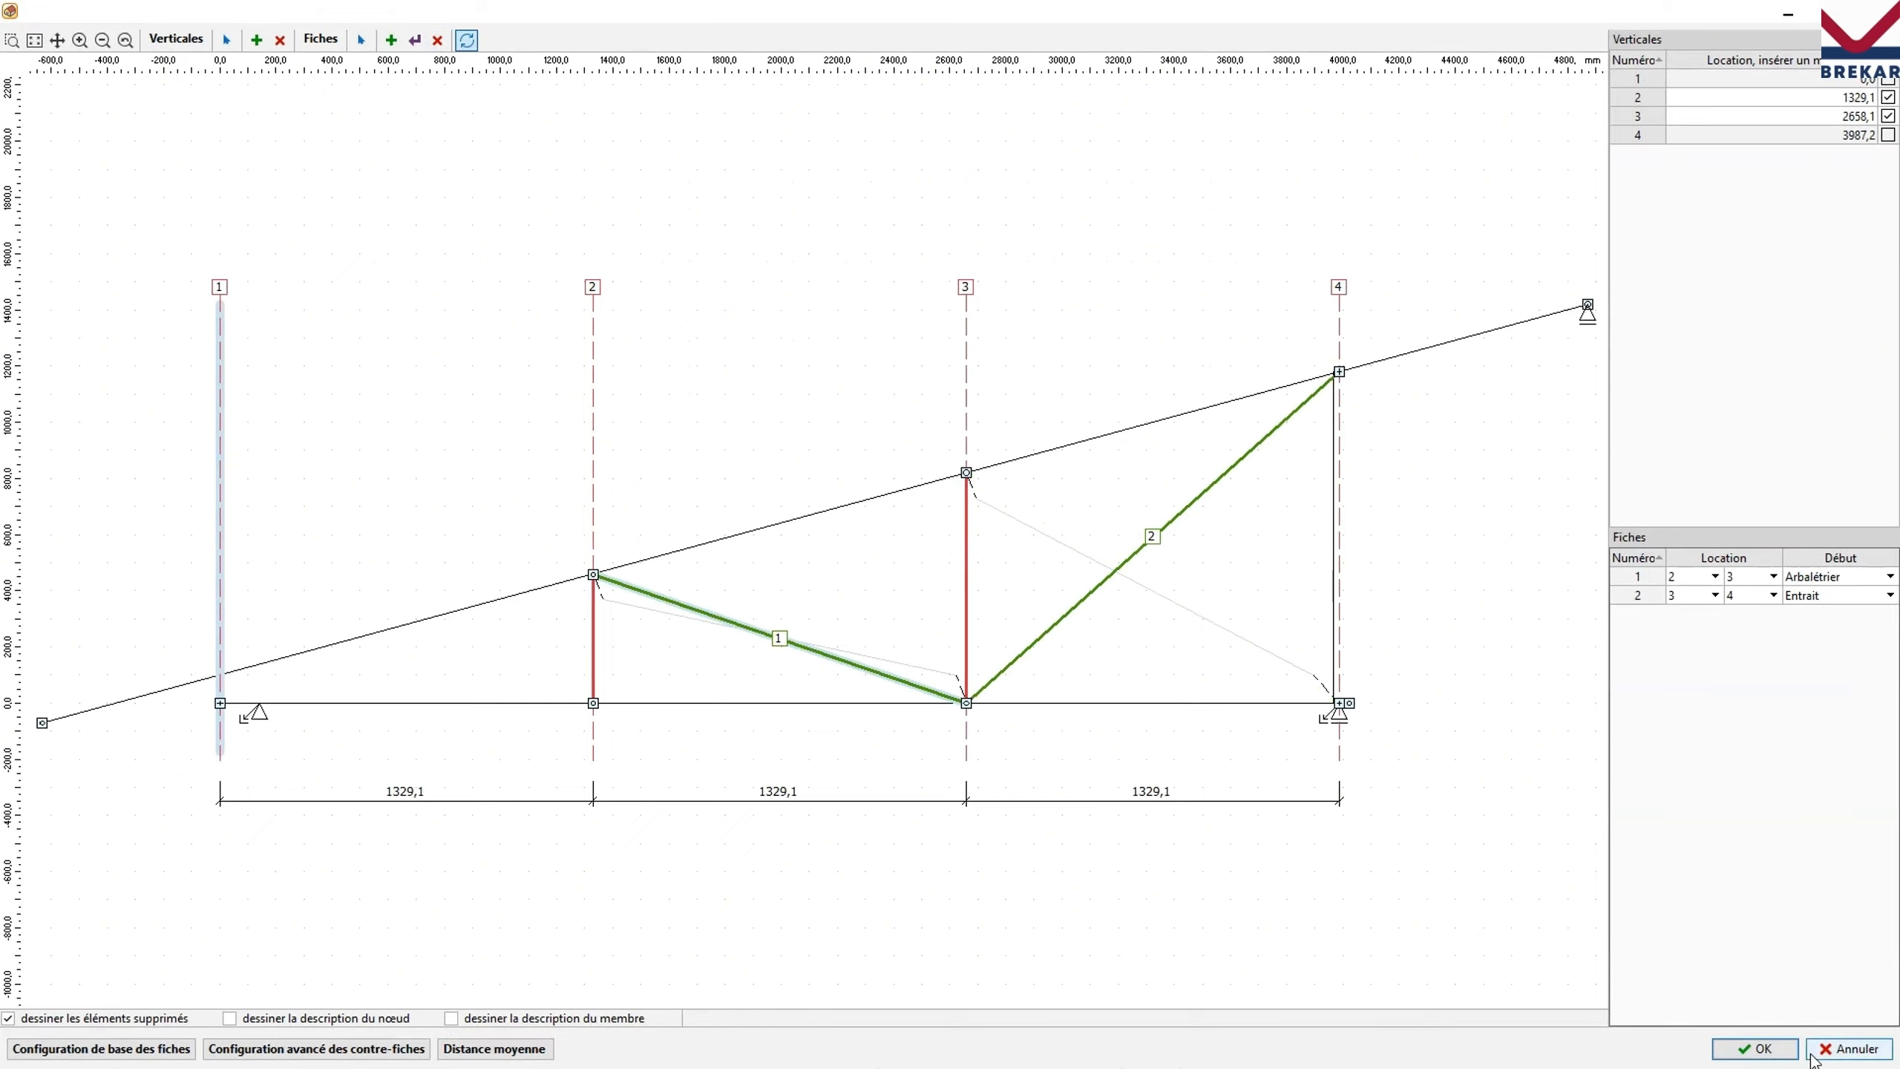
{"action": "left_click", "coordinate": [1775, 1049]}
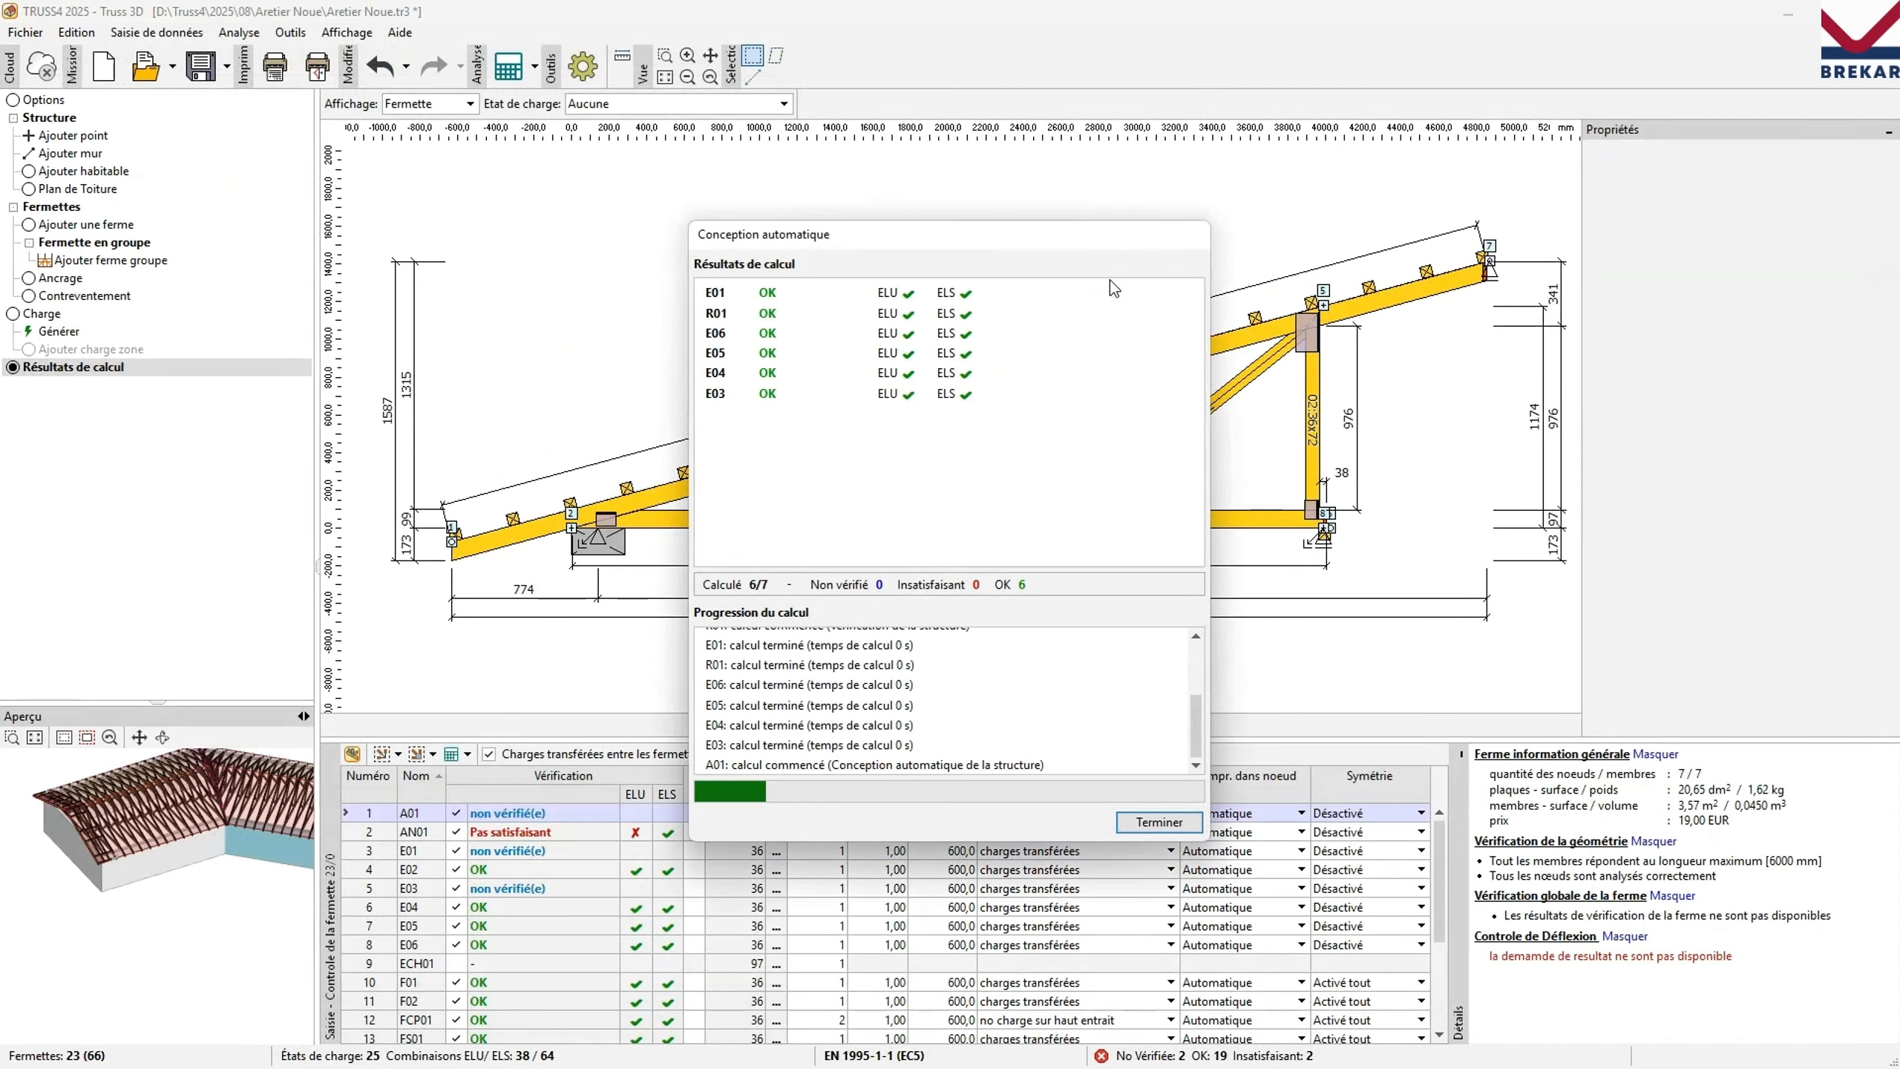
{"action": "left_click", "coordinate": [1145, 820]}
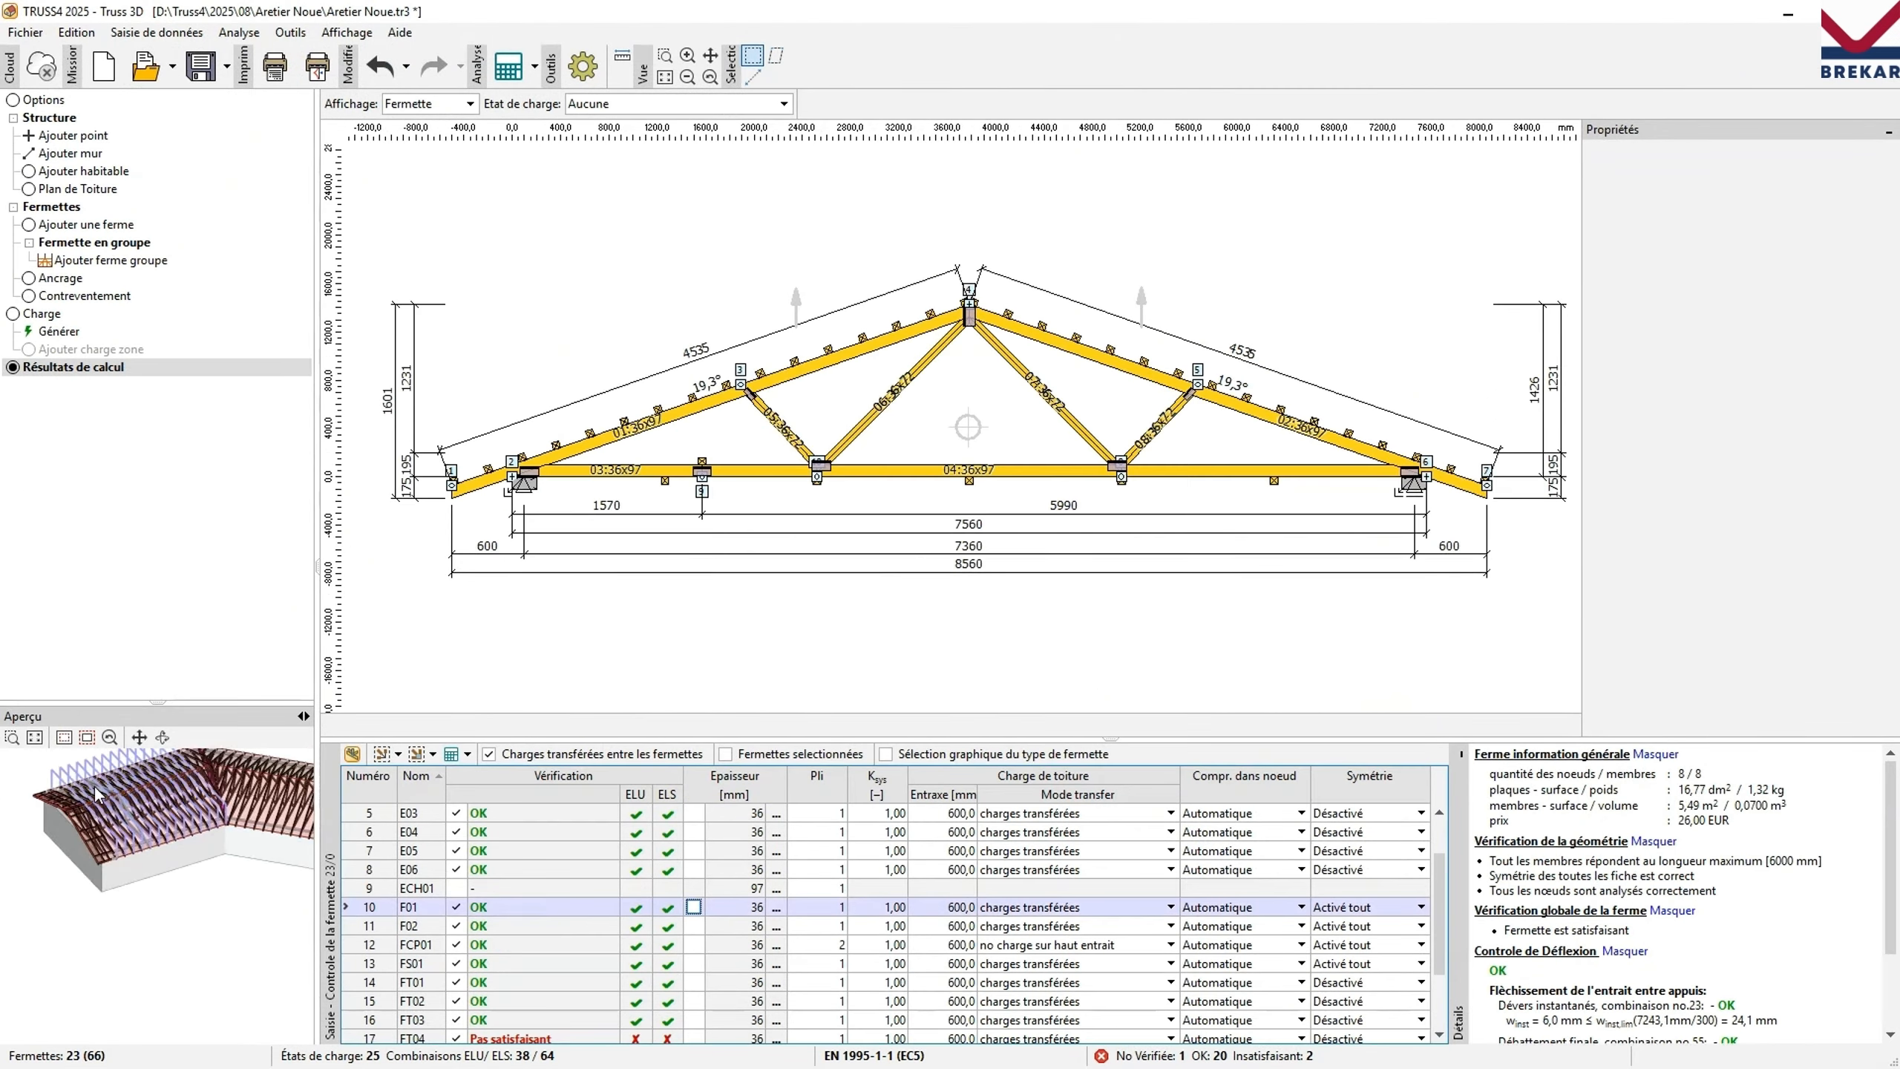
Locate the F01 trusses in the 3D preview and examine their member utilisation envelope.
{"action": "middle_click_drag", "start_coordinate": [139, 790], "coordinate": [112, 835]}
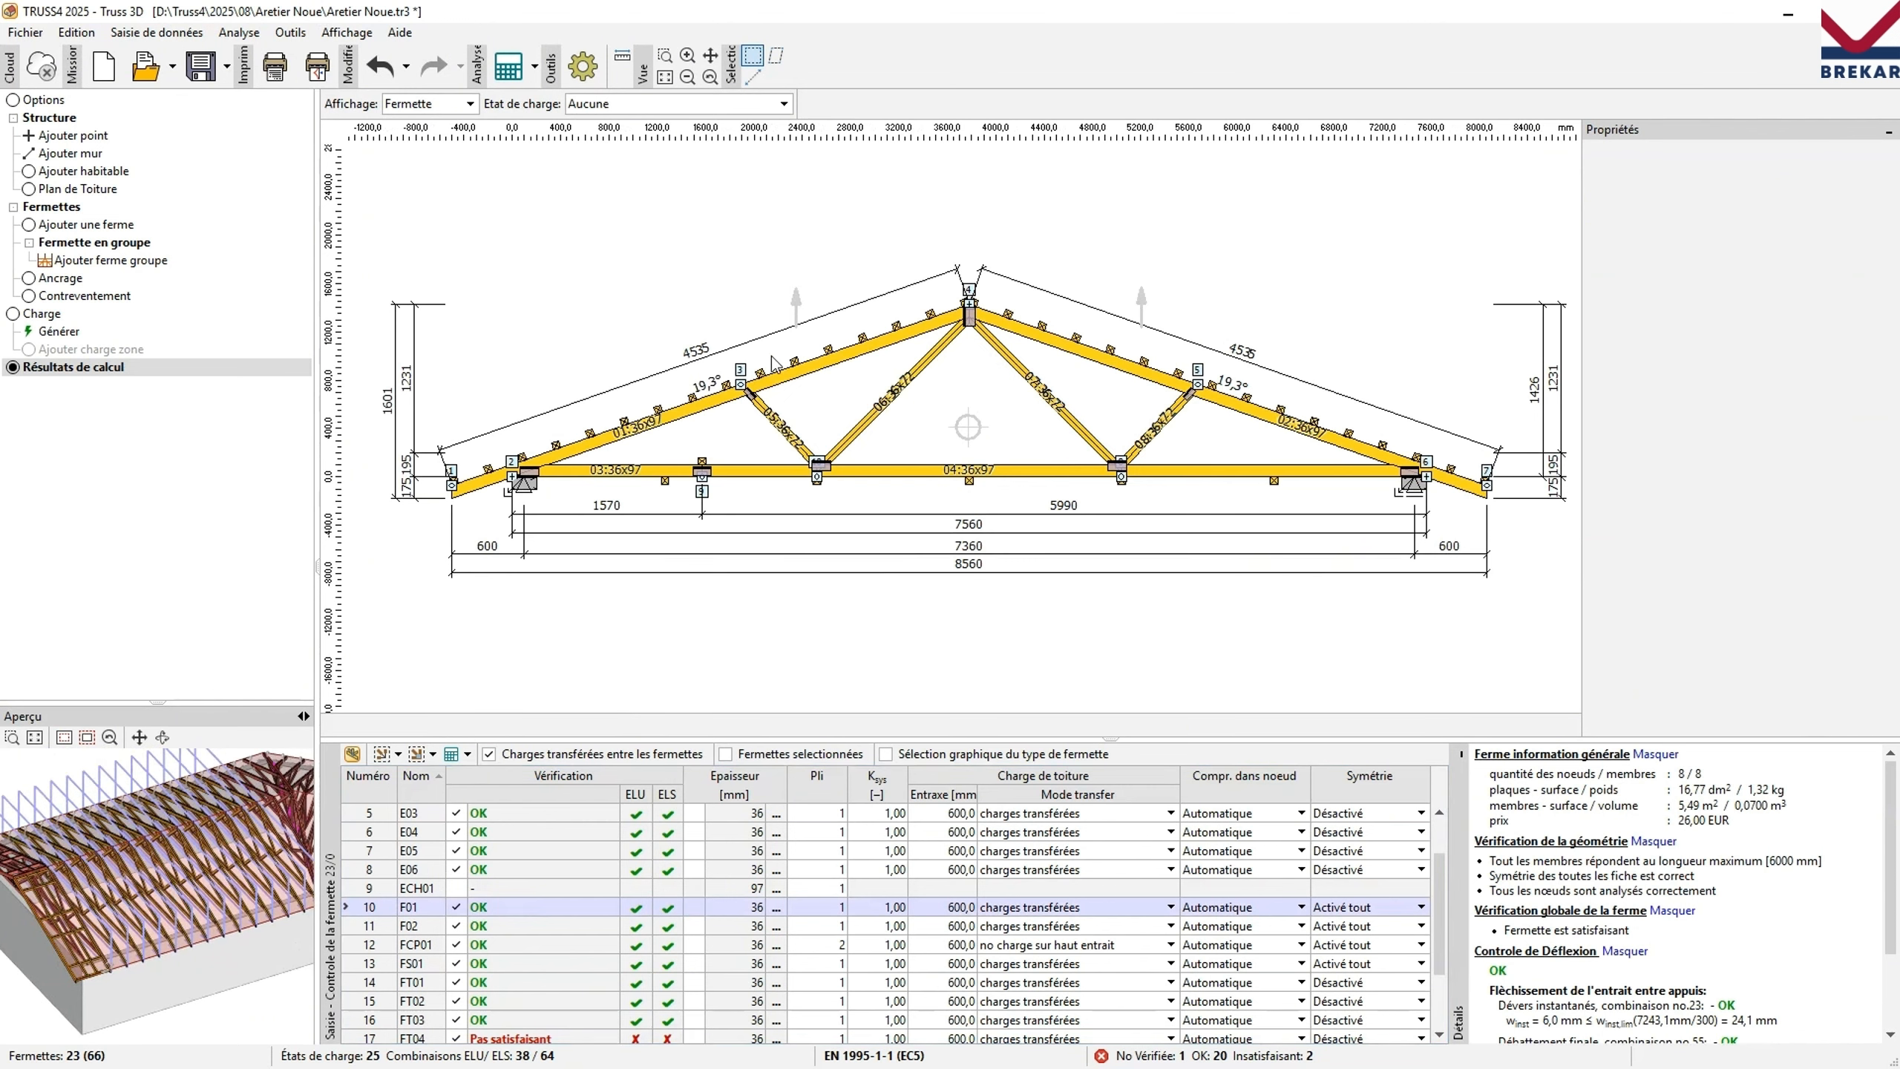
{"action": "middle_click_drag", "start_coordinate": [847, 279], "coordinate": [829, 262]}
{"action": "left_click", "coordinate": [468, 104]}
{"action": "left_click", "coordinate": [431, 155]}
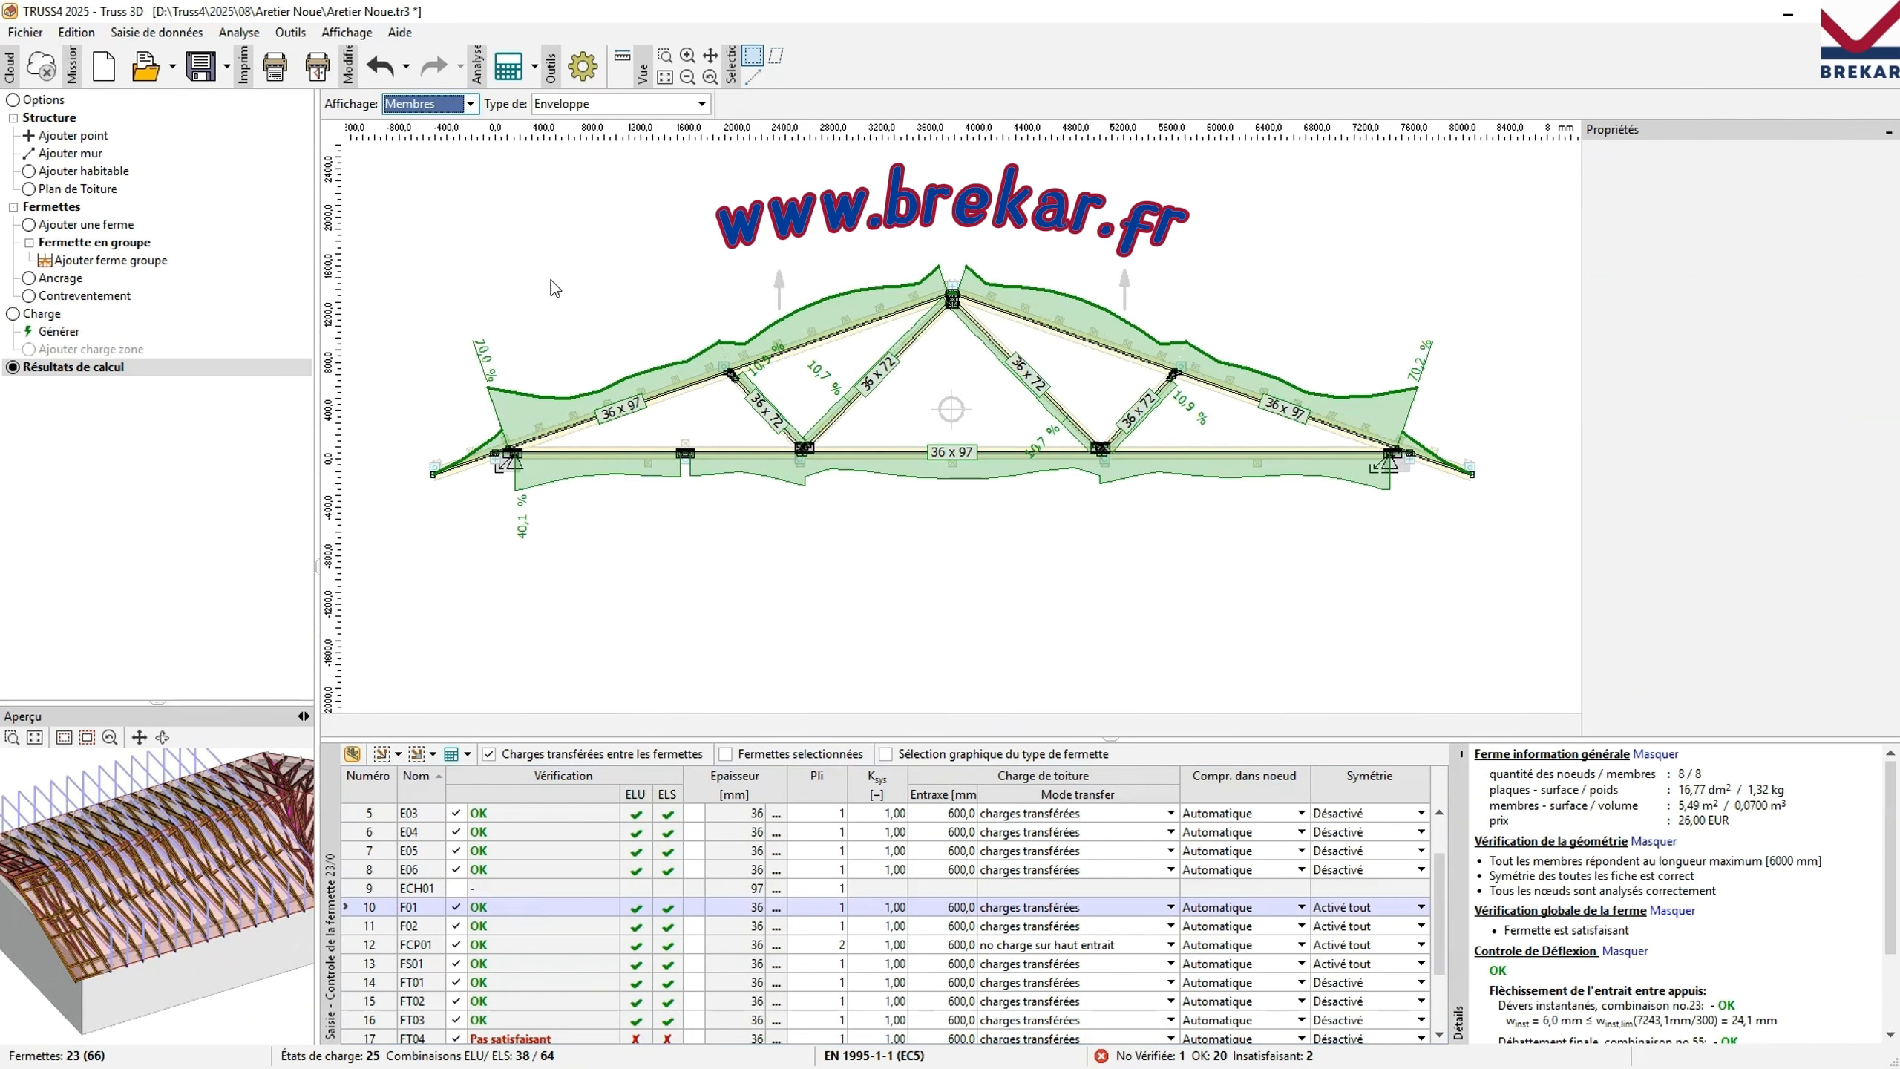
{"action": "left_click", "coordinate": [425, 105]}
{"action": "left_click", "coordinate": [432, 120]}
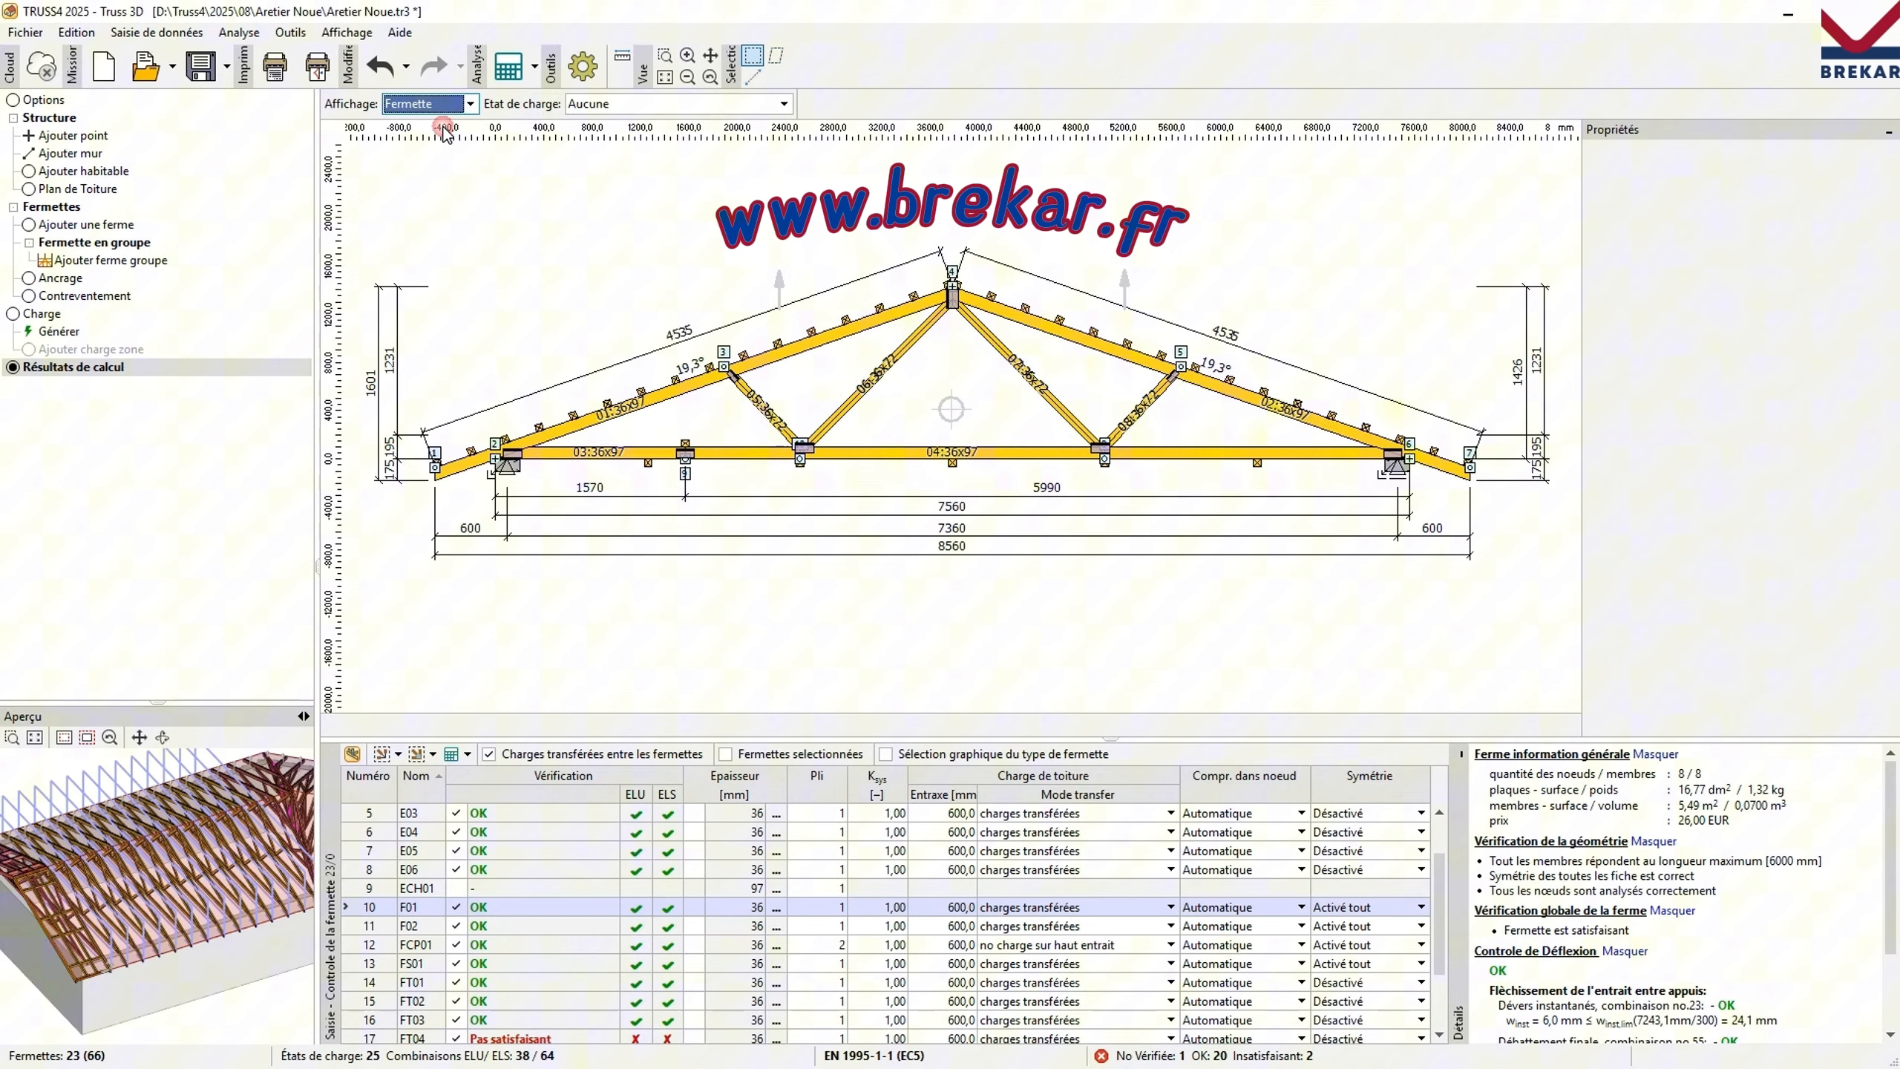
Display truss FS01 and inspect its member layout.
{"action": "left_click", "coordinate": [521, 967]}
{"action": "scroll", "coordinate": [277, 824], "scroll_direction": "down", "scroll_amount": 2}
{"action": "scroll", "coordinate": [142, 901], "scroll_direction": "up", "scroll_amount": 2}
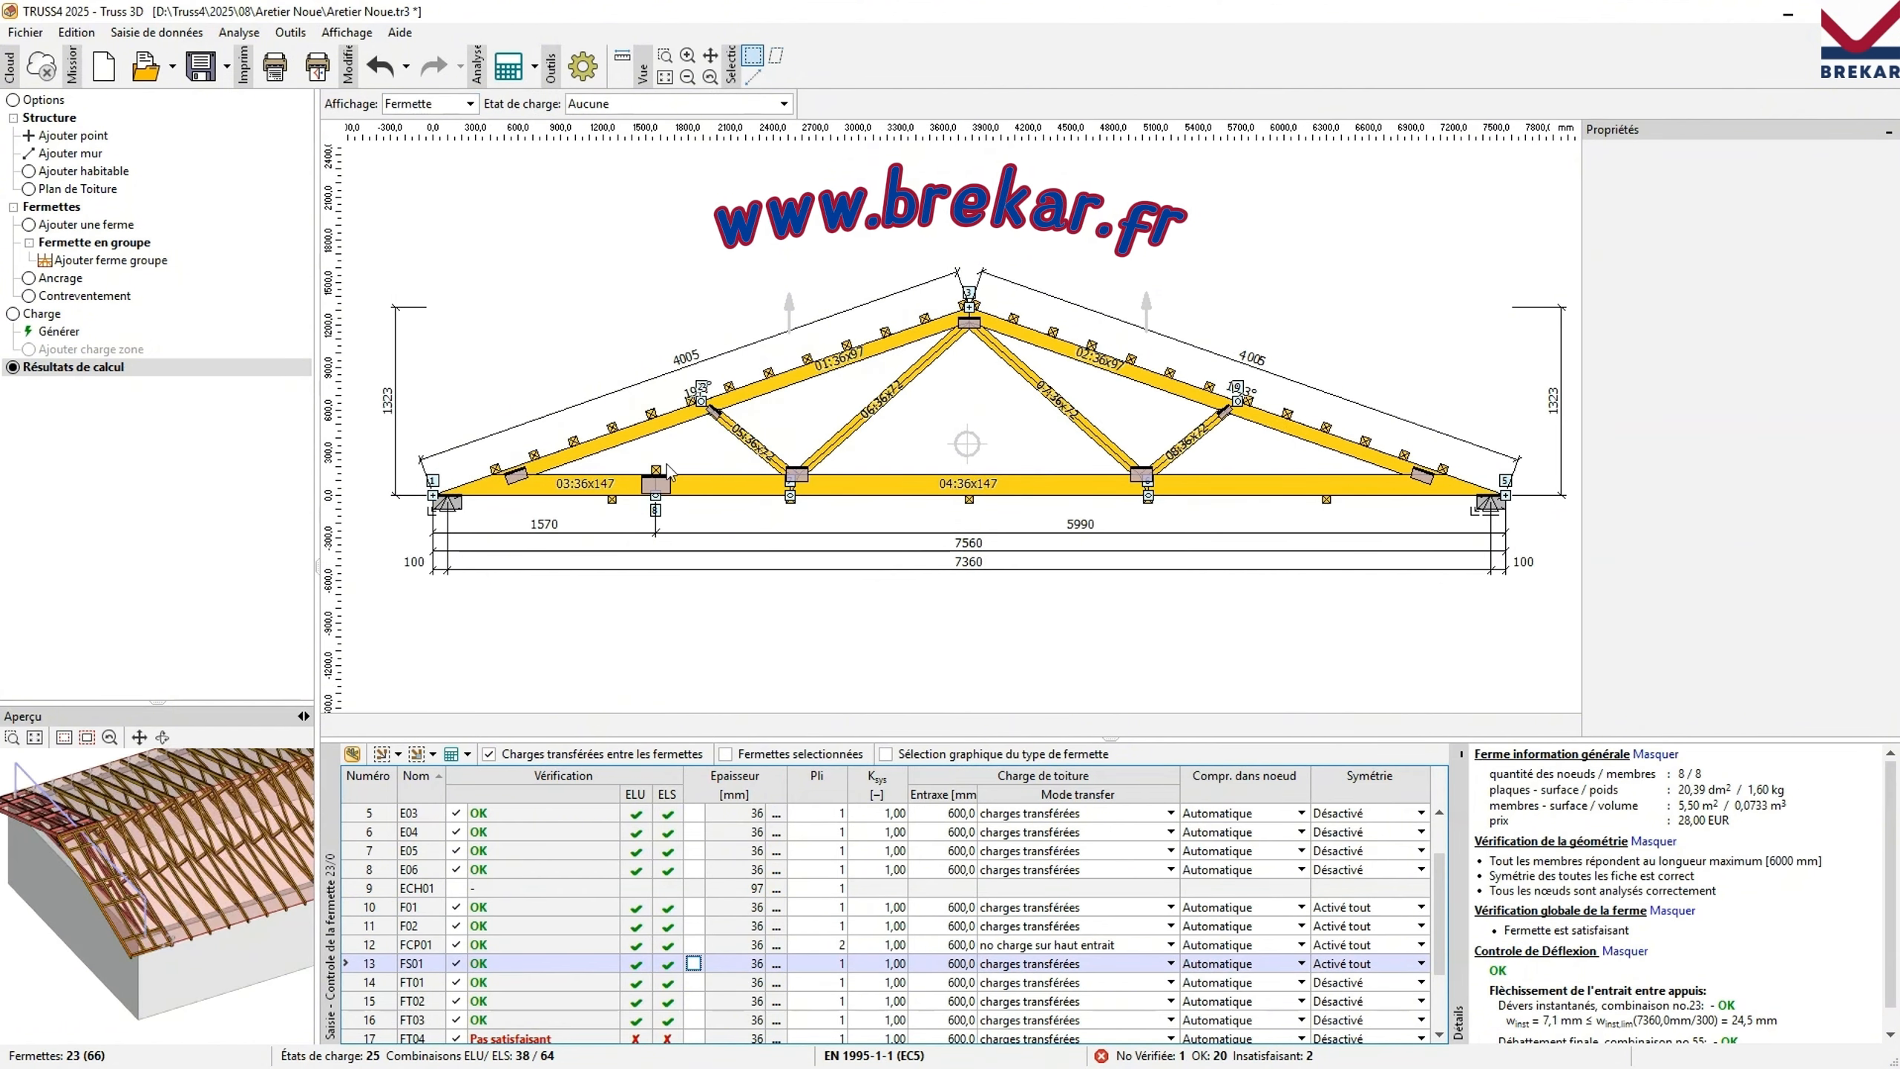
Add supports at FS01's two symmetric lower web nodes, 2420 mm in from the end supports, and recalculate the truss.
{"action": "double_click", "coordinate": [791, 499]}
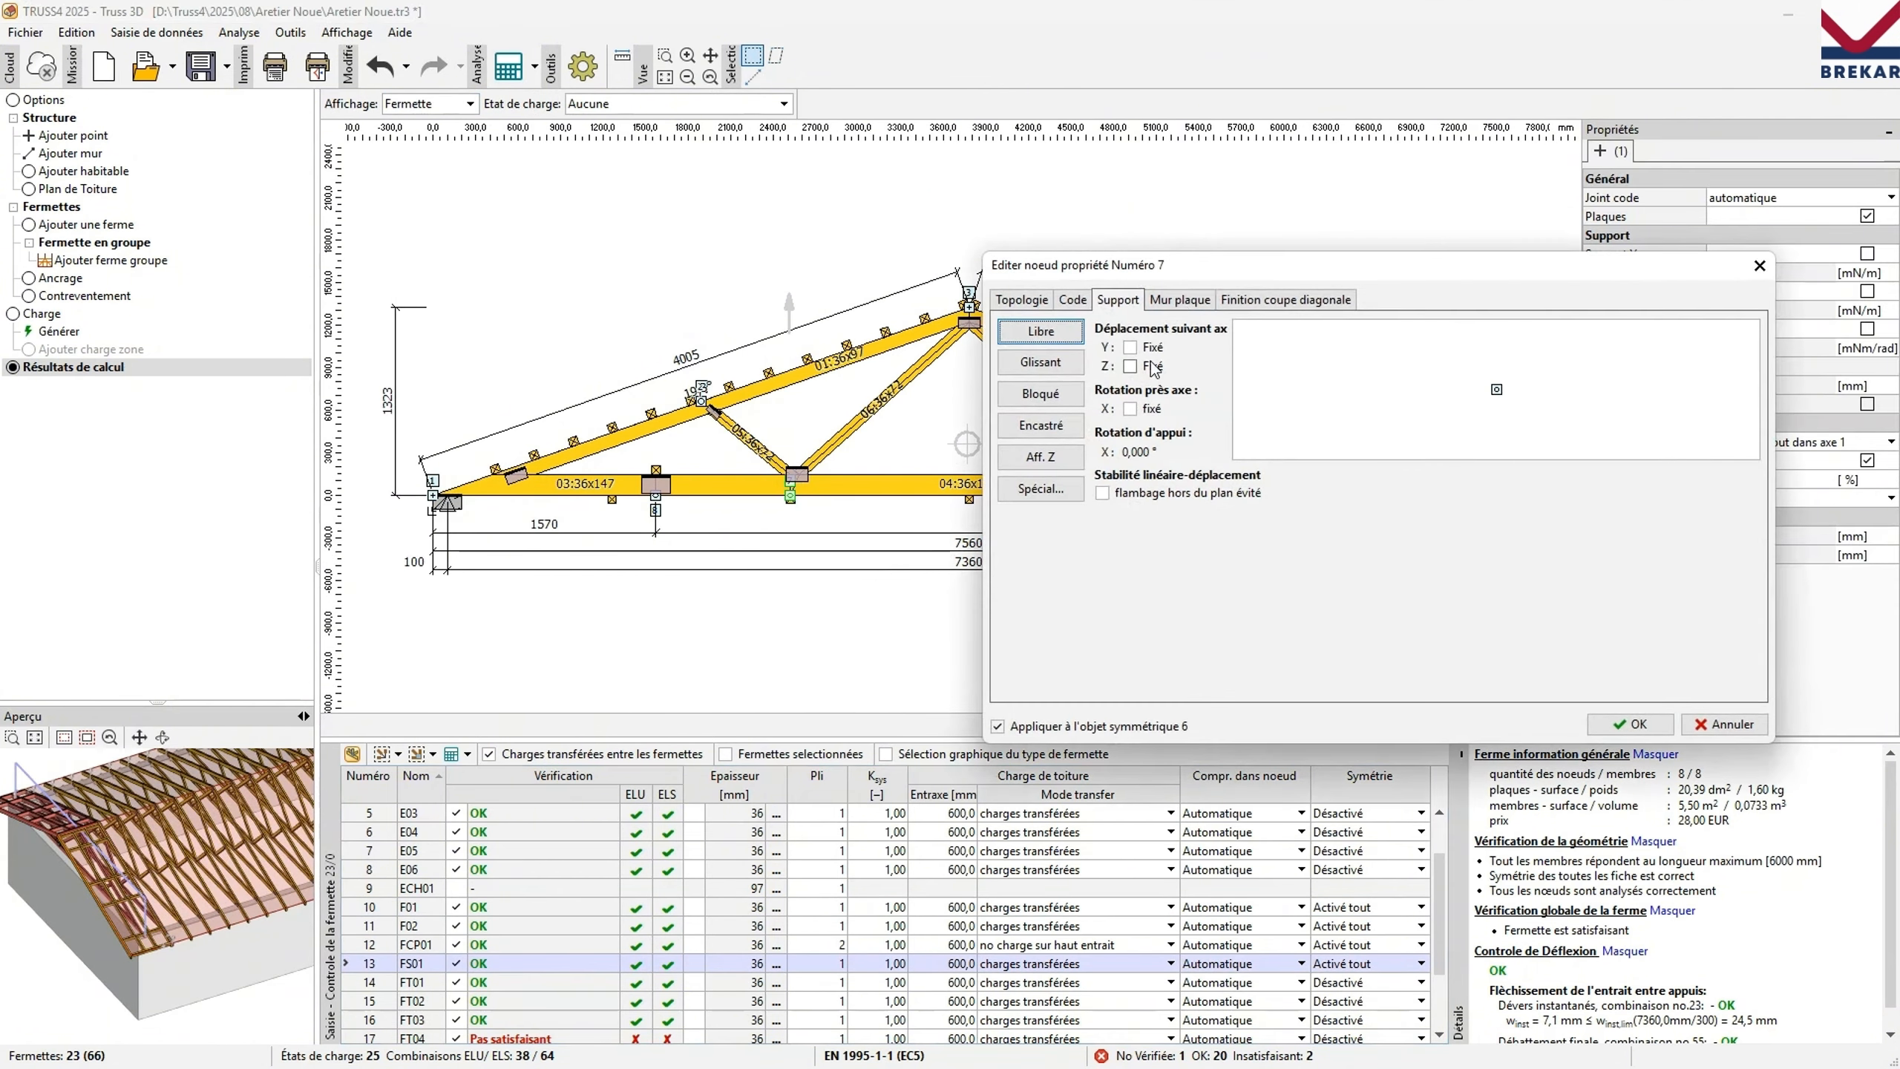
{"action": "left_click", "coordinate": [1631, 724]}
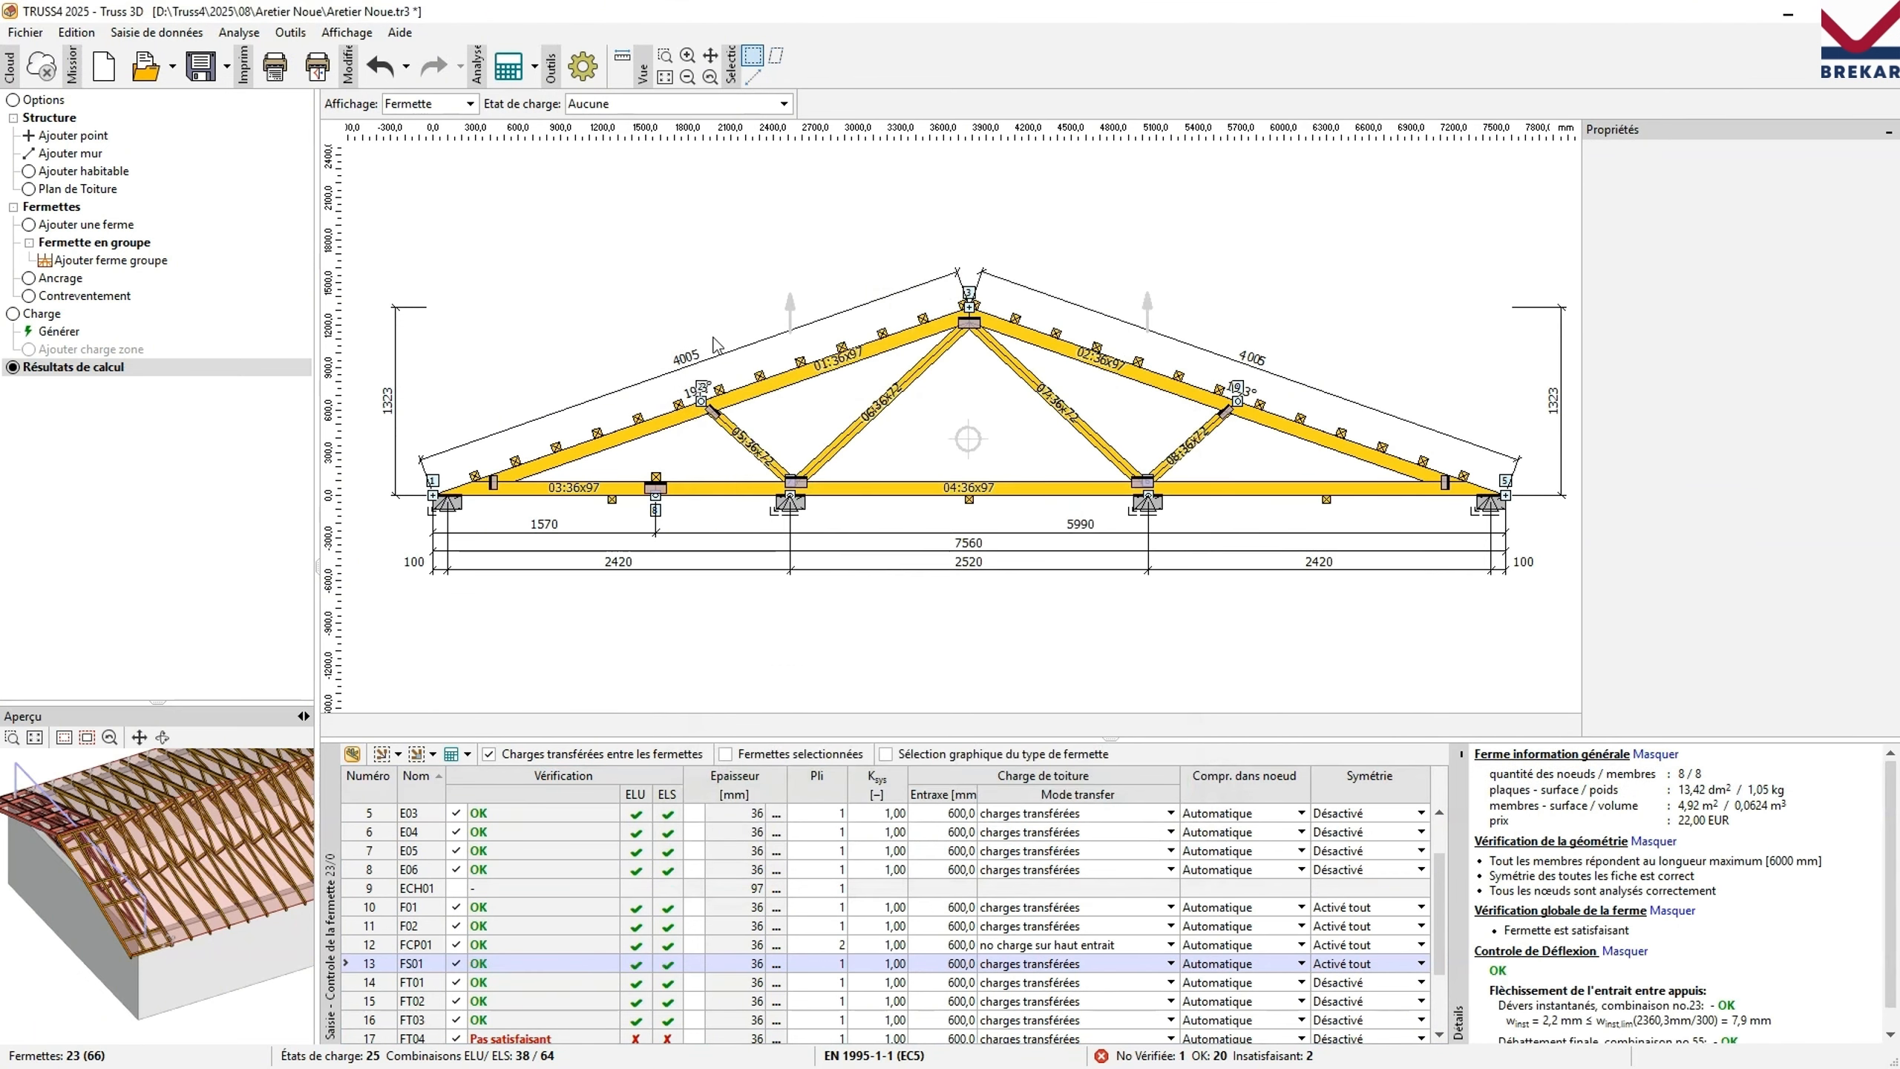
Display truss F02 and examine its member utilisation envelope.
{"action": "left_click", "coordinate": [486, 926]}
{"action": "left_click", "coordinate": [445, 104]}
{"action": "left_click", "coordinate": [446, 152]}
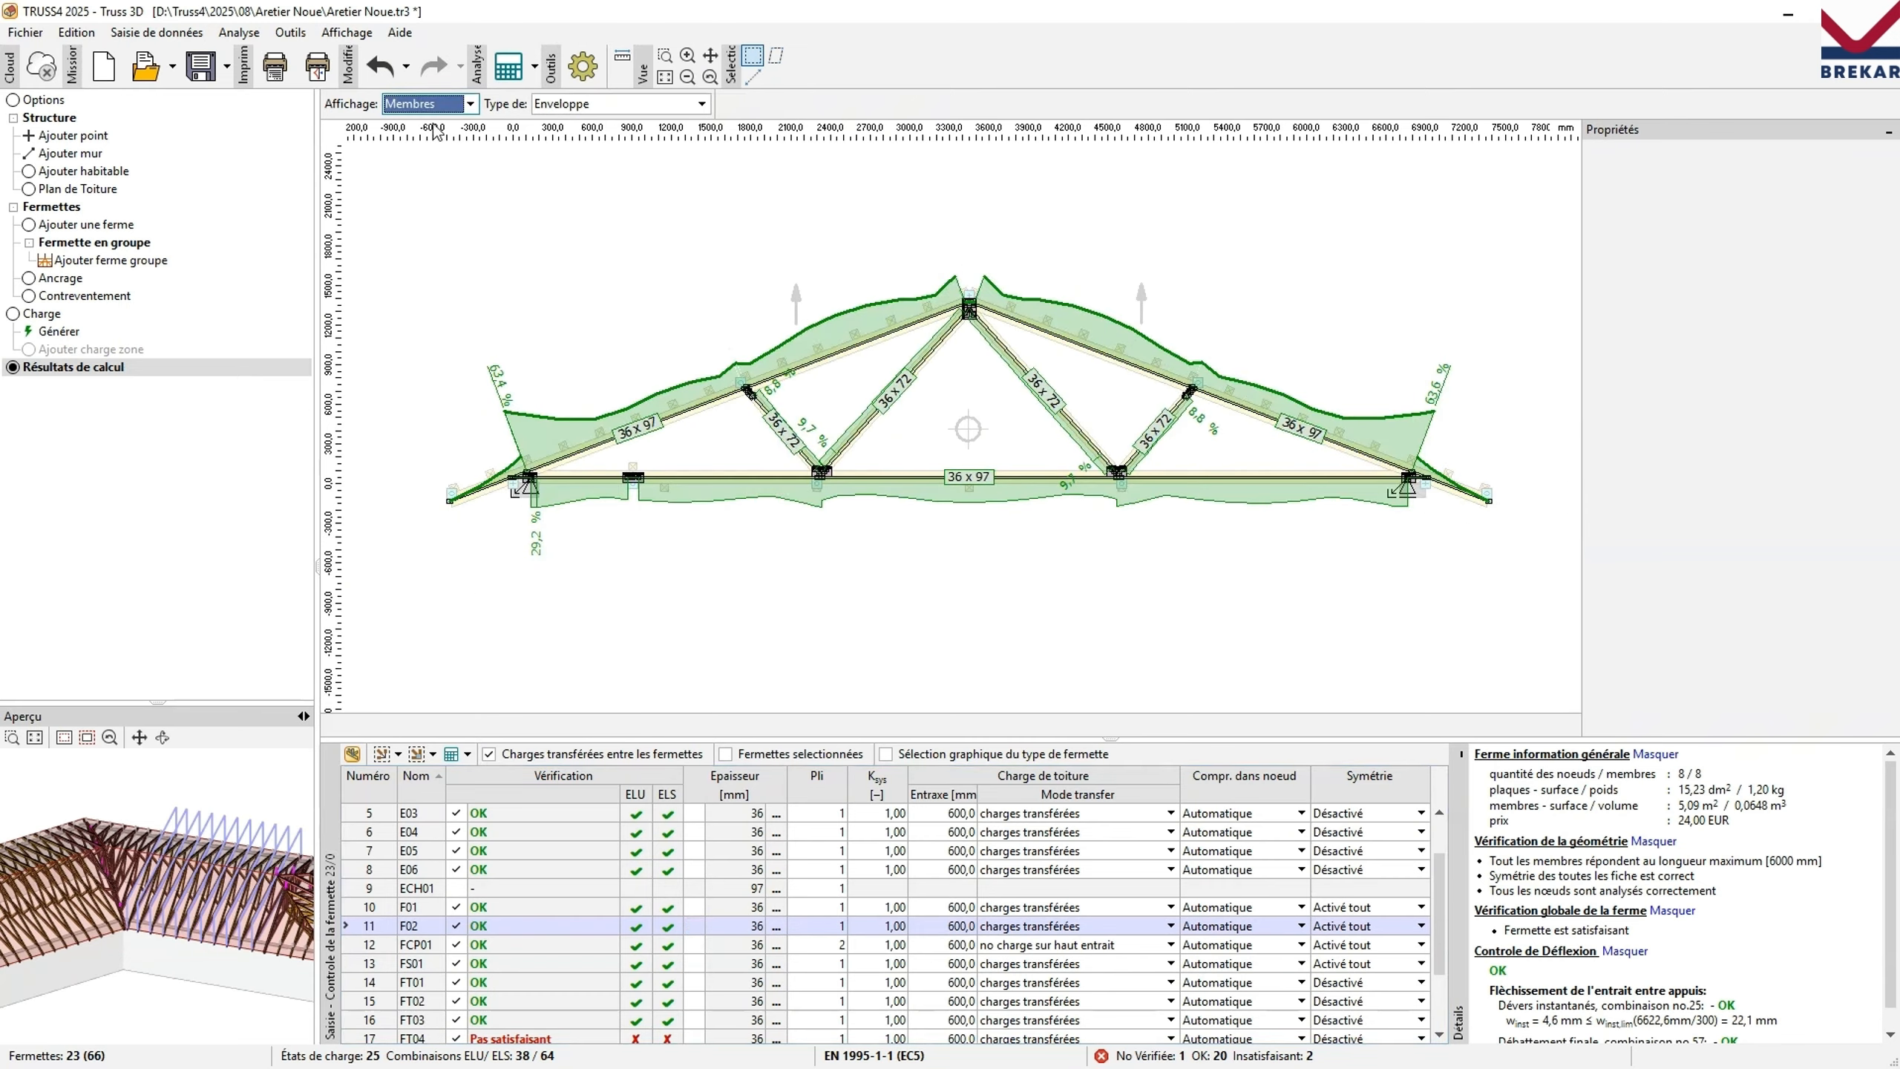
{"action": "left_click", "coordinate": [424, 106]}
{"action": "left_click", "coordinate": [428, 121]}
Regenerate F02's webs with the basic pattern of a central vertical and two diagonals, and recalculate the truss.
{"action": "right_click", "coordinate": [838, 188]}
{"action": "left_click", "coordinate": [889, 283]}
{"action": "left_click", "coordinate": [101, 1048]}
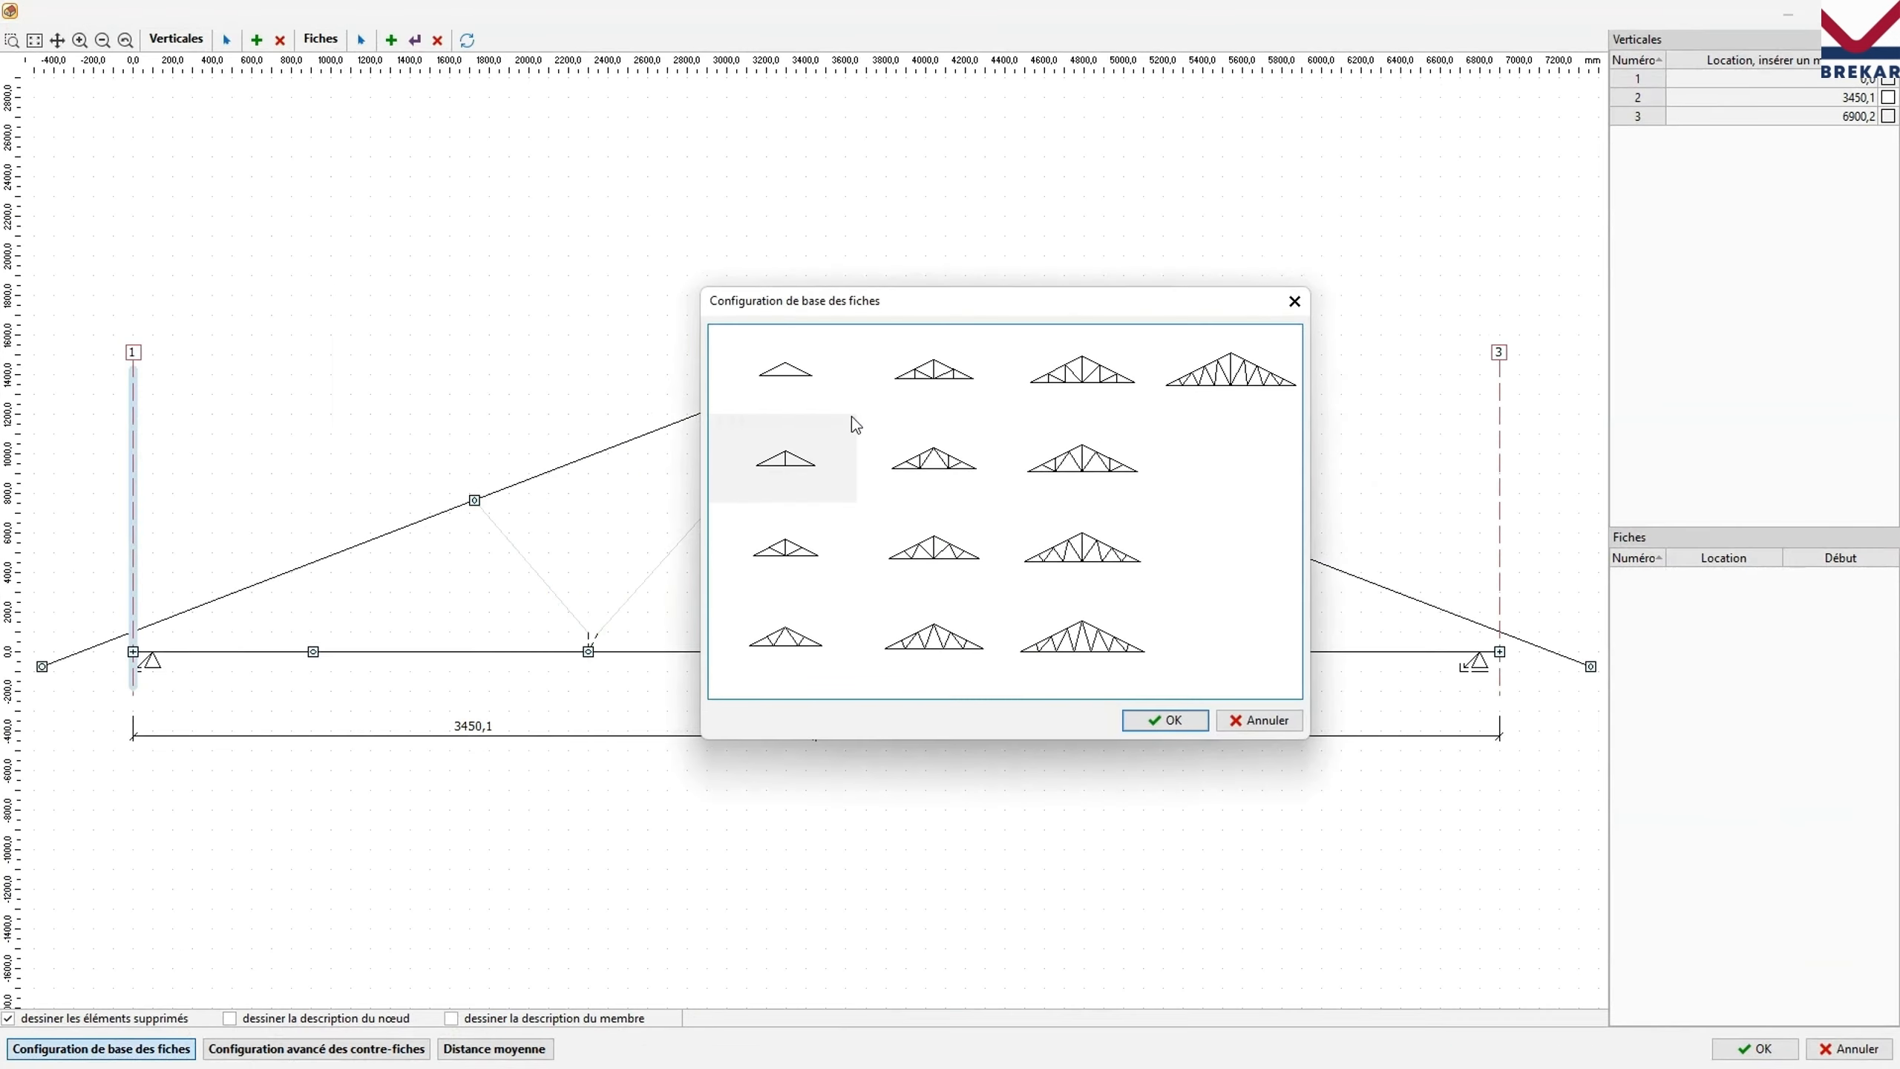
{"action": "left_click", "coordinate": [784, 543]}
{"action": "left_click", "coordinate": [1145, 721]}
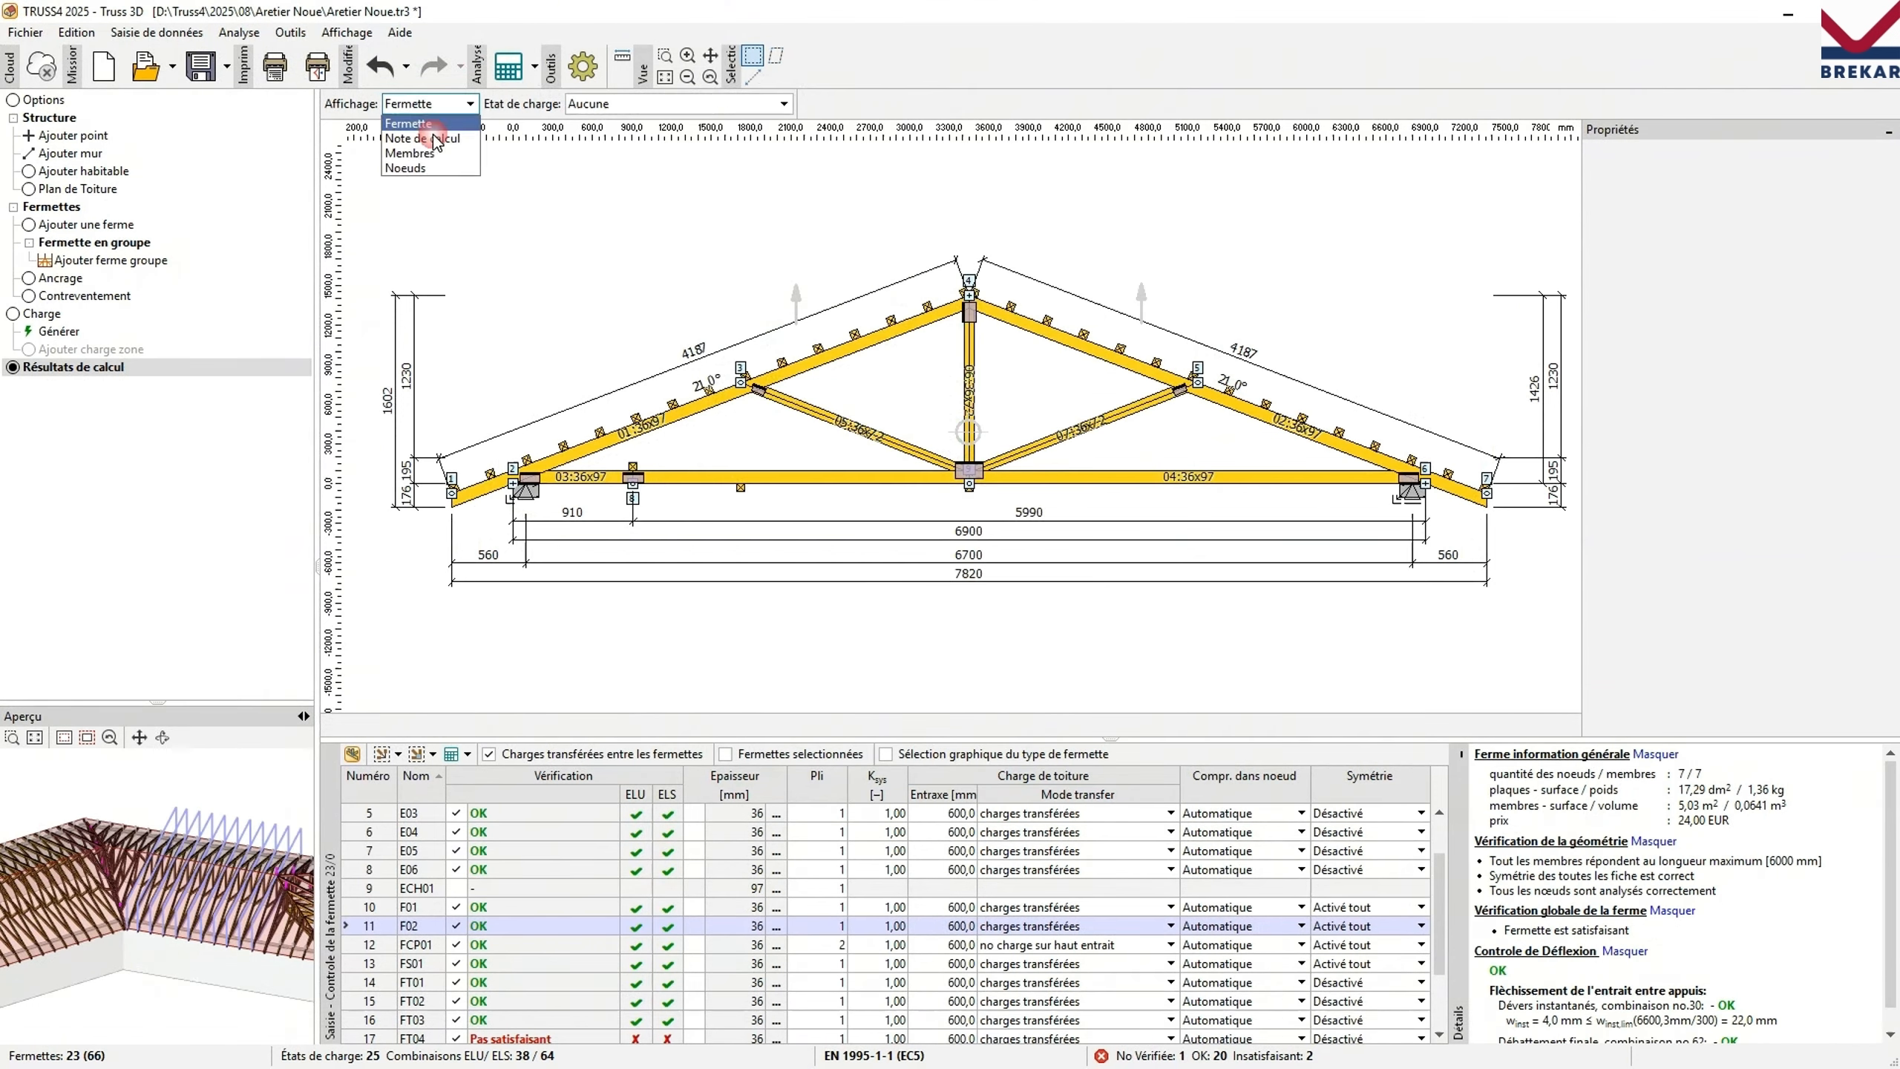
Check F02's member utilisation with its new webs, and return to the truss layout display.
{"action": "left_click", "coordinate": [419, 153]}
{"action": "left_click", "coordinate": [468, 104]}
{"action": "left_click", "coordinate": [419, 120]}
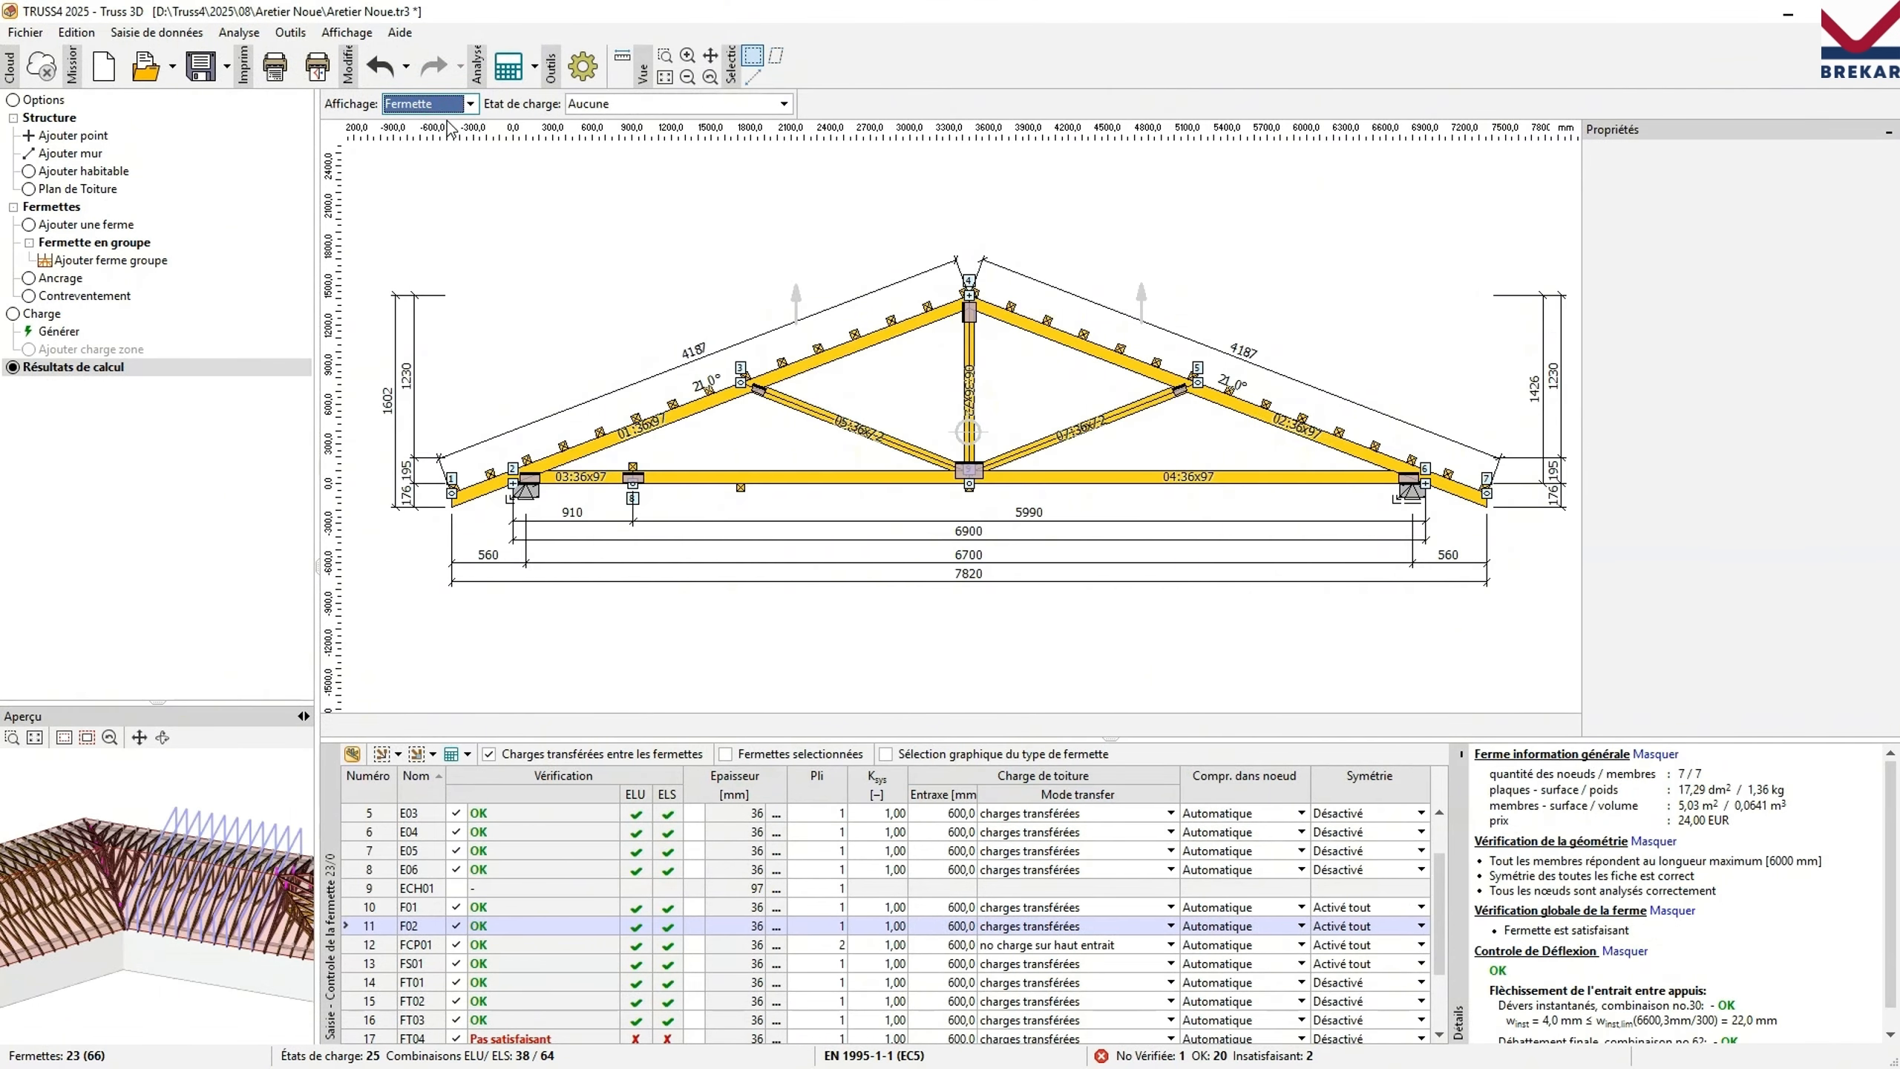
Examine the member utilisation envelope of truss FT01, and return to its layout display.
{"action": "left_click", "coordinate": [438, 104]}
{"action": "left_click", "coordinate": [437, 152]}
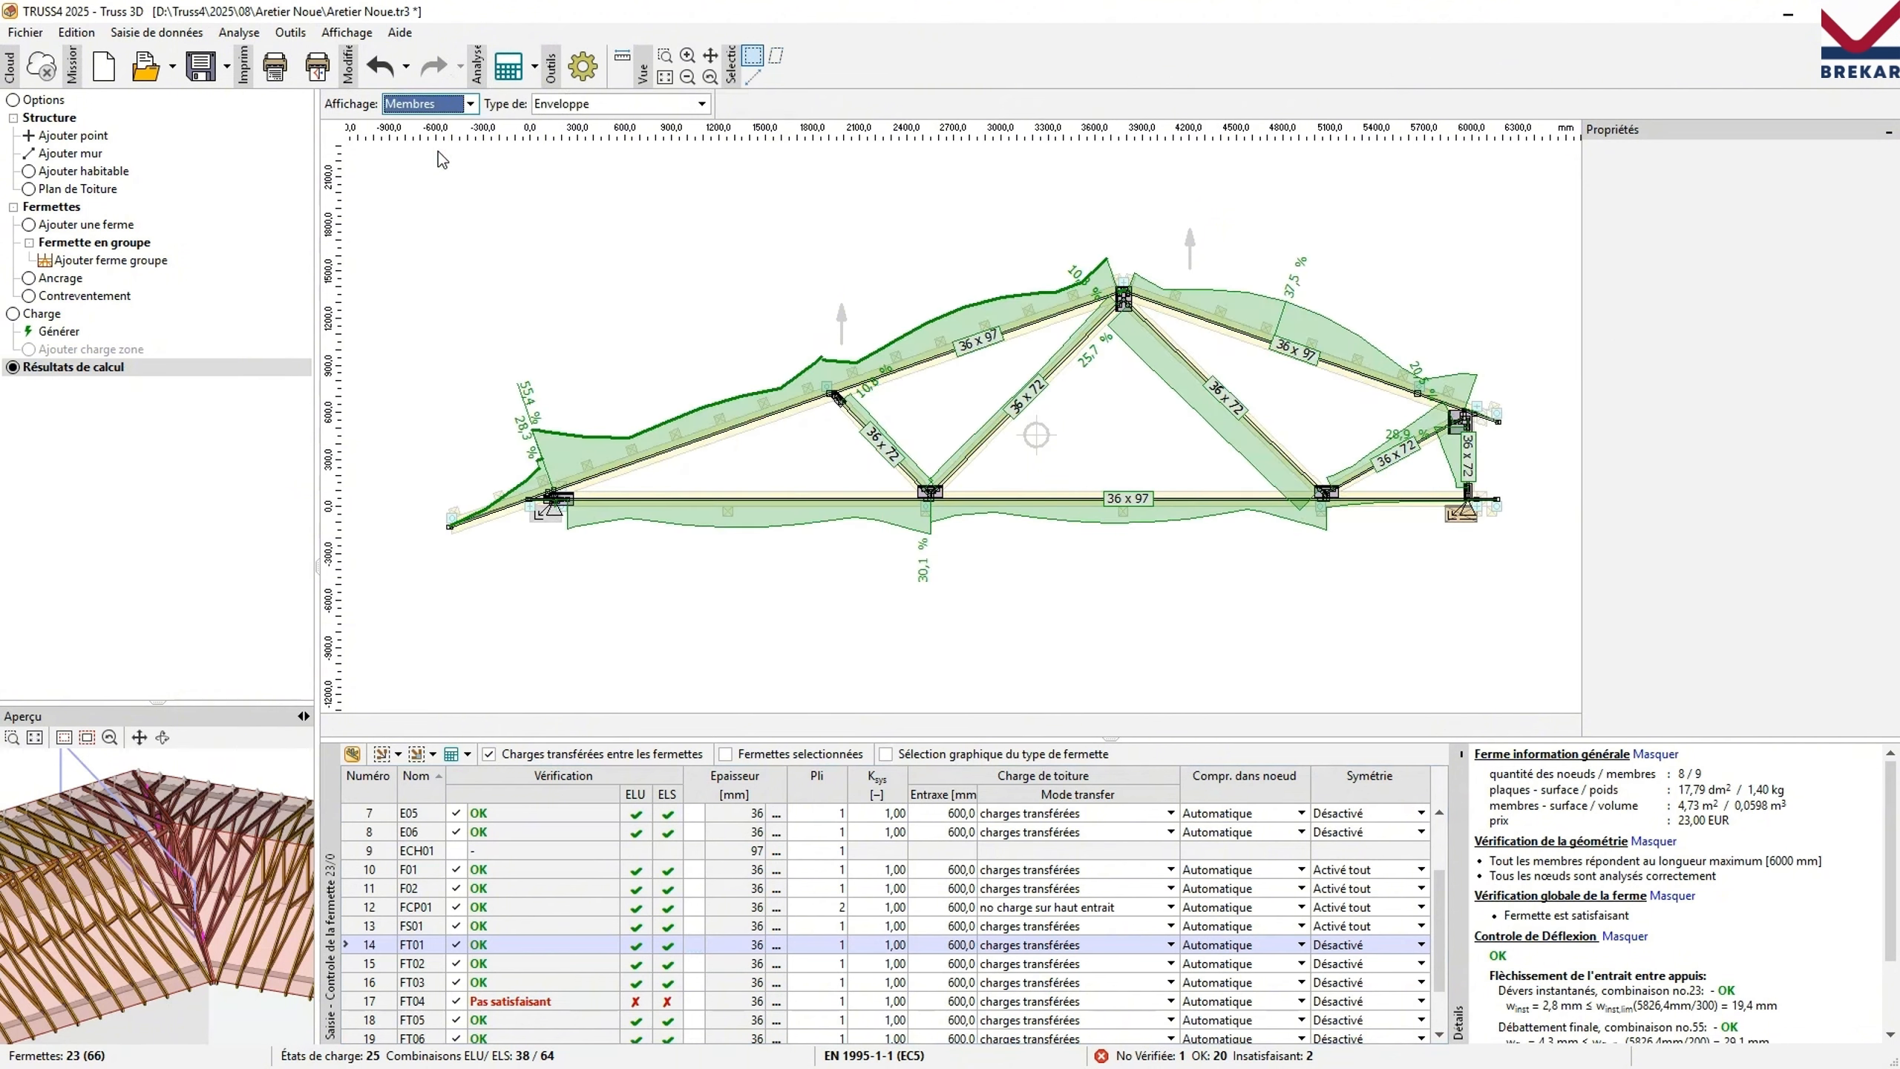
{"action": "left_click", "coordinate": [435, 103]}
{"action": "left_click", "coordinate": [433, 121]}
Set the location of FT01's bottom-chord splice node beside the low-end support to 5000 mm, and rerun the automatic design.
{"action": "scroll", "coordinate": [558, 501], "scroll_direction": "up", "scroll_amount": 5}
{"action": "scroll", "coordinate": [567, 509], "scroll_direction": "up", "scroll_amount": 3}
{"action": "double_click", "coordinate": [605, 521]}
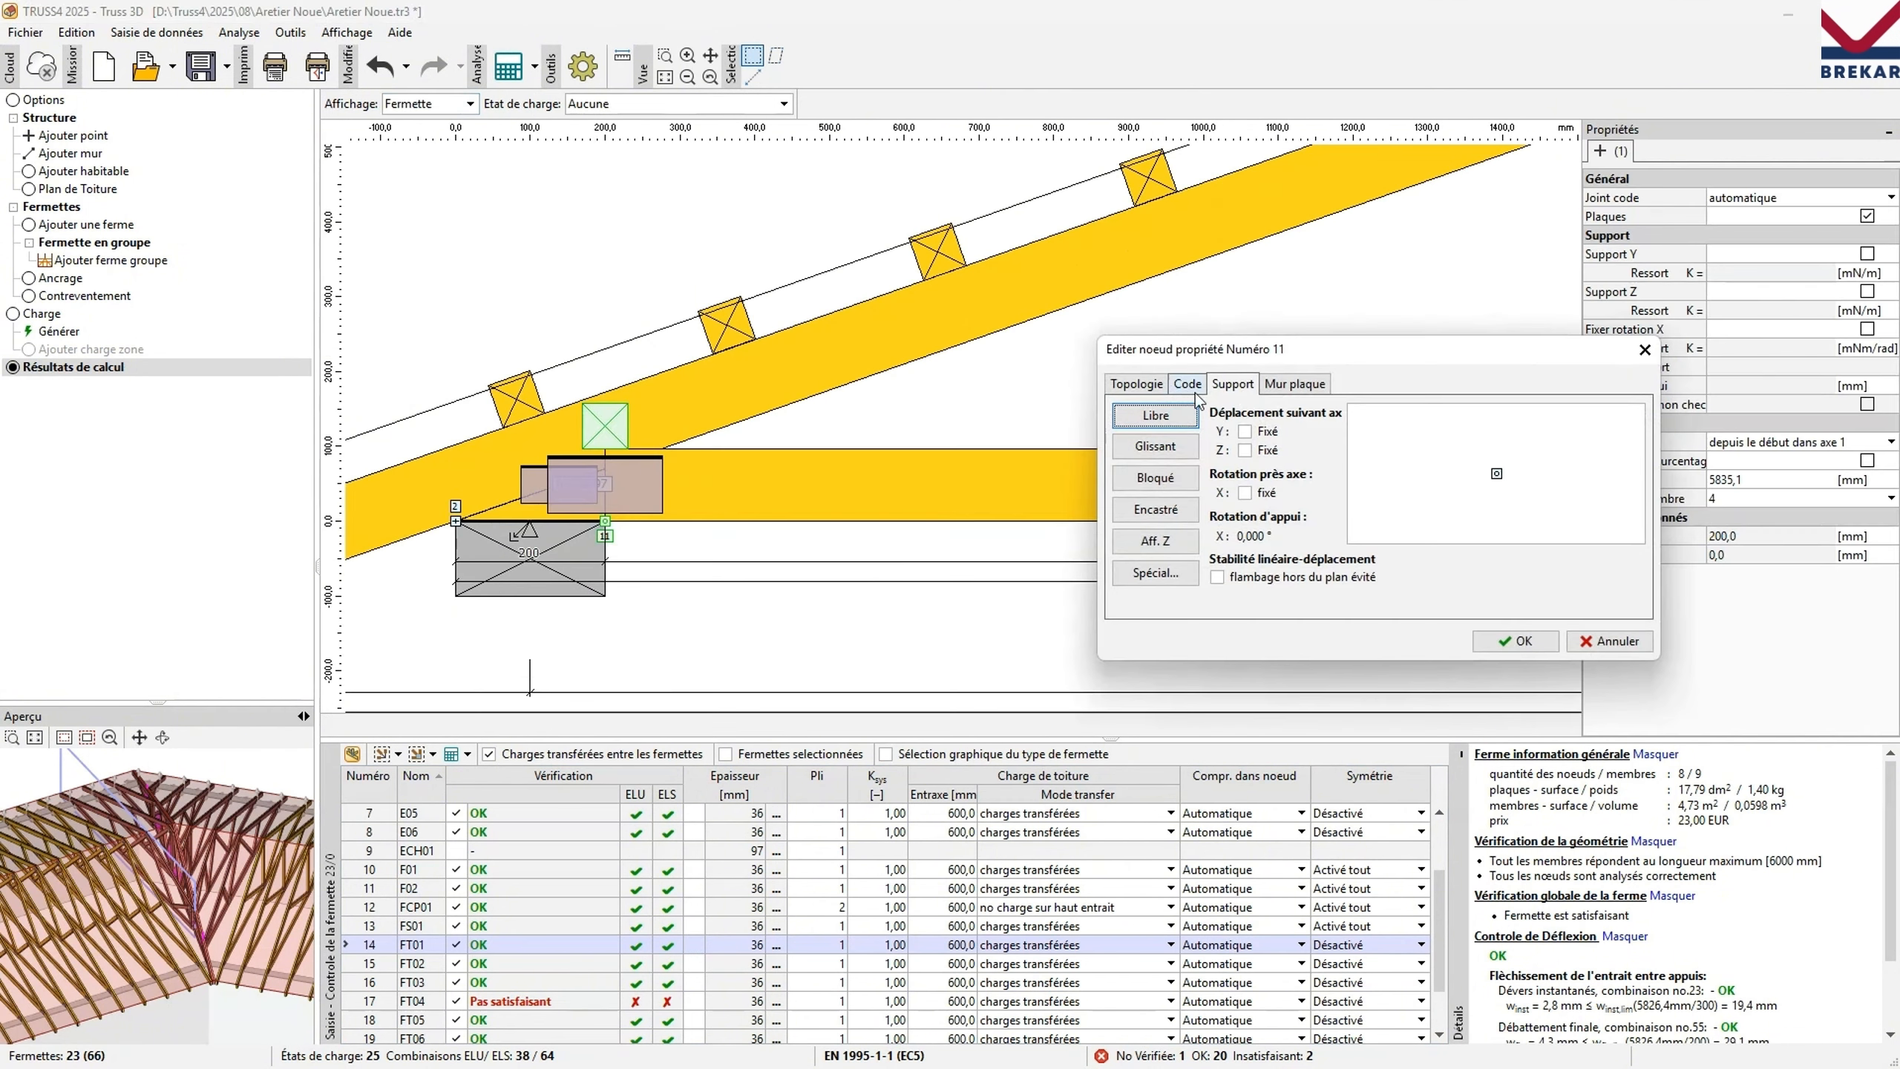
{"action": "double_click", "coordinate": [1302, 461]}
{"action": "type", "text": "5000,0"}
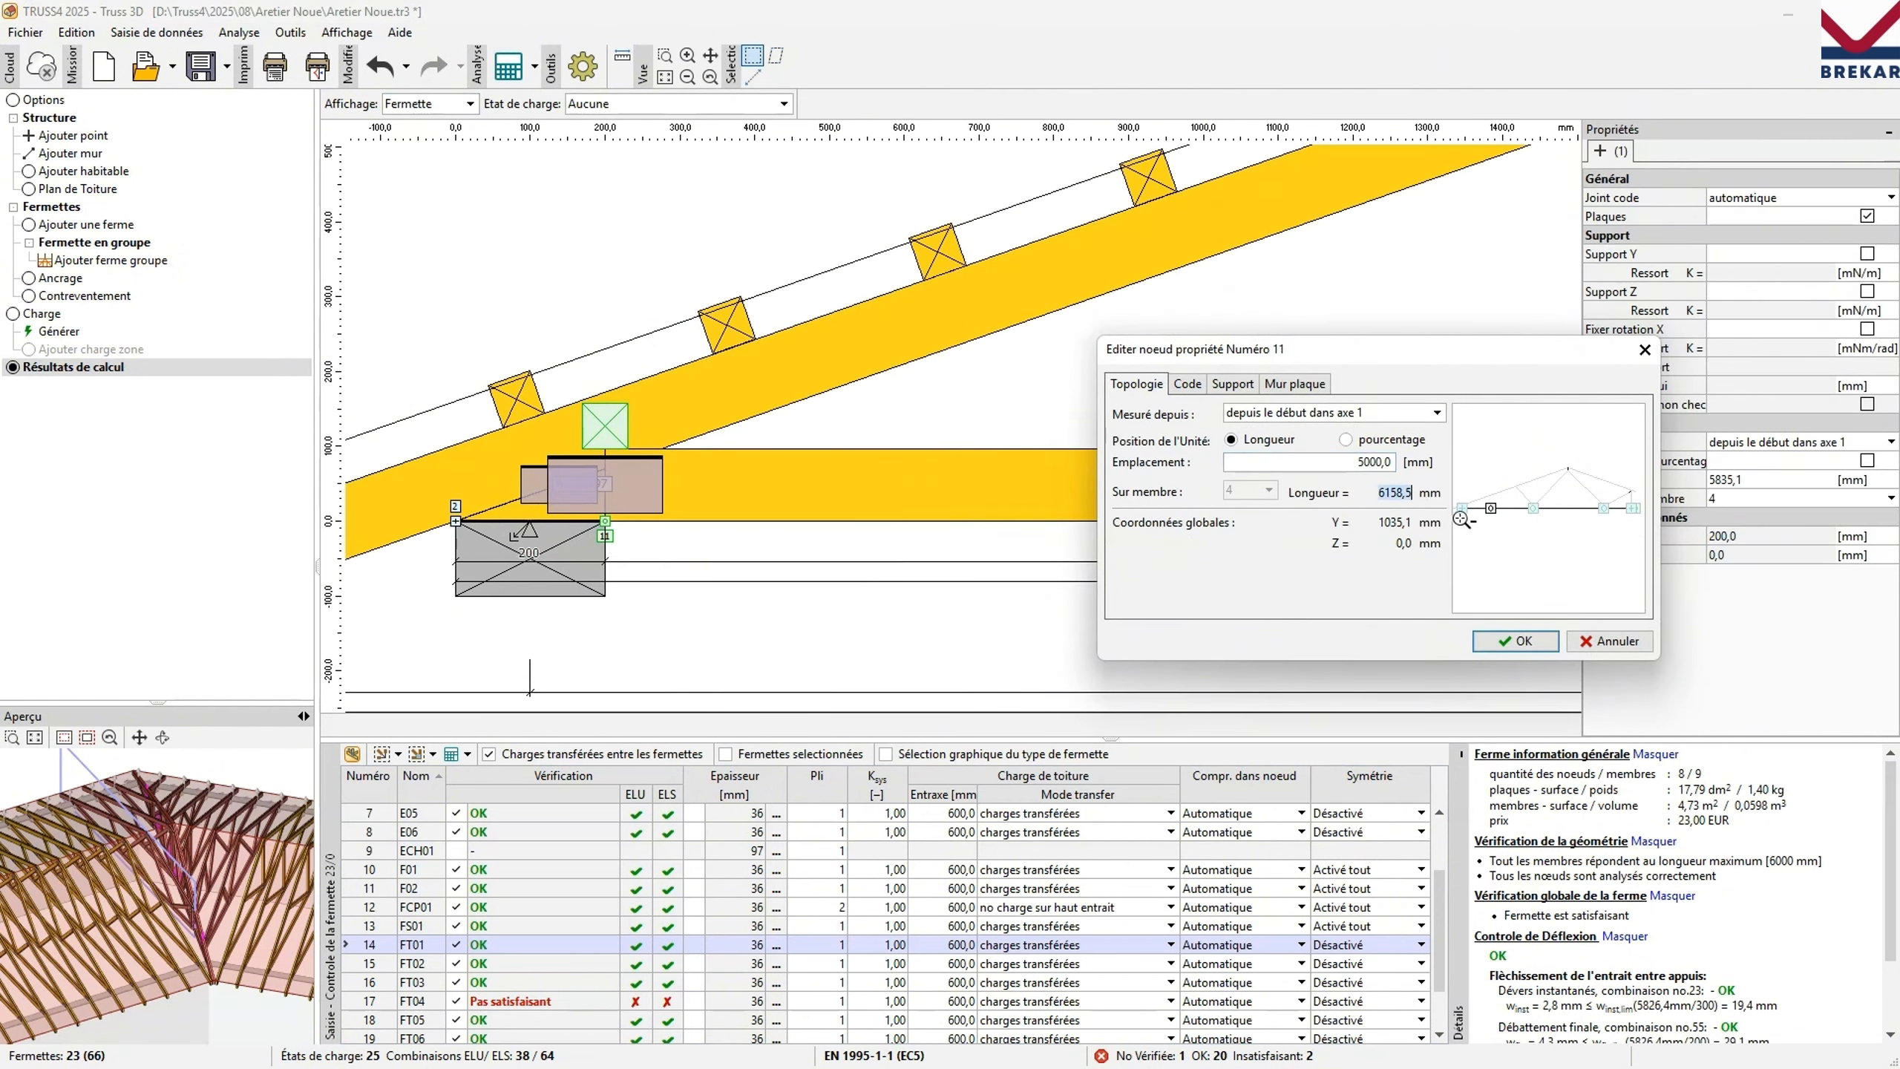
{"action": "left_click", "coordinate": [1515, 641]}
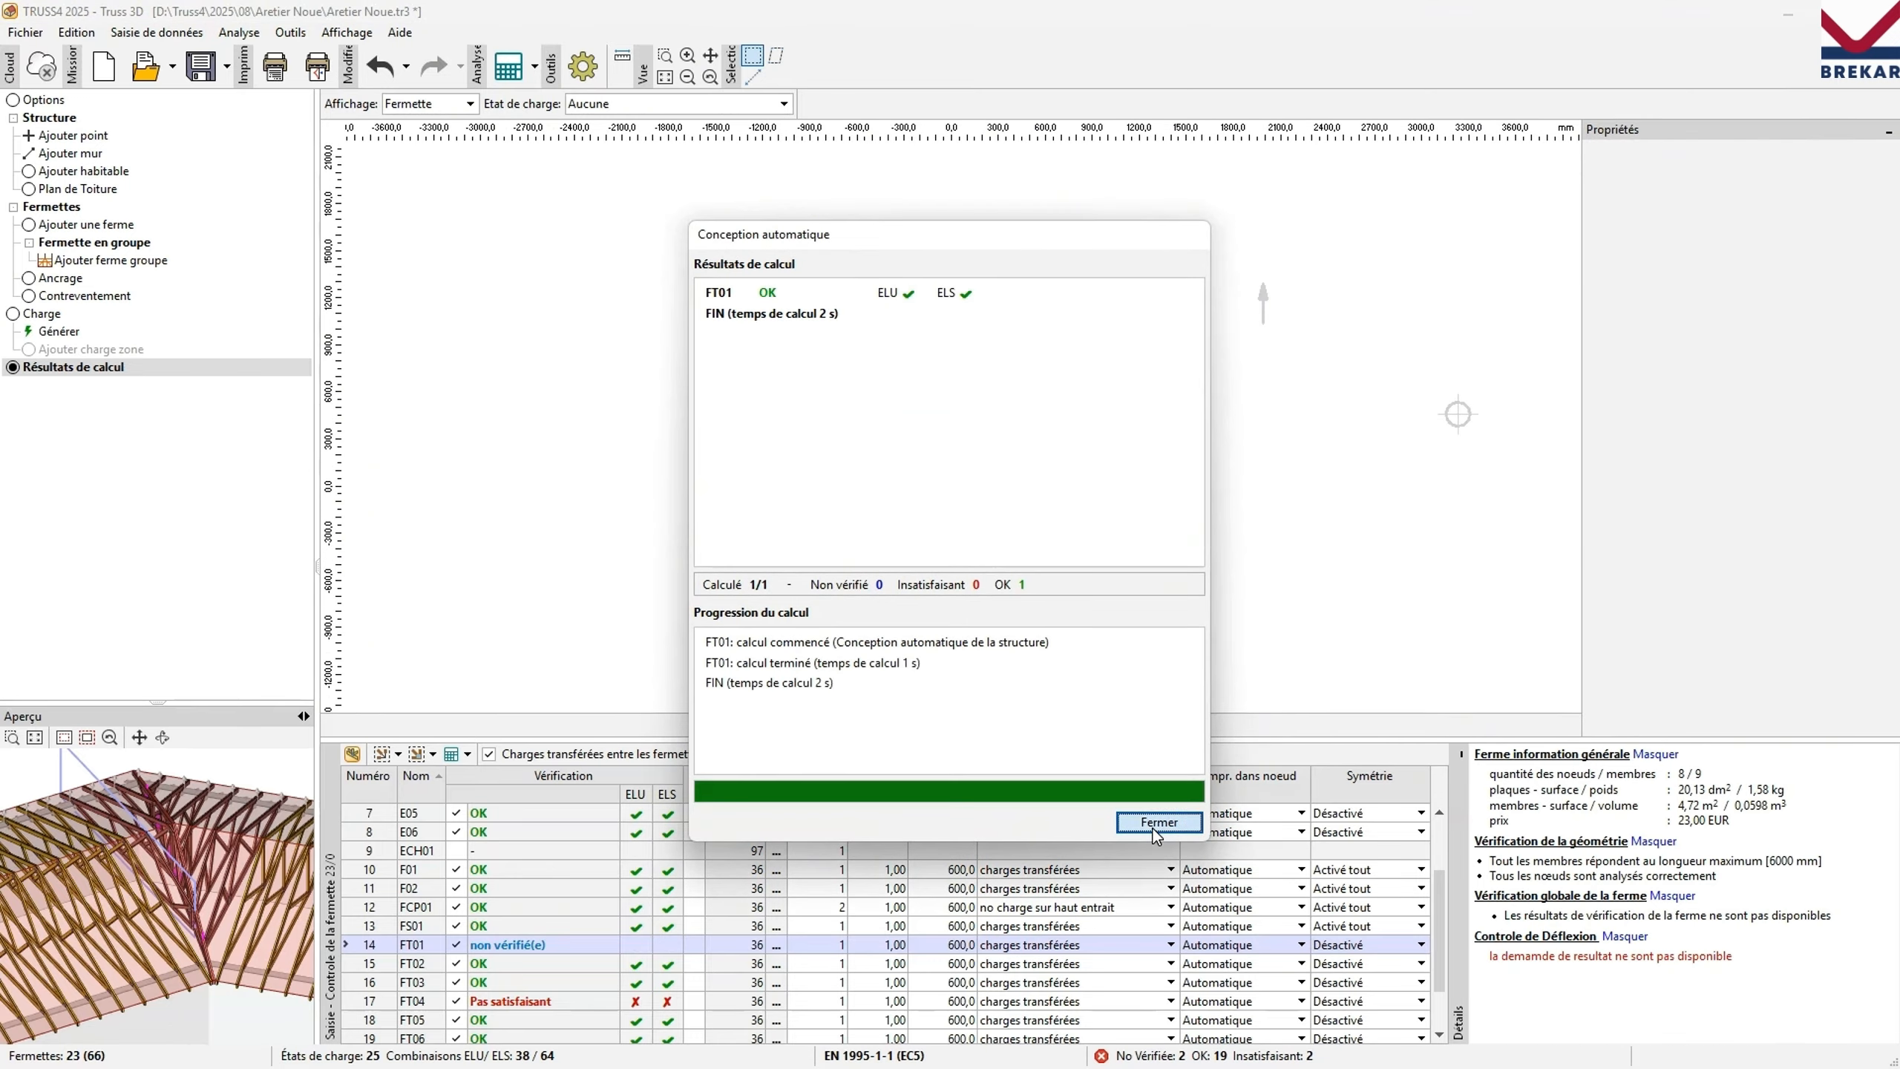
{"action": "left_click", "coordinate": [1158, 823]}
Add a diagonal to FT02 from the apex to the base of the end vertical, and rerun its automatic design.
{"action": "key", "text": "Down"}
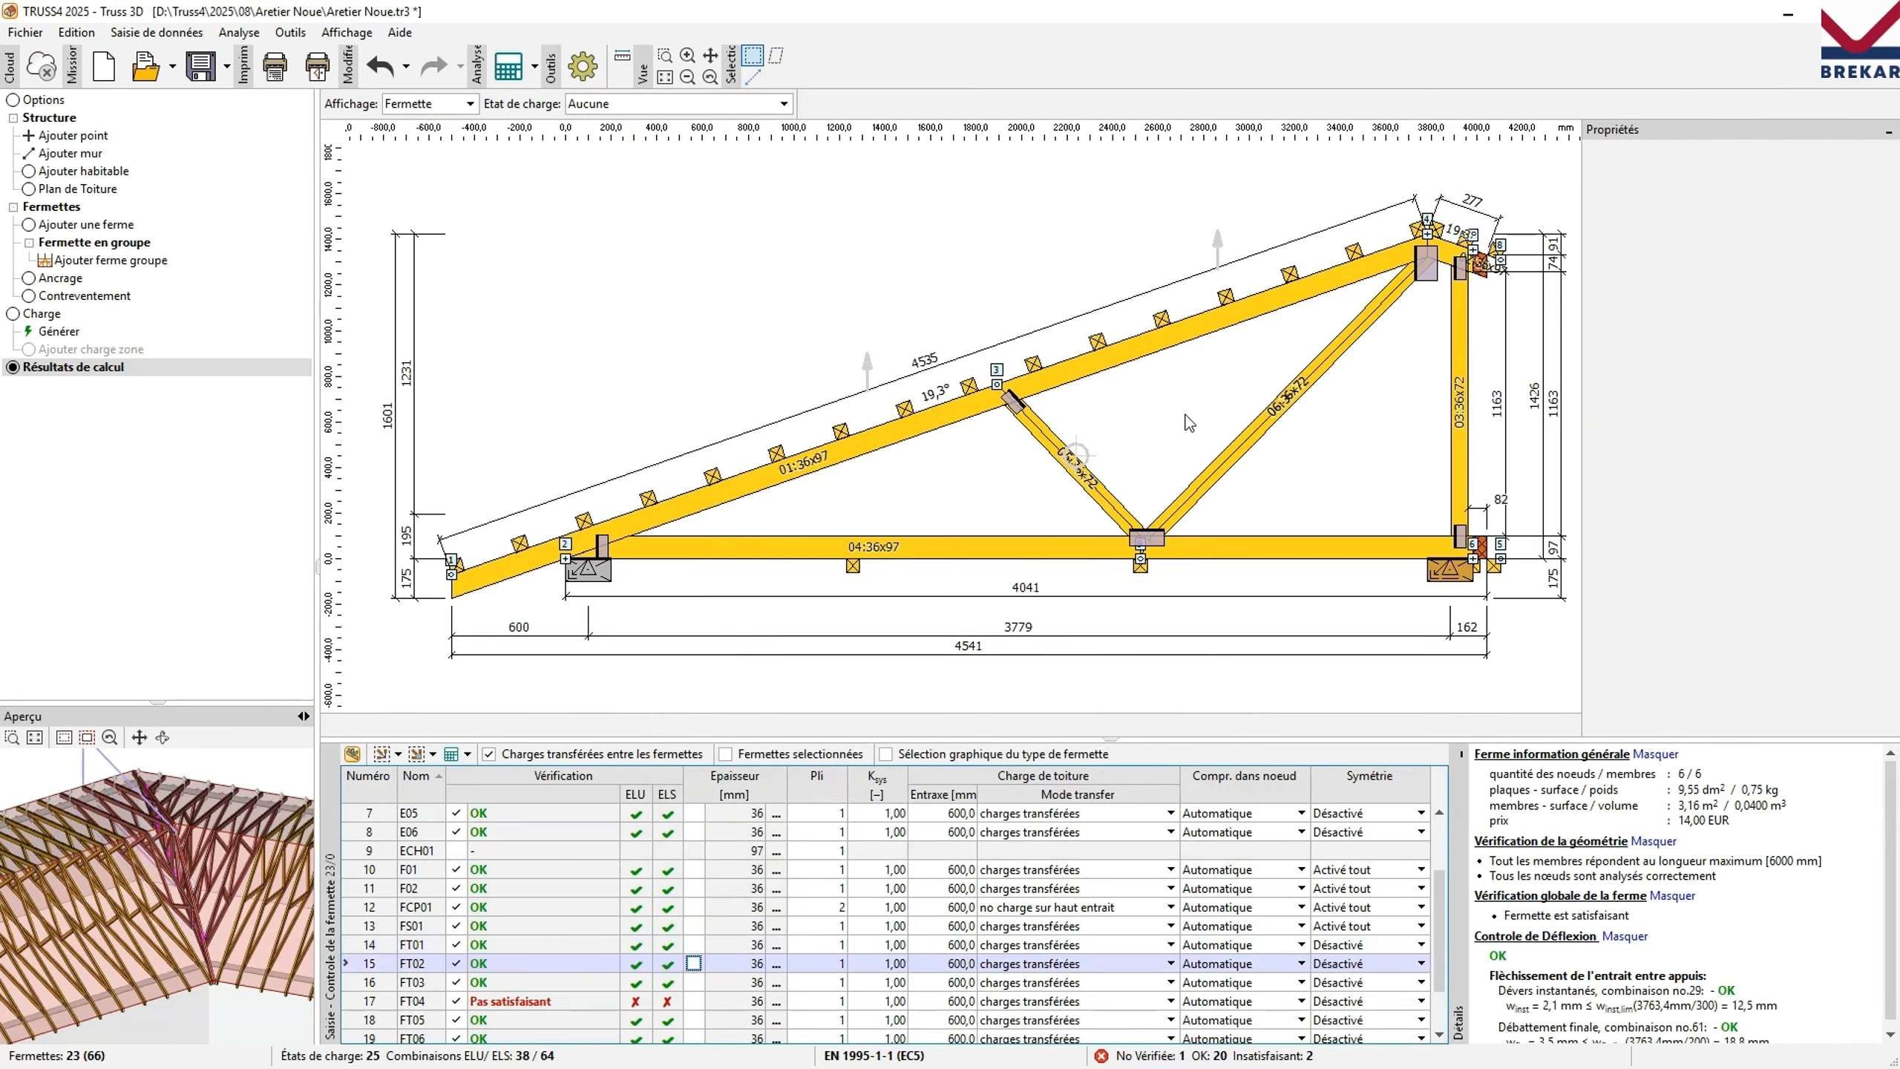
{"action": "middle_click_drag", "start_coordinate": [677, 292], "coordinate": [564, 275]}
{"action": "right_click", "coordinate": [563, 276]}
{"action": "left_click", "coordinate": [666, 376]}
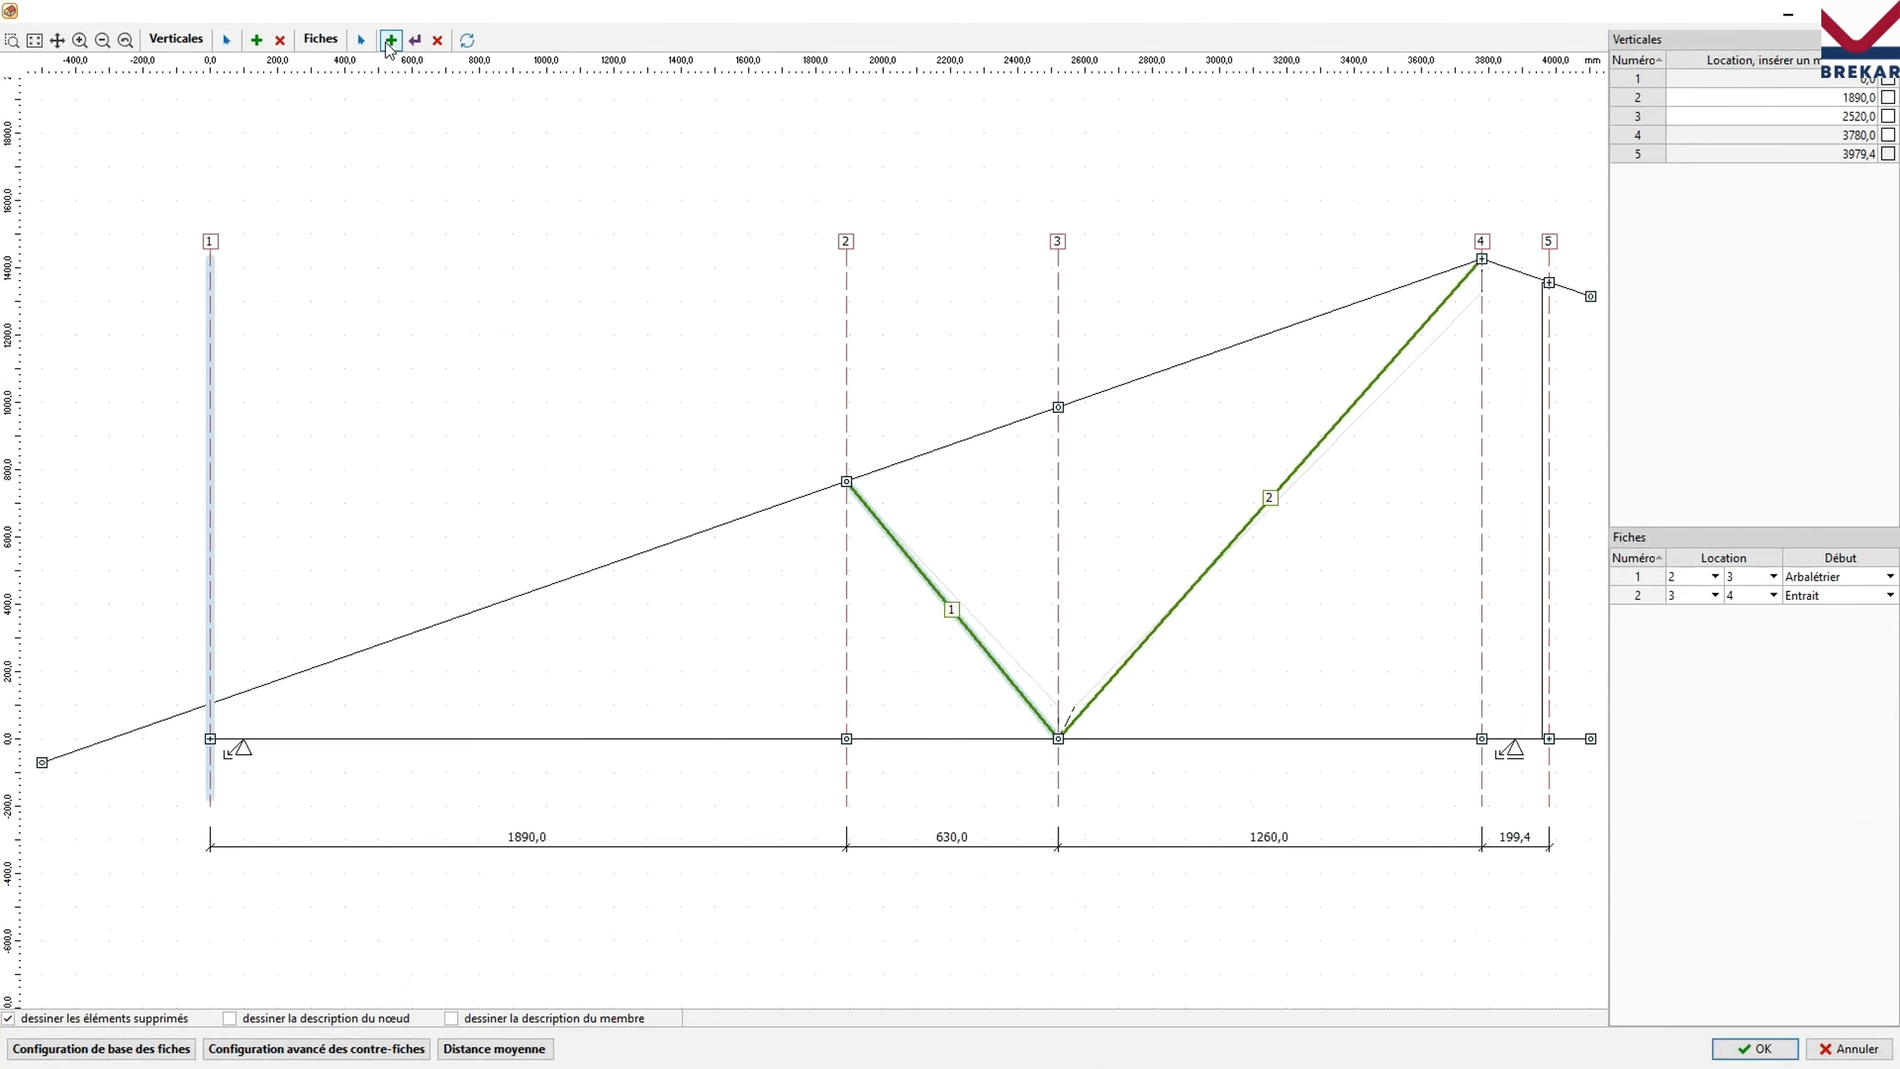
{"action": "left_click", "coordinate": [1483, 259]}
{"action": "left_click", "coordinate": [1549, 739]}
{"action": "left_click", "coordinate": [1755, 1049]}
{"action": "scroll", "coordinate": [747, 248], "scroll_direction": "down", "scroll_amount": 1}
{"action": "key", "text": "F9"}
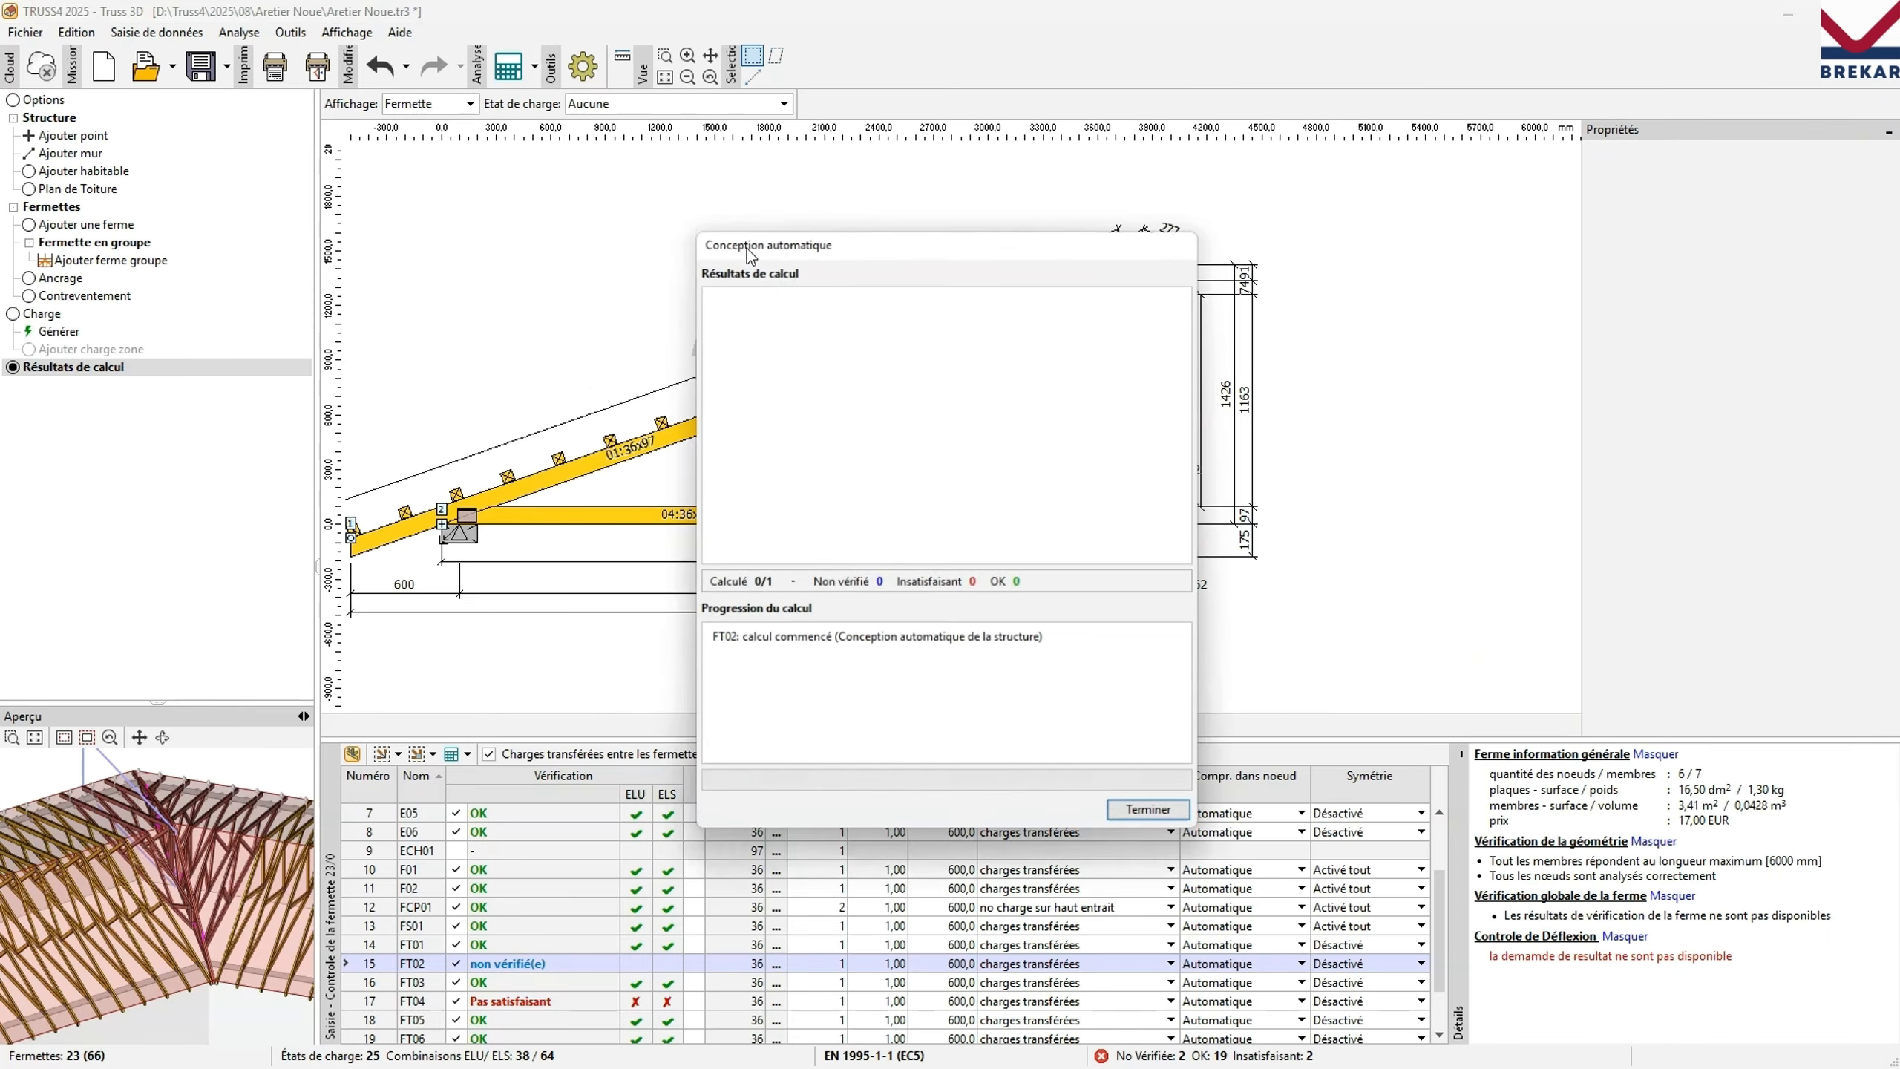
{"action": "left_click", "coordinate": [1147, 823]}
Regenerate FT04's webs with the basic pattern of a vertical under the apex and diagonals from its base, and redesign the truss.
{"action": "scroll", "coordinate": [1150, 828], "scroll_direction": "down", "scroll_amount": 2}
{"action": "left_click", "coordinate": [541, 930]}
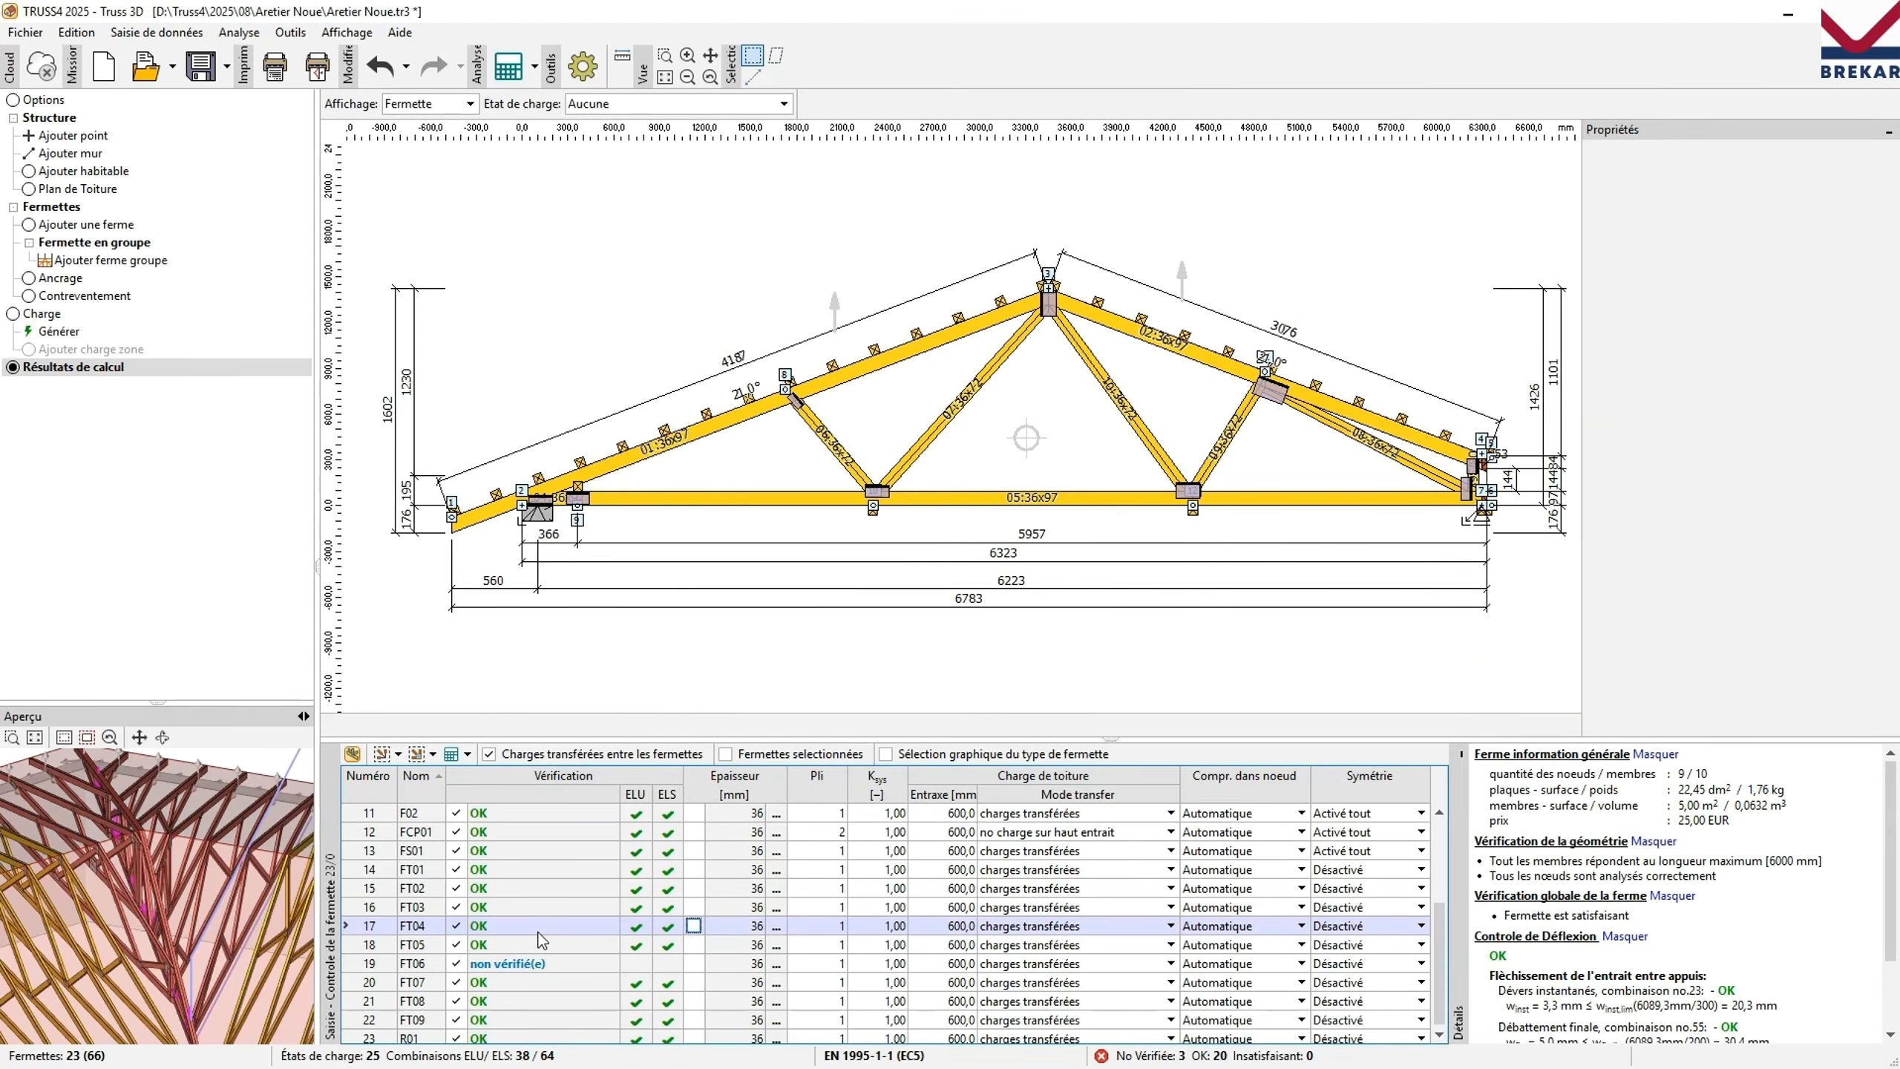
{"action": "right_click", "coordinate": [808, 214]}
{"action": "left_click", "coordinate": [913, 314]}
{"action": "left_click", "coordinate": [102, 1049]}
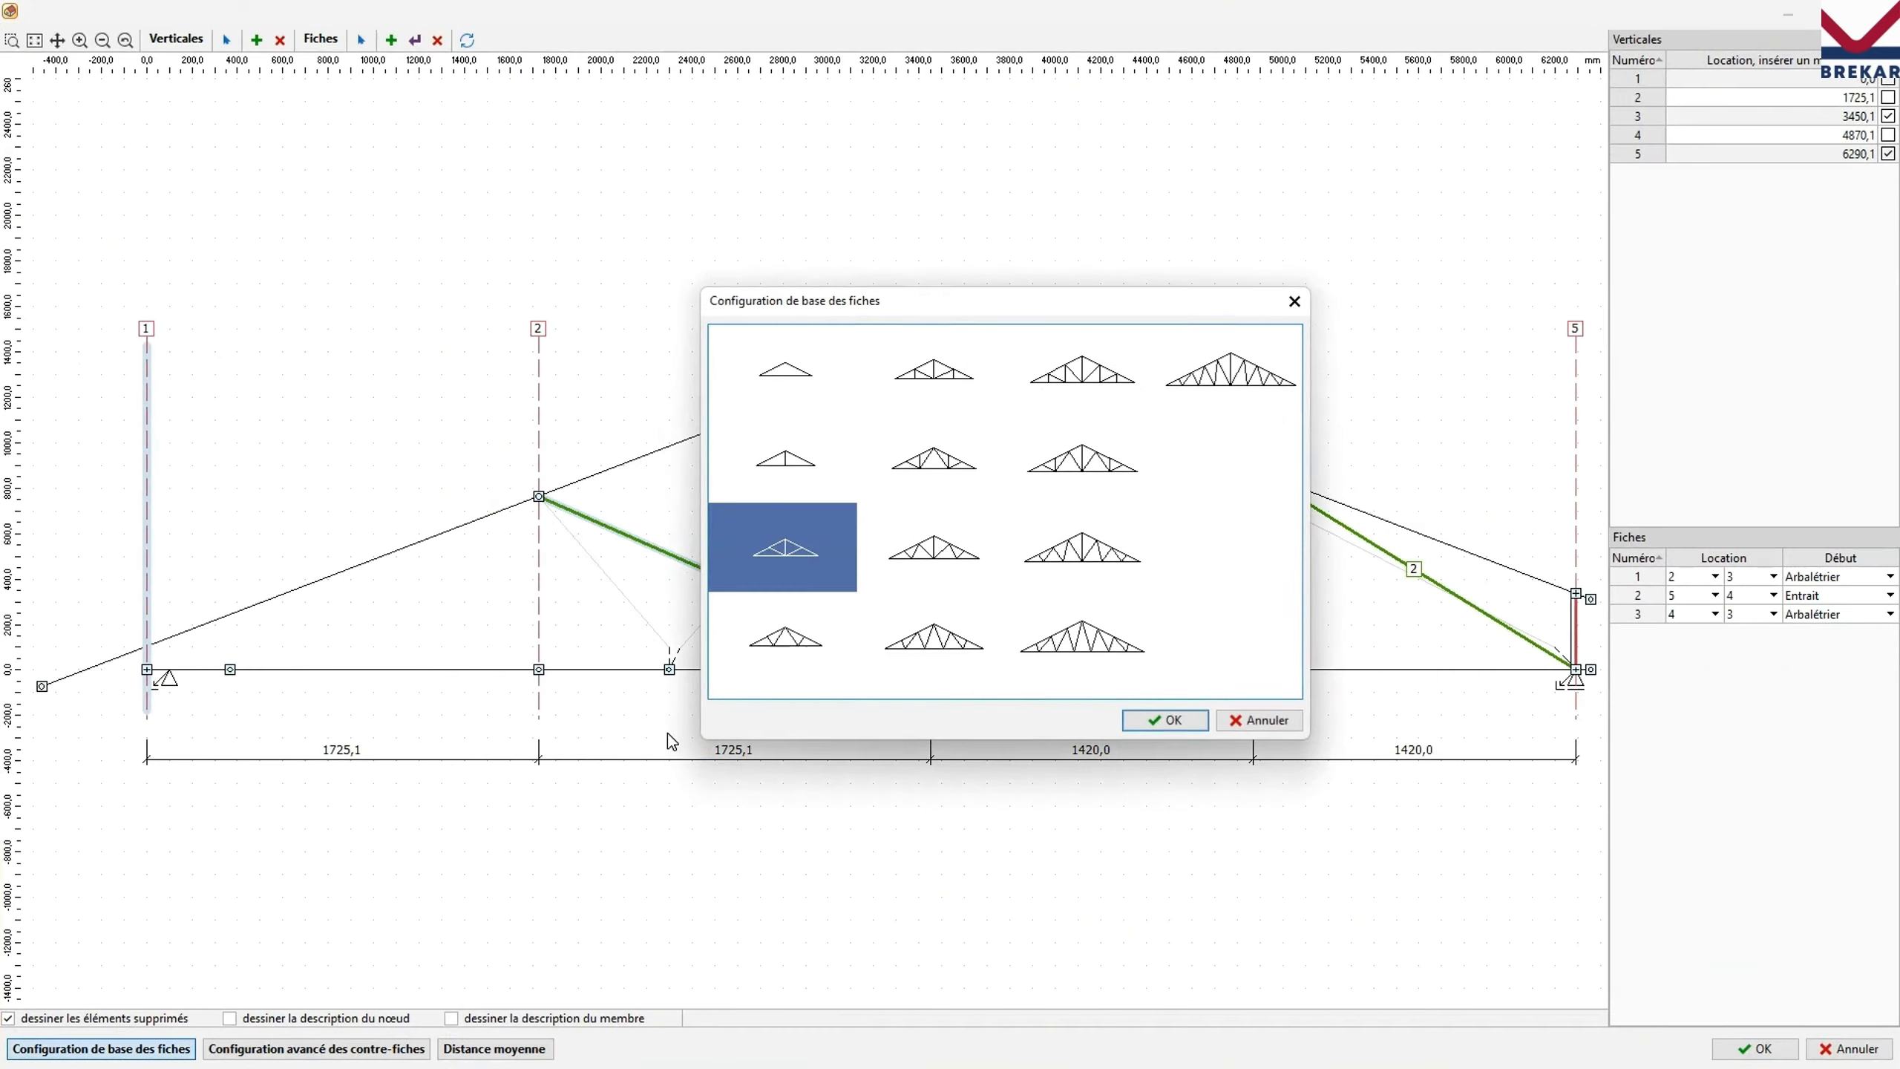
{"action": "left_click", "coordinate": [1127, 719]}
{"action": "left_click", "coordinate": [1755, 1048]}
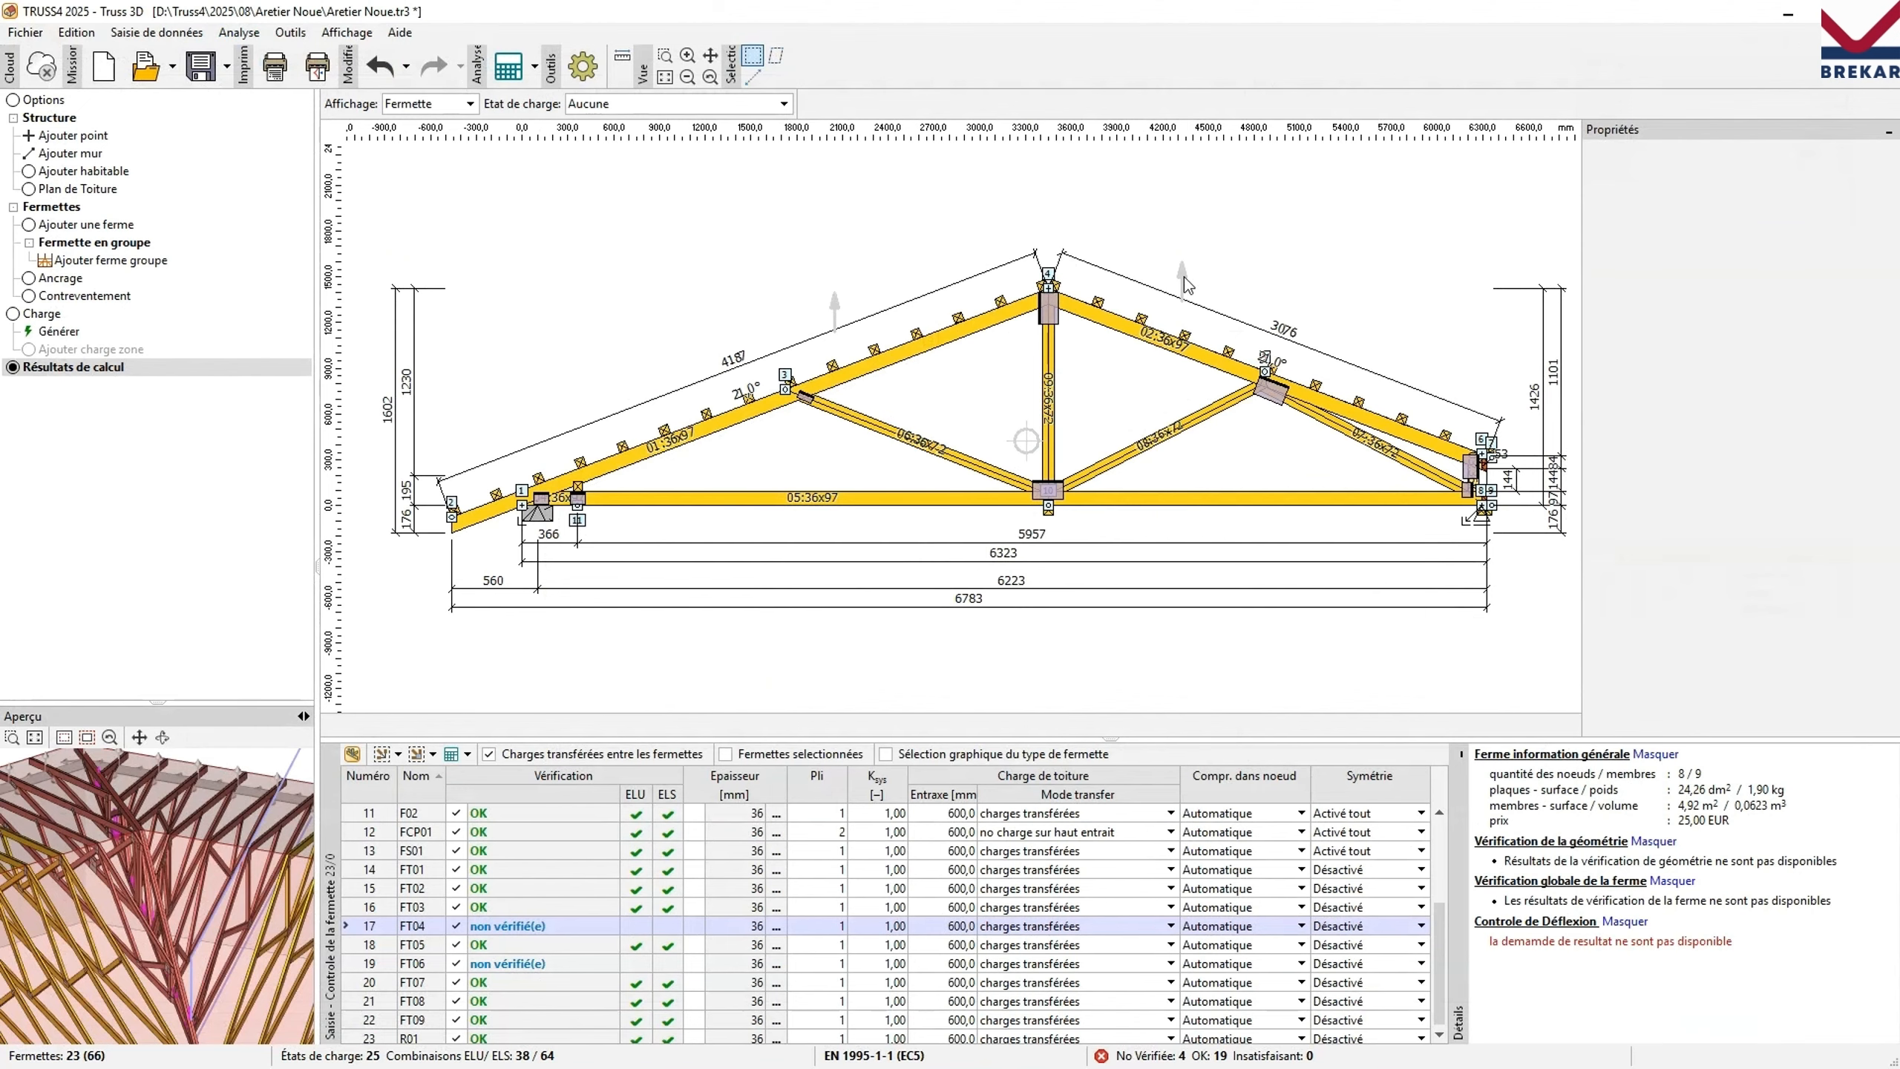
{"action": "left_click", "coordinate": [1158, 827]}
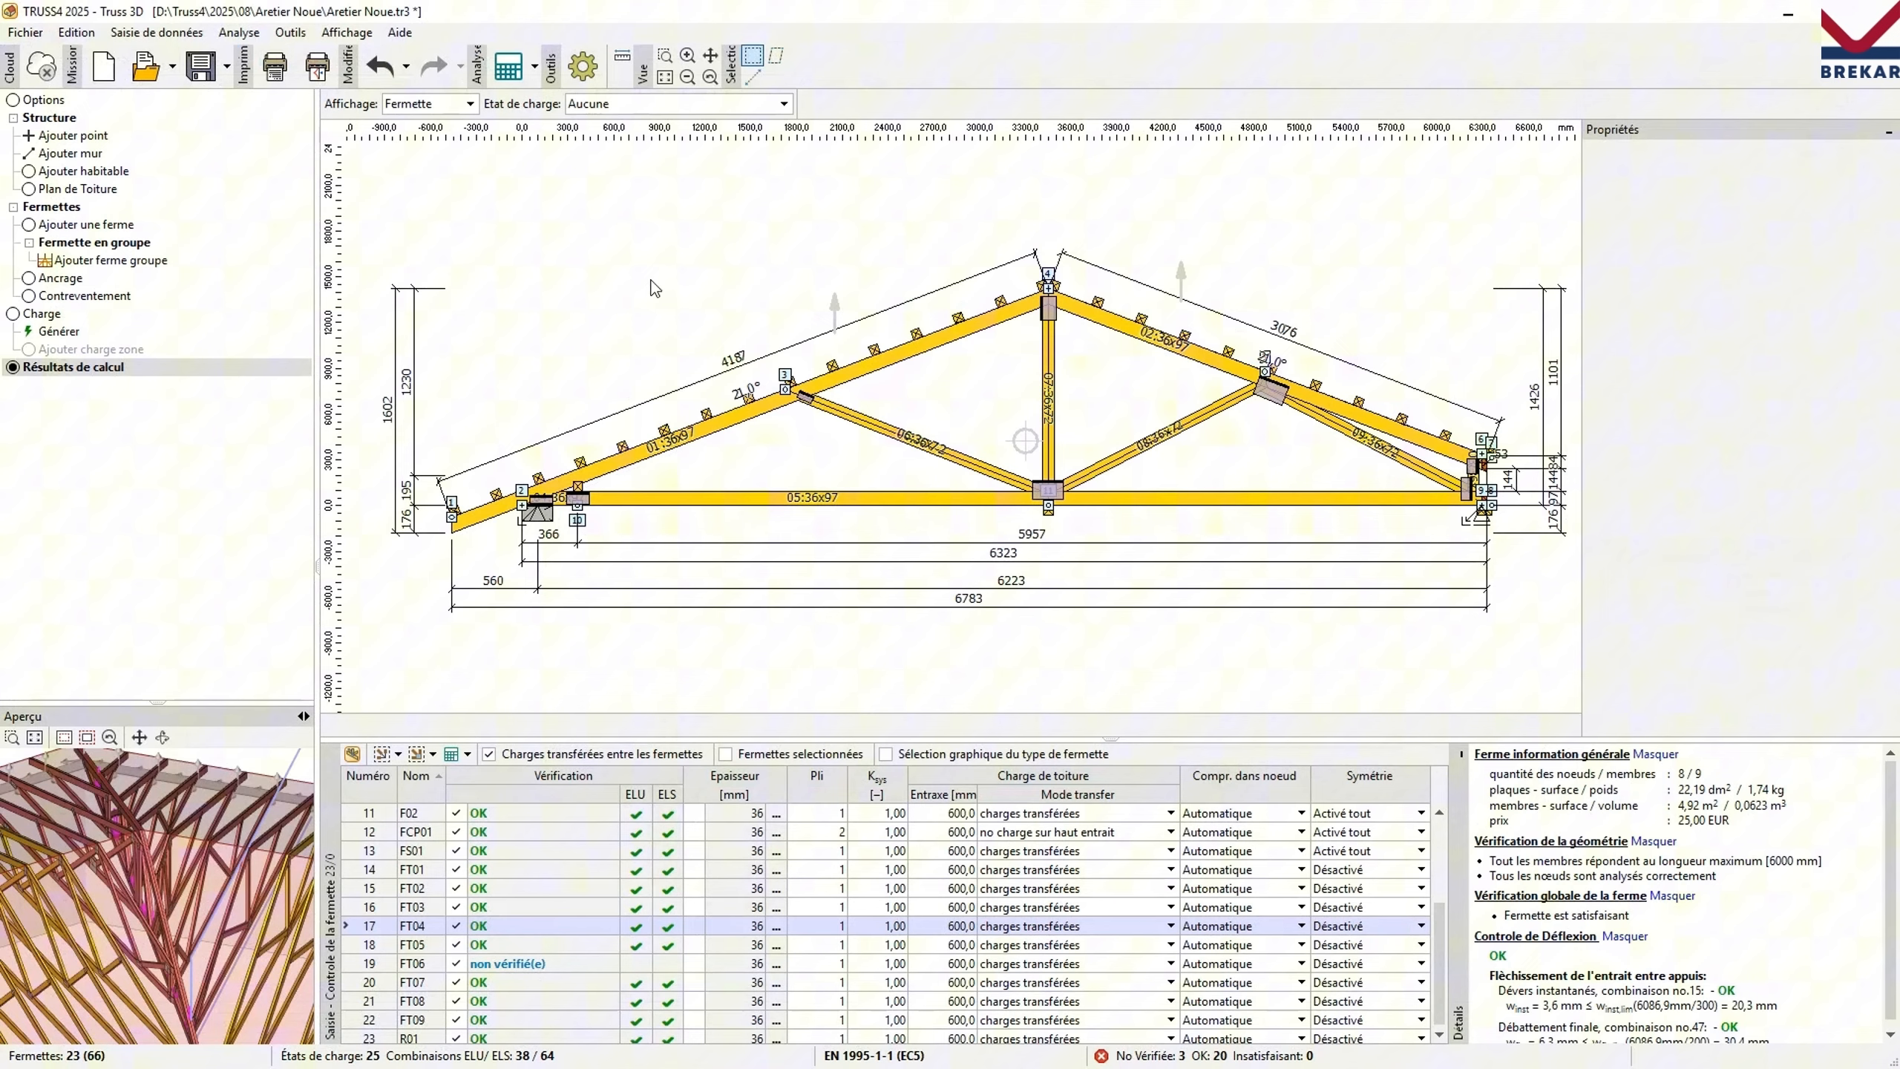
Move FT04's bottom-chord splice to 1290 mm from the low-end support node, and rerun the automatic design.
{"action": "double_click", "coordinate": [581, 509]}
{"action": "left_click", "coordinate": [1516, 641]}
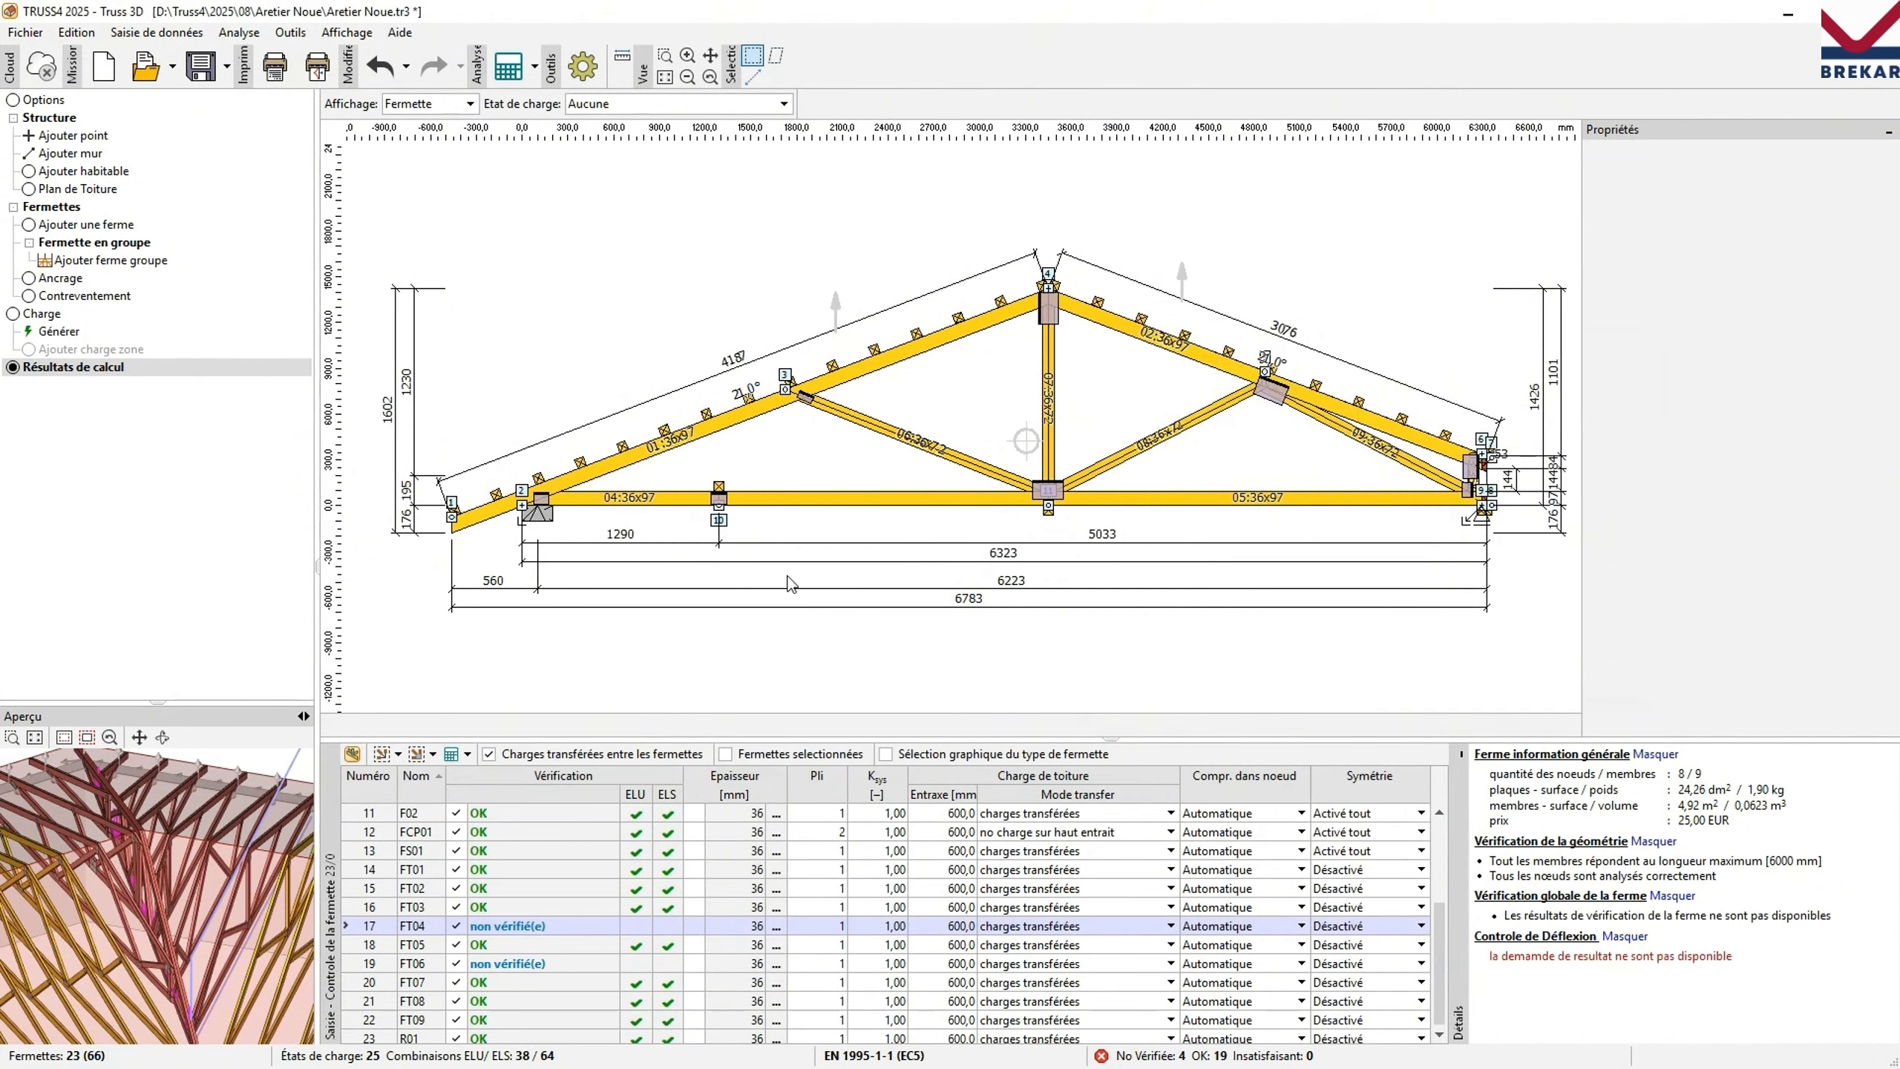
{"action": "left_click", "coordinate": [1158, 825]}
Regenerate FT05's webs with the basic pattern that has a vertical under the apex, and rerun its automatic design.
{"action": "left_click", "coordinate": [525, 945]}
{"action": "right_click", "coordinate": [791, 231]}
{"action": "left_click", "coordinate": [832, 246]}
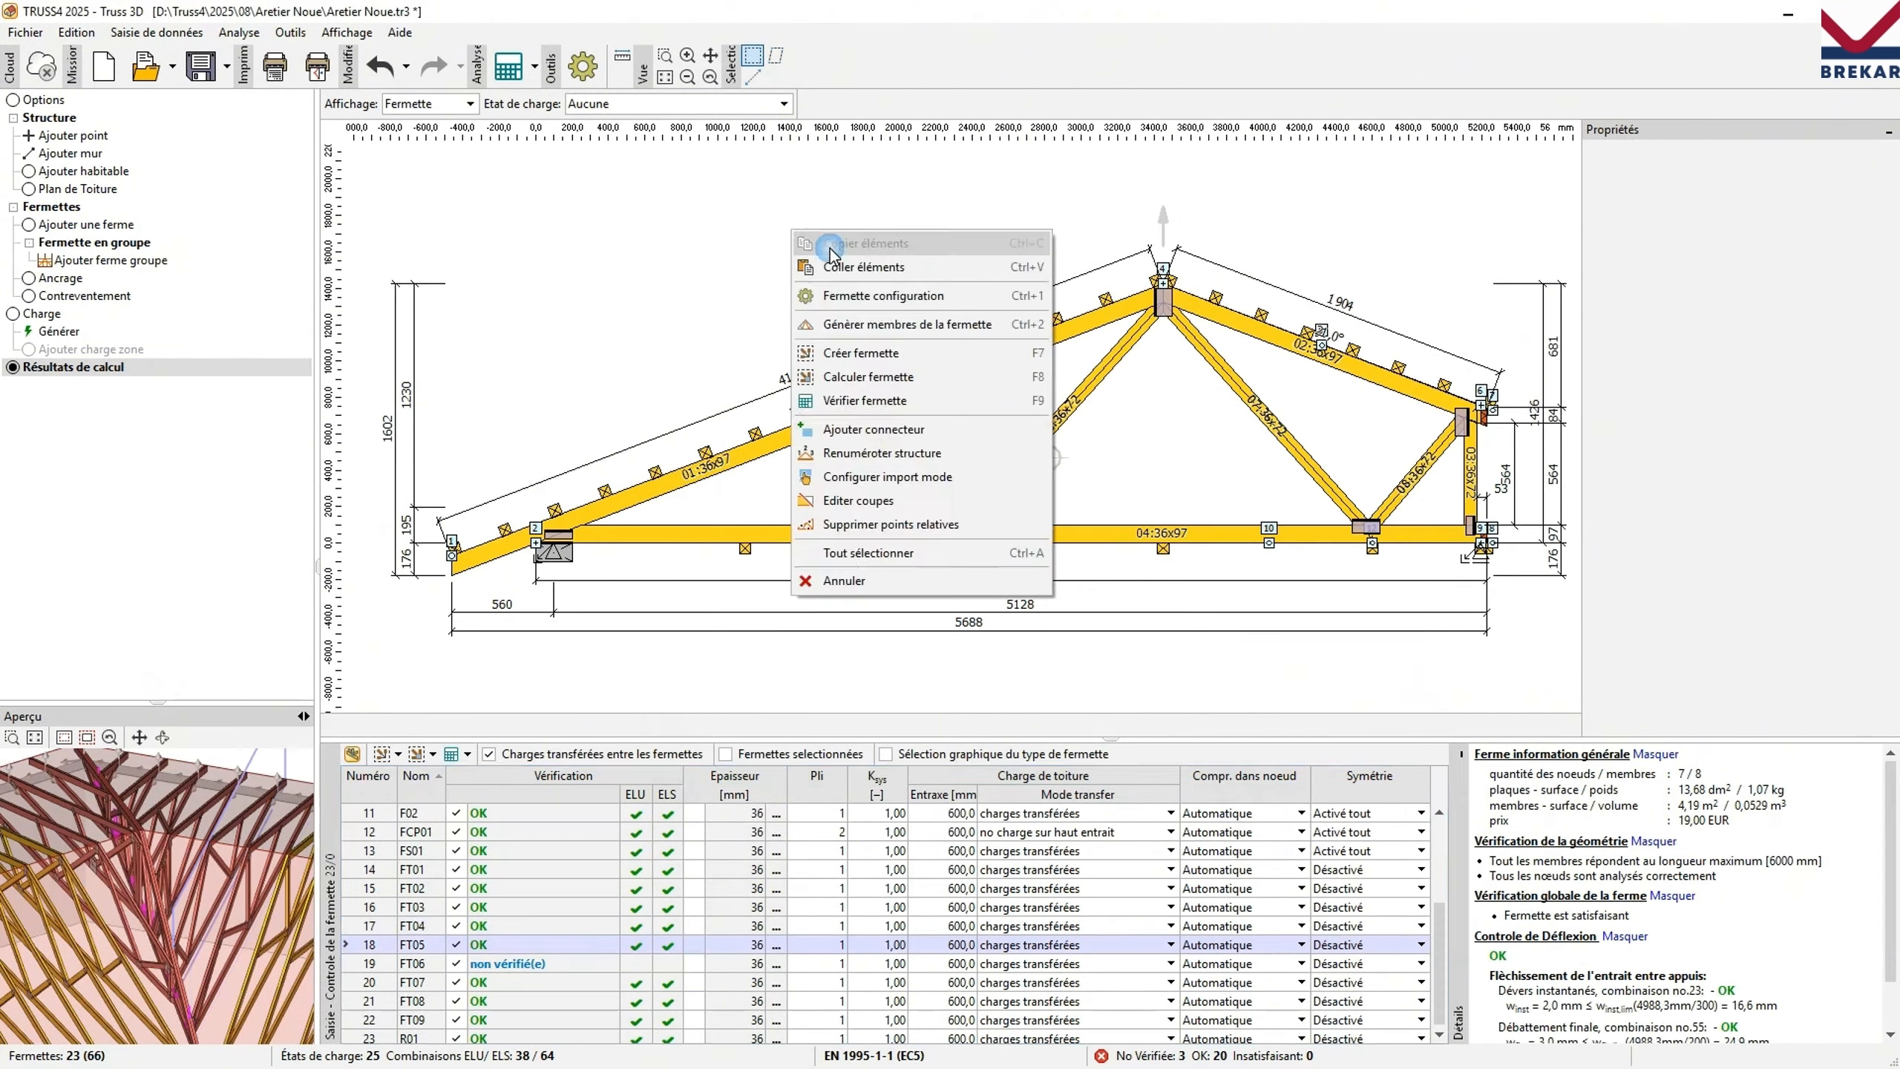
{"action": "left_click", "coordinate": [170, 1049]}
{"action": "left_click", "coordinate": [1127, 720]}
{"action": "left_click", "coordinate": [1759, 1049]}
{"action": "left_click", "coordinate": [1142, 826]}
Replace FT05's two webs beyond the apex with one diagonal from the central vertical's base to the end vertical's top, and redesign it.
{"action": "left_click", "coordinate": [524, 964]}
{"action": "right_click", "coordinate": [785, 224]}
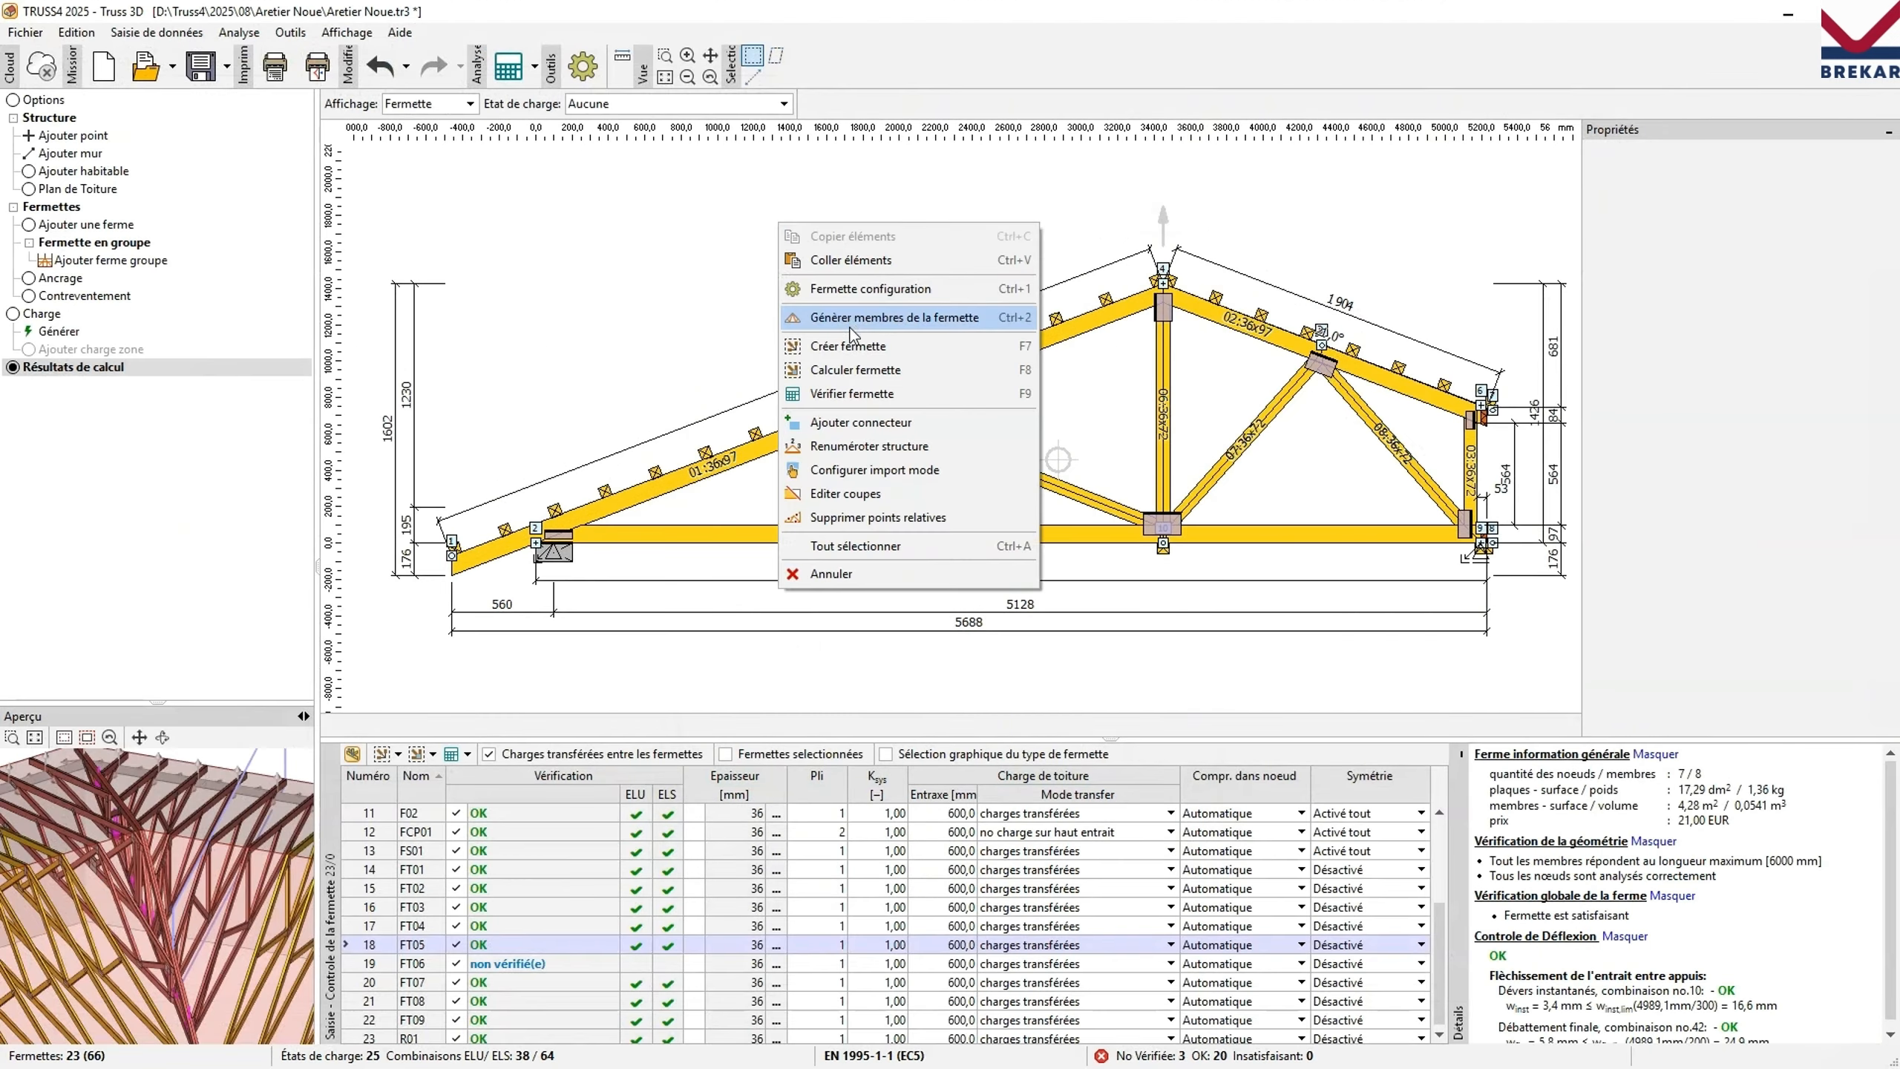
{"action": "left_click", "coordinate": [849, 322]}
{"action": "left_click", "coordinate": [280, 41]}
{"action": "left_click", "coordinate": [1336, 370]}
{"action": "left_click", "coordinate": [899, 582]}
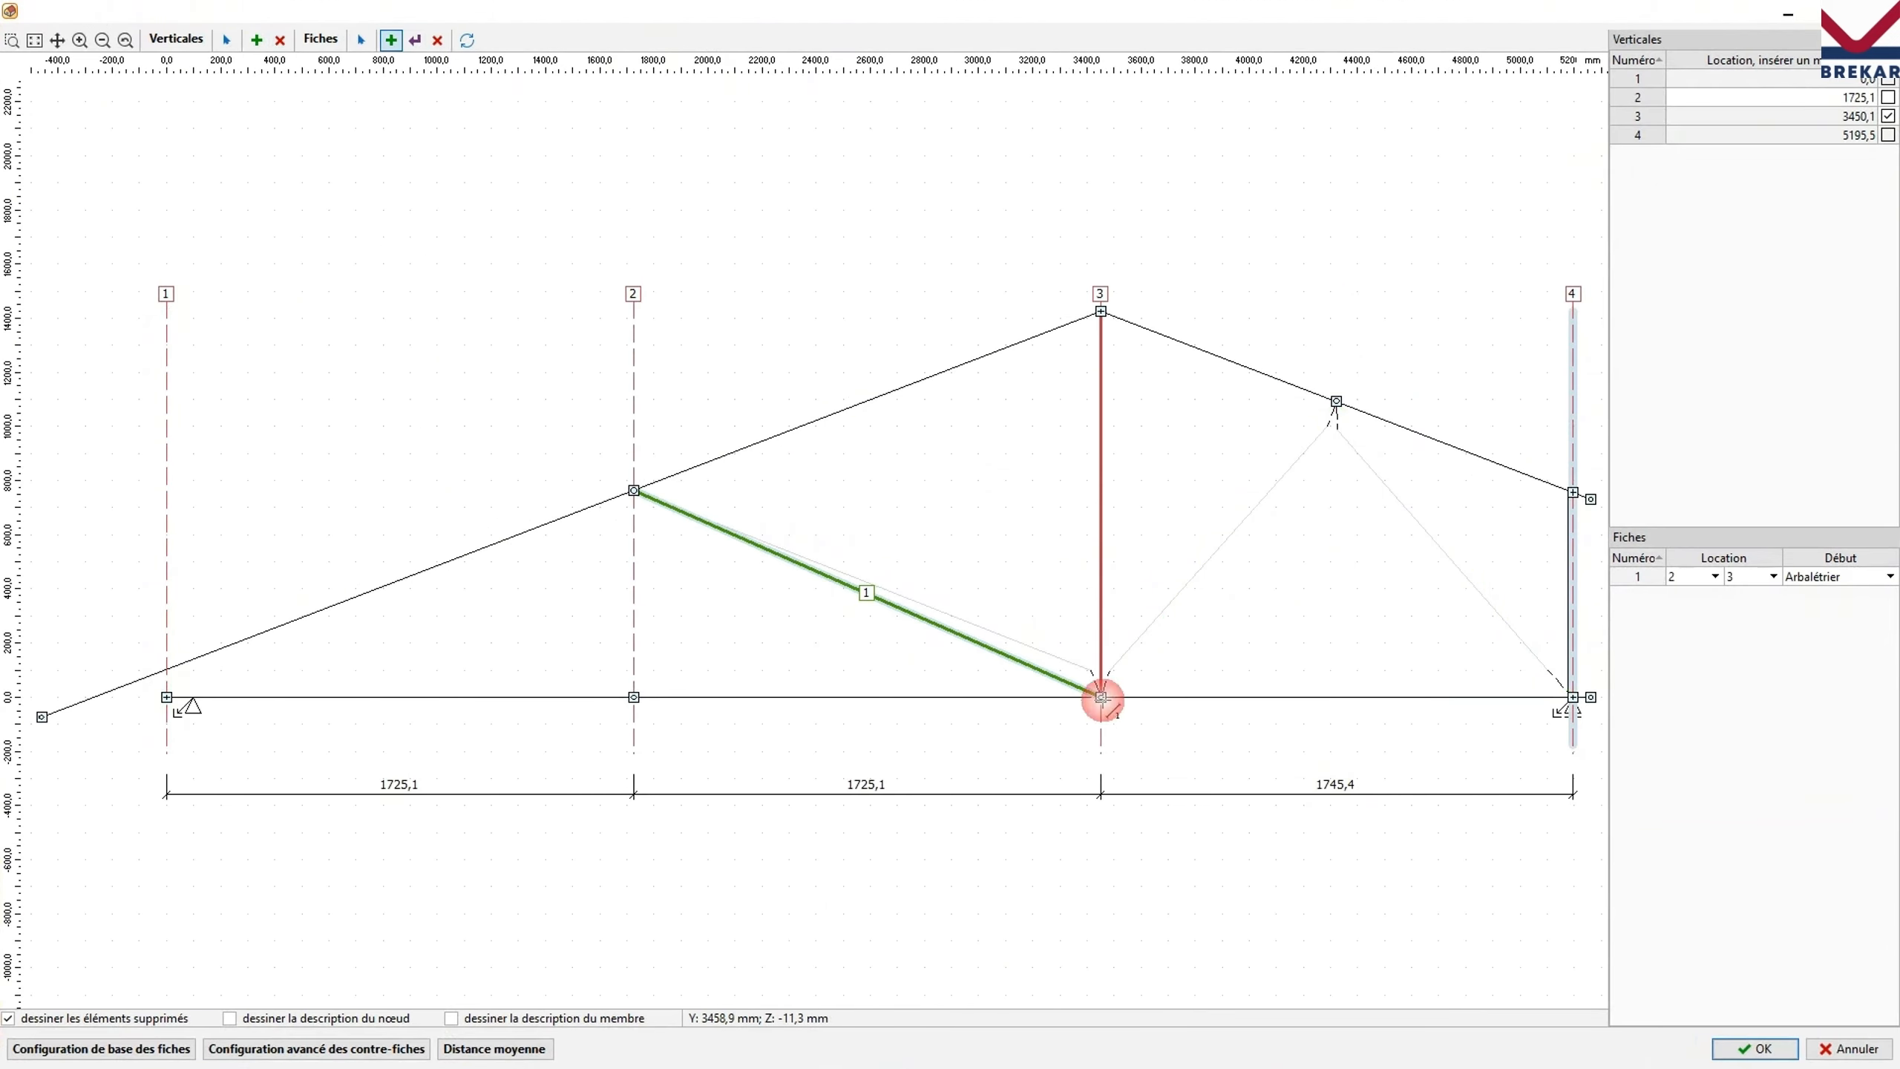
{"action": "left_click", "coordinate": [1755, 1049]}
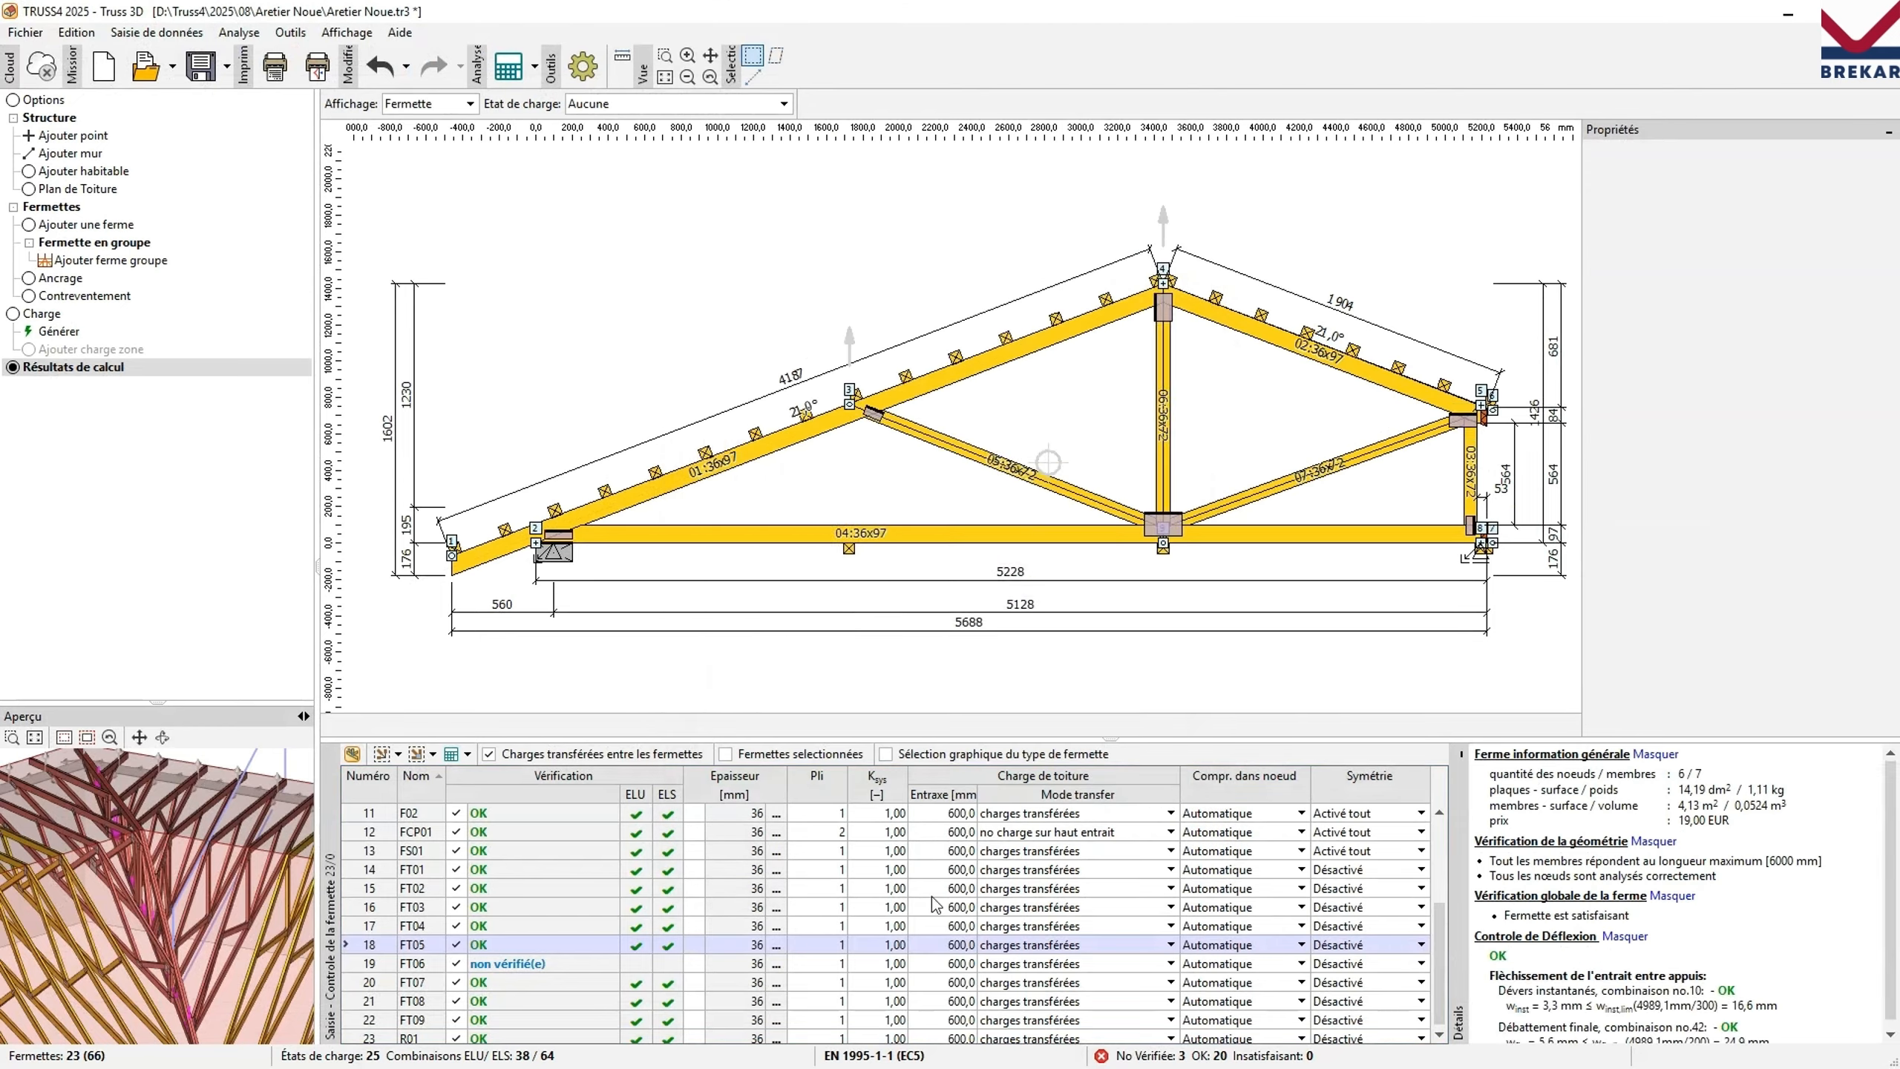
Rework the webs of the shorter FT trusses, deleting a vertical and choosing a basic mono-pitch pattern with several diagonals.
{"action": "right_click", "coordinate": [813, 221]}
{"action": "left_click", "coordinate": [848, 320]}
{"action": "left_click", "coordinate": [280, 41]}
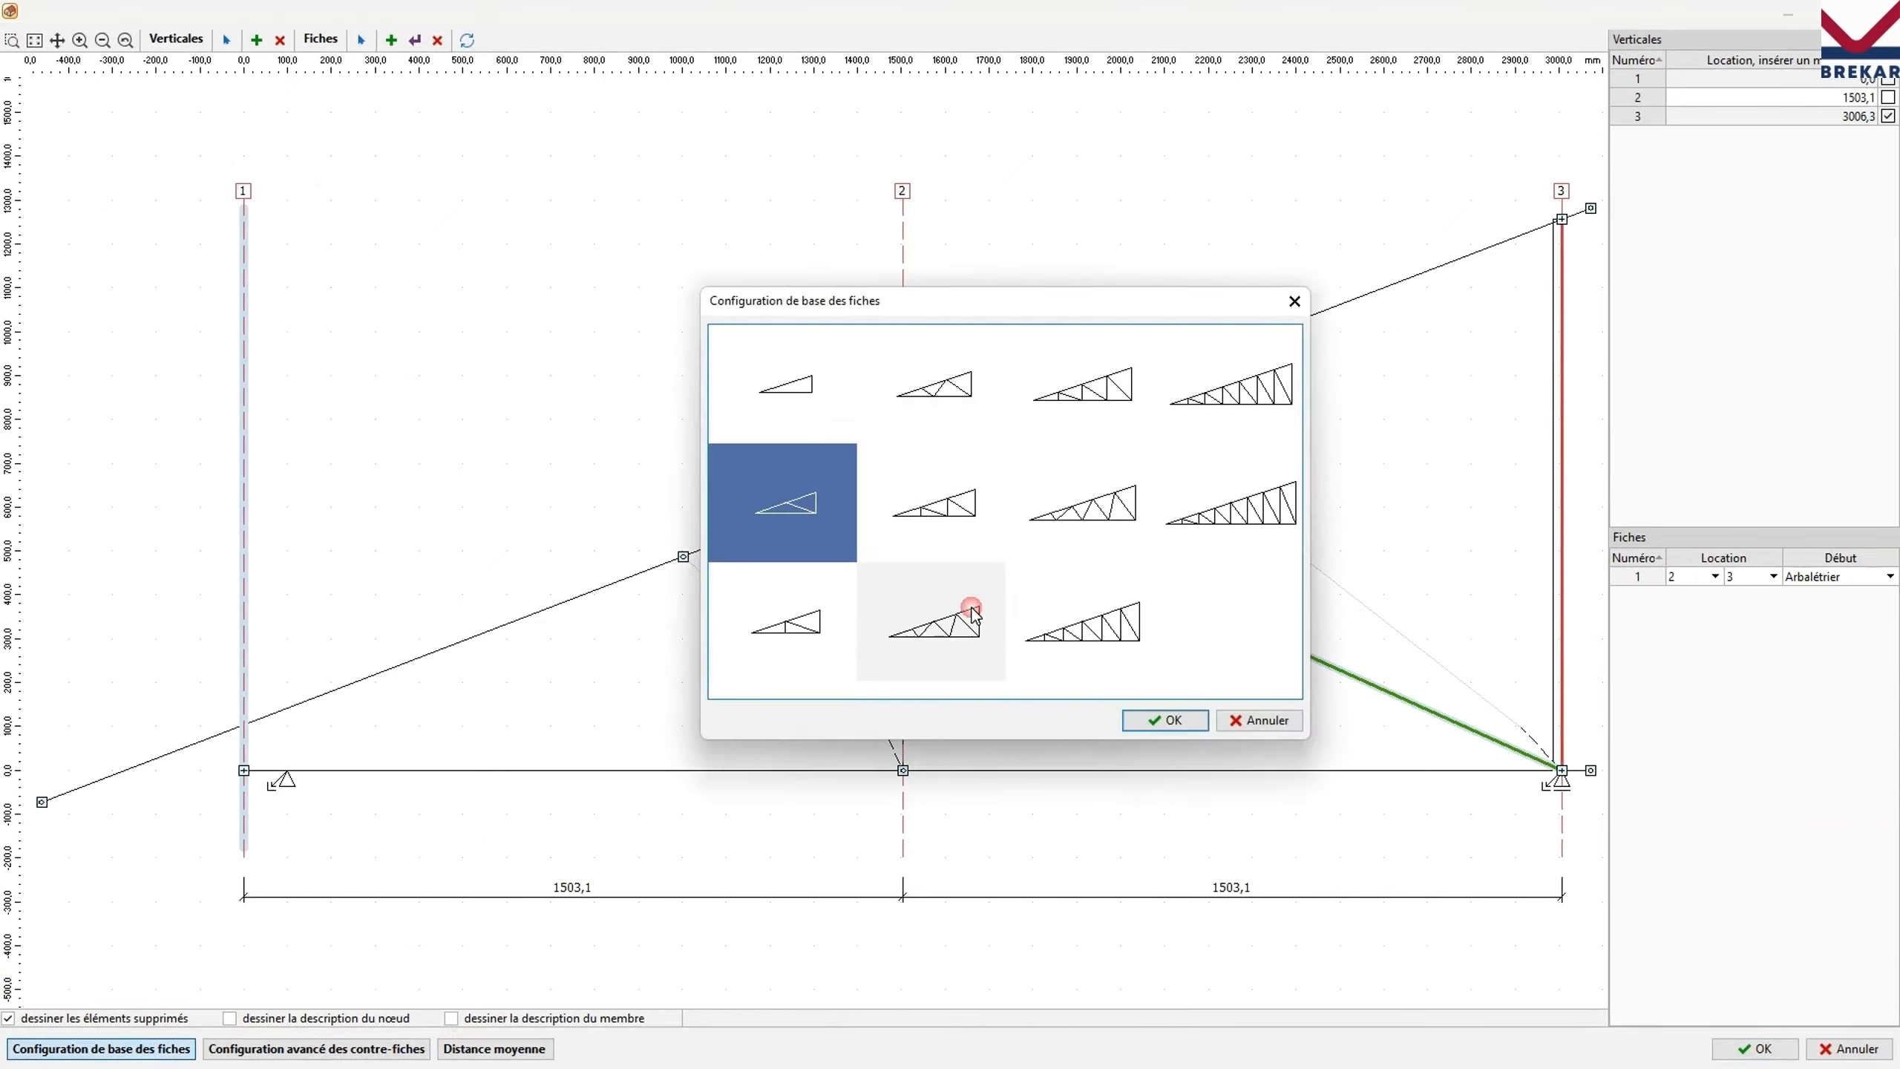
{"action": "double_click", "coordinate": [973, 612]}
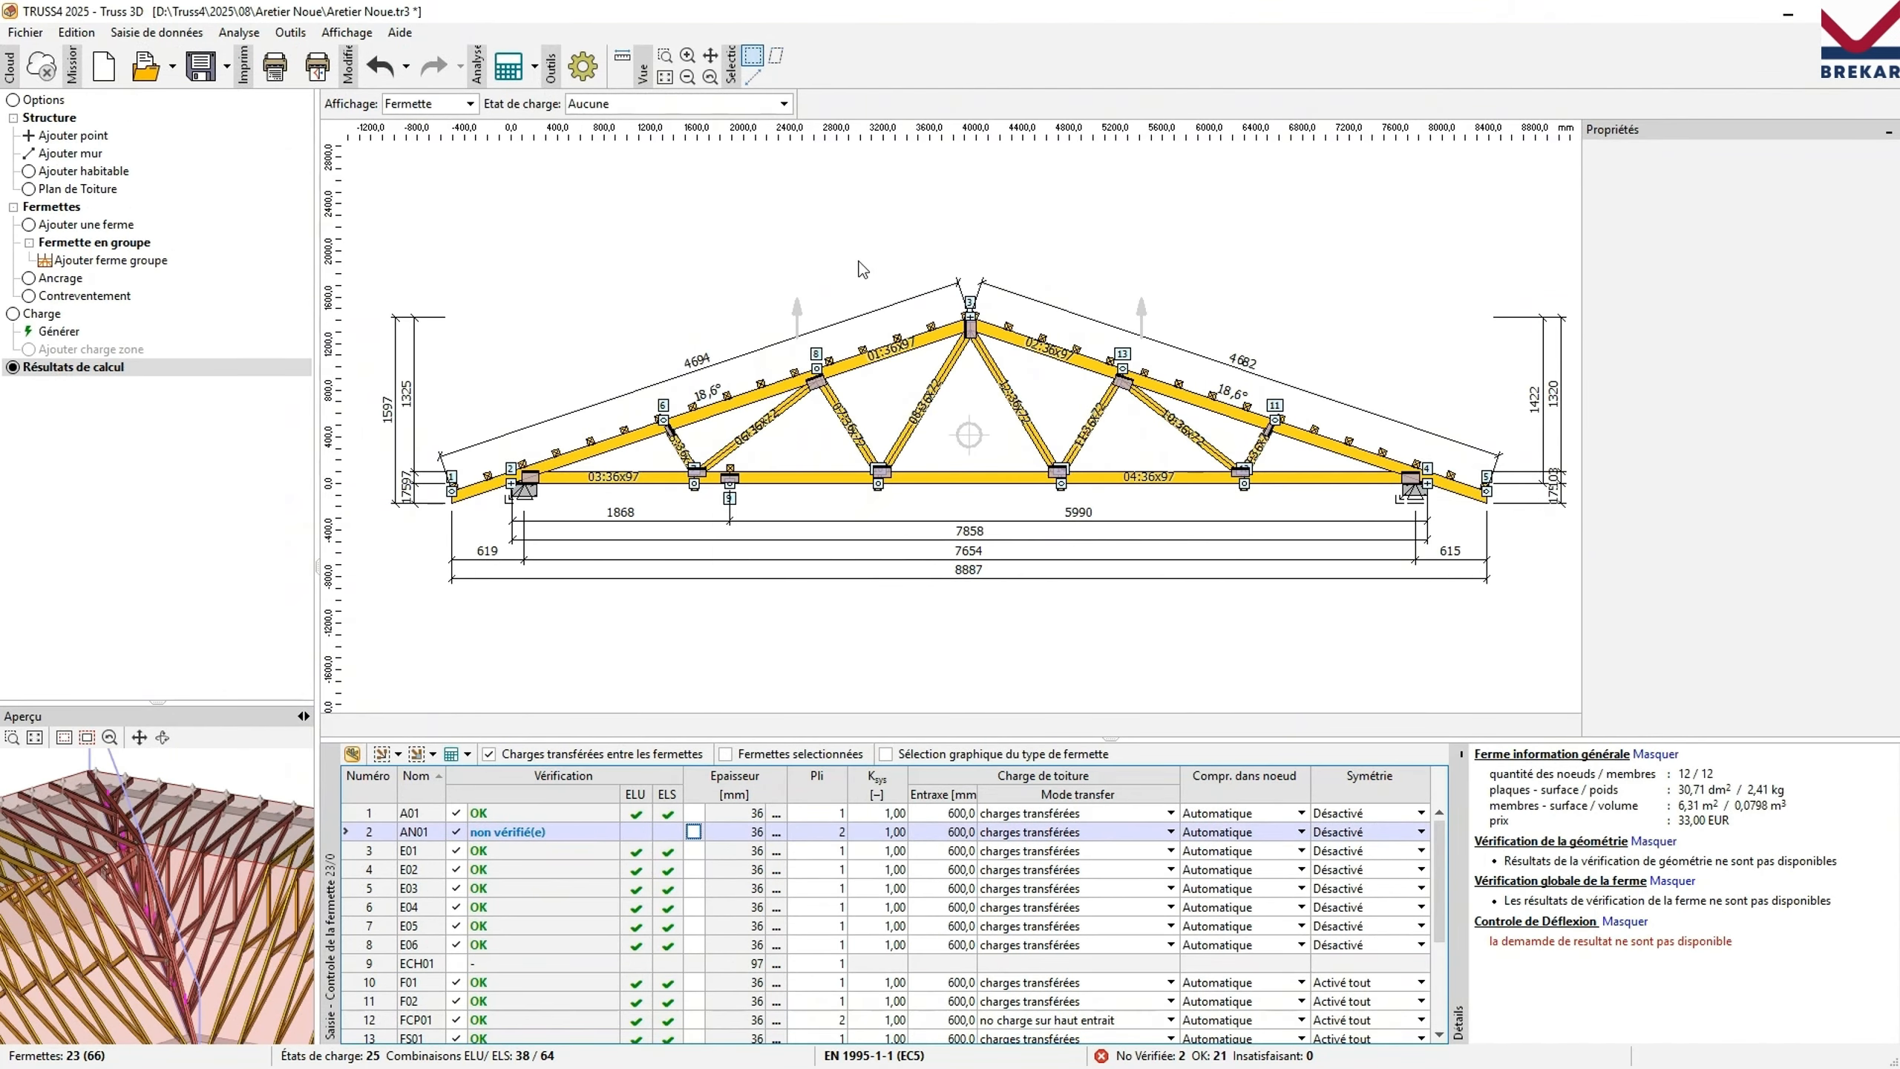
Examine AN01's member utilisation envelope, and display the utilisation of its node connectors.
{"action": "left_click", "coordinate": [429, 109]}
{"action": "left_click", "coordinate": [428, 150]}
{"action": "scroll", "coordinate": [1460, 475], "scroll_direction": "up", "scroll_amount": 4}
{"action": "scroll", "coordinate": [1403, 540], "scroll_direction": "down", "scroll_amount": 3}
{"action": "left_click", "coordinate": [423, 107]}
{"action": "left_click", "coordinate": [420, 170]}
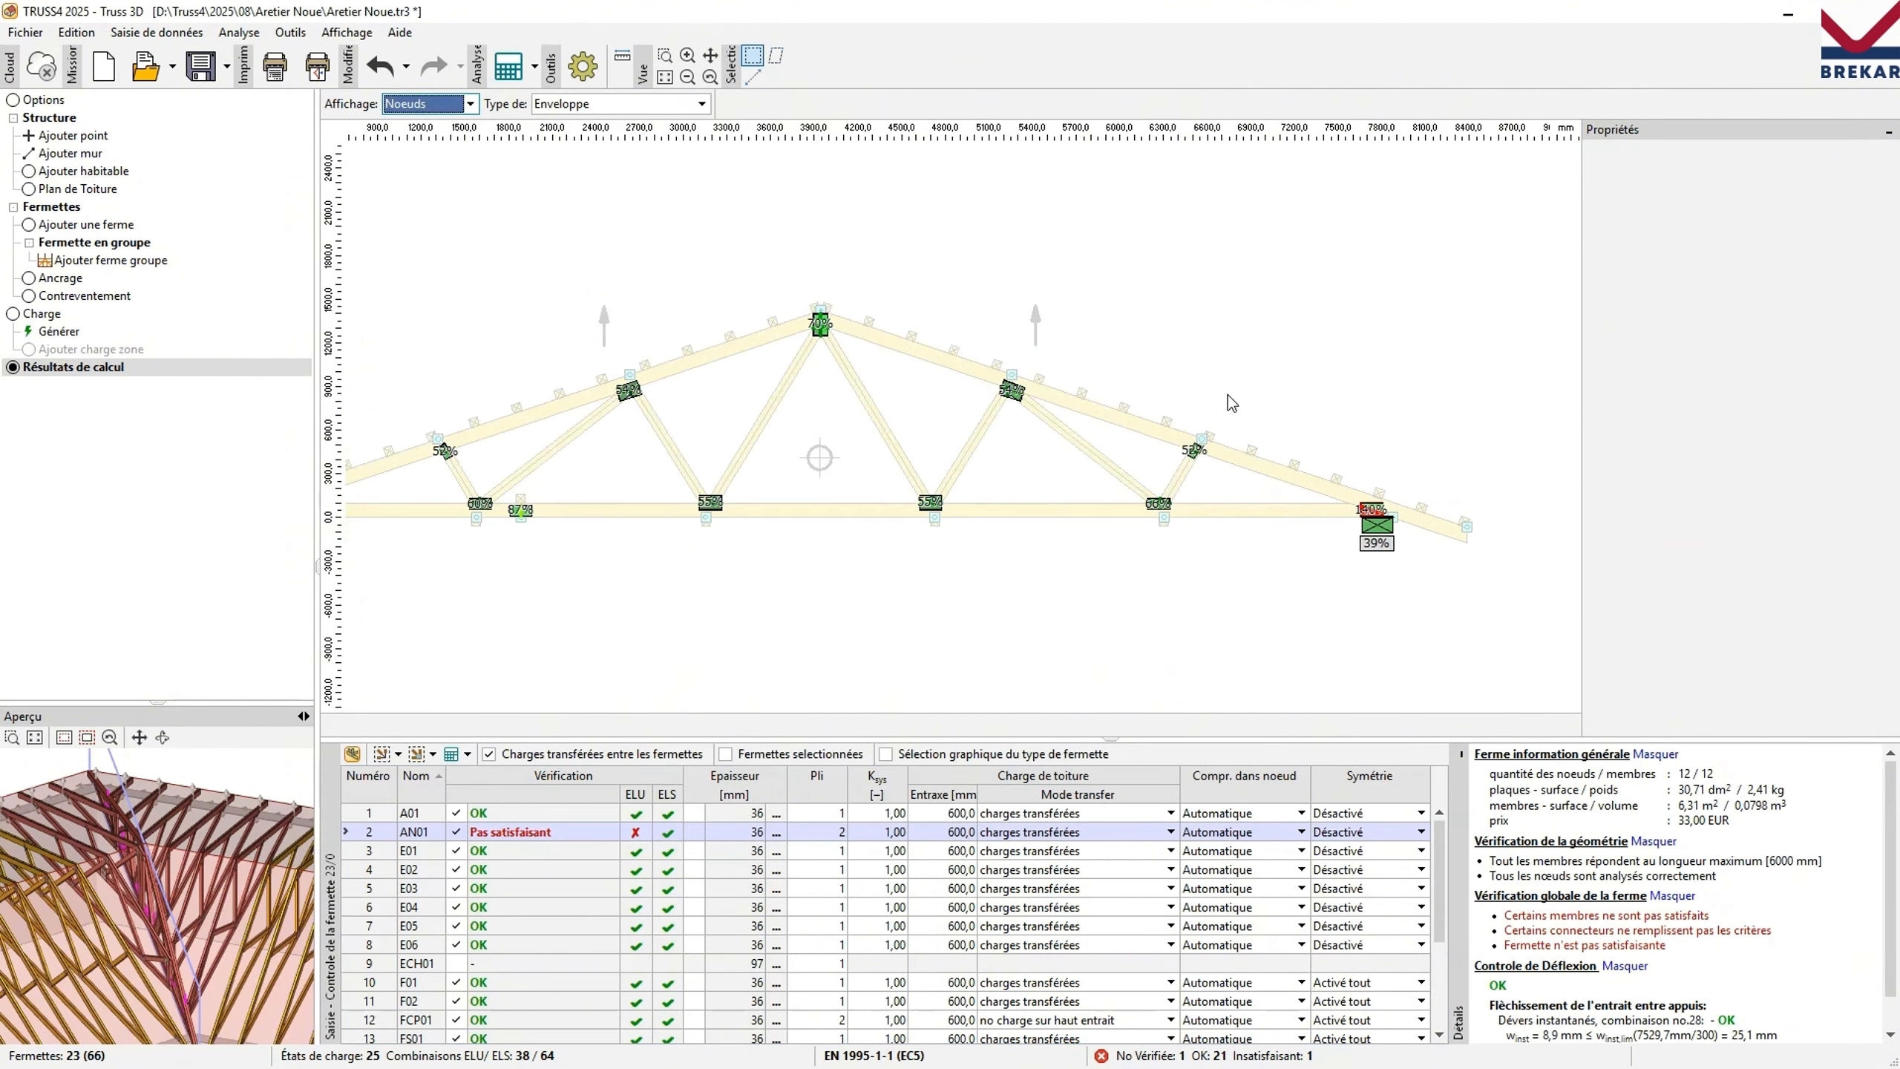
Enlarge AN01's overloaded heel plate to BKR1.0 13x20 (127 x 203,2), shift it to Y -248 and Z 126 mm, and verify the trusses.
{"action": "scroll", "coordinate": [1286, 431], "scroll_direction": "up", "scroll_amount": 5}
{"action": "double_click", "coordinate": [1299, 420]}
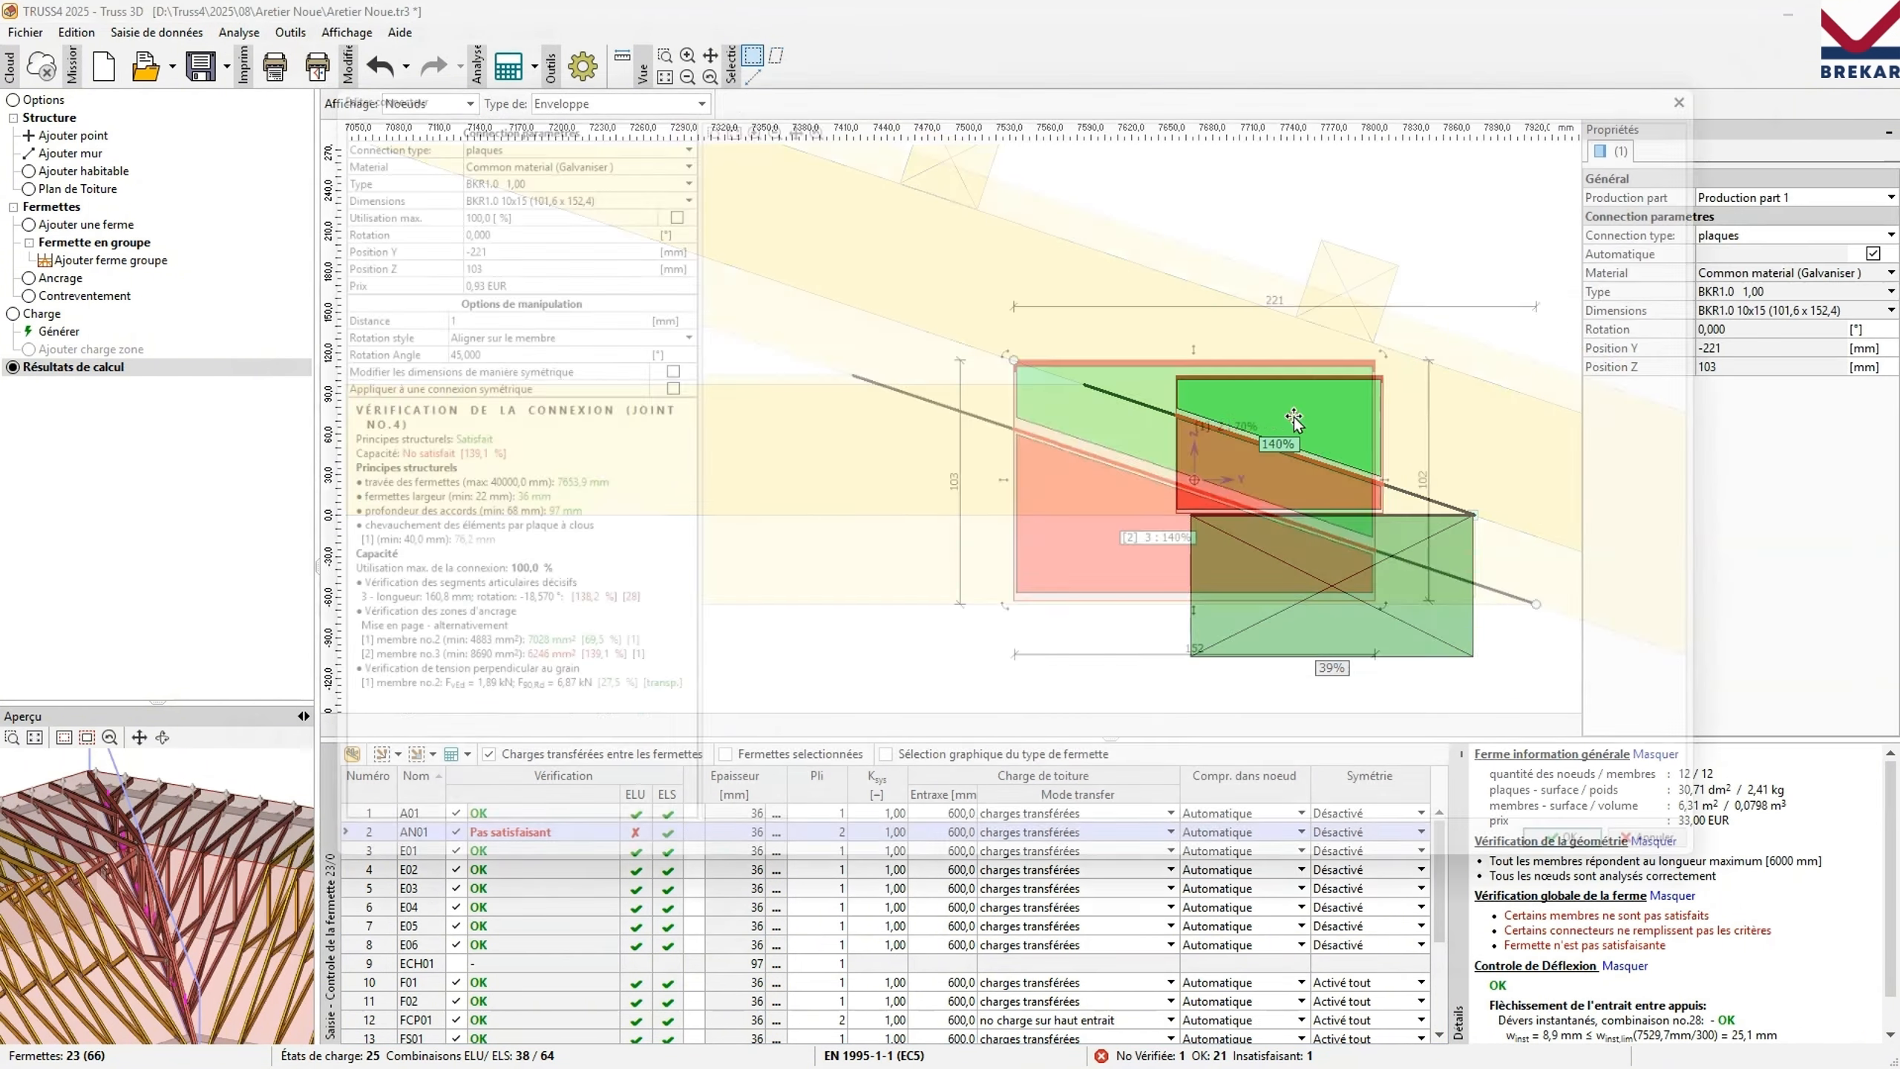
{"action": "left_click_drag", "start_coordinate": [1222, 316], "coordinate": [1222, 290]}
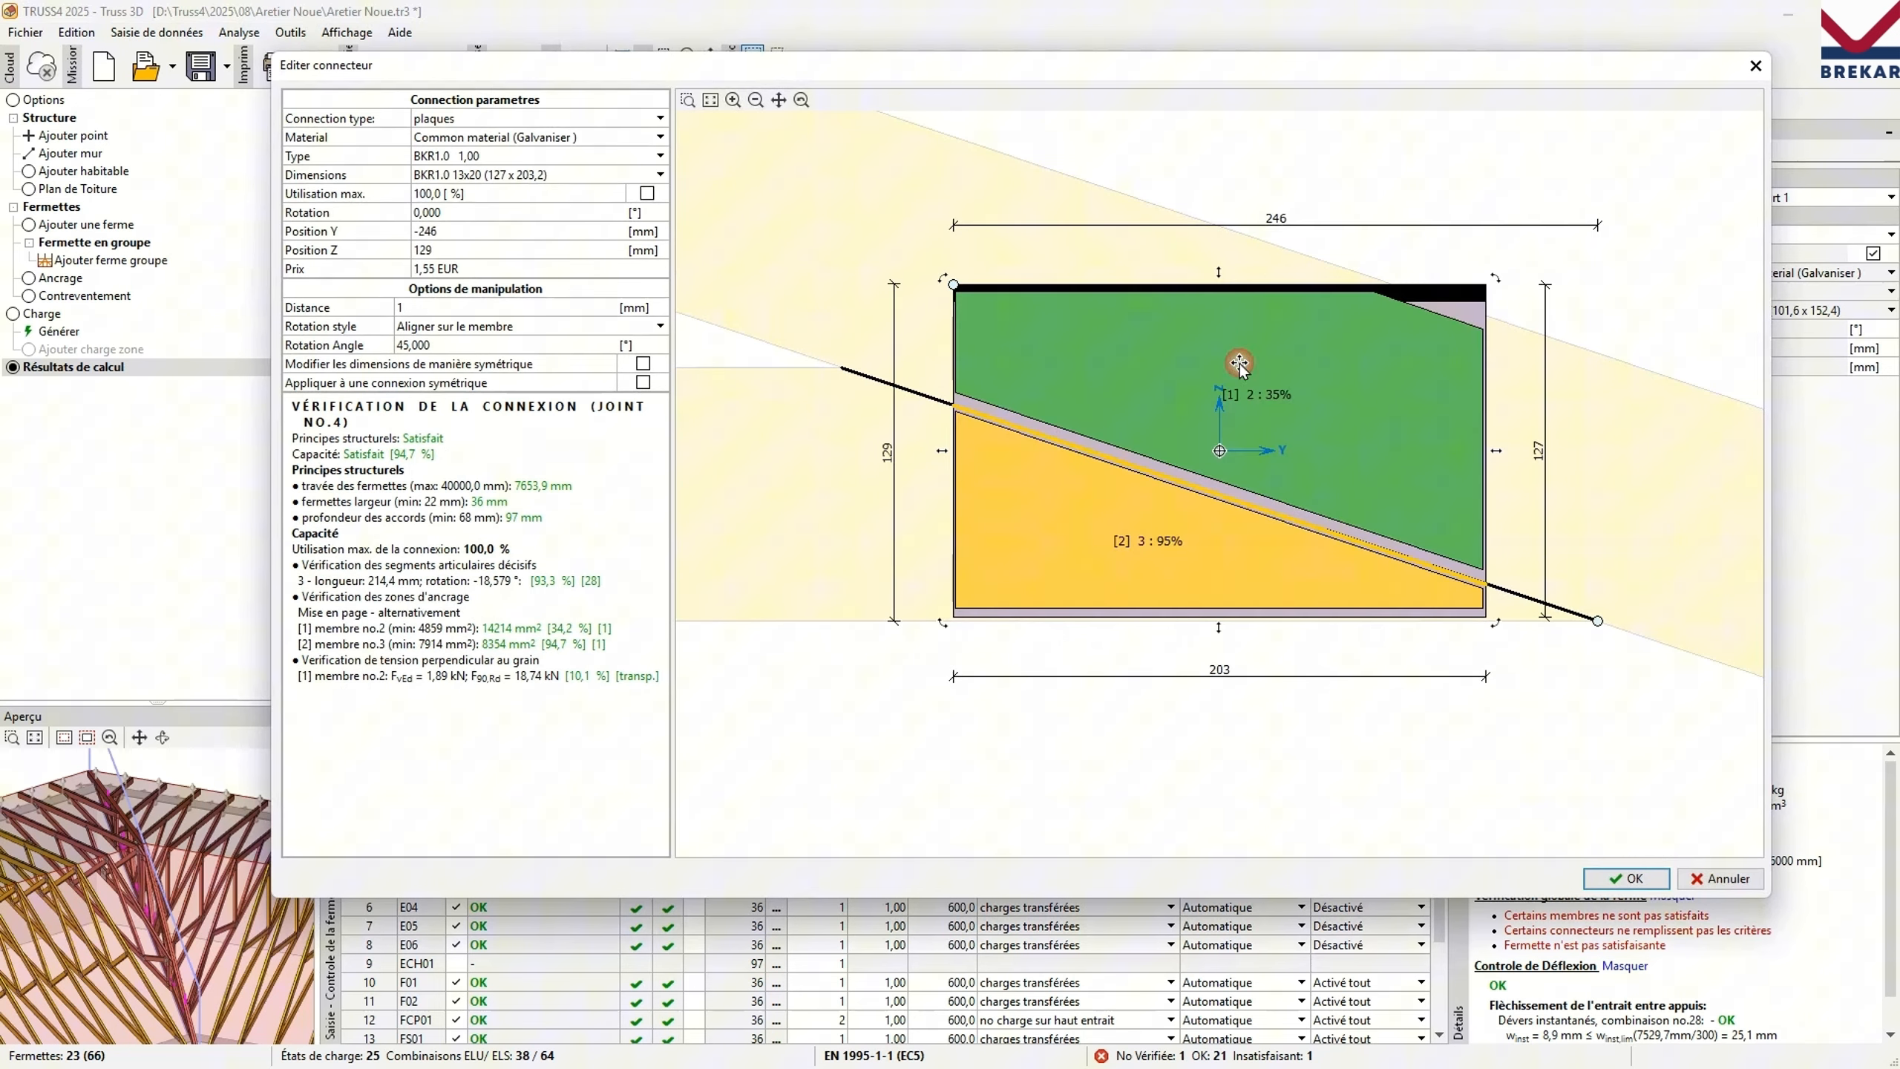
{"action": "left_click_drag", "start_coordinate": [1238, 365], "coordinate": [1186, 366]}
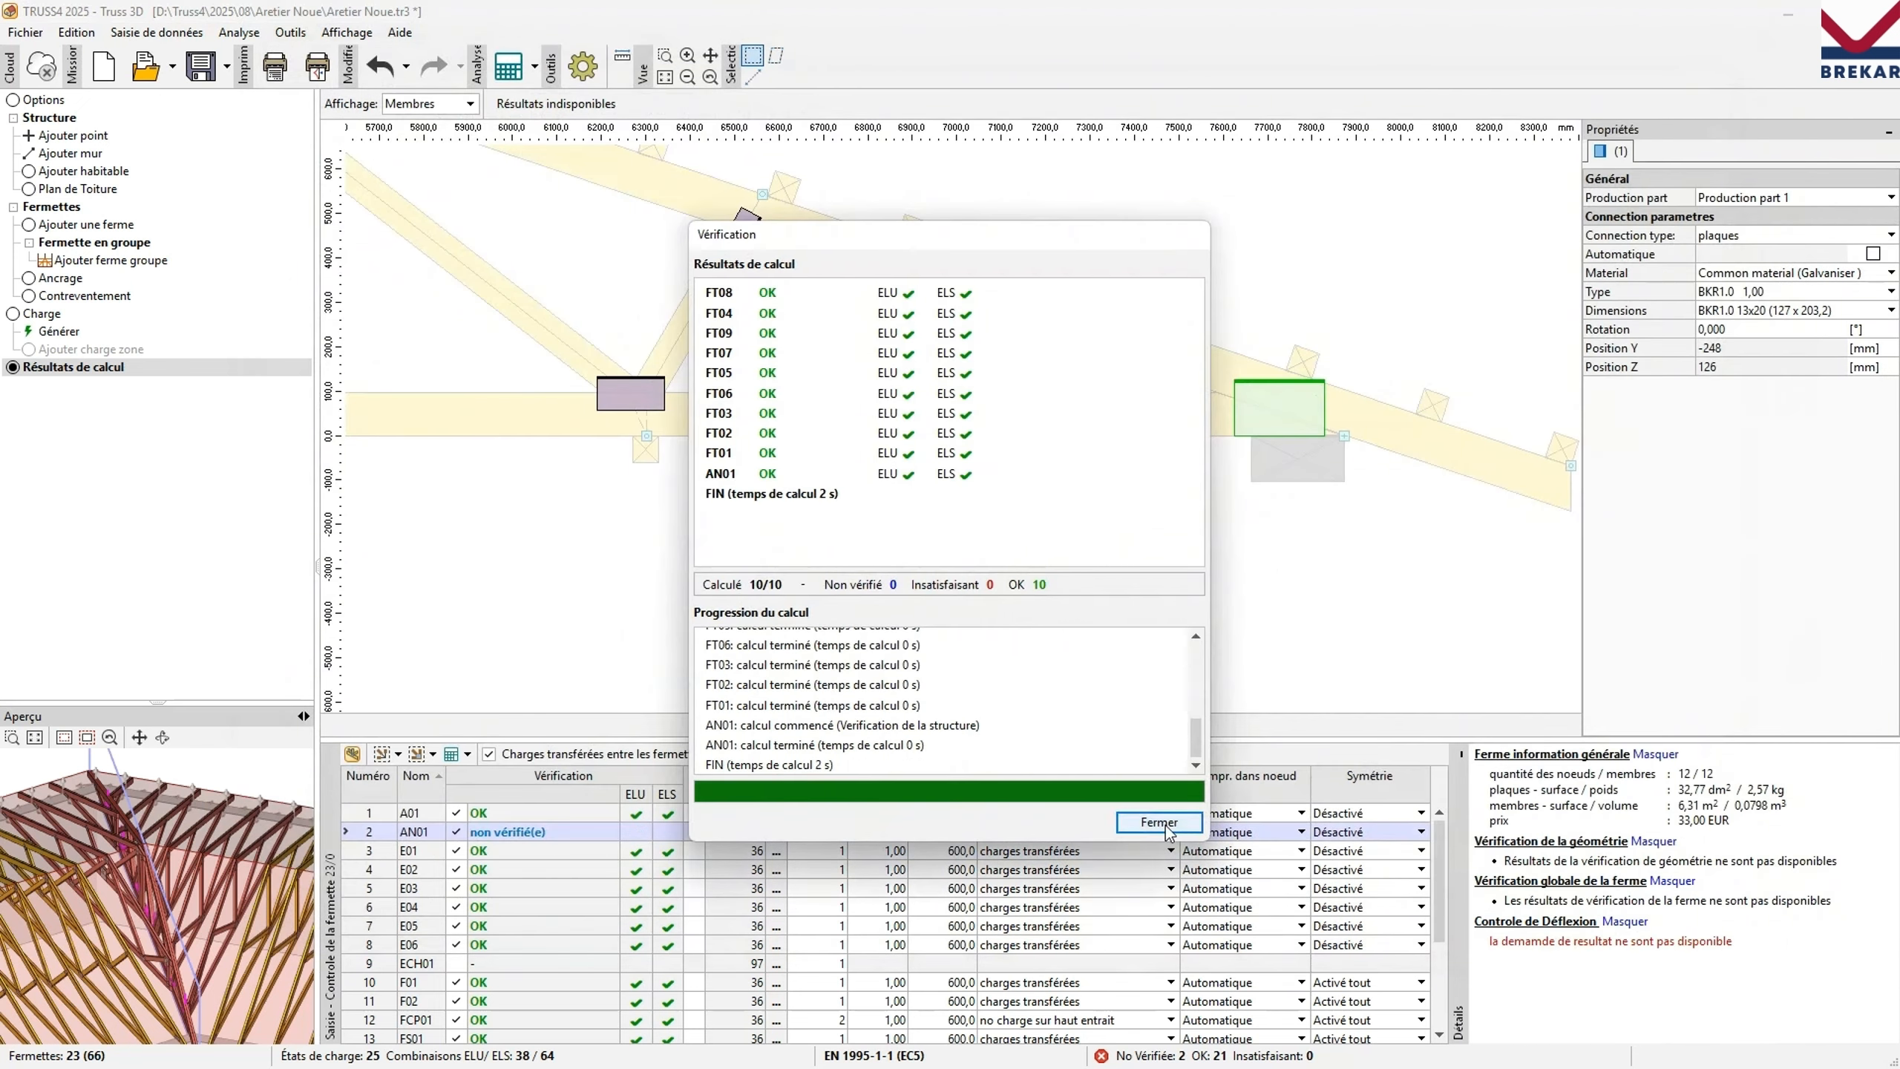
{"action": "left_click", "coordinate": [1159, 821]}
Inspect the complete roof structure in the 3D view.
{"action": "scroll", "coordinate": [1197, 340], "scroll_direction": "down", "scroll_amount": 3}
{"action": "scroll", "coordinate": [1181, 348], "scroll_direction": "down", "scroll_amount": 1}
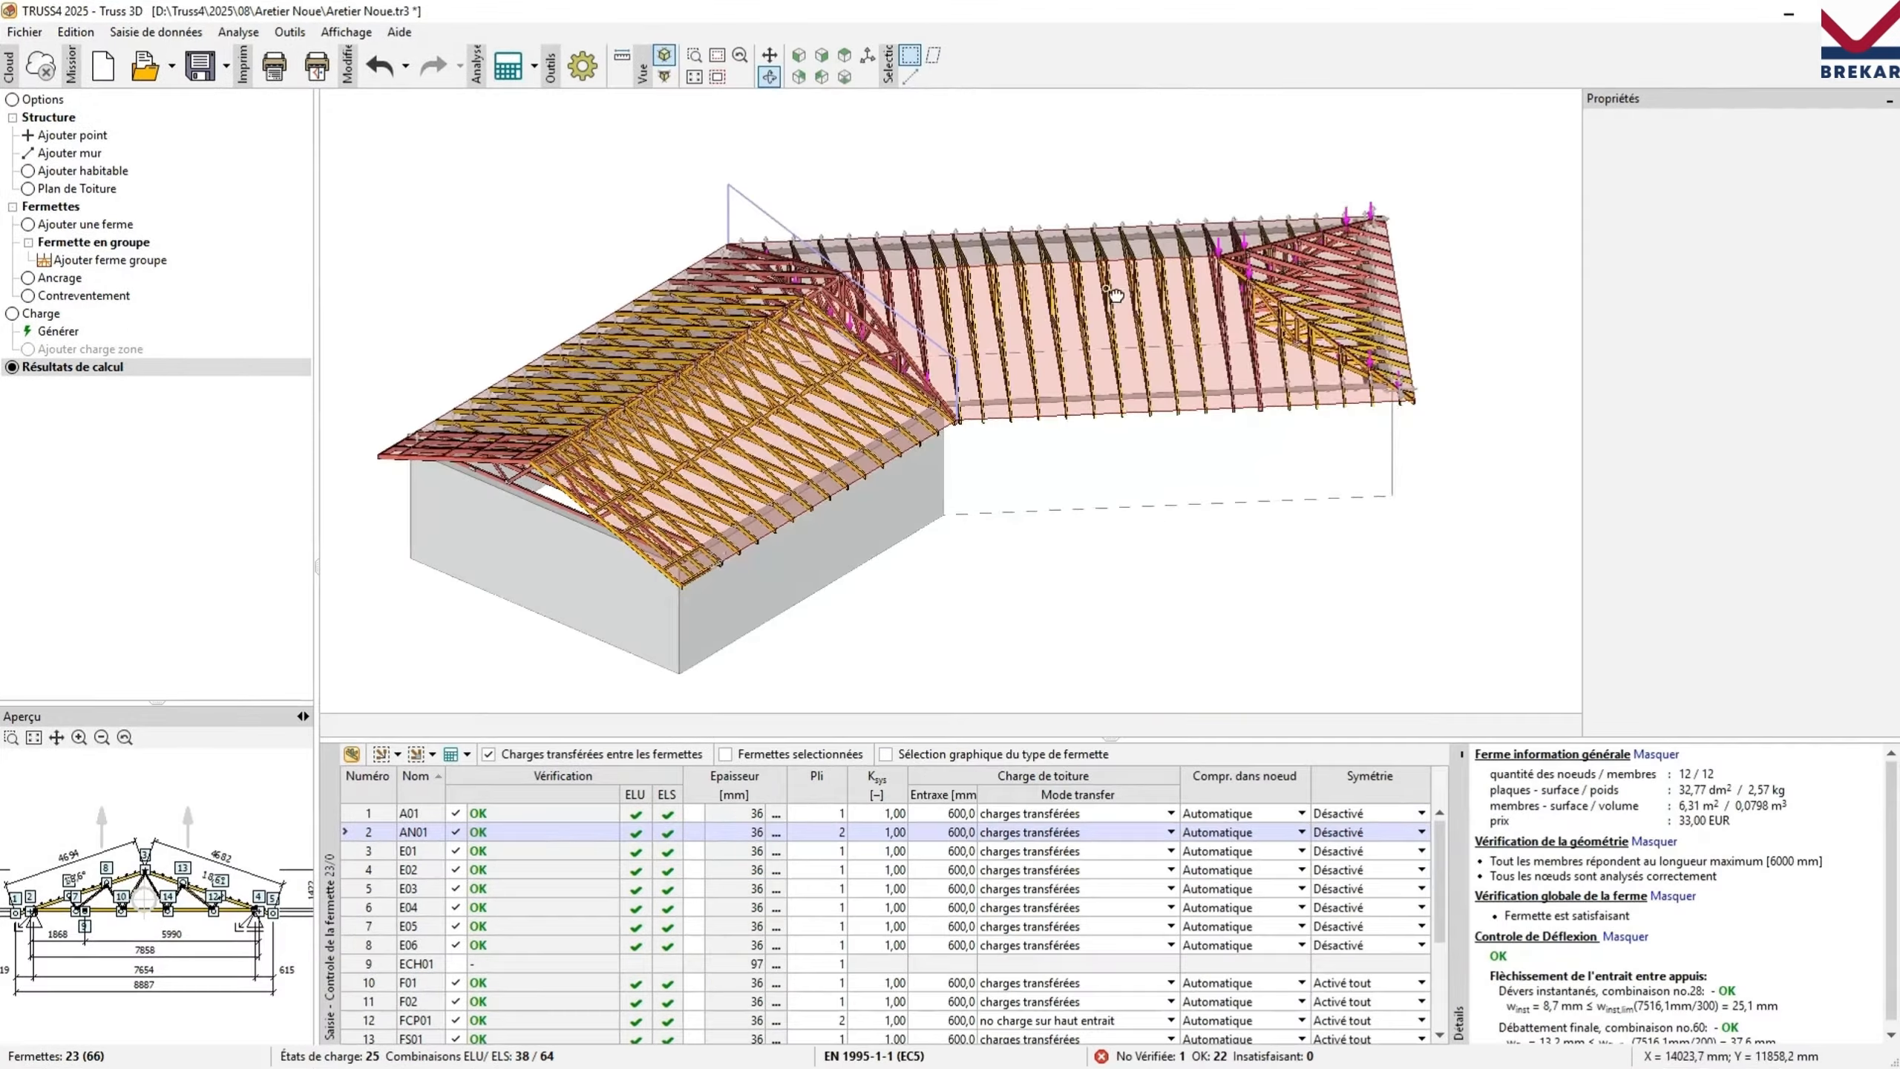
{"action": "middle_click_drag", "start_coordinate": [726, 310], "coordinate": [575, 351]}
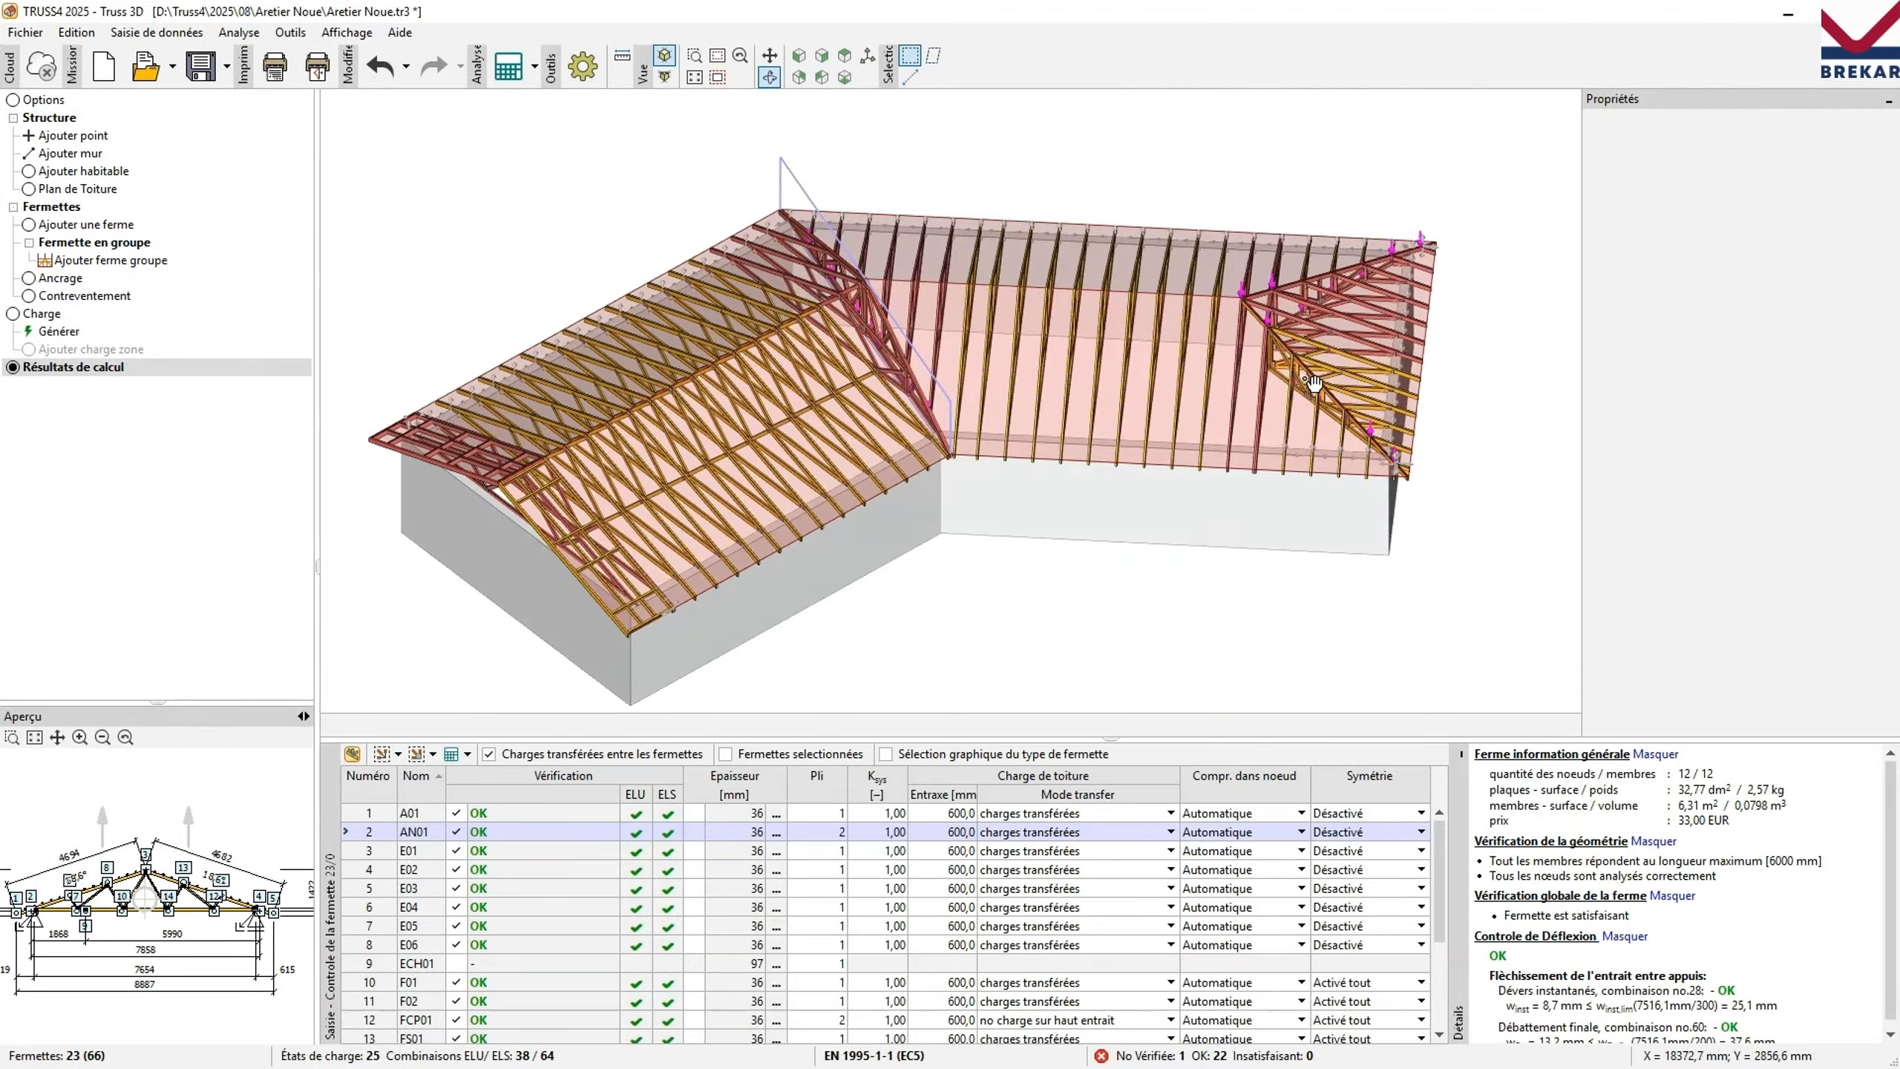
{"action": "scroll", "coordinate": [574, 349], "scroll_direction": "down", "scroll_amount": 1}
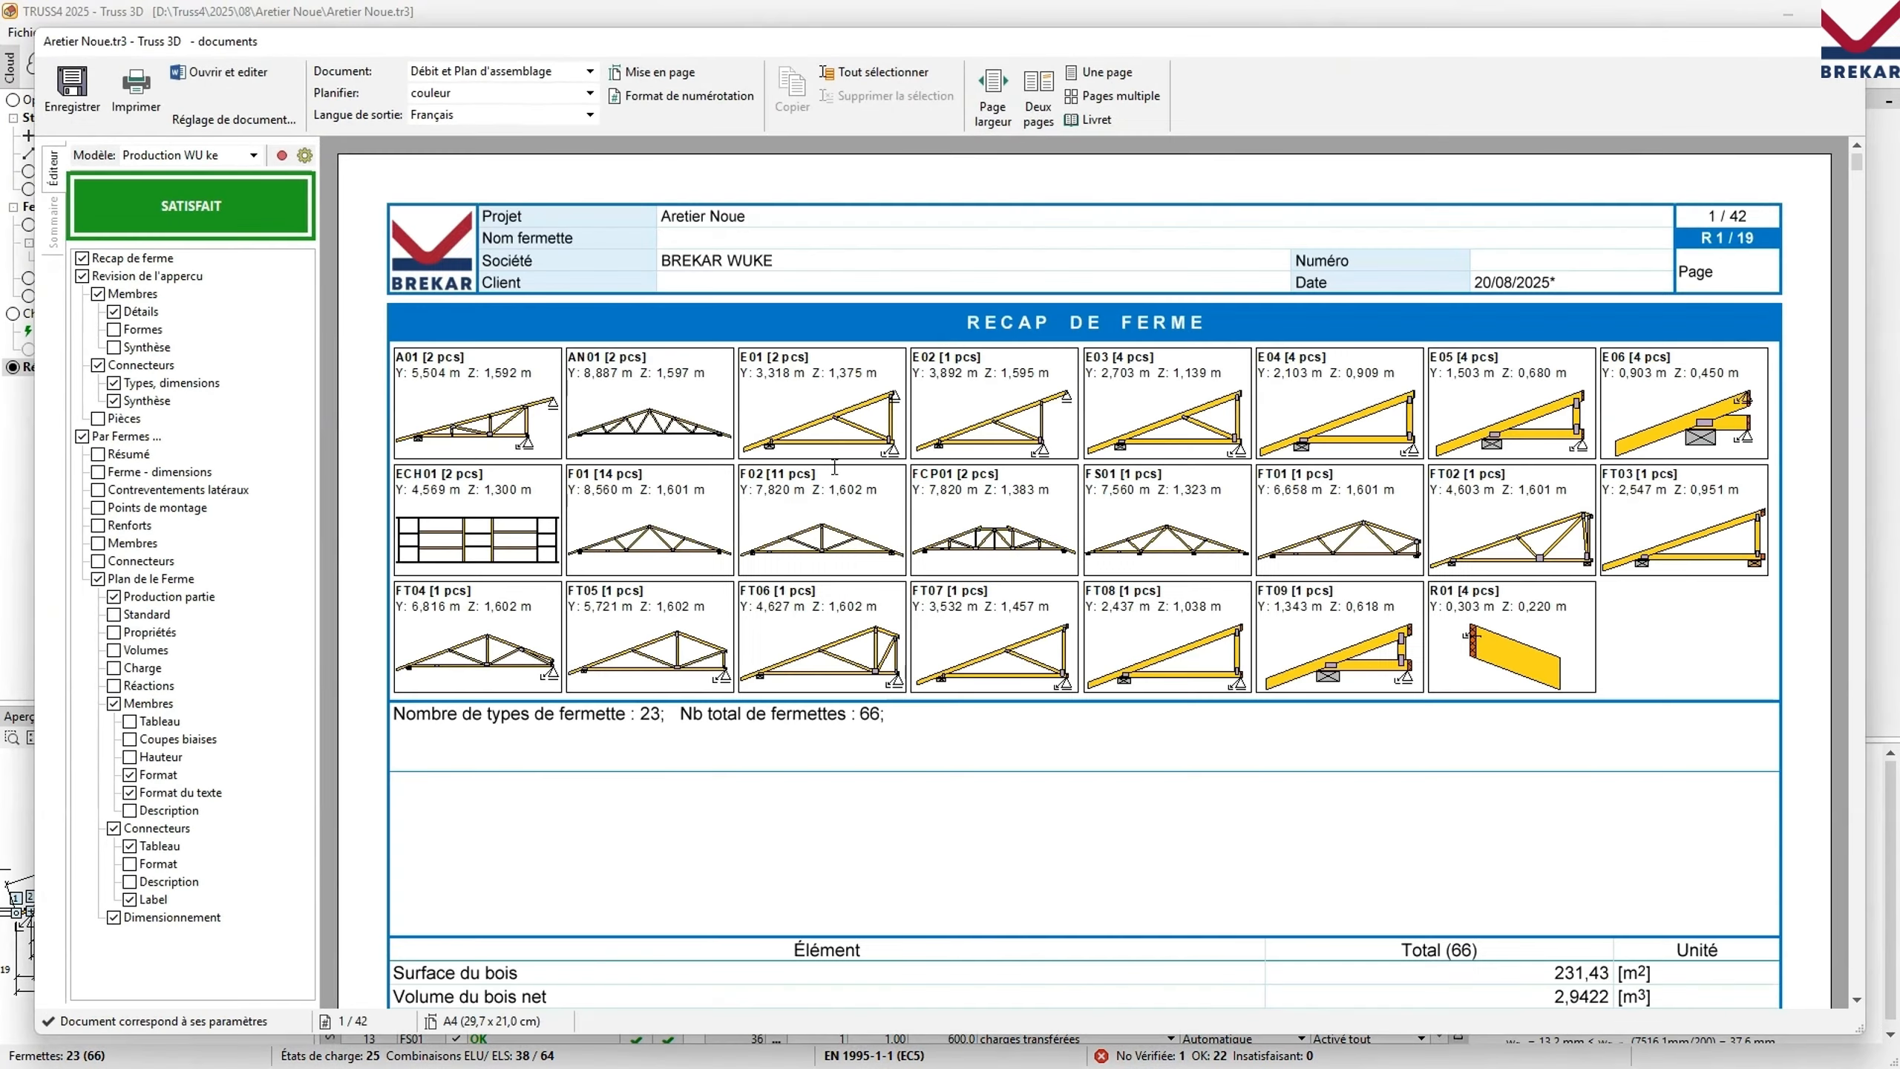
Browse the Débit et Plan d'assemblage document to A01's sheet, and save it as the PDF "Aretier Noue - Débit et Plan d'assemblage".
{"action": "left_click_drag", "start_coordinate": [1859, 169], "coordinate": [1897, 551]}
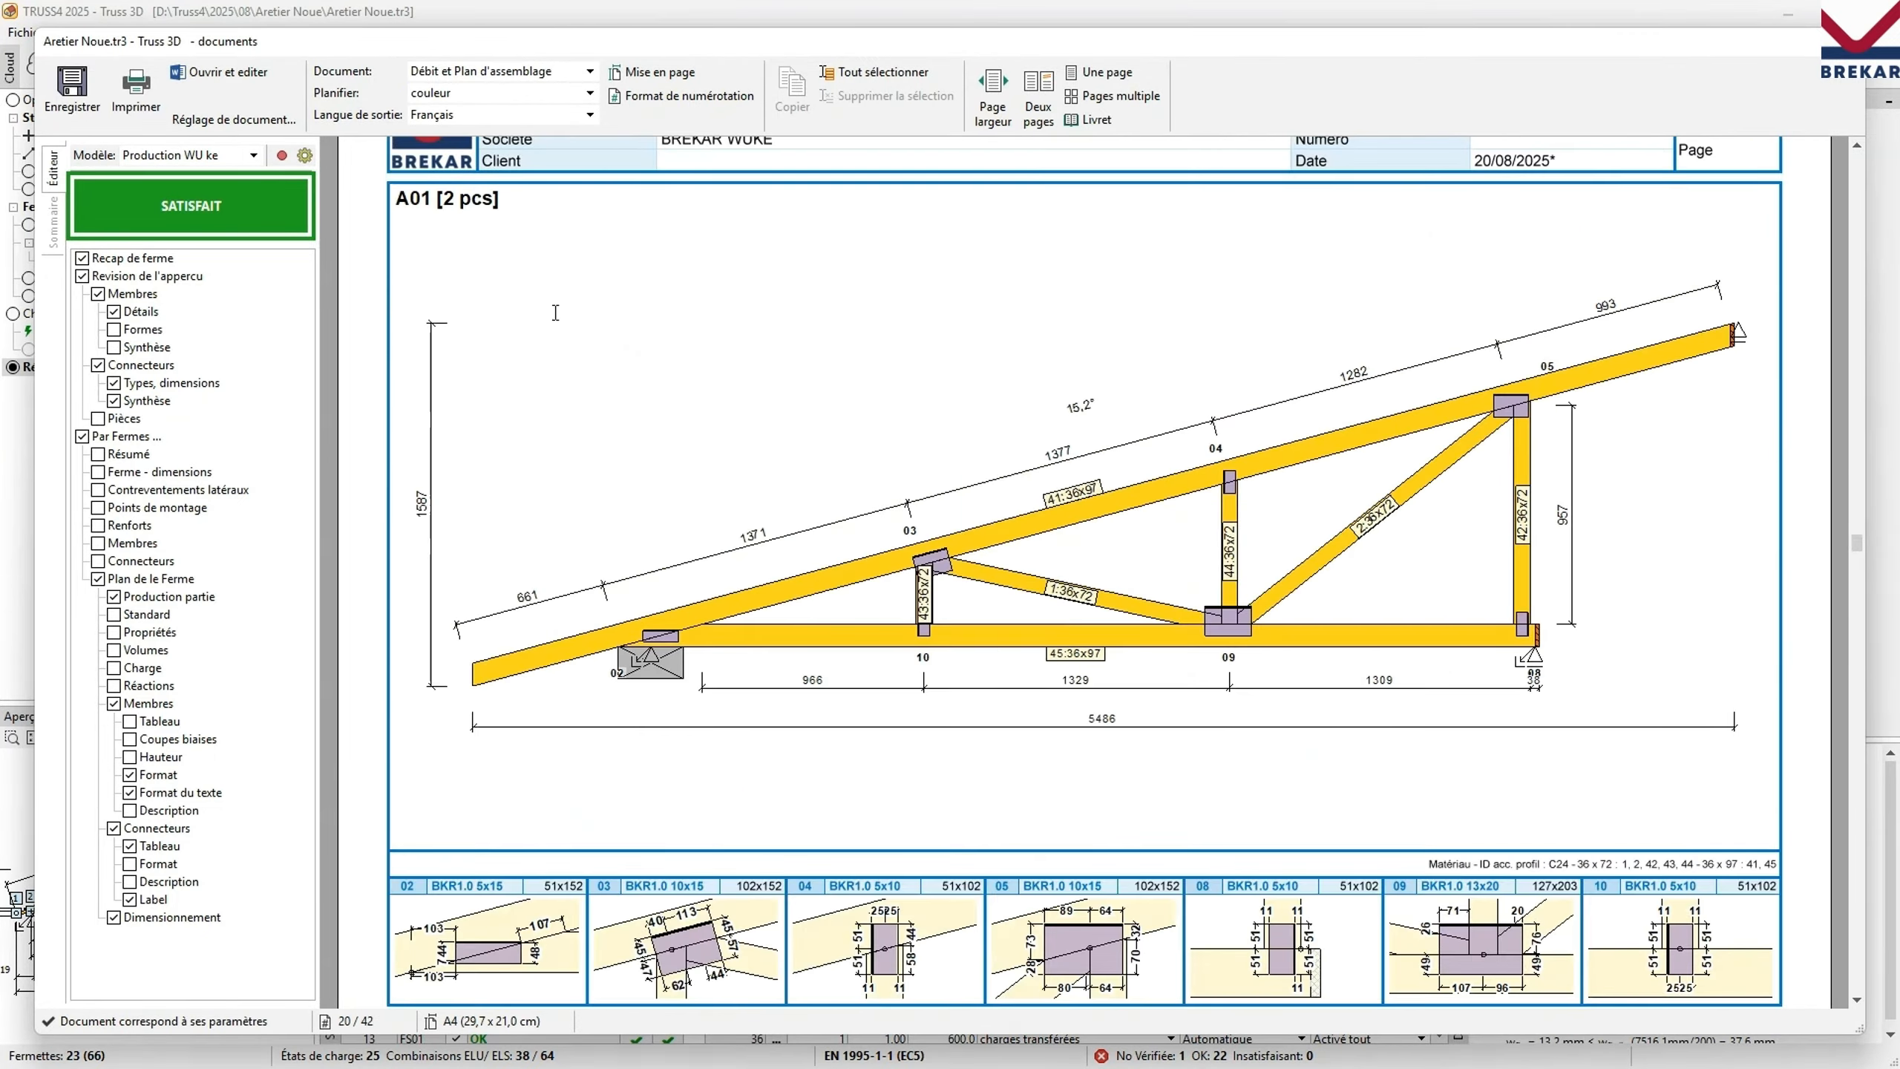
{"action": "left_click", "coordinate": [72, 89]}
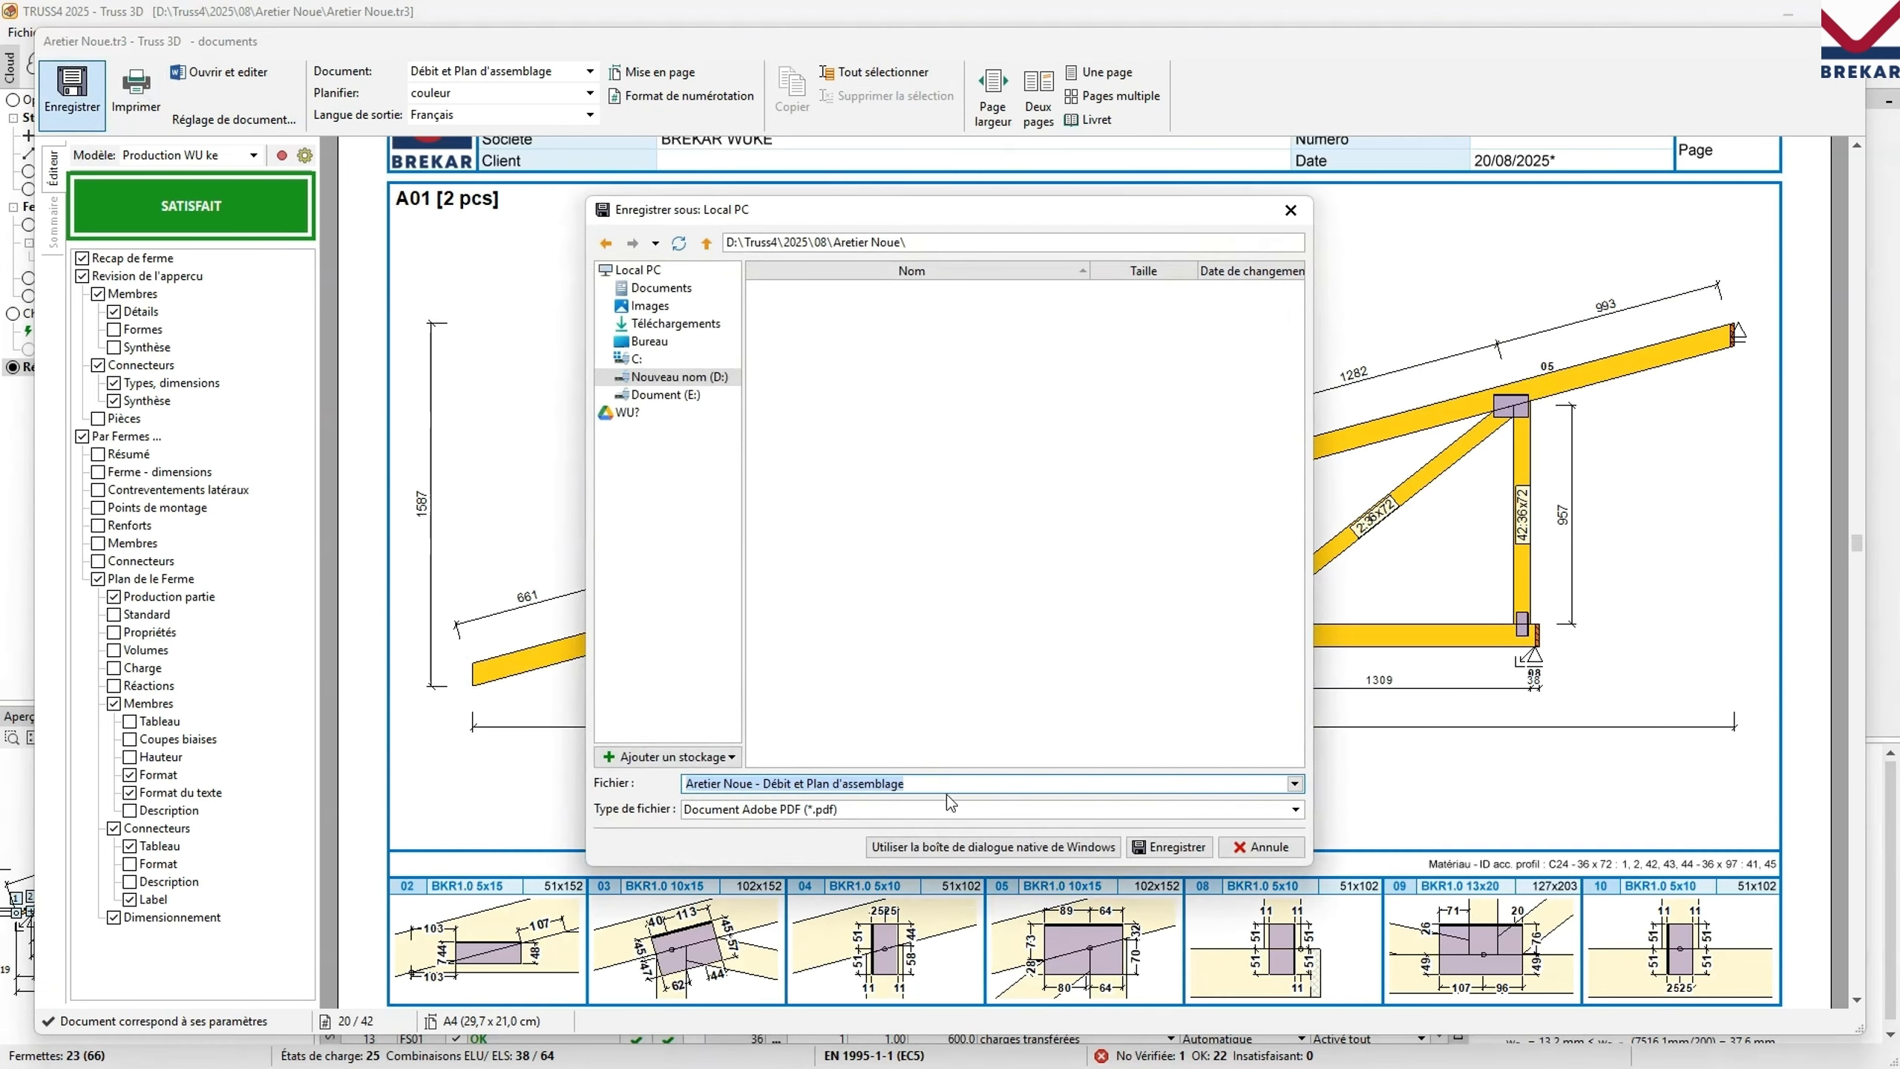
{"action": "left_click", "coordinate": [1169, 847]}
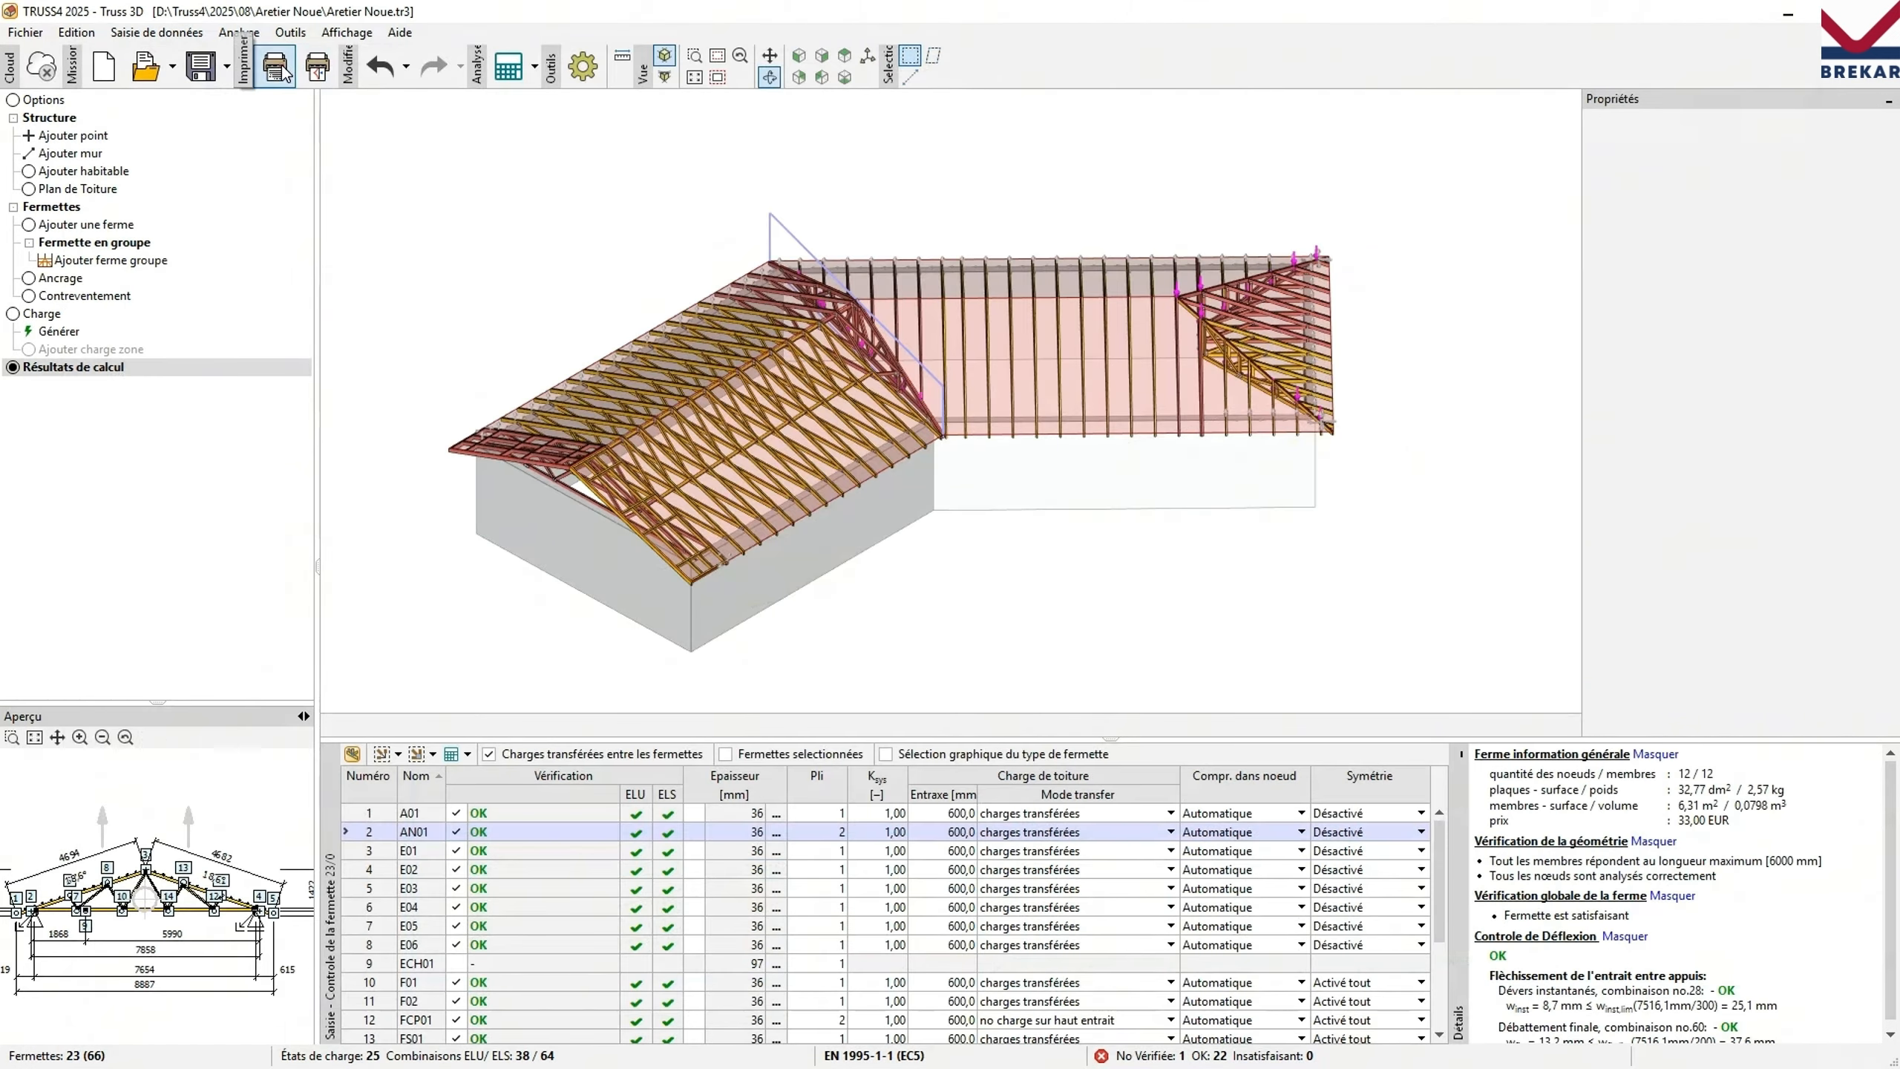
Generate the Analyse structurelle document for the project.
{"action": "left_click", "coordinate": [275, 68]}
{"action": "left_click", "coordinate": [449, 76]}
{"action": "left_click", "coordinate": [494, 113]}
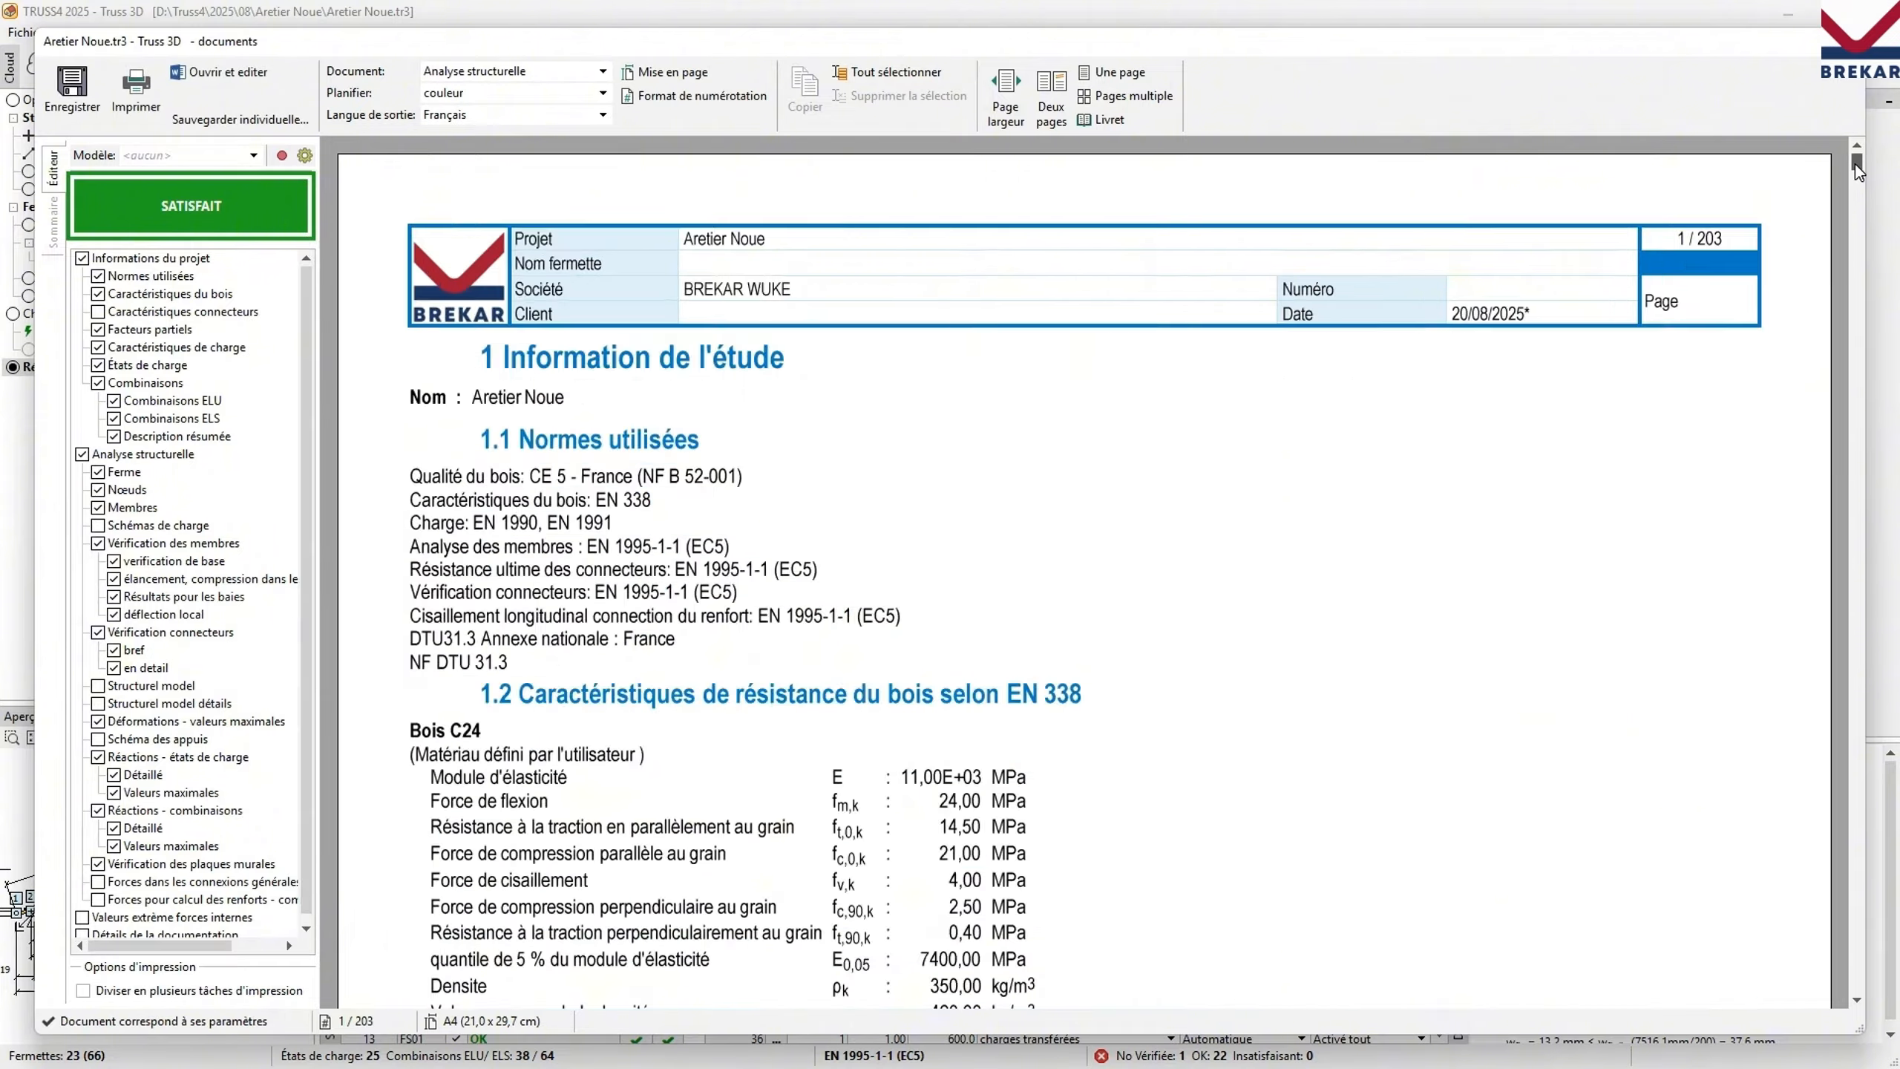
Show the Analyse structurelle document two pages at a time and save it as the PDF "Aretier Noue - Analyse structurelle".
{"action": "mouse_move", "coordinate": [1856, 164]}
{"action": "left_mouse_down"}
{"action": "mouse_move", "coordinate": [1857, 221]}
{"action": "mouse_move", "coordinate": [1856, 159]}
{"action": "left_mouse_up"}
{"action": "left_click", "coordinate": [1051, 97]}
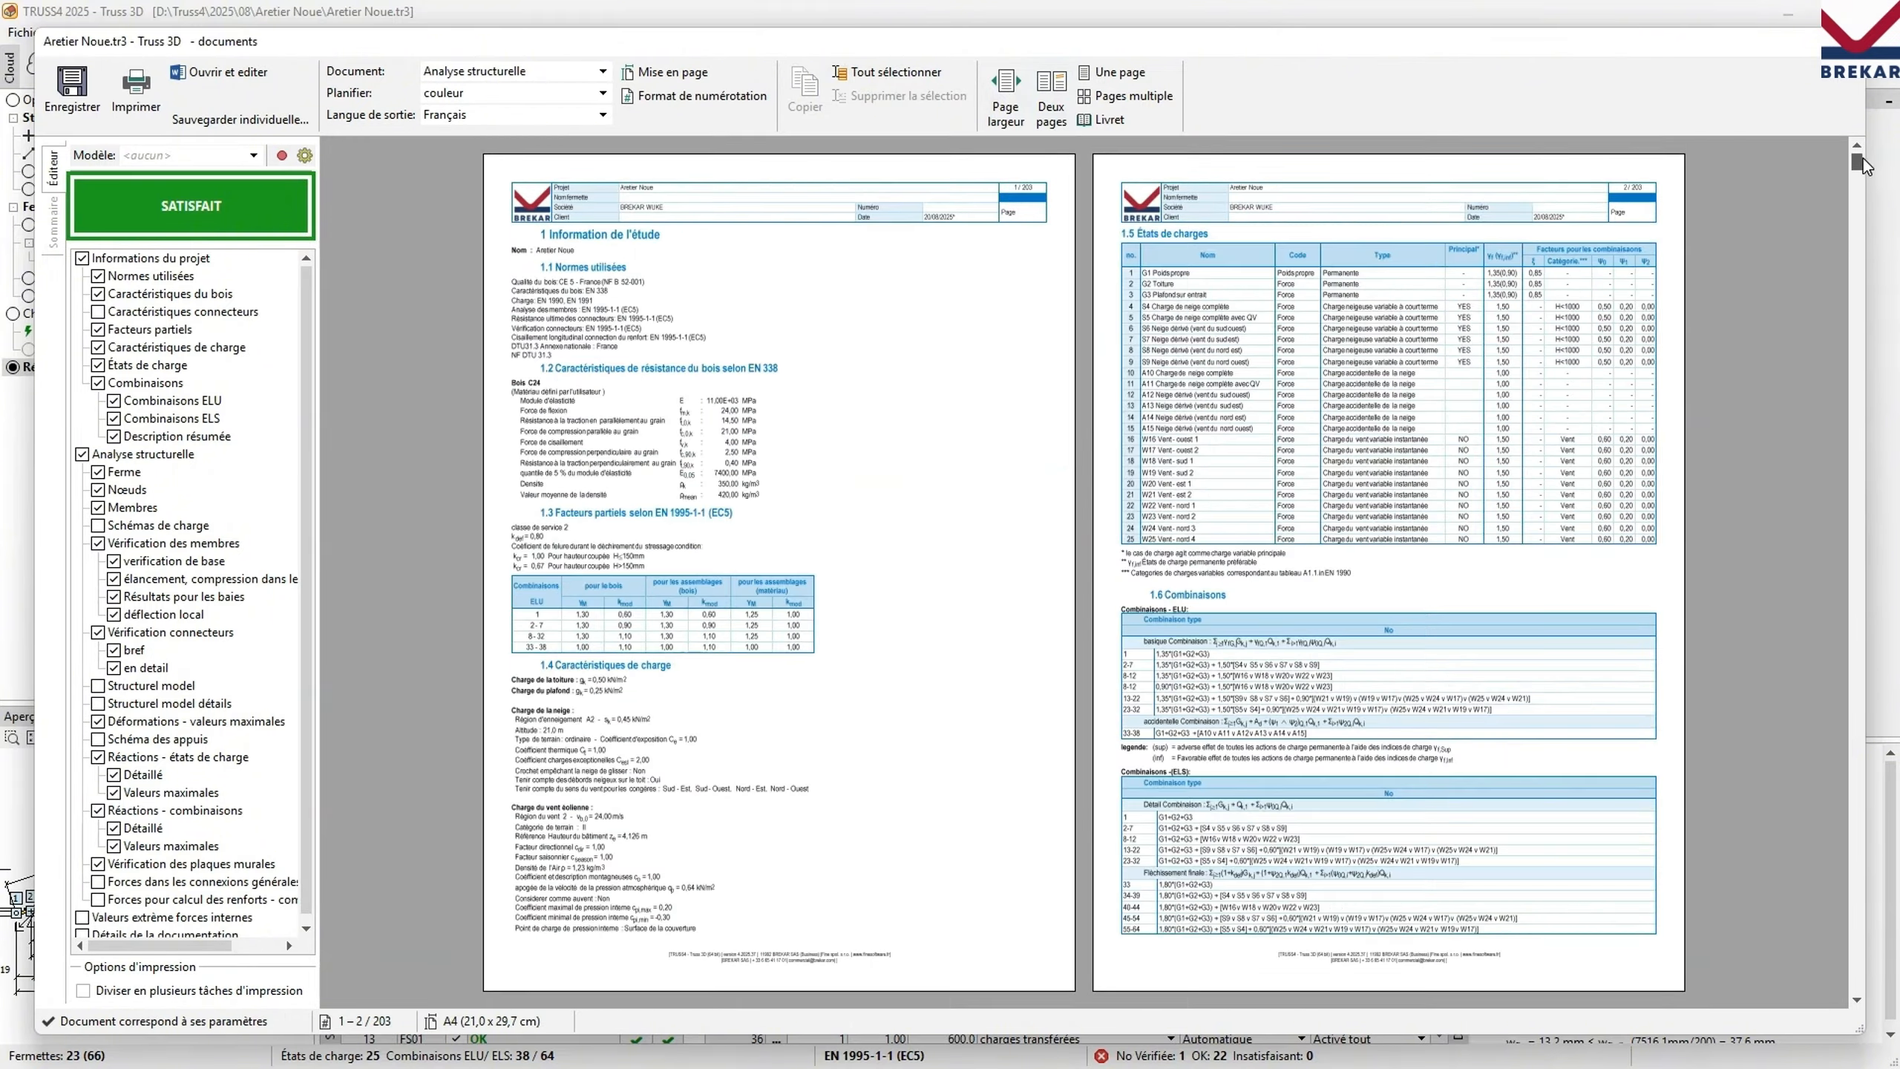
{"action": "left_click", "coordinate": [200, 73]}
{"action": "left_click", "coordinate": [1169, 850]}
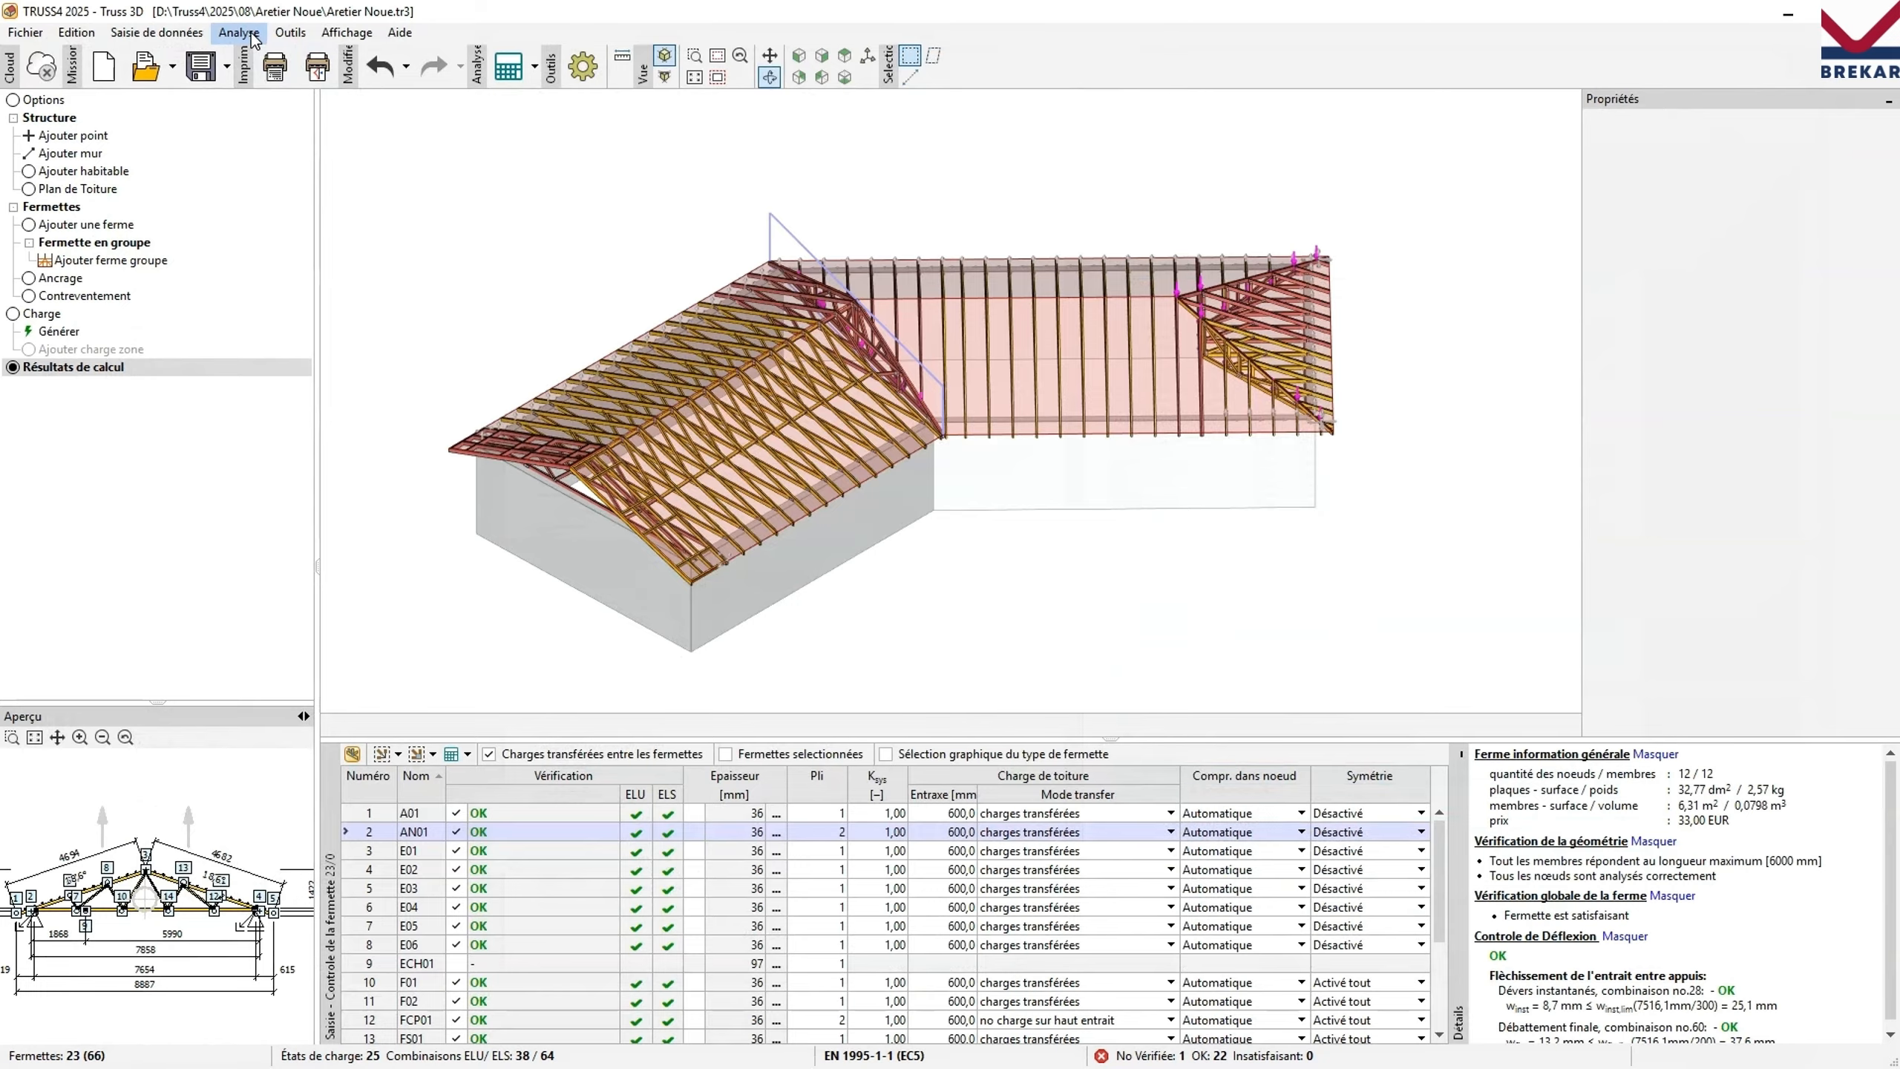
Review the timber, connector and connector placement costs in the price calculation and save it as "Aretier Noue_Calcul du prix".
{"action": "left_click", "coordinate": [254, 41]}
{"action": "left_click", "coordinate": [258, 135]}
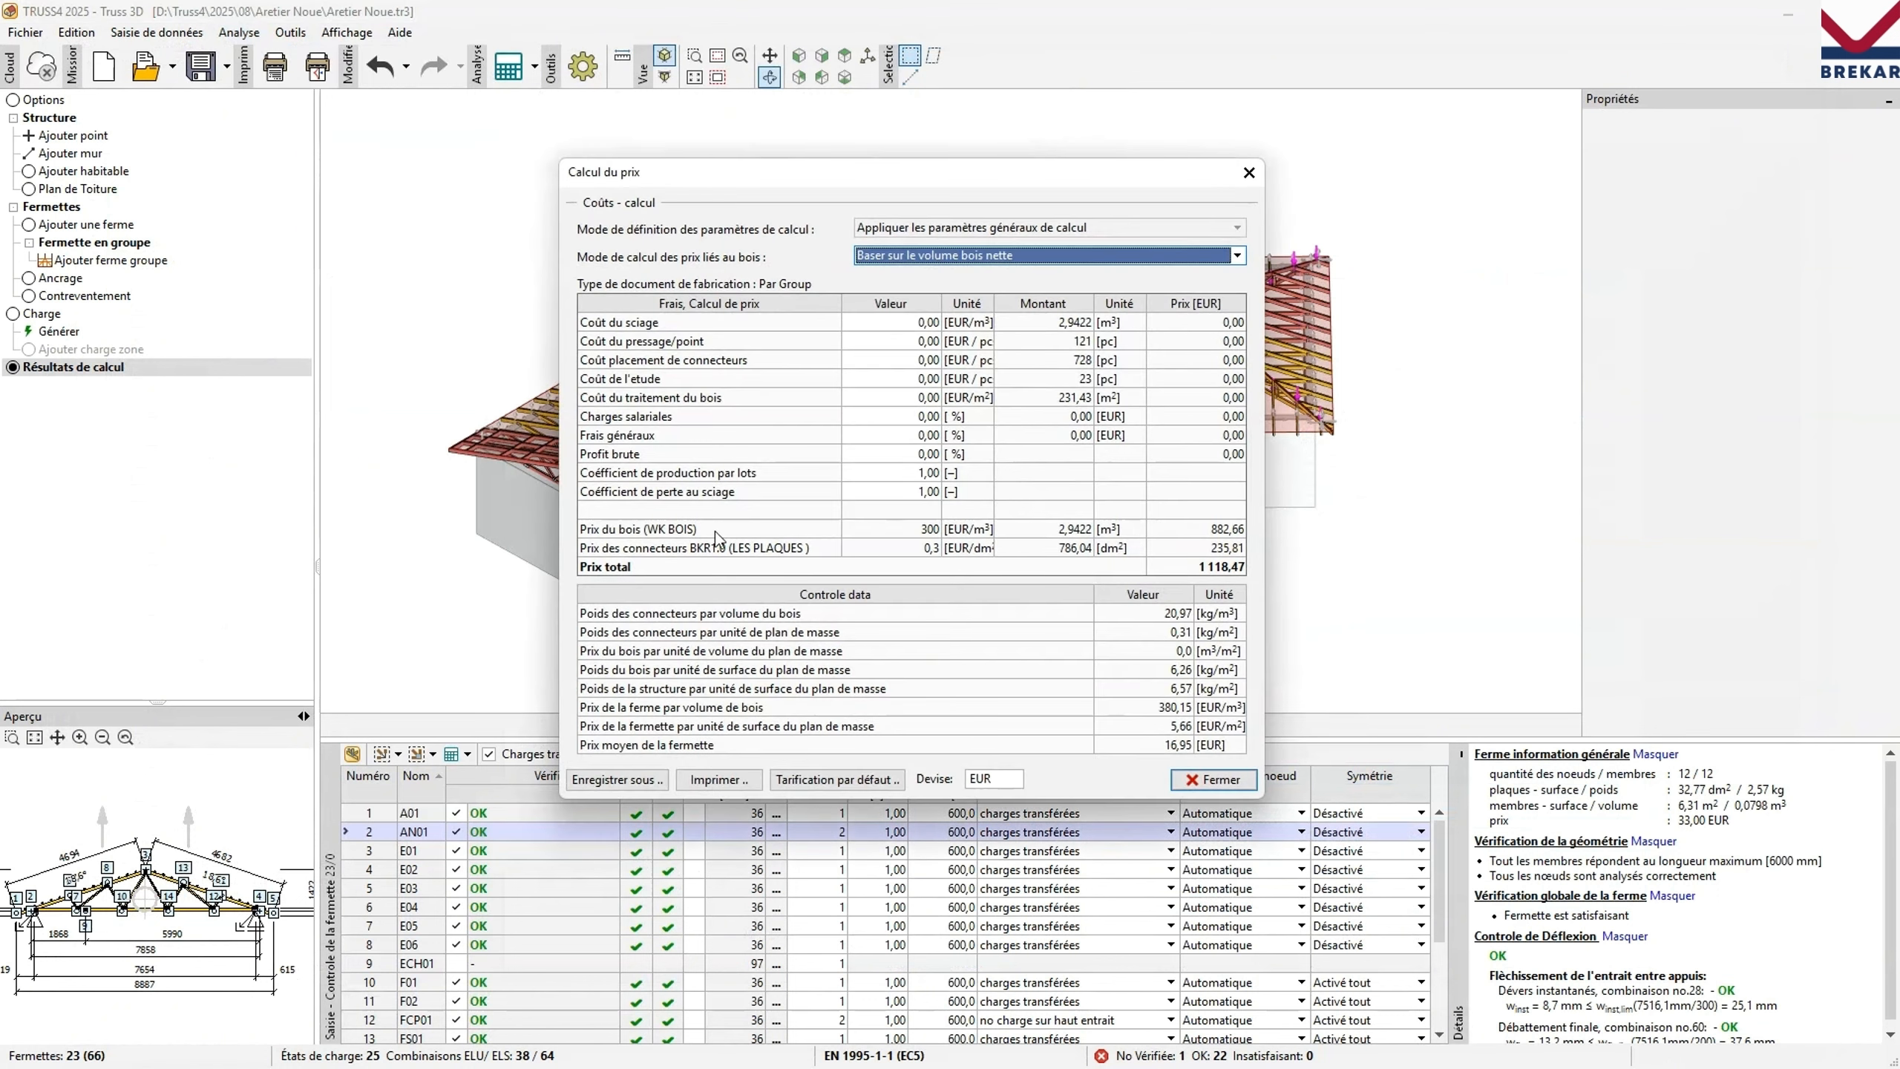
{"action": "left_click", "coordinate": [1060, 535]}
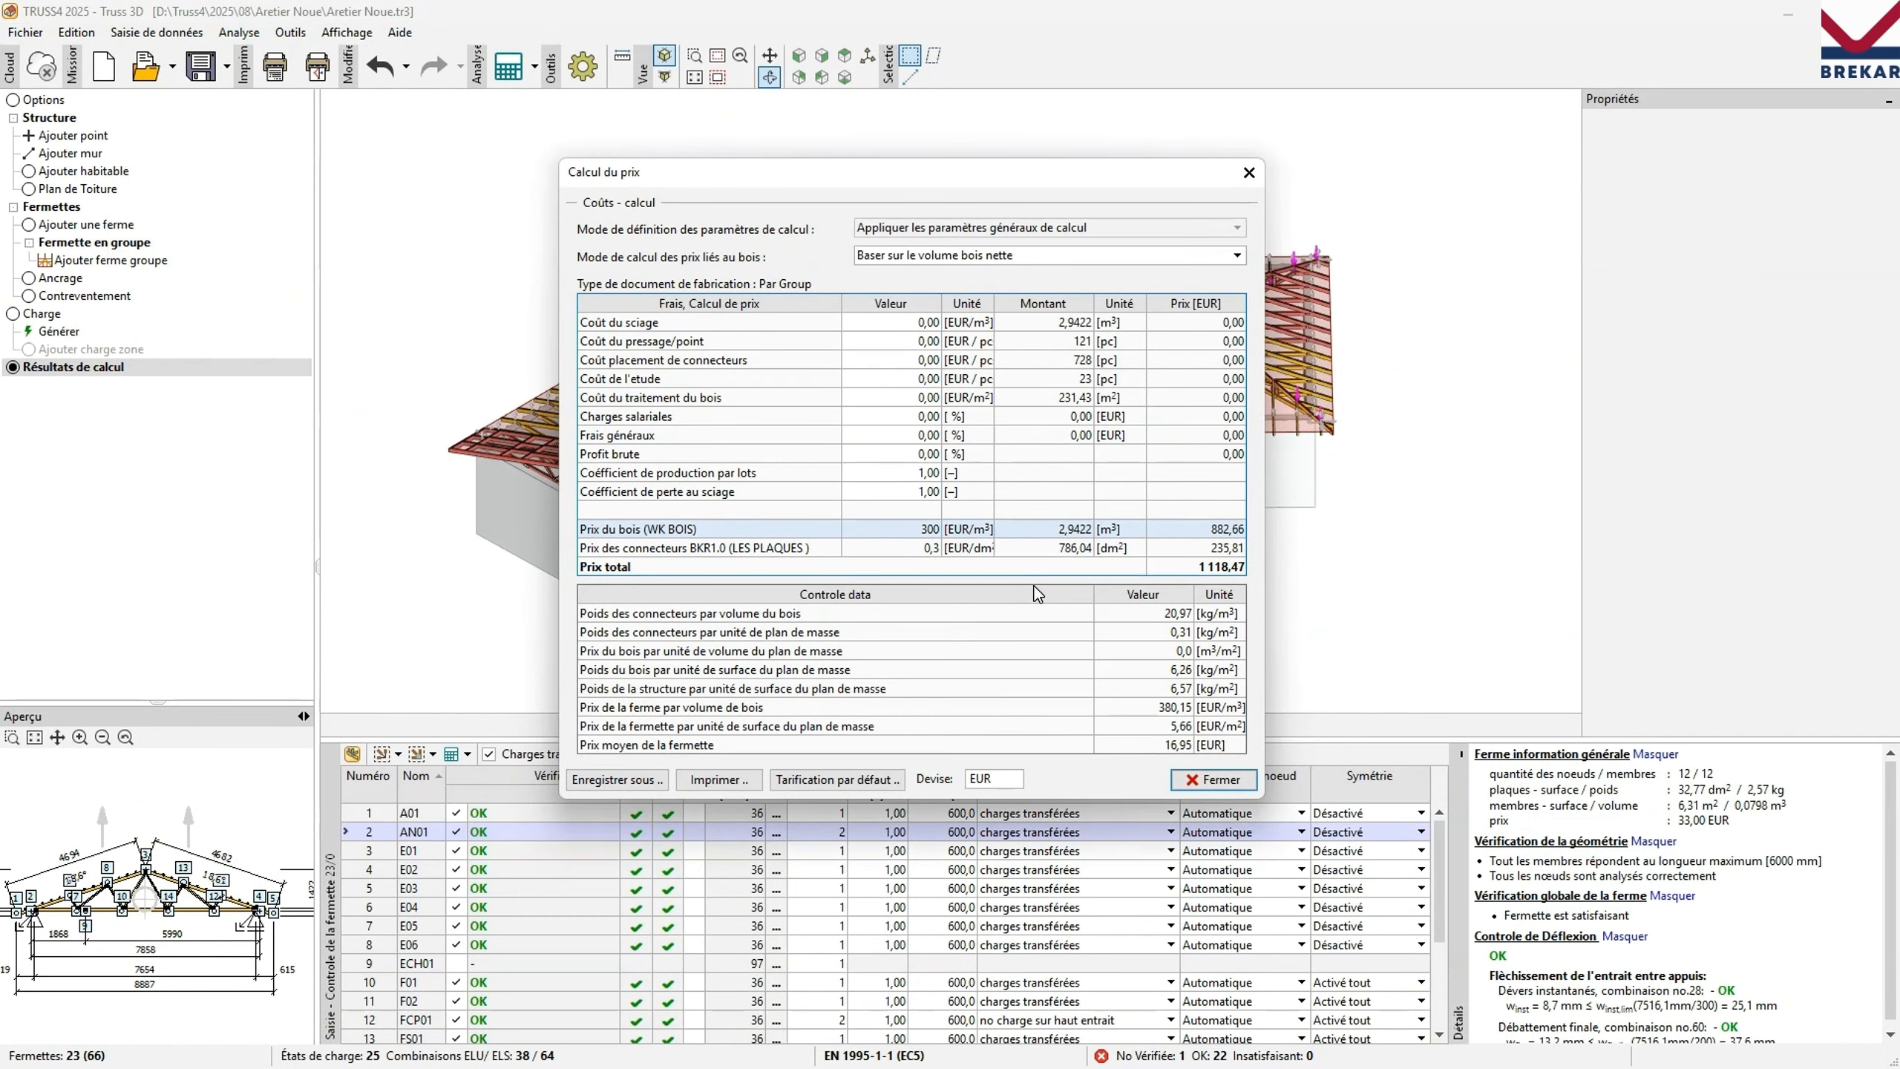
{"action": "left_click", "coordinate": [882, 552]}
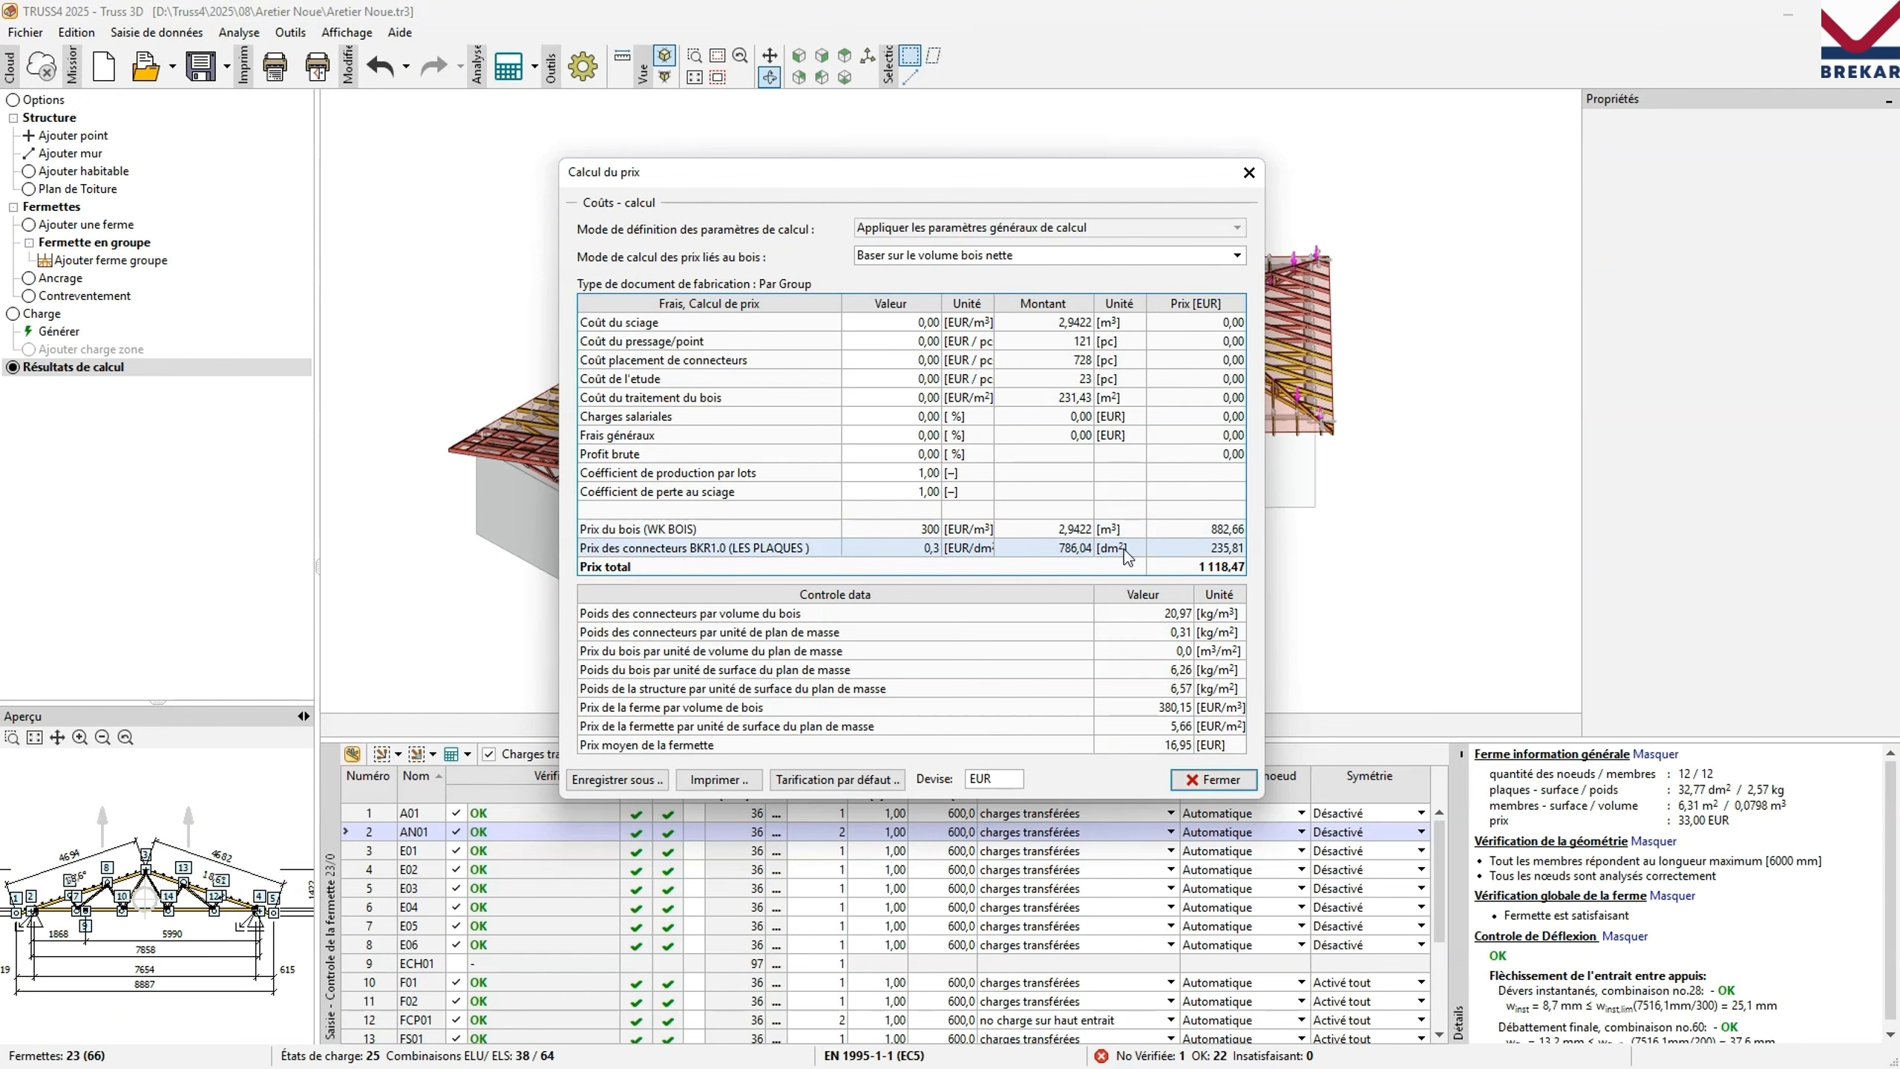
{"action": "left_click", "coordinate": [706, 361]}
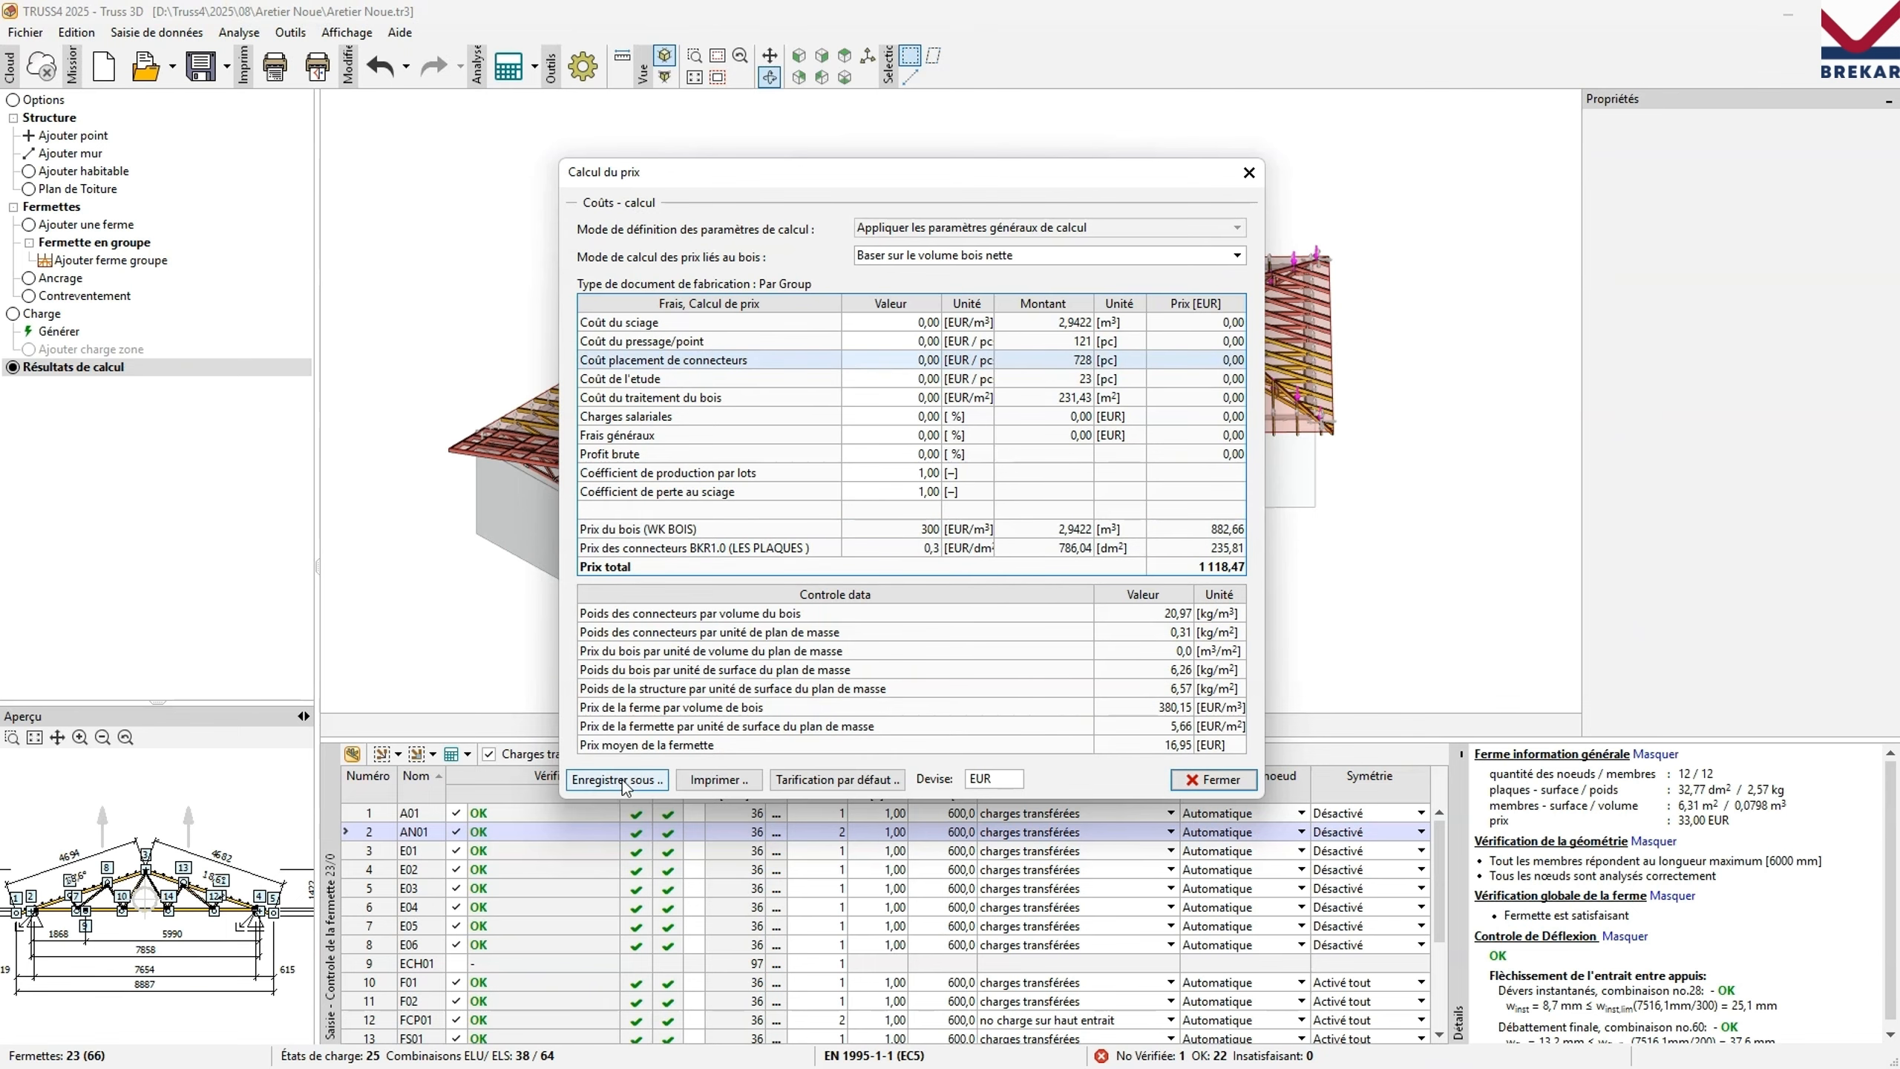
{"action": "left_click", "coordinate": [625, 782]}
{"action": "key", "text": "Escape"}
{"action": "left_click", "coordinate": [1249, 173]}
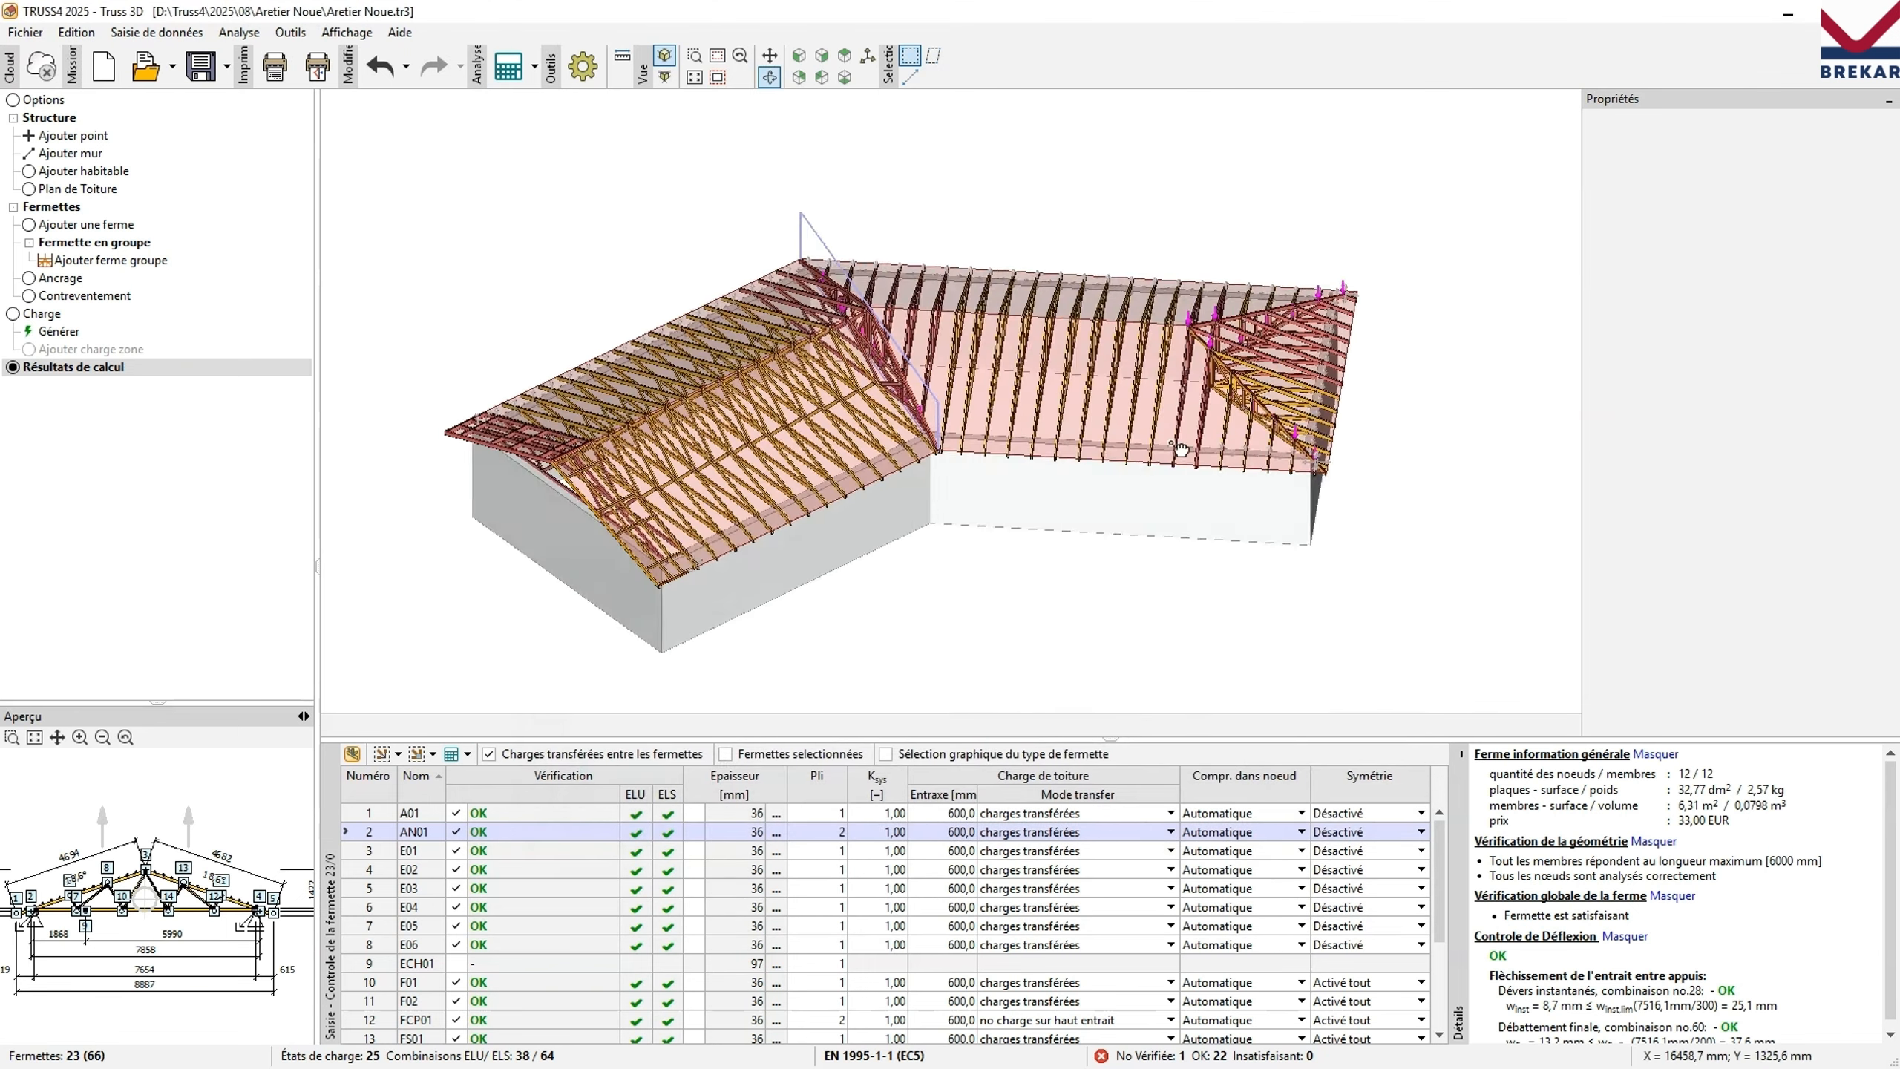
Examine the saw settings and the primary saw's available file formats in the application options.
{"action": "left_click", "coordinate": [241, 33]}
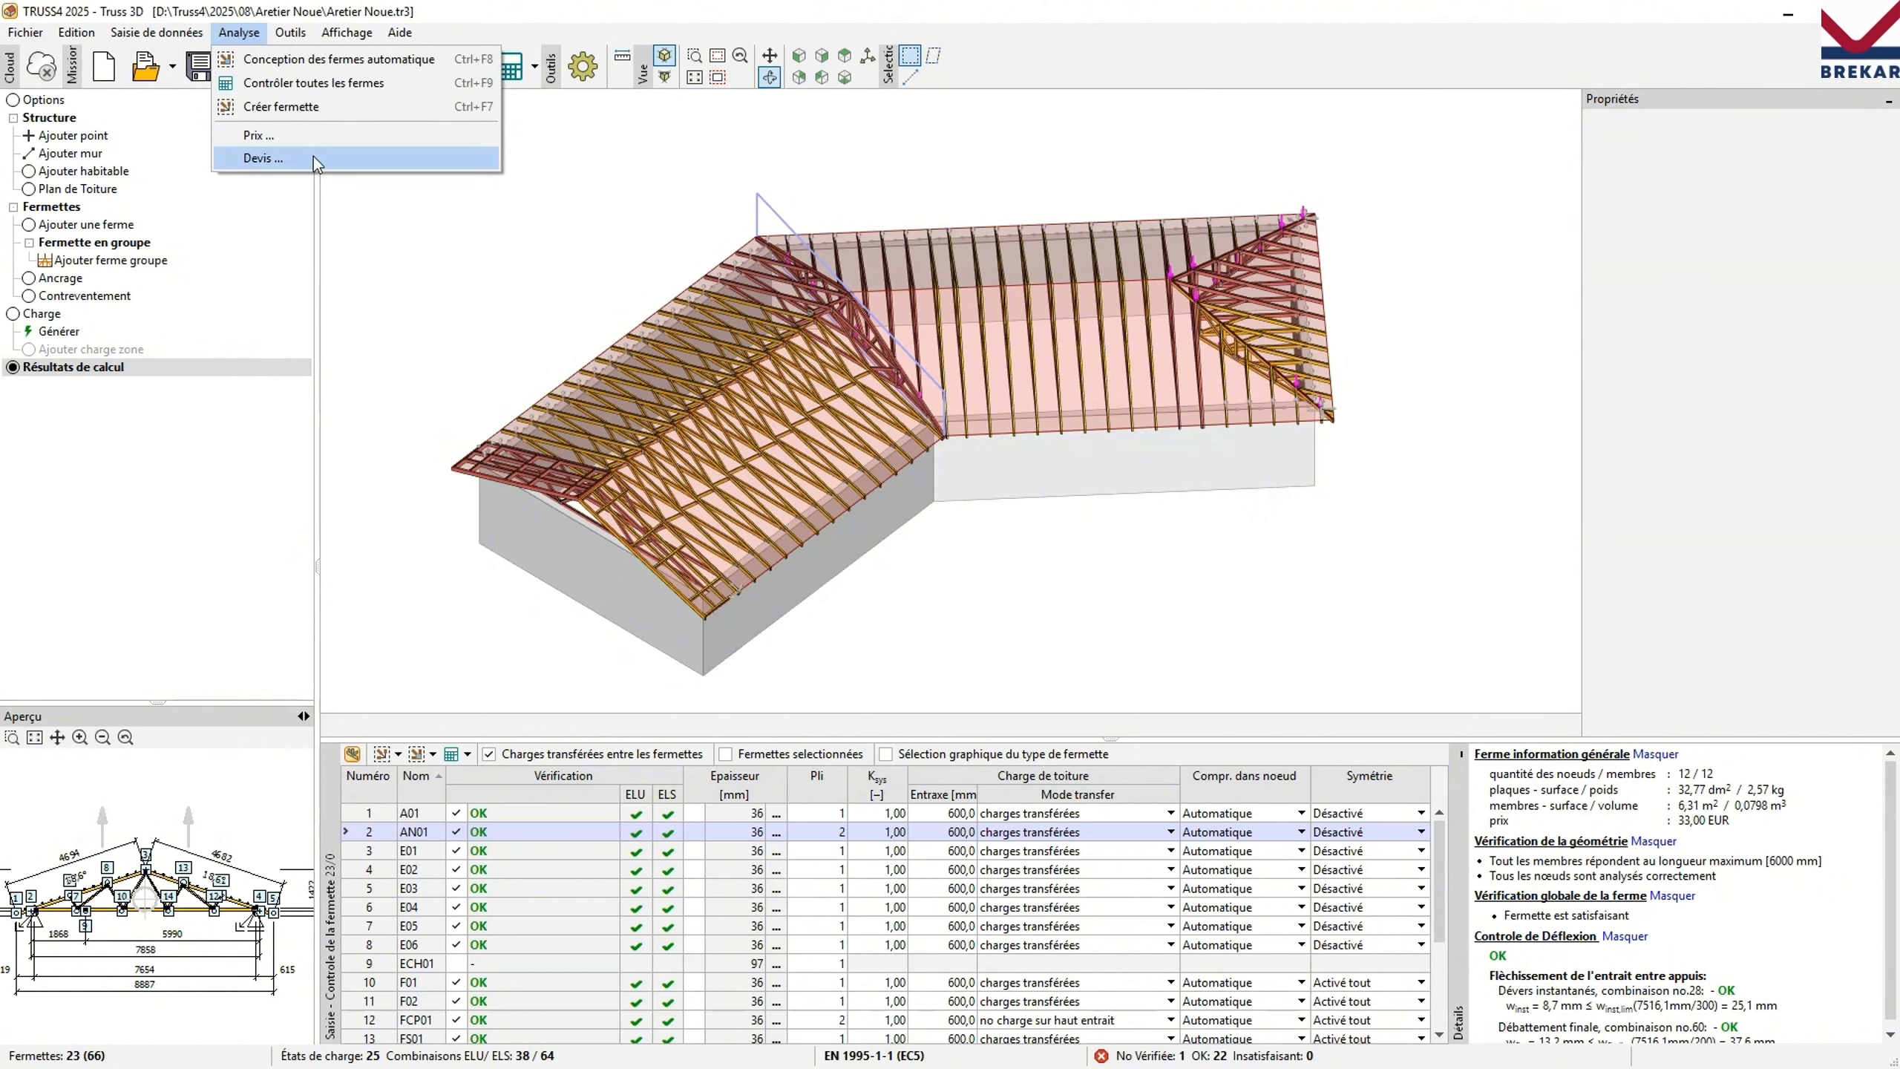
{"action": "mouse_move", "coordinate": [293, 38]}
{"action": "left_click", "coordinate": [345, 235]}
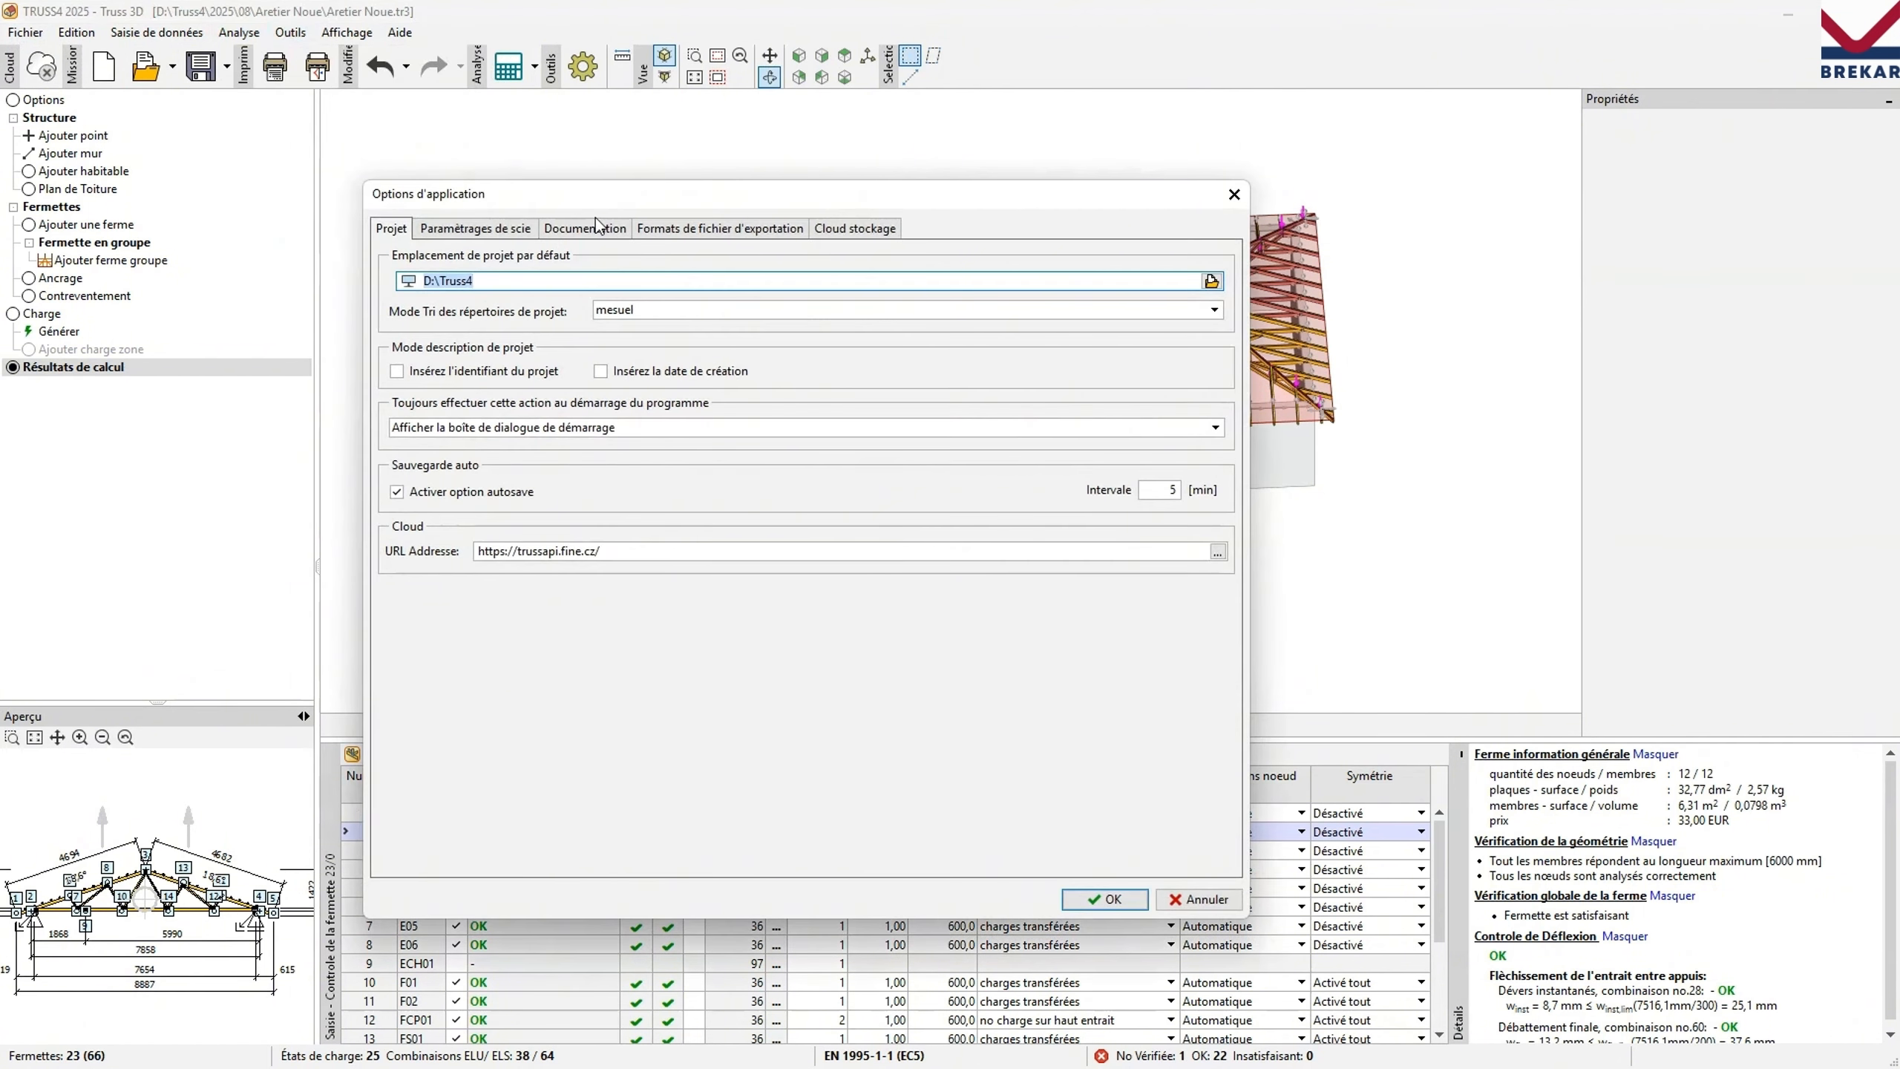
{"action": "left_click", "coordinate": [488, 243]}
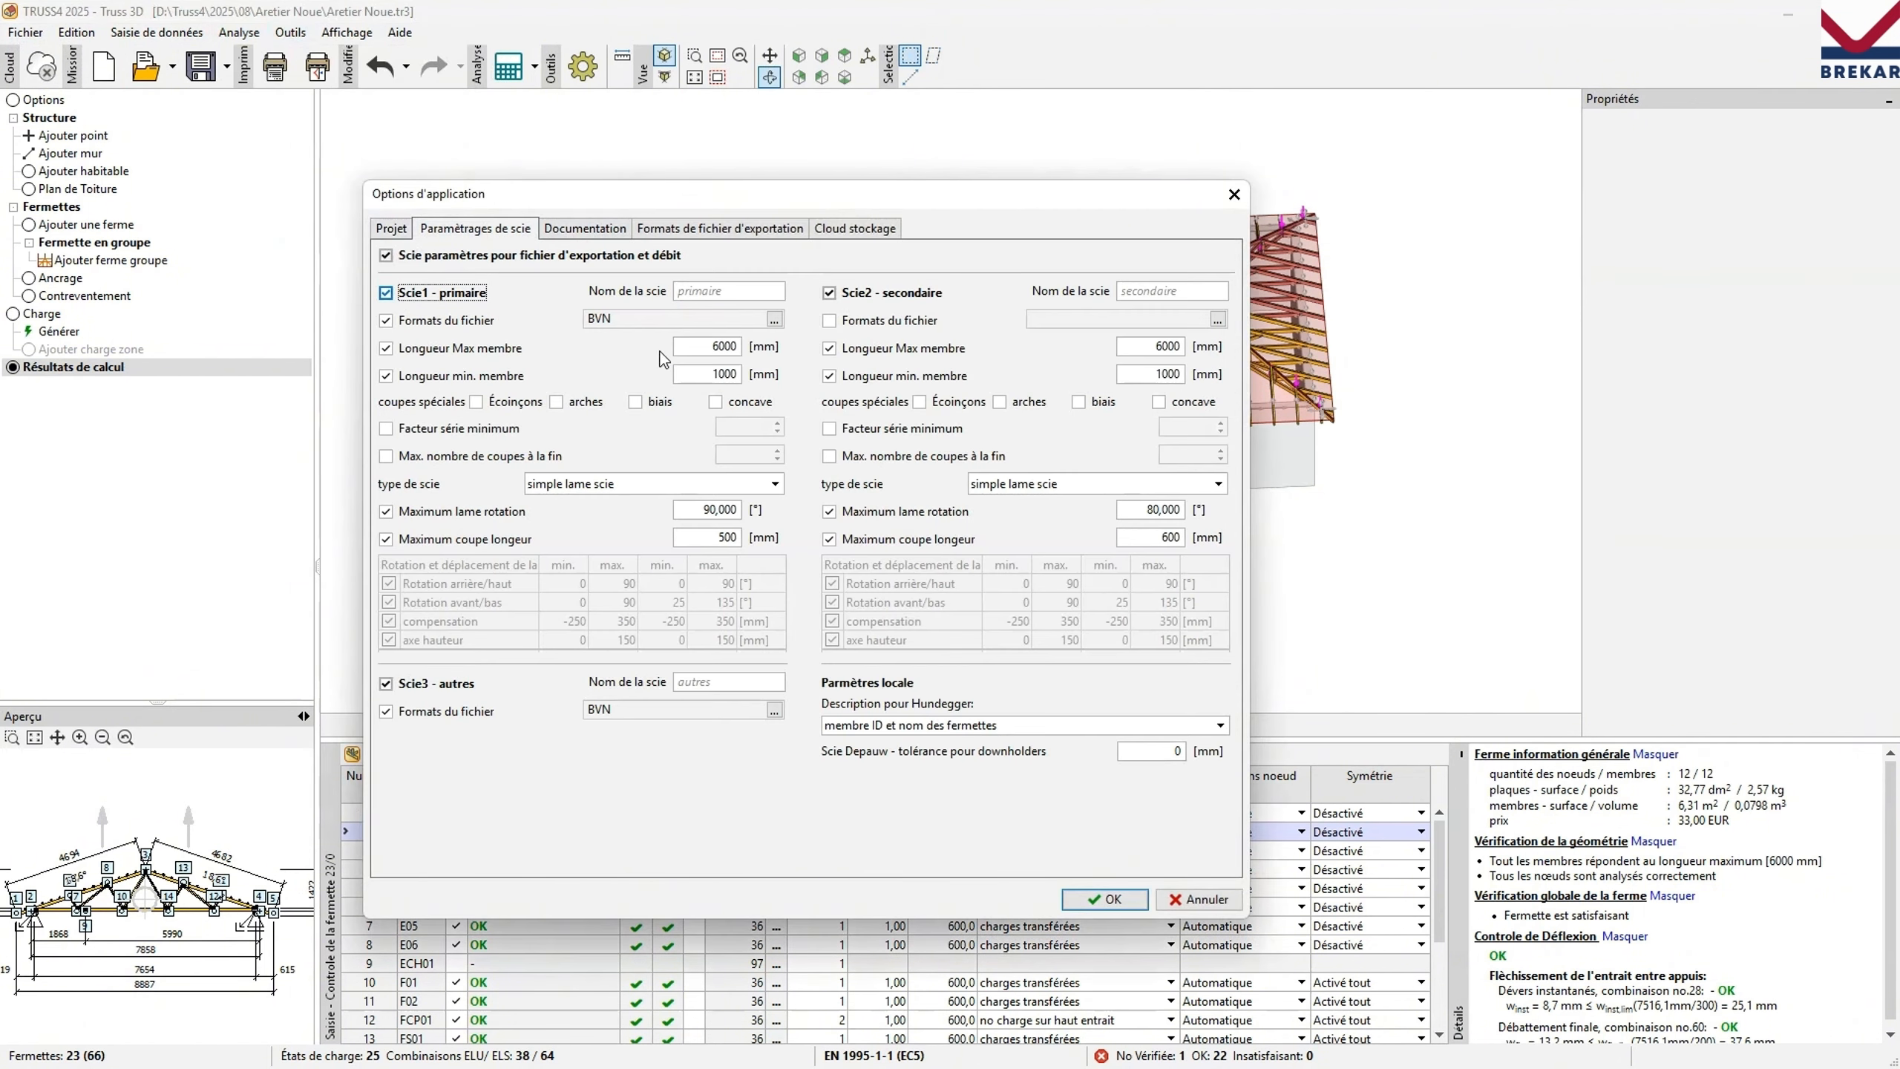
{"action": "left_click", "coordinate": [775, 321]}
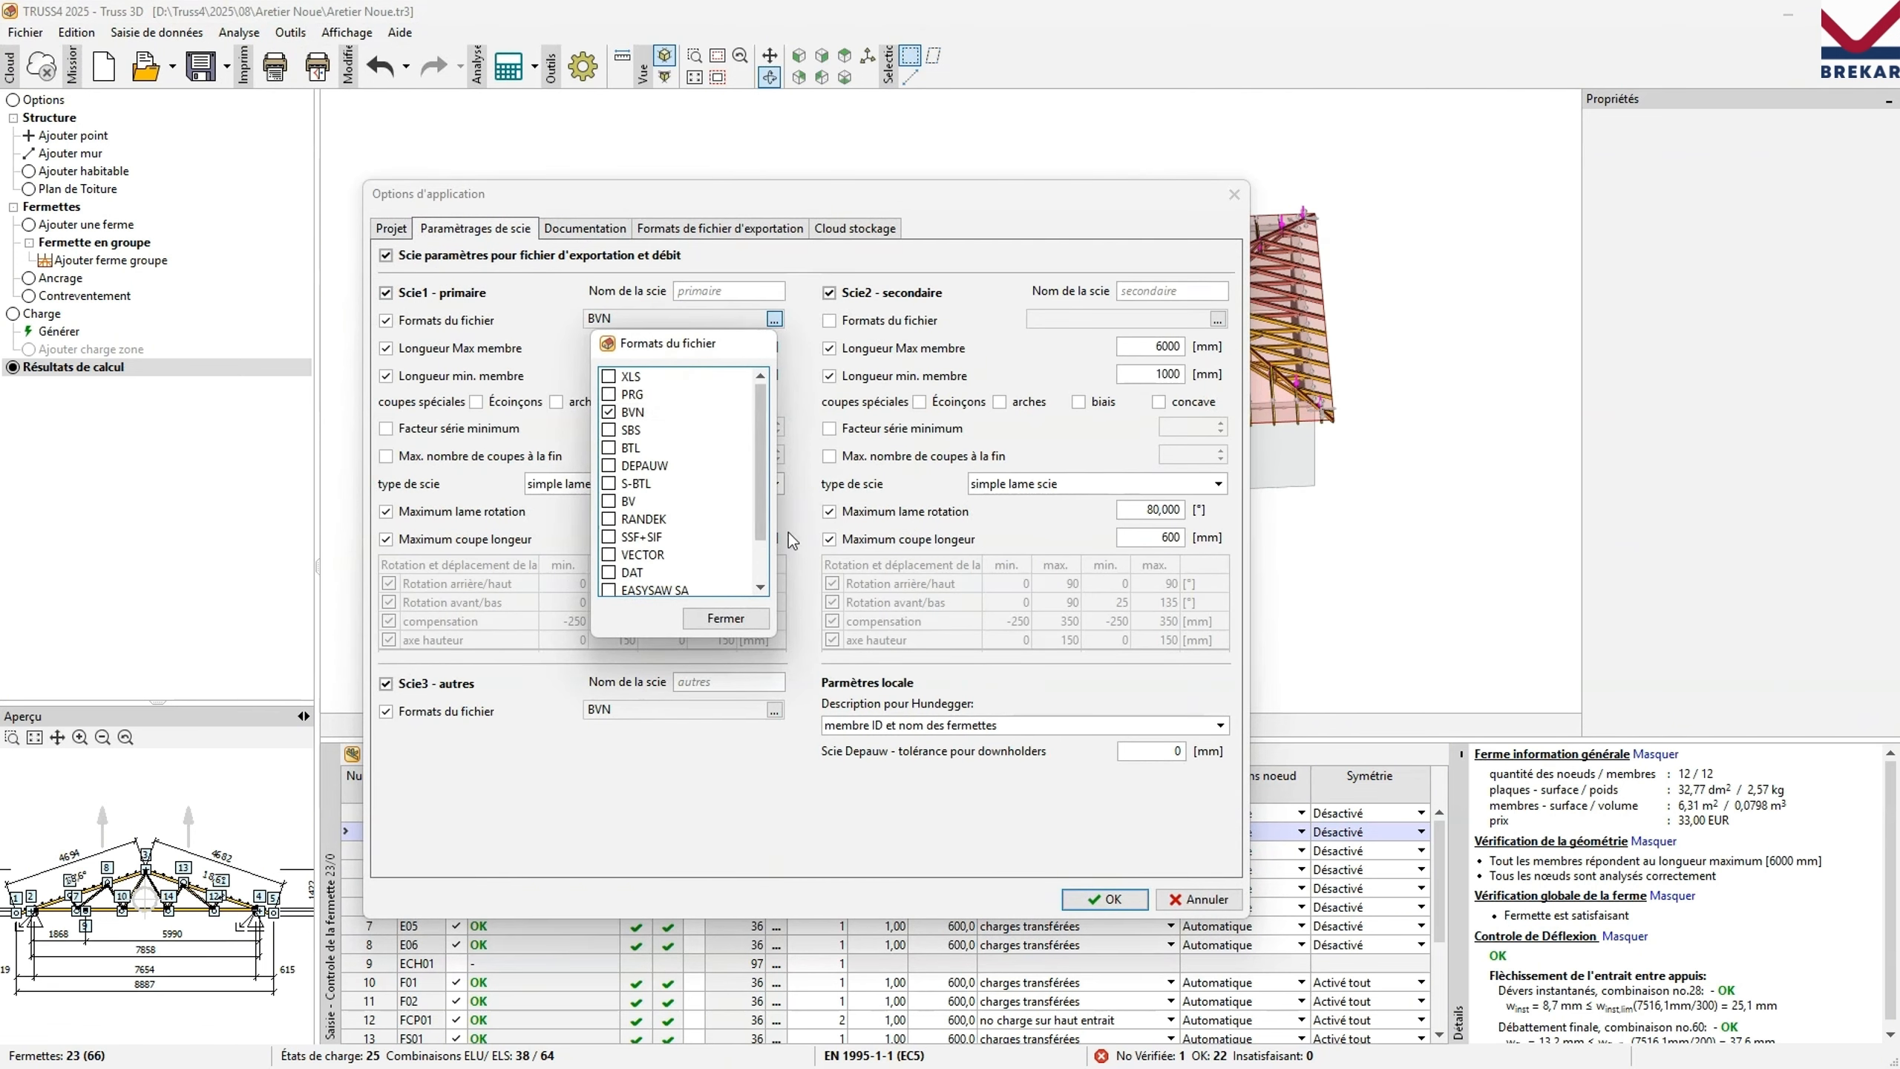
{"action": "left_click", "coordinate": [726, 618]}
{"action": "left_click", "coordinate": [1200, 899]}
Export the saw control files and open the project's SawExport folder in File Explorer.
{"action": "left_click", "coordinate": [18, 36]}
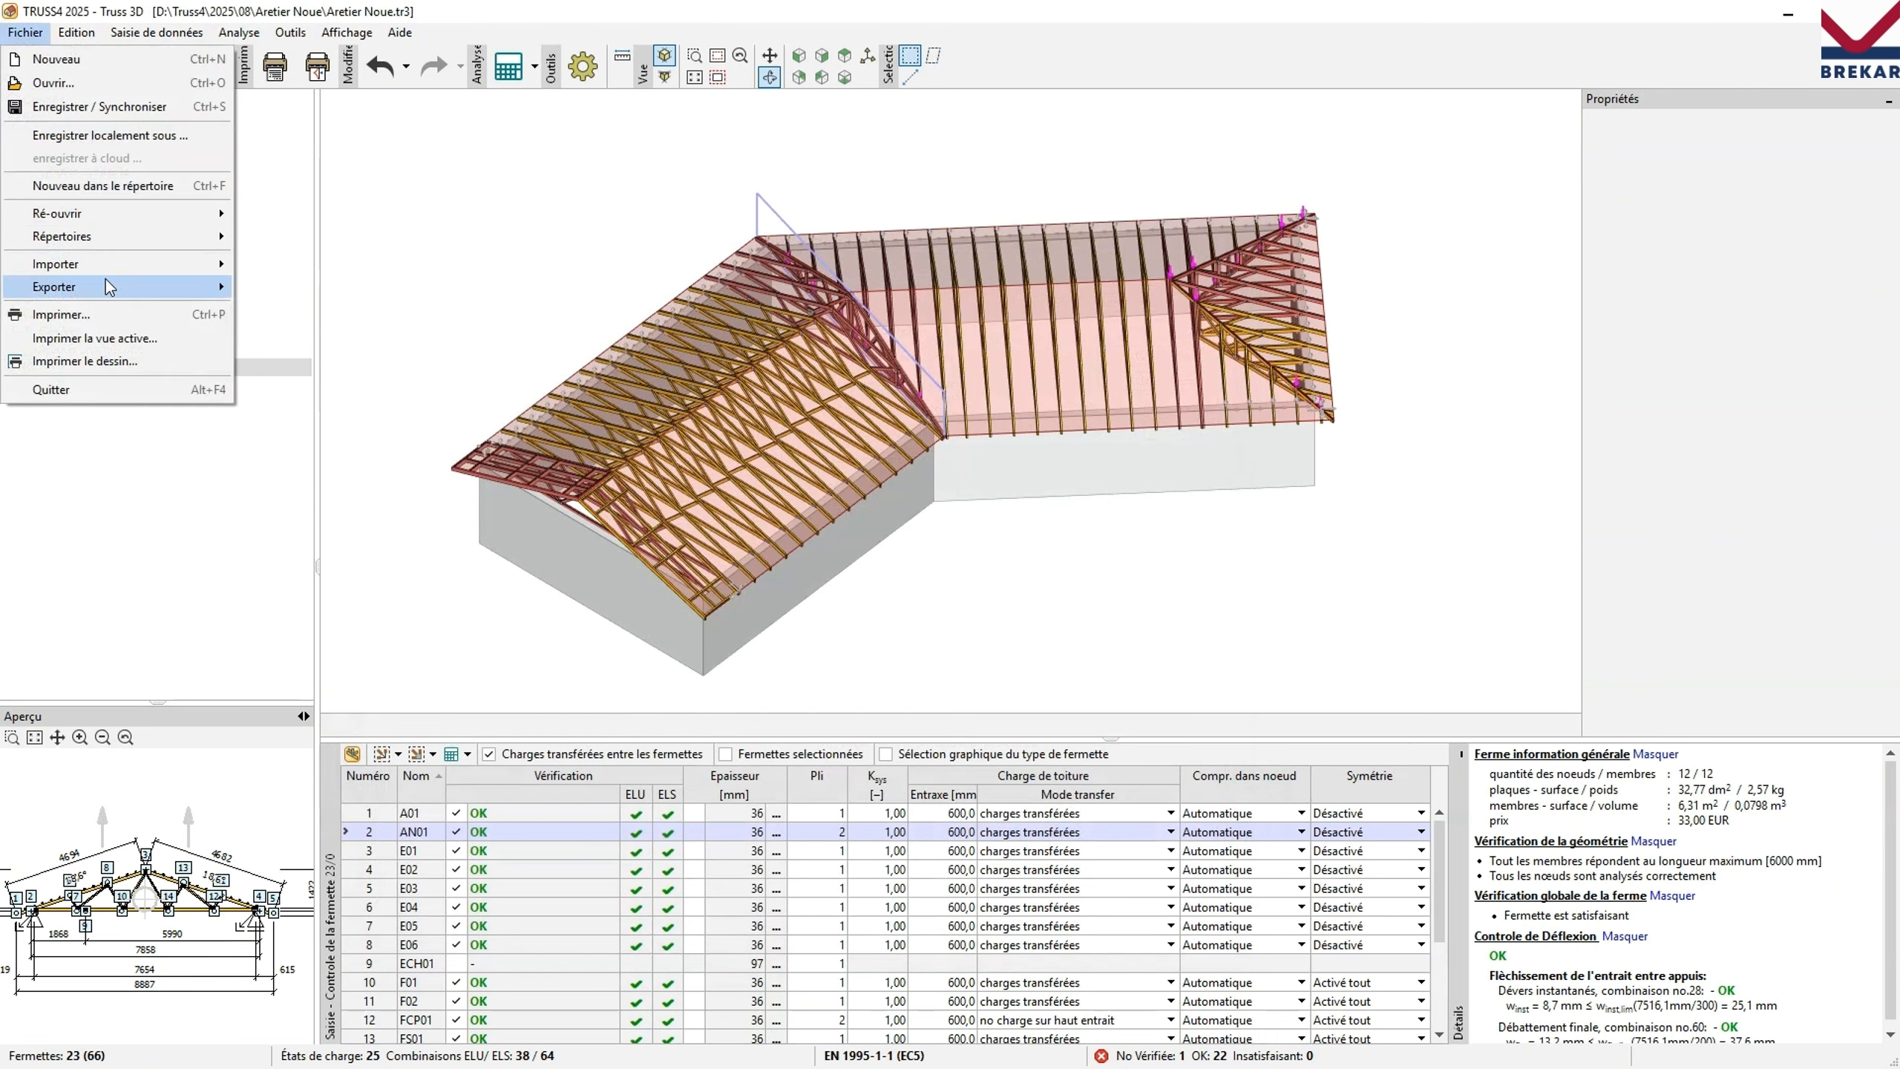
{"action": "mouse_move", "coordinate": [106, 286]}
{"action": "mouse_move", "coordinate": [315, 290]}
{"action": "left_click", "coordinate": [546, 289]}
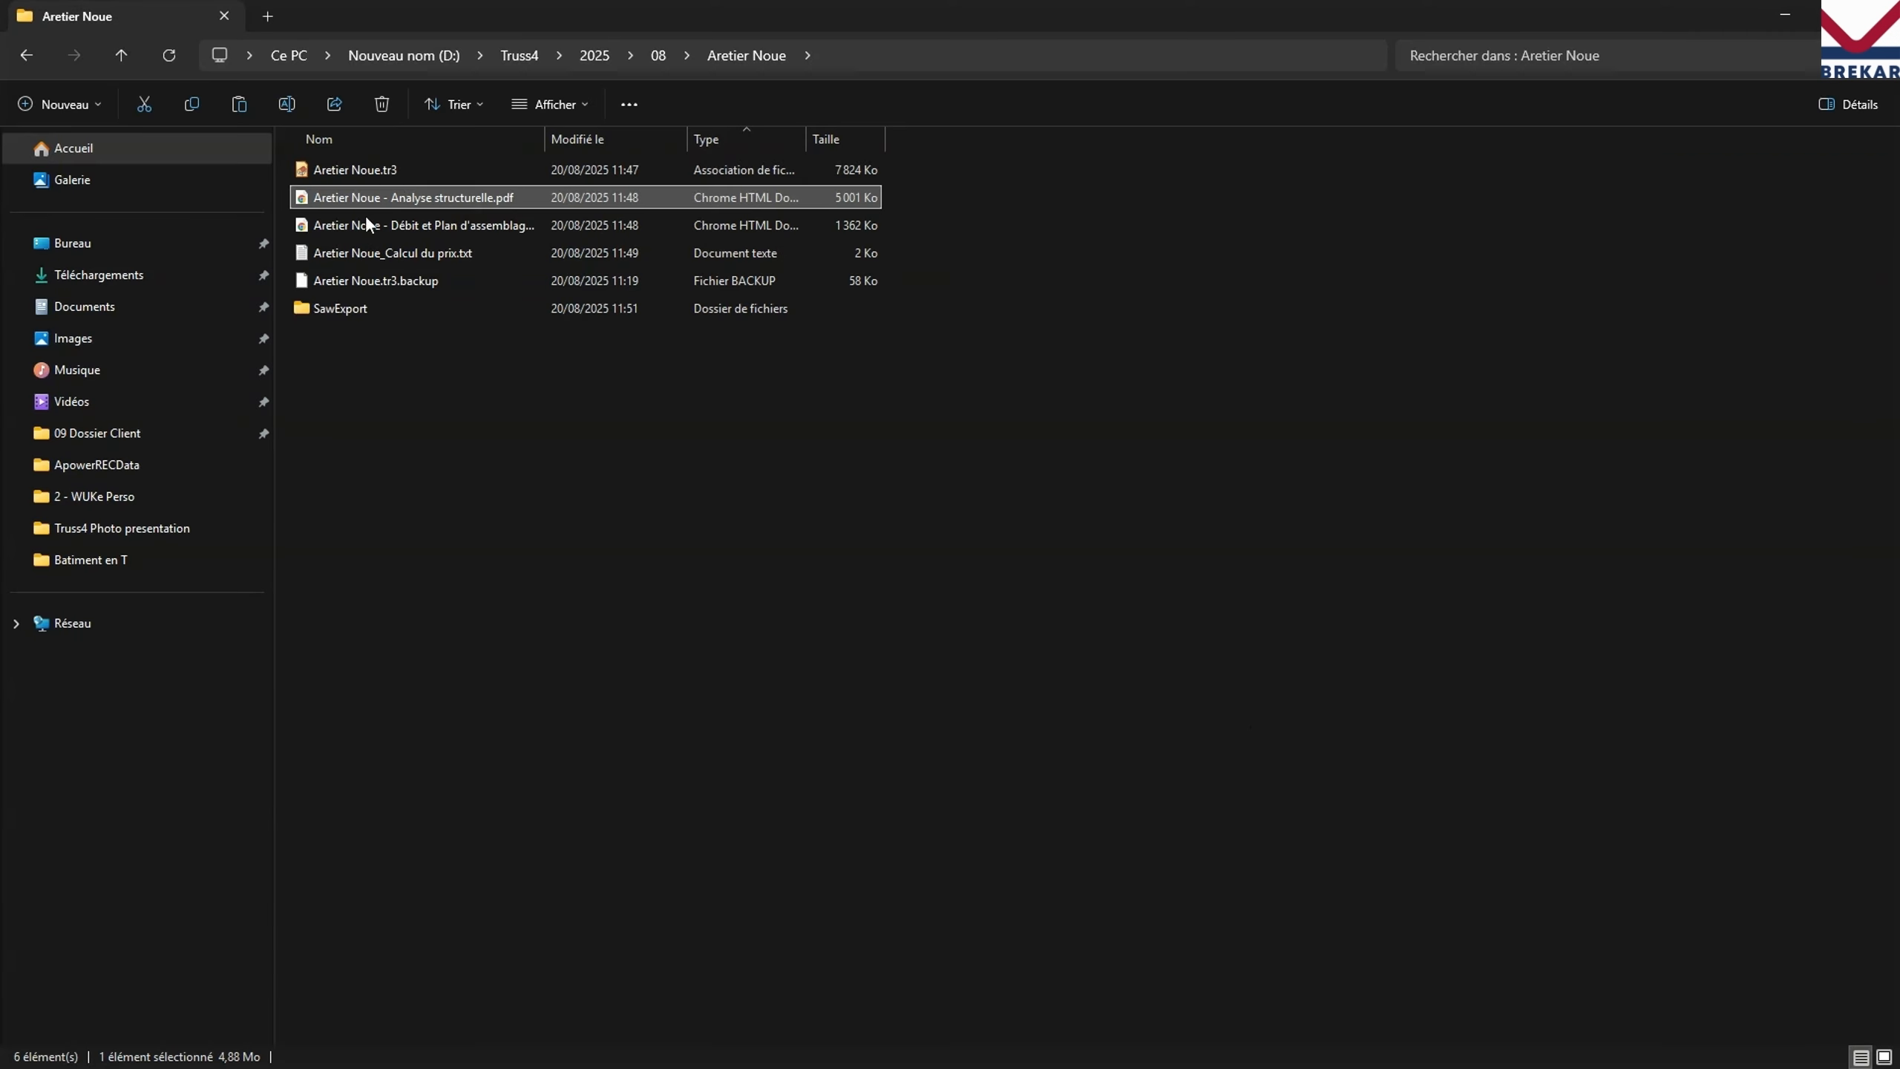
{"action": "double_click", "coordinate": [381, 306]}
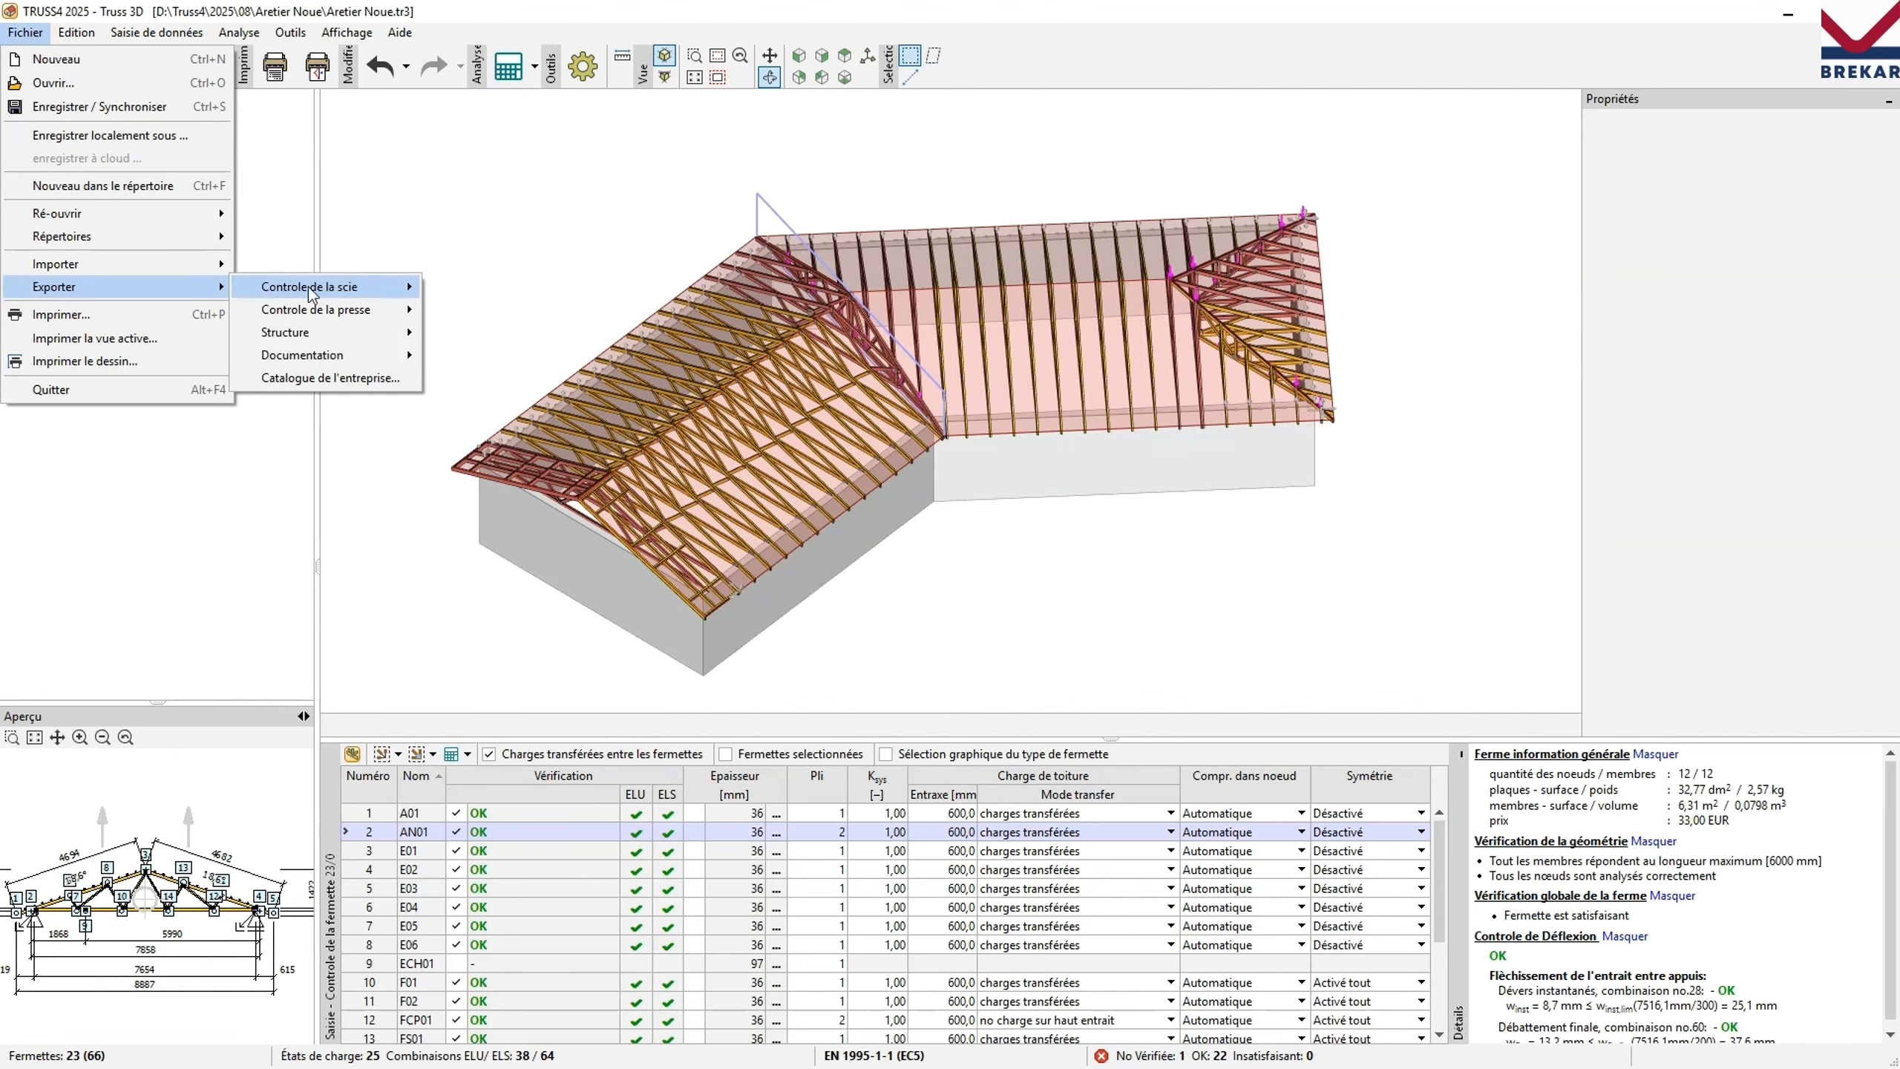
Examine the available formats for exporting the structure to CAD.
{"action": "mouse_move", "coordinate": [341, 338]}
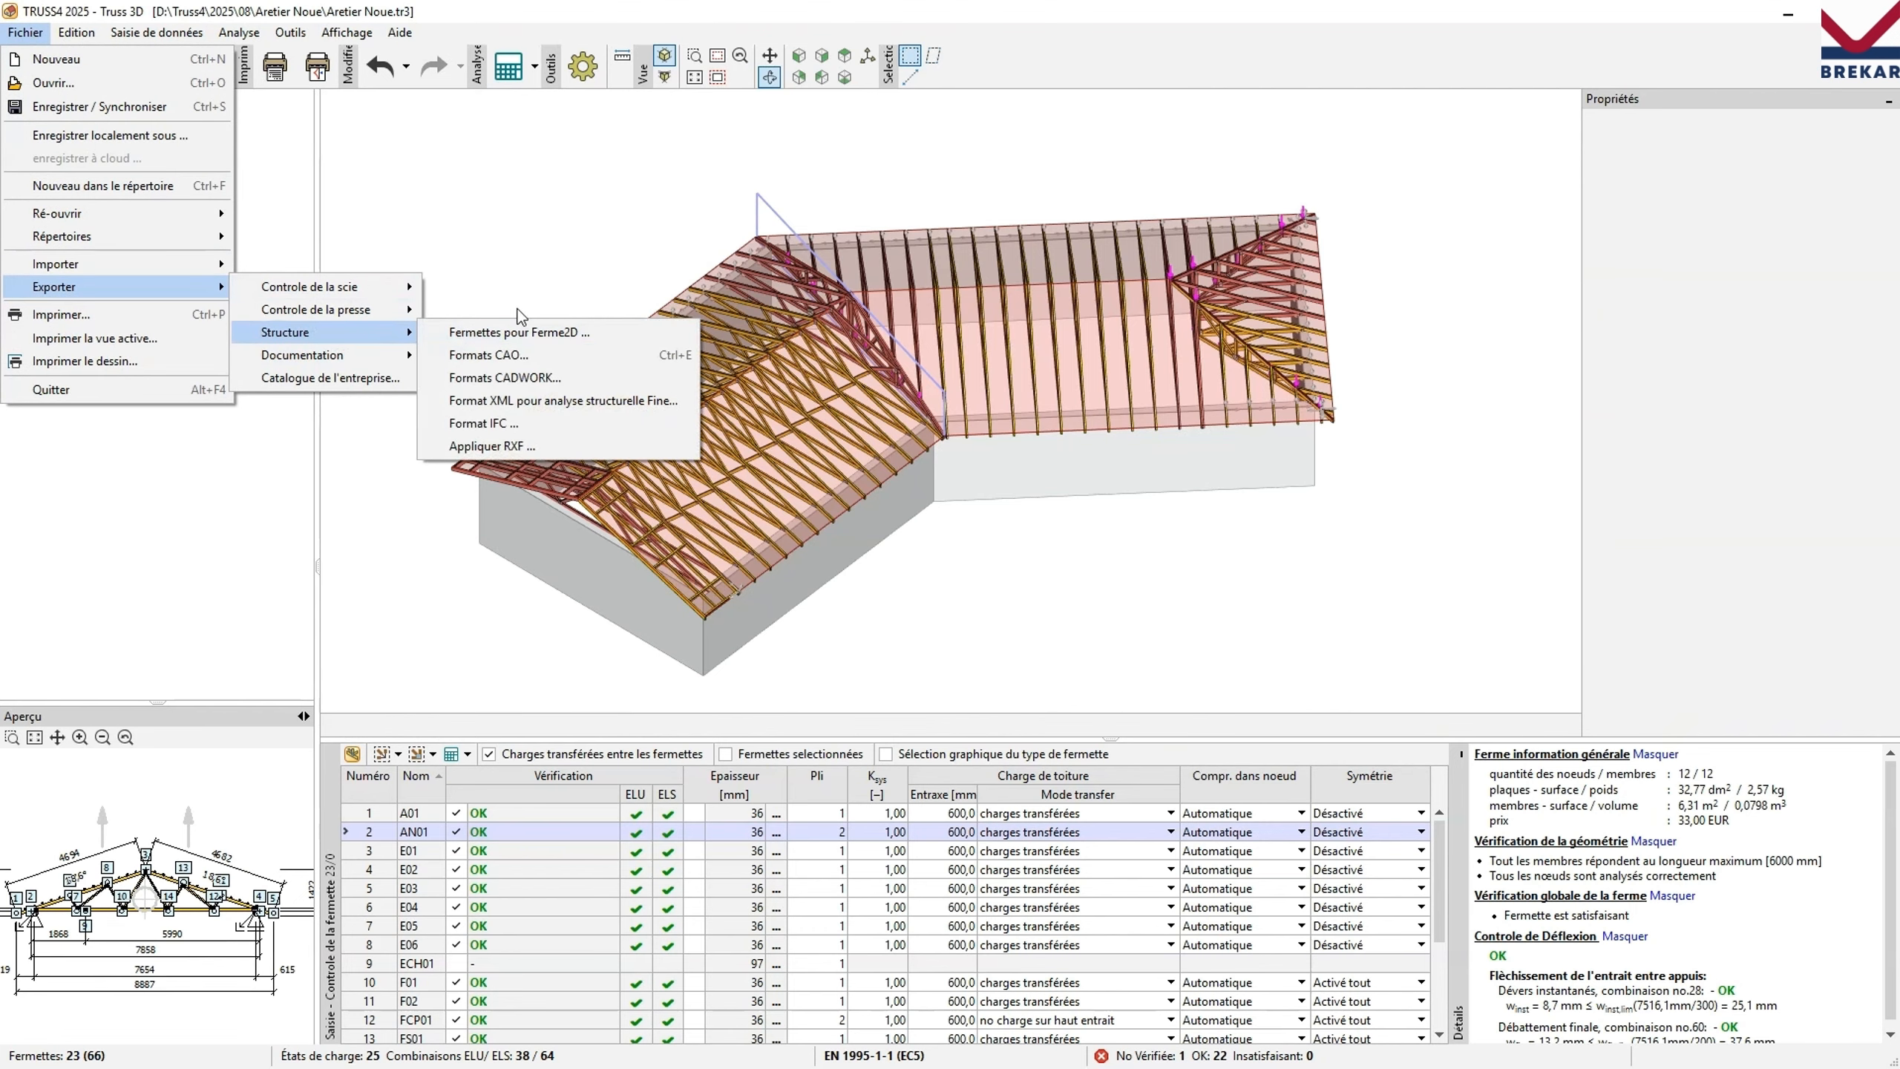
{"action": "left_click", "coordinate": [488, 354]}
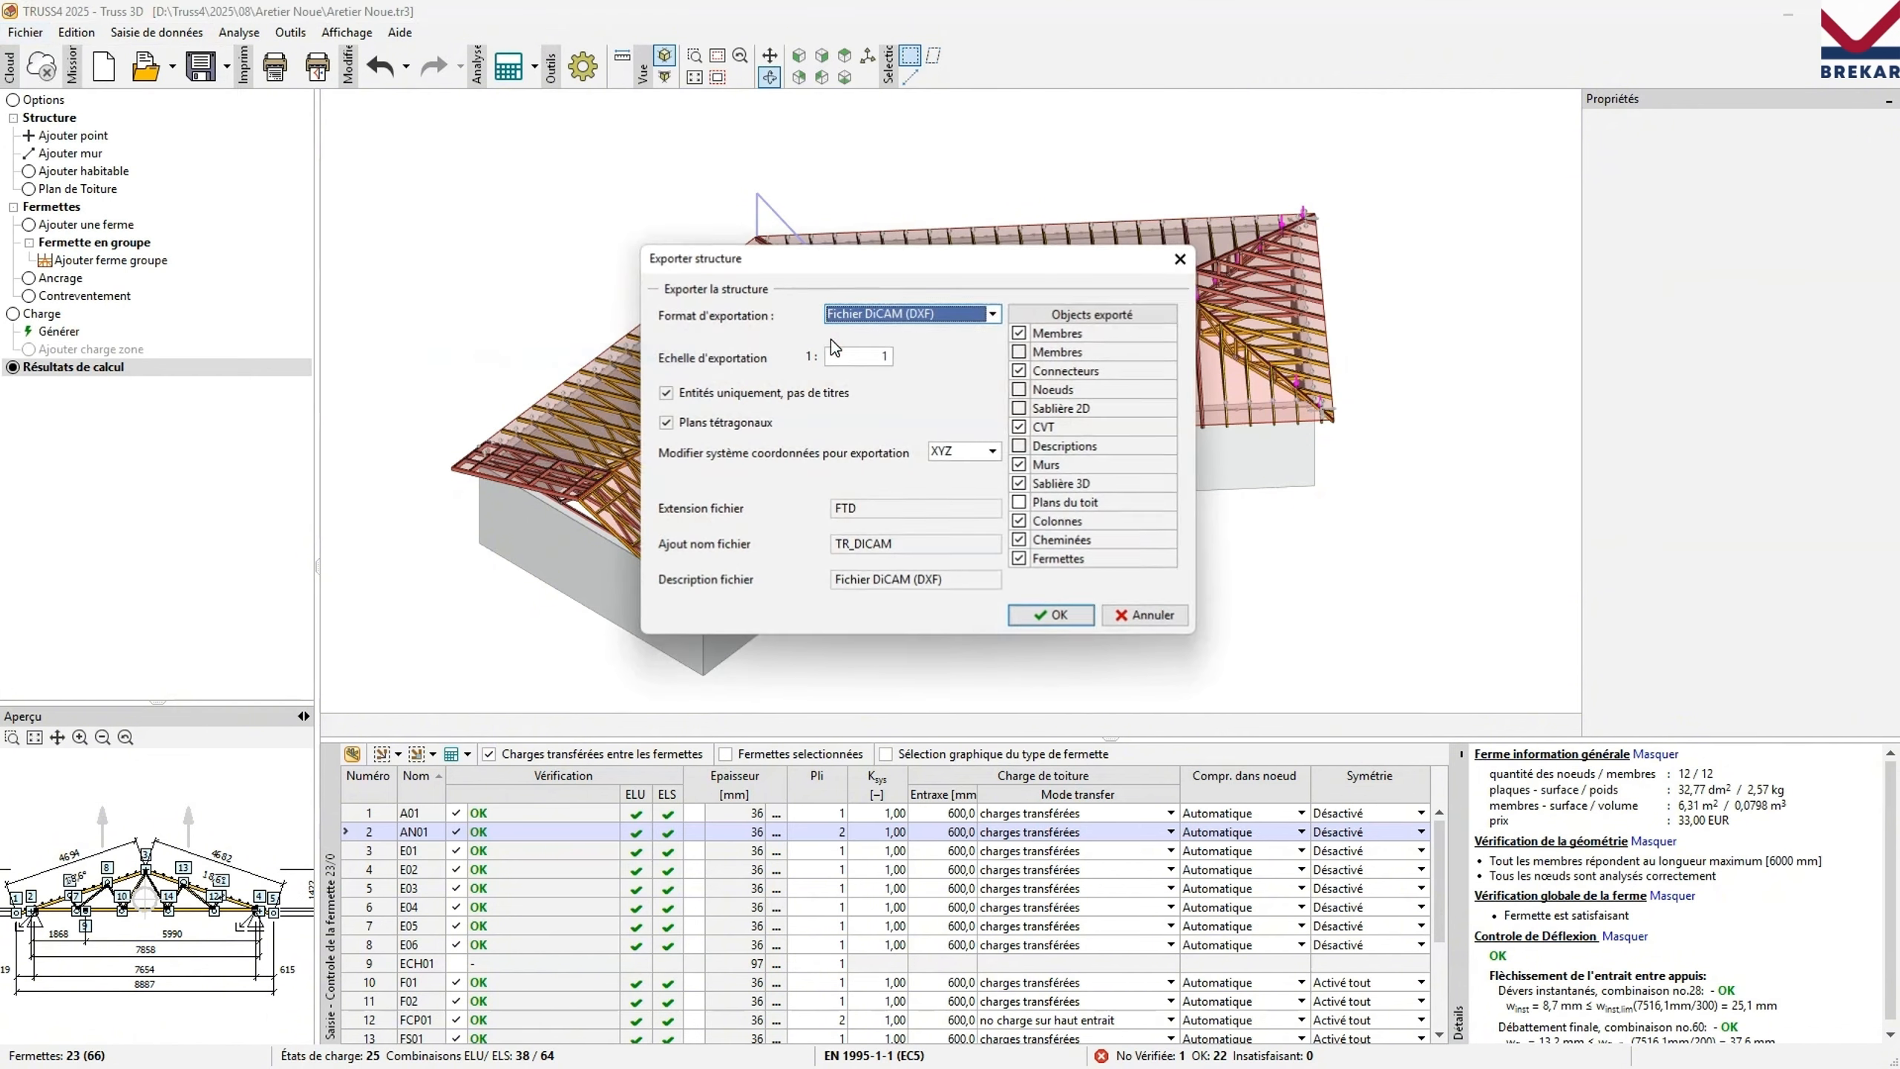
{"action": "left_click", "coordinate": [910, 314]}
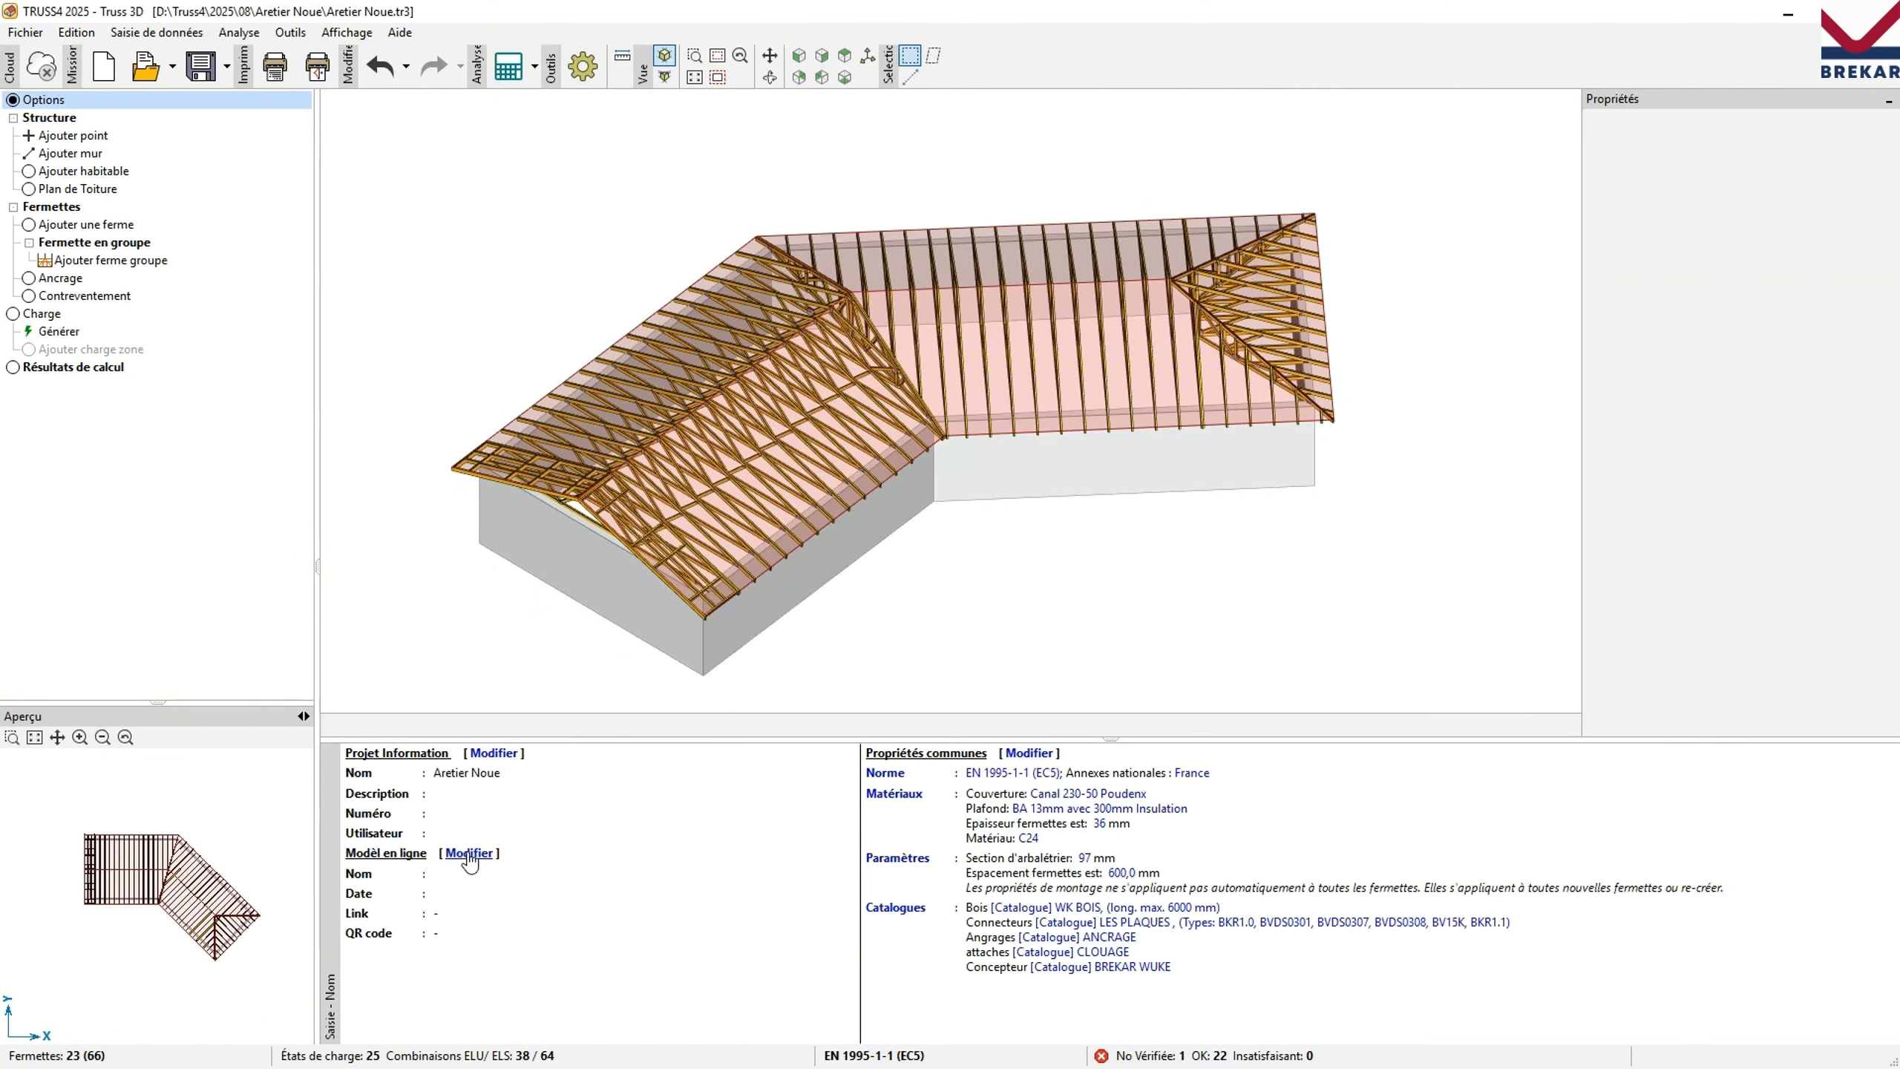
Publish the project's online model and inspect it in Fine Model Viewer in the browser with the roof planes layer hidden.
{"action": "left_click", "coordinate": [676, 691]}
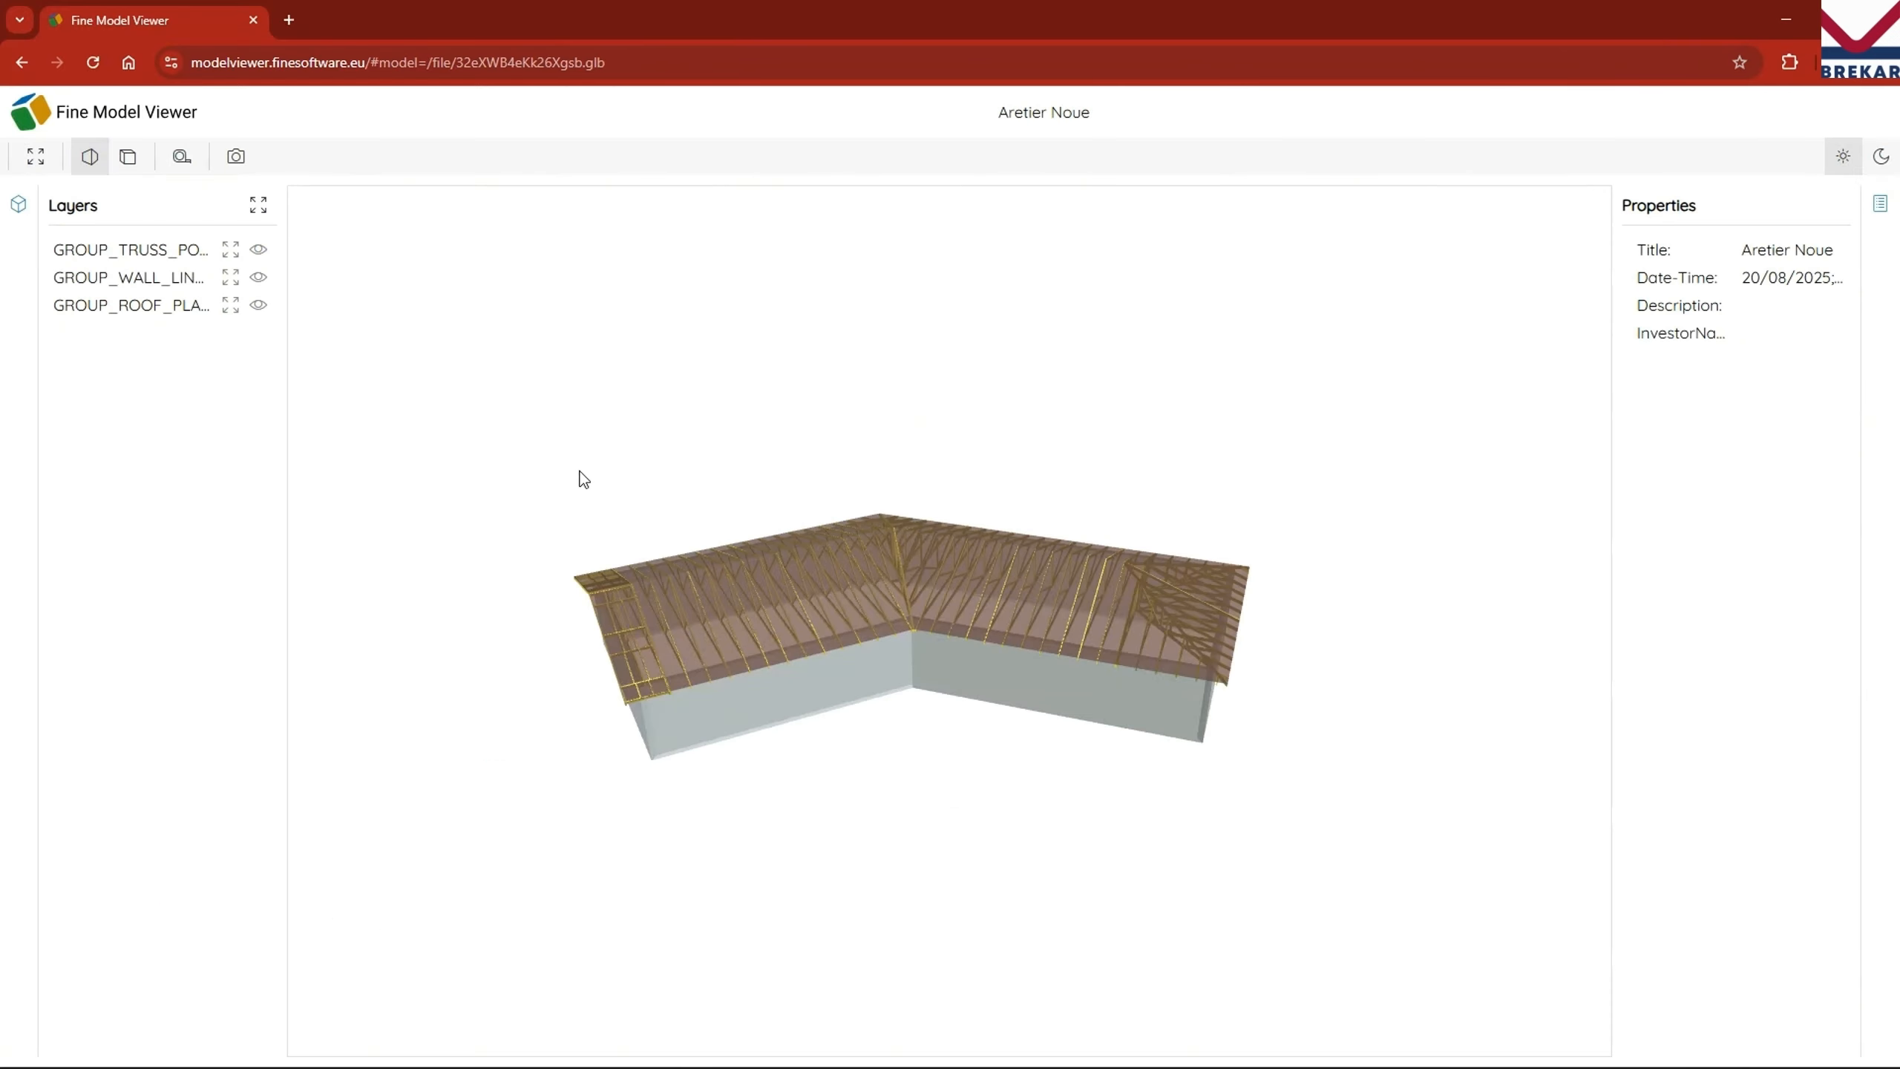
{"action": "left_click_drag", "start_coordinate": [653, 451], "coordinate": [723, 481]}
{"action": "scroll", "coordinate": [731, 551], "scroll_direction": "up", "scroll_amount": 3}
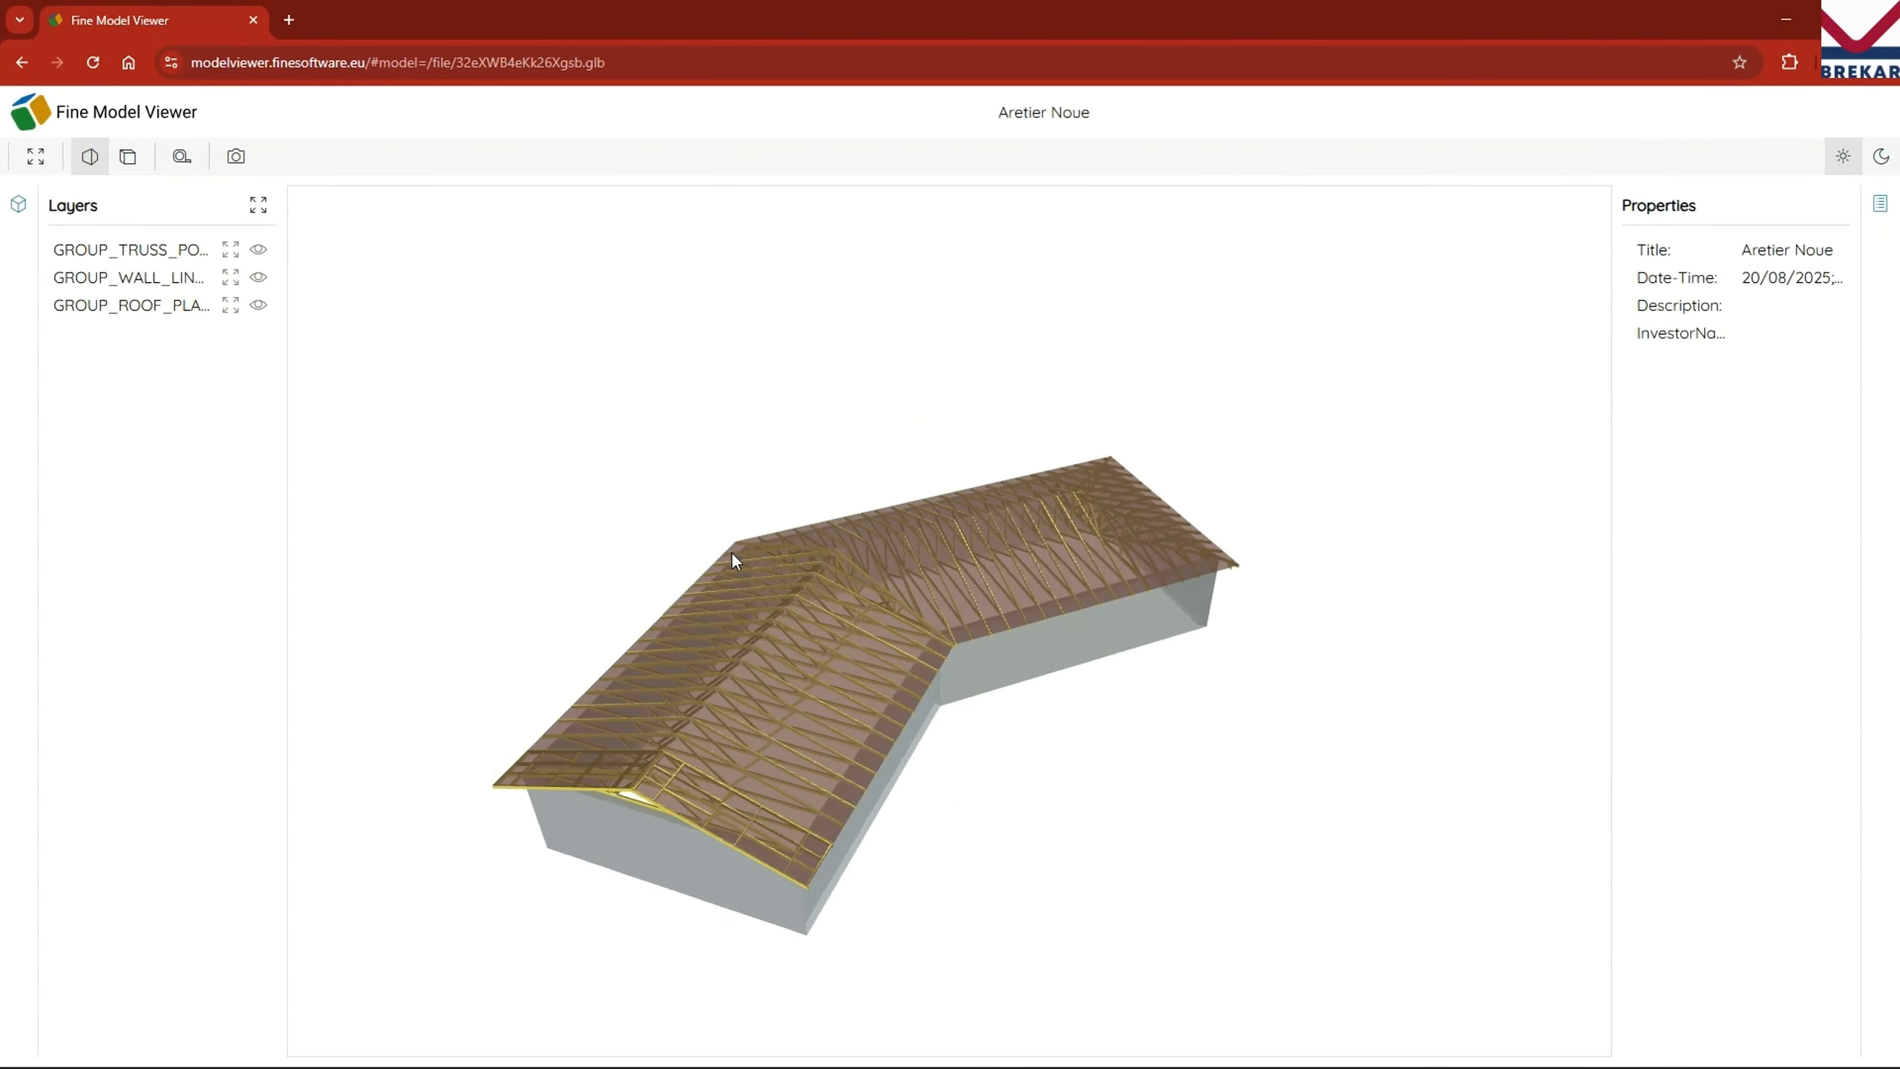
{"action": "middle_click_drag", "start_coordinate": [731, 551], "coordinate": [815, 436]}
{"action": "left_click", "coordinate": [258, 304]}
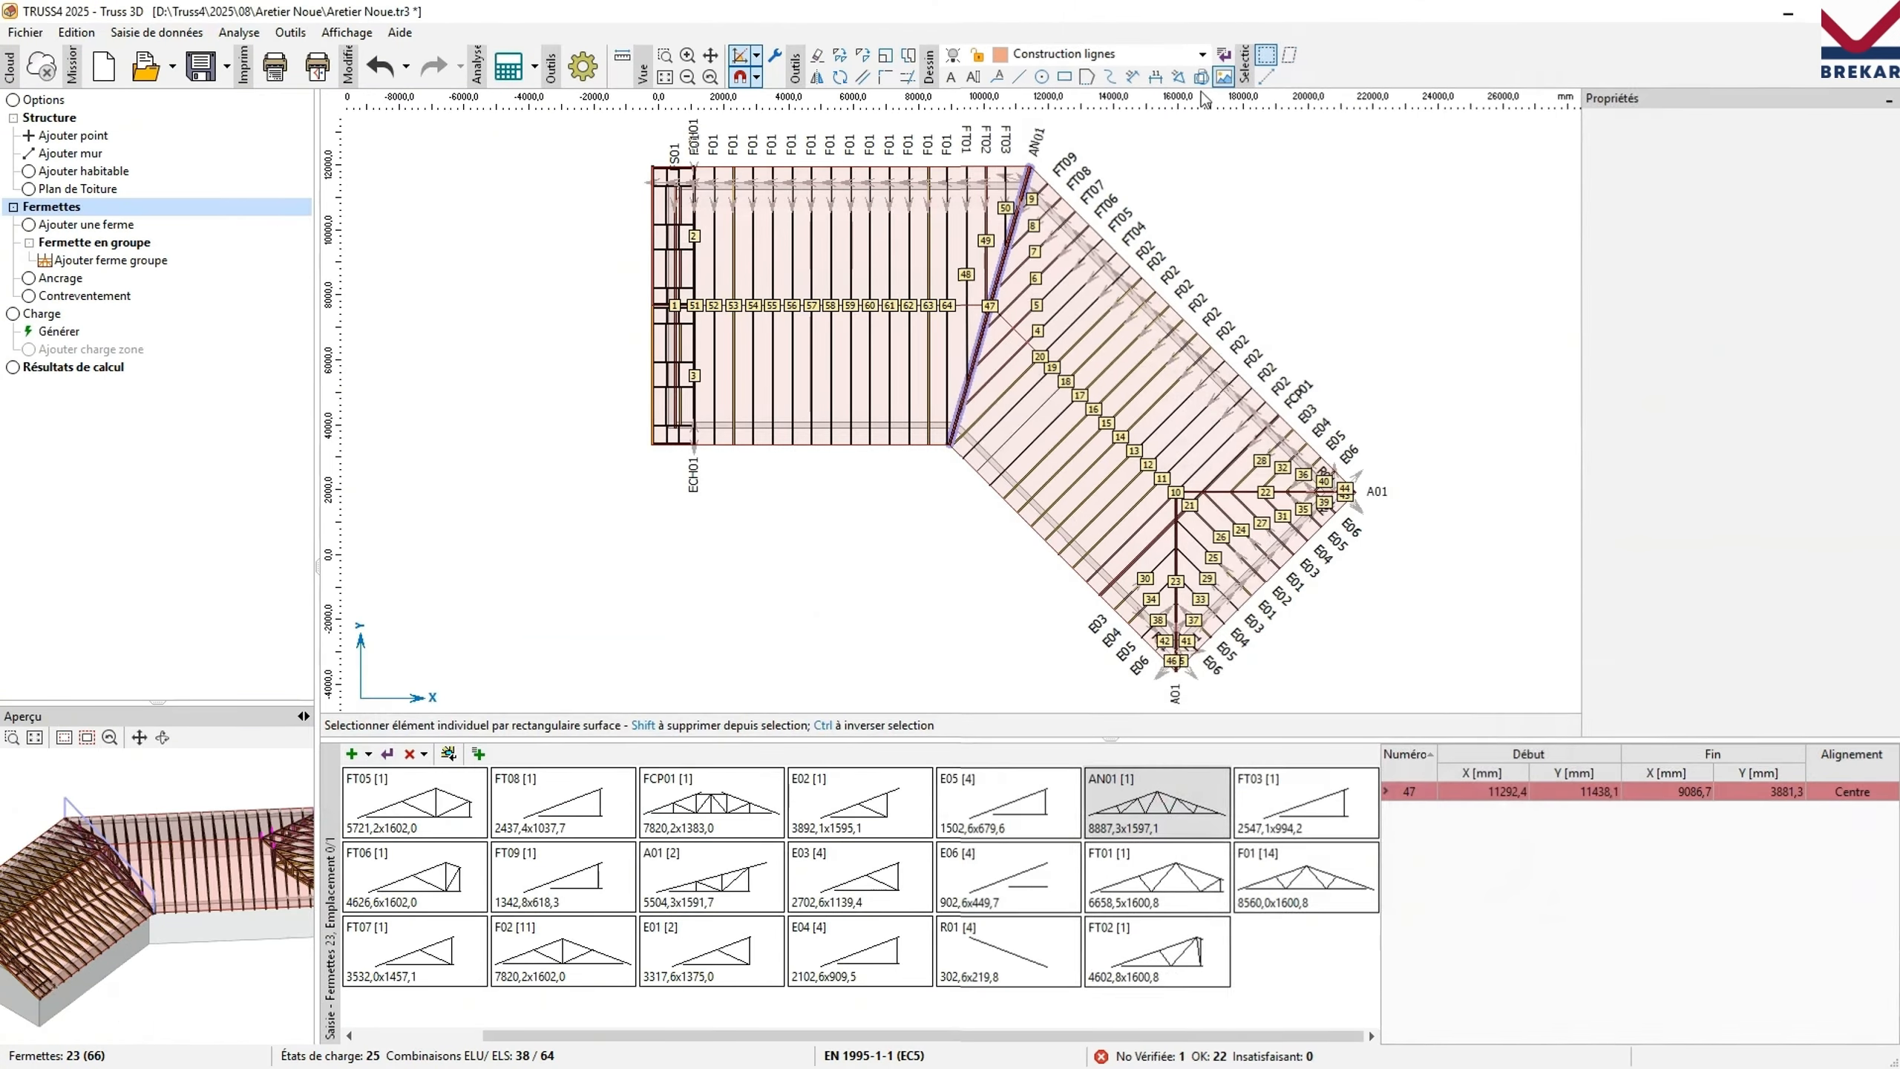
Insert the image "Capture d'écran 2025-08-20 115749.png" with the hanger detail into the truss plan, below the rectangular wing.
{"action": "left_click", "coordinate": [1227, 84]}
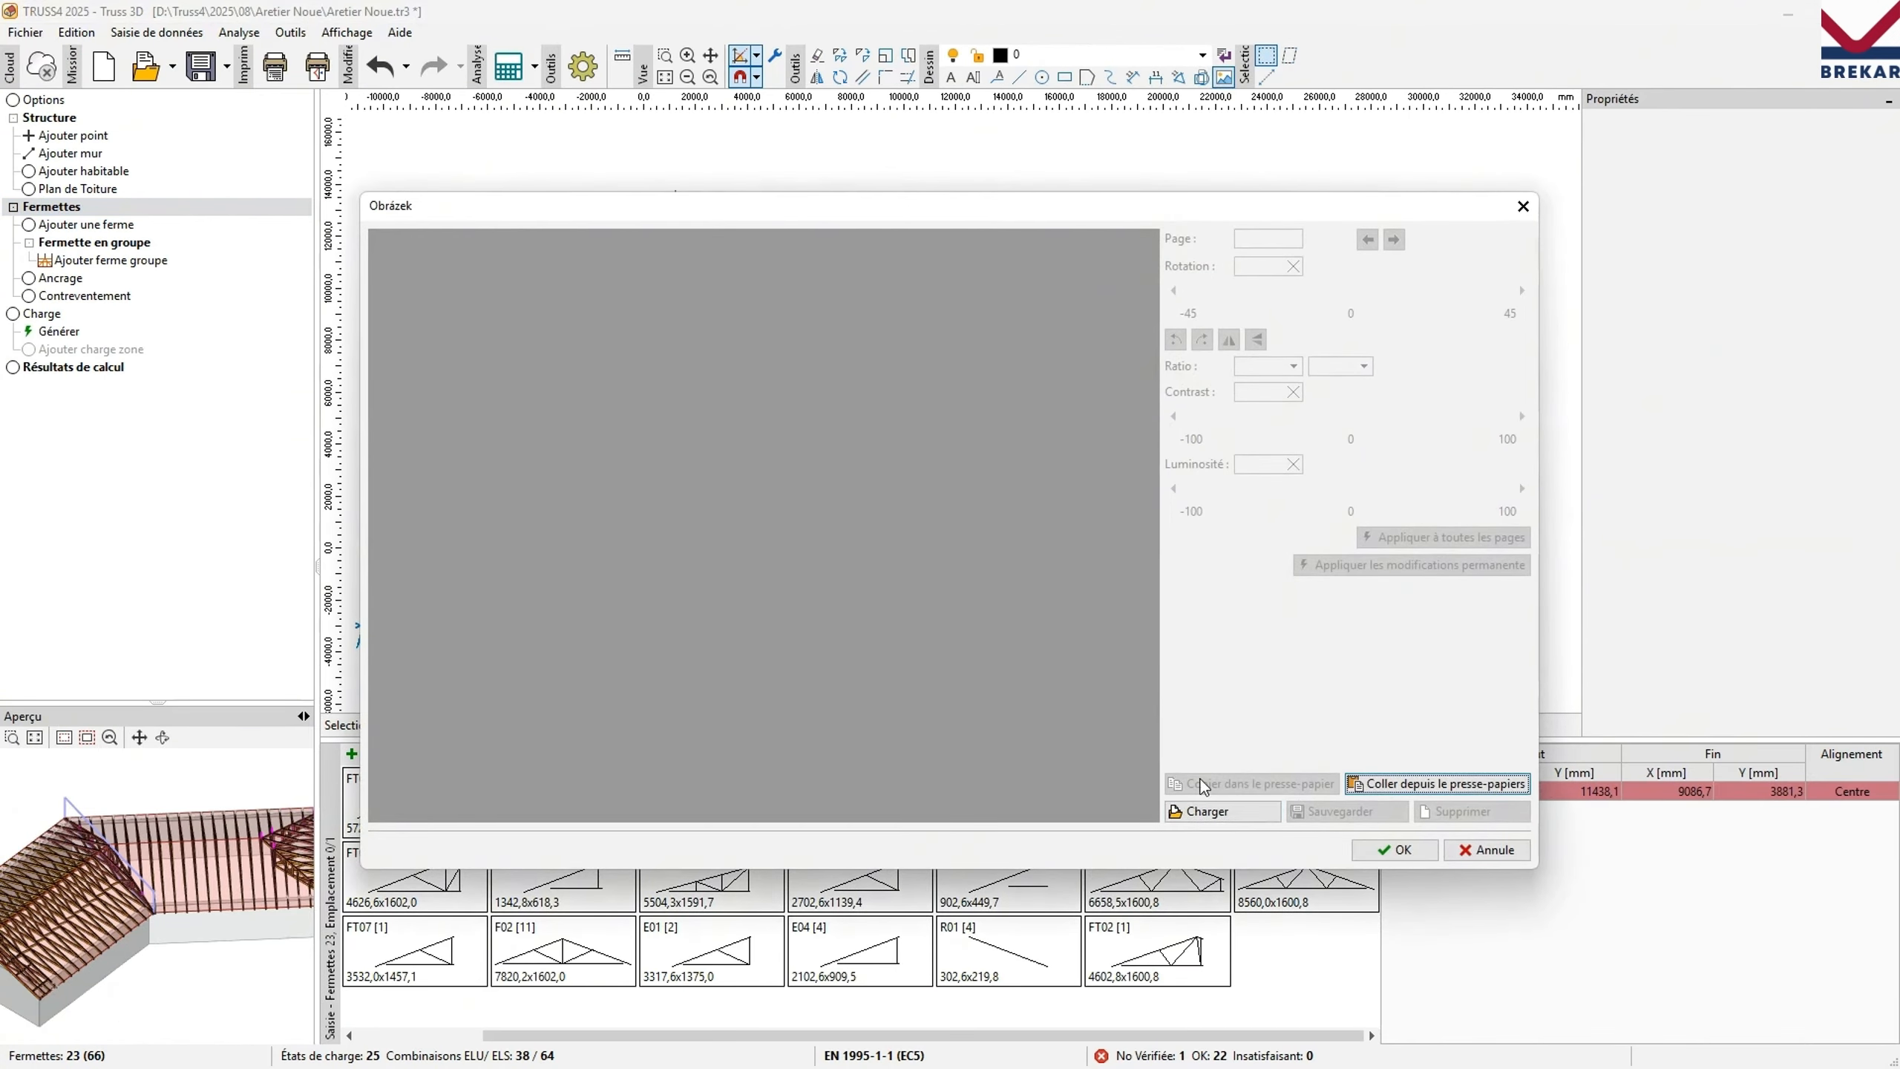
{"action": "left_click", "coordinate": [1210, 812]}
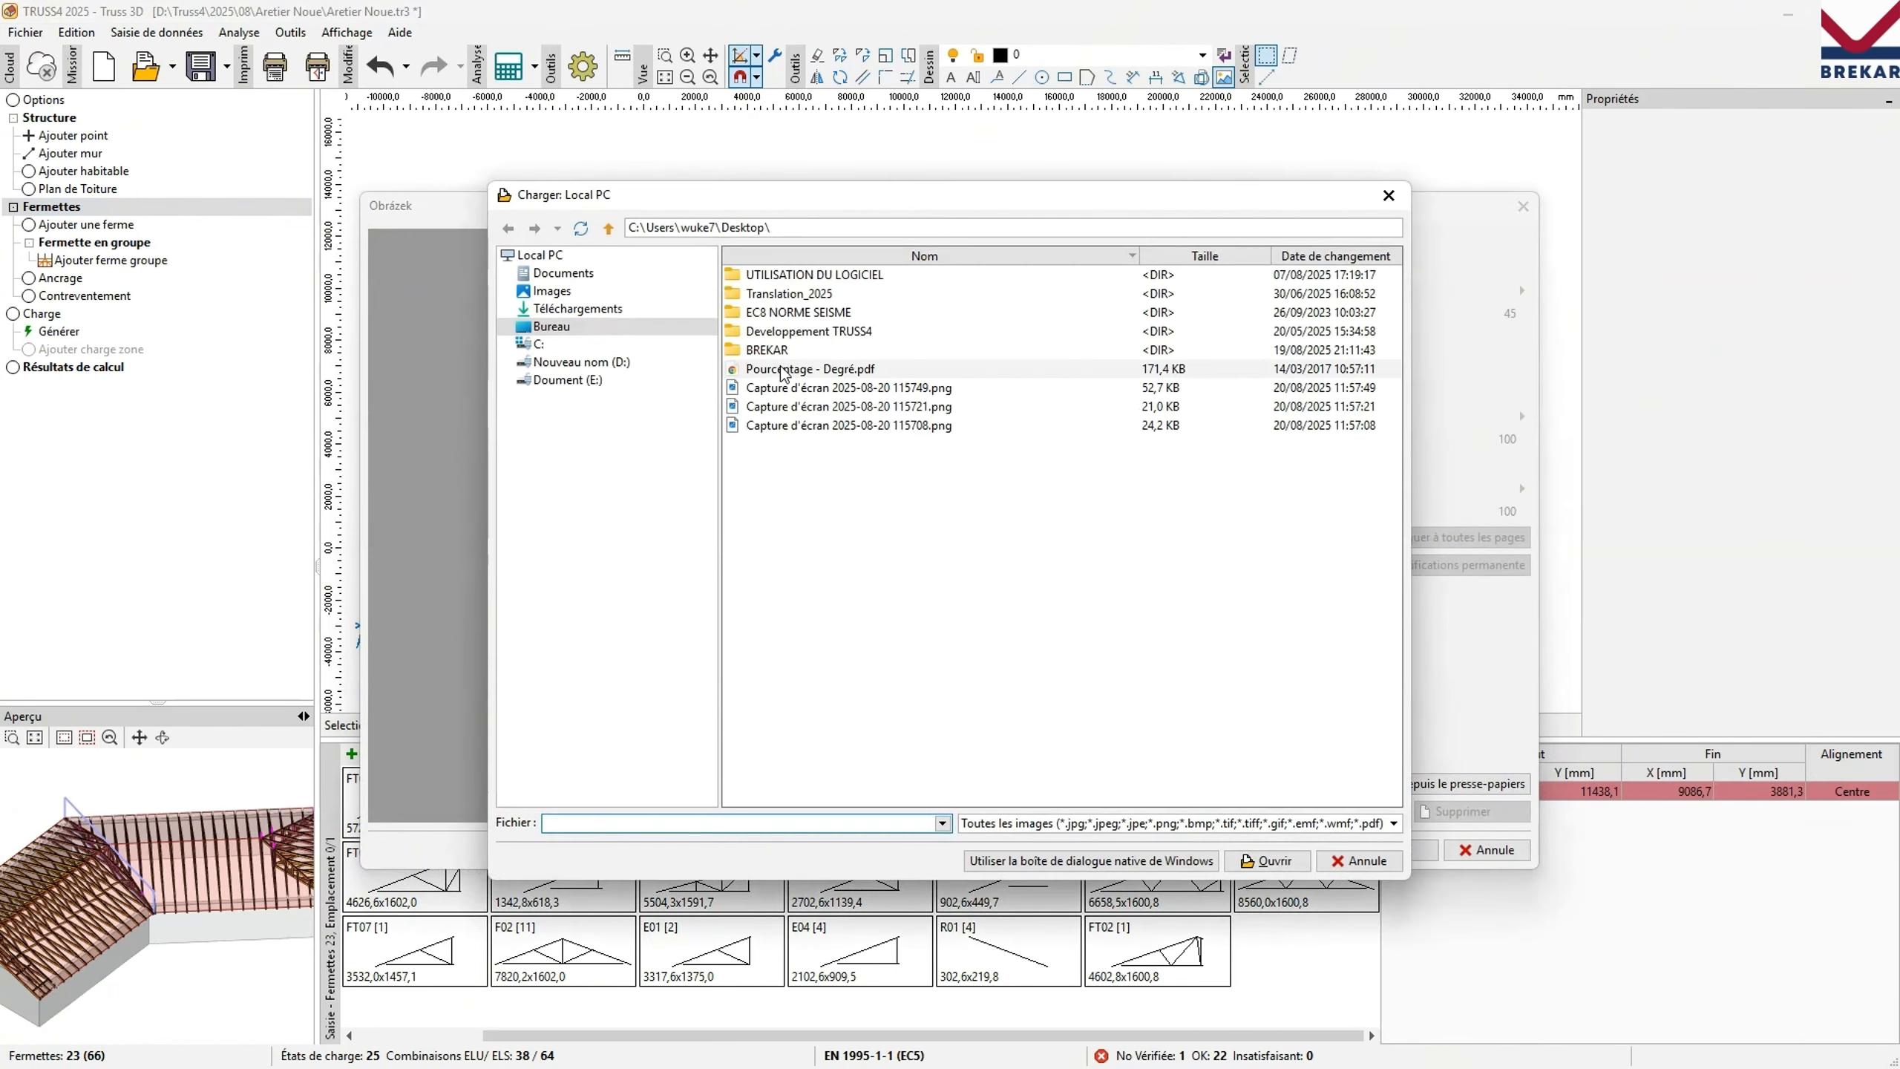
{"action": "left_click", "coordinate": [794, 387]}
{"action": "left_click", "coordinate": [1266, 861]}
{"action": "left_click", "coordinate": [1393, 850]}
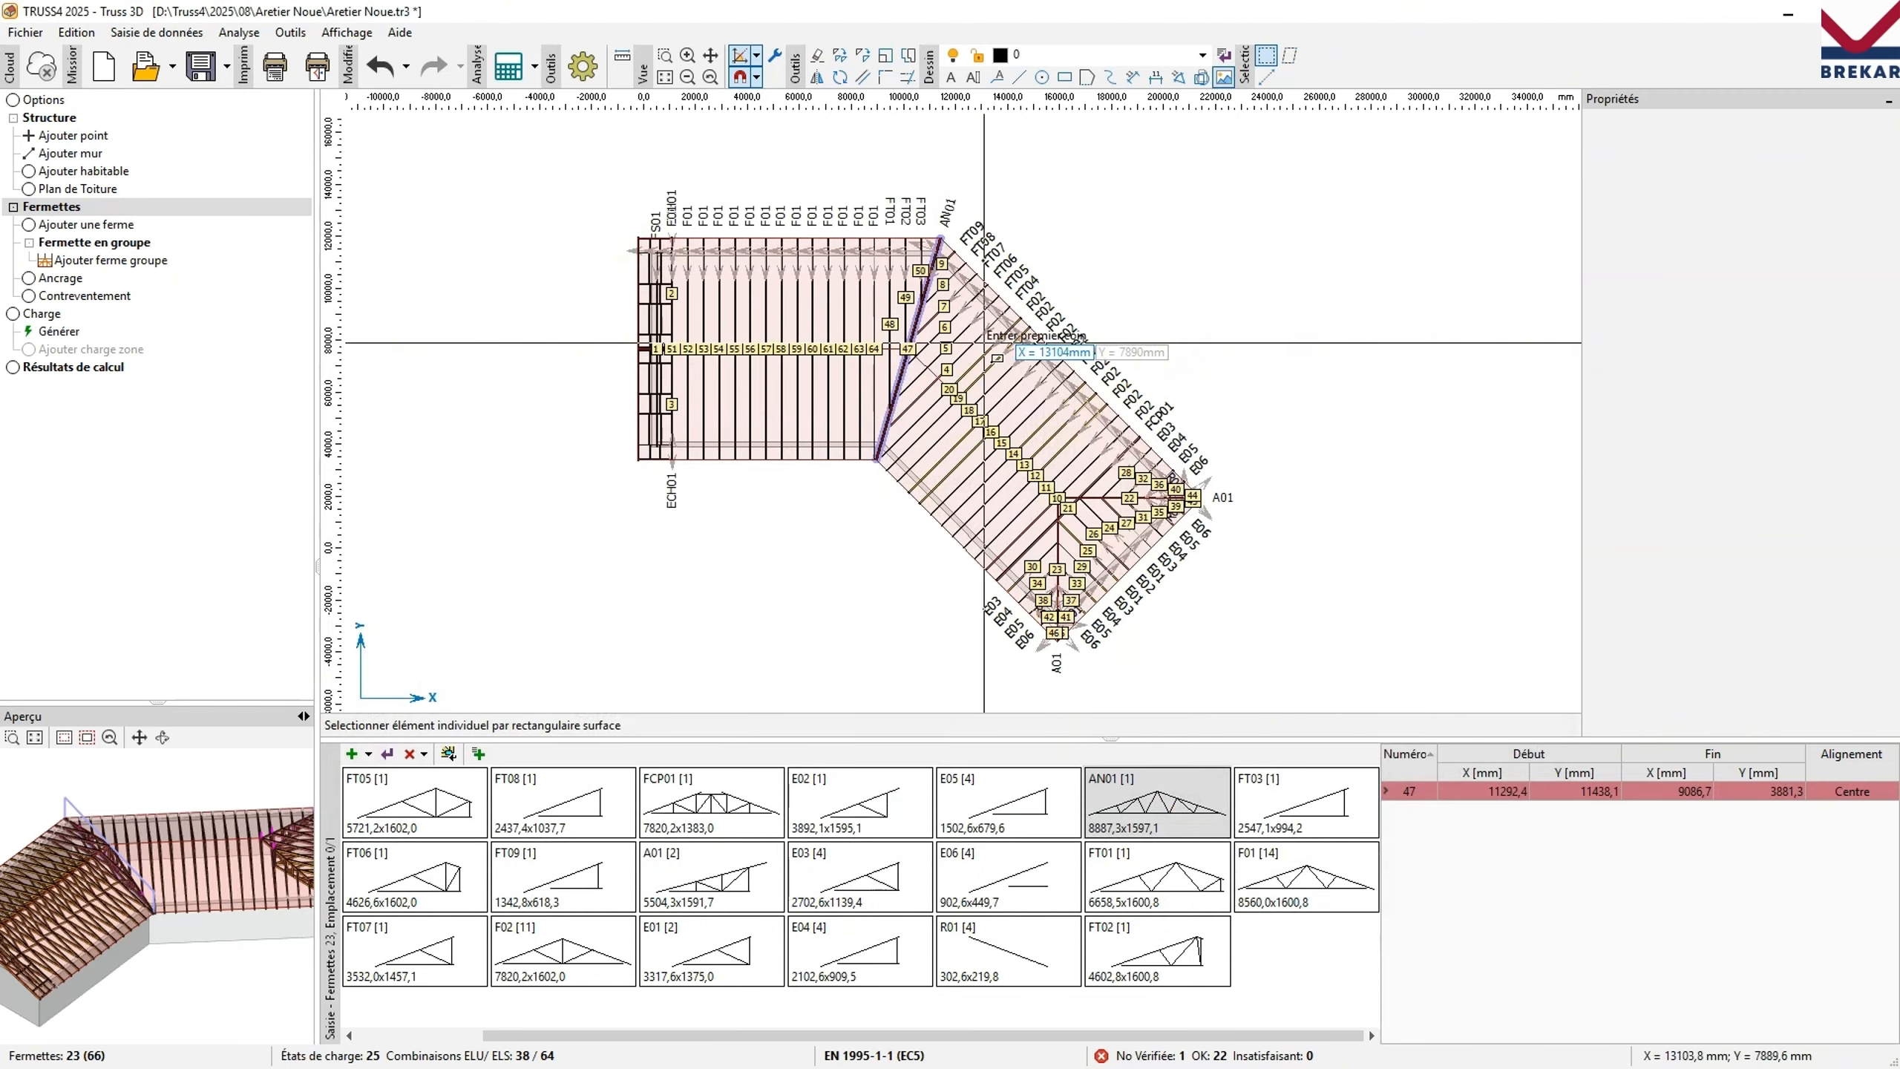
{"action": "left_click", "coordinate": [574, 542]}
{"action": "left_click", "coordinate": [844, 631]}
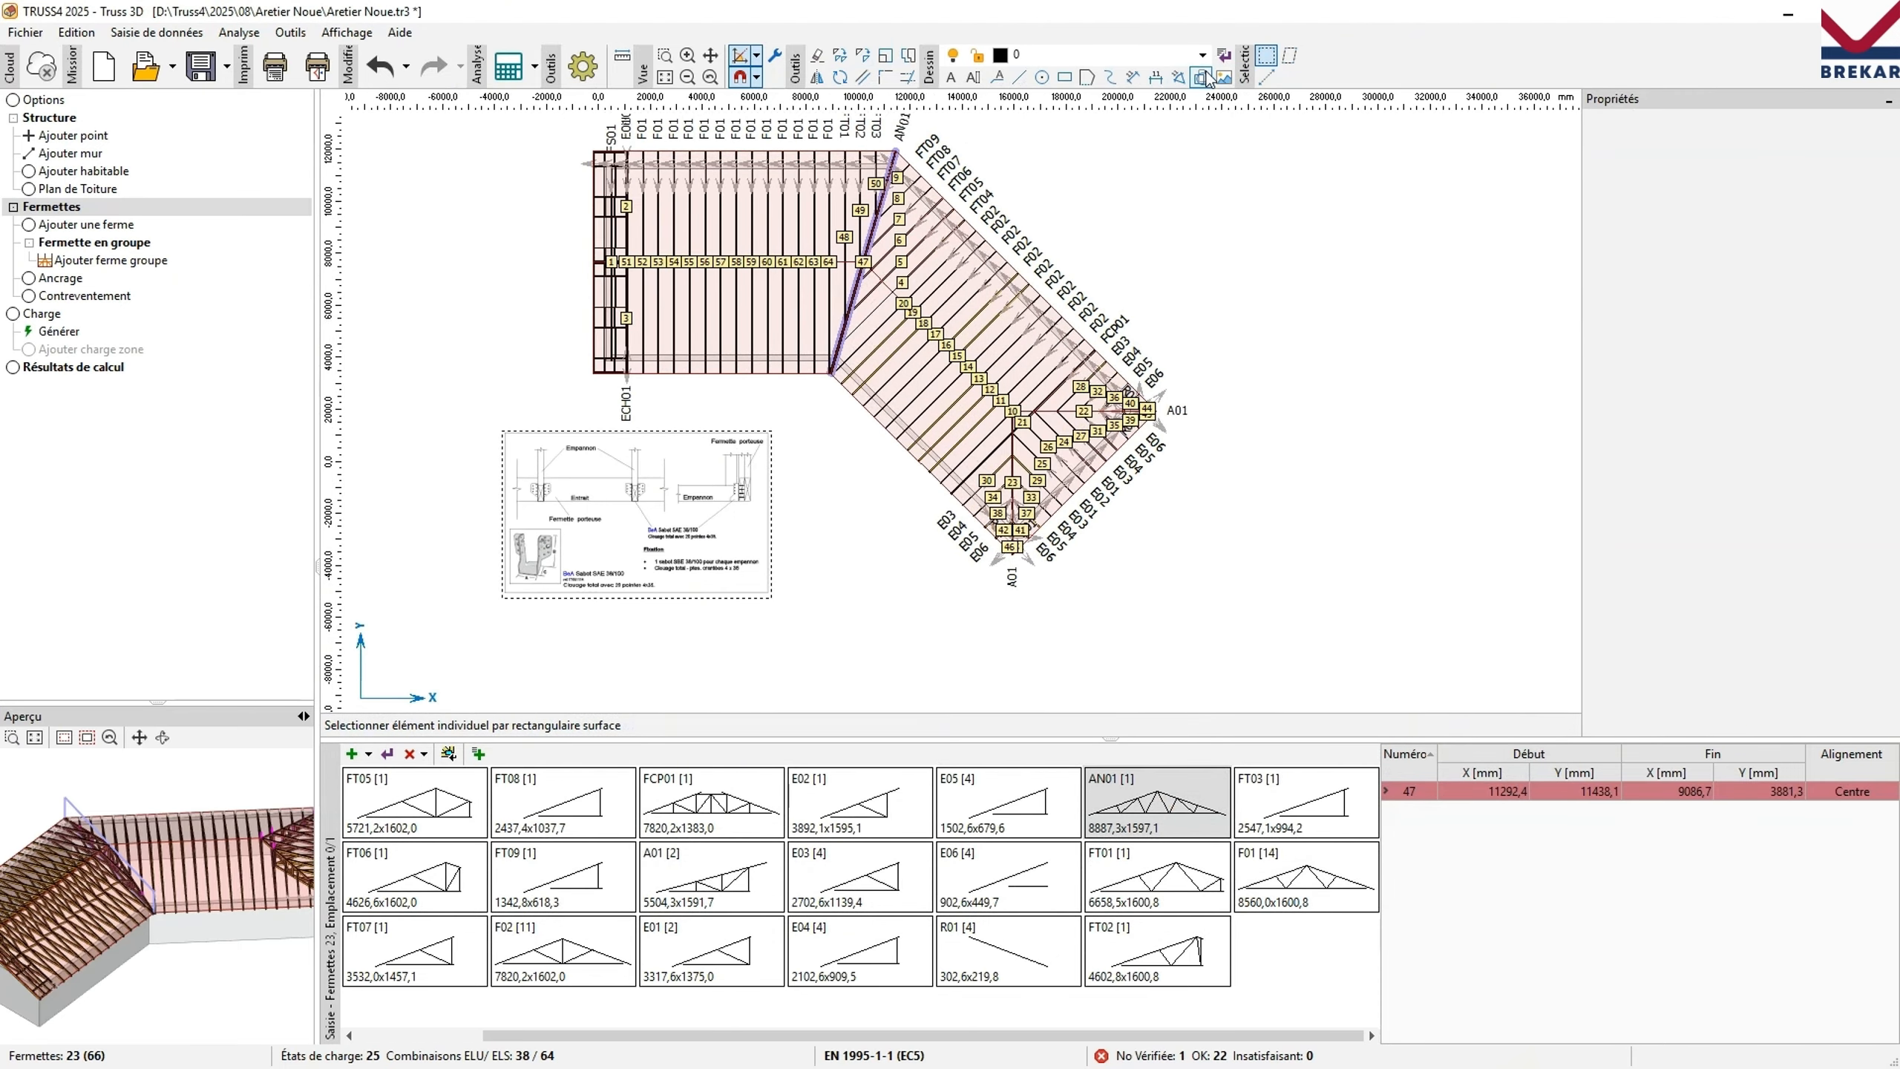
Insert the "DETAIL FIXATION DE PIED" image into the truss plan, above the angled wing.
{"action": "left_click", "coordinate": [1224, 82]}
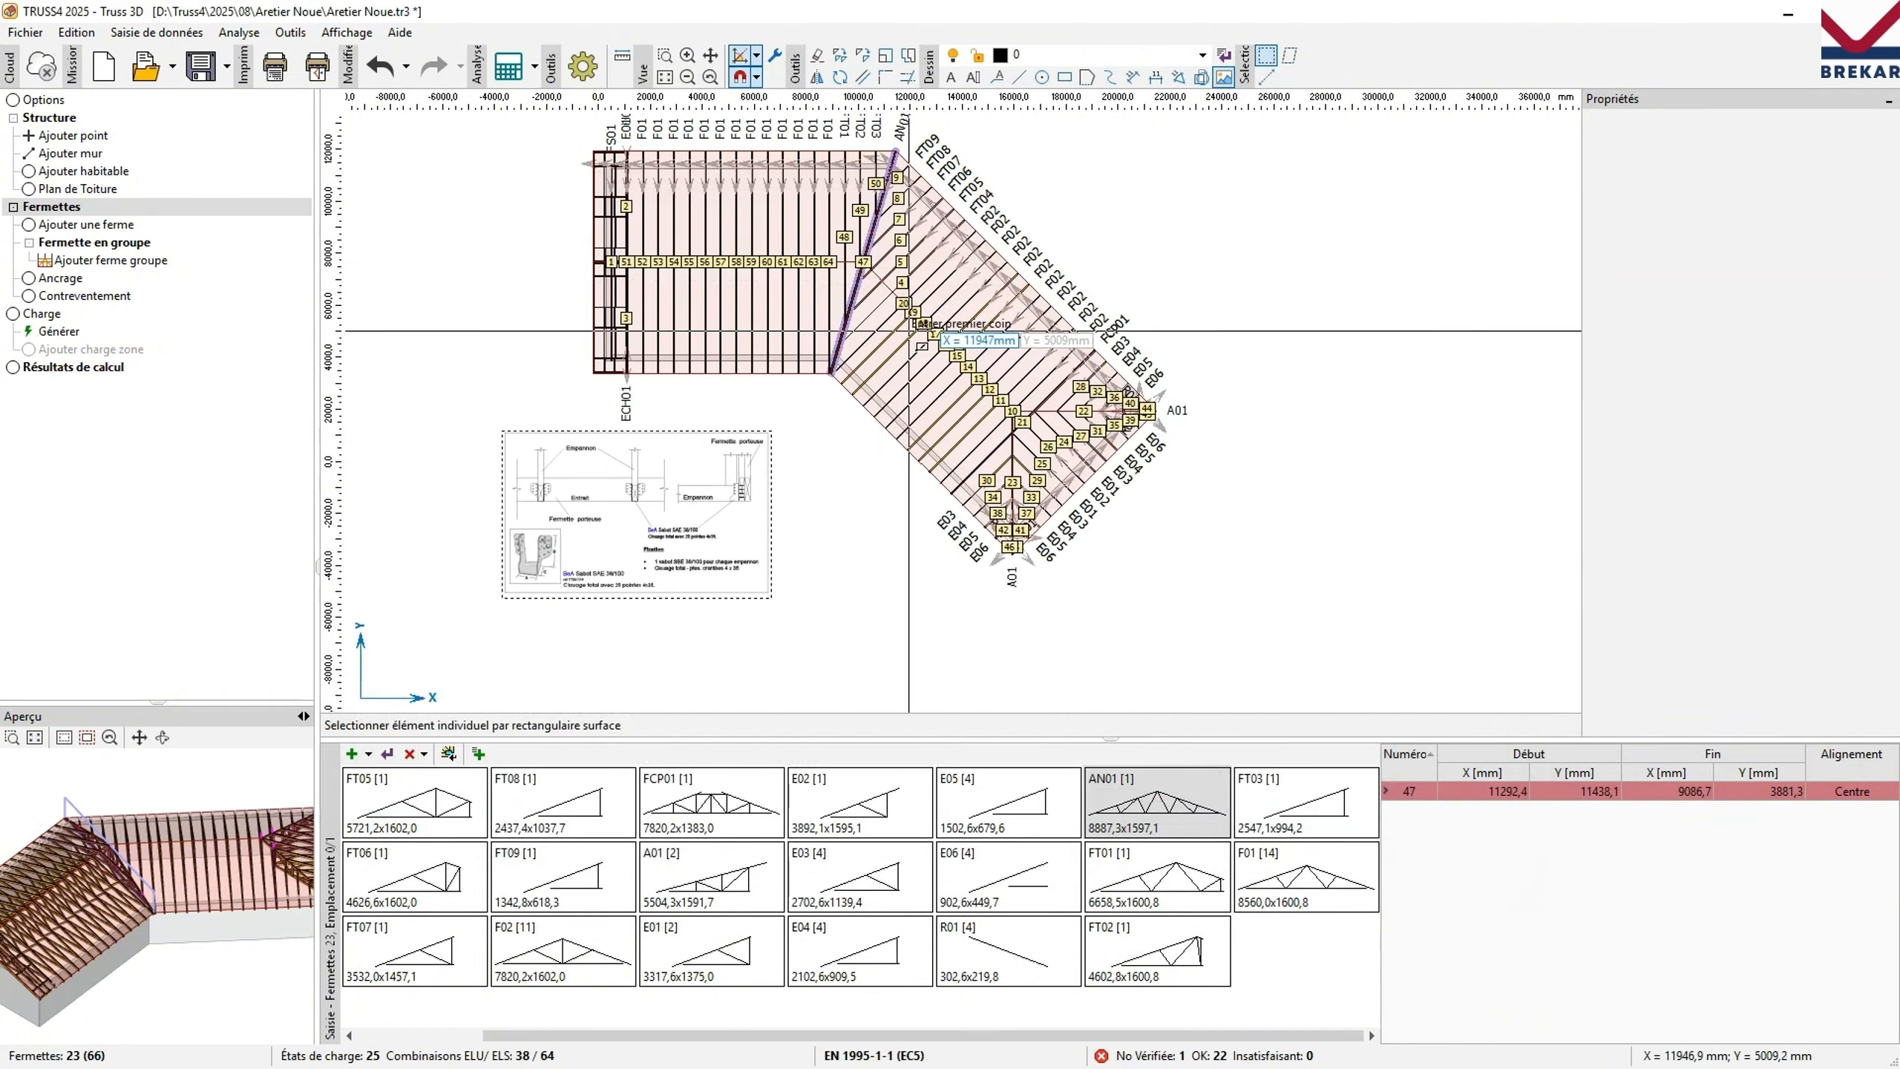
{"action": "middle_click_drag", "start_coordinate": [1061, 300], "coordinate": [1062, 431]}
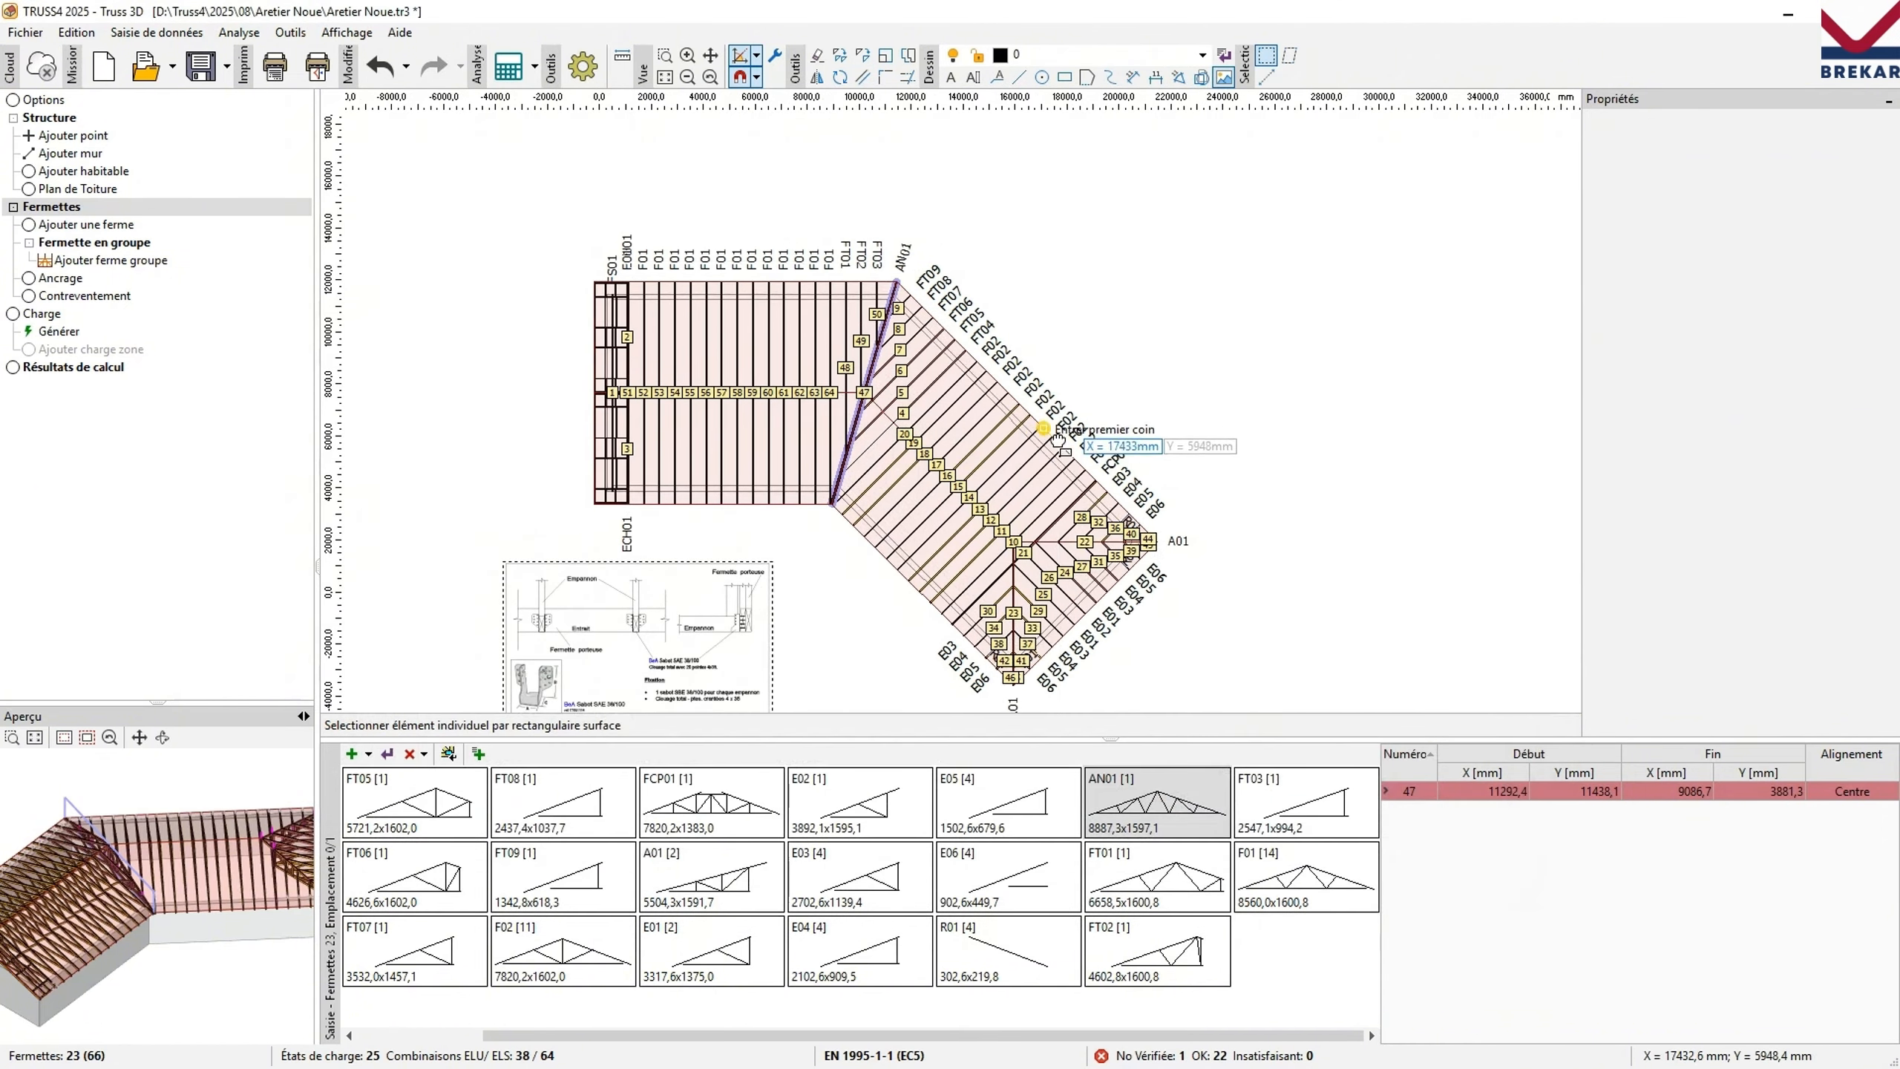
{"action": "left_click", "coordinate": [1027, 218]}
{"action": "left_click", "coordinate": [1198, 347]}
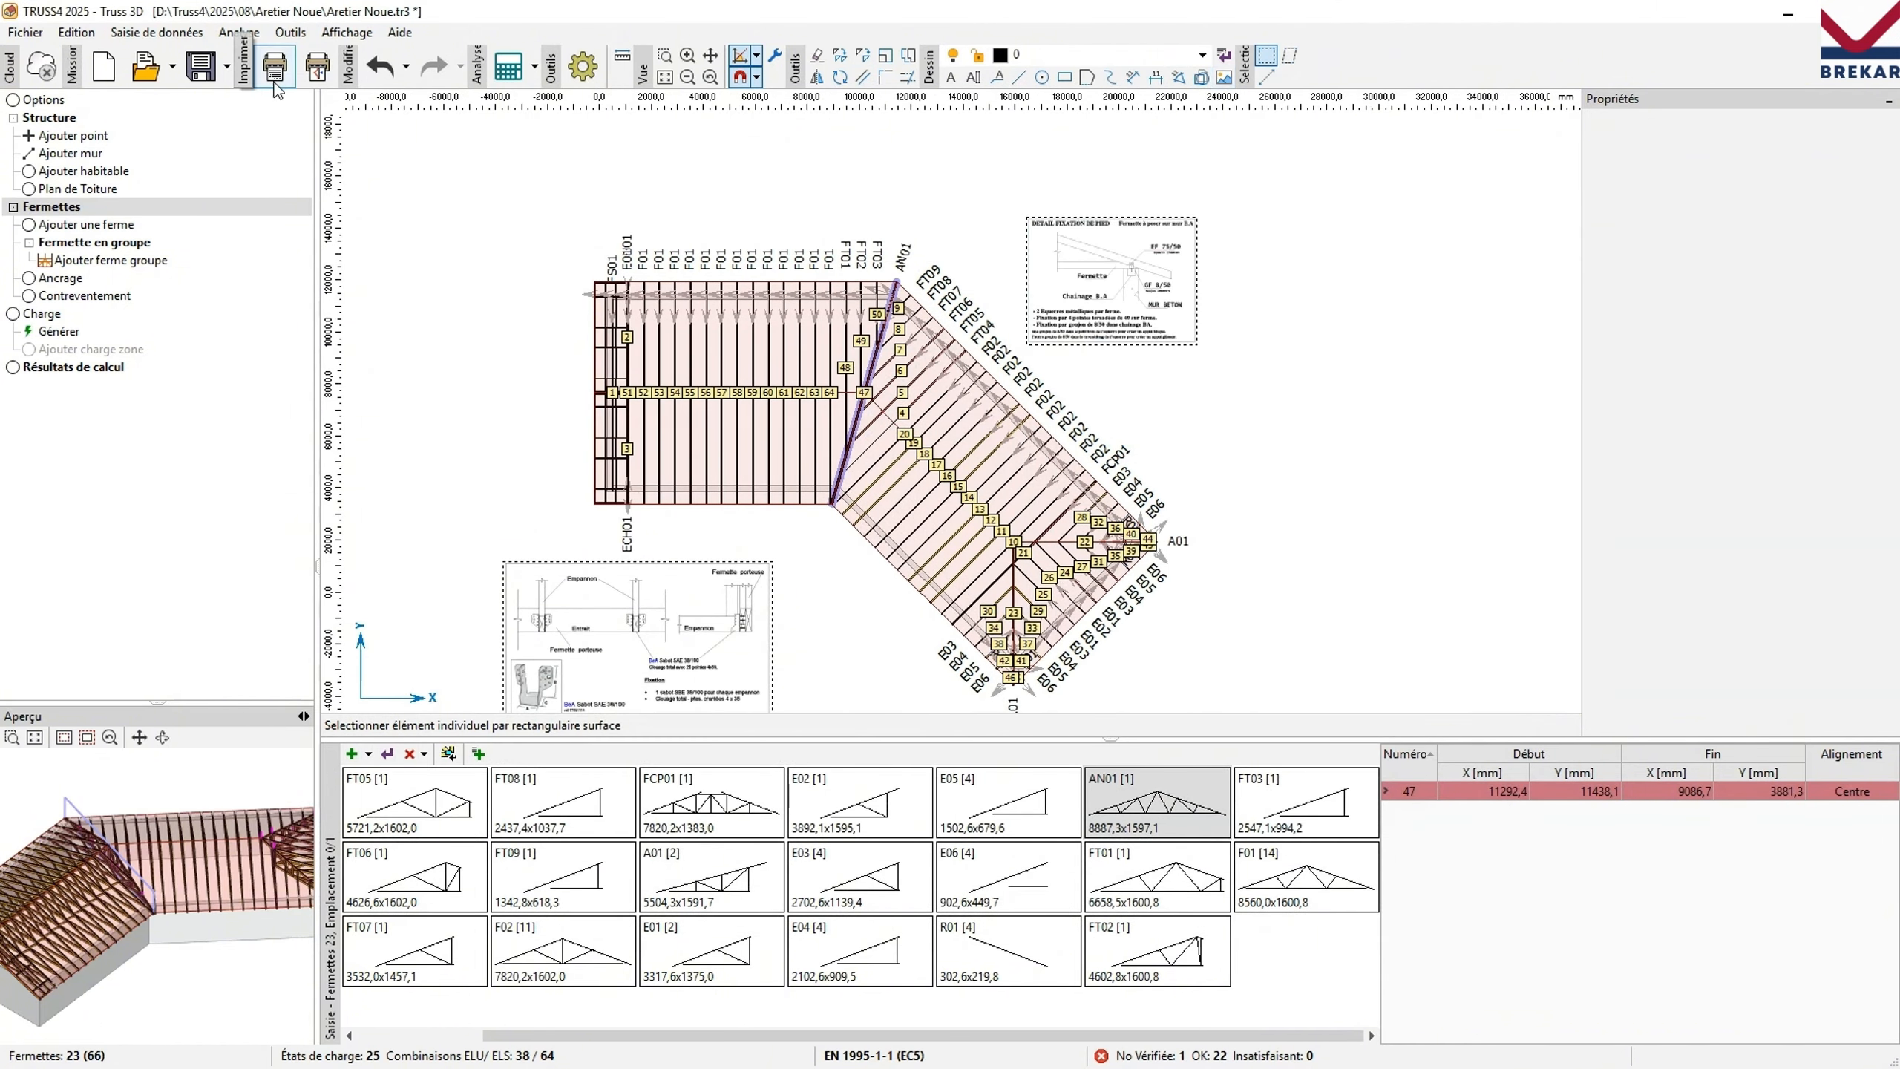
Open the dimensioned structure layout with the detail images and export it as a DXF drawing.
{"action": "left_click", "coordinate": [314, 73]}
{"action": "left_click", "coordinate": [58, 55]}
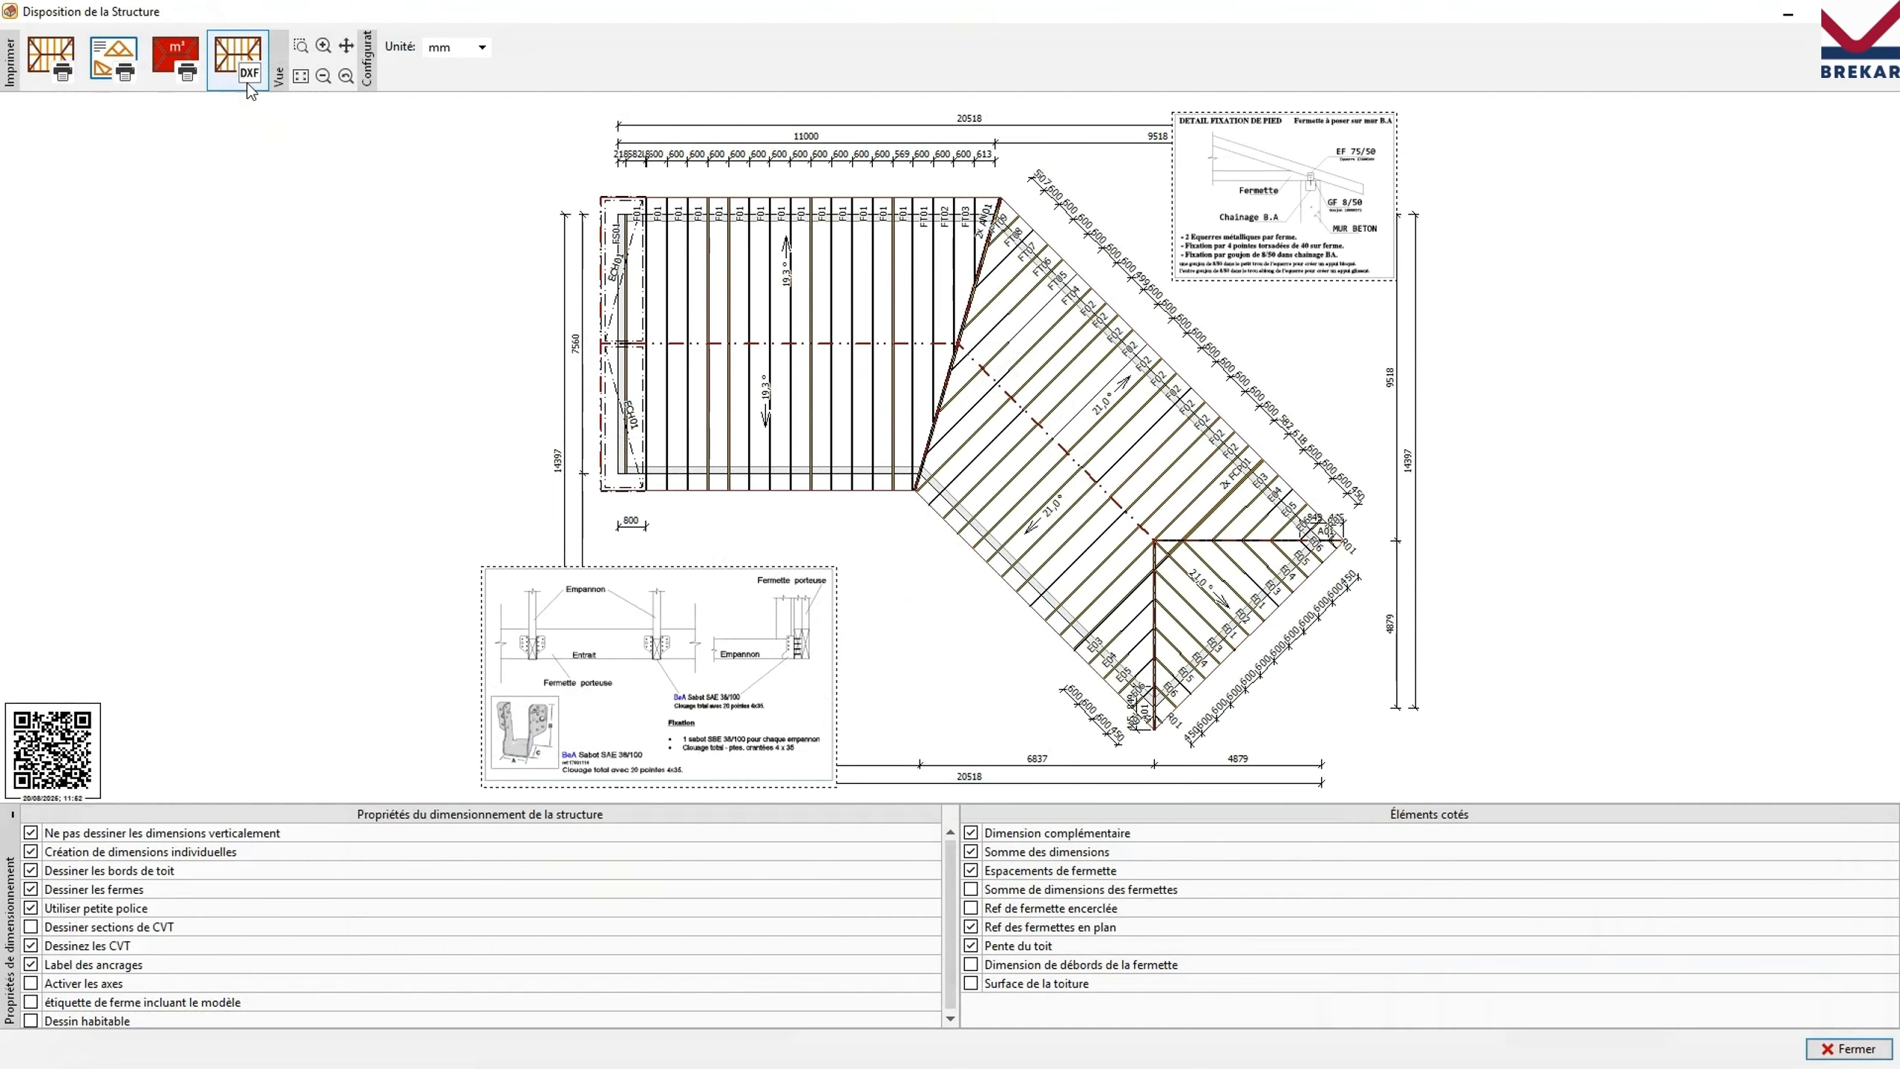
{"action": "left_click", "coordinate": [250, 88]}
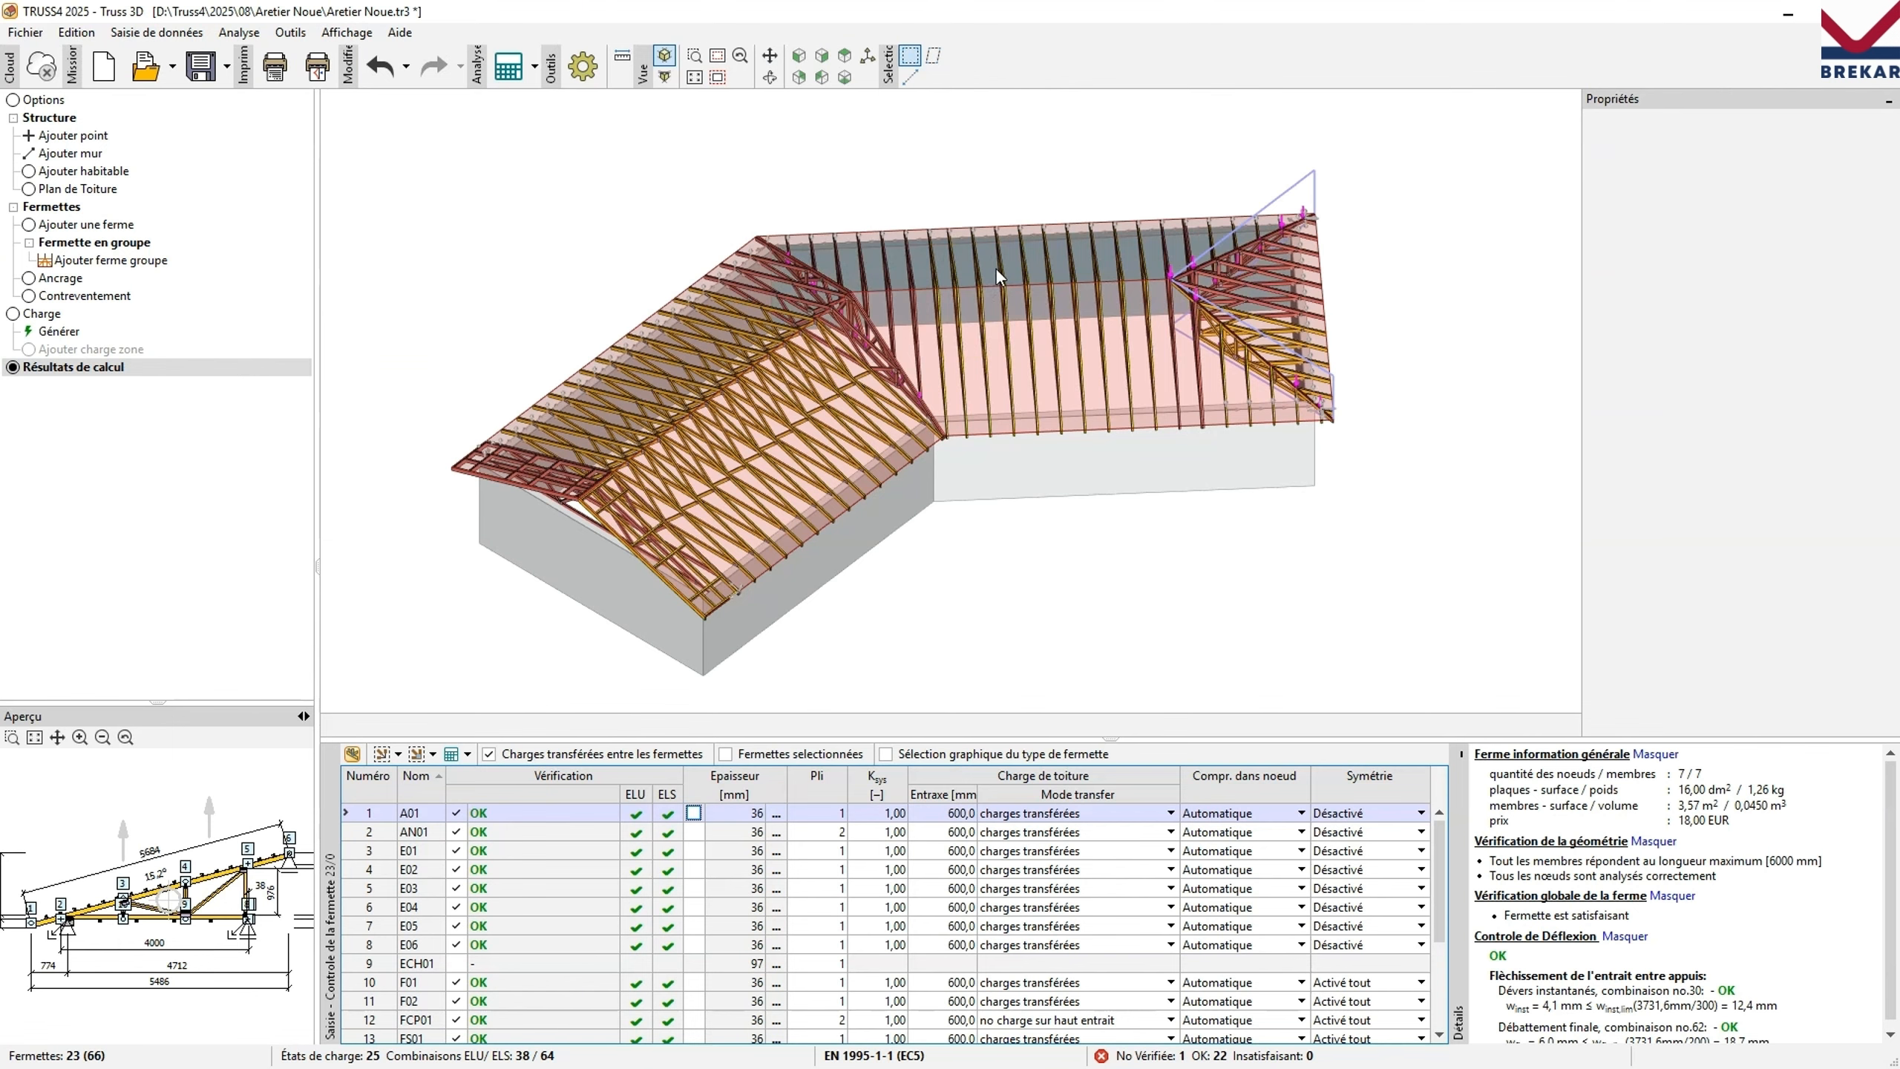
Inspect the finished roof in 3D and display the project information with the online model's link.
{"action": "left_click", "coordinate": [54, 113]}
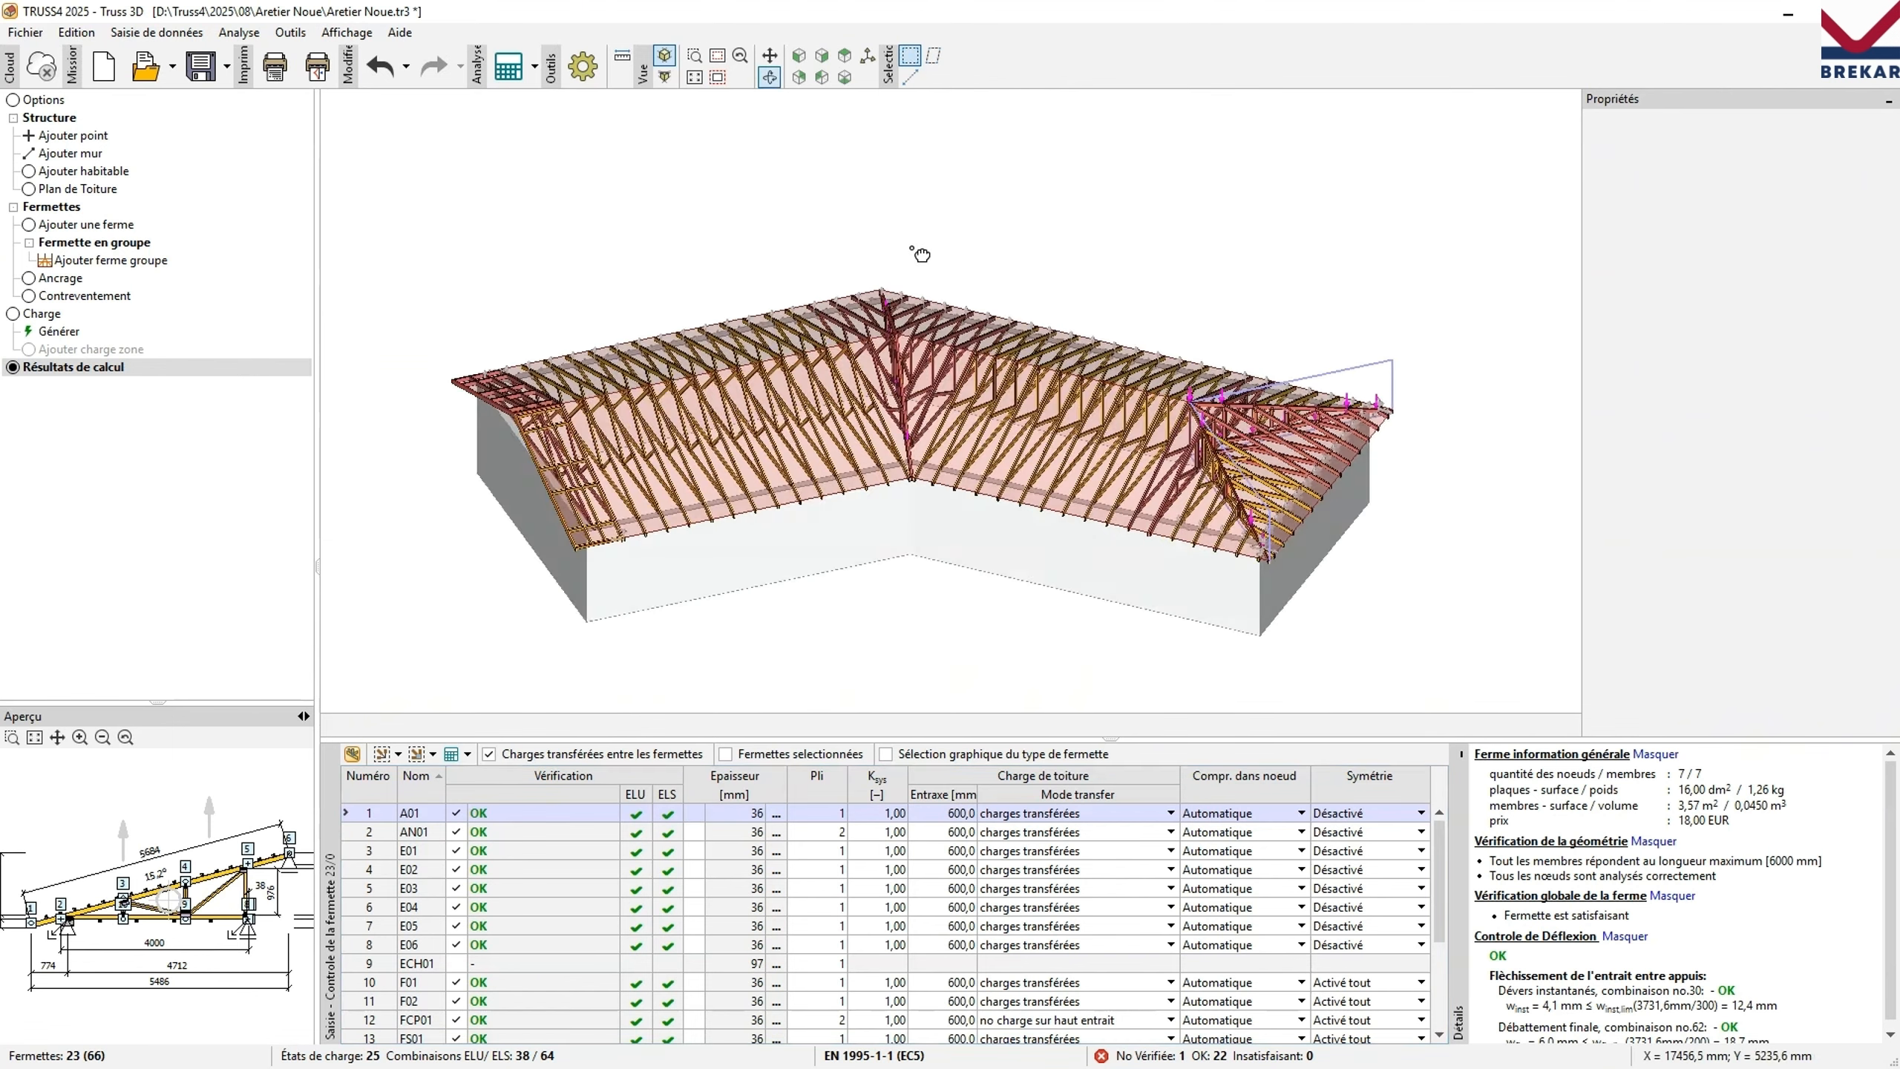
{"action": "left_click", "coordinate": [57, 103]}
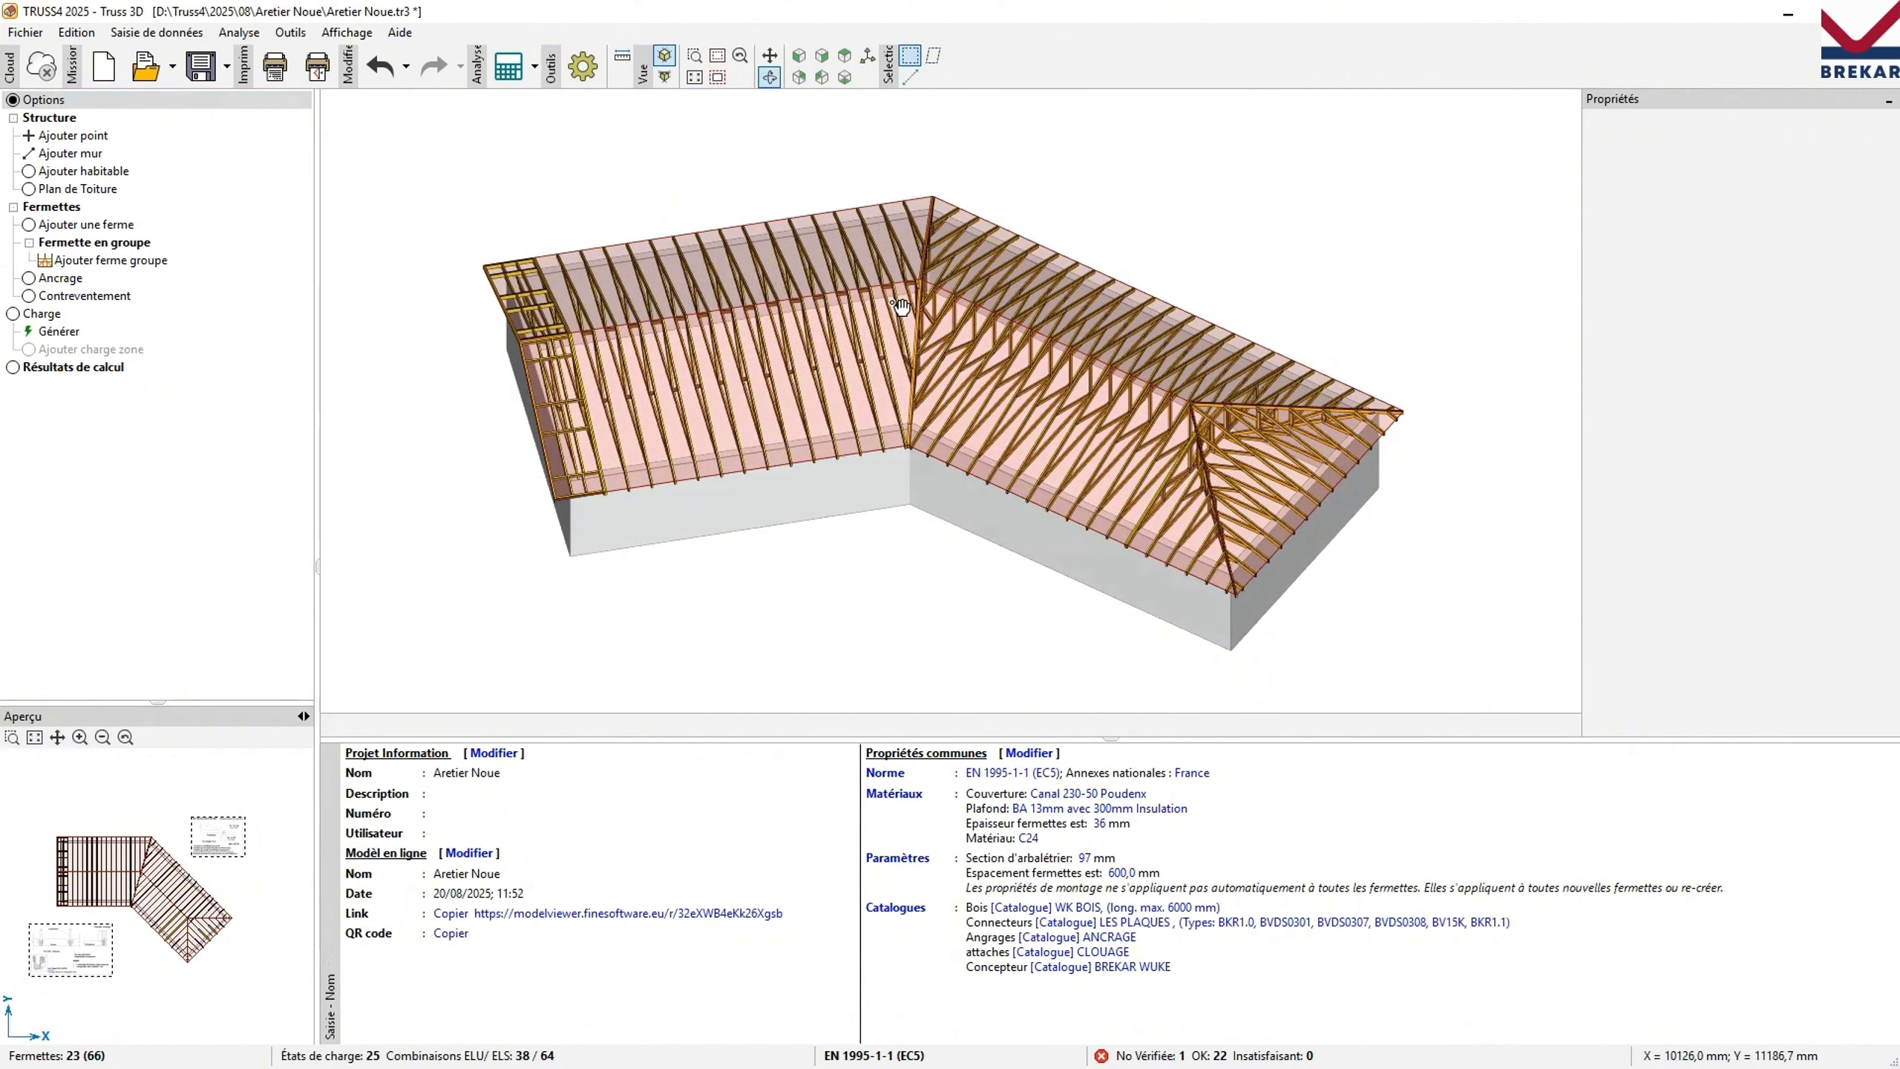